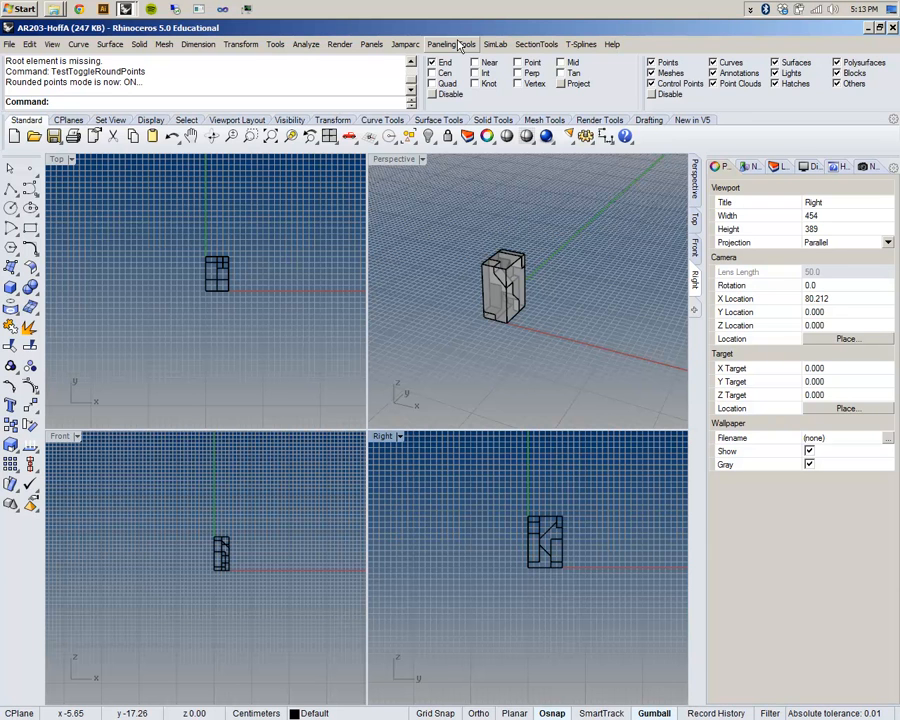
Step: Maximize the Perspective viewport to view the assembled block up close
{"action": "double_click", "coordinate": [395, 159]}
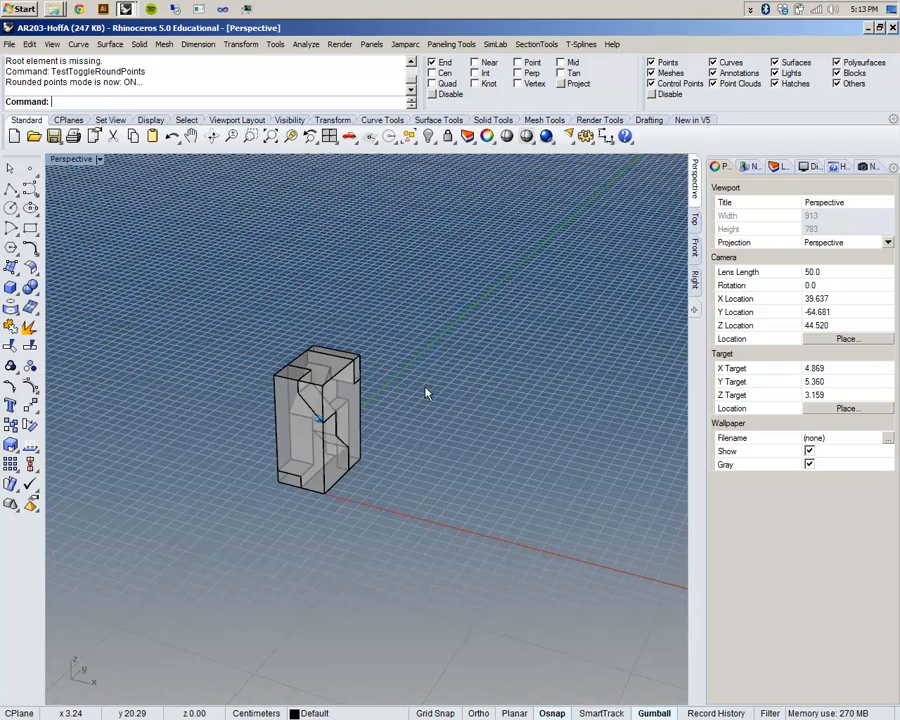
{"action": "scroll", "coordinate": [425, 393], "scroll_direction": "up", "scroll_amount": 5}
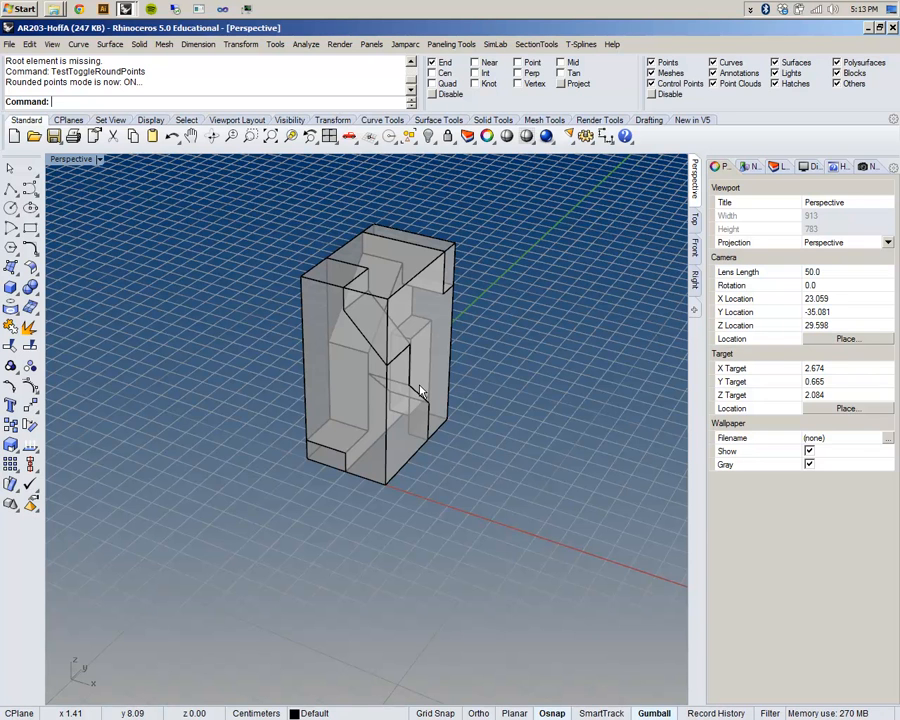
Step: Copy the Form 1 piece straight up so the duplicate sits above the assembled block
{"action": "left_click", "coordinate": [390, 476]}
{"action": "right_click_drag", "start_coordinate": [398, 470], "coordinate": [376, 436]}
{"action": "scroll", "coordinate": [382, 410], "scroll_direction": "down", "scroll_amount": 1}
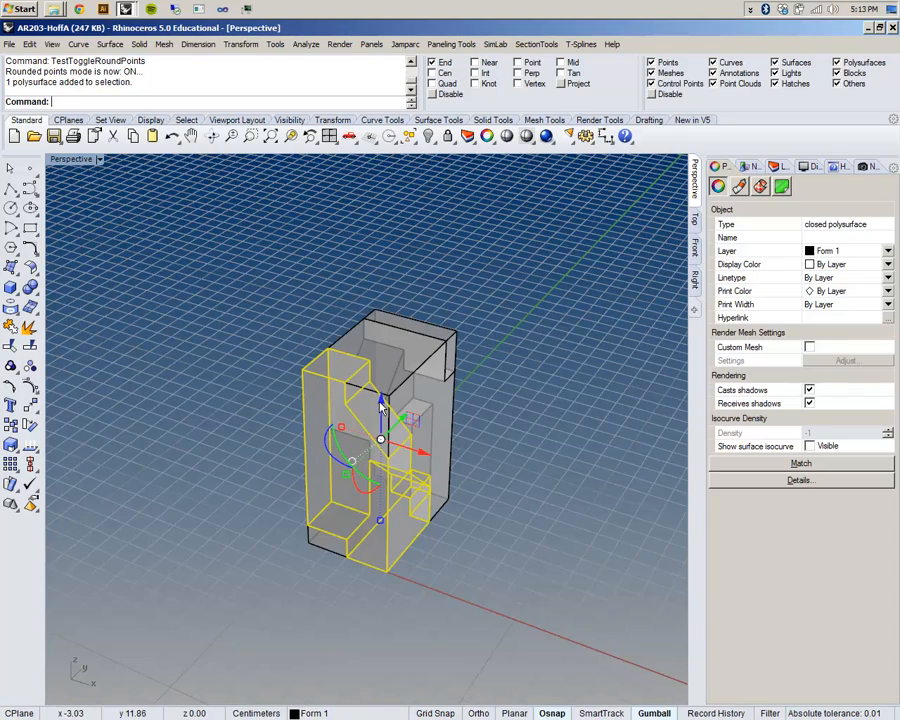
{"action": "scroll", "coordinate": [381, 402], "scroll_direction": "down", "scroll_amount": 2}
{"action": "scroll", "coordinate": [382, 400], "scroll_direction": "down", "scroll_amount": 2}
{"action": "right_click_drag", "start_coordinate": [395, 407], "coordinate": [411, 420], "text": "shift"}
{"action": "left_click_drag", "start_coordinate": [396, 391], "coordinate": [381, 252]}
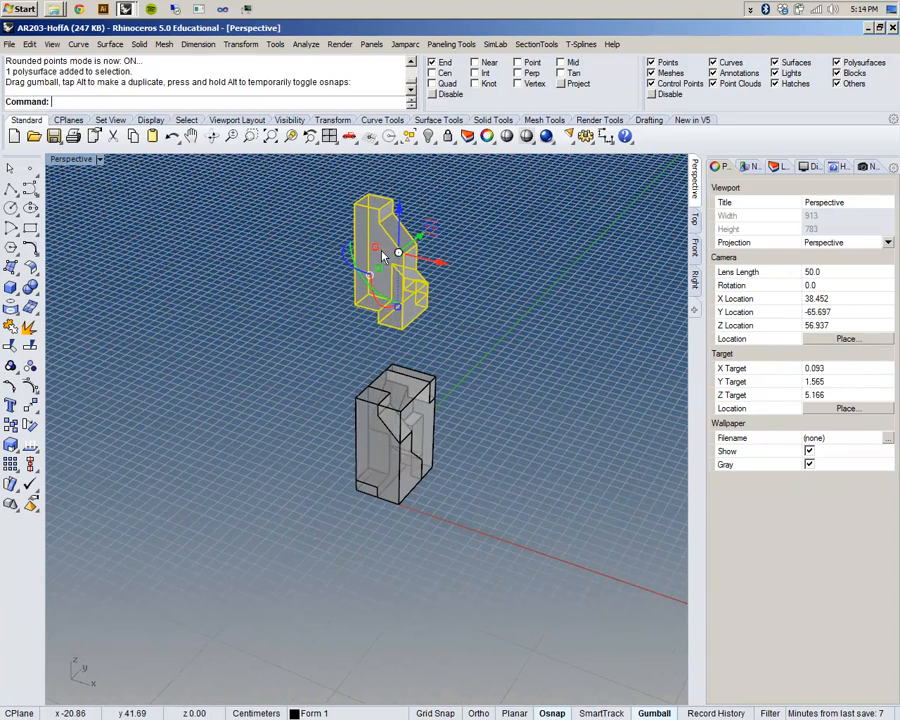
Step: Copy the Form 2 piece out of the block along the positive X direction
{"action": "left_click", "coordinate": [392, 462]}
{"action": "left_click", "coordinate": [432, 493]}
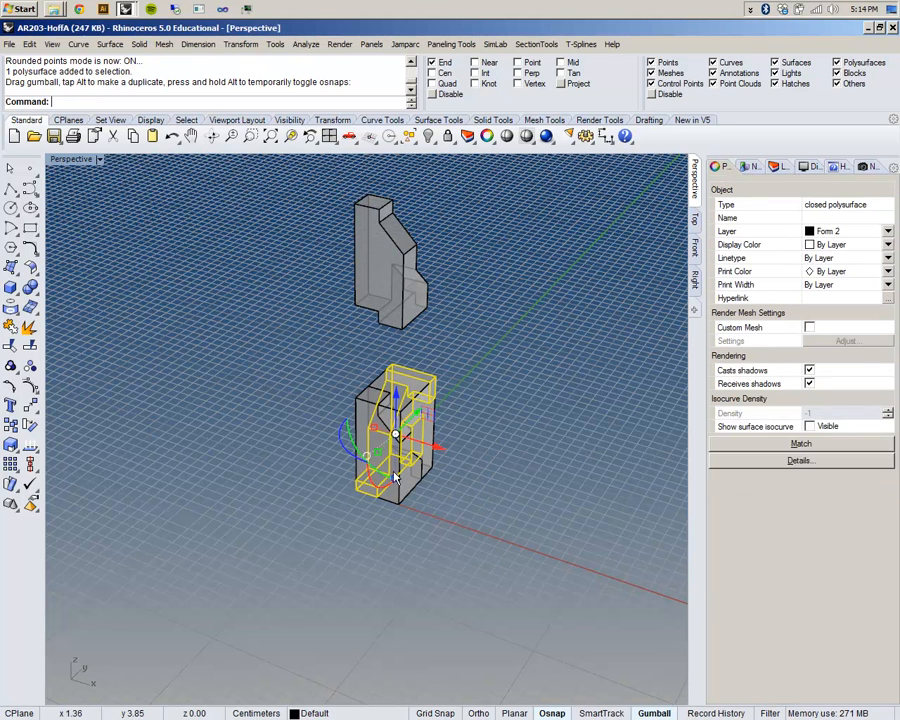
{"action": "left_click_drag", "start_coordinate": [440, 447], "coordinate": [578, 490]}
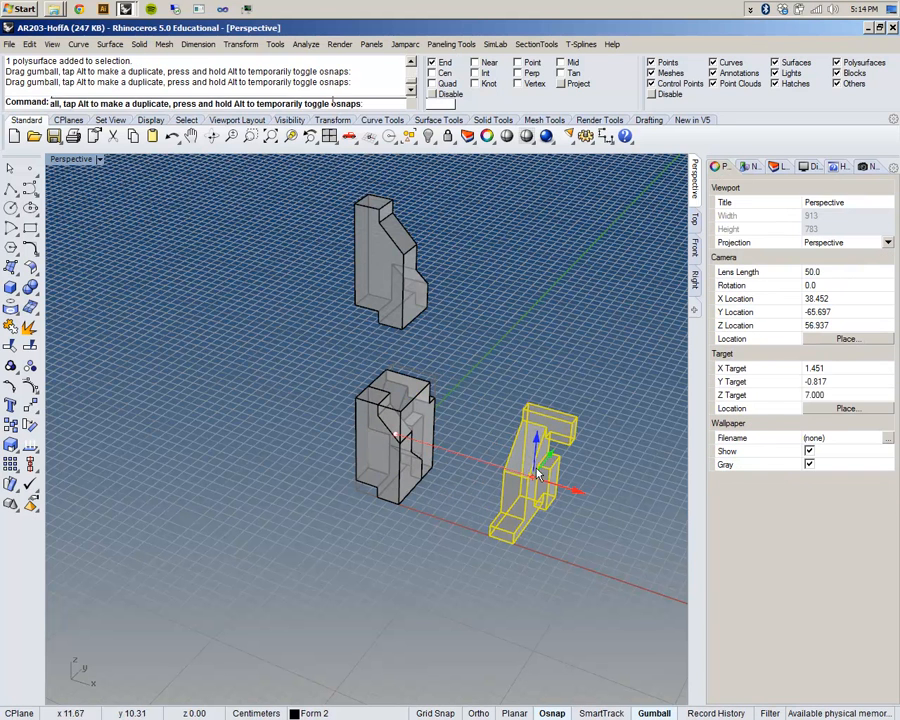
Step: Copy the Form 3 piece out of the block along the negative X direction, keeping the original in place
{"action": "left_click", "coordinate": [418, 408]}
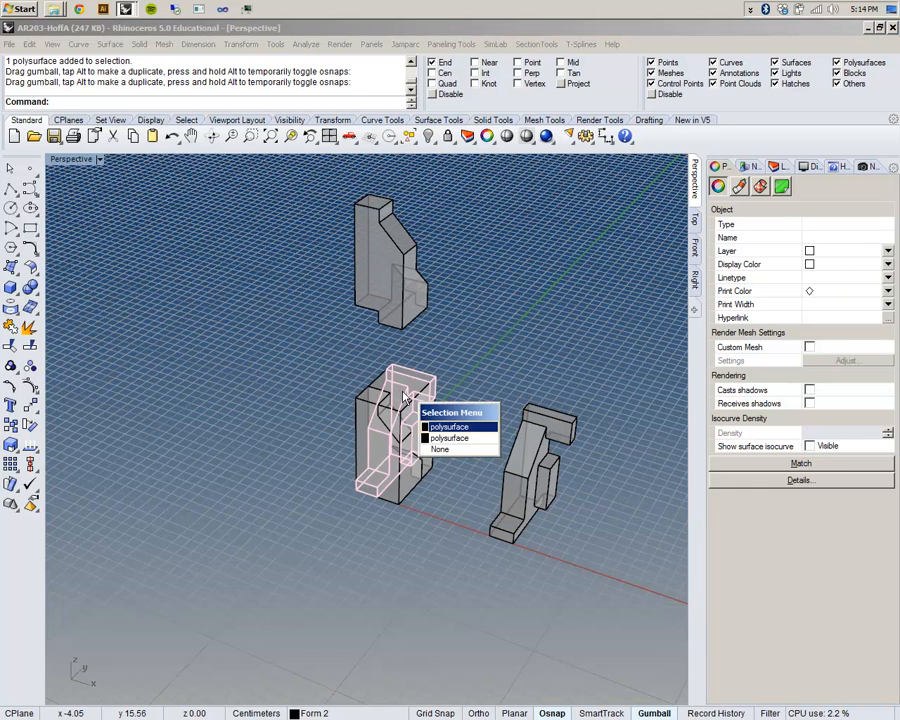
{"action": "left_click", "coordinate": [449, 440]}
{"action": "left_click_drag", "start_coordinate": [397, 432], "coordinate": [221, 384]}
{"action": "key", "text": "super"}
{"action": "key", "text": "super"}
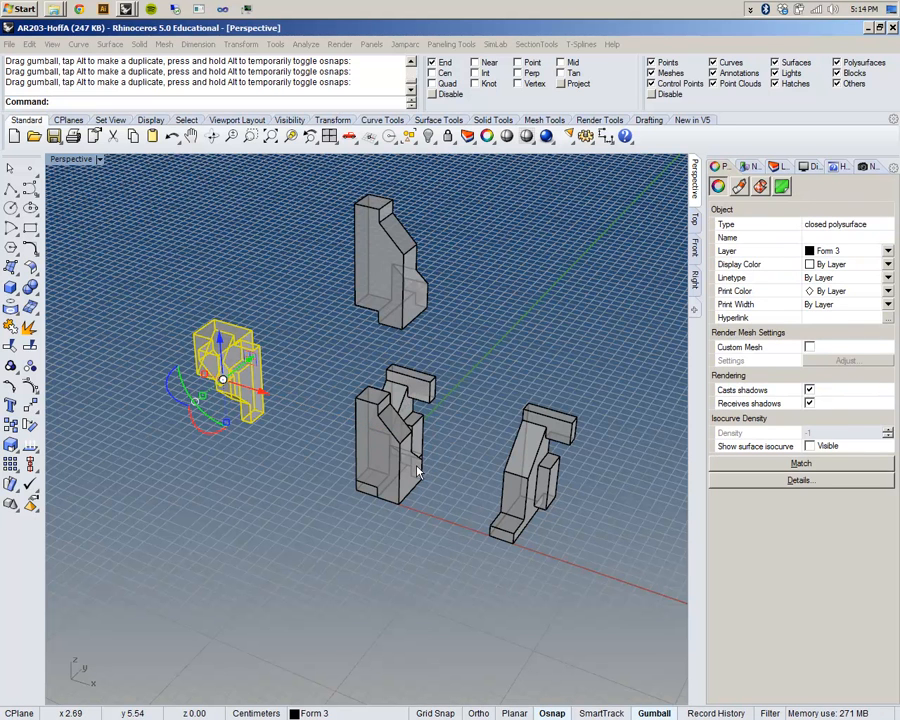
{"action": "left_click", "coordinate": [150, 402]}
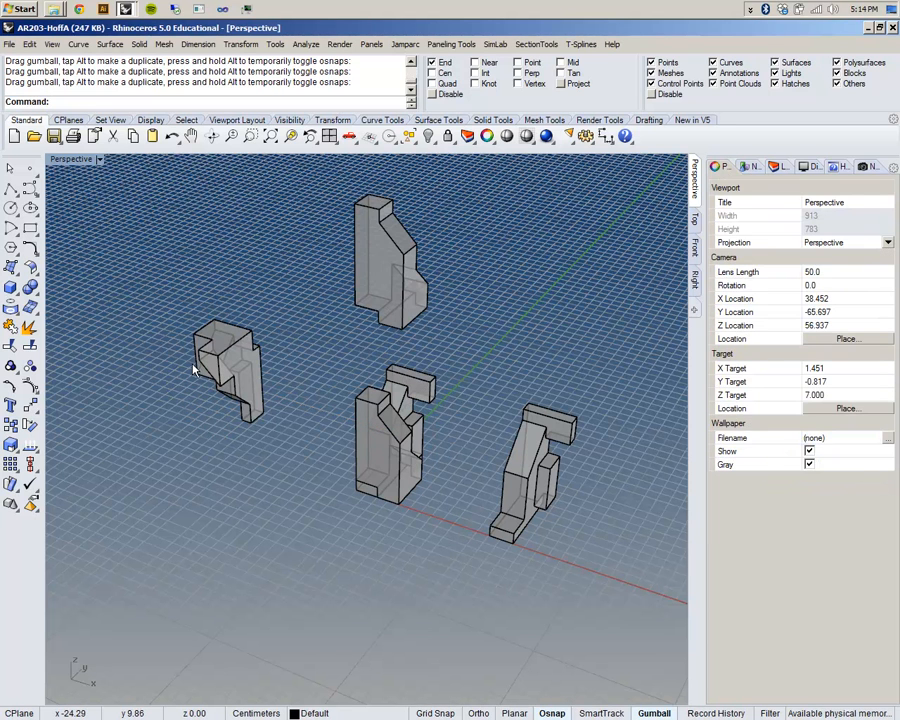
{"action": "key", "text": "ctrl+z"}
{"action": "left_click_drag", "start_coordinate": [440, 452], "coordinate": [276, 408]}
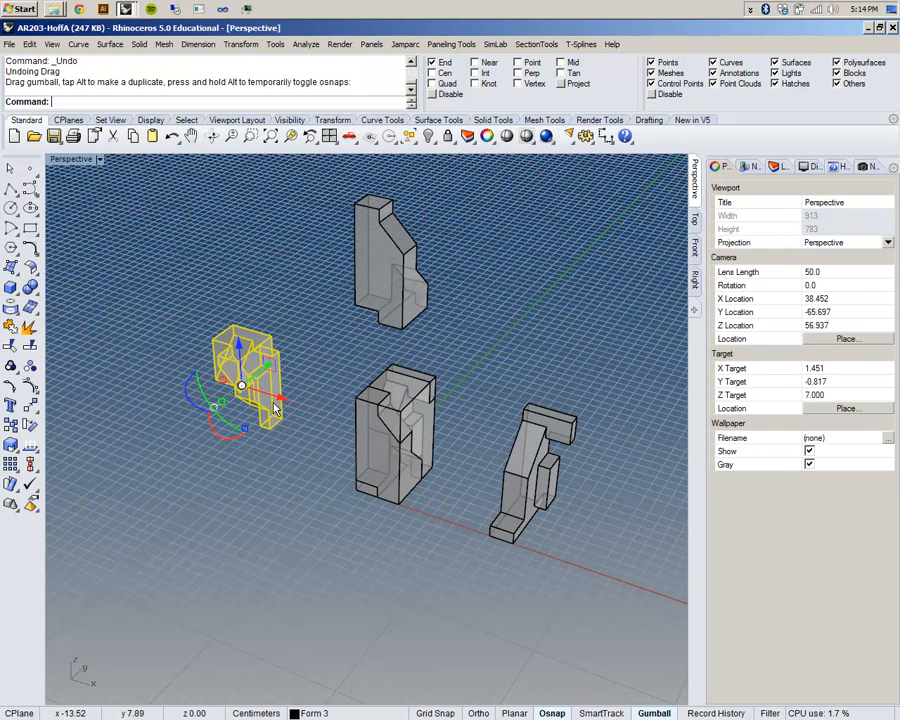
Step: Check the layer assignment of each of the three separated pieces and view them from another angle
{"action": "left_click", "coordinate": [343, 342]}
{"action": "left_click", "coordinate": [560, 458]}
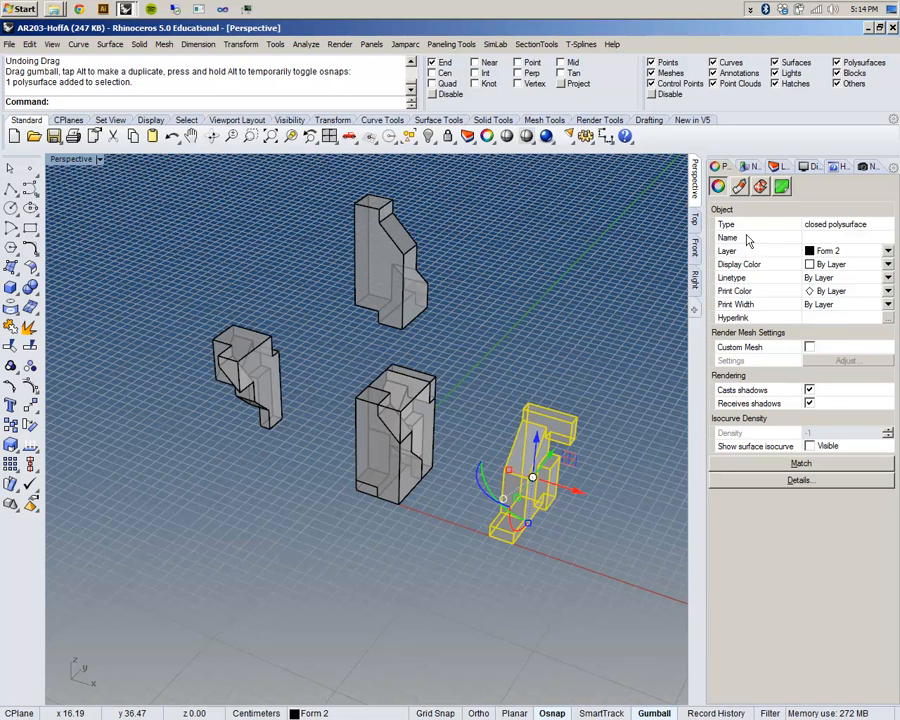
{"action": "left_click", "coordinate": [363, 244]}
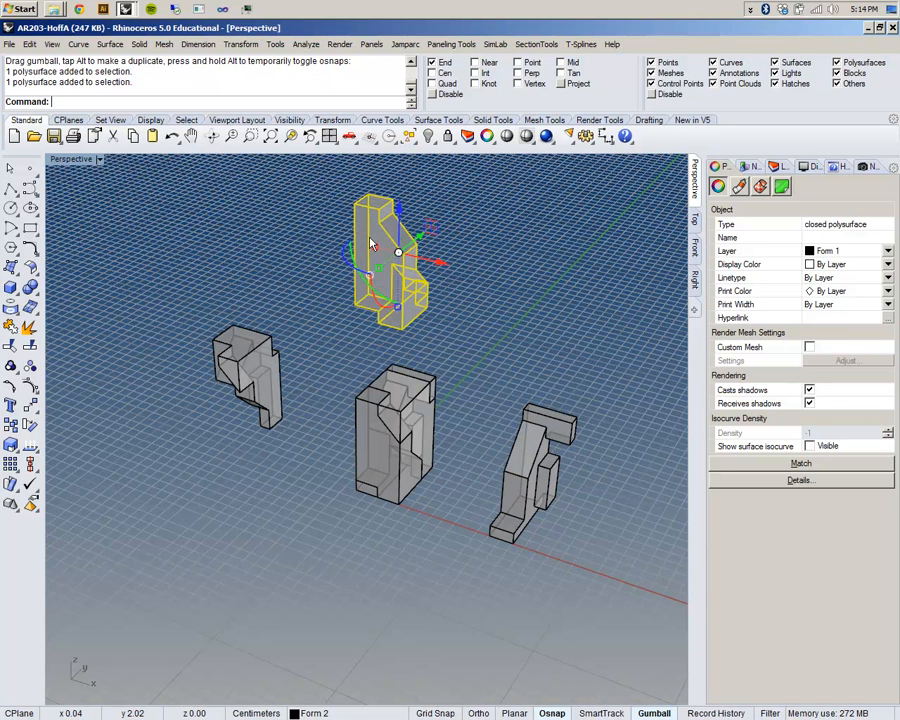
{"action": "left_click", "coordinate": [250, 372]}
{"action": "right_click_drag", "start_coordinate": [501, 397], "coordinate": [538, 366]}
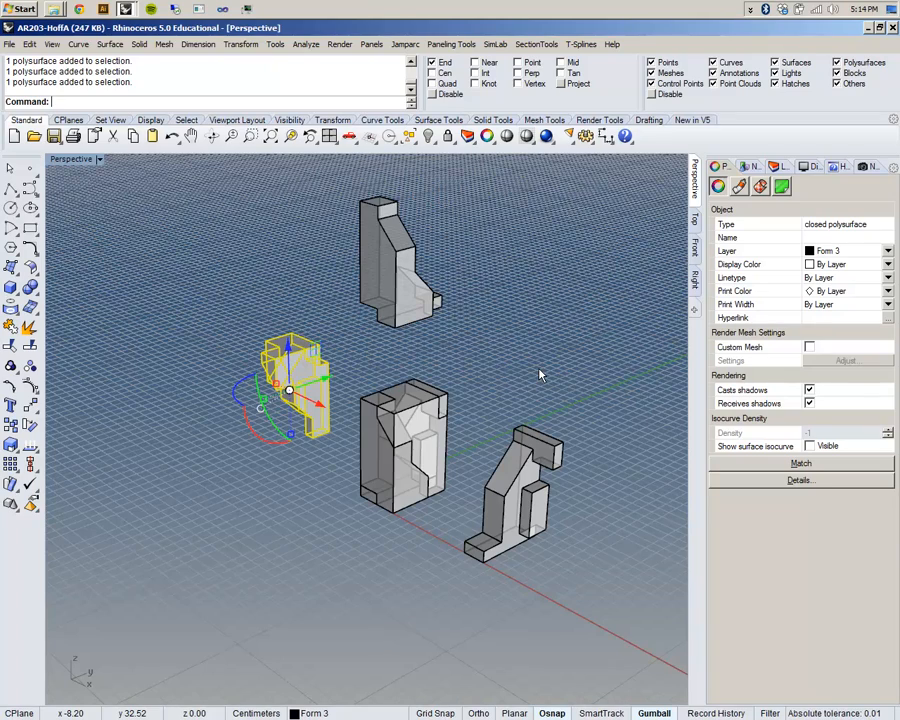
{"action": "right_click_drag", "start_coordinate": [539, 375], "coordinate": [583, 472]}
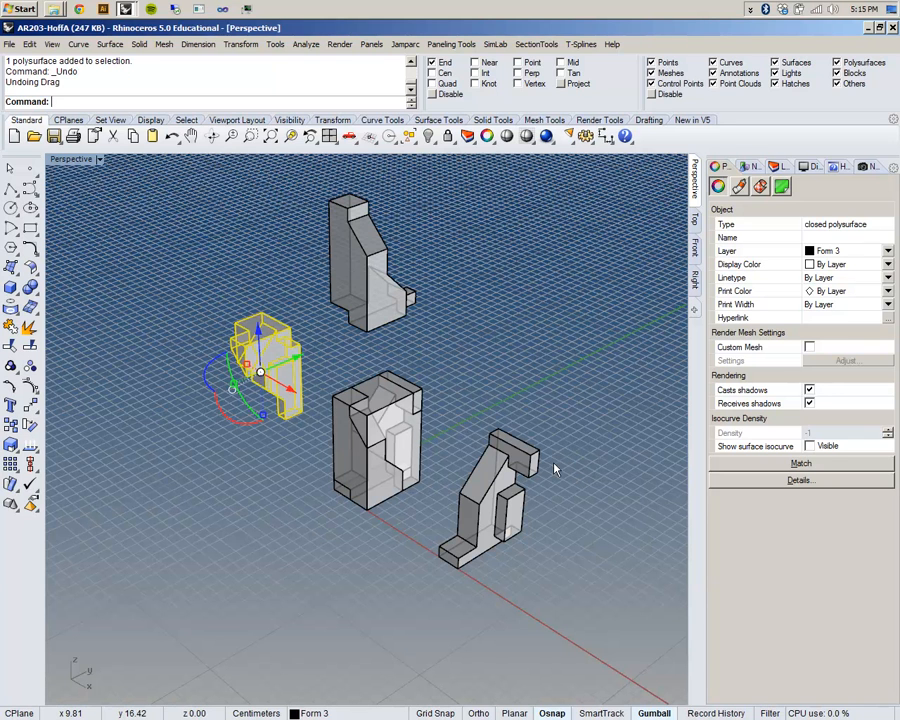
Step: Undo the copies of all three pieces so only the assembled block remains
{"action": "key", "text": "ctrl+z"}
{"action": "key", "text": "ctrl+z"}
{"action": "key", "text": "ctrl+z"}
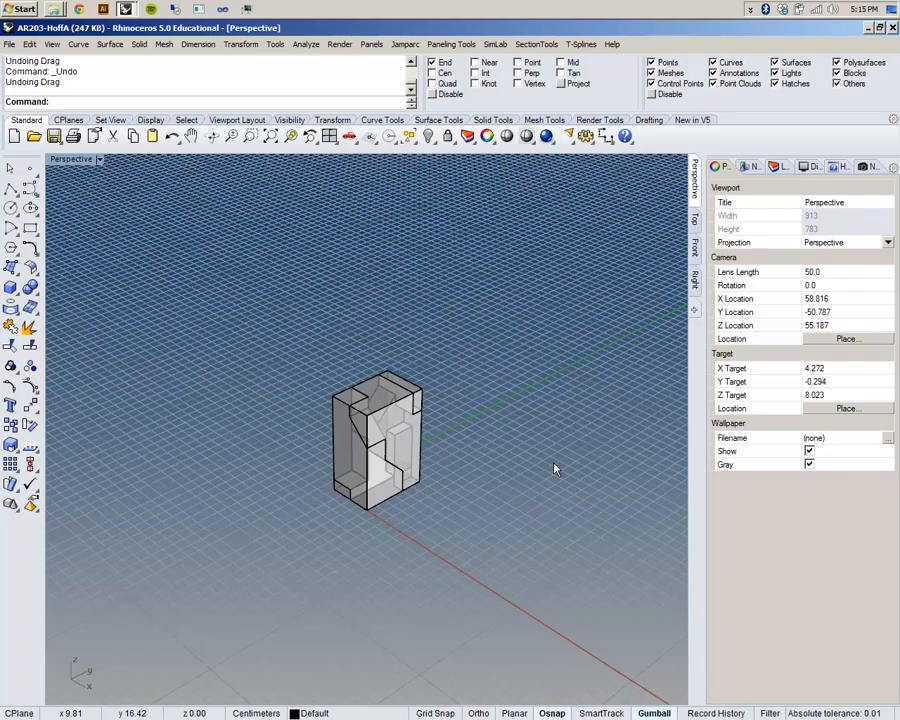
Step: Switch the Perspective viewport to Shaded display mode
{"action": "left_click", "coordinate": [72, 159]}
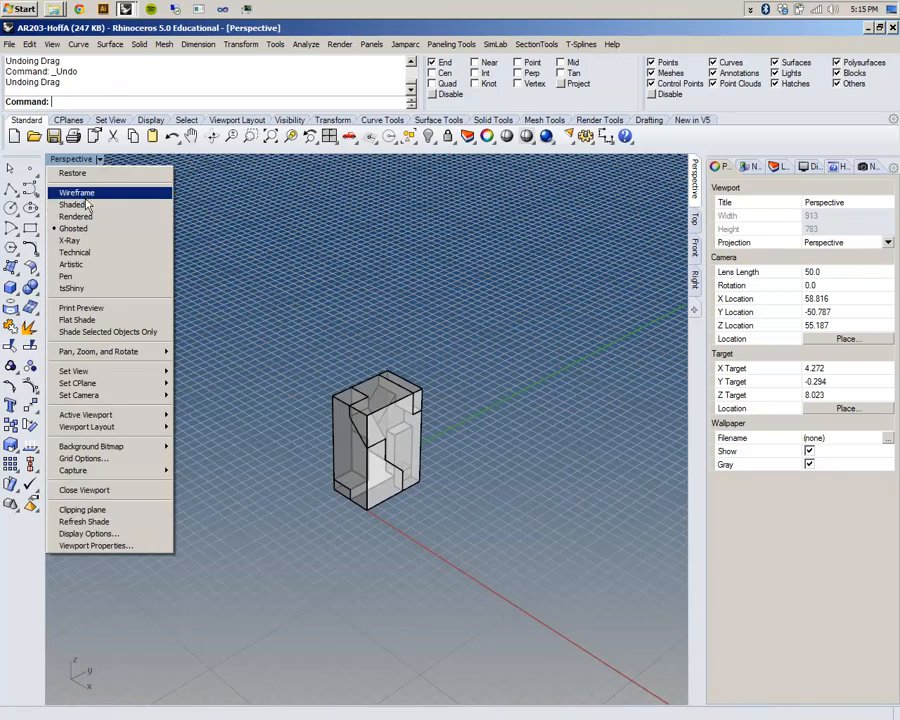
{"action": "left_click", "coordinate": [86, 207]}
{"action": "right_click_drag", "start_coordinate": [633, 551], "coordinate": [530, 521]}
{"action": "scroll", "coordinate": [530, 521], "scroll_direction": "up", "scroll_amount": 3}
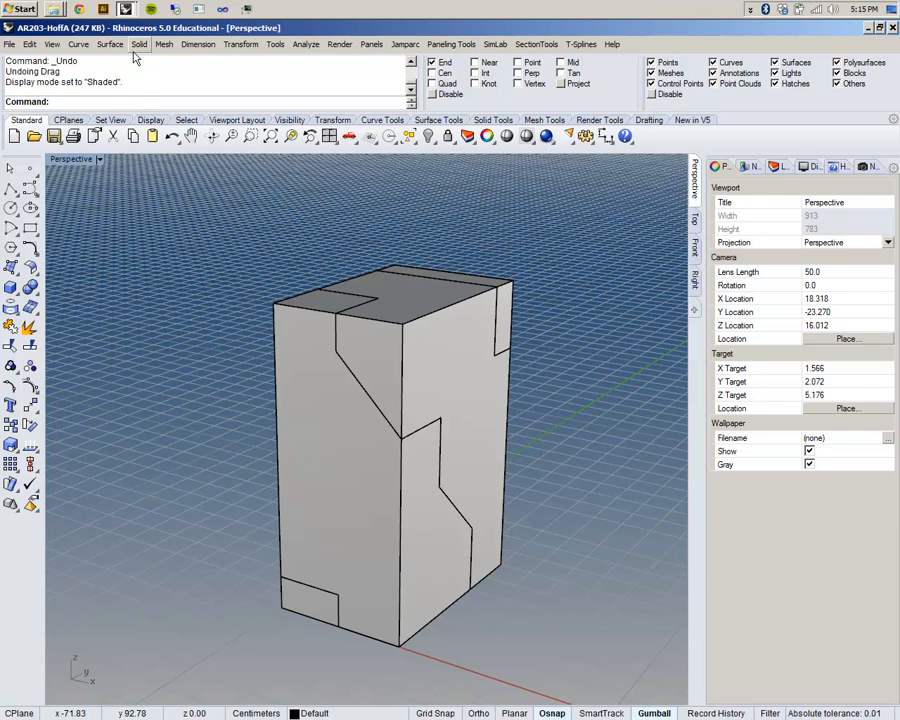
Step: Start a Shell on the Form 1 piece with its front face chosen for removal and a thickness of 1/8"
{"action": "left_click", "coordinate": [483, 120]}
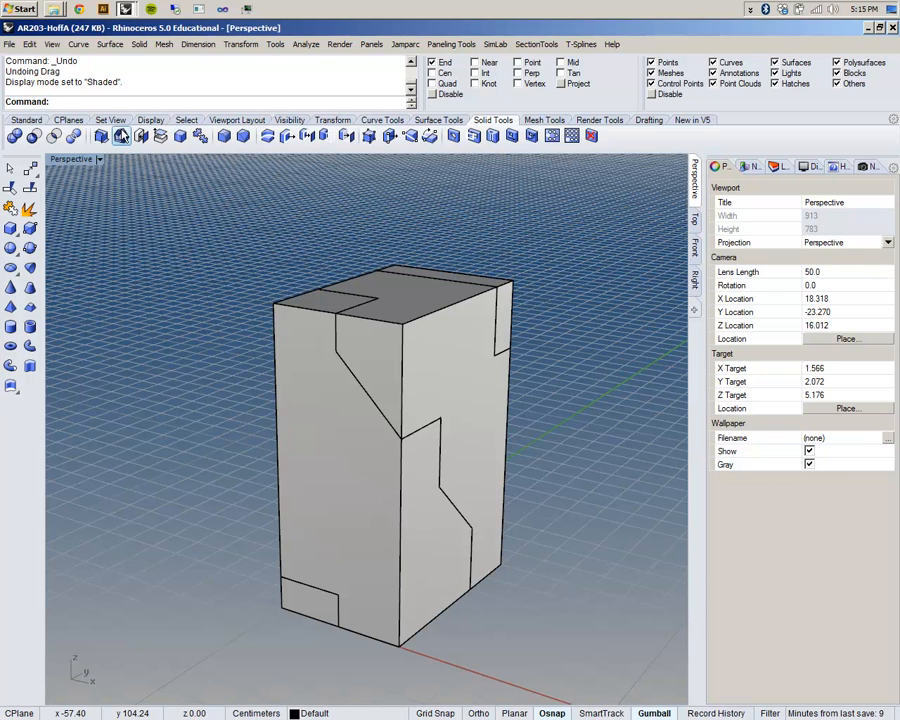
{"action": "left_click", "coordinate": [121, 137]}
{"action": "right_click_drag", "start_coordinate": [544, 335], "coordinate": [388, 451]}
{"action": "left_click", "coordinate": [388, 451]}
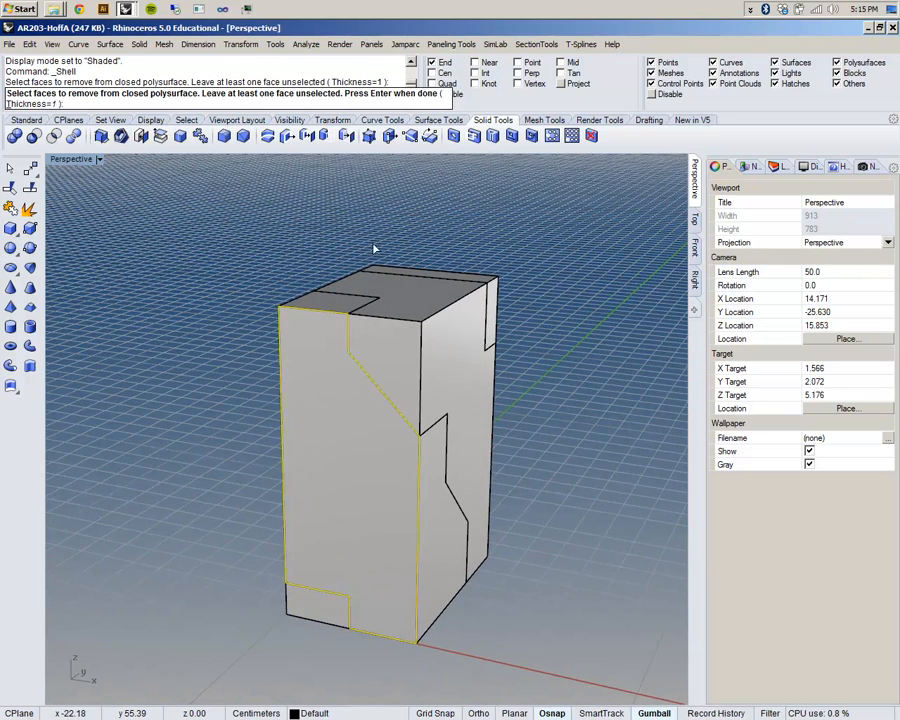
{"action": "left_click", "coordinate": [14, 104]}
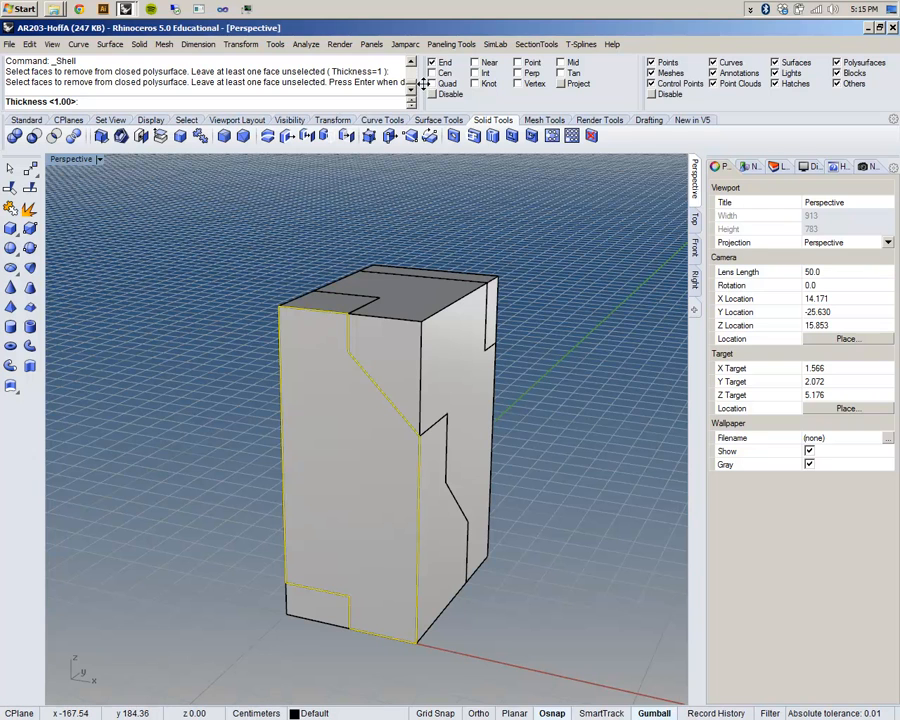
{"action": "type", "text": "1/8"}
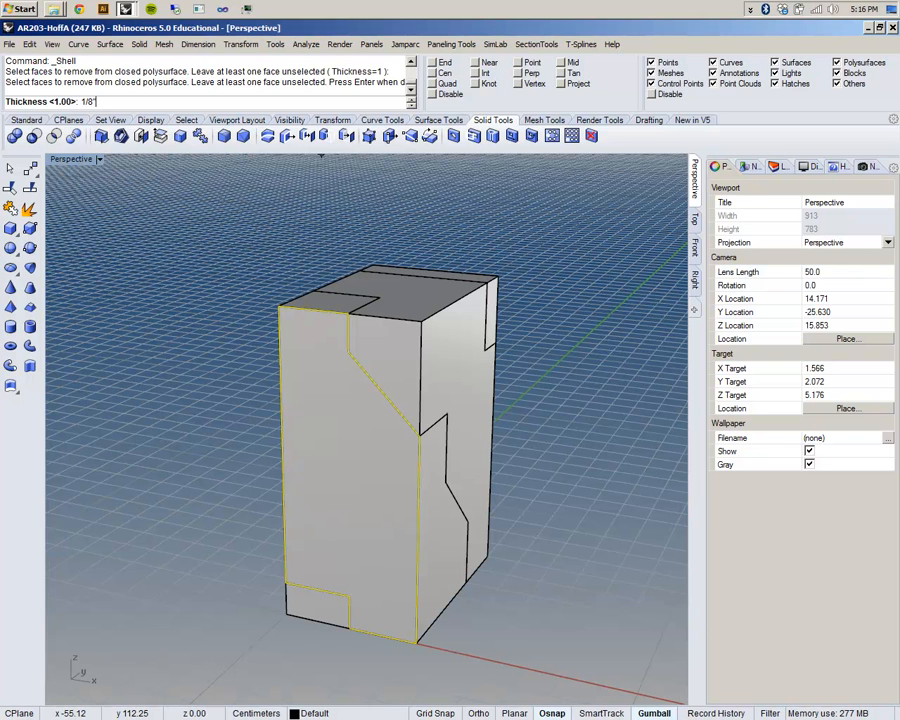
{"action": "type", "text": "i"}
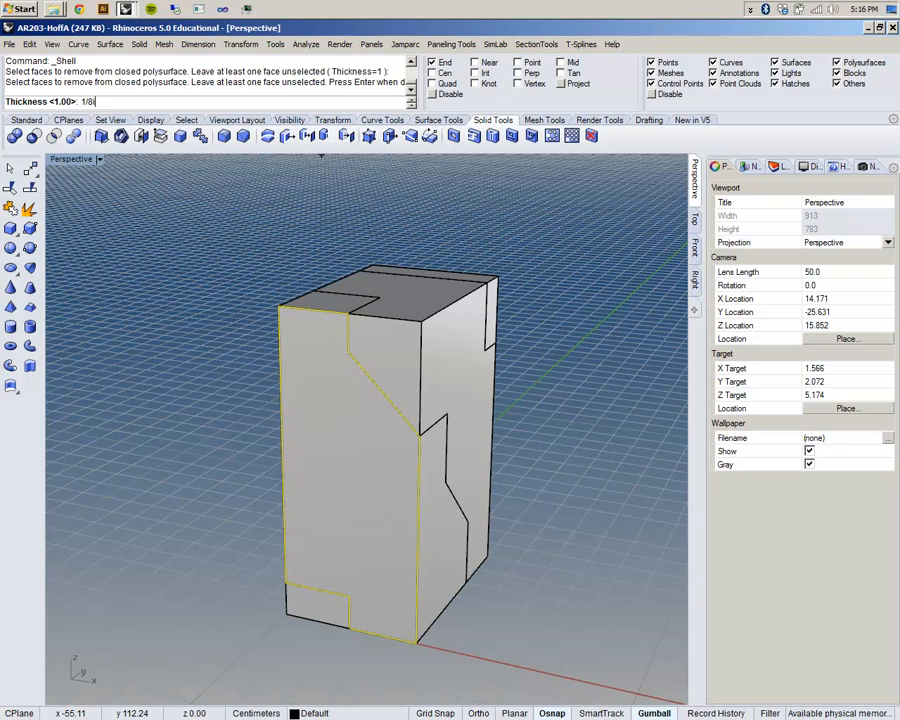
{"action": "key", "text": "Return"}
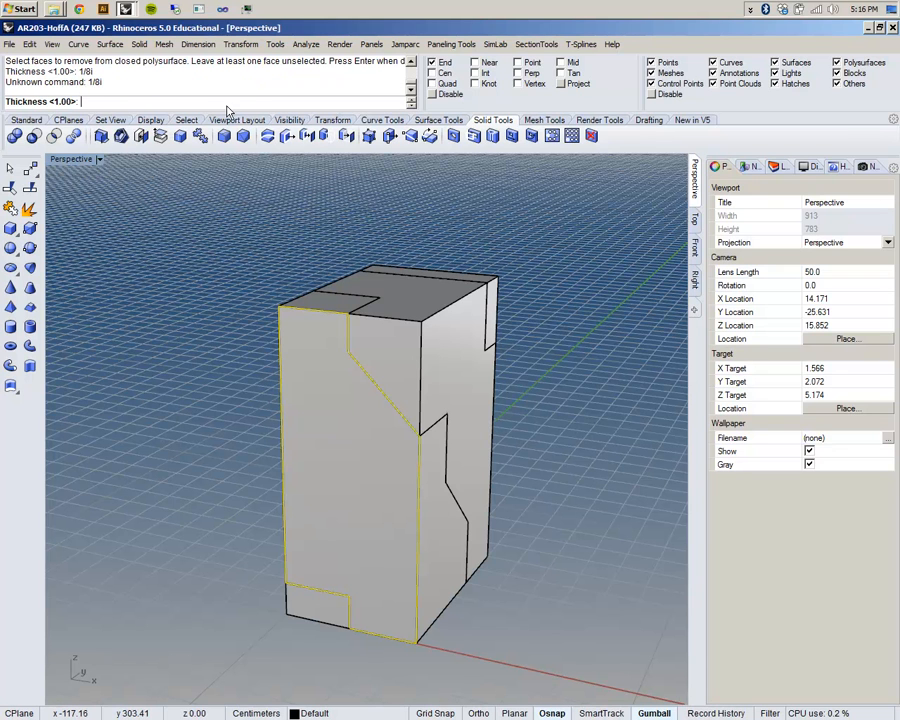
{"action": "type", "text": "1/8\""}
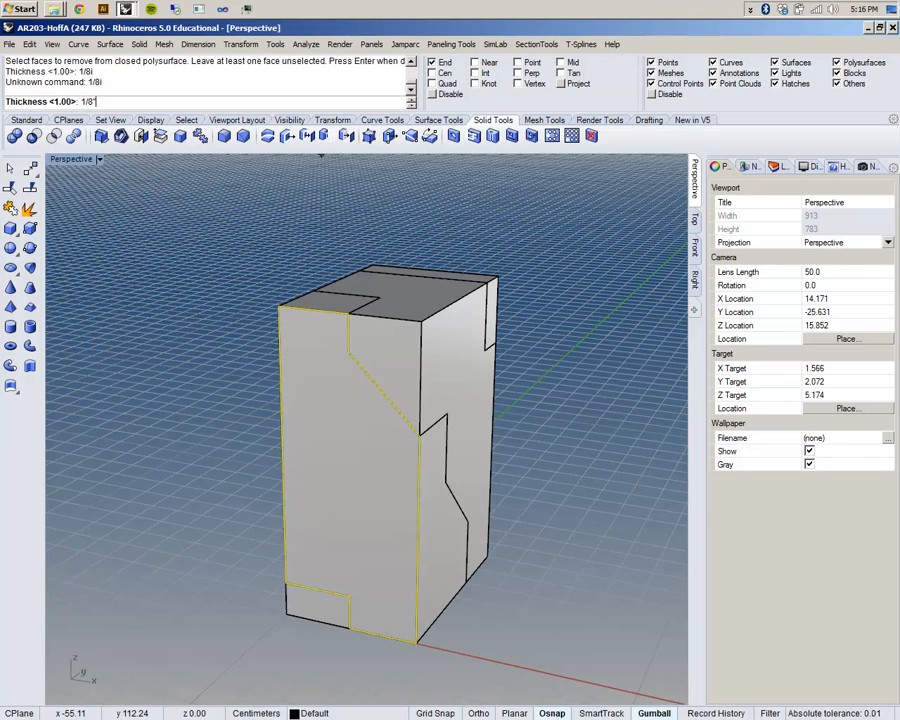
{"action": "key", "text": "Return"}
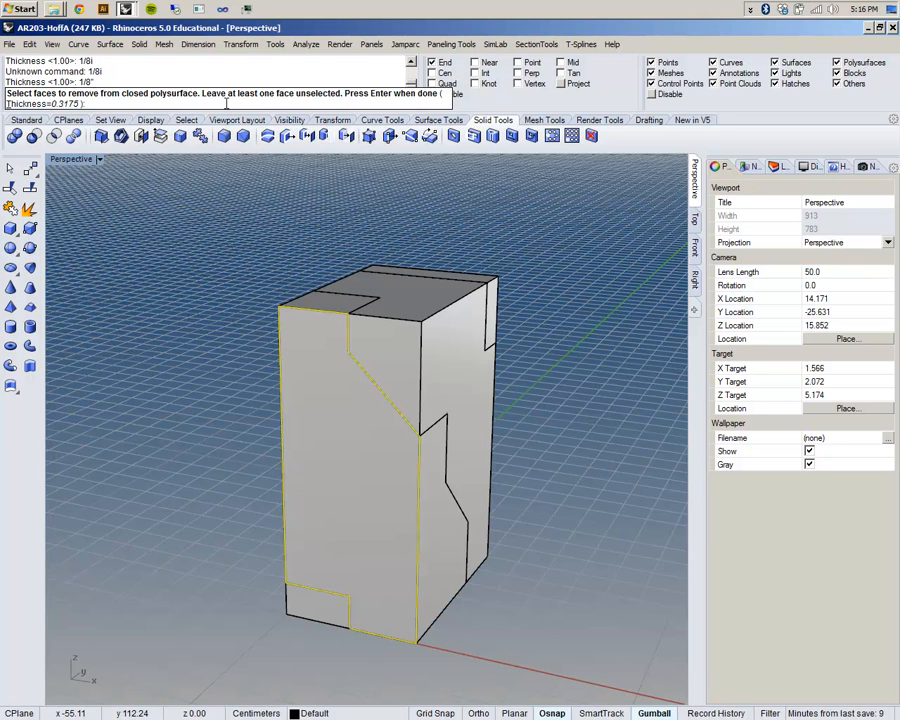
Step: Add the Form 1 piece's top face to the faces to remove and complete the shell
{"action": "right_click_drag", "start_coordinate": [400, 463], "coordinate": [277, 396]}
{"action": "left_click", "coordinate": [258, 335]}
{"action": "key", "text": "Return"}
Step: Inspect the hollowed Form 1 piece and its open faces from several angles
{"action": "right_click_drag", "start_coordinate": [318, 430], "coordinate": [186, 523]}
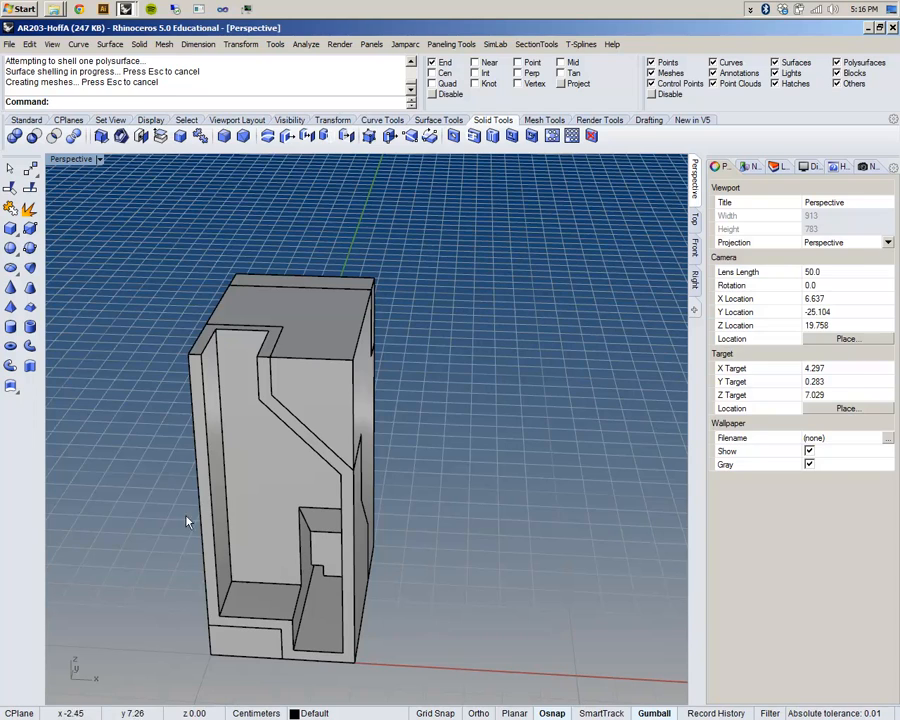
{"action": "left_click", "coordinate": [210, 515]}
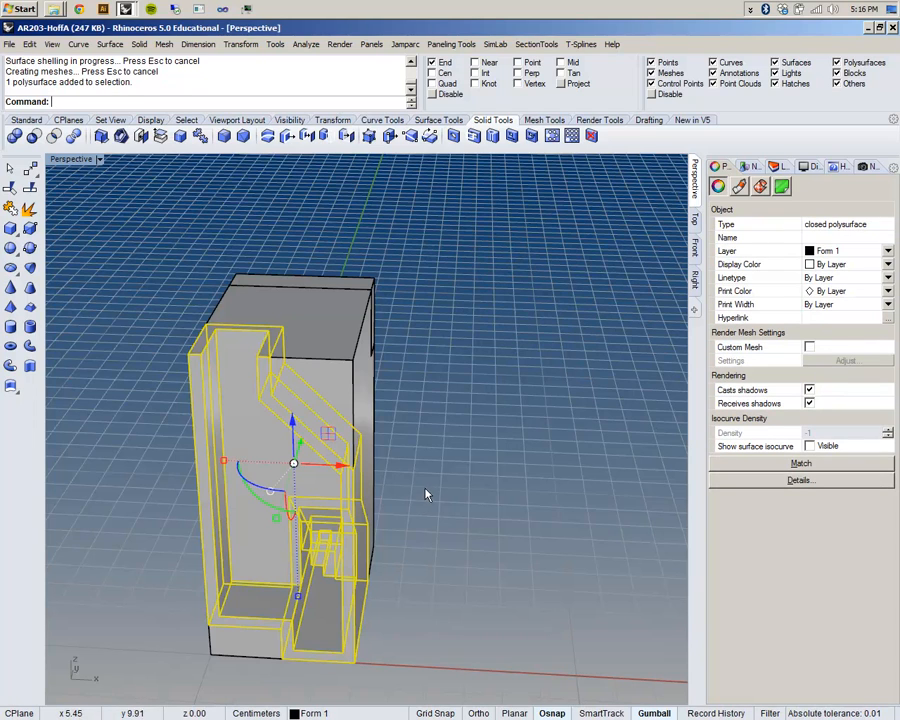
{"action": "right_click_drag", "start_coordinate": [472, 486], "coordinate": [434, 475]}
{"action": "scroll", "coordinate": [207, 284], "scroll_direction": "up", "scroll_amount": 3}
{"action": "key", "text": "Escape"}
{"action": "right_click_drag", "start_coordinate": [280, 494], "coordinate": [192, 323]}
{"action": "right_click_drag", "start_coordinate": [283, 390], "coordinate": [255, 268]}
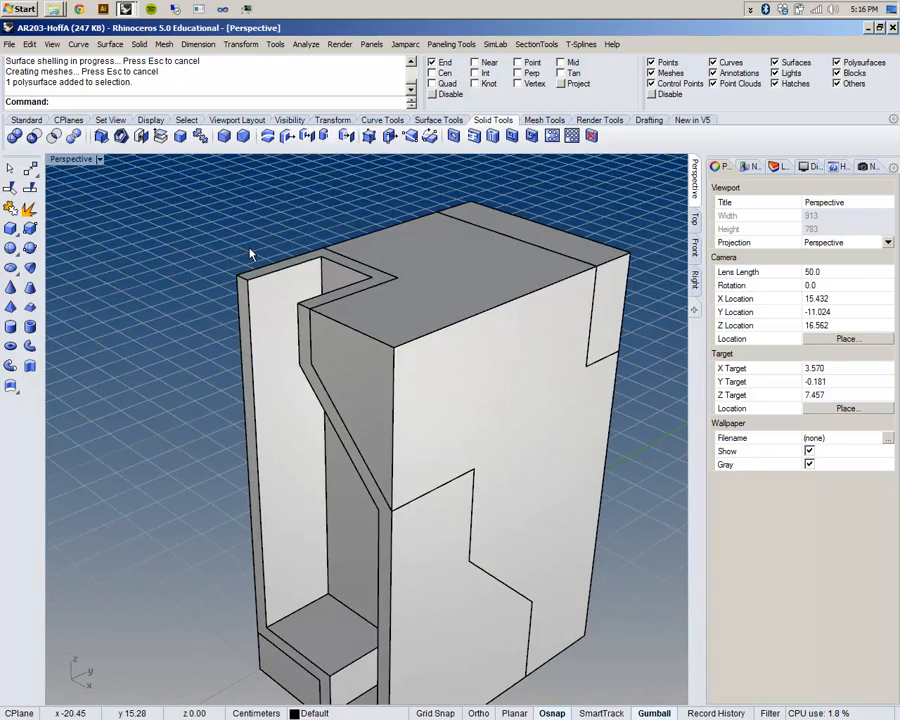
Step: Copy the shelled Form 1 piece straight up above the block
{"action": "scroll", "coordinate": [291, 338], "scroll_direction": "up", "scroll_amount": 3}
{"action": "left_click", "coordinate": [293, 340]}
{"action": "scroll", "coordinate": [294, 340], "scroll_direction": "down", "scroll_amount": 8}
{"action": "right_click_drag", "start_coordinate": [284, 411], "coordinate": [372, 485], "text": "shift"}
{"action": "left_click_drag", "start_coordinate": [408, 440], "coordinate": [433, 202]}
{"action": "right_click_drag", "start_coordinate": [570, 297], "coordinate": [549, 452], "text": "shift"}
{"action": "left_click", "coordinate": [549, 453]}
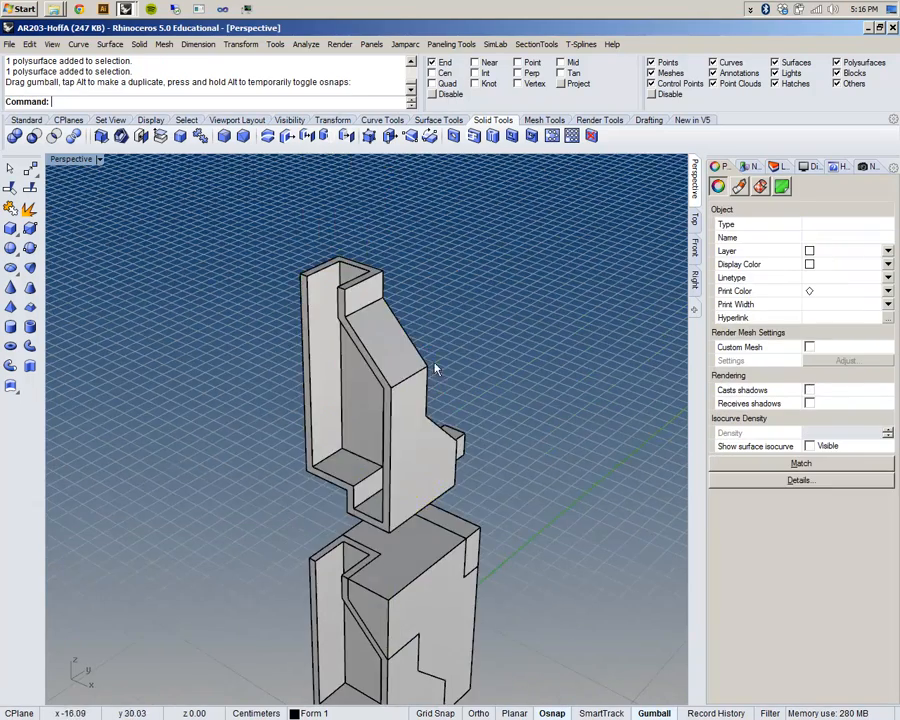
Step: Examine the walls and inner cavity of the raised Form 1 copy, and undo that copy
{"action": "scroll", "coordinate": [380, 353], "scroll_direction": "up", "scroll_amount": 9}
{"action": "right_click_drag", "start_coordinate": [380, 355], "coordinate": [422, 357]}
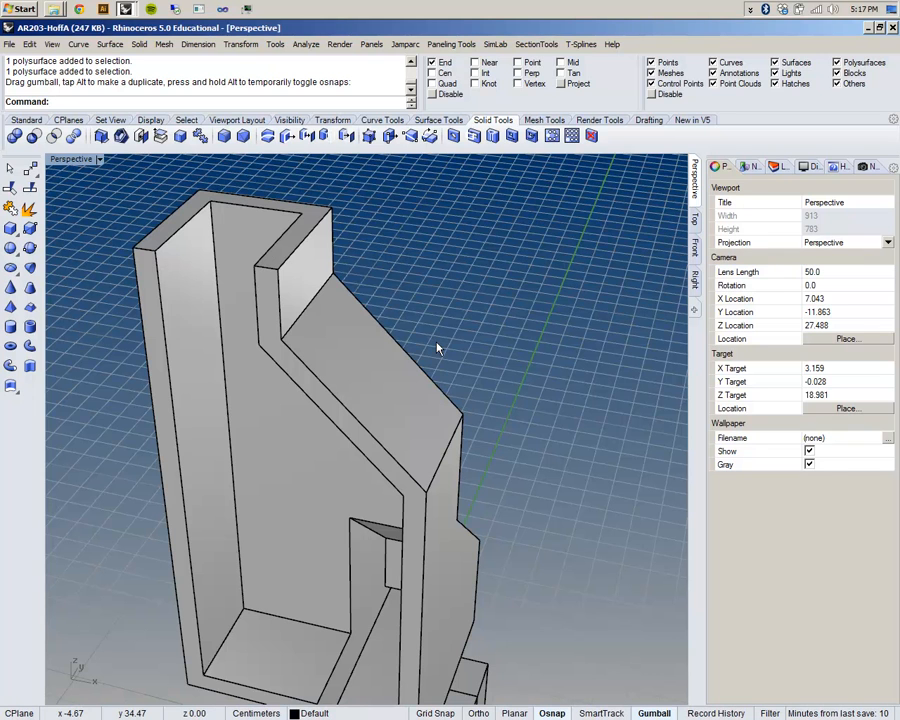
{"action": "scroll", "coordinate": [418, 336], "scroll_direction": "down", "scroll_amount": 10}
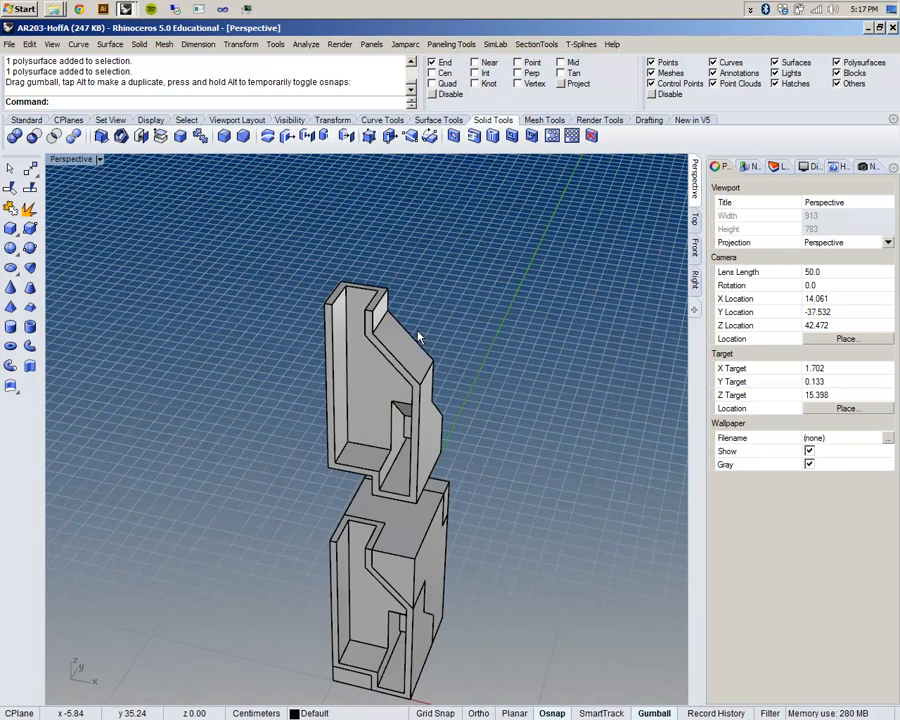
{"action": "scroll", "coordinate": [420, 436], "scroll_direction": "up", "scroll_amount": 8}
{"action": "scroll", "coordinate": [287, 363], "scroll_direction": "up", "scroll_amount": 2}
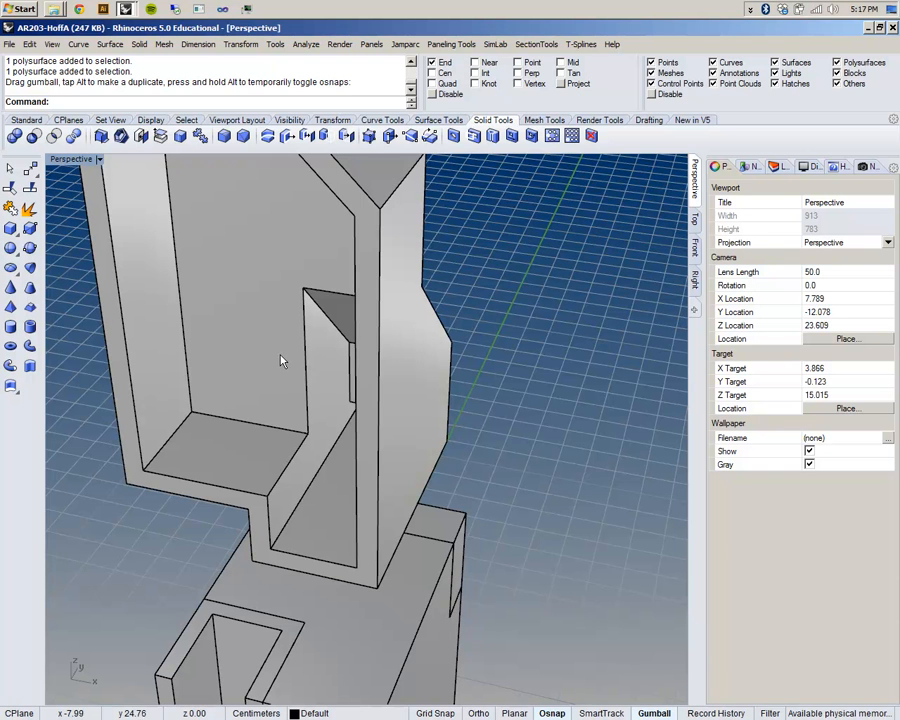
{"action": "scroll", "coordinate": [281, 363], "scroll_direction": "down", "scroll_amount": 5}
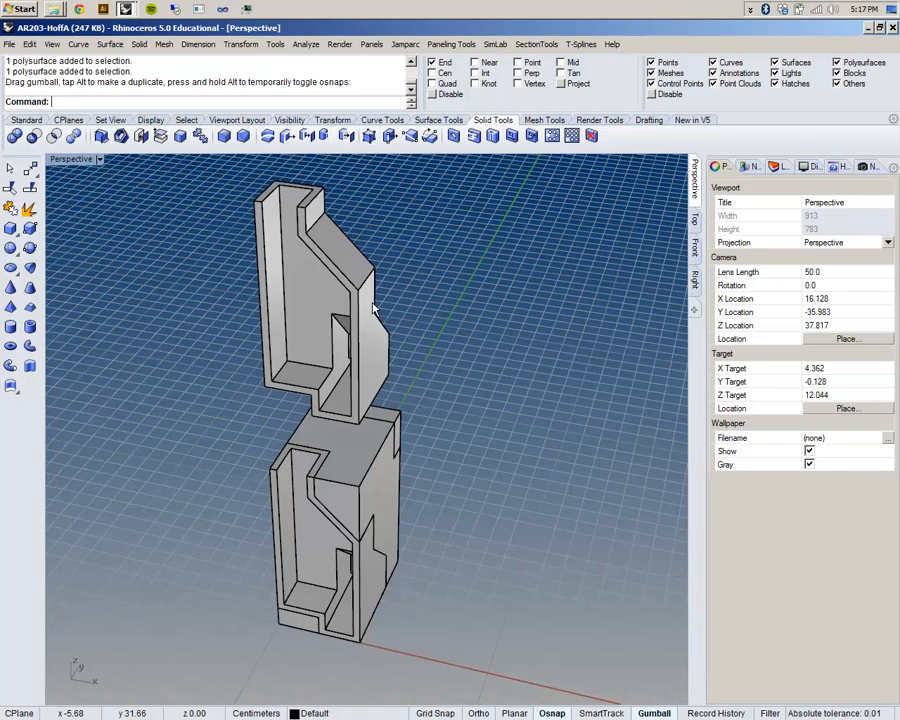
{"action": "key", "text": "ctrl+z"}
Step: Shell the Form 3 piece at 0.3175 thickness, removing its large side face and its top face
{"action": "right_click_drag", "start_coordinate": [528, 578], "coordinate": [476, 553]}
{"action": "scroll", "coordinate": [378, 482], "scroll_direction": "up", "scroll_amount": 5}
{"action": "right_click_drag", "start_coordinate": [220, 515], "coordinate": [409, 413]}
{"action": "right_click_drag", "start_coordinate": [455, 375], "coordinate": [147, 456]}
{"action": "right_click_drag", "start_coordinate": [515, 444], "coordinate": [457, 440], "text": "shift"}
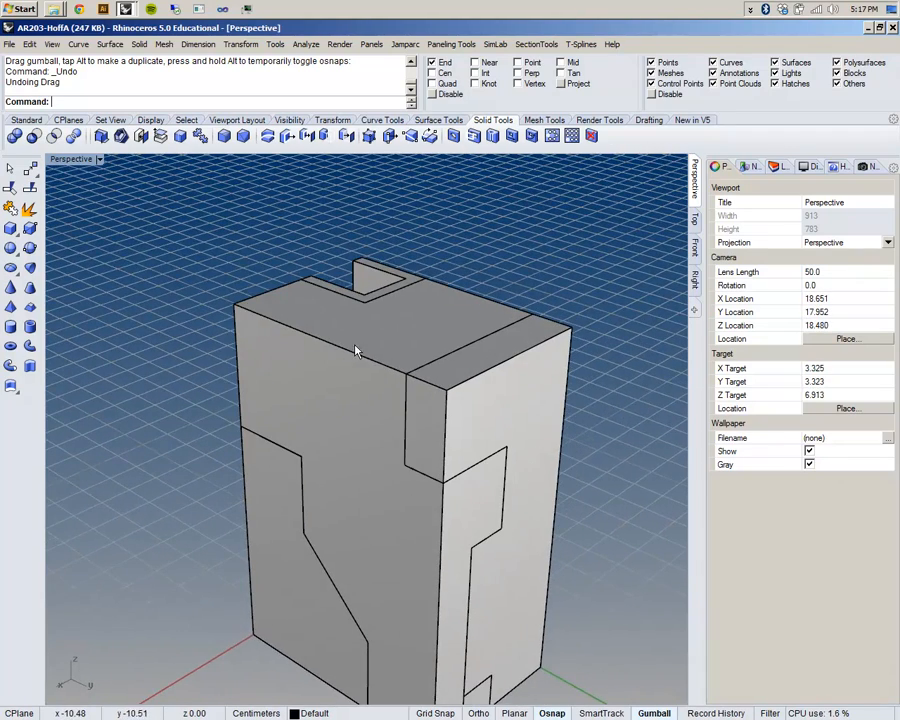
{"action": "right_click", "coordinate": [206, 250]}
{"action": "left_click", "coordinate": [374, 462]}
{"action": "right_click_drag", "start_coordinate": [436, 346], "coordinate": [460, 327]}
{"action": "left_click", "coordinate": [458, 332]}
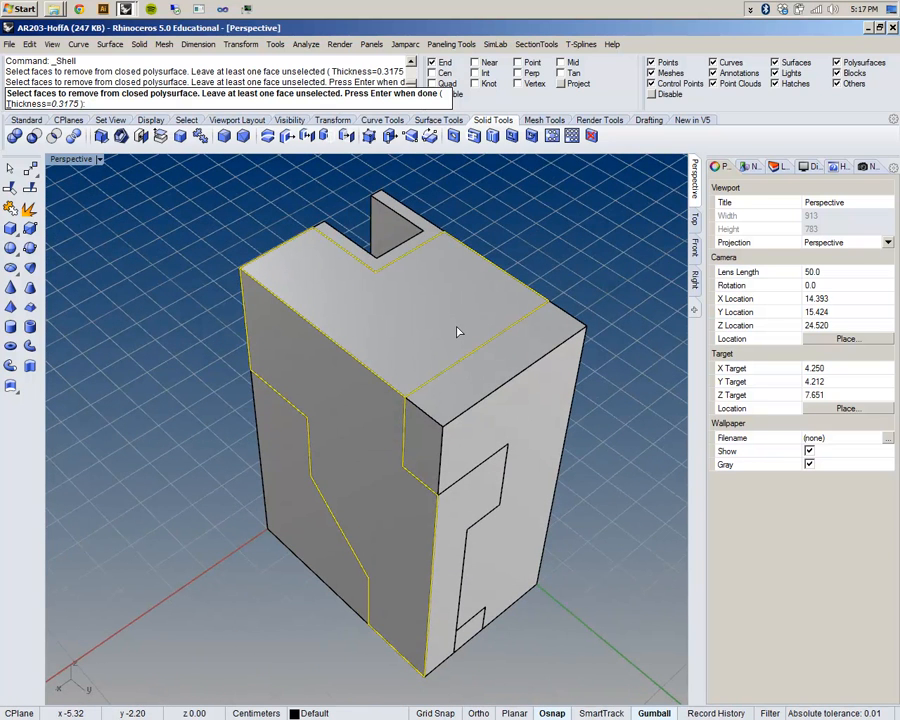
{"action": "right_click", "coordinate": [458, 331]}
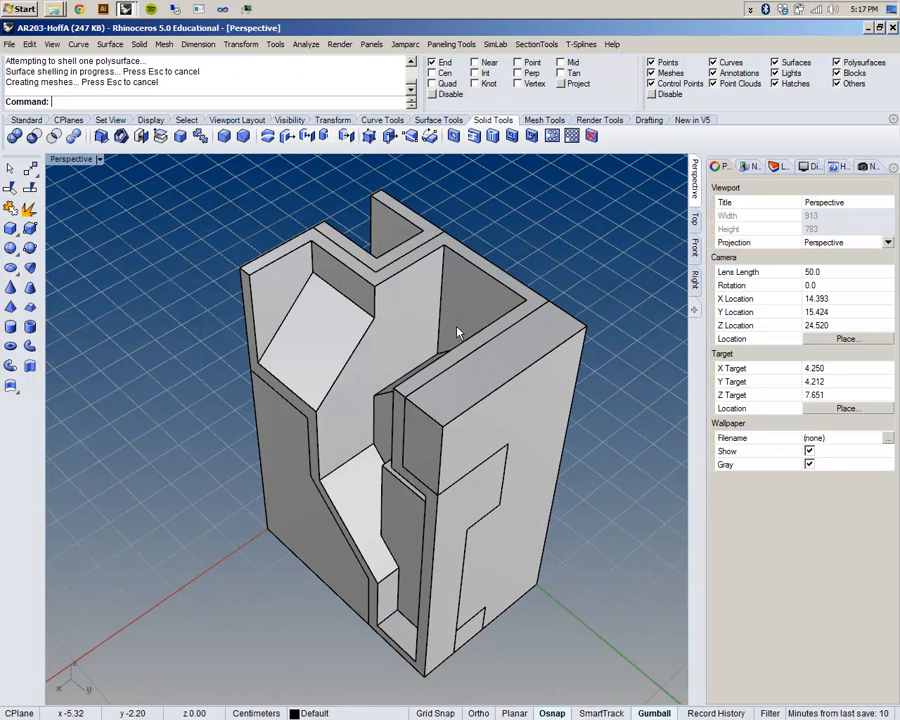
Step: Inspect the two shelled pieces together in the block and undo both shell operations
{"action": "right_click_drag", "start_coordinate": [327, 374], "coordinate": [552, 327]}
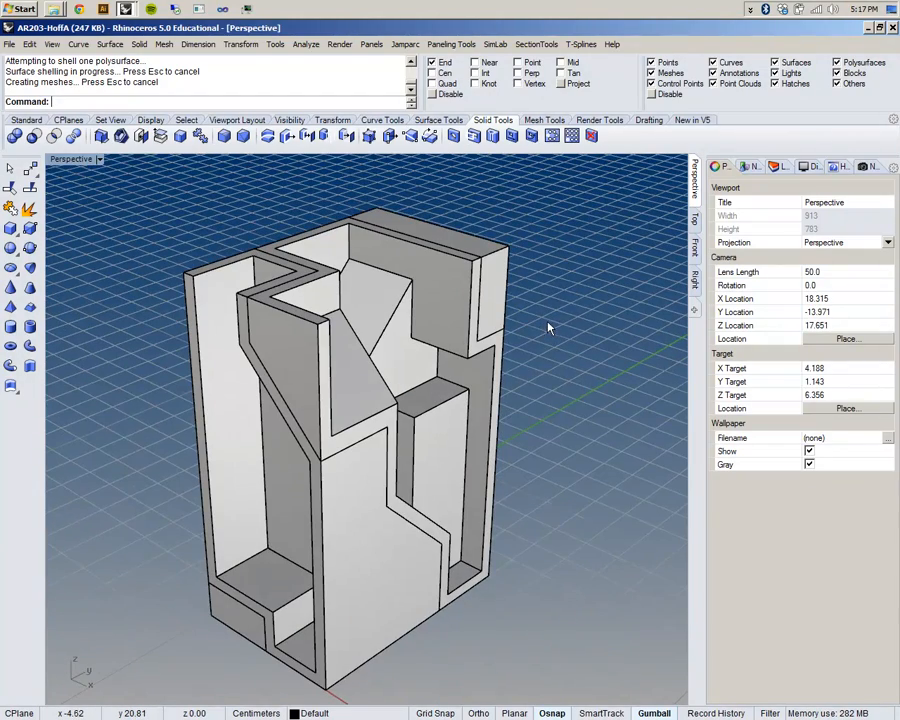
{"action": "right_click_drag", "start_coordinate": [520, 323], "coordinate": [517, 356]}
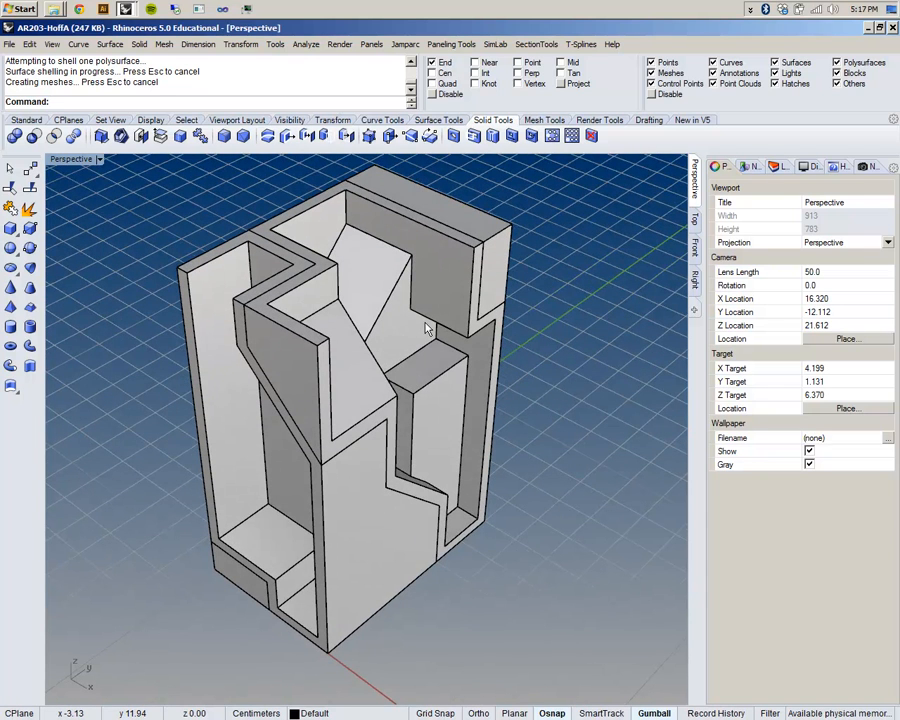
{"action": "key", "text": "ctrl+z"}
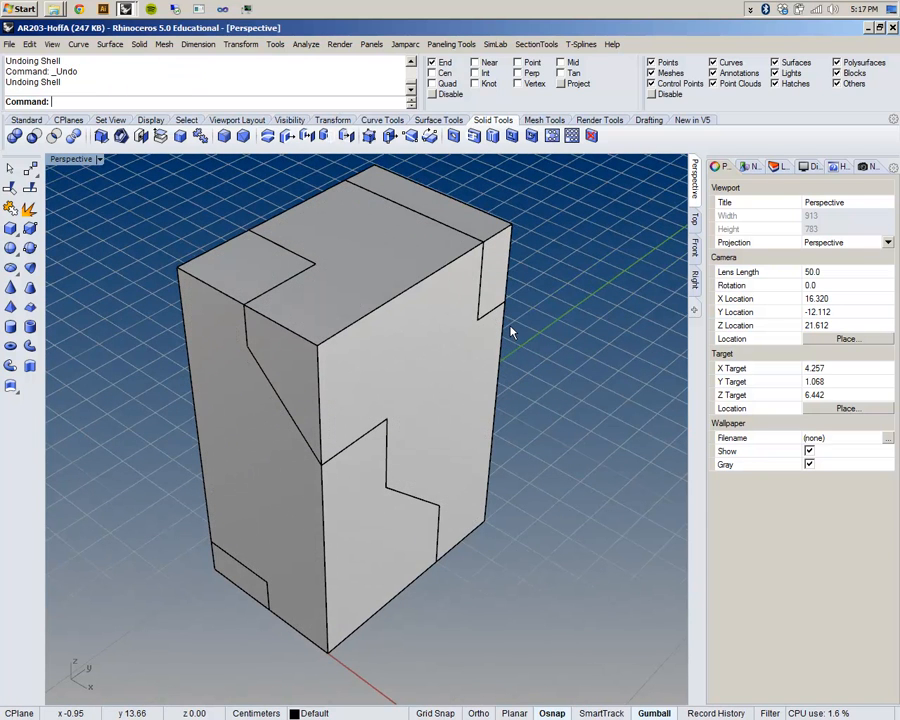
Step: Select the solid block's three interlocking pieces one after another to examine how they fit together
{"action": "left_click", "coordinate": [367, 346]}
{"action": "right_click_drag", "start_coordinate": [408, 358], "coordinate": [313, 364]}
{"action": "left_click", "coordinate": [183, 338]}
{"action": "right_click_drag", "start_coordinate": [285, 287], "coordinate": [335, 312]}
{"action": "right_click_drag", "start_coordinate": [357, 311], "coordinate": [361, 328]}
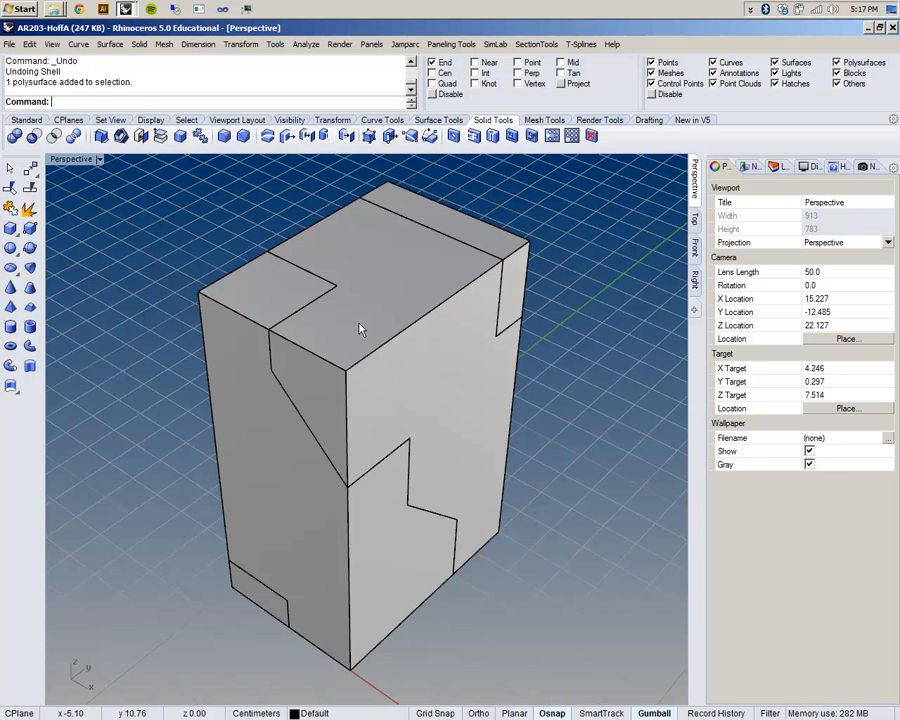
{"action": "right_click_drag", "start_coordinate": [436, 372], "coordinate": [412, 360]}
{"action": "left_click", "coordinate": [421, 362]}
{"action": "left_click", "coordinate": [306, 526]}
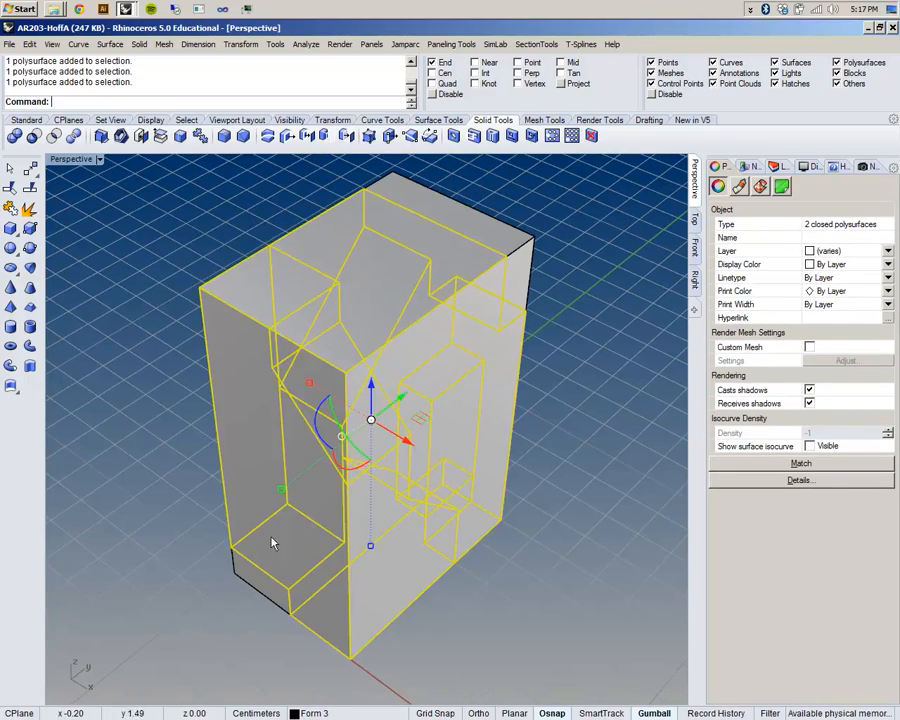
{"action": "left_click", "coordinate": [254, 578], "text": "shift"}
{"action": "mouse_move", "coordinate": [305, 524]}
{"action": "right_mouse_down"}
{"action": "mouse_move", "coordinate": [558, 376]}
{"action": "mouse_move", "coordinate": [438, 502]}
{"action": "mouse_move", "coordinate": [315, 518]}
{"action": "right_mouse_up"}
{"action": "right_click_drag", "start_coordinate": [540, 276], "coordinate": [531, 306], "text": "shift"}
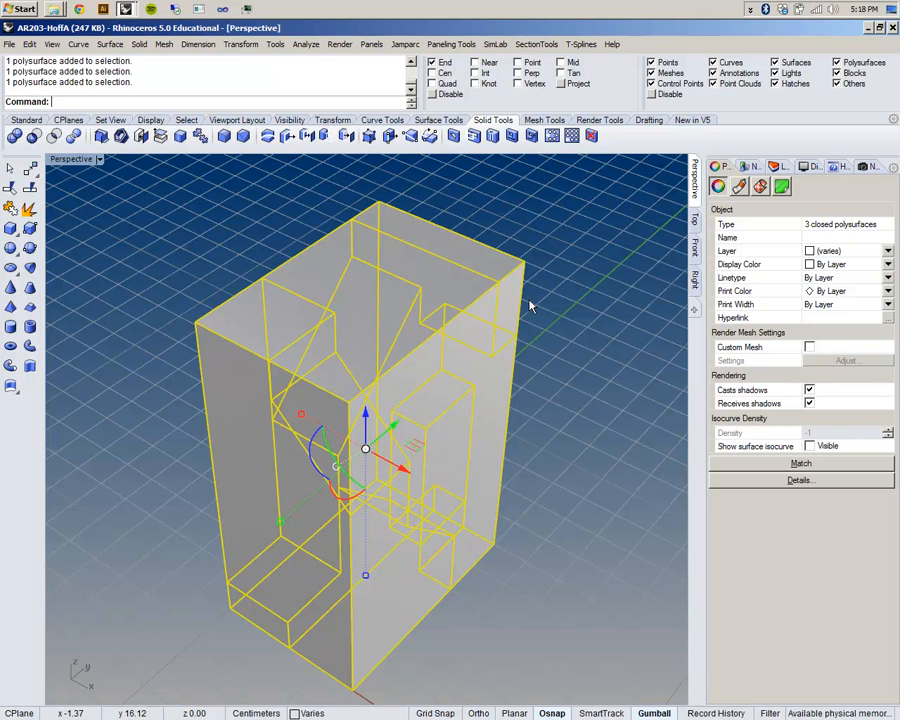
Step: Copy only the Form 3 piece straight up so the copy stands clear above the block
{"action": "left_click", "coordinate": [545, 299]}
{"action": "left_click", "coordinate": [450, 341]}
{"action": "scroll", "coordinate": [450, 350], "scroll_direction": "down", "scroll_amount": 5}
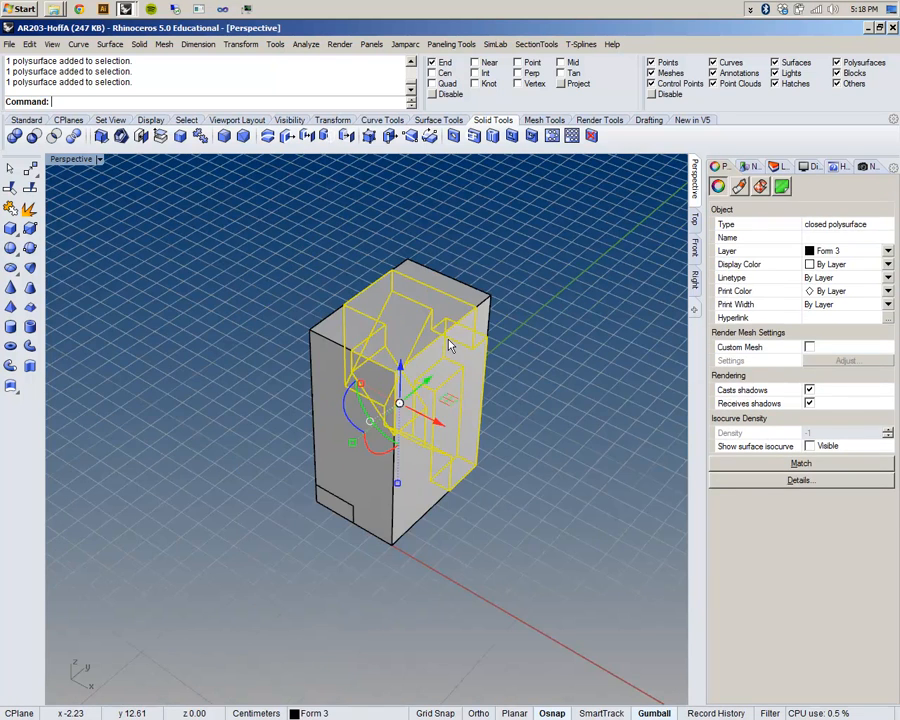
{"action": "left_click_drag", "start_coordinate": [398, 412], "coordinate": [397, 183]}
{"action": "right_click_drag", "start_coordinate": [435, 284], "coordinate": [398, 468], "text": "shift"}
{"action": "scroll", "coordinate": [397, 418], "scroll_direction": "up", "scroll_amount": 3}
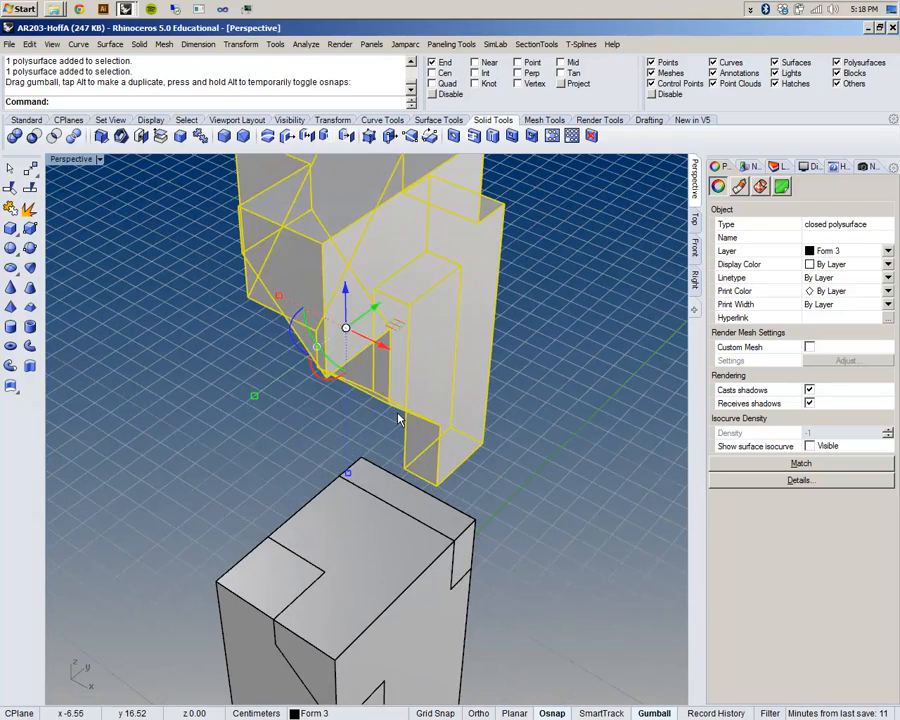
{"action": "scroll", "coordinate": [397, 420], "scroll_direction": "down", "scroll_amount": 3}
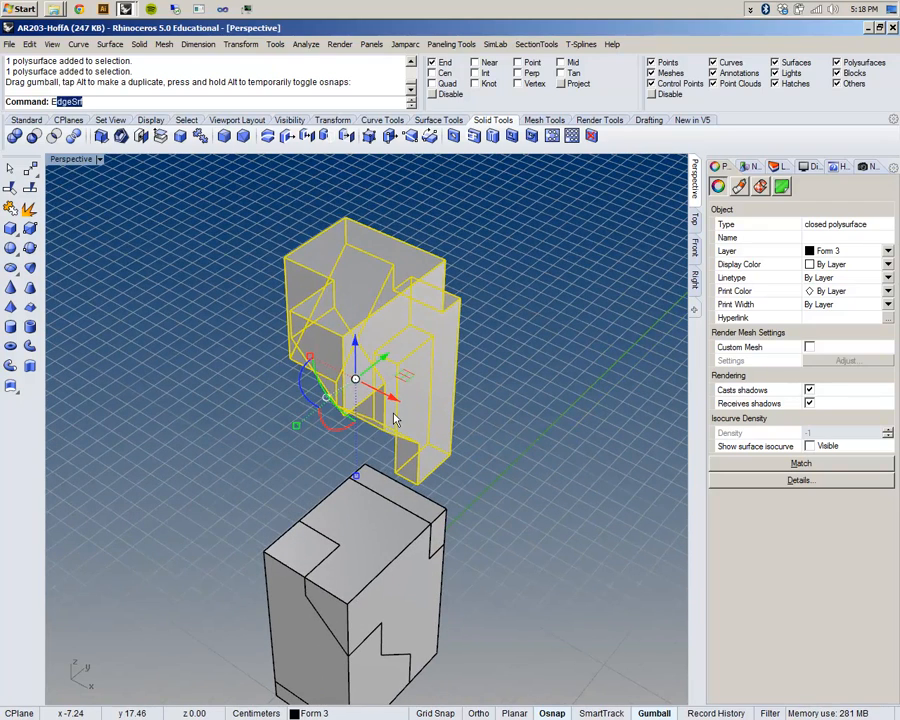
Step: Explode the raised Form 3 copy into separate surfaces and select individual faces to check the separation
{"action": "type", "text": "Explode"}
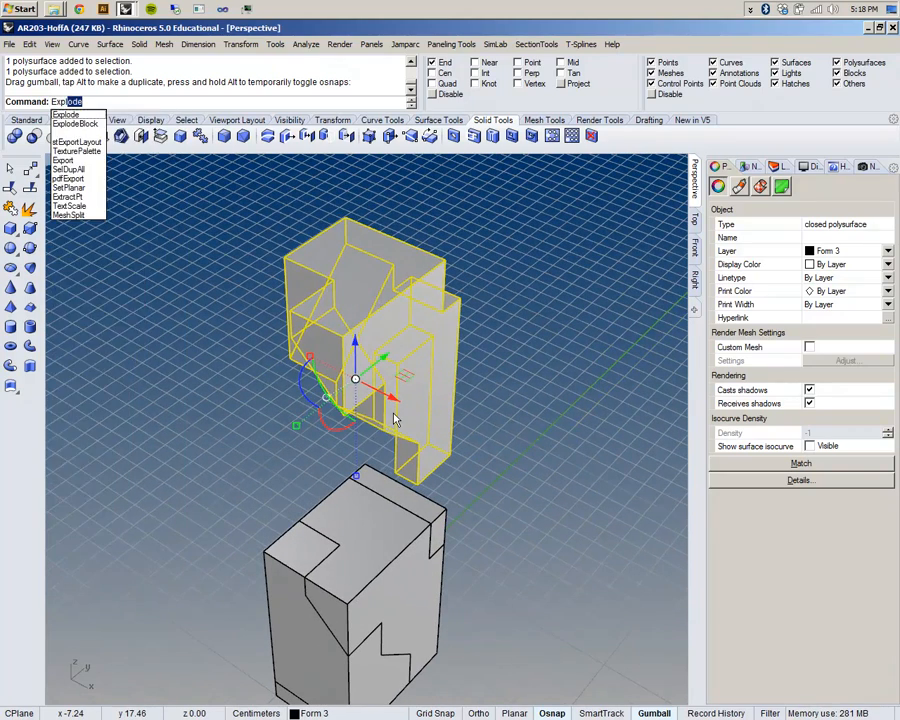
{"action": "key", "text": "Return"}
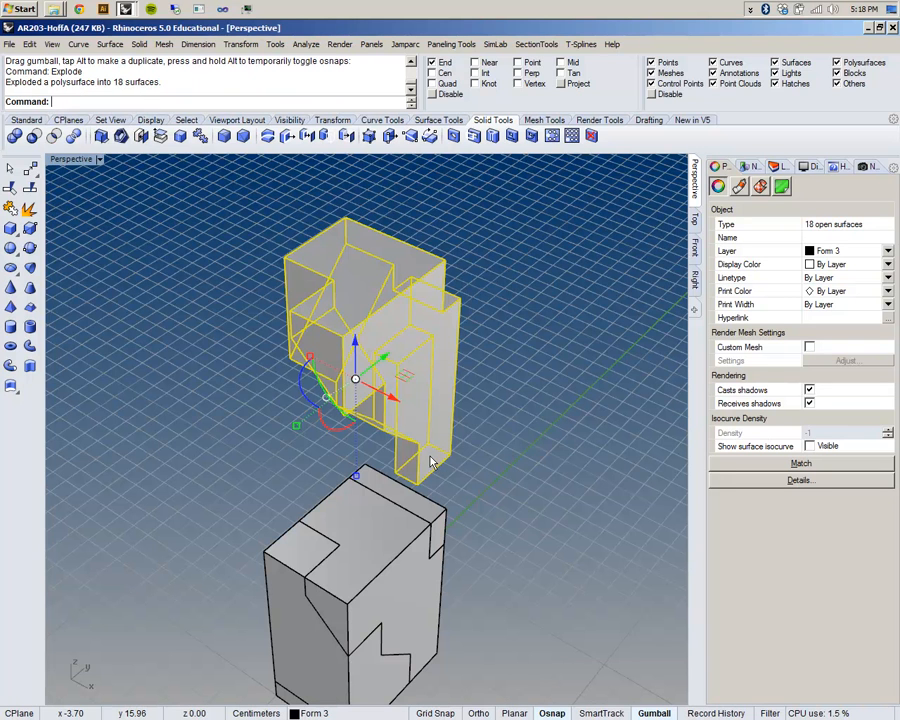
{"action": "left_click", "coordinate": [484, 309]}
{"action": "right_click_drag", "start_coordinate": [484, 309], "coordinate": [668, 308]}
{"action": "right_click_drag", "start_coordinate": [578, 344], "coordinate": [398, 477]}
{"action": "left_click", "coordinate": [237, 357]}
{"action": "left_click", "coordinate": [301, 410]}
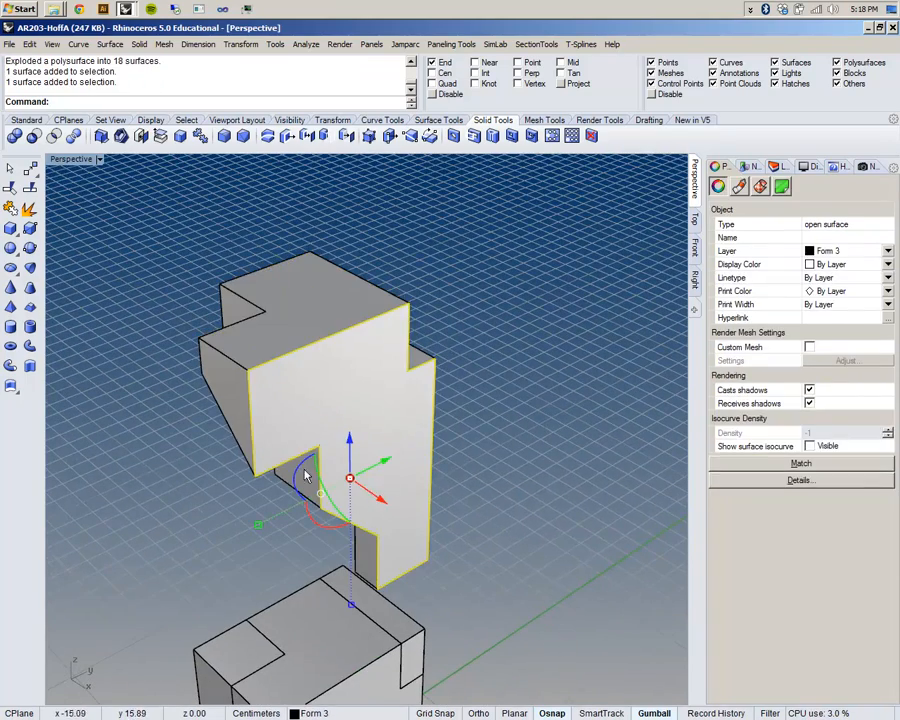
{"action": "left_click", "coordinate": [246, 420]}
{"action": "left_click", "coordinate": [493, 347]}
Step: Start offsetting all surfaces of the exploded Form 3 copy at distance 0.125 with Solid set to Yes
{"action": "right_click_drag", "start_coordinate": [493, 347], "coordinate": [559, 320]}
{"action": "scroll", "coordinate": [559, 320], "scroll_direction": "down", "scroll_amount": 4}
{"action": "left_click_drag", "start_coordinate": [243, 248], "coordinate": [673, 588]}
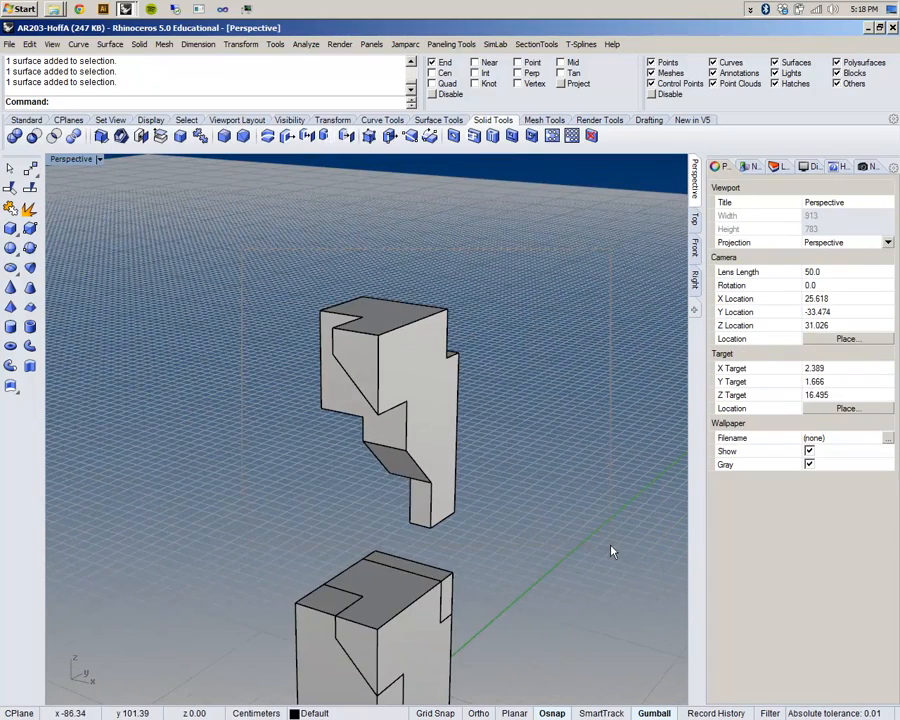
{"action": "left_click_drag", "start_coordinate": [613, 551], "coordinate": [612, 550]}
{"action": "right_click_drag", "start_coordinate": [614, 518], "coordinate": [570, 536]}
{"action": "left_click", "coordinate": [139, 44]}
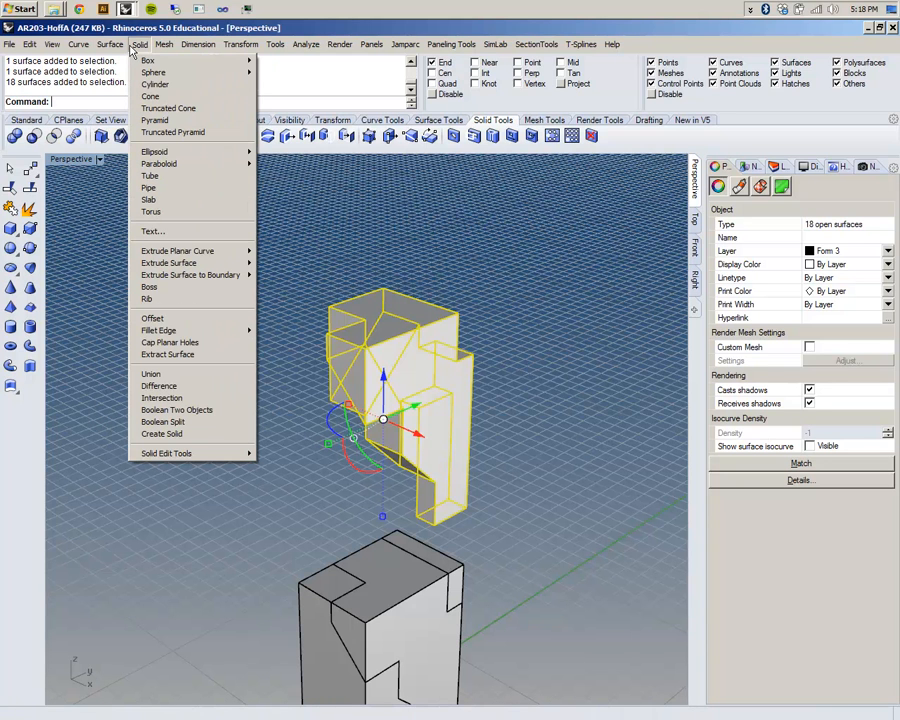
{"action": "mouse_move", "coordinate": [110, 44]}
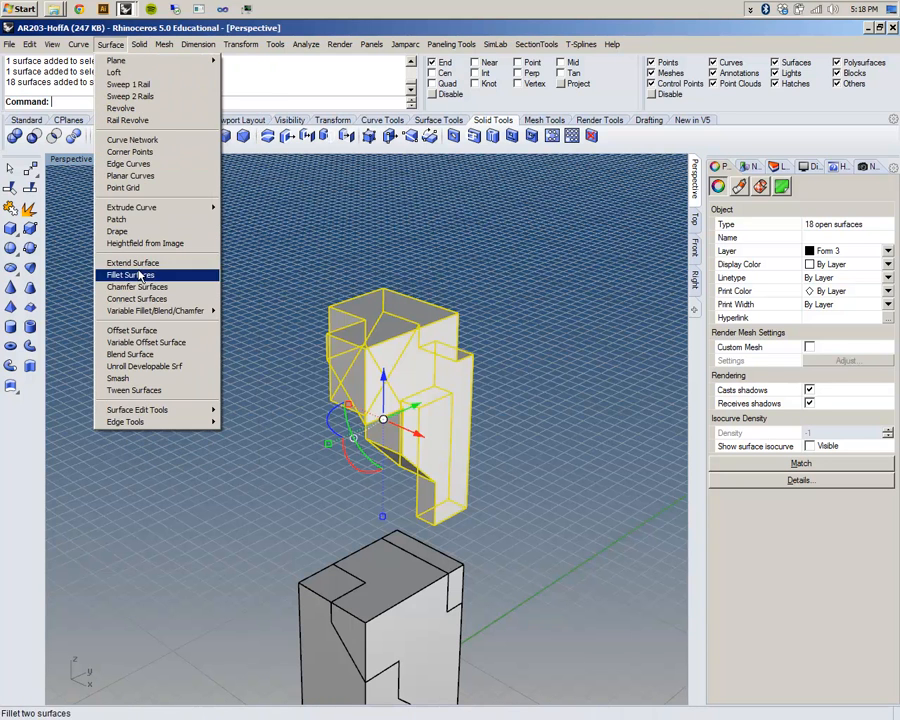
{"action": "left_click", "coordinate": [125, 331]}
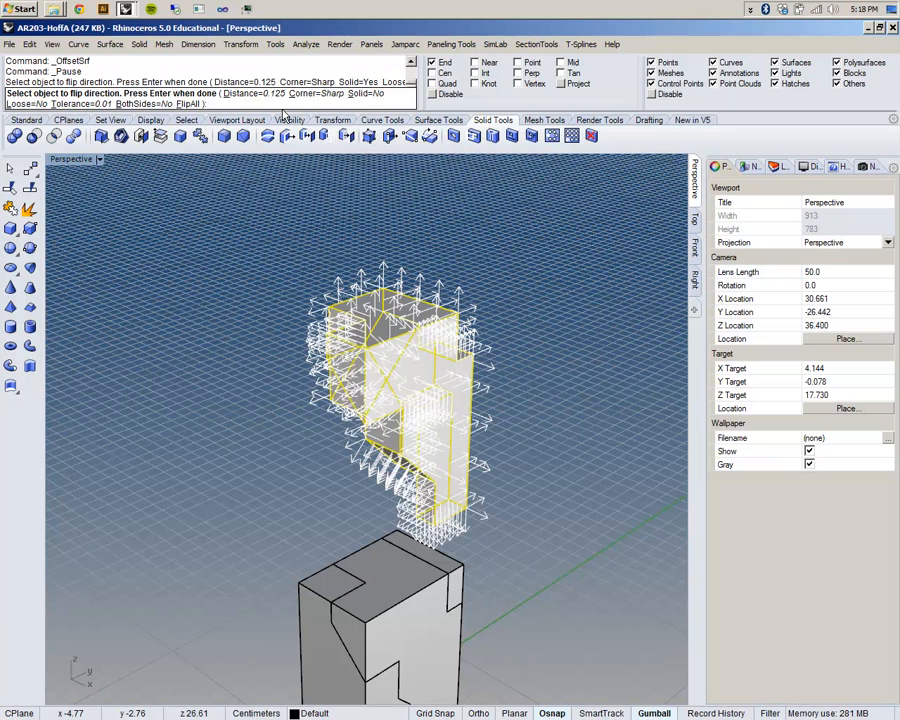
{"action": "left_click", "coordinate": [356, 94]}
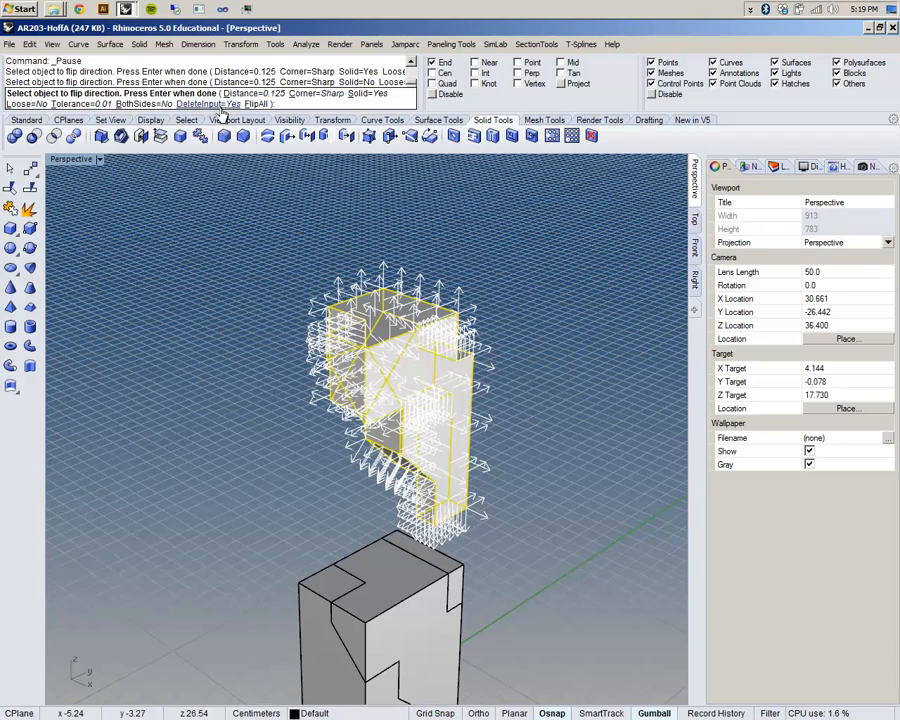
Step: Flip the offset directions toward the inside of the Form 3 copy, including its lower shoulder face
{"action": "right_click_drag", "start_coordinate": [492, 373], "coordinate": [476, 404]}
{"action": "scroll", "coordinate": [416, 301], "scroll_direction": "up", "scroll_amount": 6}
{"action": "right_click_drag", "start_coordinate": [494, 336], "coordinate": [450, 300]}
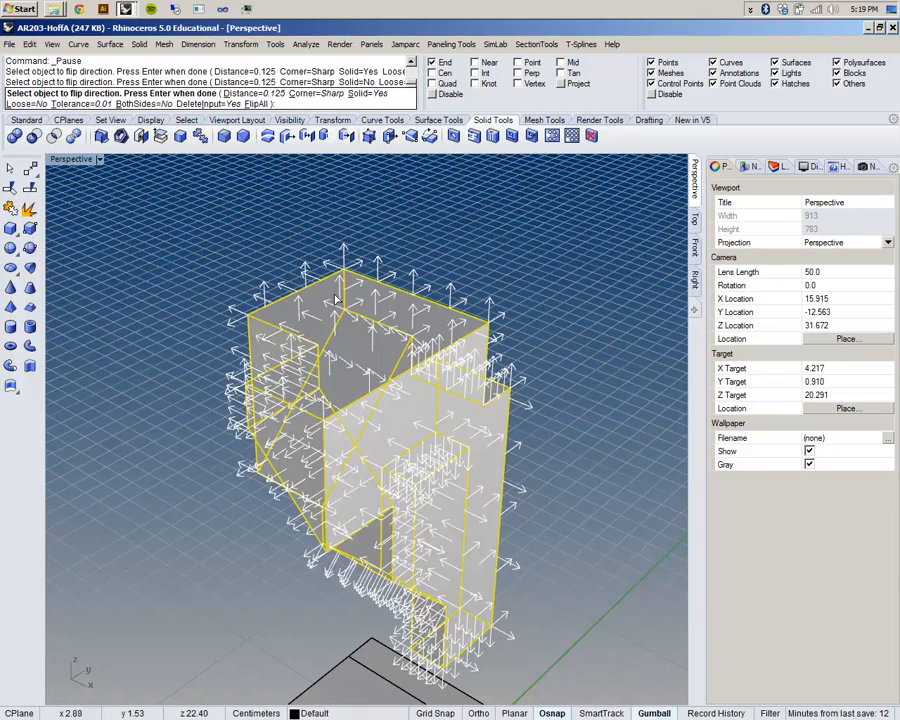
{"action": "right_click_drag", "start_coordinate": [343, 297], "coordinate": [248, 336]}
{"action": "scroll", "coordinate": [309, 362], "scroll_direction": "up", "scroll_amount": 6}
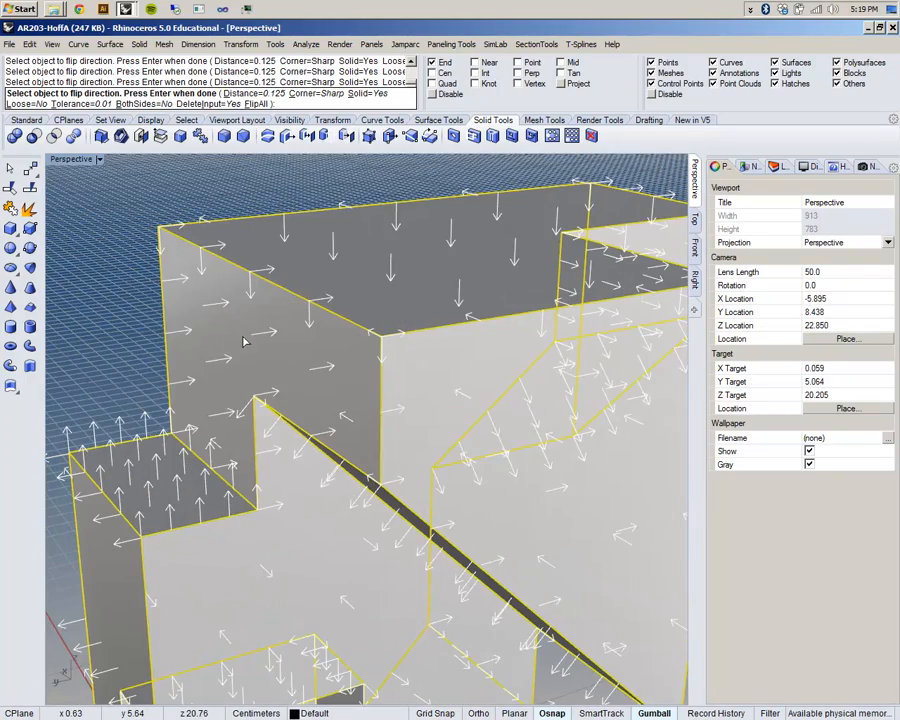
{"action": "scroll", "coordinate": [252, 324], "scroll_direction": "down", "scroll_amount": 3}
{"action": "left_click", "coordinate": [246, 442]}
{"action": "right_click_drag", "start_coordinate": [250, 434], "coordinate": [331, 344], "text": "shift"}
{"action": "right_click_drag", "start_coordinate": [243, 390], "coordinate": [255, 484], "text": "shift"}
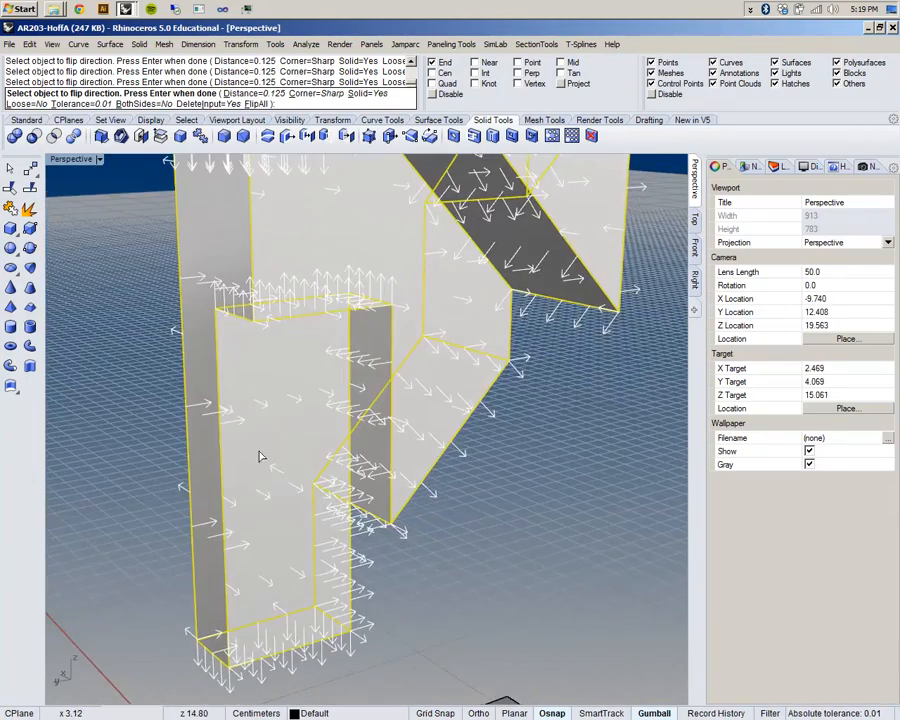
Step: Flip the offset direction of the lower sloped underside face of the Form 3 copy
{"action": "right_click_drag", "start_coordinate": [314, 498], "coordinate": [215, 591]}
{"action": "scroll", "coordinate": [219, 511], "scroll_direction": "down", "scroll_amount": 10}
{"action": "right_click_drag", "start_coordinate": [291, 460], "coordinate": [310, 556]}
{"action": "right_click_drag", "start_coordinate": [346, 390], "coordinate": [335, 458], "text": "shift"}
{"action": "mouse_move", "coordinate": [407, 431]}
{"action": "right_mouse_down"}
{"action": "mouse_move", "coordinate": [425, 447]}
{"action": "mouse_move", "coordinate": [410, 450]}
{"action": "right_mouse_up"}
{"action": "scroll", "coordinate": [335, 478], "scroll_direction": "up", "scroll_amount": 5}
{"action": "right_click_drag", "start_coordinate": [335, 478], "coordinate": [359, 421]}
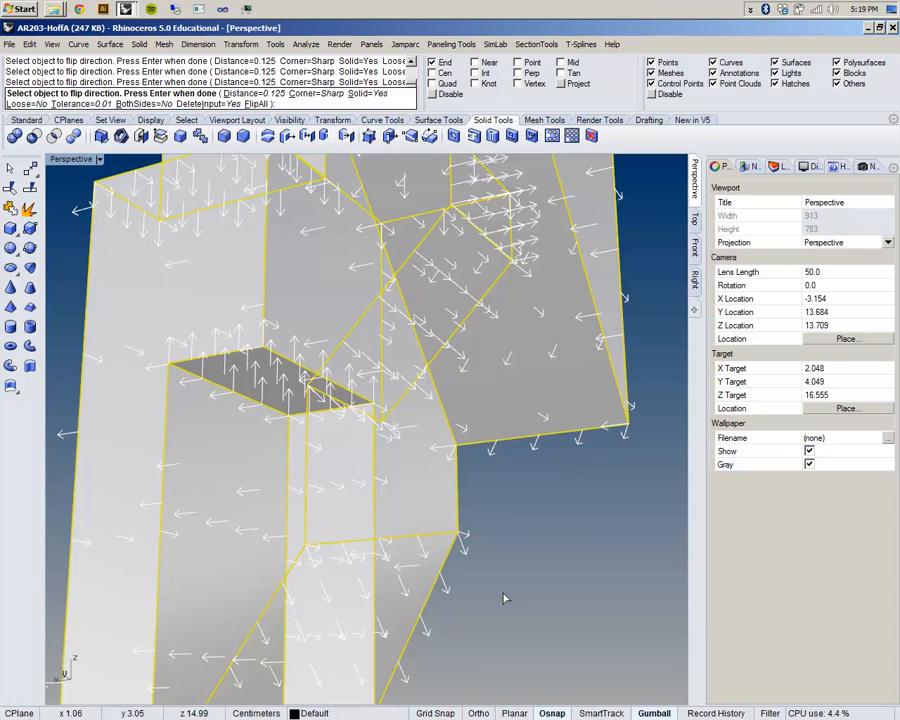
{"action": "right_click_drag", "start_coordinate": [512, 578], "coordinate": [524, 537]}
{"action": "right_click_drag", "start_coordinate": [500, 526], "coordinate": [572, 548]}
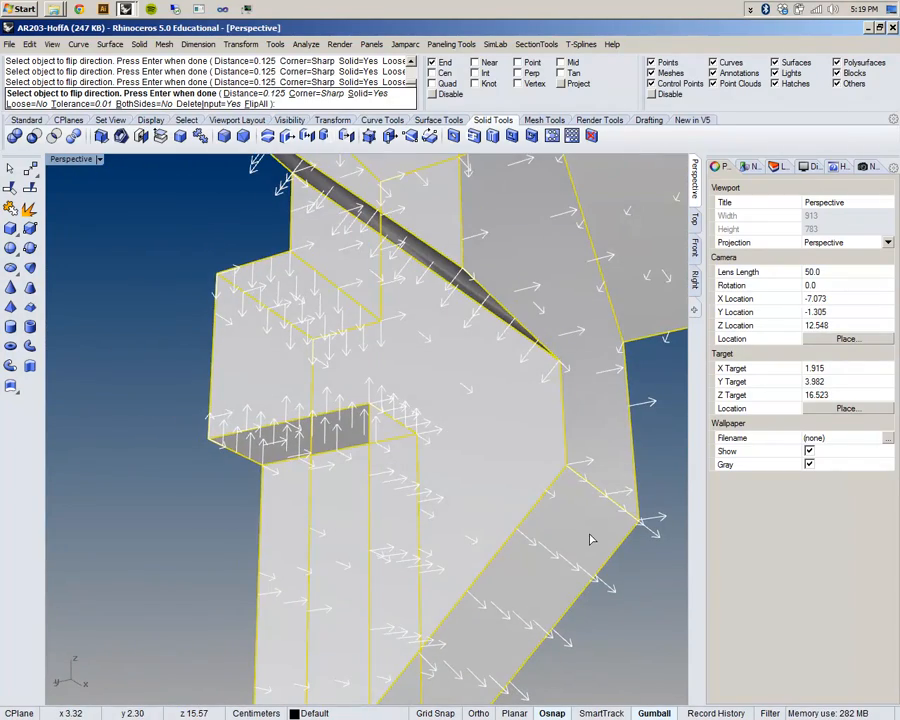
{"action": "left_click", "coordinate": [591, 539]}
Step: Flip the offset directions of the upper sloped underside face and the side face next to it
{"action": "mouse_move", "coordinate": [590, 490]}
{"action": "right_mouse_down"}
{"action": "mouse_move", "coordinate": [585, 498]}
{"action": "mouse_move", "coordinate": [534, 462]}
{"action": "mouse_move", "coordinate": [576, 504]}
{"action": "right_mouse_up"}
{"action": "scroll", "coordinate": [568, 492], "scroll_direction": "down", "scroll_amount": 5}
{"action": "right_click_drag", "start_coordinate": [557, 444], "coordinate": [545, 483], "text": "shift"}
{"action": "scroll", "coordinate": [636, 362], "scroll_direction": "up", "scroll_amount": 5}
{"action": "left_click", "coordinate": [585, 430]}
{"action": "left_click", "coordinate": [511, 528]}
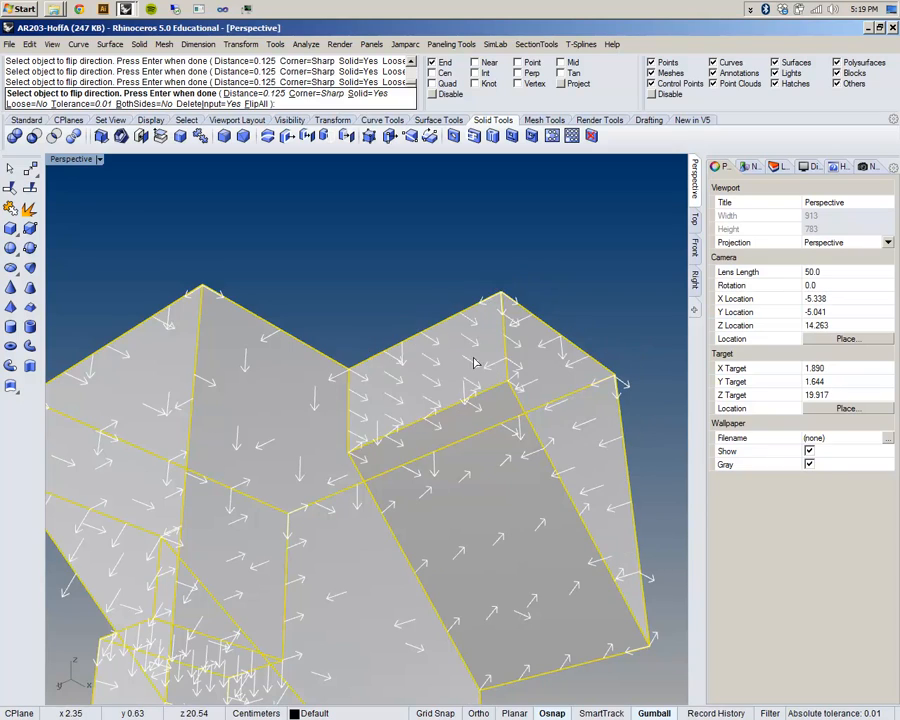
Step: Examine the offset direction arrows on every face of the Form 3 copy from all sides, including the underside
{"action": "scroll", "coordinate": [462, 395], "scroll_direction": "down", "scroll_amount": 3}
{"action": "mouse_move", "coordinate": [458, 412]}
{"action": "right_mouse_down"}
{"action": "mouse_move", "coordinate": [462, 527]}
{"action": "mouse_move", "coordinate": [601, 465]}
{"action": "mouse_move", "coordinate": [474, 422]}
{"action": "right_mouse_up"}
{"action": "scroll", "coordinate": [240, 382], "scroll_direction": "up", "scroll_amount": 5}
{"action": "right_click_drag", "start_coordinate": [240, 382], "coordinate": [336, 472]}
{"action": "scroll", "coordinate": [329, 410], "scroll_direction": "down", "scroll_amount": 6}
{"action": "scroll", "coordinate": [297, 488], "scroll_direction": "up", "scroll_amount": 5}
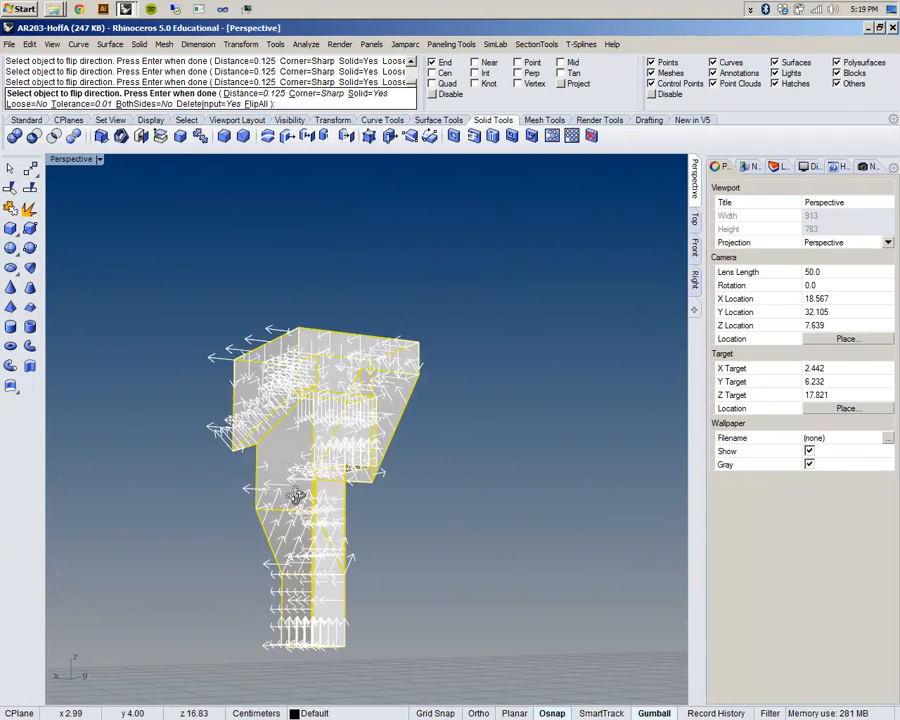
{"action": "right_click_drag", "start_coordinate": [218, 438], "coordinate": [510, 376]}
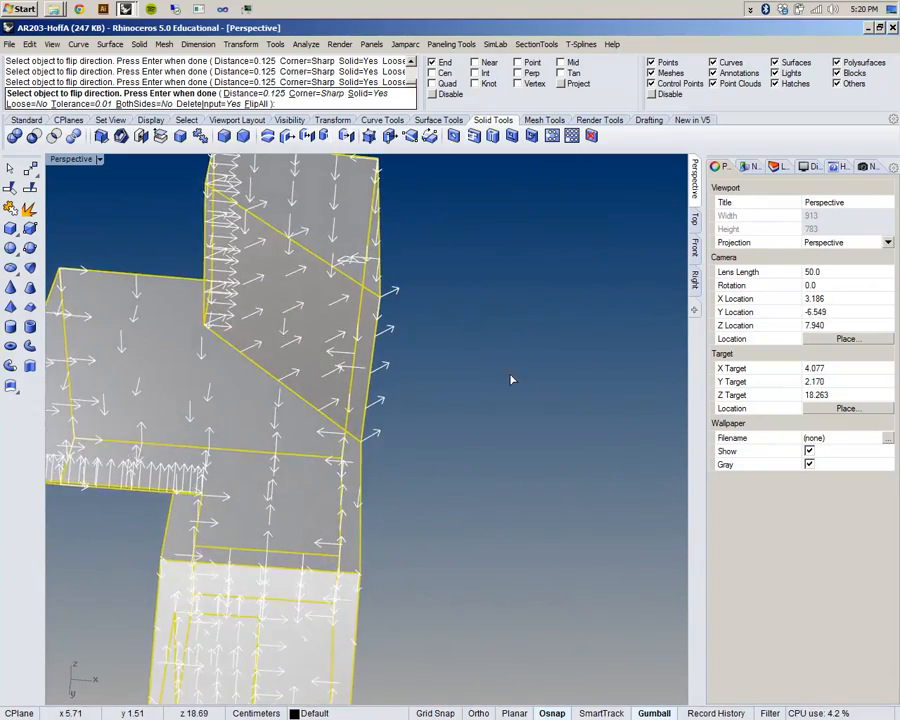
{"action": "right_click_drag", "start_coordinate": [450, 332], "coordinate": [484, 438], "text": "shift"}
{"action": "scroll", "coordinate": [447, 430], "scroll_direction": "up", "scroll_amount": 6}
{"action": "scroll", "coordinate": [412, 484], "scroll_direction": "up", "scroll_amount": 2}
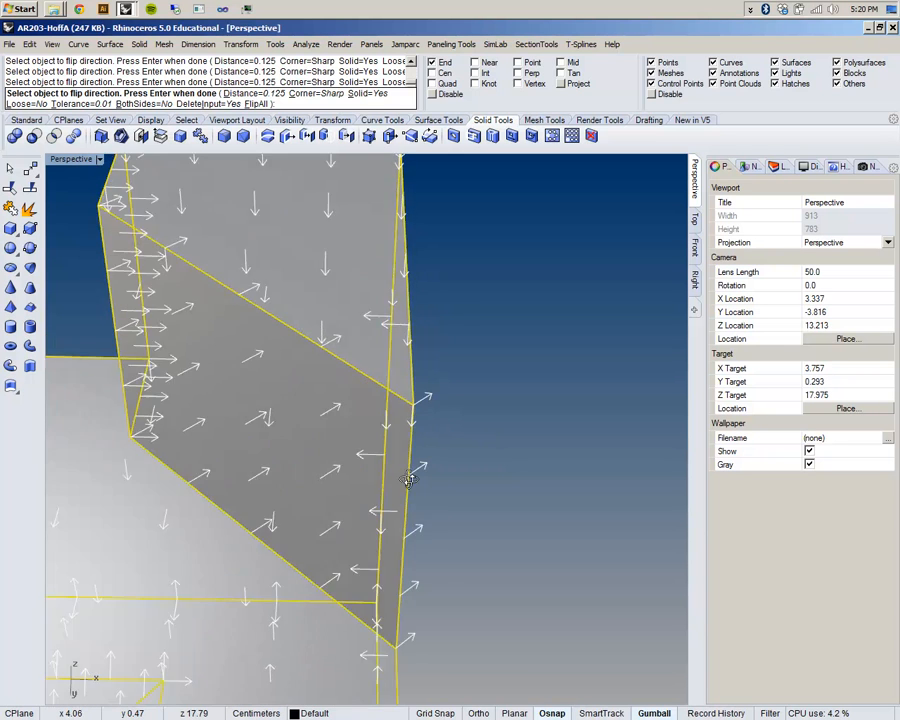
{"action": "scroll", "coordinate": [420, 350], "scroll_direction": "up", "scroll_amount": 3}
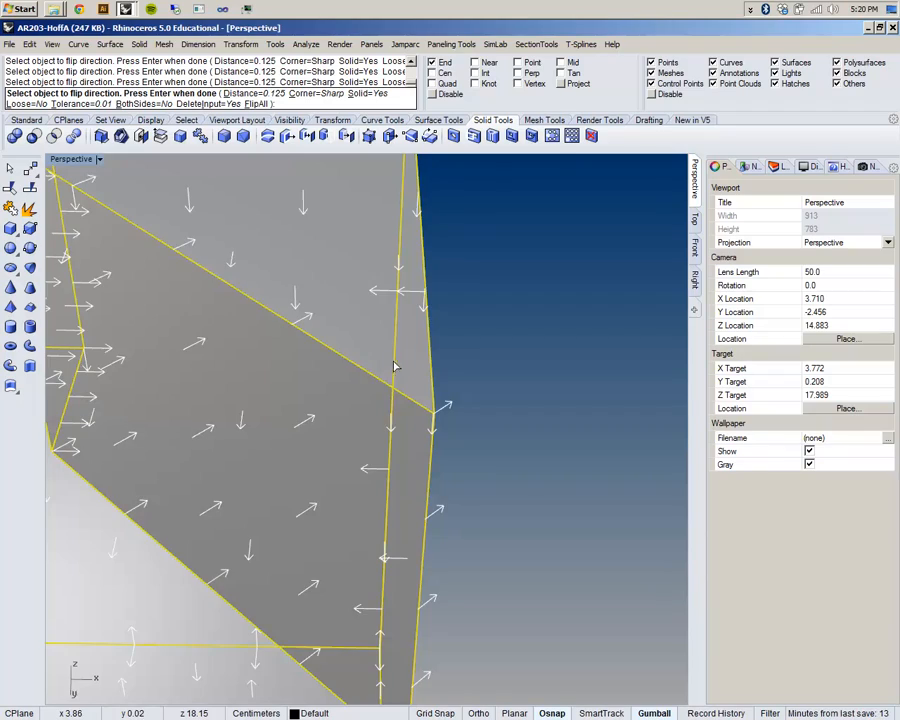
{"action": "scroll", "coordinate": [396, 368], "scroll_direction": "down", "scroll_amount": 5}
{"action": "right_click_drag", "start_coordinate": [466, 356], "coordinate": [325, 482]}
{"action": "scroll", "coordinate": [325, 482], "scroll_direction": "down", "scroll_amount": 8}
{"action": "right_click_drag", "start_coordinate": [386, 494], "coordinate": [303, 421], "text": "shift"}
{"action": "right_click_drag", "start_coordinate": [372, 516], "coordinate": [372, 448]}
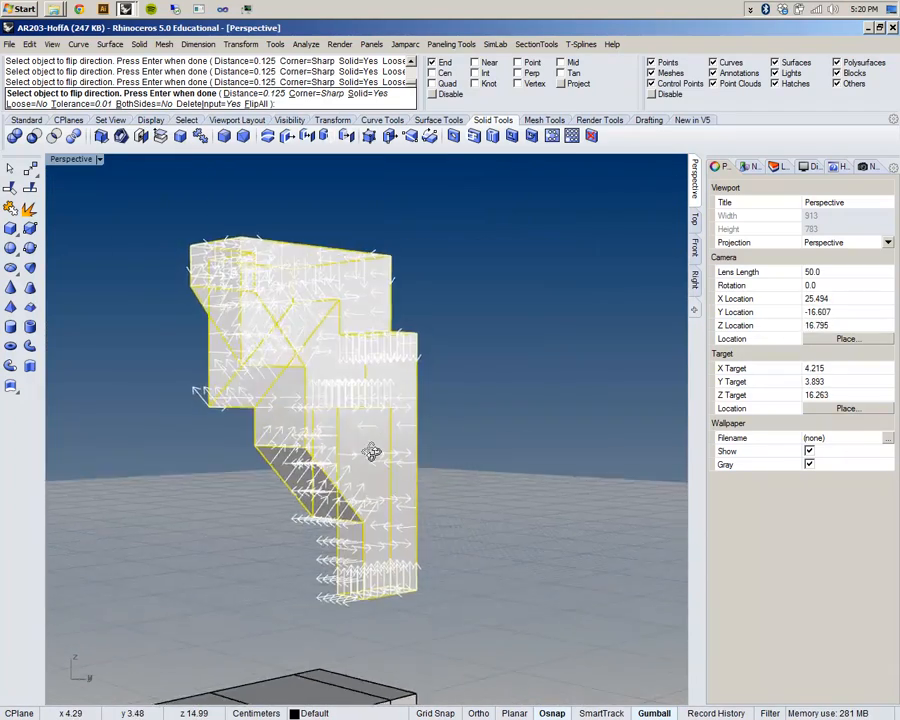
{"action": "scroll", "coordinate": [357, 534], "scroll_direction": "up", "scroll_amount": 8}
{"action": "right_click_drag", "start_coordinate": [538, 541], "coordinate": [146, 420]}
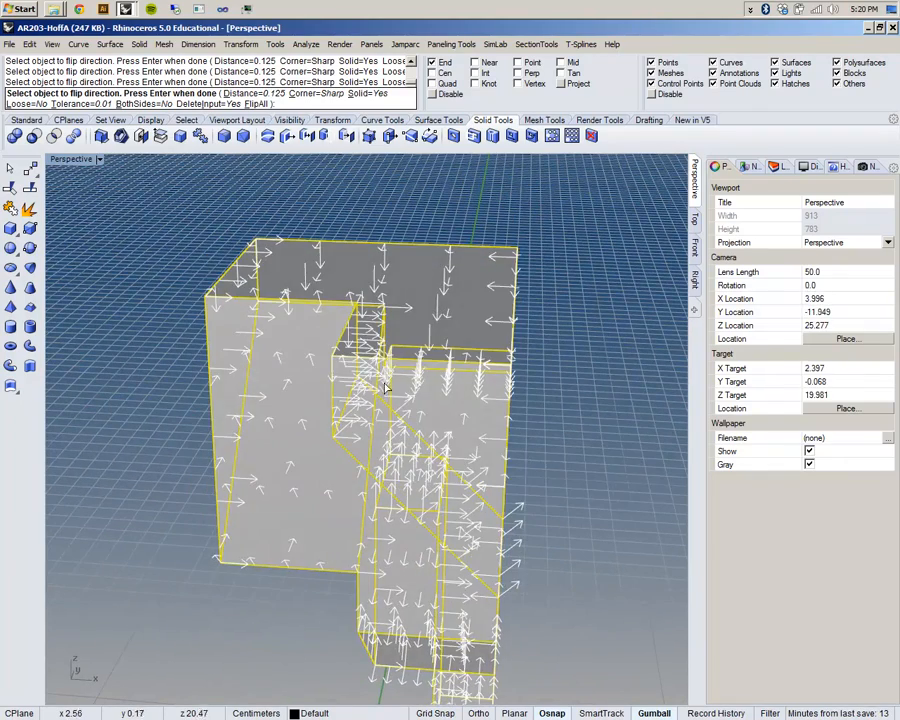
Step: Complete the solid offset of the Form 3 surfaces and inspect how the thickened walls meet at the upper corners
{"action": "key", "text": "Return"}
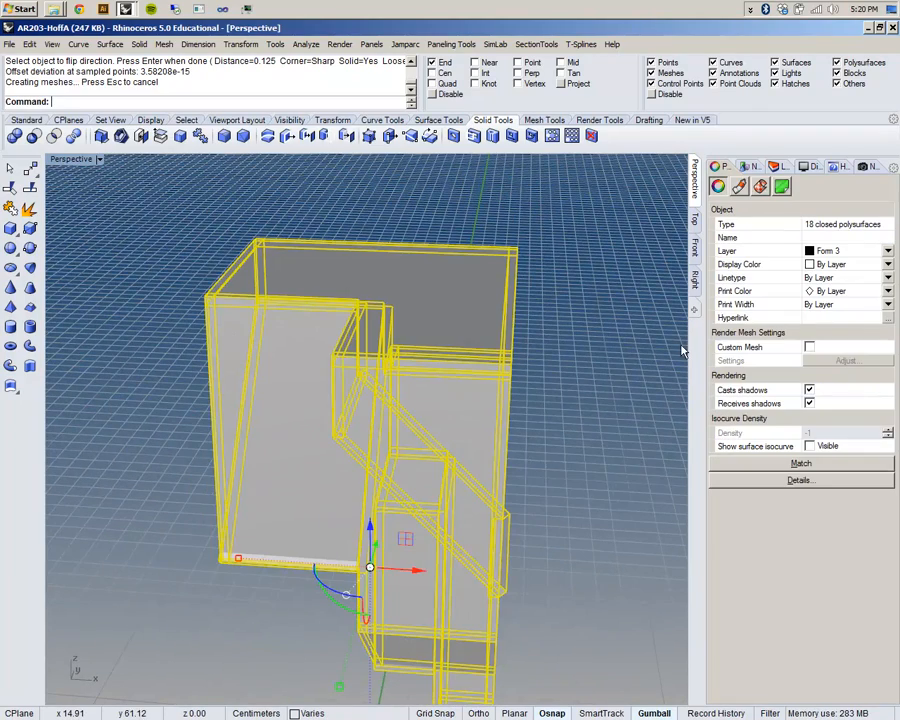
{"action": "left_click", "coordinate": [528, 313]}
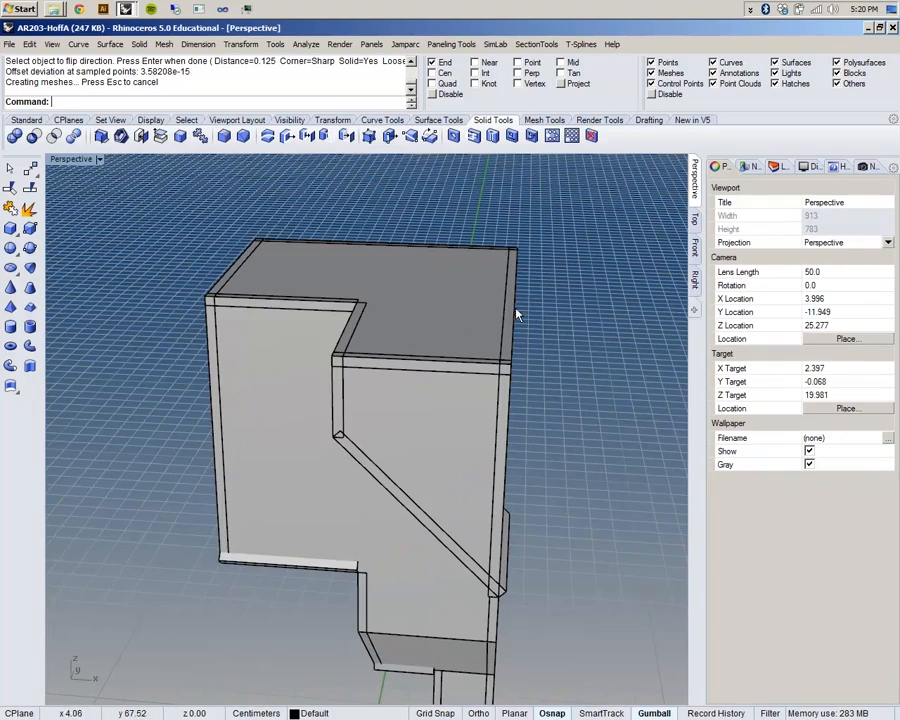
{"action": "right_click_drag", "start_coordinate": [450, 331], "coordinate": [558, 370]}
{"action": "scroll", "coordinate": [339, 367], "scroll_direction": "up", "scroll_amount": 6}
{"action": "right_click_drag", "start_coordinate": [388, 430], "coordinate": [388, 378]}
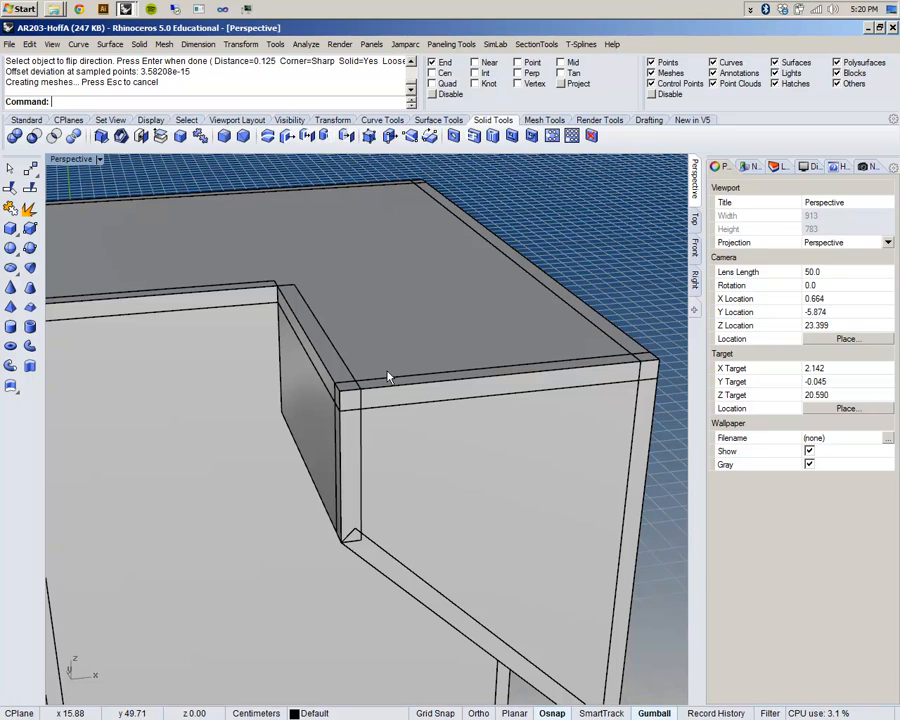
Step: Start a Boolean Difference and select the thickened upper walls of the Form 3 copy as the solids to subtract from
{"action": "right_click_drag", "start_coordinate": [394, 382], "coordinate": [510, 282]}
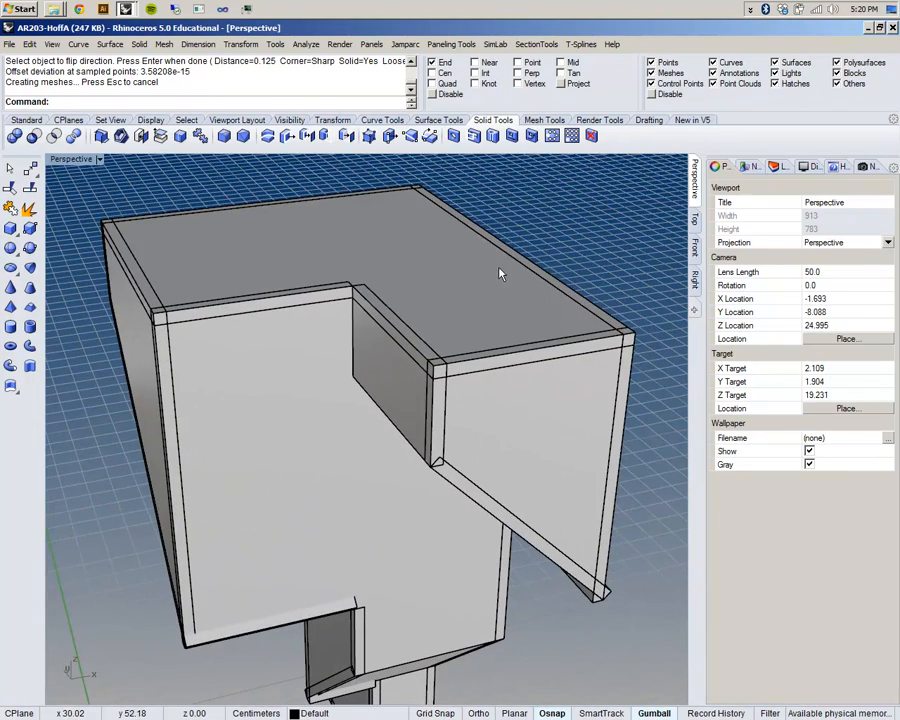
{"action": "right_click_drag", "start_coordinate": [348, 249], "coordinate": [330, 365]}
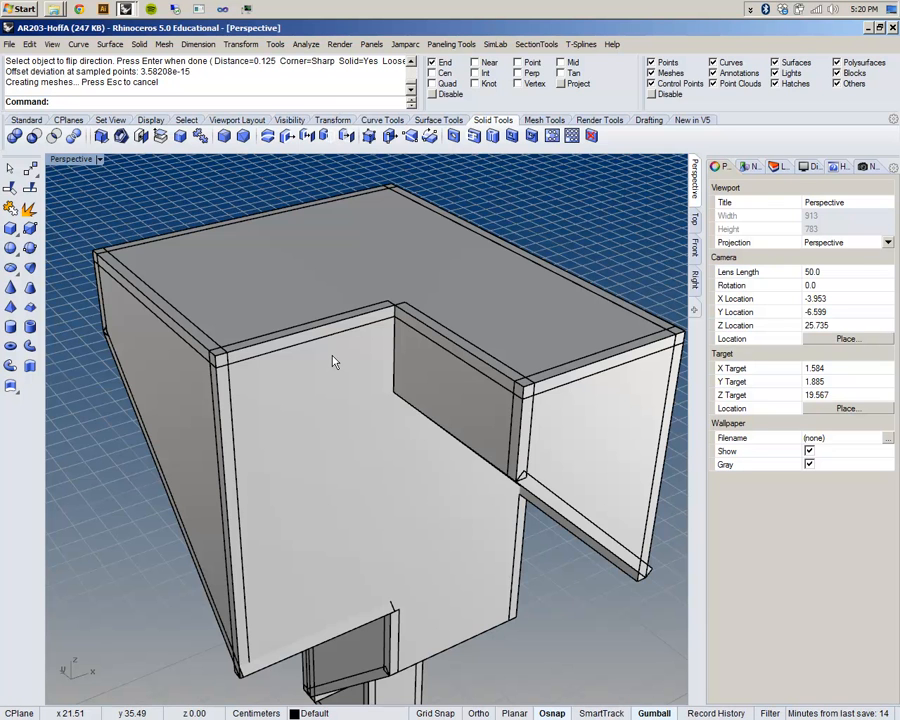
{"action": "right_click_drag", "start_coordinate": [325, 361], "coordinate": [455, 338]}
{"action": "scroll", "coordinate": [482, 327], "scroll_direction": "down", "scroll_amount": 2}
{"action": "left_click", "coordinate": [138, 43]}
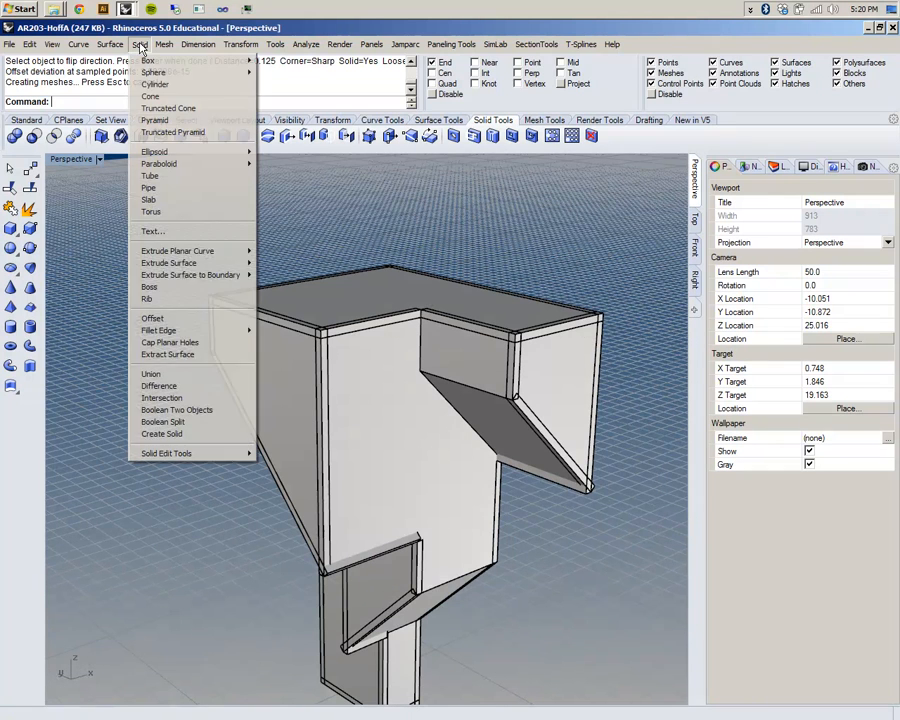
{"action": "mouse_move", "coordinate": [165, 44]}
{"action": "mouse_move", "coordinate": [112, 47]}
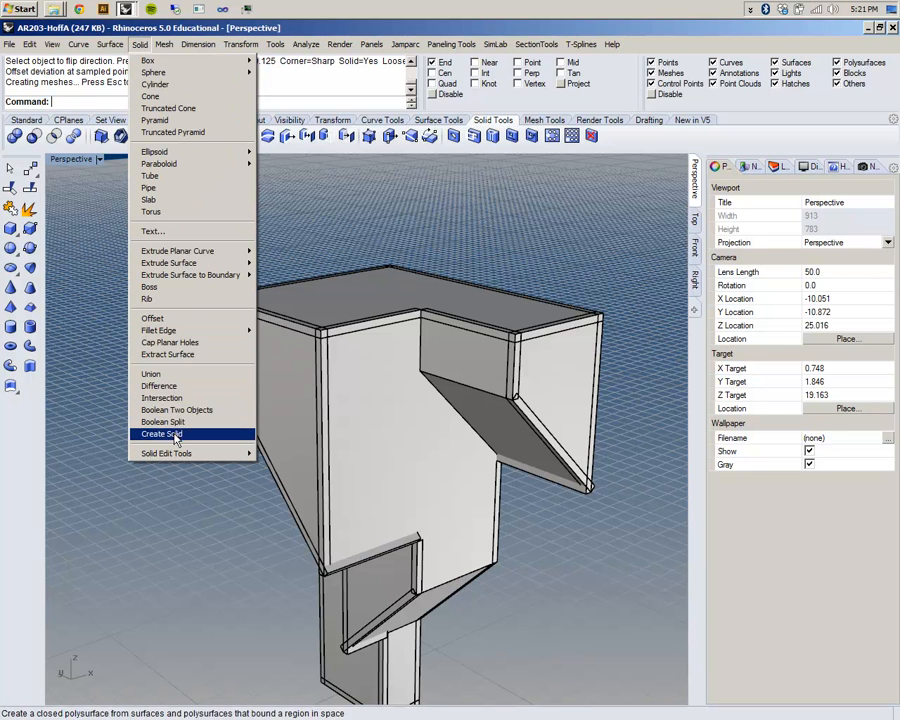
{"action": "left_click", "coordinate": [160, 386]}
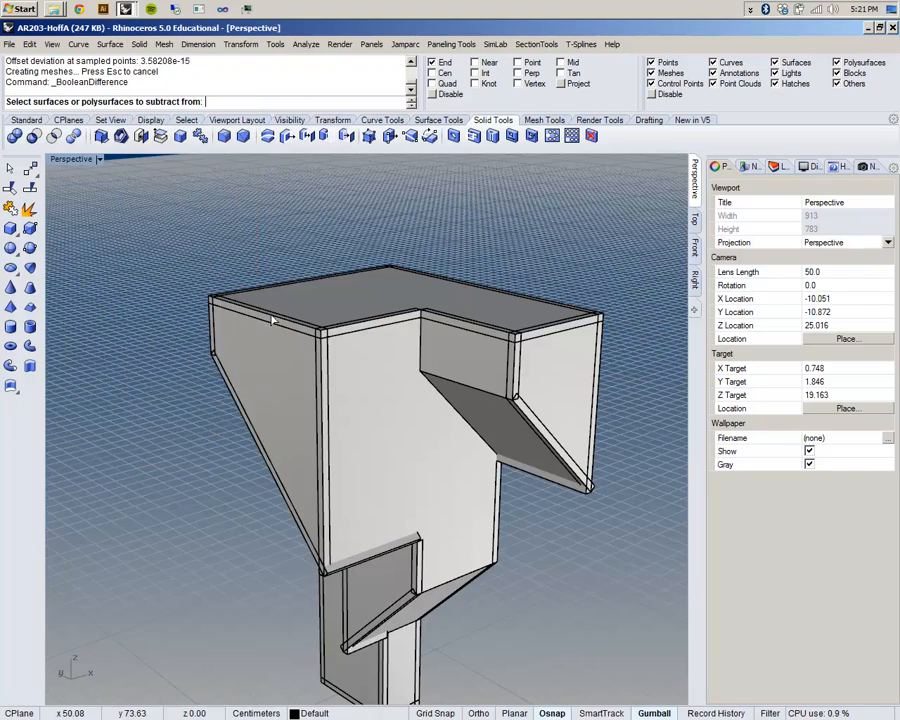
{"action": "right_click_drag", "start_coordinate": [271, 321], "coordinate": [233, 390], "text": "shift"}
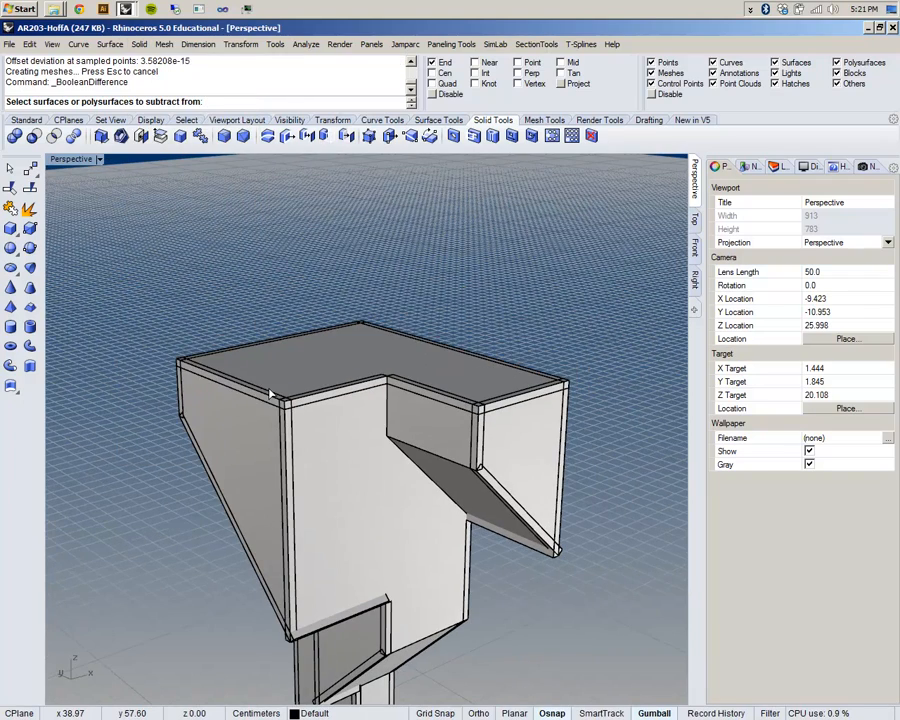
{"action": "right_click_drag", "start_coordinate": [378, 272], "coordinate": [402, 267]}
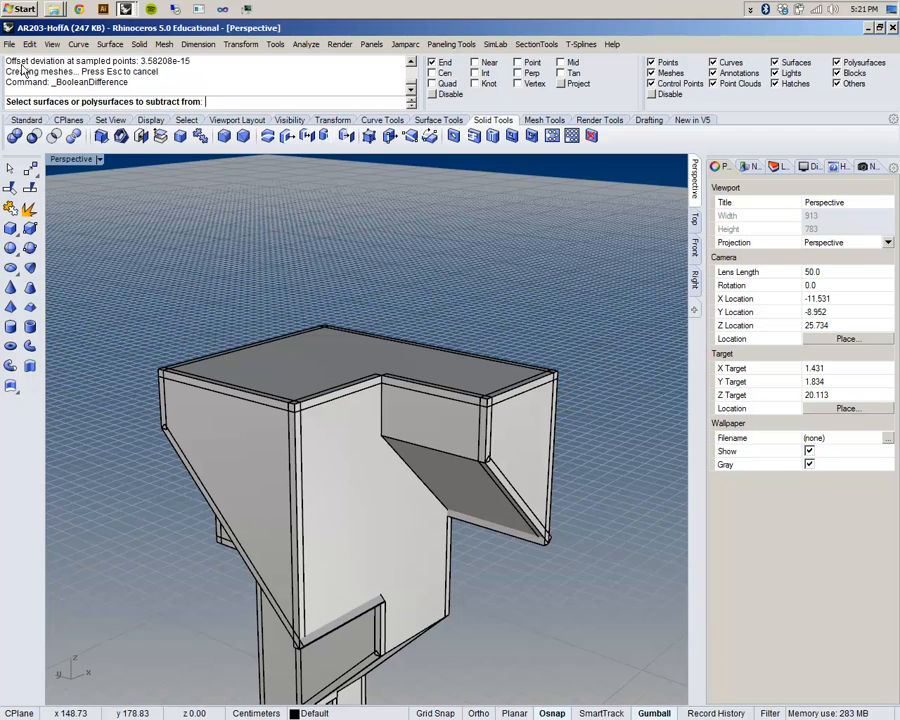
{"action": "right_click_drag", "start_coordinate": [374, 201], "coordinate": [426, 708]}
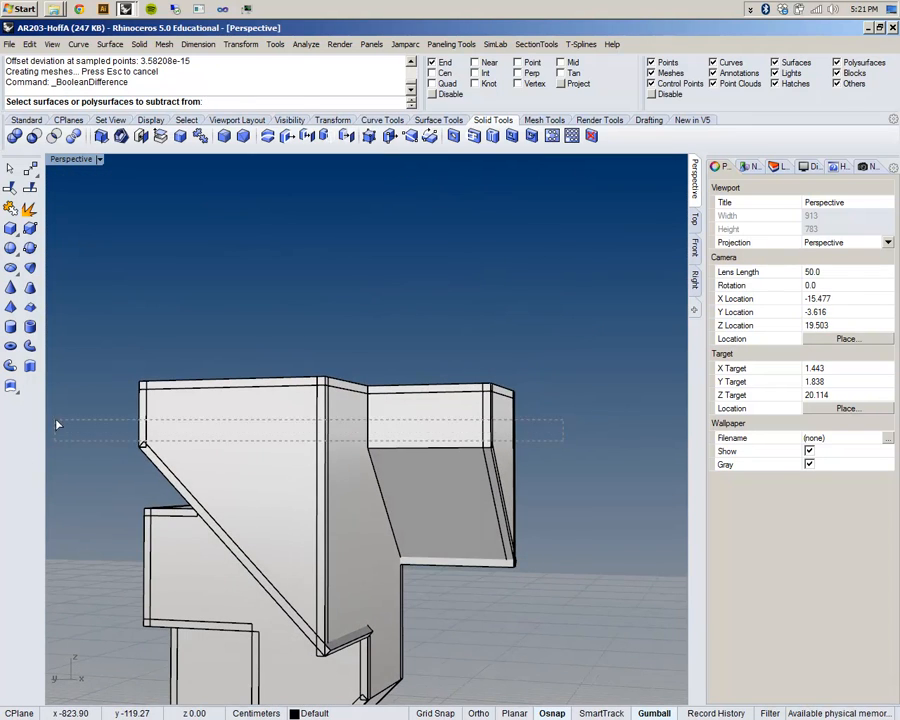
{"action": "left_click_drag", "start_coordinate": [55, 428], "coordinate": [55, 428]}
{"action": "right_click_drag", "start_coordinate": [396, 340], "coordinate": [470, 350]}
{"action": "scroll", "coordinate": [324, 335], "scroll_direction": "up", "scroll_amount": 3}
{"action": "key", "text": "Return"}
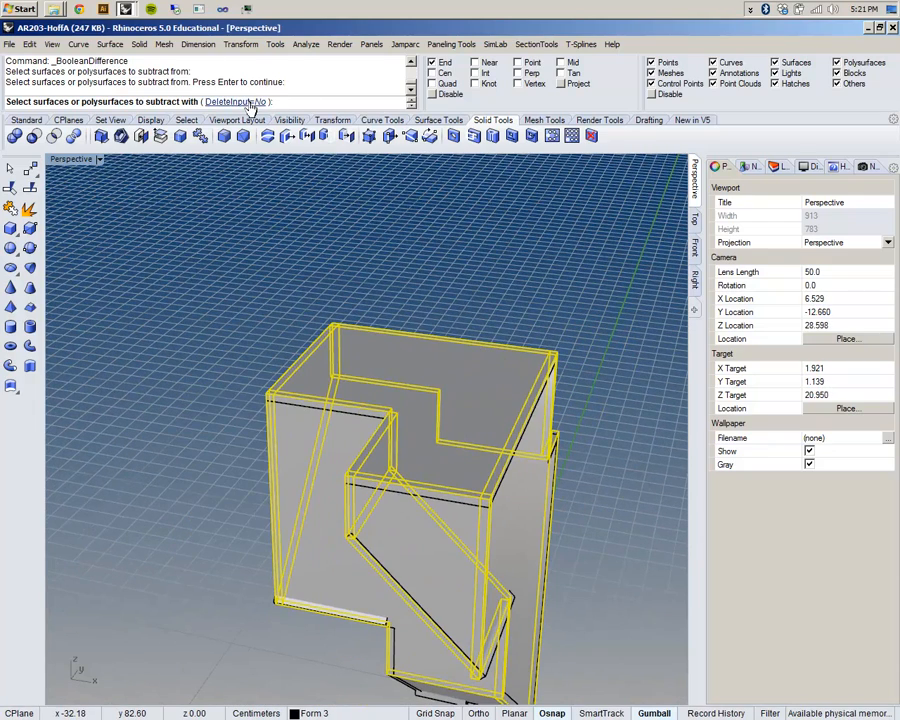
Step: Subtract the top slab from the selected walls while keeping the slab itself
{"action": "right_click_drag", "start_coordinate": [456, 409], "coordinate": [213, 307]}
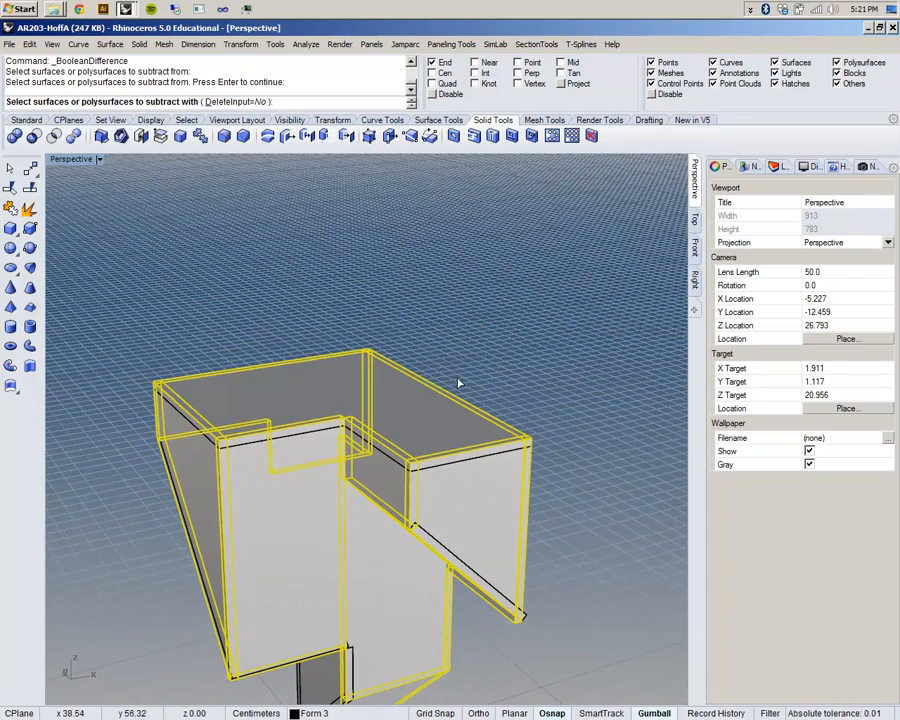
{"action": "left_click", "coordinate": [428, 425]}
{"action": "key", "text": "Return"}
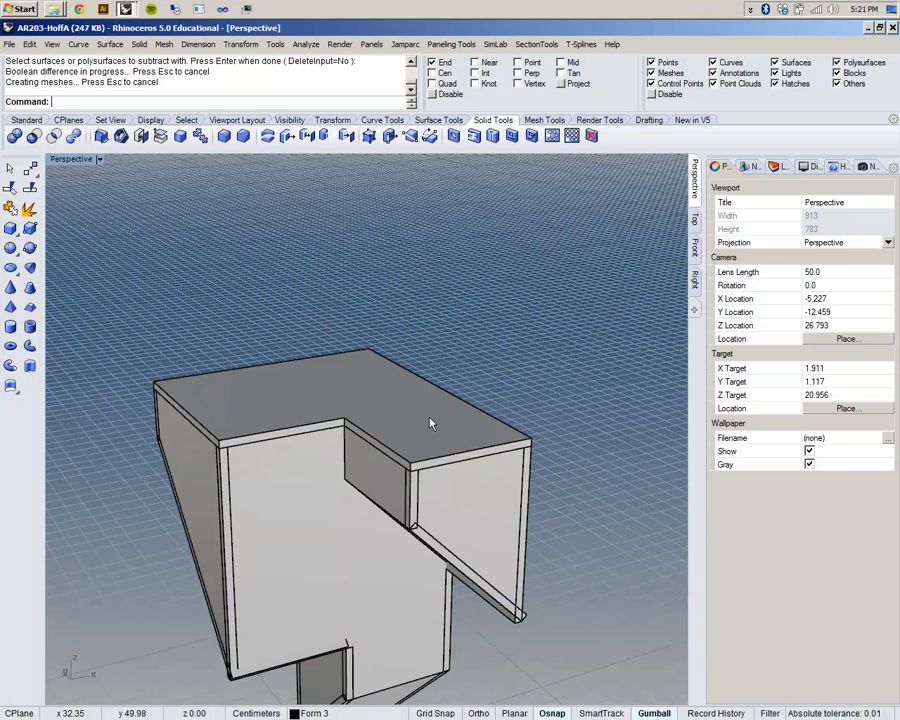
Step: Examine how the trimmed walls meet the top slab and each other at the corners around the Form 3 copy
{"action": "left_click", "coordinate": [301, 406]}
{"action": "left_click", "coordinate": [311, 181]}
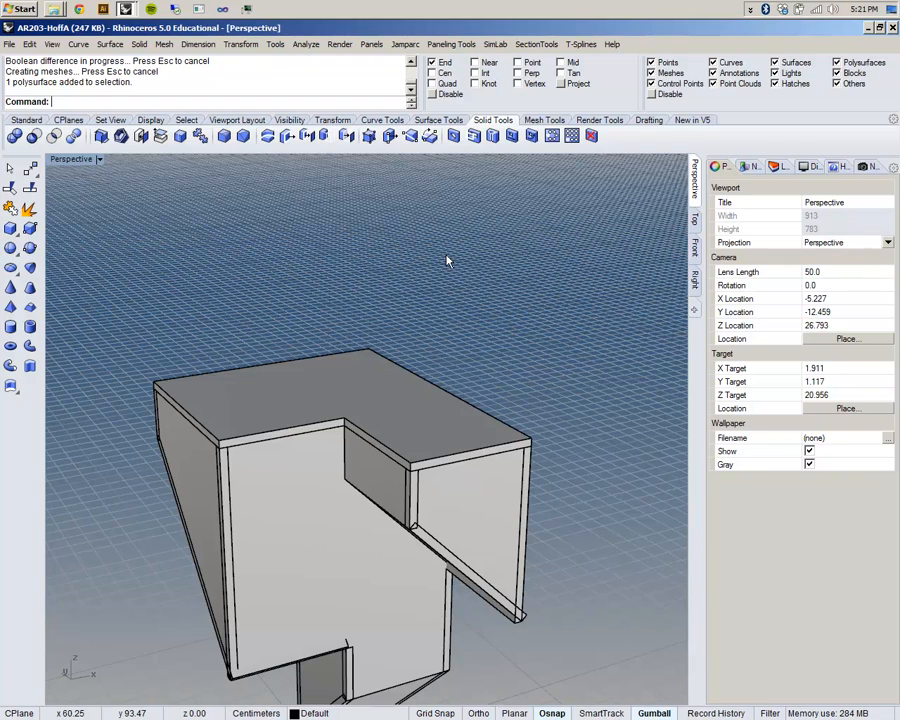
{"action": "scroll", "coordinate": [221, 438], "scroll_direction": "up", "scroll_amount": 5}
{"action": "right_click_drag", "start_coordinate": [277, 476], "coordinate": [315, 436]}
{"action": "scroll", "coordinate": [315, 436], "scroll_direction": "down", "scroll_amount": 3}
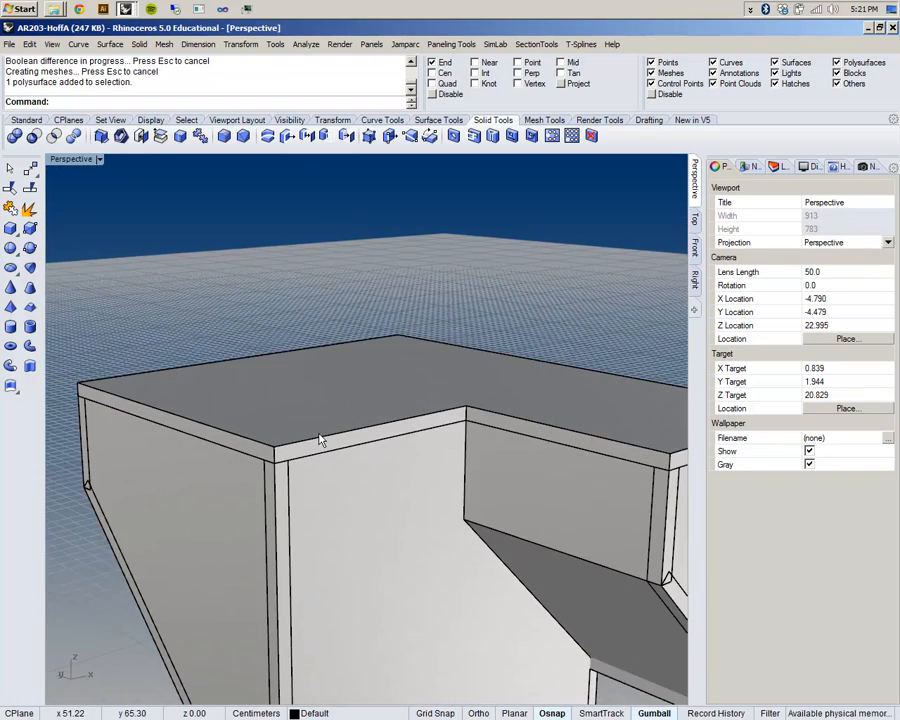
{"action": "scroll", "coordinate": [315, 436], "scroll_direction": "down", "scroll_amount": 2}
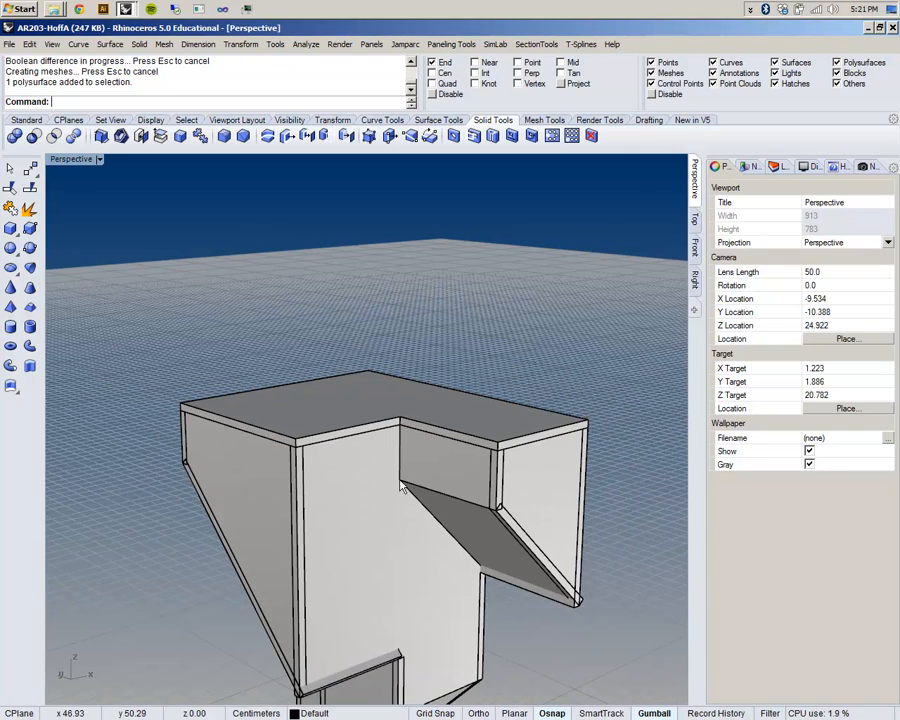
{"action": "right_click_drag", "start_coordinate": [315, 437], "coordinate": [556, 420]}
{"action": "right_click_drag", "start_coordinate": [412, 442], "coordinate": [506, 405], "text": "shift"}
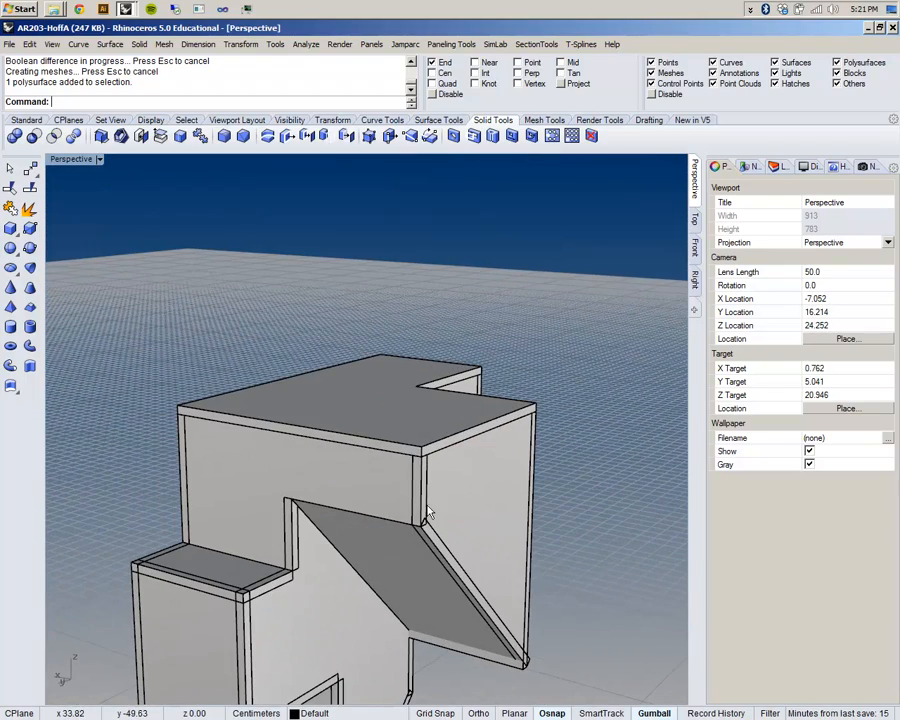
{"action": "scroll", "coordinate": [425, 500], "scroll_direction": "up", "scroll_amount": 4}
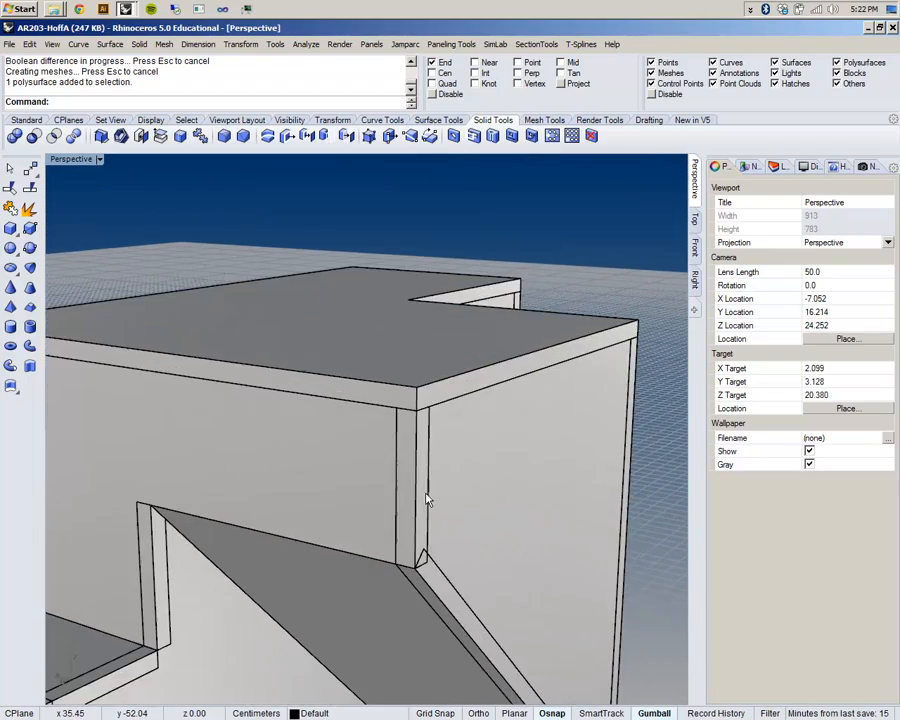
{"action": "scroll", "coordinate": [428, 505], "scroll_direction": "down", "scroll_amount": 2}
{"action": "right_click_drag", "start_coordinate": [430, 515], "coordinate": [275, 523]}
{"action": "right_click_drag", "start_coordinate": [456, 500], "coordinate": [405, 538], "text": "shift"}
{"action": "scroll", "coordinate": [396, 487], "scroll_direction": "up", "scroll_amount": 2}
{"action": "right_click_drag", "start_coordinate": [342, 507], "coordinate": [532, 486]}
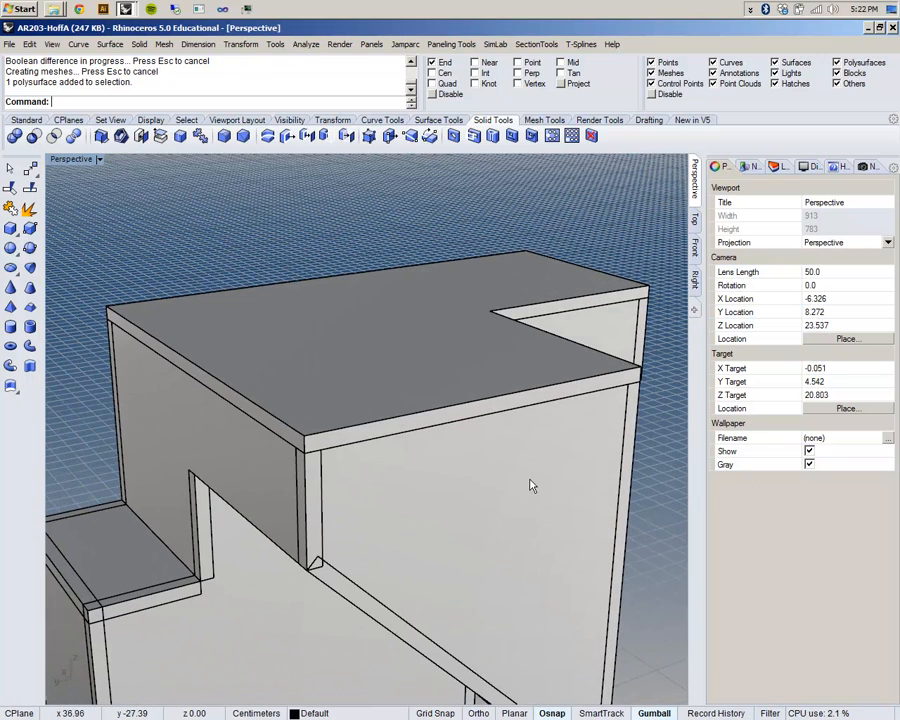
Step: Subtract the large vertical wall from the adjoining notched side wall with Boolean Difference, keeping the cutting wall, and check the trimmed piece
{"action": "left_click", "coordinate": [352, 499]}
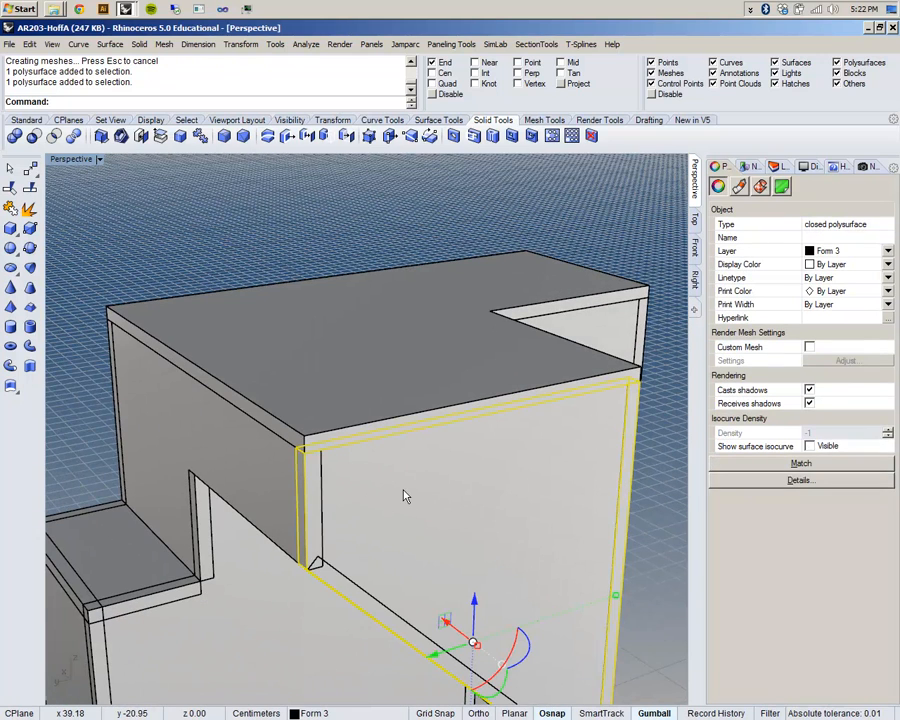
{"action": "right_click", "coordinate": [297, 217]}
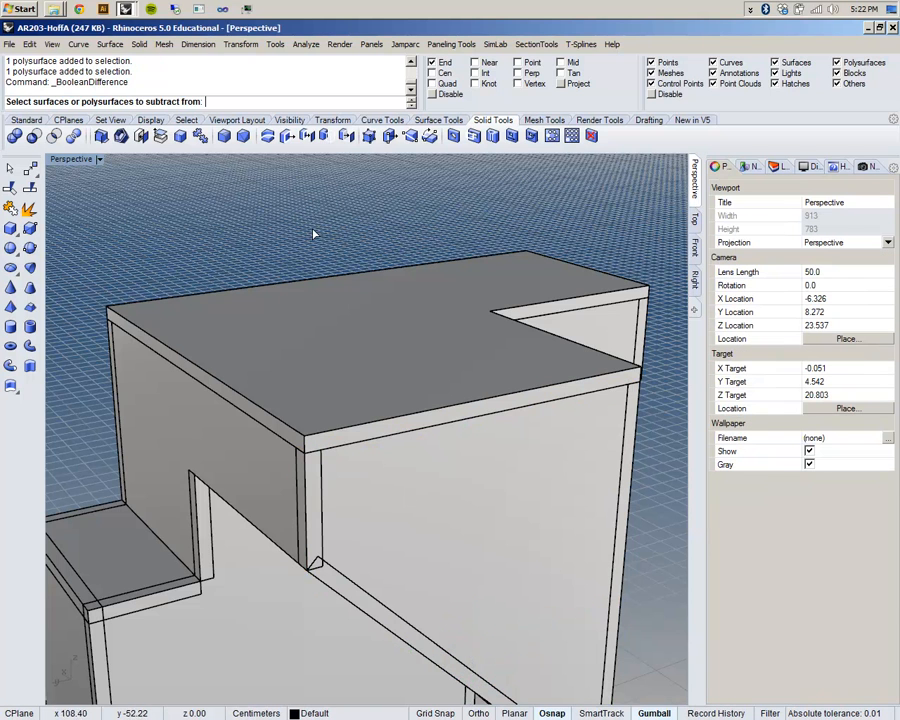
{"action": "left_click", "coordinate": [267, 476]}
{"action": "right_click", "coordinate": [325, 485]}
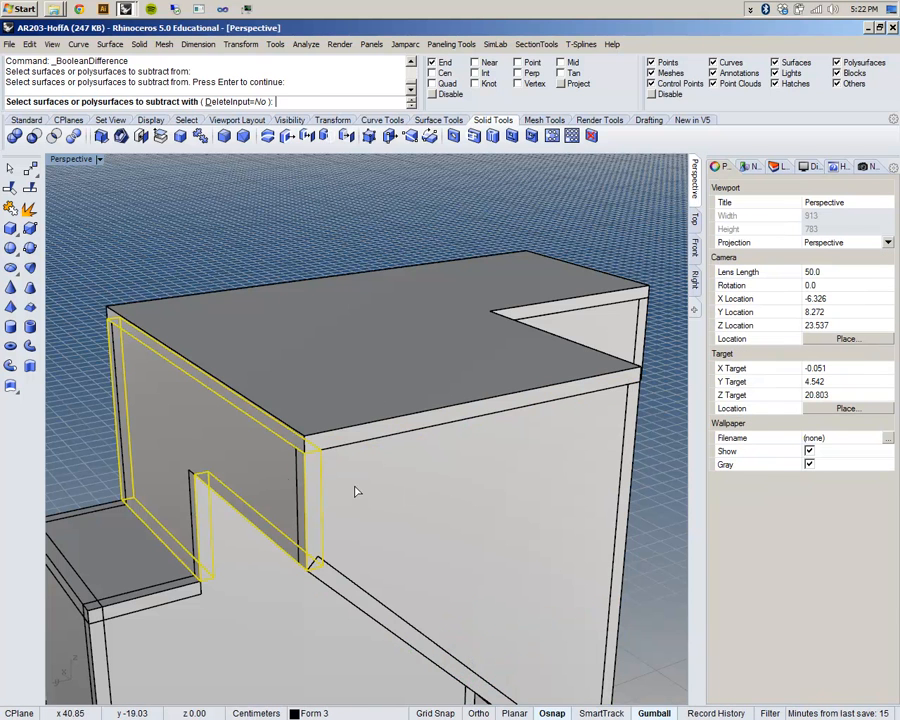
{"action": "left_click", "coordinate": [420, 497]}
{"action": "right_click", "coordinate": [420, 497]}
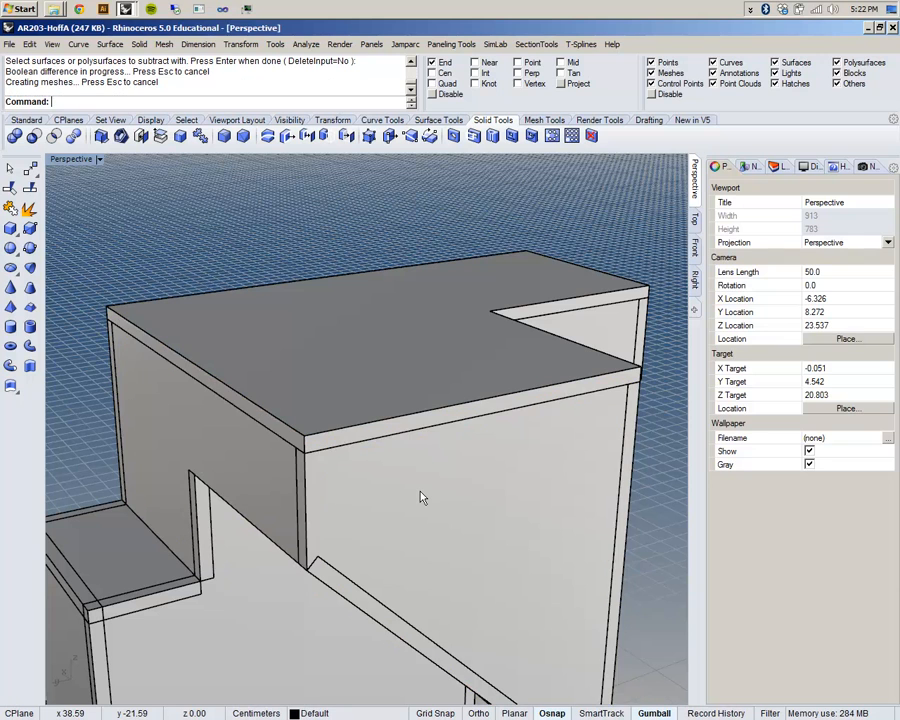
{"action": "left_click", "coordinate": [333, 498]}
{"action": "left_click", "coordinate": [281, 478]}
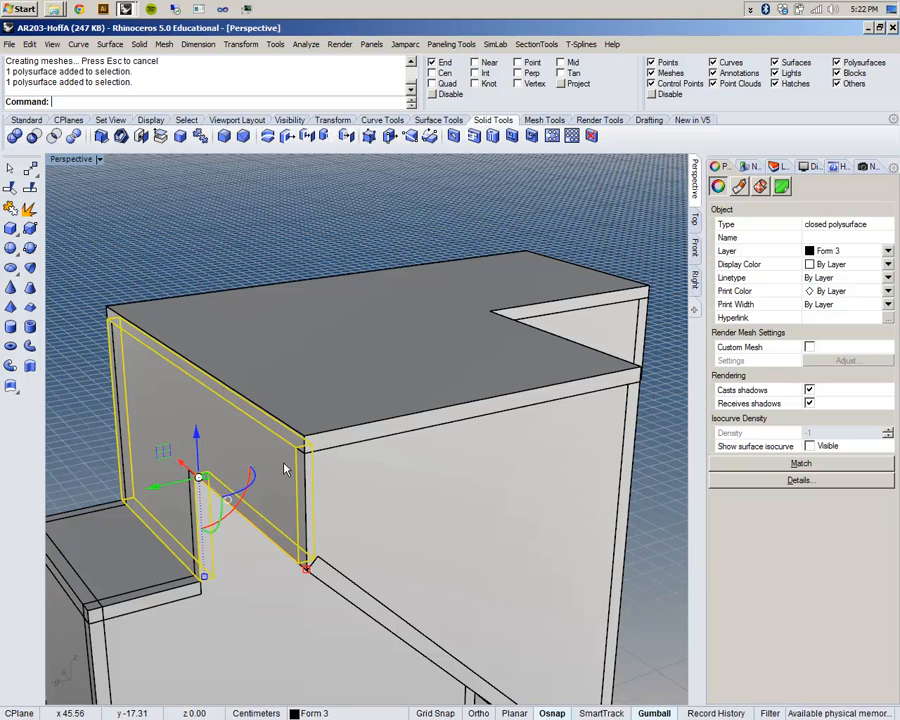
Step: Examine the original interlocking block and how its individual pieces meet along the top and side faces
{"action": "scroll", "coordinate": [383, 450], "scroll_direction": "down", "scroll_amount": 5}
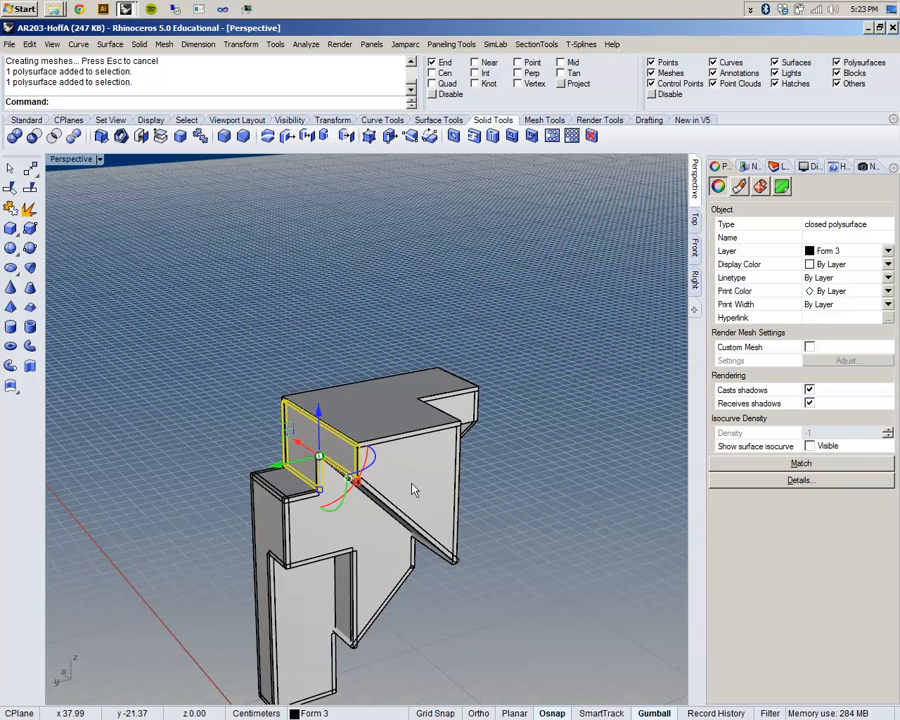
{"action": "scroll", "coordinate": [430, 472], "scroll_direction": "down", "scroll_amount": 5}
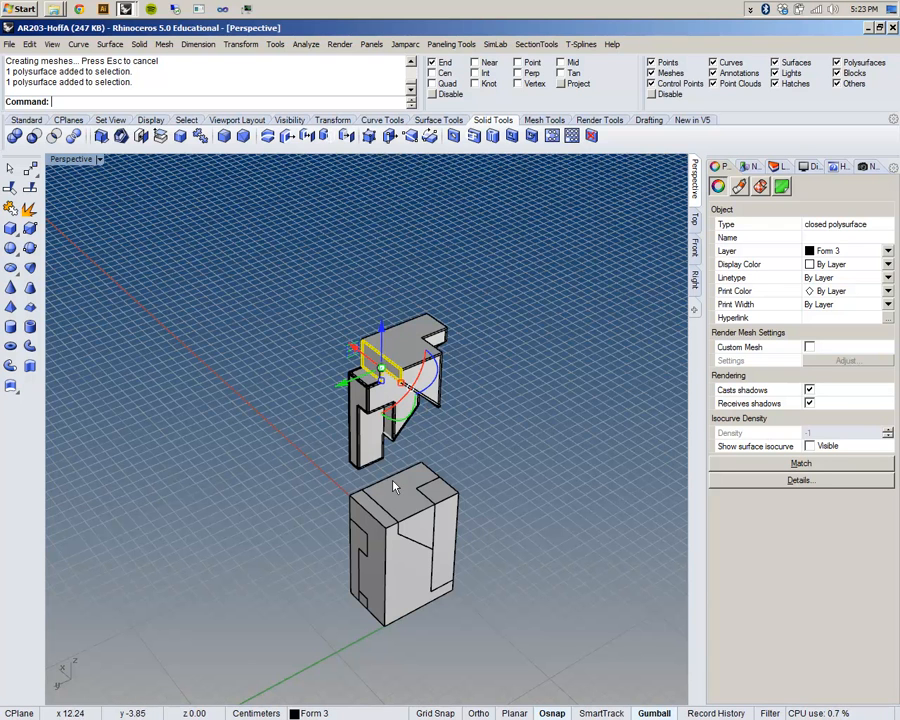
{"action": "scroll", "coordinate": [400, 490], "scroll_direction": "up", "scroll_amount": 6}
{"action": "left_click", "coordinate": [411, 503]}
{"action": "scroll", "coordinate": [470, 495], "scroll_direction": "up", "scroll_amount": 2}
{"action": "left_click", "coordinate": [558, 422]}
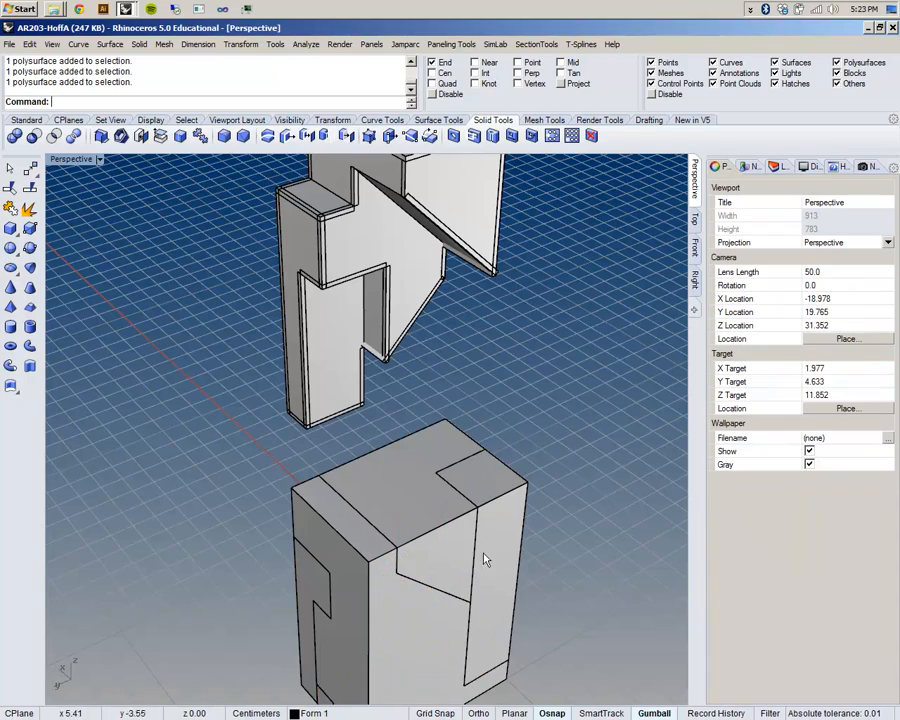
{"action": "right_click_drag", "start_coordinate": [467, 559], "coordinate": [499, 469], "text": "shift"}
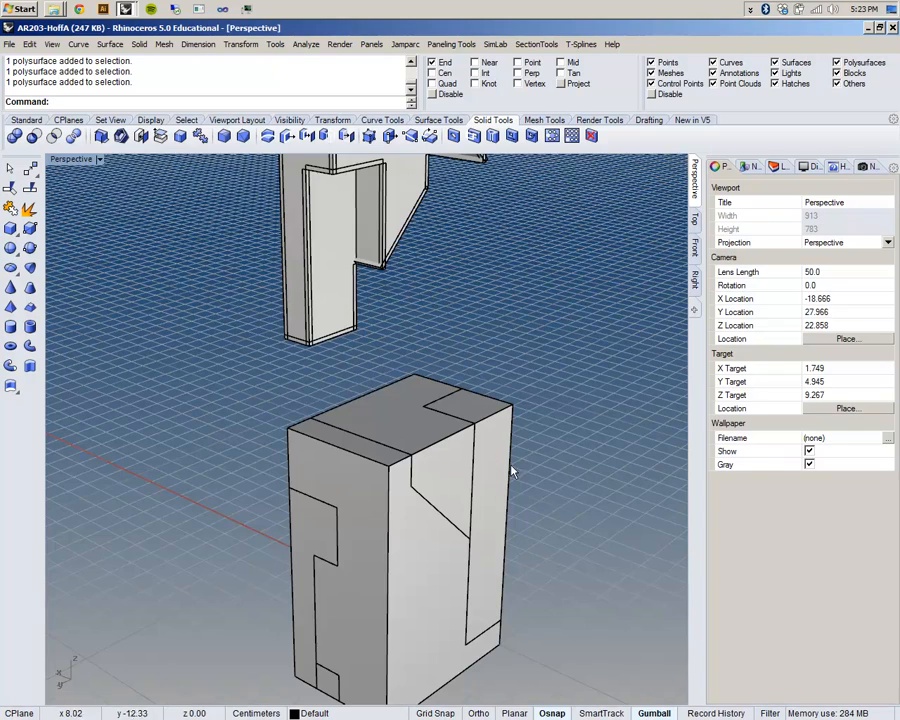
{"action": "scroll", "coordinate": [490, 472], "scroll_direction": "up", "scroll_amount": 2}
{"action": "scroll", "coordinate": [490, 481], "scroll_direction": "down", "scroll_amount": 4}
{"action": "left_click", "coordinate": [466, 487]}
{"action": "left_click", "coordinate": [598, 482]}
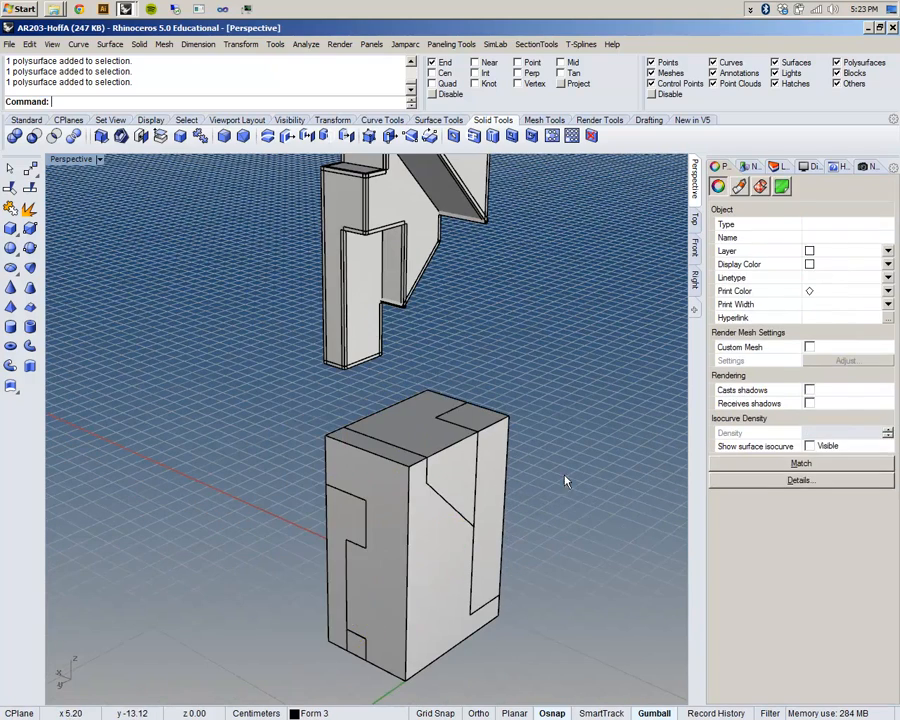
{"action": "scroll", "coordinate": [421, 423], "scroll_direction": "up", "scroll_amount": 2}
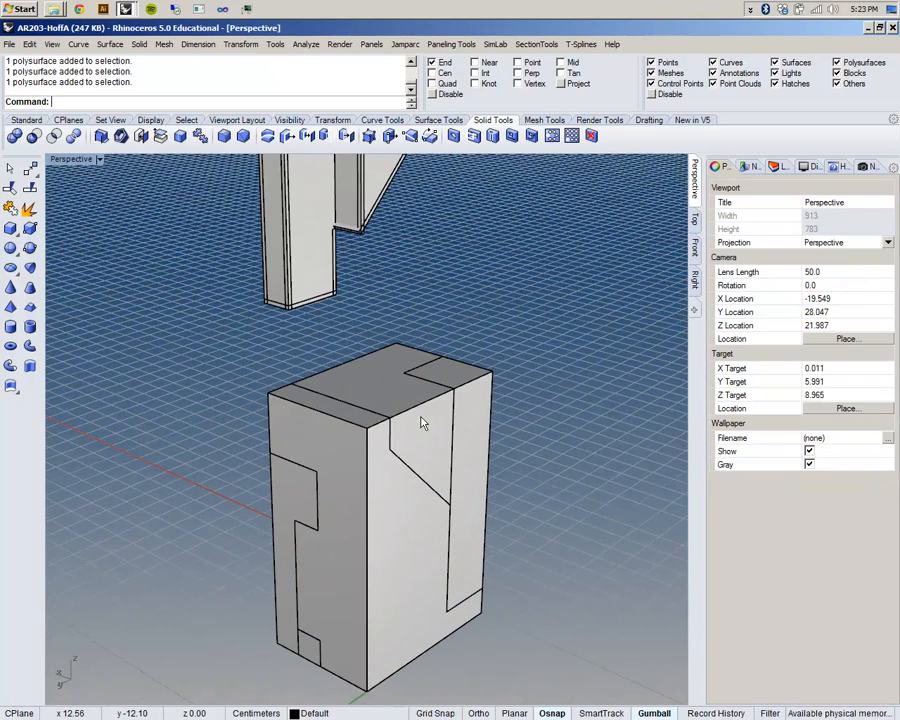
{"action": "mouse_move", "coordinate": [350, 523]}
{"action": "right_mouse_down"}
{"action": "mouse_move", "coordinate": [378, 335]}
{"action": "mouse_move", "coordinate": [365, 520]}
{"action": "right_mouse_up"}
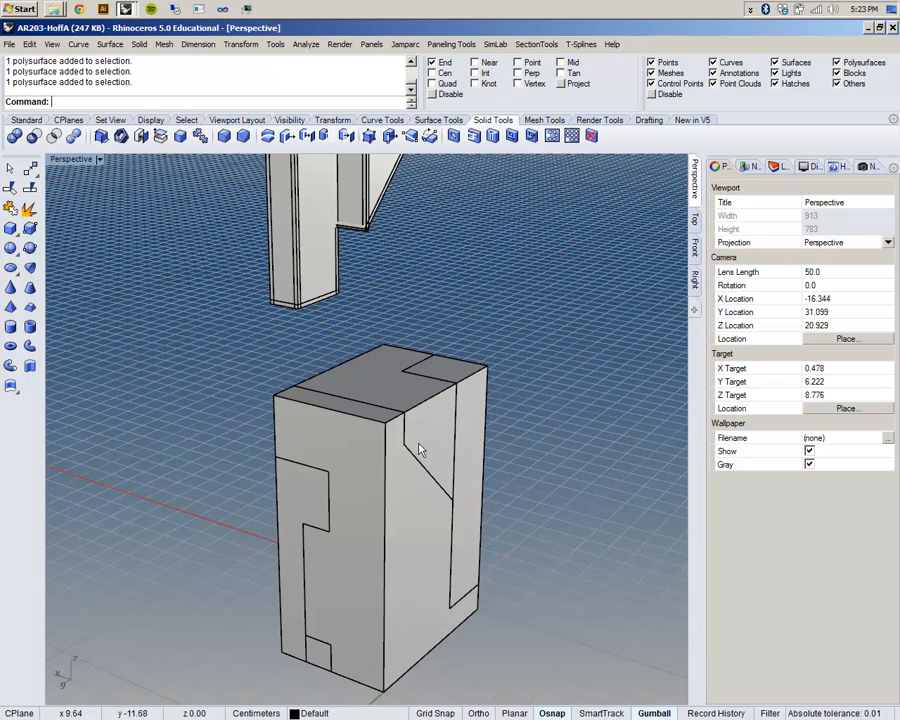
{"action": "right_click_drag", "start_coordinate": [474, 333], "coordinate": [481, 352]}
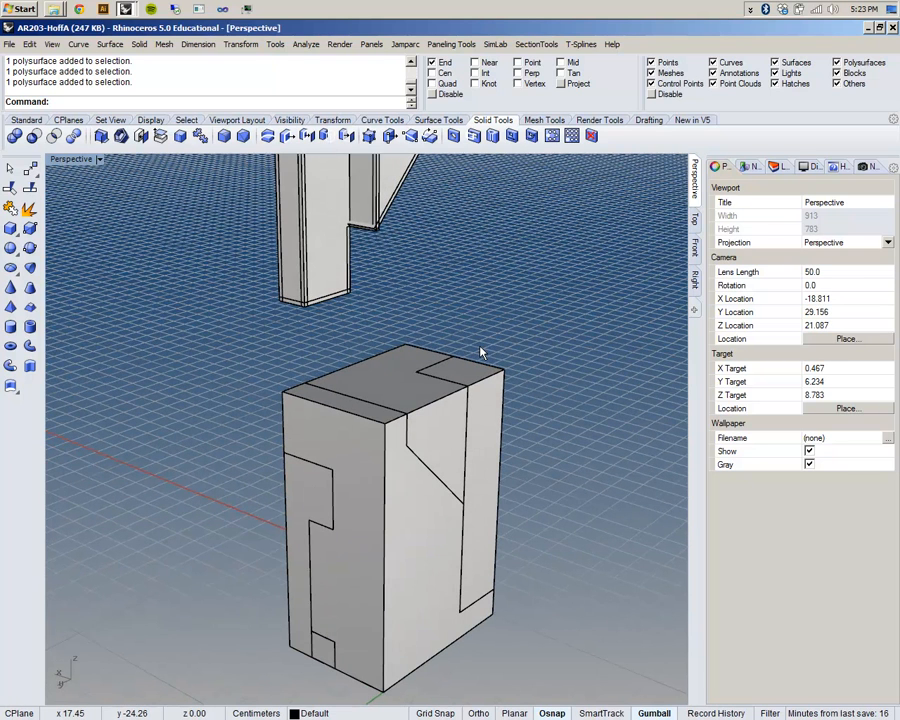
{"action": "right_click_drag", "start_coordinate": [392, 400], "coordinate": [378, 420]}
{"action": "scroll", "coordinate": [378, 420], "scroll_direction": "down", "scroll_amount": 8}
{"action": "left_click_drag", "start_coordinate": [525, 556], "coordinate": [257, 386]}
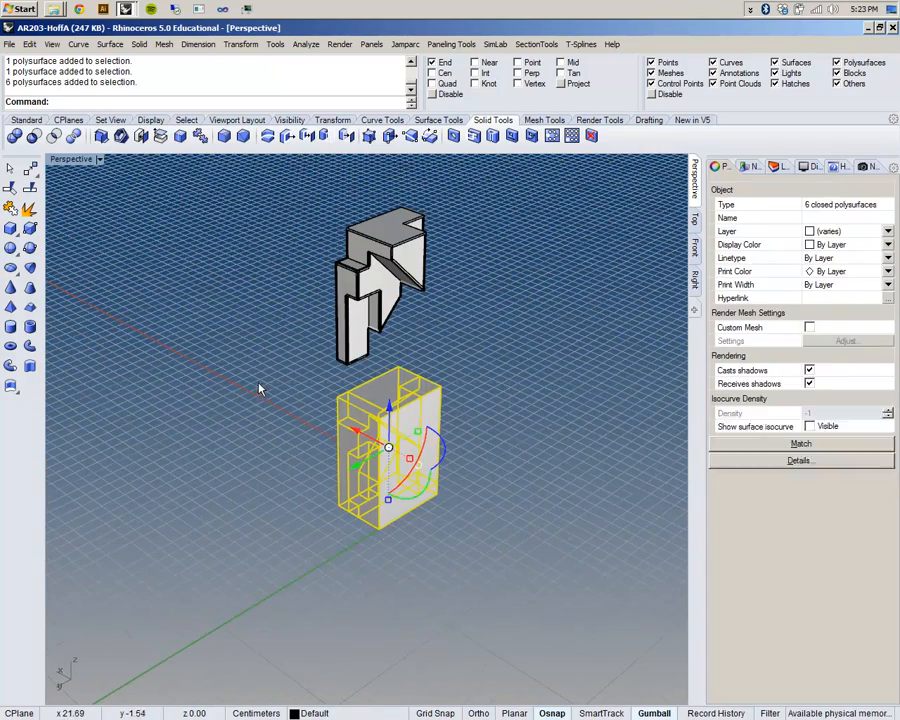
{"action": "right_click", "coordinate": [474, 454]}
{"action": "scroll", "coordinate": [461, 366], "scroll_direction": "up", "scroll_amount": 2}
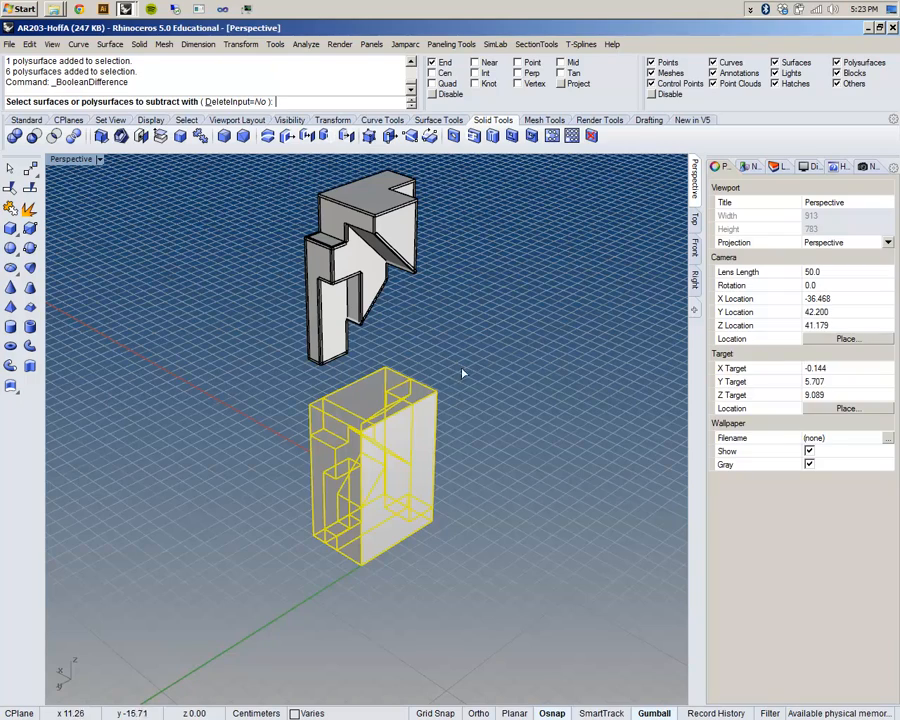
{"action": "right_click", "coordinate": [437, 380]}
Step: Duplicate all six pieces of the block and place the copy beside the original along the x axis
{"action": "mouse_move", "coordinate": [420, 420]}
{"action": "right_mouse_down"}
{"action": "mouse_move", "coordinate": [414, 378]}
{"action": "mouse_move", "coordinate": [437, 420]}
{"action": "mouse_move", "coordinate": [429, 442]}
{"action": "right_mouse_up"}
{"action": "scroll", "coordinate": [402, 501], "scroll_direction": "up", "scroll_amount": 8}
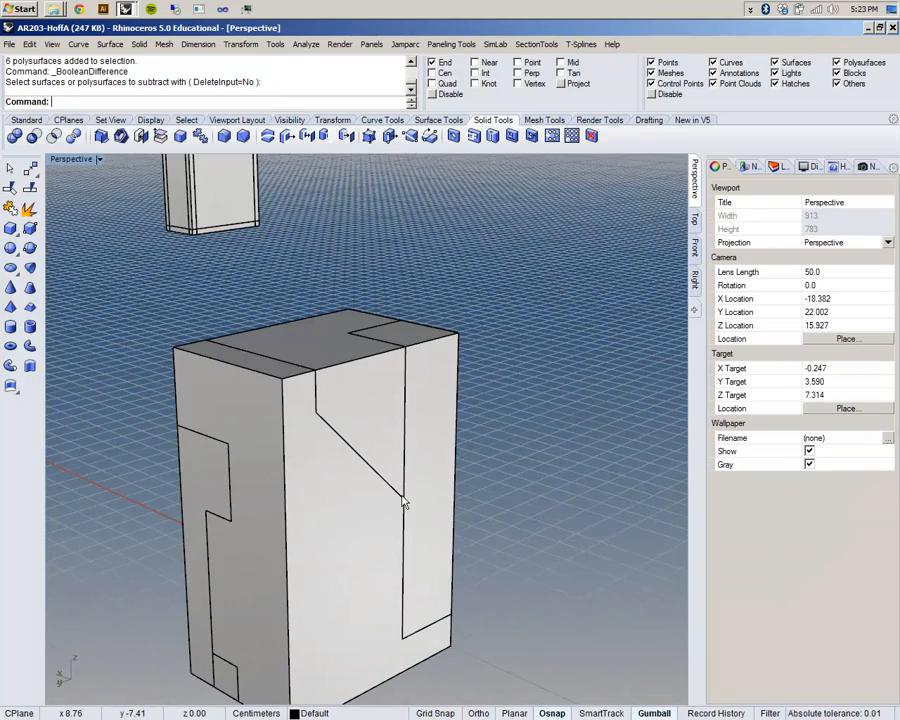
{"action": "right_click_drag", "start_coordinate": [375, 407], "coordinate": [378, 450]}
{"action": "scroll", "coordinate": [378, 450], "scroll_direction": "down", "scroll_amount": 6}
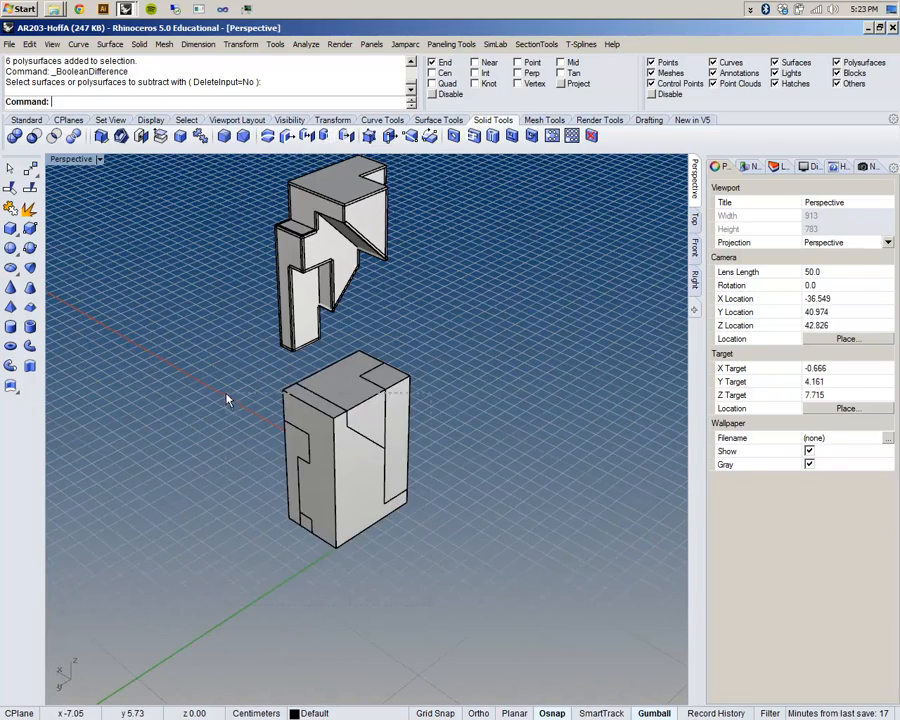
{"action": "left_click_drag", "start_coordinate": [226, 395], "coordinate": [224, 393]}
{"action": "left_click_drag", "start_coordinate": [326, 447], "coordinate": [546, 590]}
{"action": "left_click", "coordinate": [499, 312]}
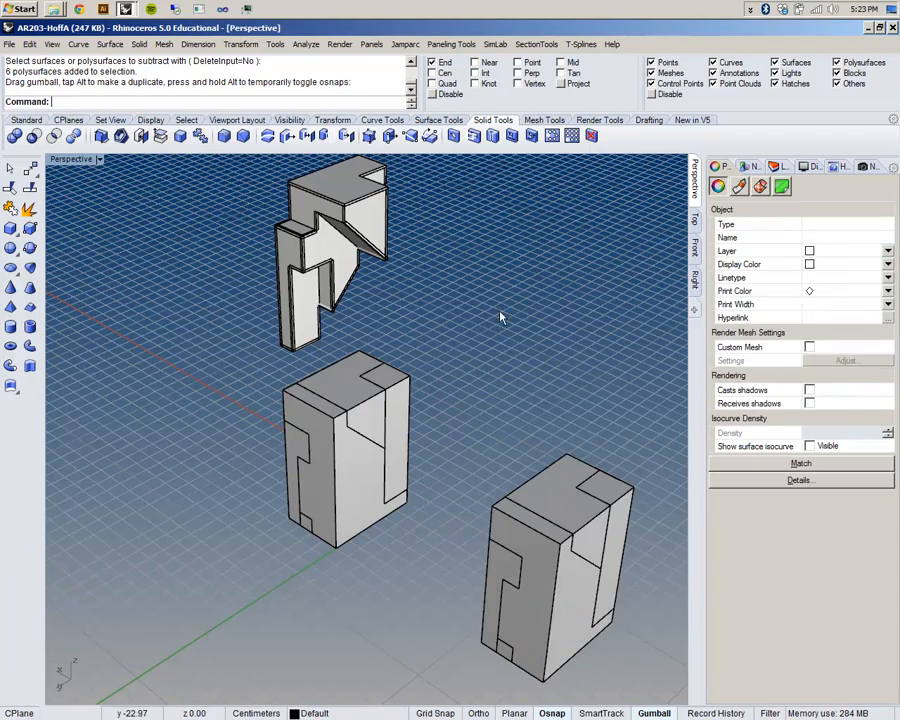
Step: Run Extract Surface with copying turned on and pick the large vertical outer faces on three sides of the duplicated block
{"action": "right_click_drag", "start_coordinate": [522, 498], "coordinate": [388, 428], "text": "shift"}
{"action": "right_click_drag", "start_coordinate": [505, 560], "coordinate": [484, 504]}
{"action": "scroll", "coordinate": [484, 510], "scroll_direction": "up", "scroll_amount": 5}
{"action": "right_click_drag", "start_coordinate": [345, 462], "coordinate": [347, 461], "text": "shift"}
{"action": "right_click_drag", "start_coordinate": [354, 303], "coordinate": [402, 321], "text": "shift"}
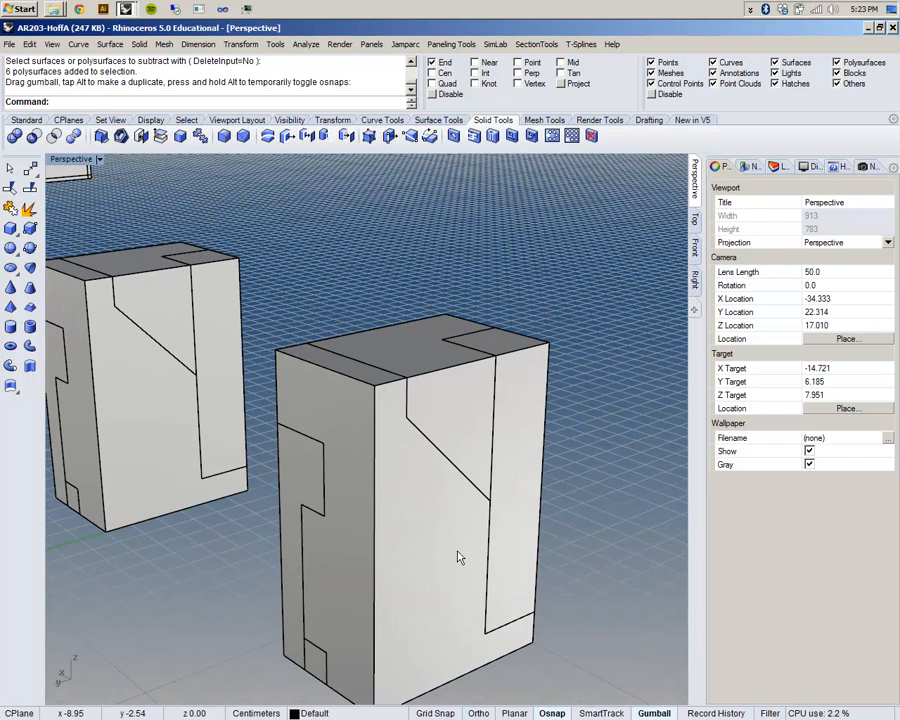
{"action": "left_click", "coordinate": [458, 557]}
{"action": "left_click", "coordinate": [584, 232]}
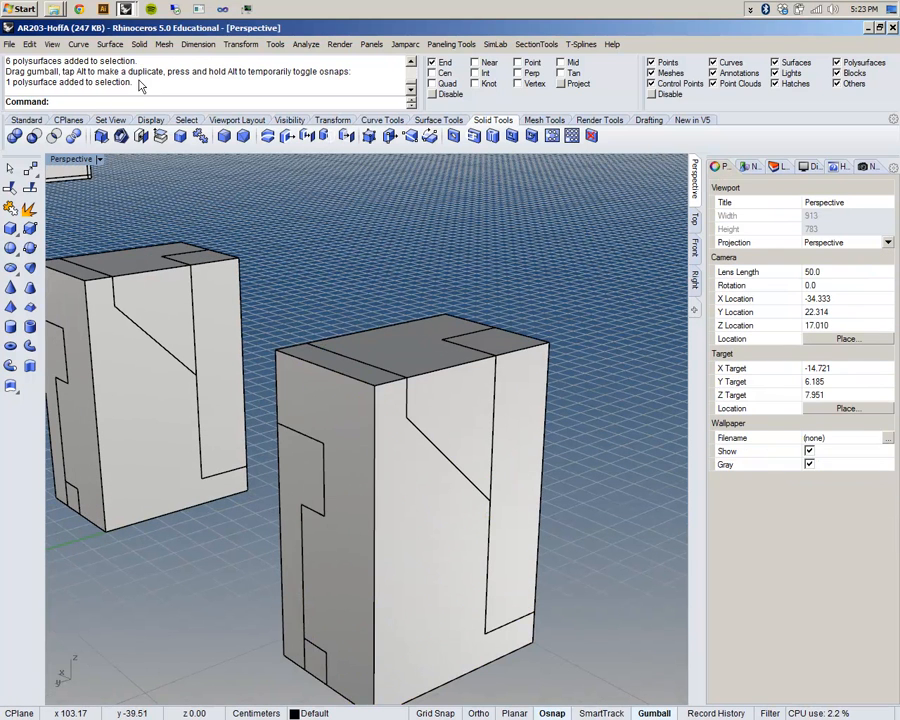
{"action": "left_click", "coordinate": [109, 44]}
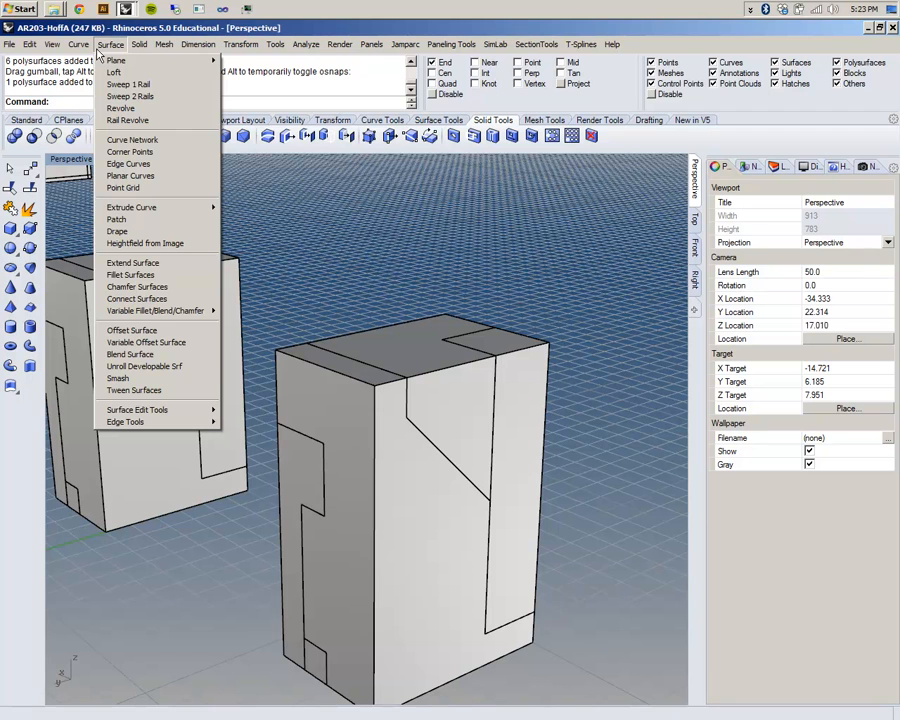
{"action": "mouse_move", "coordinate": [139, 44]}
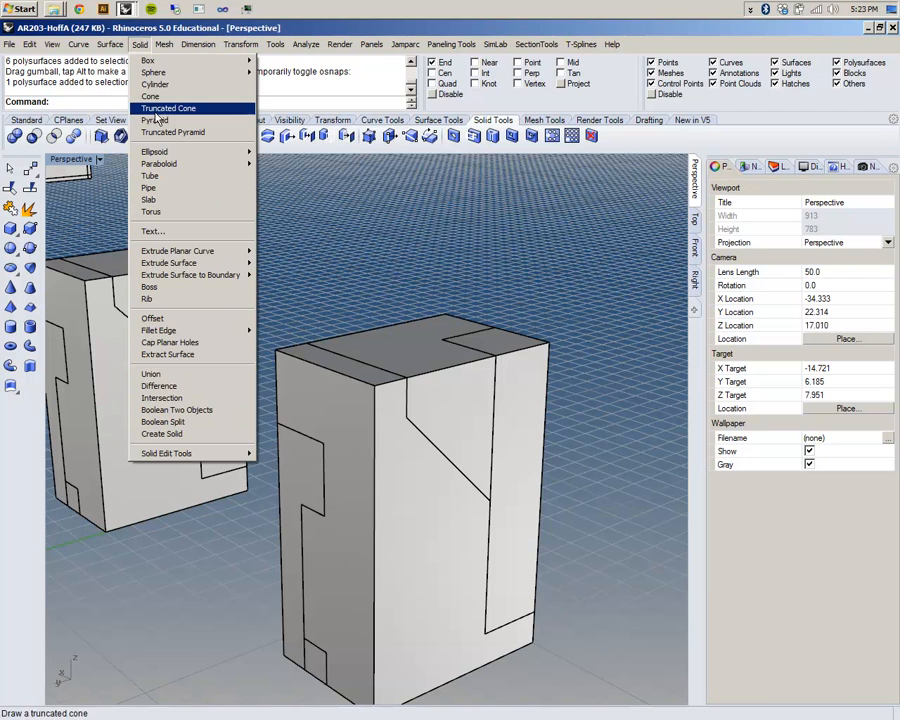
{"action": "left_click", "coordinate": [166, 355]}
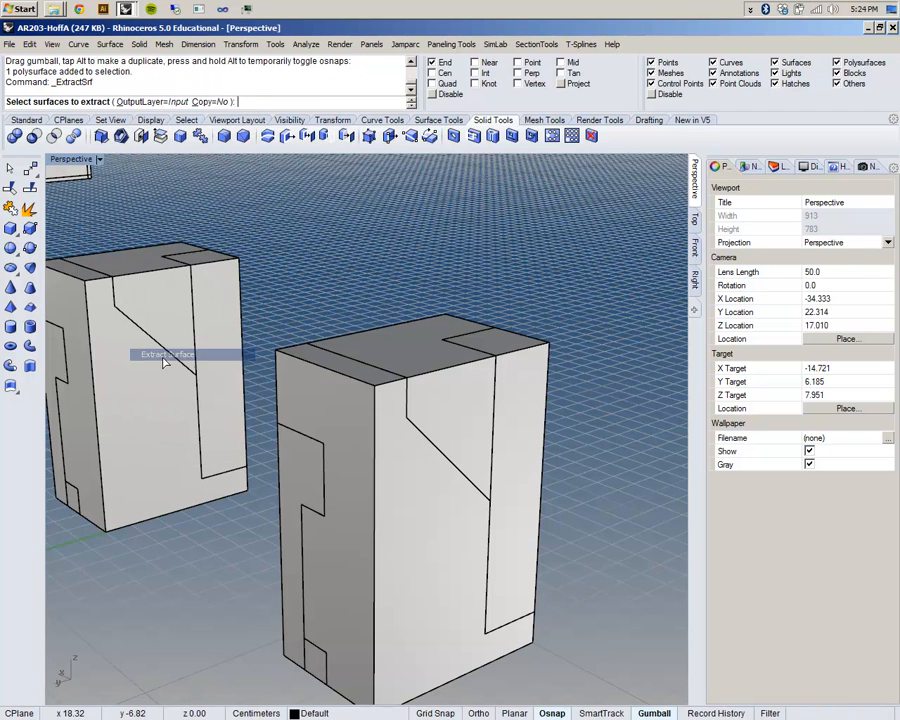
{"action": "left_click", "coordinate": [216, 102]}
{"action": "right_click_drag", "start_coordinate": [447, 397], "coordinate": [497, 437]}
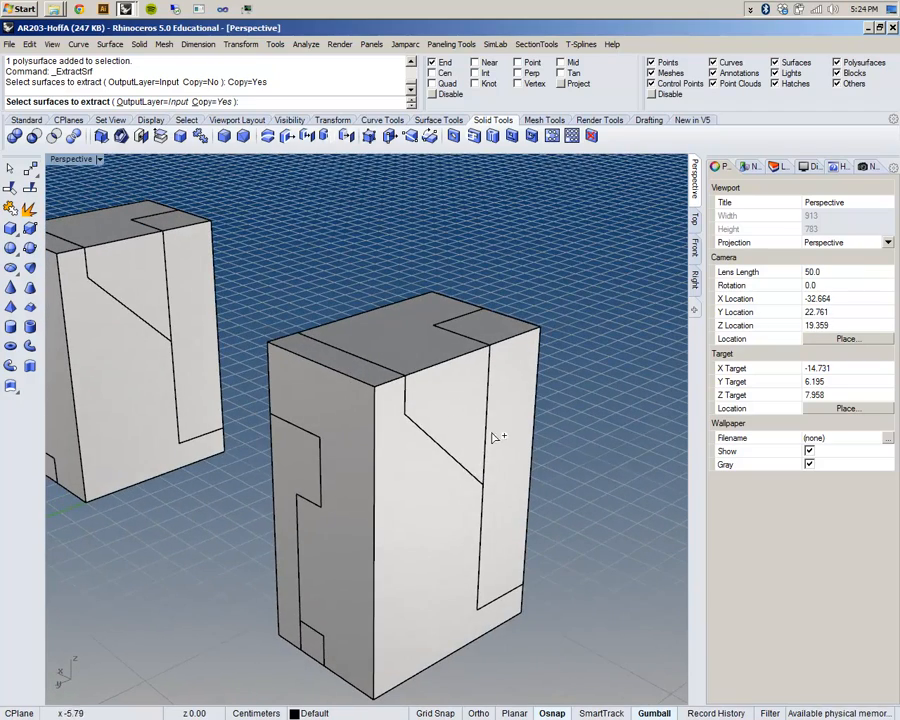
{"action": "left_click", "coordinate": [465, 430]}
{"action": "left_click", "coordinate": [342, 595]}
{"action": "right_click_drag", "start_coordinate": [342, 595], "coordinate": [455, 591]}
{"action": "scroll", "coordinate": [456, 590], "scroll_direction": "up", "scroll_amount": 7}
{"action": "left_click", "coordinate": [458, 582]}
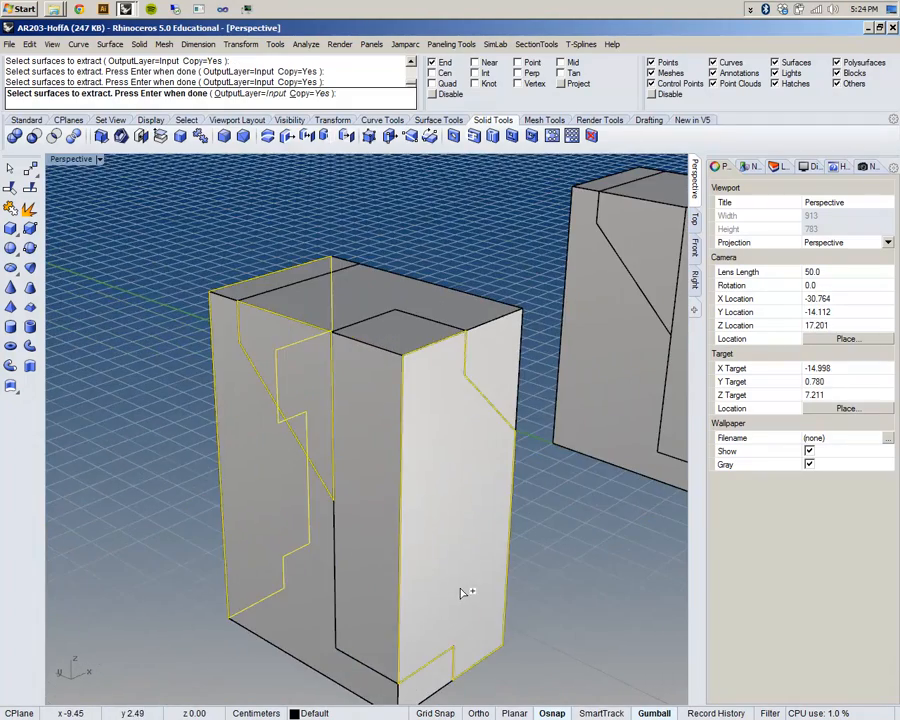
Step: Add the remaining outer faces, including the top and underside ones, to complete the extraction of six surface copies
{"action": "right_click_drag", "start_coordinate": [441, 538], "coordinate": [443, 433]}
{"action": "scroll", "coordinate": [443, 432], "scroll_direction": "down", "scroll_amount": 10}
{"action": "right_click_drag", "start_coordinate": [441, 562], "coordinate": [502, 639]}
{"action": "scroll", "coordinate": [404, 522], "scroll_direction": "up", "scroll_amount": 10}
{"action": "left_click", "coordinate": [443, 598]}
{"action": "scroll", "coordinate": [528, 500], "scroll_direction": "down", "scroll_amount": 8}
{"action": "scroll", "coordinate": [528, 500], "scroll_direction": "up", "scroll_amount": 8}
{"action": "right_click_drag", "start_coordinate": [517, 396], "coordinate": [432, 425]}
{"action": "scroll", "coordinate": [411, 395], "scroll_direction": "down", "scroll_amount": 8}
{"action": "scroll", "coordinate": [430, 436], "scroll_direction": "up", "scroll_amount": 6}
{"action": "left_click", "coordinate": [395, 588]}
{"action": "right_click_drag", "start_coordinate": [474, 486], "coordinate": [503, 495]}
{"action": "scroll", "coordinate": [430, 494], "scroll_direction": "down", "scroll_amount": 7}
{"action": "scroll", "coordinate": [340, 504], "scroll_direction": "up", "scroll_amount": 6}
{"action": "right_click", "coordinate": [346, 505]}
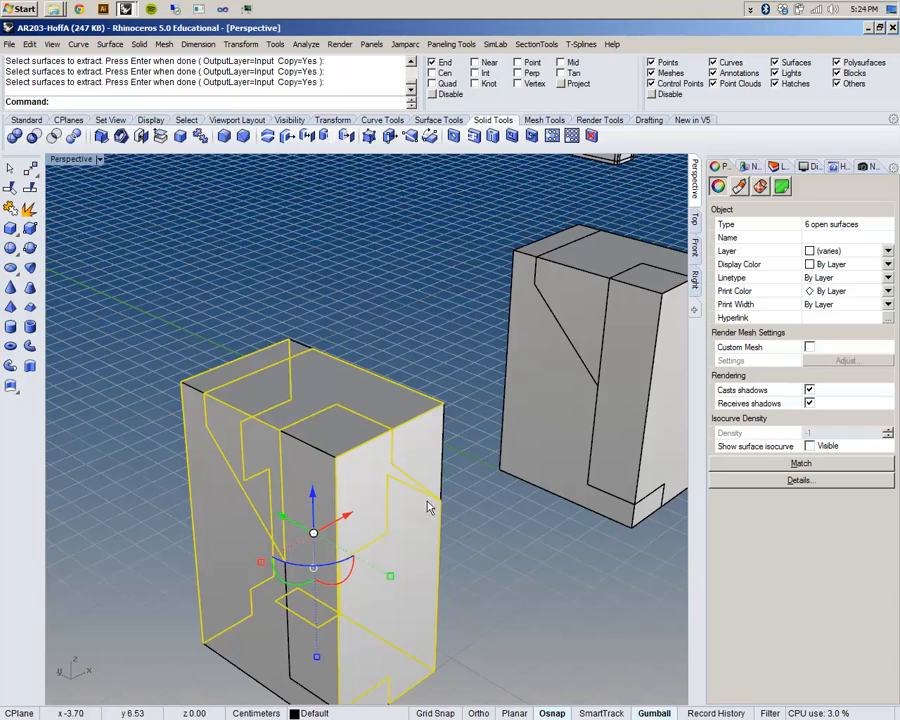
Step: Try moving the six extracted surface copies away from the block, and undo the move
{"action": "scroll", "coordinate": [428, 505], "scroll_direction": "down", "scroll_amount": 4}
{"action": "left_click_drag", "start_coordinate": [341, 500], "coordinate": [600, 630]}
{"action": "right_click_drag", "start_coordinate": [545, 595], "coordinate": [361, 441], "text": "shift"}
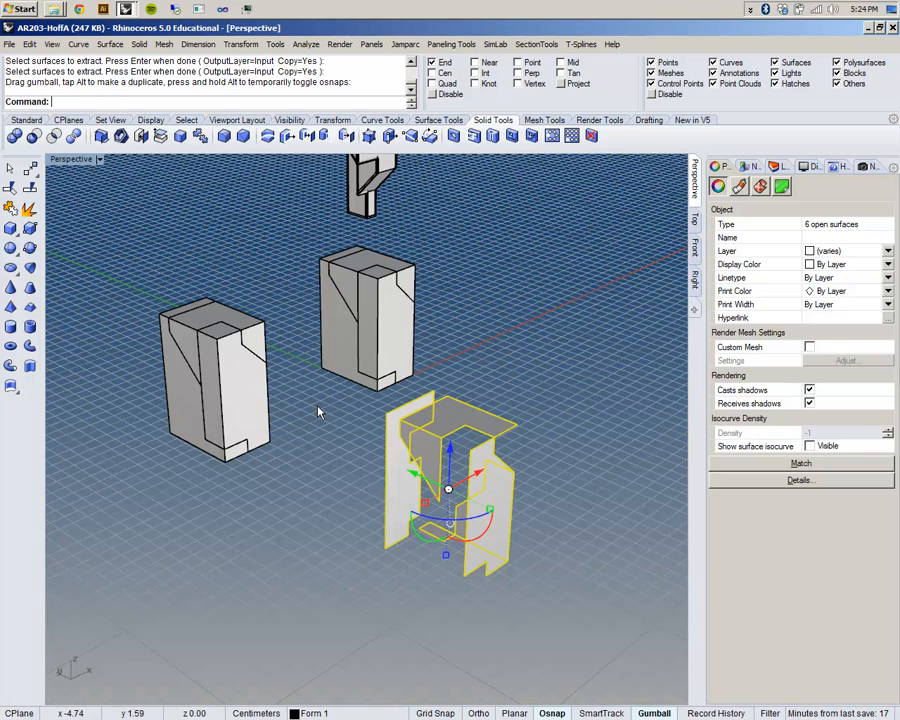
{"action": "key", "text": "ctrl+z"}
Step: Extract six outer faces from the duplicated block's pieces with Extract Surface, this time with copying turned off
{"action": "right_click", "coordinate": [191, 305]}
{"action": "key", "text": "Escape"}
{"action": "left_click", "coordinate": [229, 369]}
{"action": "left_click", "coordinate": [260, 254]}
{"action": "key", "text": "Return"}
{"action": "left_click", "coordinate": [222, 102]}
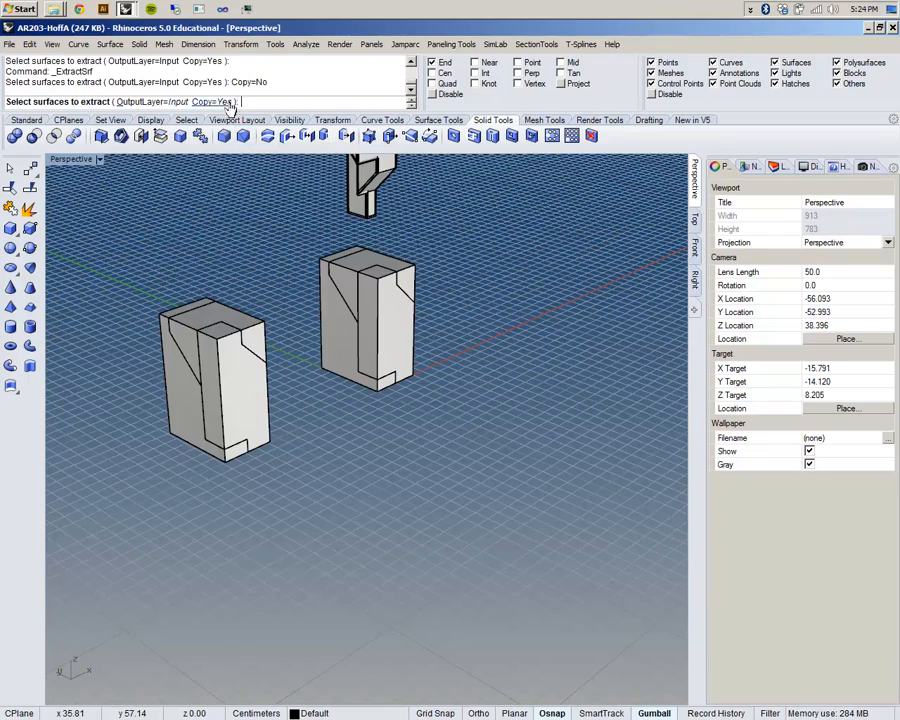
{"action": "scroll", "coordinate": [240, 308], "scroll_direction": "up", "scroll_amount": 3}
{"action": "left_click", "coordinate": [353, 538]}
{"action": "left_click", "coordinate": [283, 368]}
{"action": "left_click", "coordinate": [199, 552]}
{"action": "scroll", "coordinate": [199, 557], "scroll_direction": "down", "scroll_amount": 3}
{"action": "right_click_drag", "start_coordinate": [197, 474], "coordinate": [490, 302]}
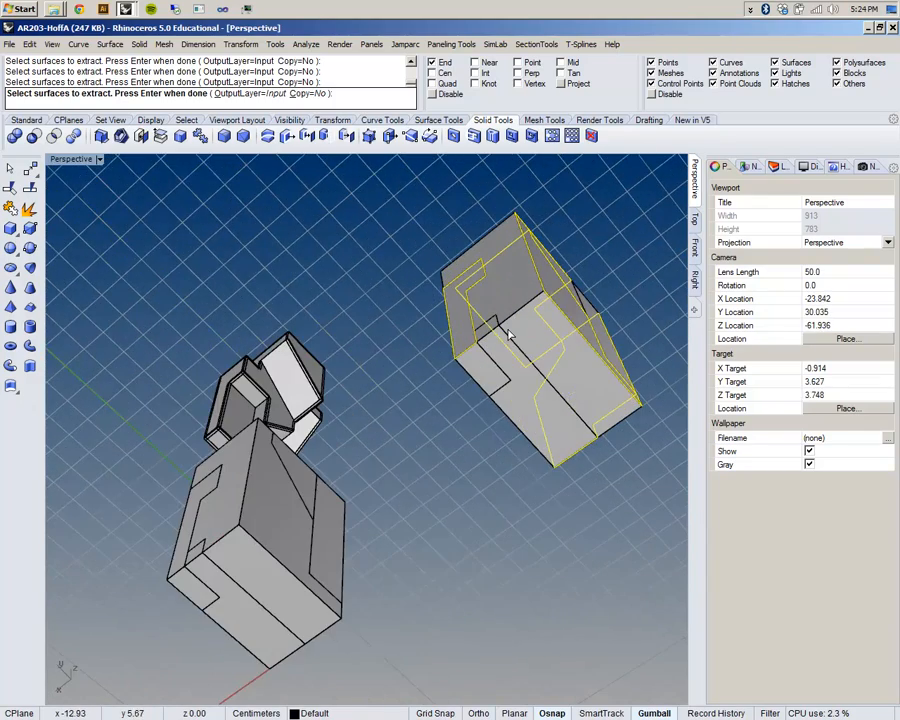
{"action": "right_click_drag", "start_coordinate": [552, 428], "coordinate": [313, 385]}
{"action": "key", "text": "Return"}
{"action": "scroll", "coordinate": [313, 385], "scroll_direction": "down", "scroll_amount": 4}
{"action": "right_click_drag", "start_coordinate": [270, 445], "coordinate": [276, 443]}
{"action": "right_click_drag", "start_coordinate": [222, 432], "coordinate": [283, 430]}
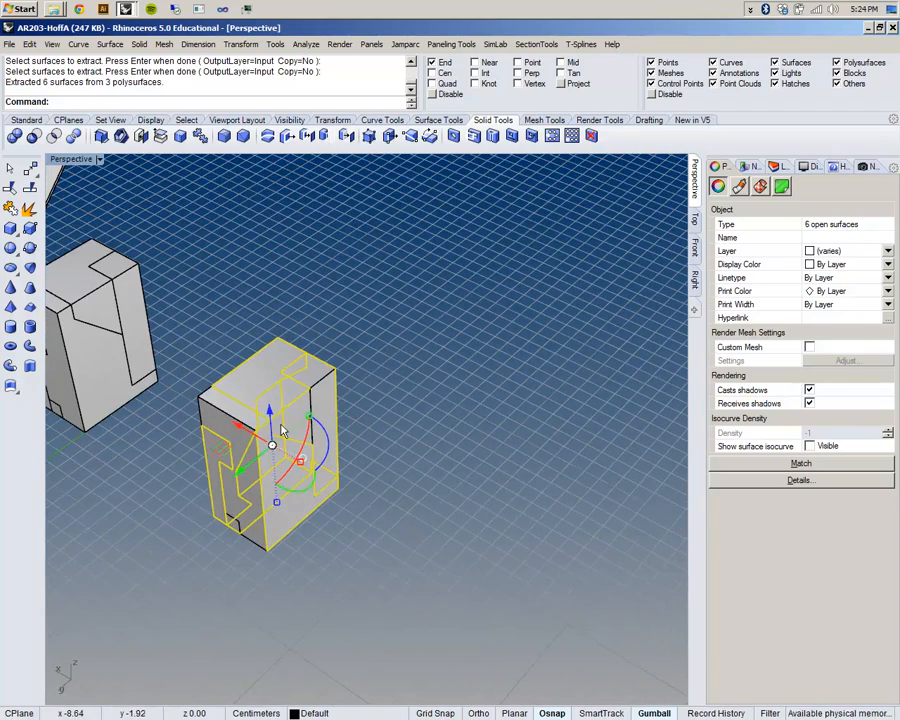
Step: Move the six extracted surfaces away from the duplicated block, leaving them as a separate set beside it
{"action": "left_click_drag", "start_coordinate": [240, 430], "coordinate": [505, 570]}
{"action": "key", "text": "alt"}
{"action": "left_click", "coordinate": [483, 494]}
{"action": "right_click_drag", "start_coordinate": [483, 511], "coordinate": [516, 430], "text": "shift"}
{"action": "scroll", "coordinate": [319, 370], "scroll_direction": "up", "scroll_amount": 7}
{"action": "right_click_drag", "start_coordinate": [301, 366], "coordinate": [338, 371]}
Step: Examine individual faces and pieces of the opened duplicate and the original block by selecting them one at a time
{"action": "left_click", "coordinate": [321, 451]}
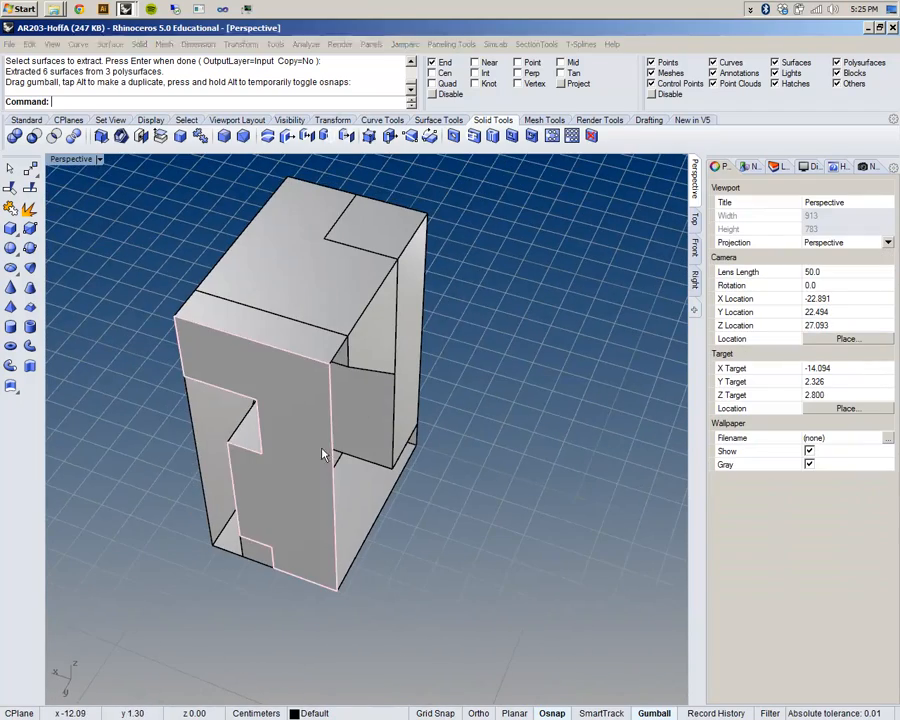
{"action": "left_click", "coordinate": [361, 323]}
{"action": "left_click", "coordinate": [521, 407]}
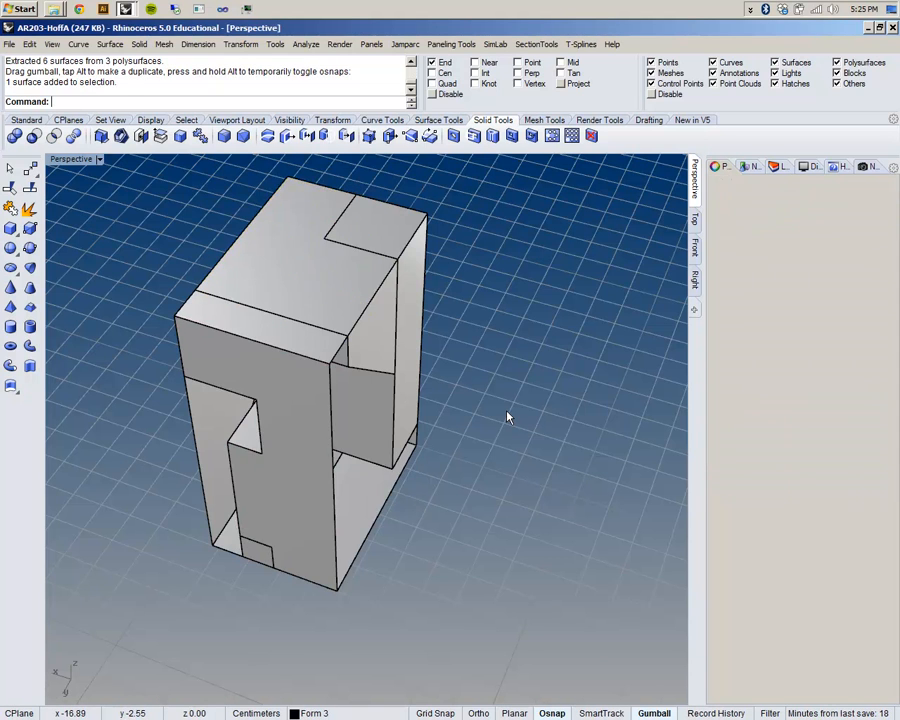
{"action": "scroll", "coordinate": [521, 409], "scroll_direction": "down", "scroll_amount": 8}
{"action": "left_click", "coordinate": [257, 359]}
{"action": "left_click", "coordinate": [260, 298]}
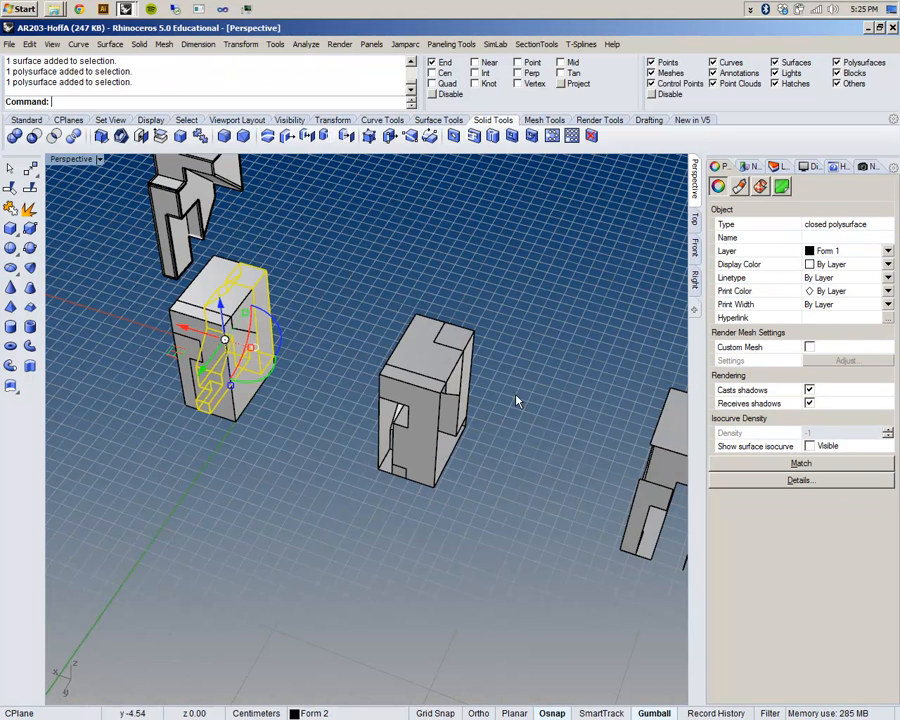
{"action": "left_click", "coordinate": [443, 378]}
{"action": "left_click", "coordinate": [574, 434]}
Step: Check the overlapping surface and polysurface on the opened block's notched side, selecting the open surface to inspect it
{"action": "right_click_drag", "start_coordinate": [604, 459], "coordinate": [502, 440], "text": "shift"}
{"action": "scroll", "coordinate": [412, 413], "scroll_direction": "up", "scroll_amount": 5}
{"action": "right_click_drag", "start_coordinate": [408, 414], "coordinate": [485, 391]}
{"action": "left_click", "coordinate": [345, 428]}
{"action": "left_click", "coordinate": [390, 468]}
{"action": "left_click", "coordinate": [224, 320]}
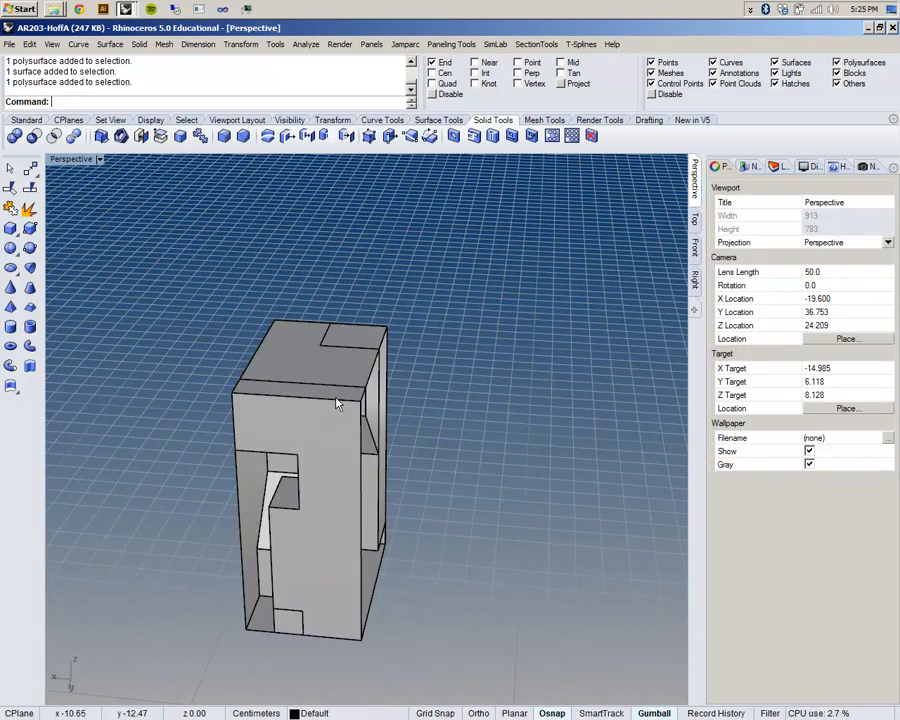
{"action": "left_click", "coordinate": [327, 445]}
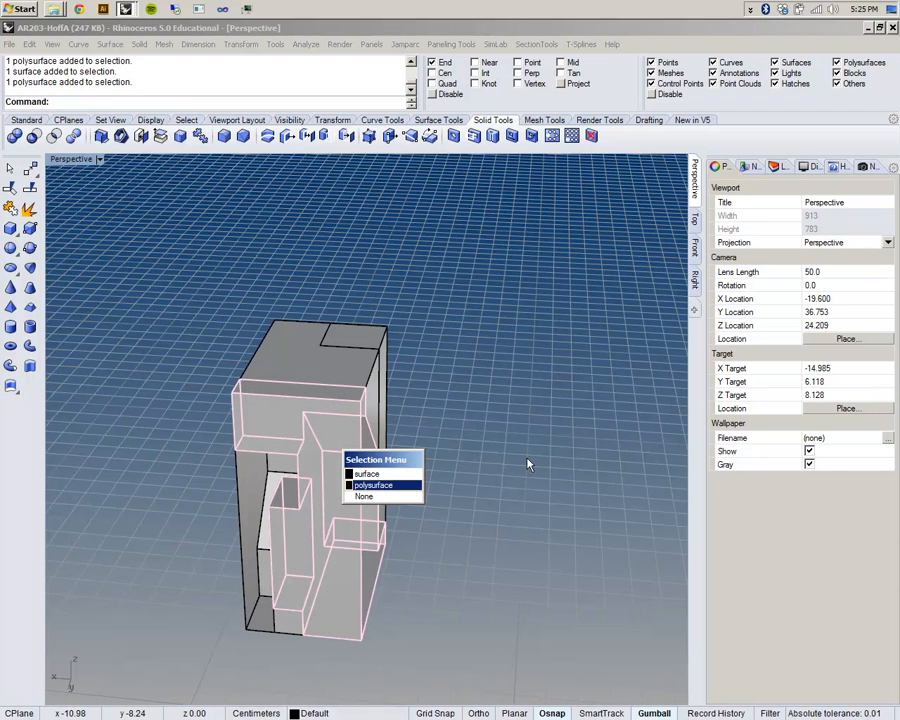
{"action": "left_click", "coordinate": [370, 474]}
{"action": "right_click_drag", "start_coordinate": [370, 474], "coordinate": [377, 535]}
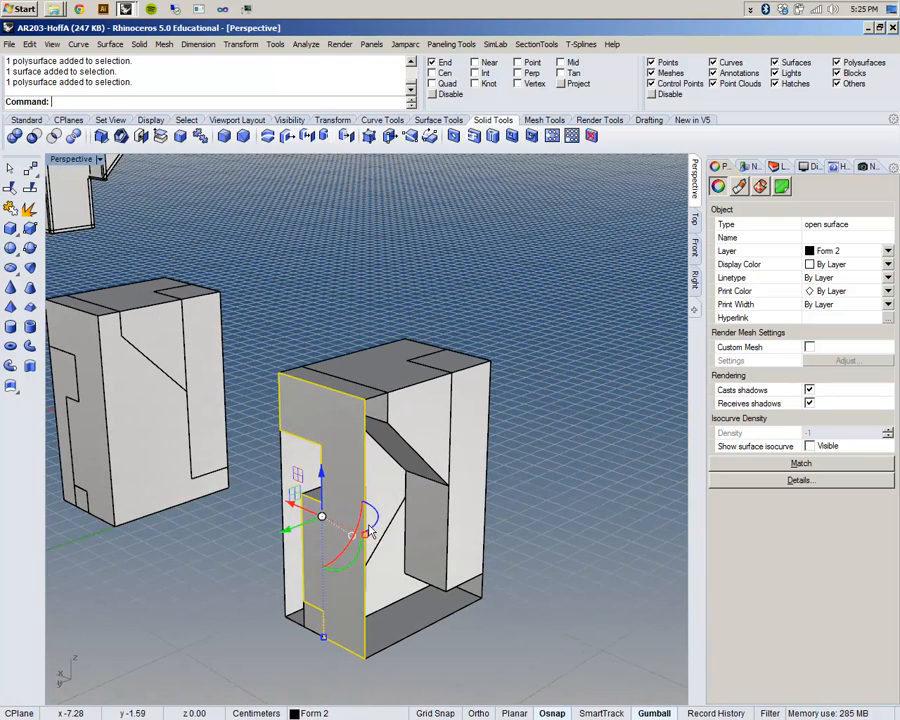
Step: Examine the overlapping objects at the opened block's top edge and inspect its remaining sides against the moved surfaces
{"action": "right_click_drag", "start_coordinate": [373, 531], "coordinate": [432, 536]}
{"action": "left_click", "coordinate": [435, 536]}
{"action": "left_click", "coordinate": [433, 466]}
{"action": "left_click", "coordinate": [475, 412]}
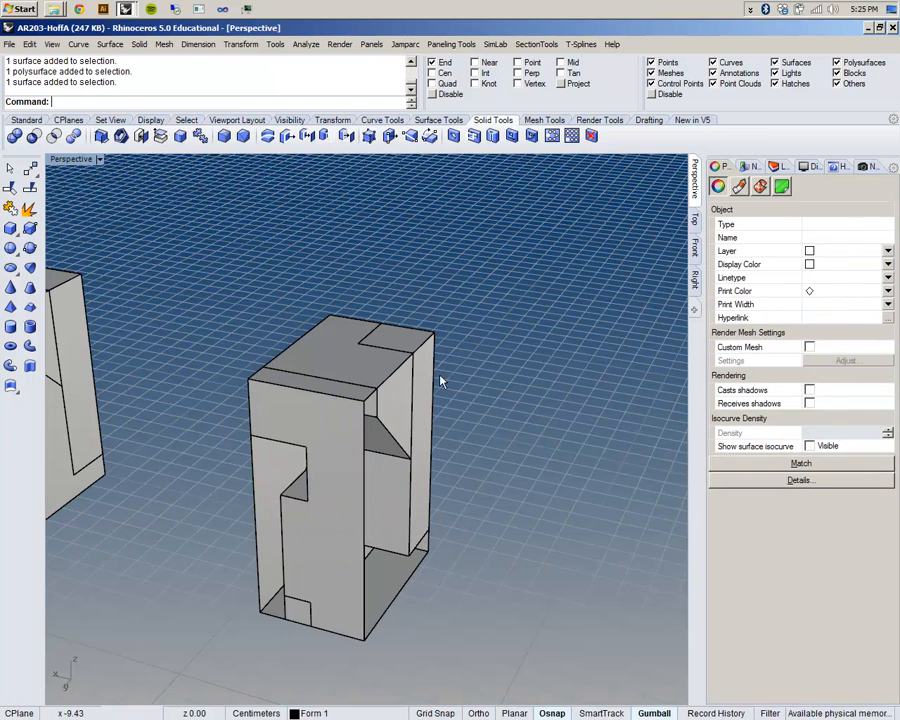
{"action": "left_click", "coordinate": [298, 368]}
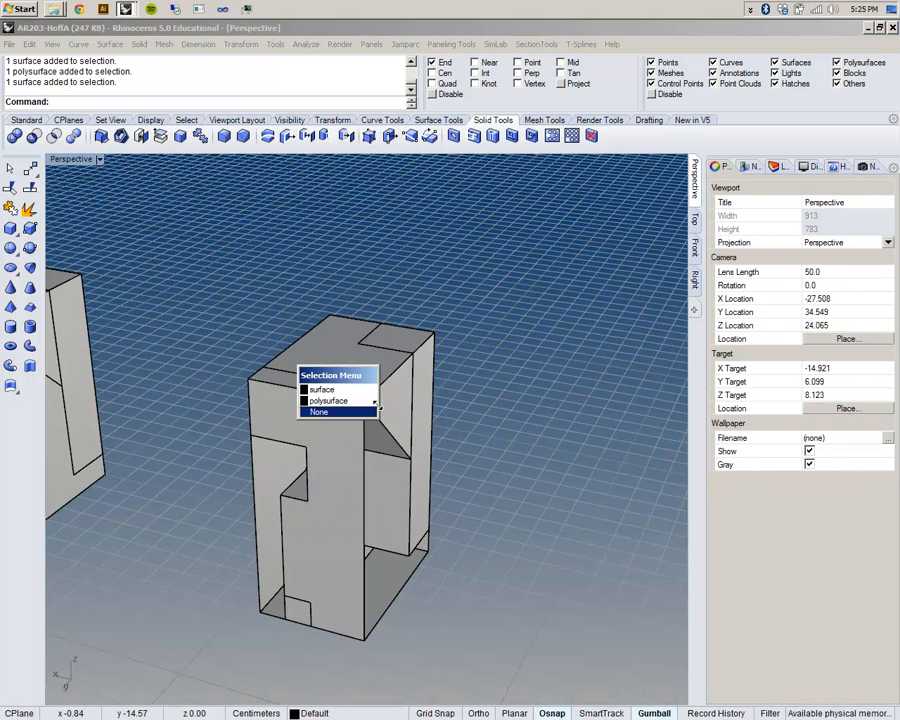
{"action": "left_click", "coordinate": [328, 400]}
{"action": "key", "text": "Escape"}
{"action": "right_click_drag", "start_coordinate": [374, 534], "coordinate": [507, 545]}
{"action": "right_click_drag", "start_coordinate": [407, 588], "coordinate": [513, 572]}
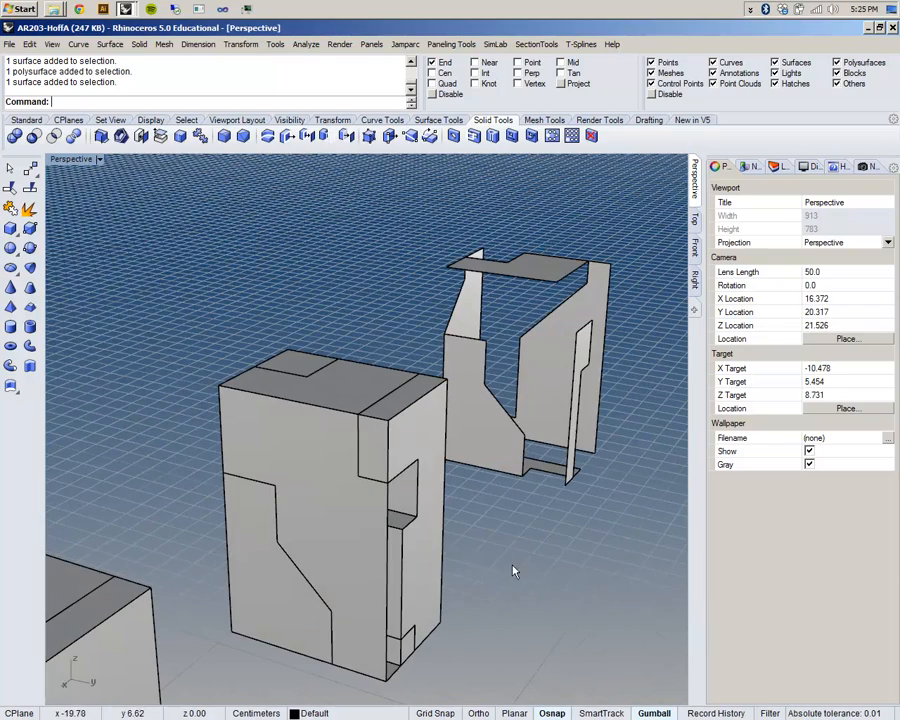
{"action": "key", "text": "Return"}
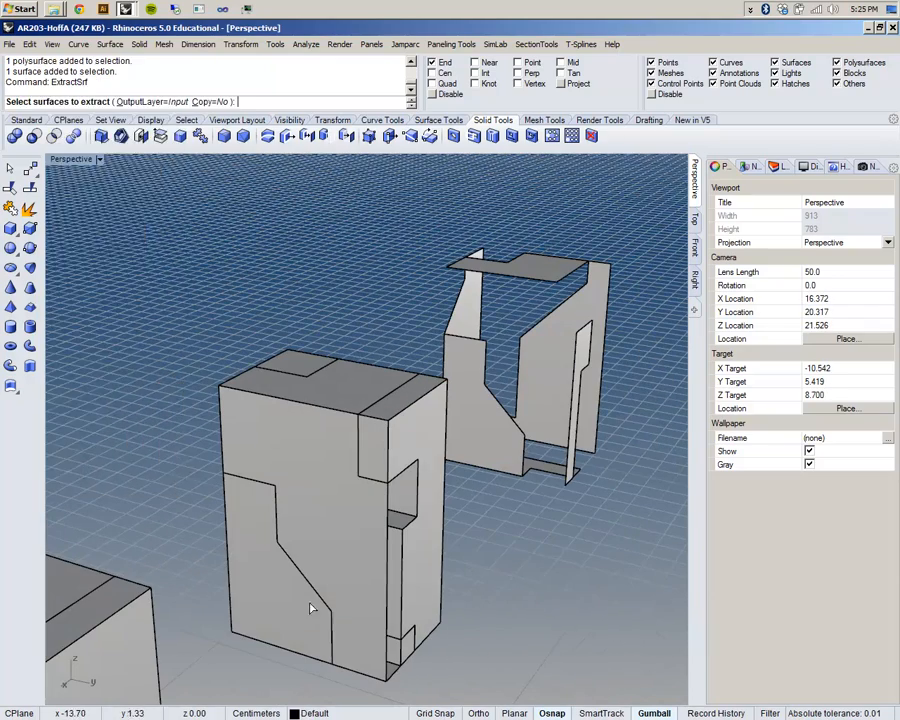
{"action": "left_click", "coordinate": [274, 601]}
{"action": "left_click", "coordinate": [242, 630]}
{"action": "left_click", "coordinate": [283, 585]}
{"action": "left_click", "coordinate": [251, 511]}
{"action": "left_click", "coordinate": [257, 485]}
{"action": "left_click", "coordinate": [257, 485]}
{"action": "key", "text": "Escape"}
{"action": "key", "text": "Return"}
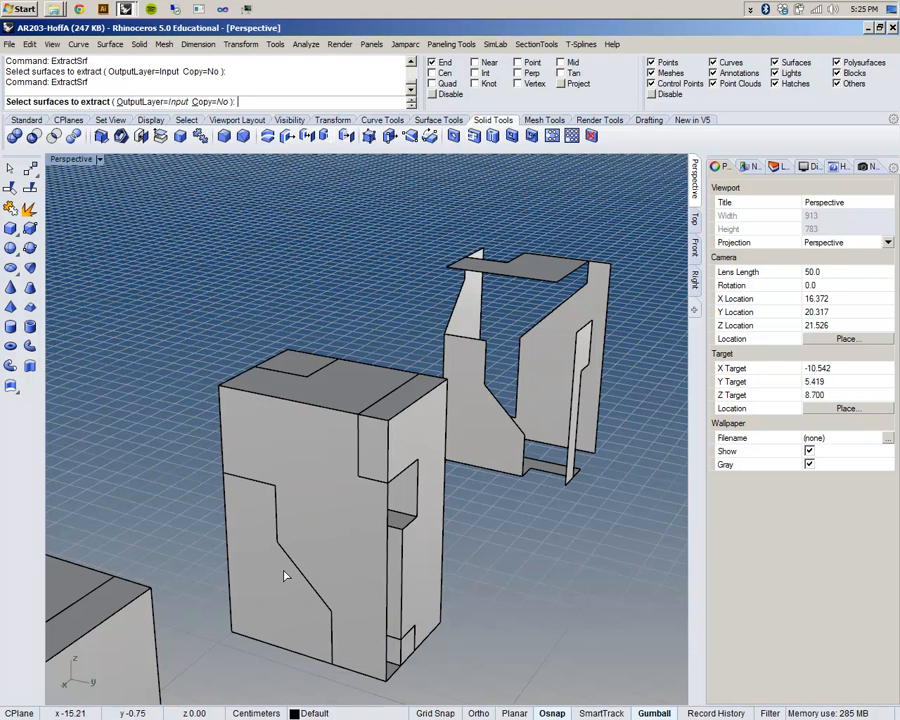
{"action": "key", "text": "Escape"}
Step: Try deleting the loose surface on the lower part of the opened block's side, and undo the deletion
{"action": "left_click", "coordinate": [303, 572]}
{"action": "left_click", "coordinate": [293, 632]}
{"action": "key", "text": "Delete"}
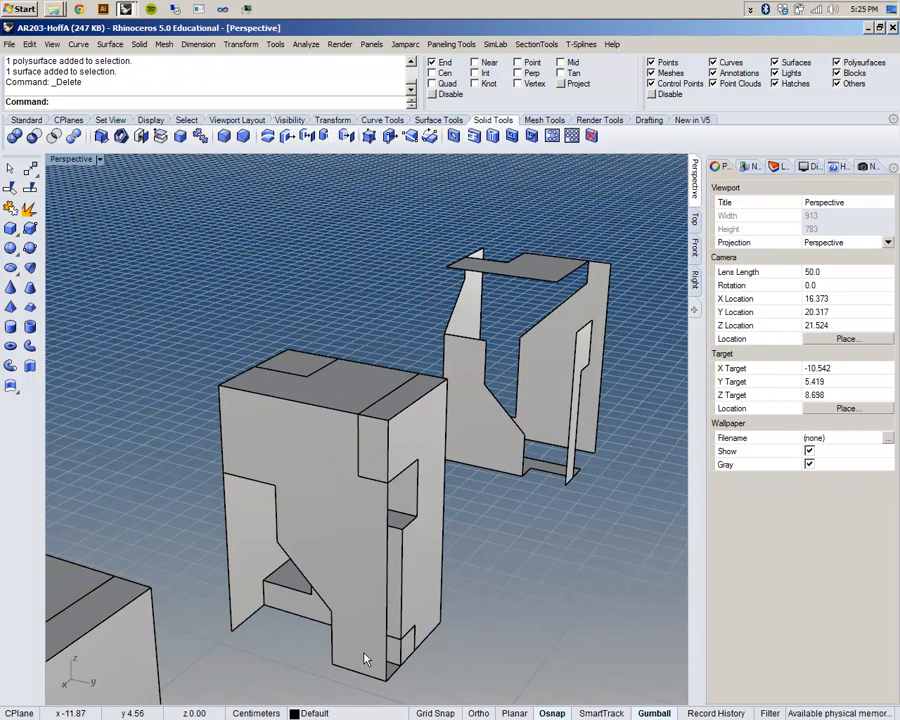
{"action": "key", "text": "ctrl+z"}
Step: Extract the small rectangular face near the block's upper corner beside the notched side, and delete it
{"action": "left_click", "coordinate": [362, 458]}
{"action": "left_click", "coordinate": [607, 617]}
{"action": "key", "text": "Return"}
{"action": "left_click", "coordinate": [366, 455]}
{"action": "key", "text": "Return"}
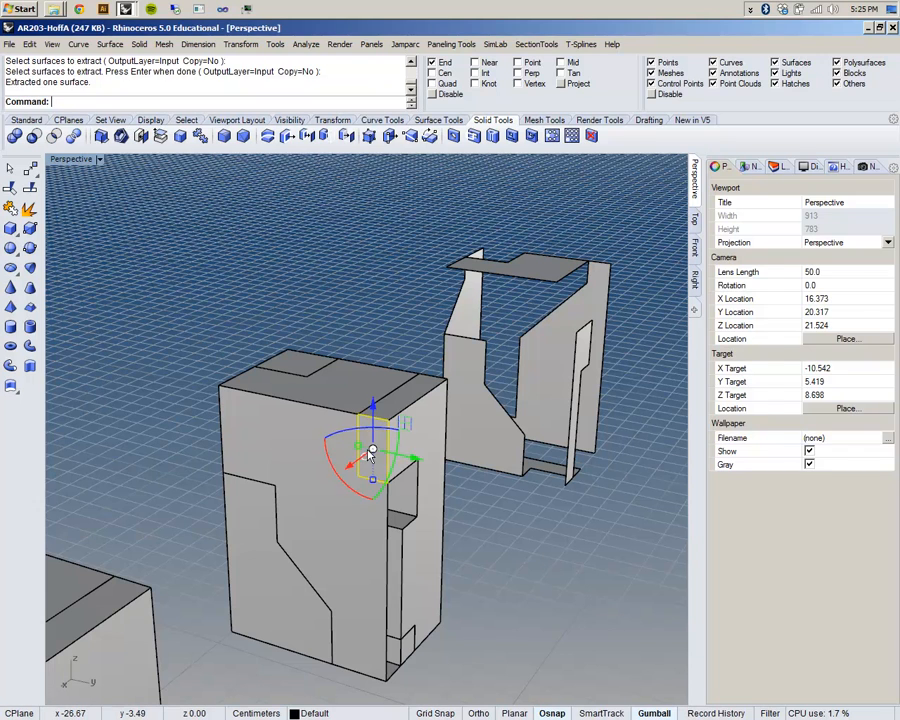
{"action": "key", "text": "Delete"}
Step: Extract the small four-sided corner face on top of the opened block and delete it
{"action": "right_click_drag", "start_coordinate": [688, 637], "coordinate": [435, 351]}
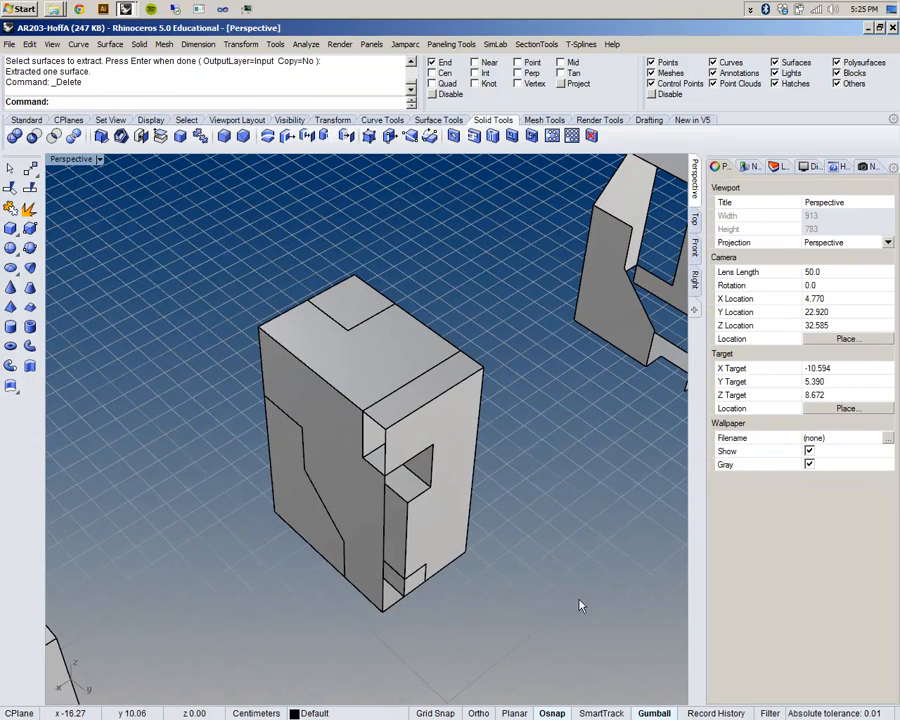
{"action": "key", "text": "Return"}
{"action": "left_click", "coordinate": [350, 306]}
{"action": "key", "text": "Return"}
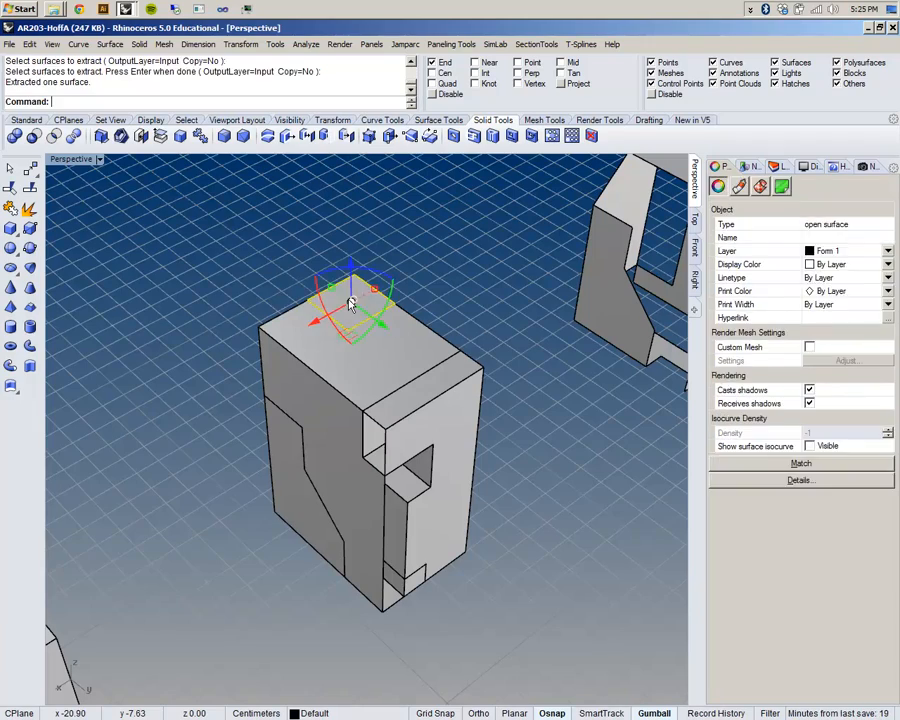
{"action": "key", "text": "Delete"}
Step: Extract the upper side face with the slanted lower edge from the opened block and delete it
{"action": "right_click_drag", "start_coordinate": [470, 519], "coordinate": [435, 328]}
{"action": "right_click_drag", "start_coordinate": [577, 488], "coordinate": [283, 567]}
{"action": "scroll", "coordinate": [283, 567], "scroll_direction": "up", "scroll_amount": 6}
{"action": "right_click_drag", "start_coordinate": [223, 552], "coordinate": [273, 572]}
{"action": "scroll", "coordinate": [275, 566], "scroll_direction": "down", "scroll_amount": 20}
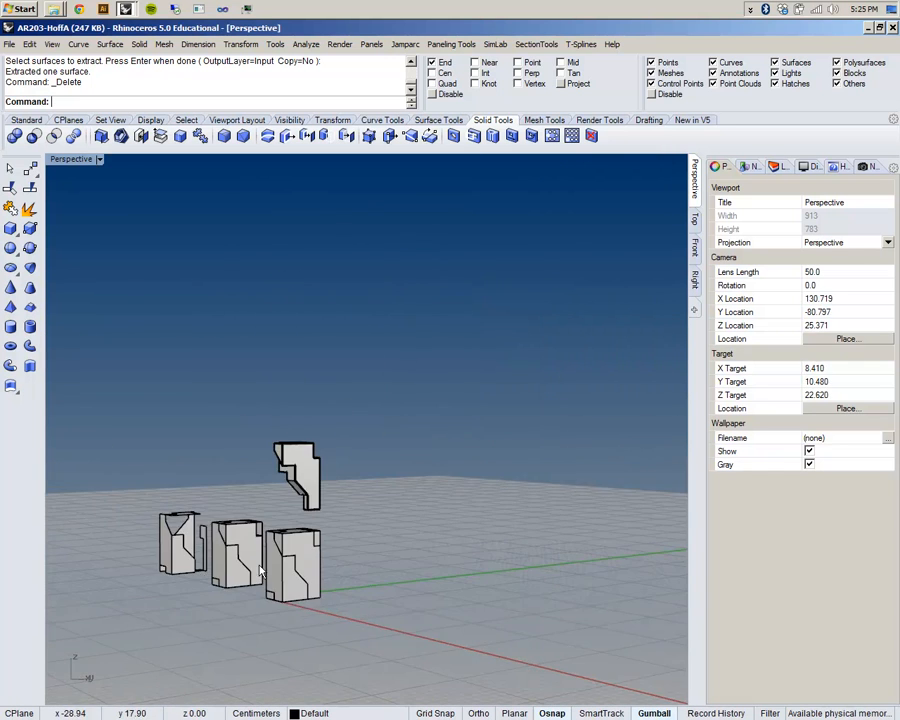
{"action": "scroll", "coordinate": [205, 548], "scroll_direction": "up", "scroll_amount": 18}
{"action": "key", "text": "Return"}
{"action": "left_click", "coordinate": [565, 332]}
{"action": "key", "text": "Return"}
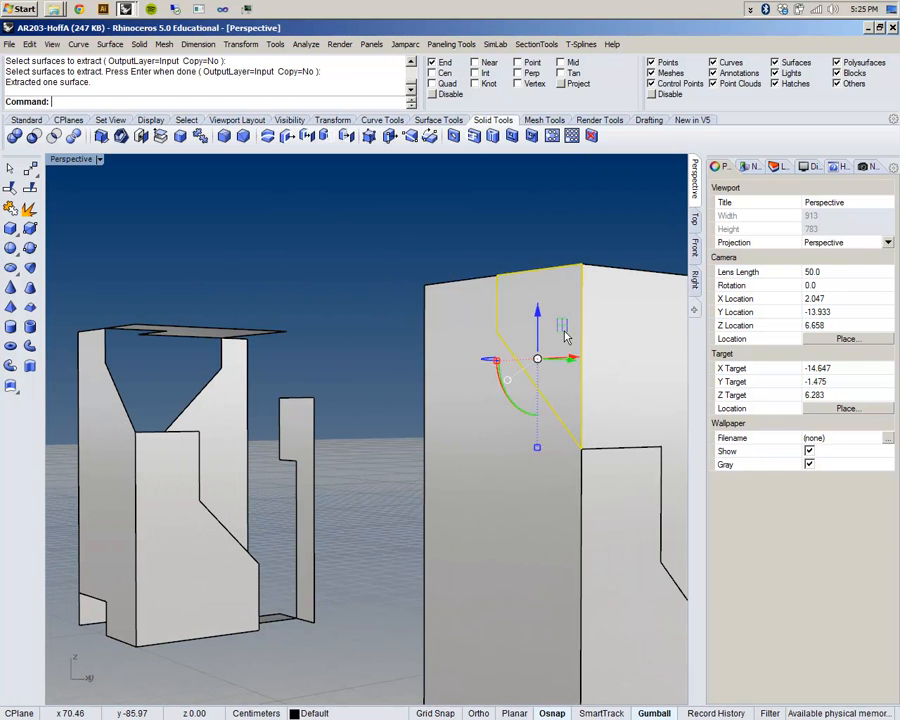
{"action": "key", "text": "Delete"}
Step: Extract the small rectangular face at the opened block's lower corner and delete it
{"action": "scroll", "coordinate": [492, 474], "scroll_direction": "down", "scroll_amount": 6}
{"action": "key", "text": "Return"}
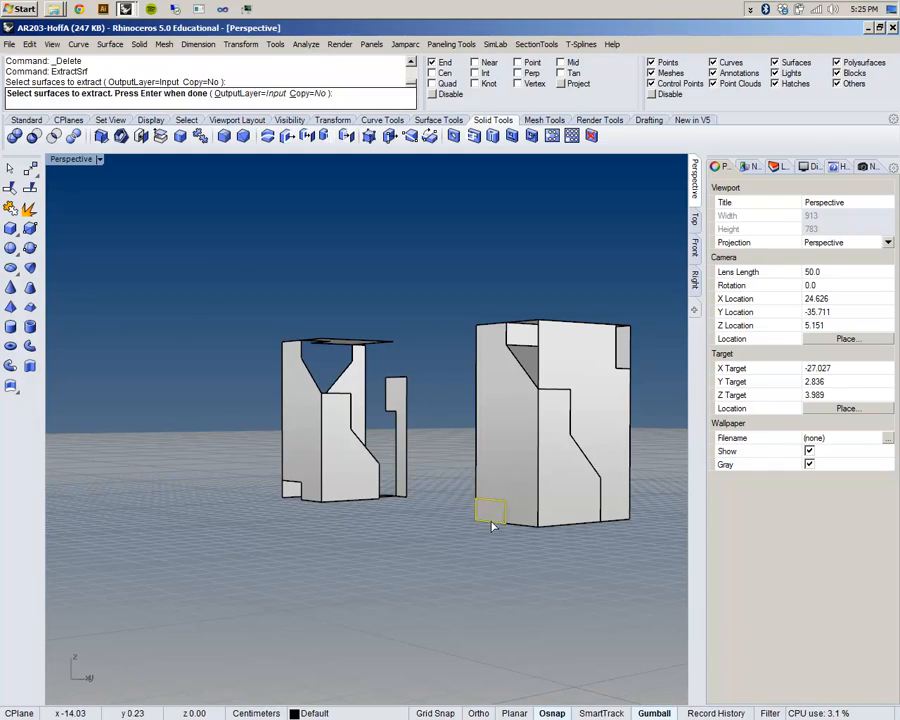
{"action": "left_click", "coordinate": [492, 518]}
{"action": "key", "text": "Return"}
{"action": "key", "text": "Delete"}
Step: Hide the six extracted surfaces that stand apart from the opened block
{"action": "right_click_drag", "start_coordinate": [543, 521], "coordinate": [366, 539]}
{"action": "scroll", "coordinate": [424, 520], "scroll_direction": "down", "scroll_amount": 4}
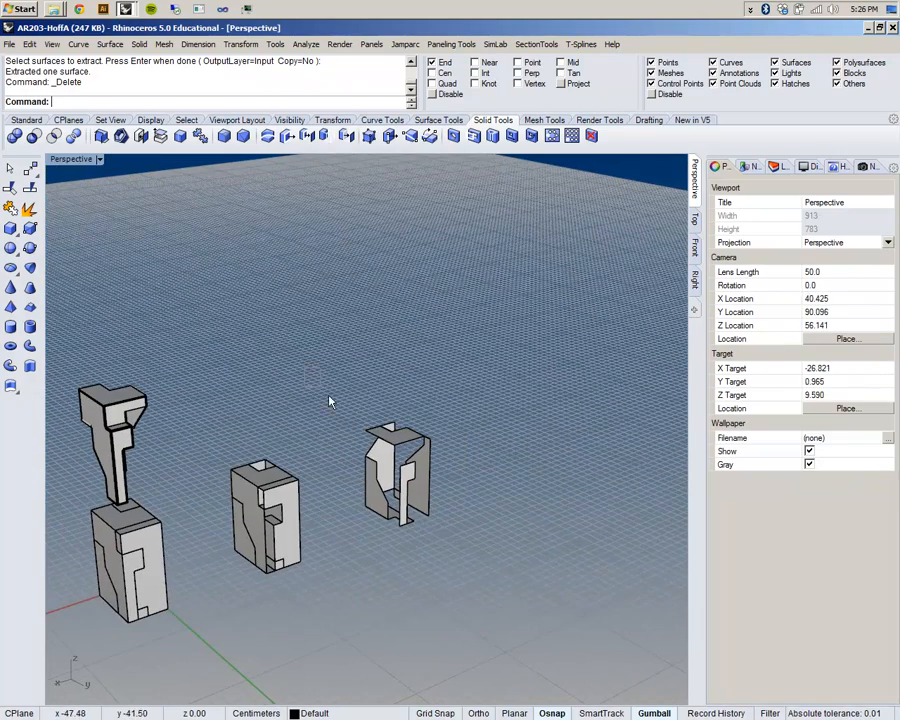
{"action": "left_click_drag", "start_coordinate": [456, 568], "coordinate": [461, 554]}
{"action": "key", "text": "ctrl+h"}
Step: Explode all polysurfaces of the opened block into individual surfaces and check the command's report
{"action": "right_click_drag", "start_coordinate": [461, 552], "coordinate": [303, 573]}
{"action": "scroll", "coordinate": [264, 444], "scroll_direction": "up", "scroll_amount": 10}
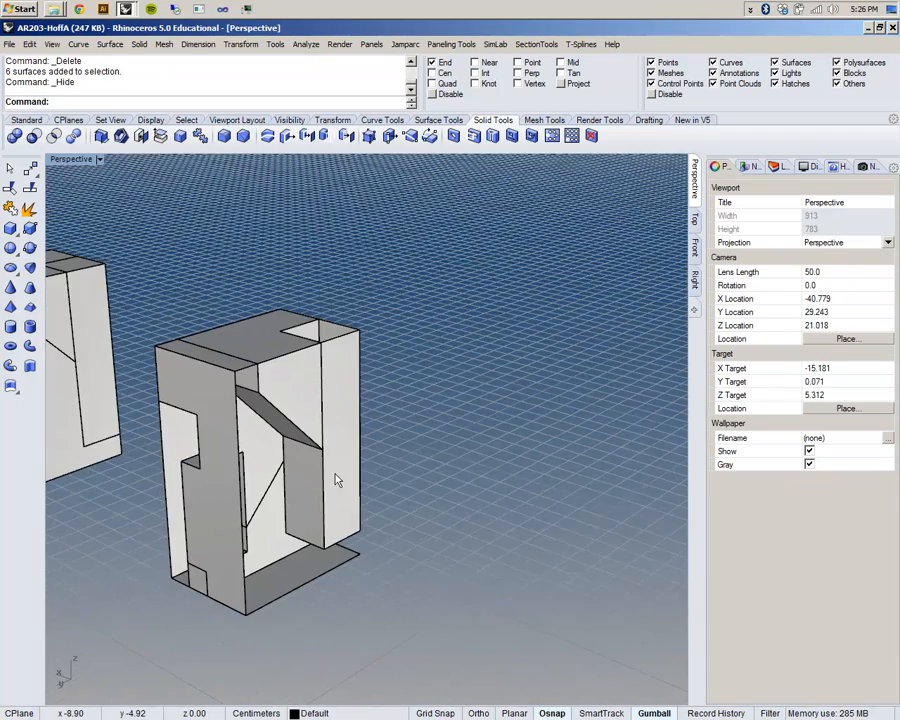
{"action": "scroll", "coordinate": [365, 480], "scroll_direction": "up", "scroll_amount": 6}
{"action": "right_click_drag", "start_coordinate": [371, 431], "coordinate": [50, 520]}
{"action": "right_click_drag", "start_coordinate": [101, 556], "coordinate": [312, 496], "text": "shift"}
{"action": "scroll", "coordinate": [432, 406], "scroll_direction": "down", "scroll_amount": 6}
{"action": "right_click_drag", "start_coordinate": [395, 450], "coordinate": [467, 420]}
{"action": "left_click_drag", "start_coordinate": [215, 211], "coordinate": [546, 647]}
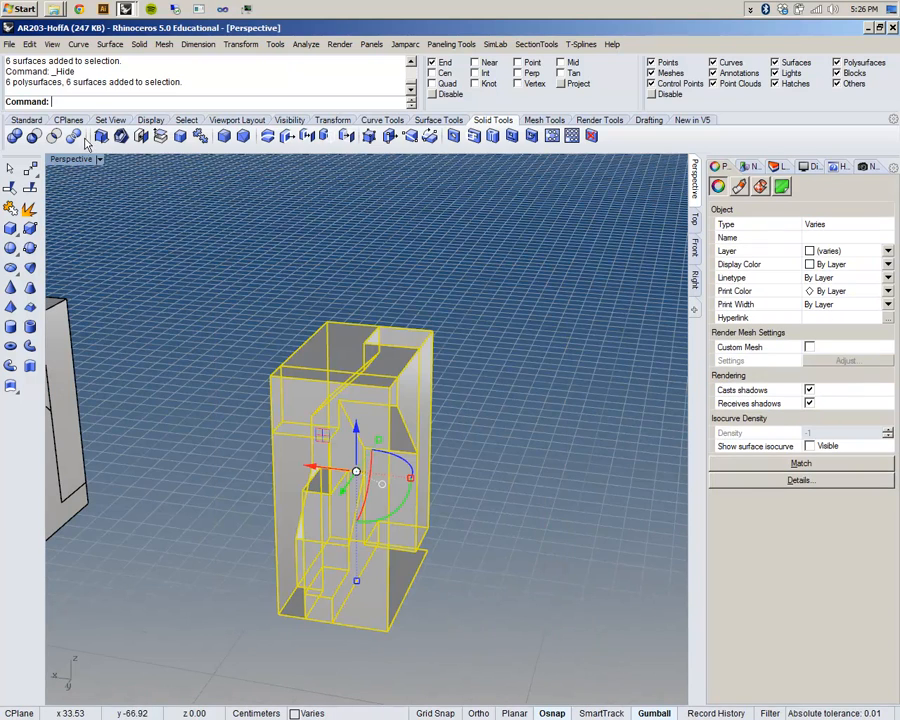
{"action": "left_click", "coordinate": [30, 44]}
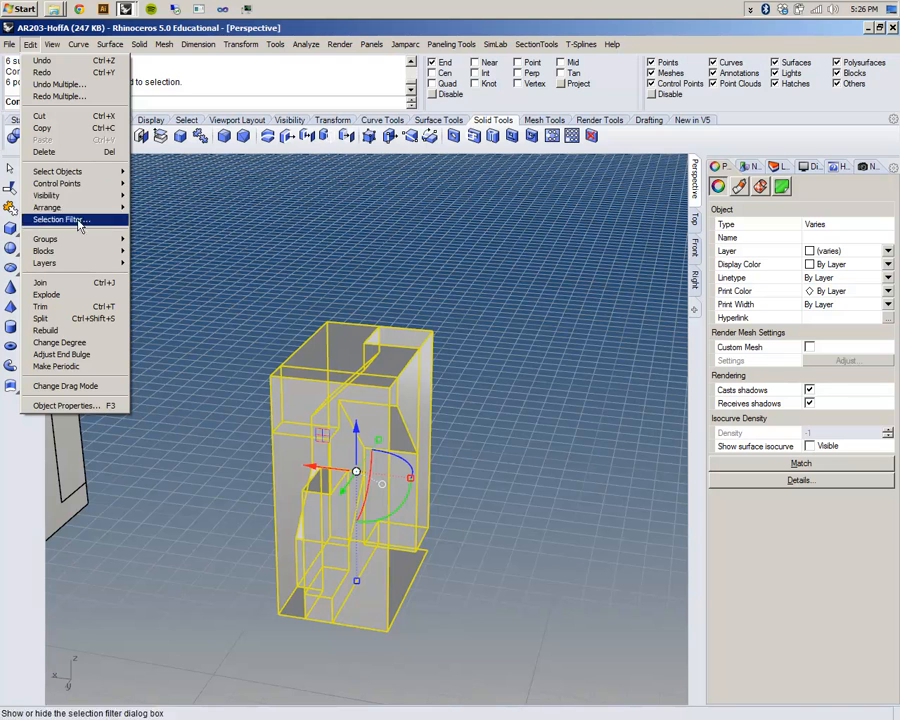
{"action": "left_click", "coordinate": [85, 294]}
{"action": "left_click_drag", "start_coordinate": [155, 84], "coordinate": [44, 84]}
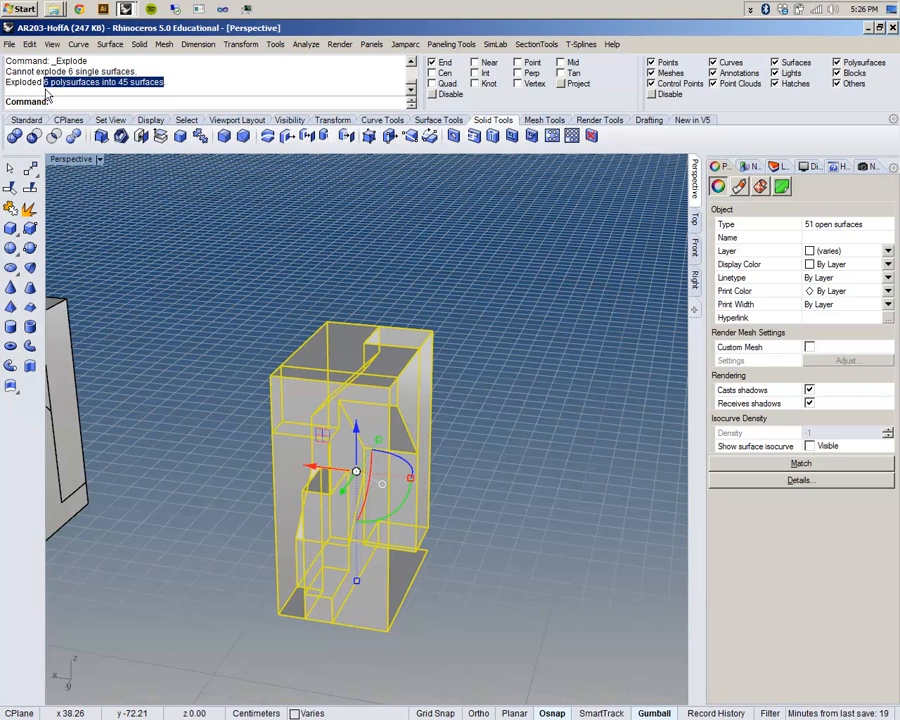
Step: Select all duplicate objects in the model and delete the duplicate surfaces
{"action": "left_click", "coordinate": [310, 300]}
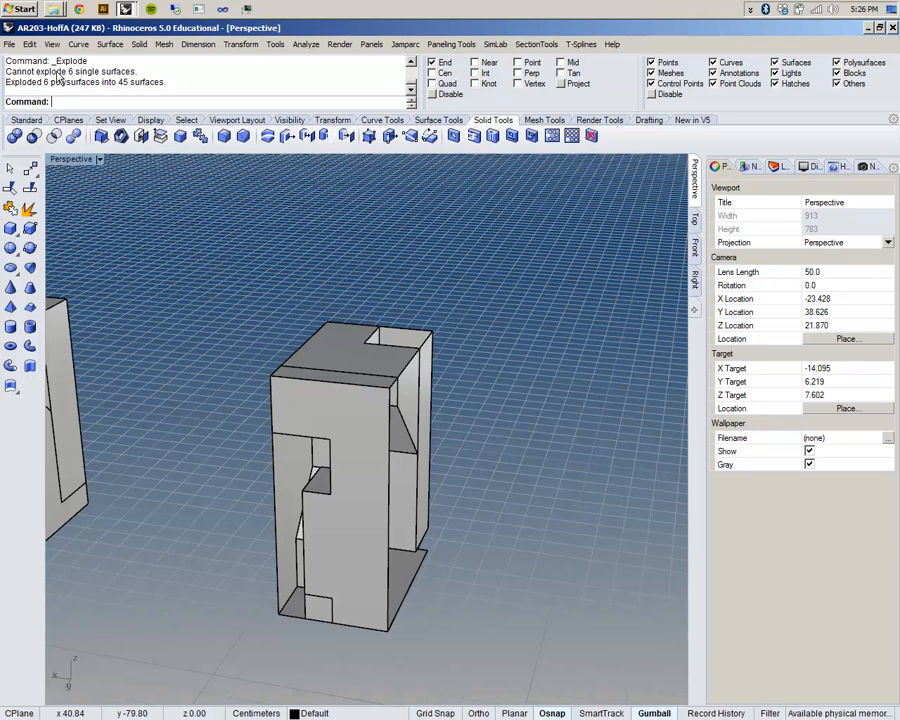
{"action": "left_click", "coordinate": [33, 45]}
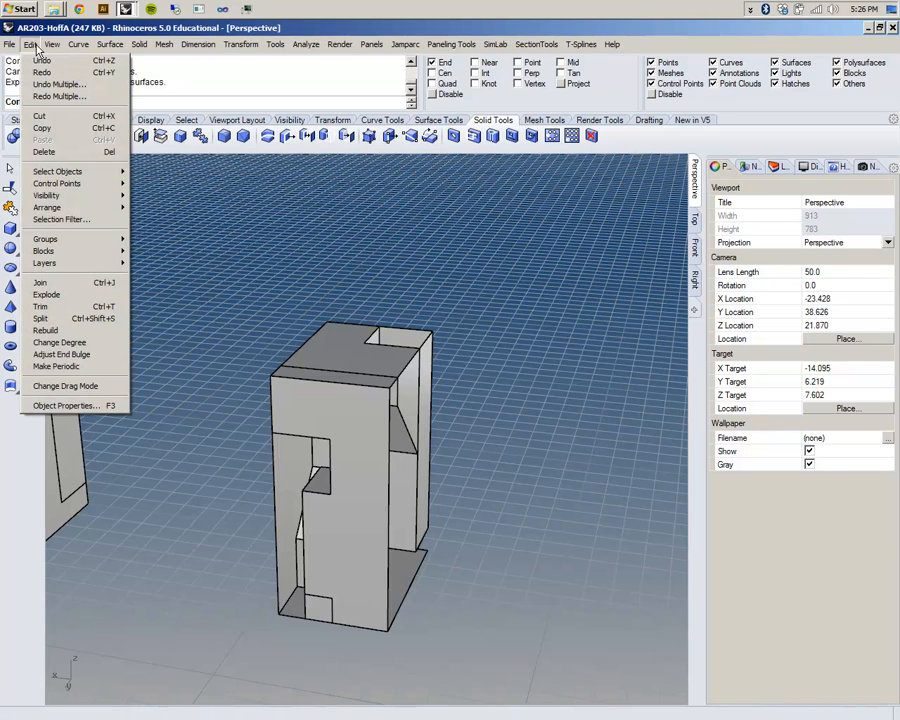
{"action": "mouse_move", "coordinate": [76, 177]}
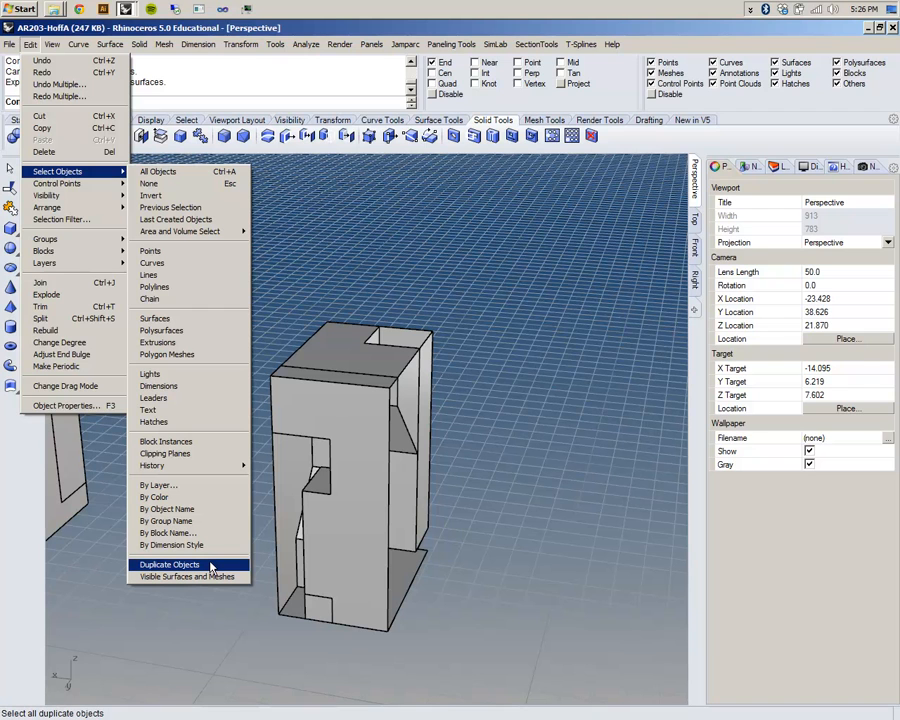
{"action": "left_click", "coordinate": [170, 565]}
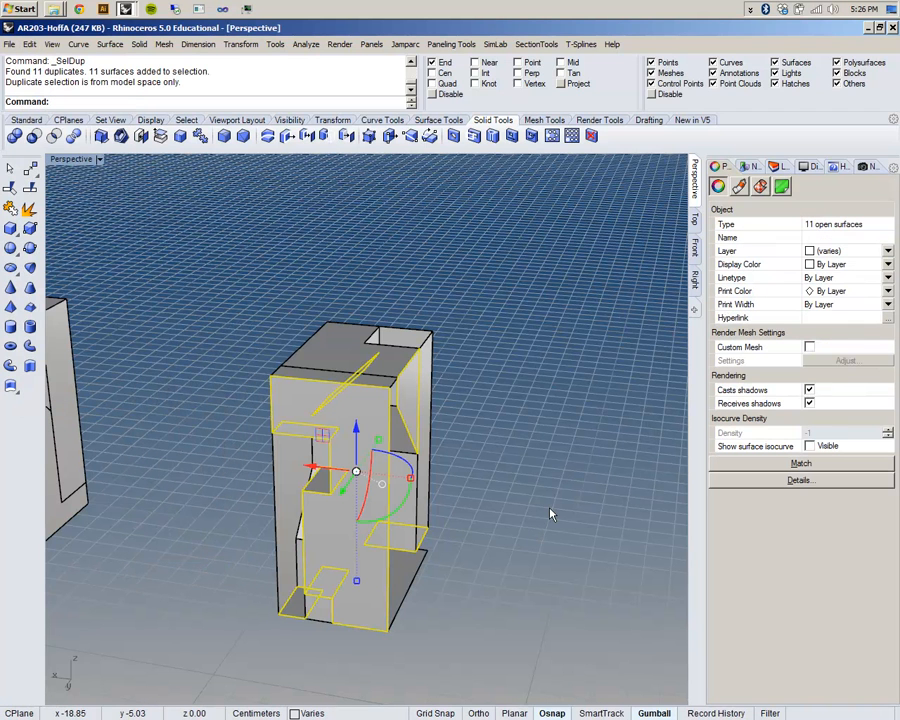
{"action": "right_click_drag", "start_coordinate": [550, 506], "coordinate": [509, 521]}
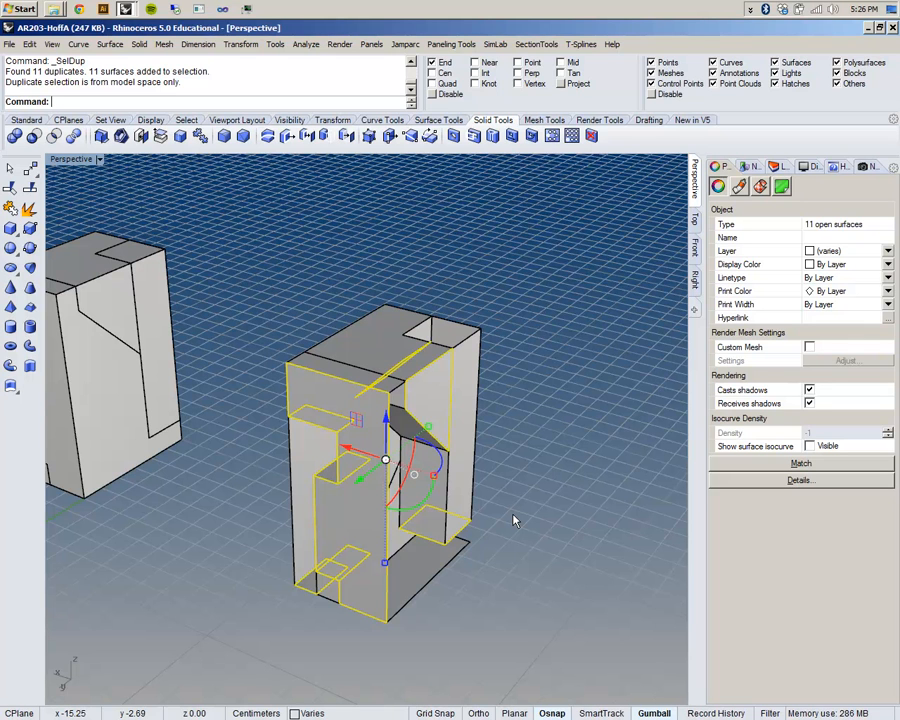
{"action": "key", "text": "Delete"}
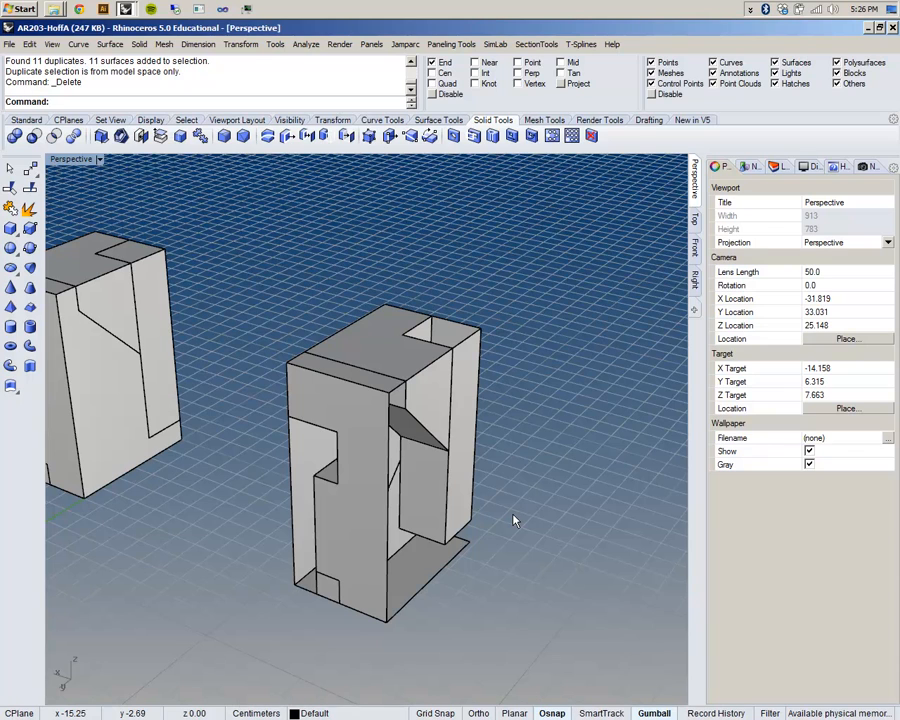
Step: Check the exploded block's inner and top surfaces by selecting single ones and viewing the block from several sides
{"action": "right_click_drag", "start_coordinate": [524, 472], "coordinate": [451, 597]}
{"action": "left_click", "coordinate": [451, 597]}
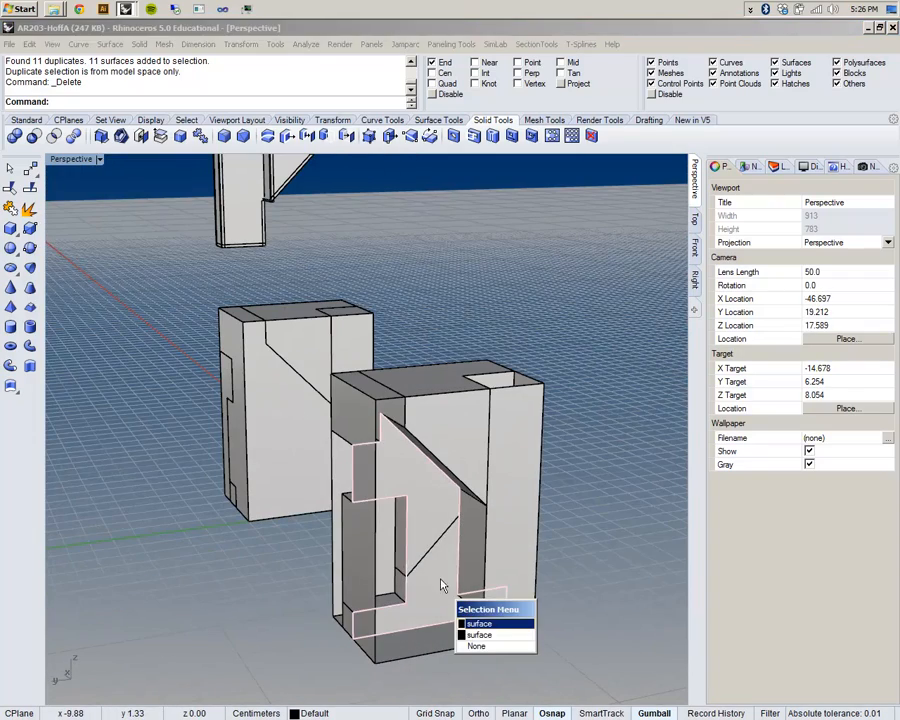
{"action": "left_click", "coordinate": [468, 631]}
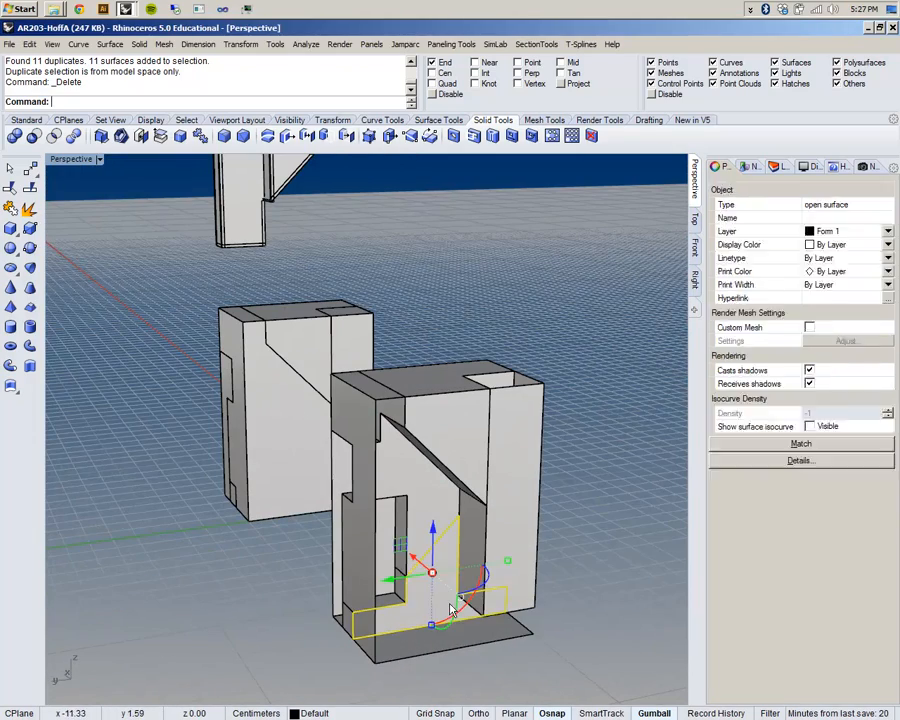
{"action": "left_click", "coordinate": [515, 535]}
{"action": "key", "text": "Escape"}
{"action": "right_click_drag", "start_coordinate": [502, 438], "coordinate": [533, 494]}
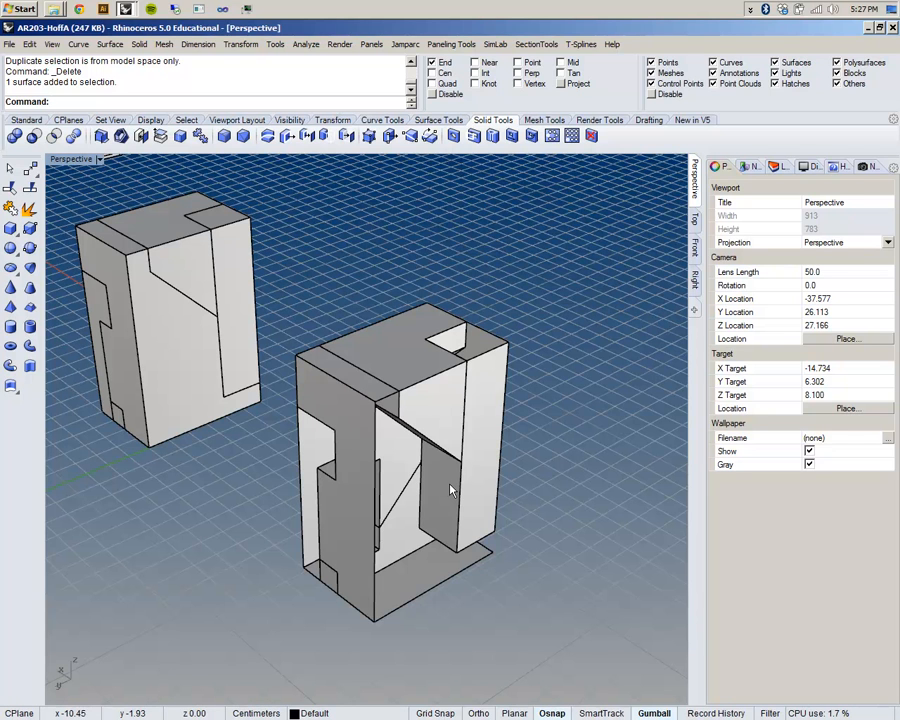
{"action": "left_click", "coordinate": [437, 412], "text": "ctrl+shift"}
{"action": "left_click", "coordinate": [418, 359]}
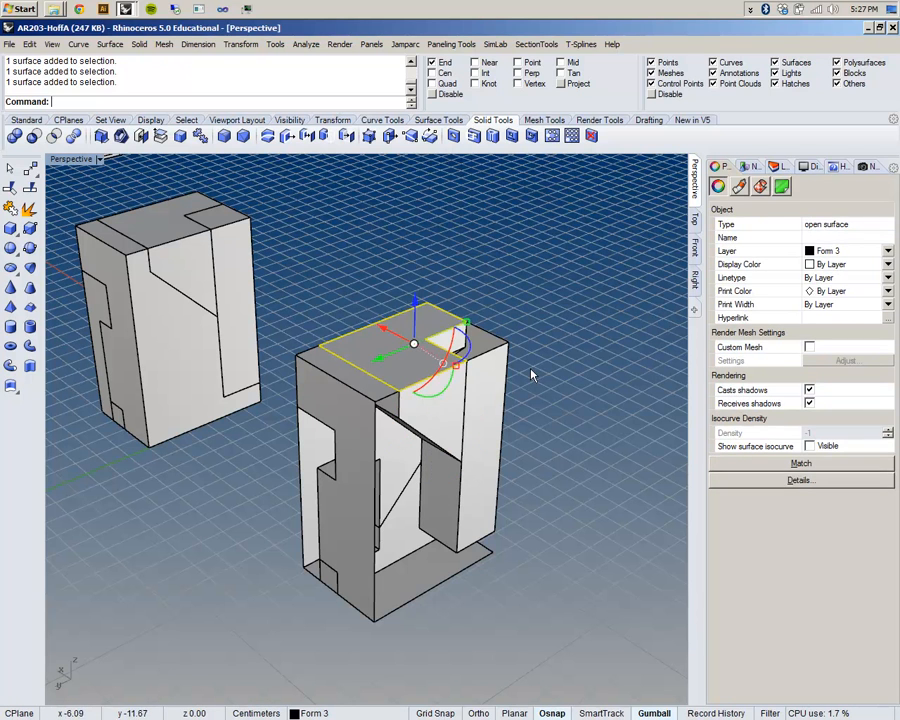
{"action": "left_click", "coordinate": [525, 387]}
{"action": "scroll", "coordinate": [456, 375], "scroll_direction": "up", "scroll_amount": 6}
{"action": "right_click_drag", "start_coordinate": [408, 485], "coordinate": [315, 454]}
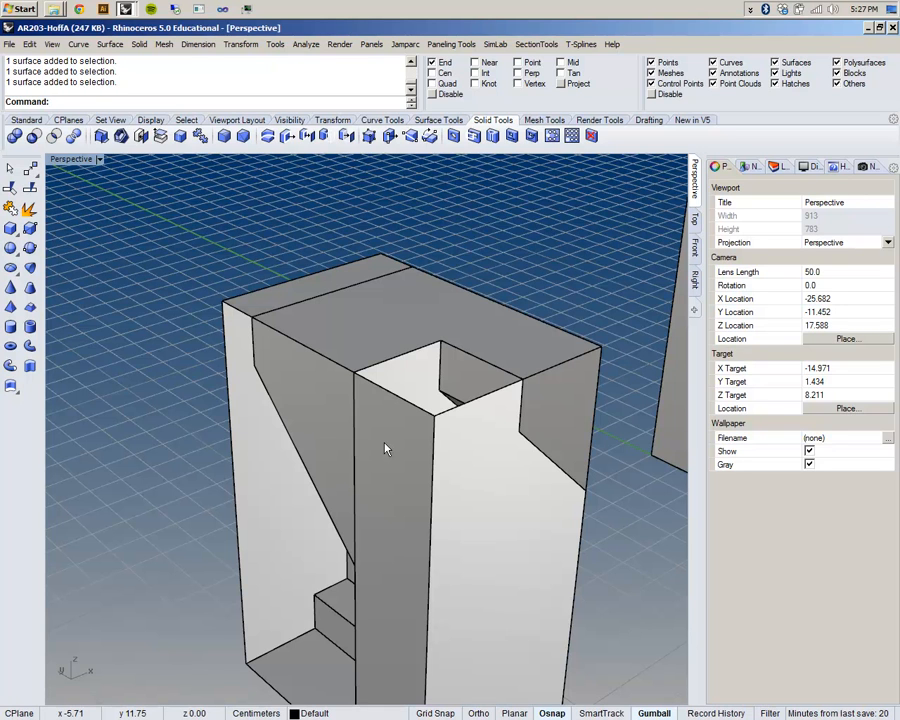
Step: Set the Perspective viewport to the Ghosted display mode
{"action": "left_click", "coordinate": [100, 159]}
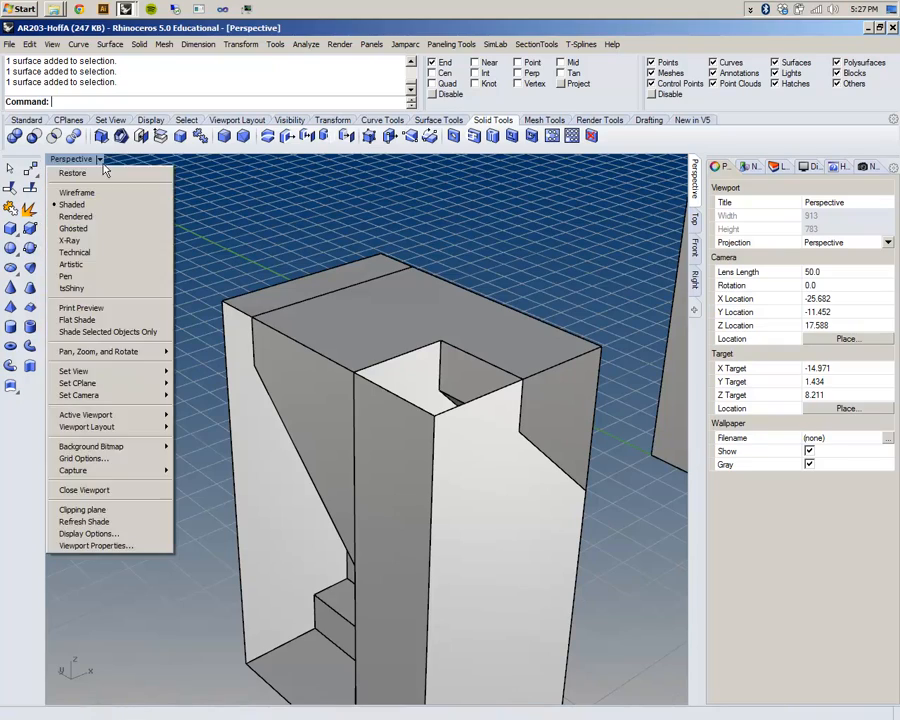
{"action": "left_click", "coordinate": [110, 228]}
{"action": "right_click_drag", "start_coordinate": [300, 366], "coordinate": [472, 390]}
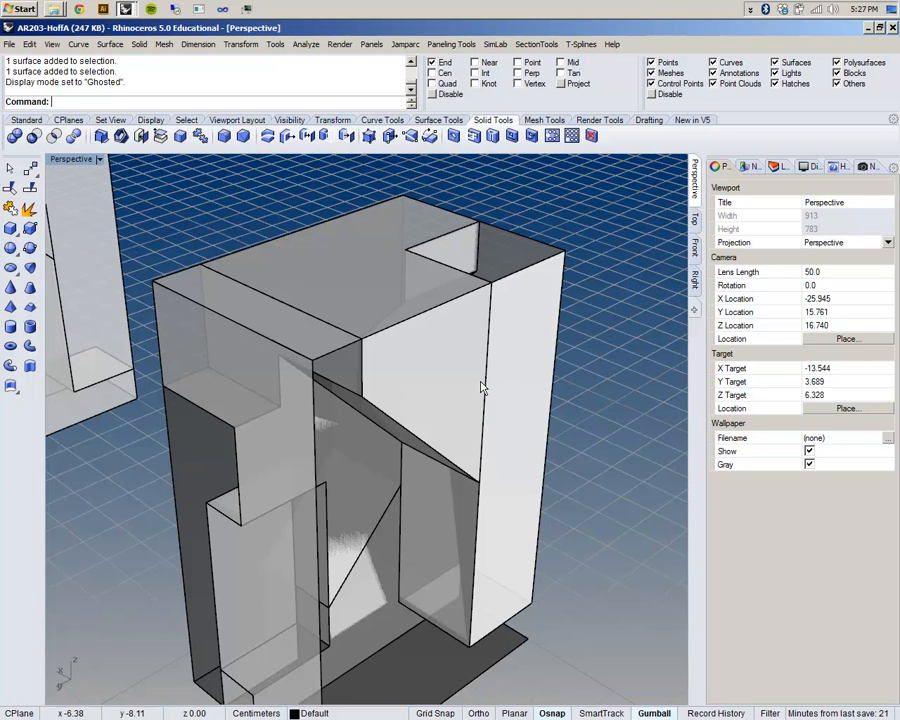
Step: Turn off the layers Form 1, Form 2 and Form 3
{"action": "left_click", "coordinate": [774, 167]}
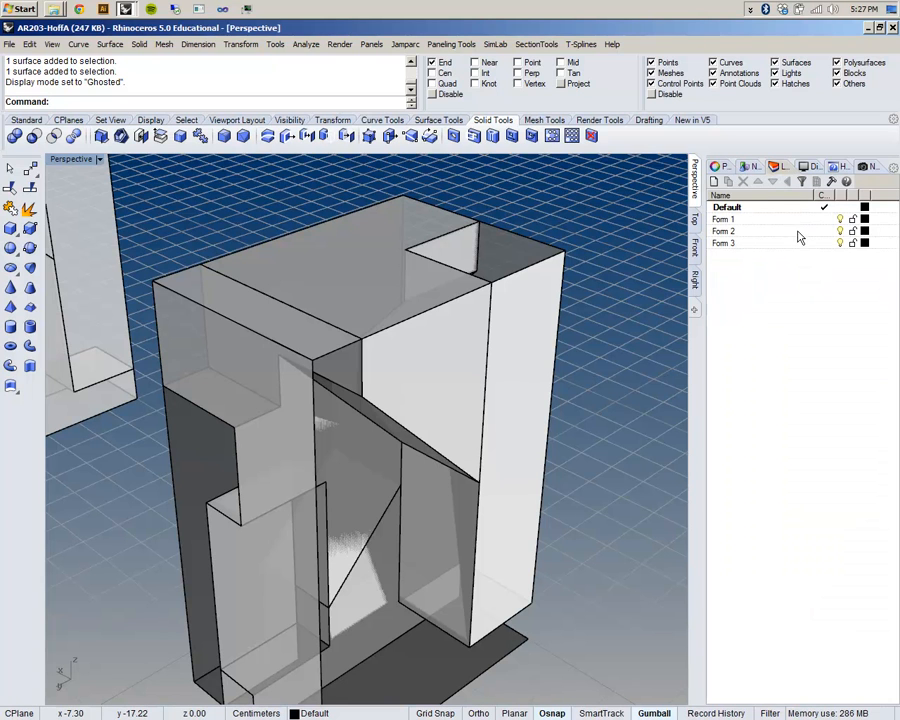
{"action": "left_click", "coordinate": [800, 220]}
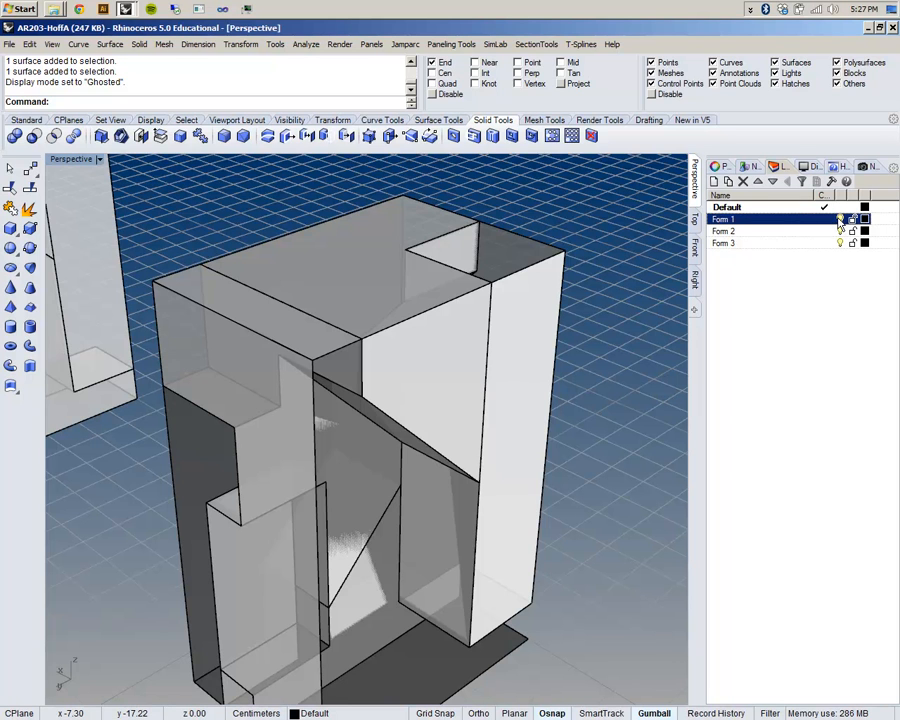
{"action": "left_click", "coordinate": [841, 220]}
{"action": "left_click", "coordinate": [841, 231]}
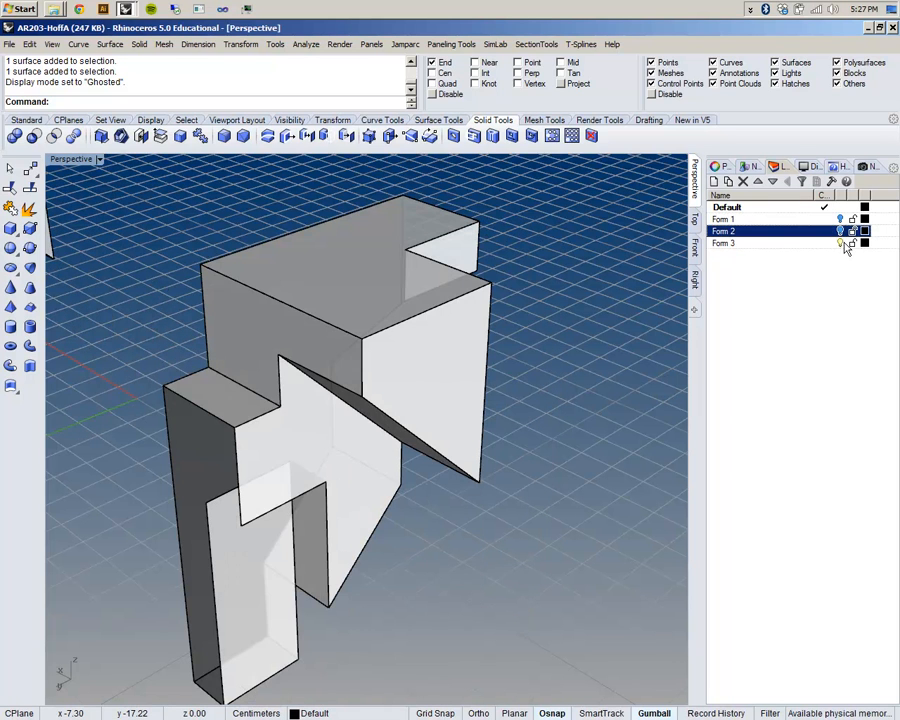
{"action": "left_click", "coordinate": [841, 243]}
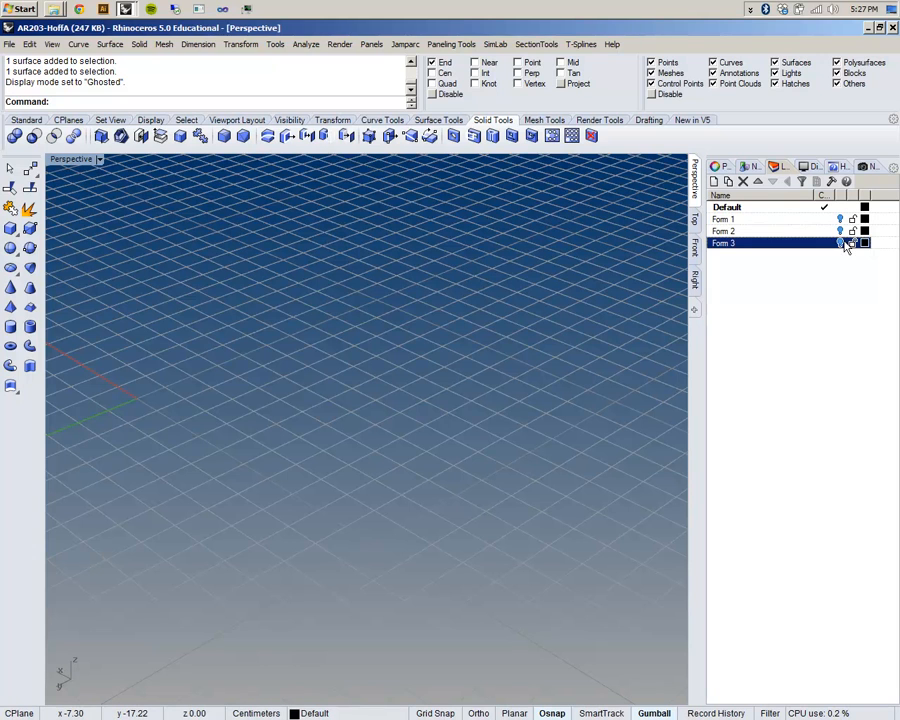
Step: Create a new layer named Single Form
{"action": "left_click", "coordinate": [714, 181]}
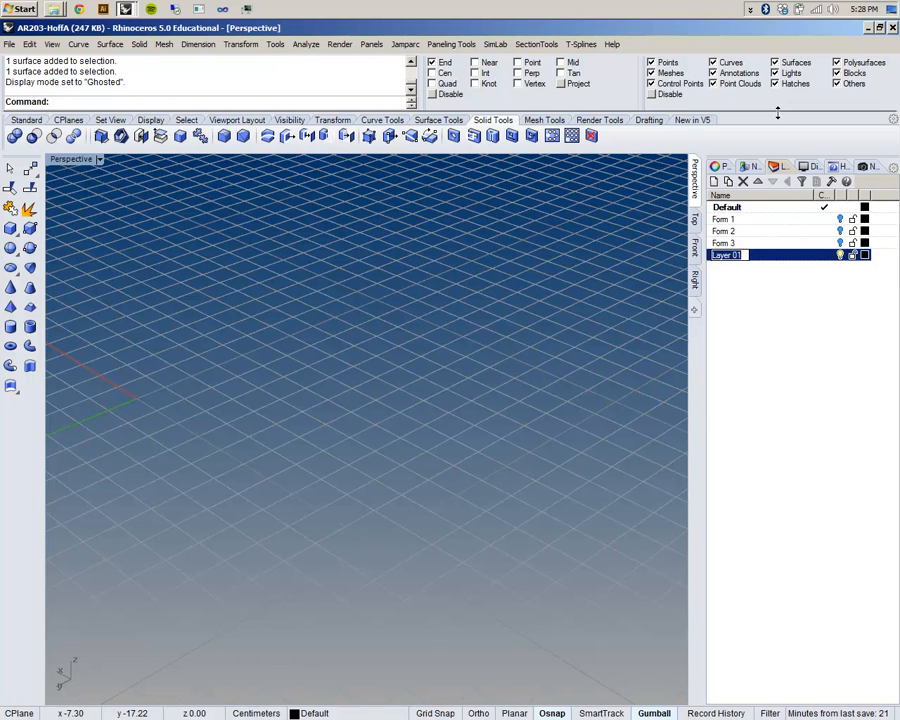
{"action": "type", "text": "Single Form"}
{"action": "key", "text": "Return"}
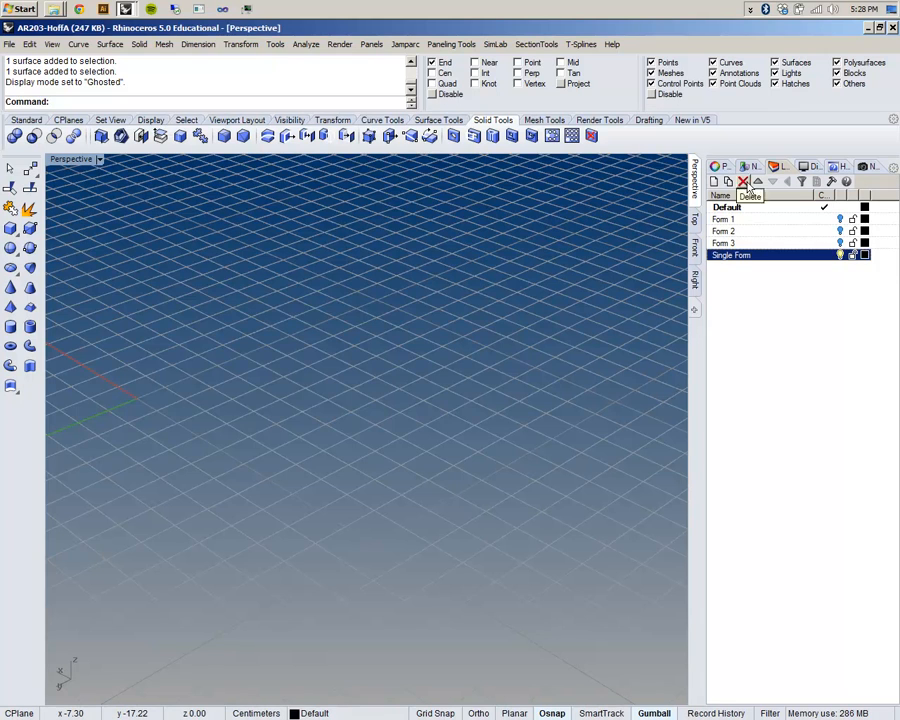
Step: Turn the layers Form 3, Form 2 and Form 1 back on
{"action": "left_click", "coordinate": [840, 243]}
{"action": "left_click", "coordinate": [840, 231]}
{"action": "left_click", "coordinate": [840, 219]}
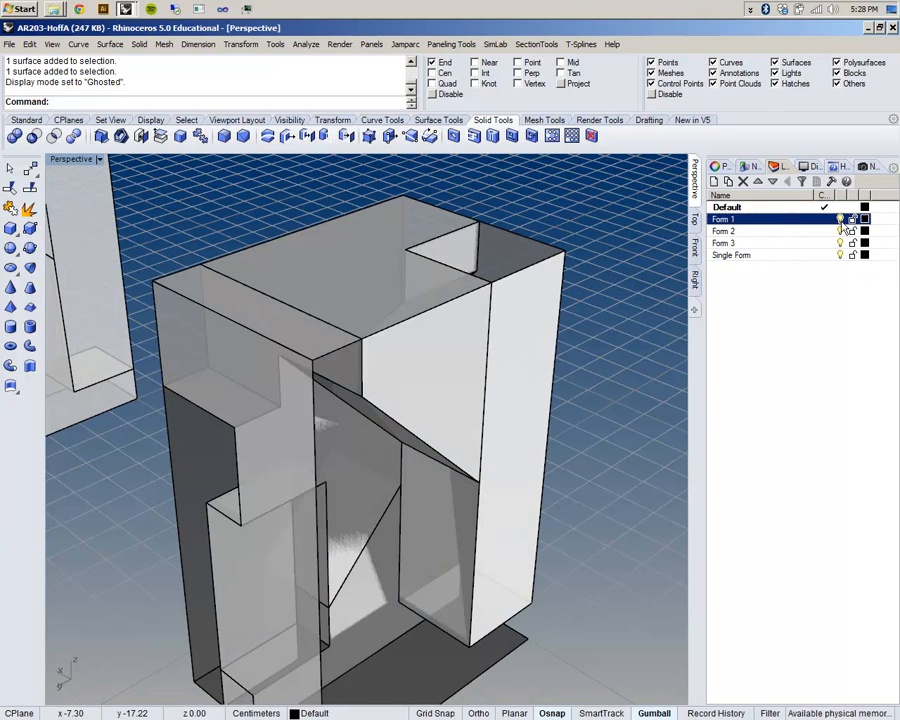
{"action": "right_click_drag", "start_coordinate": [587, 408], "coordinate": [608, 186]}
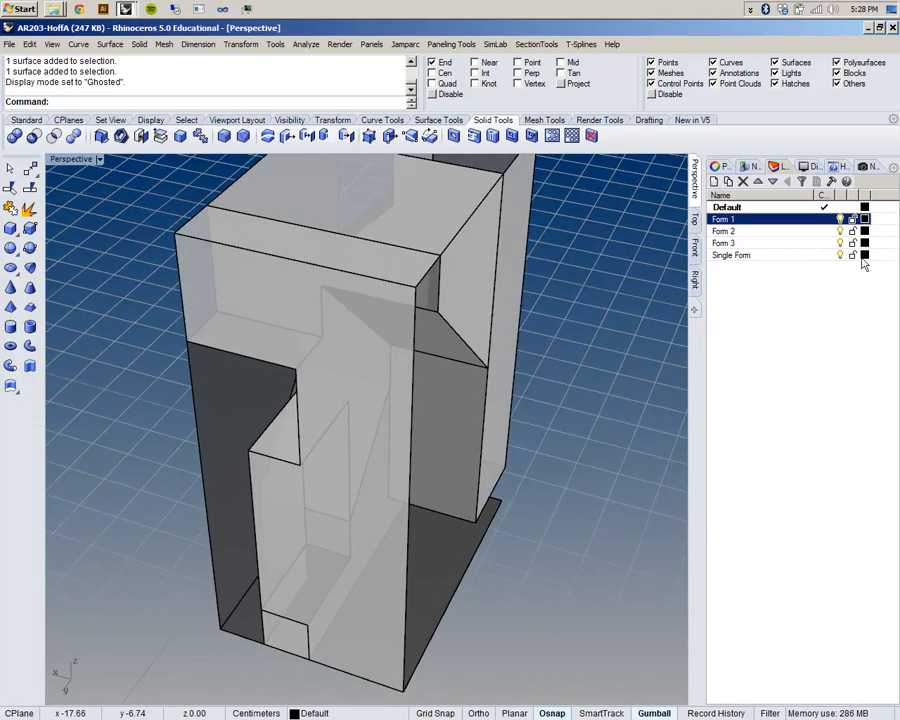
Step: Set the Single Form layer's colour to red
{"action": "left_click", "coordinate": [864, 255]}
{"action": "left_click", "coordinate": [475, 323]}
{"action": "left_click", "coordinate": [648, 510]}
Step: Move the opened block's large front surface with the side notches to the Single Form layer and lock that layer
{"action": "right_click_drag", "start_coordinate": [633, 512], "coordinate": [606, 486]}
{"action": "left_click", "coordinate": [371, 392]}
{"action": "right_click_drag", "start_coordinate": [371, 392], "coordinate": [512, 442]}
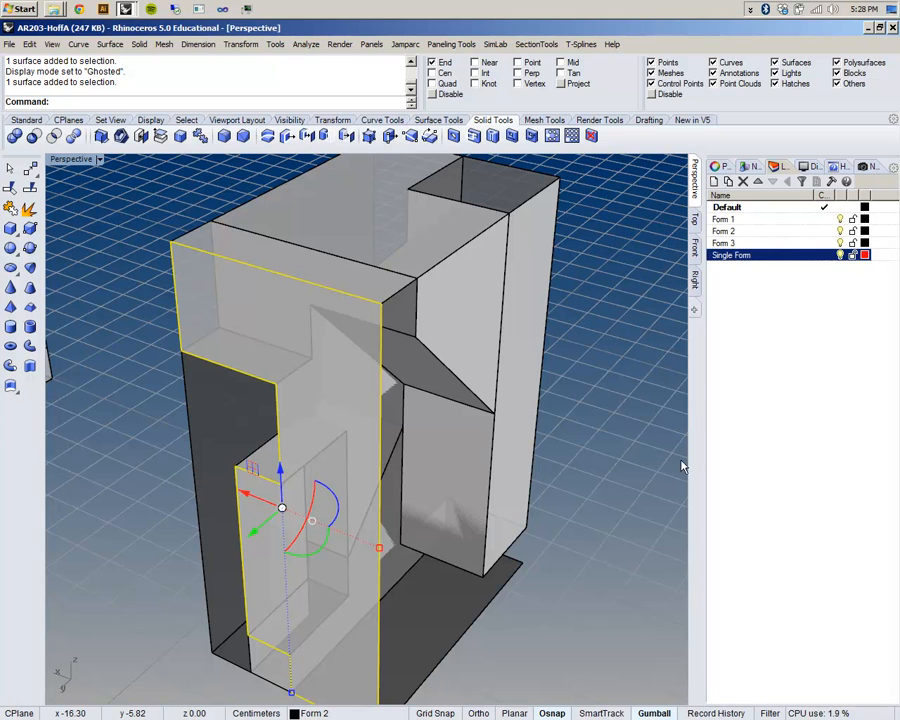
{"action": "right_click", "coordinate": [818, 260]}
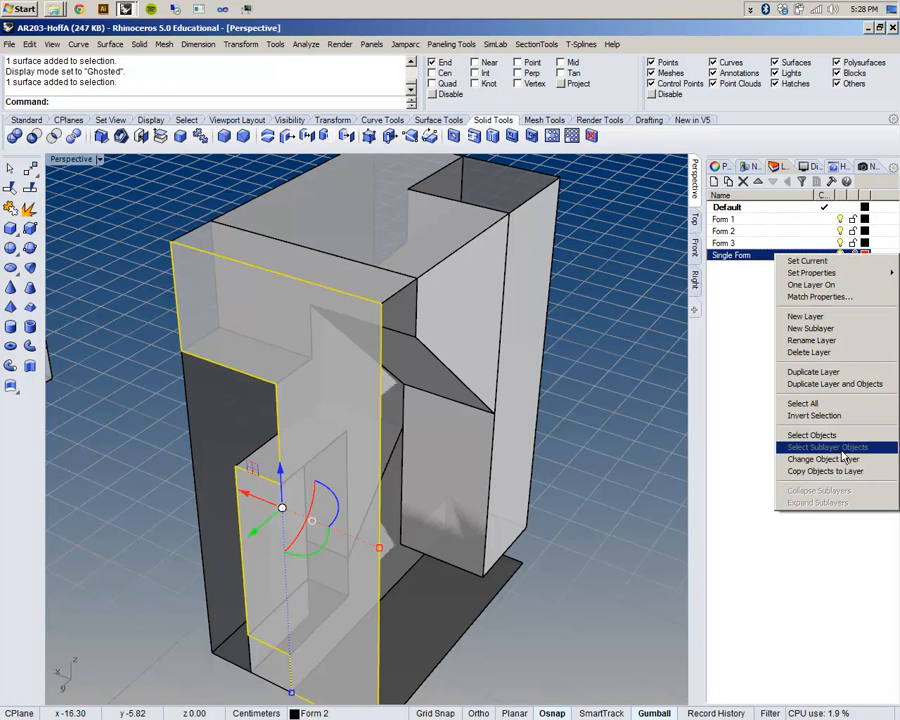
{"action": "left_click", "coordinate": [790, 515]}
{"action": "key", "text": "Escape"}
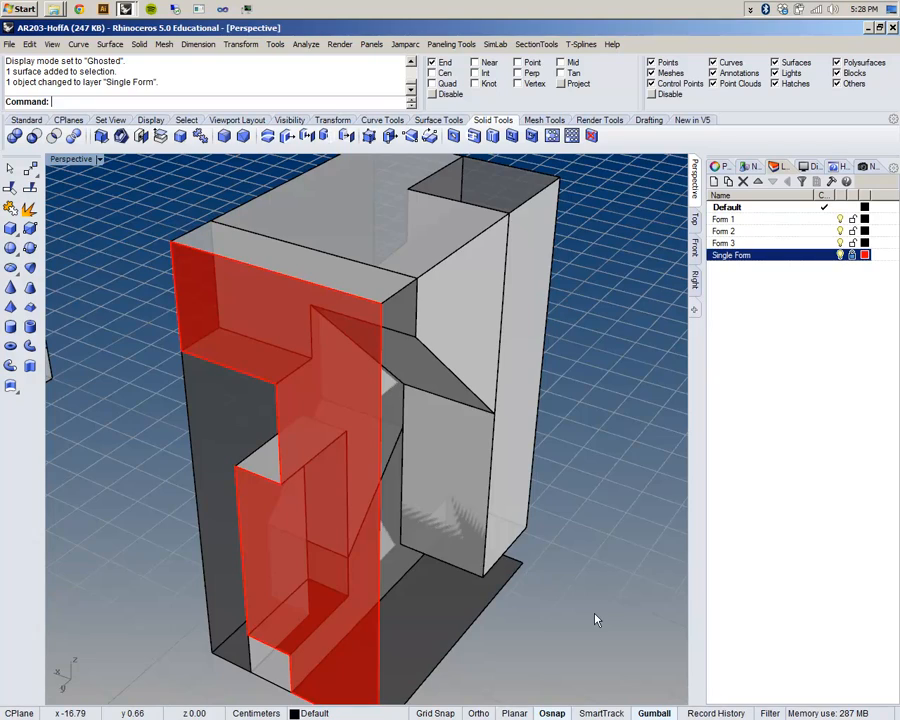
Step: Examine the opened block around the red front surface from several sides to find the adjoining surfaces
{"action": "scroll", "coordinate": [412, 516], "scroll_direction": "up", "scroll_amount": 6}
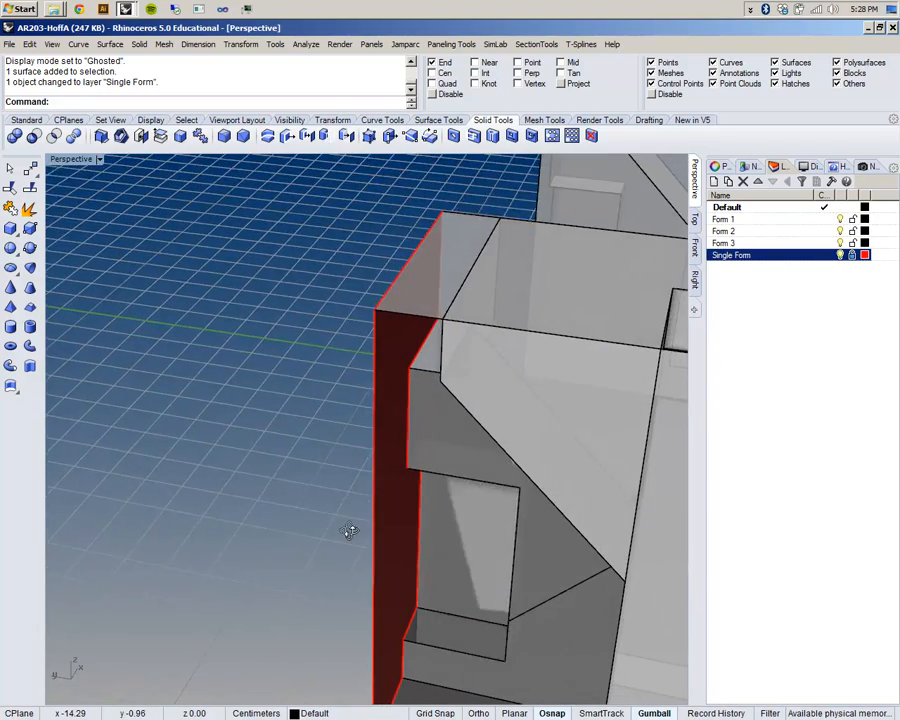
{"action": "scroll", "coordinate": [402, 527], "scroll_direction": "down", "scroll_amount": 3}
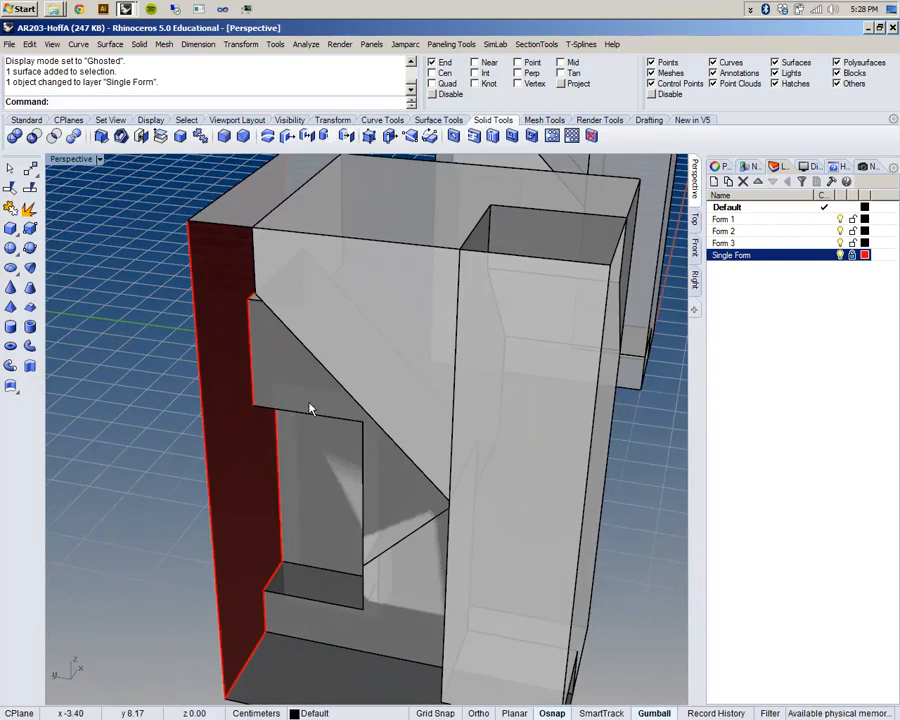
{"action": "scroll", "coordinate": [327, 376], "scroll_direction": "down", "scroll_amount": 2}
{"action": "right_click_drag", "start_coordinate": [327, 376], "coordinate": [380, 304]}
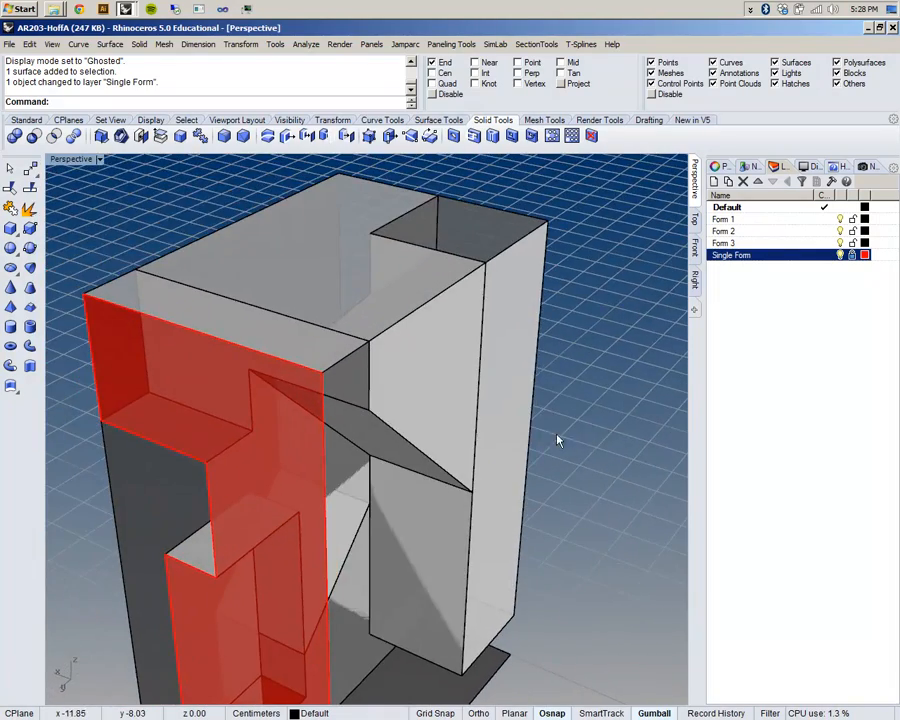
{"action": "scroll", "coordinate": [437, 447], "scroll_direction": "up", "scroll_amount": 3}
{"action": "scroll", "coordinate": [437, 447], "scroll_direction": "down", "scroll_amount": 5}
{"action": "right_click_drag", "start_coordinate": [432, 452], "coordinate": [548, 586]}
{"action": "scroll", "coordinate": [343, 348], "scroll_direction": "up", "scroll_amount": 3}
{"action": "right_click_drag", "start_coordinate": [343, 348], "coordinate": [404, 458], "text": "shift"}
{"action": "scroll", "coordinate": [386, 382], "scroll_direction": "up", "scroll_amount": 4}
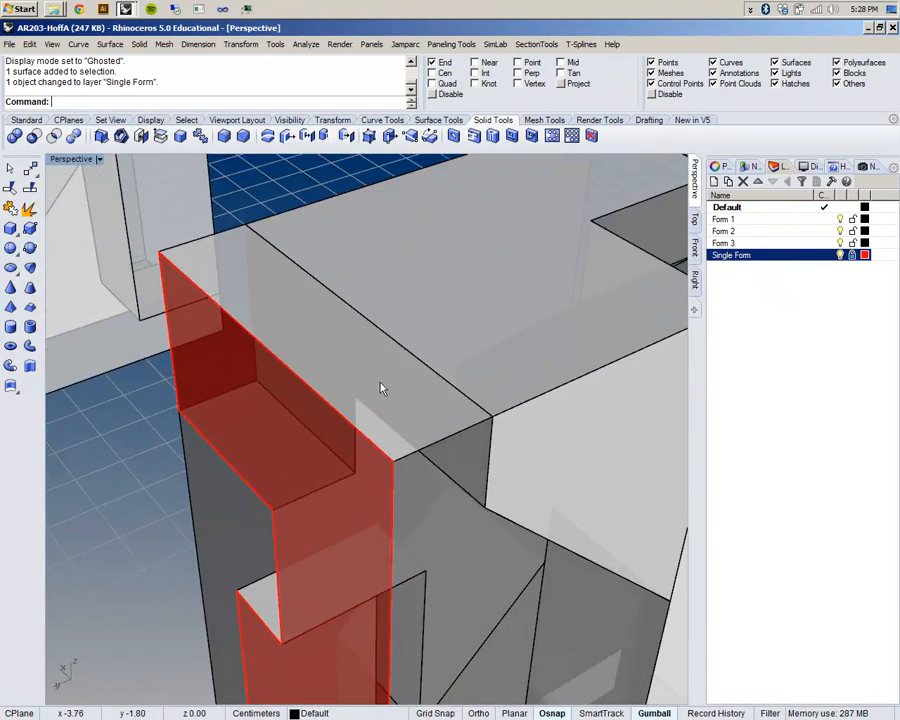
Step: Move the narrow top surface adjoining the red front surface to the Single Form layer
{"action": "scroll", "coordinate": [355, 384], "scroll_direction": "down", "scroll_amount": 5}
{"action": "right_click_drag", "start_coordinate": [355, 384], "coordinate": [323, 337], "text": "shift"}
{"action": "scroll", "coordinate": [330, 422], "scroll_direction": "up", "scroll_amount": 2}
{"action": "left_click", "coordinate": [321, 335], "text": "ctrl+shift"}
{"action": "right_click_drag", "start_coordinate": [488, 354], "coordinate": [470, 458]}
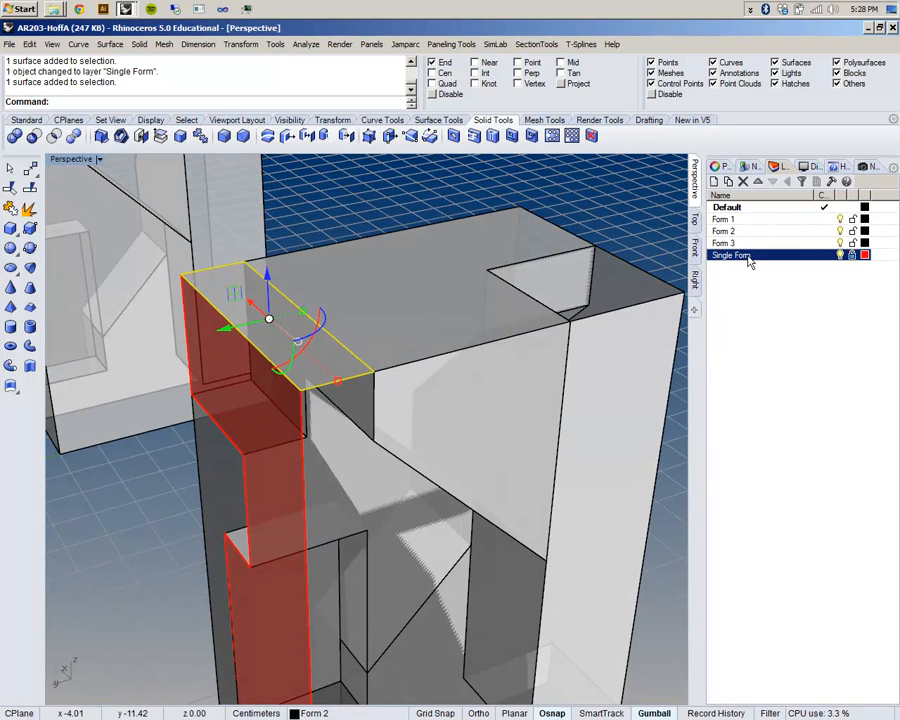
{"action": "right_click", "coordinate": [750, 258]}
{"action": "left_click", "coordinate": [318, 713]}
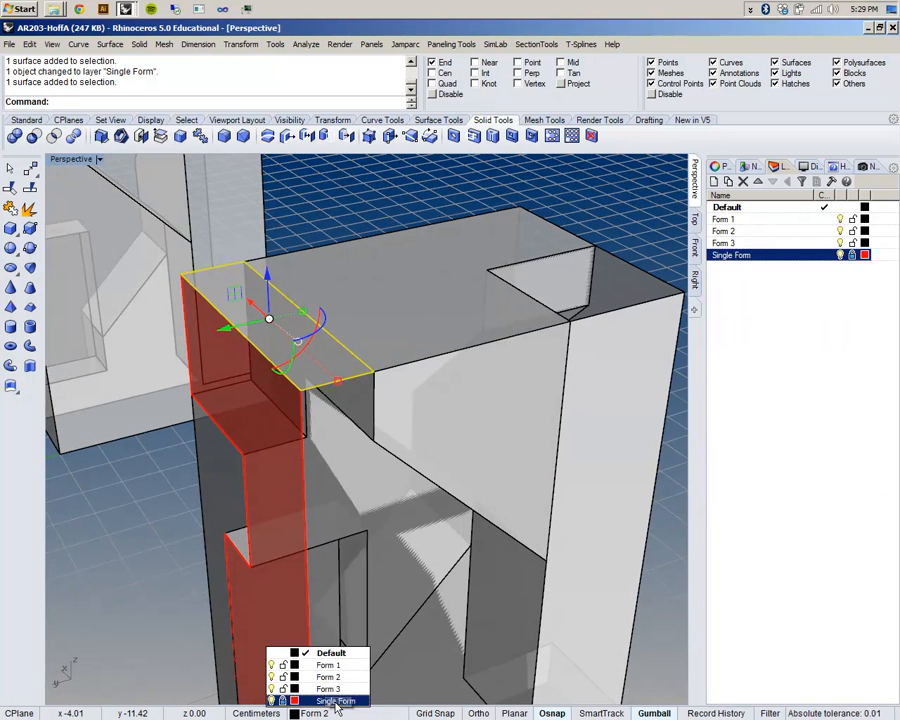
{"action": "left_click", "coordinate": [333, 701]}
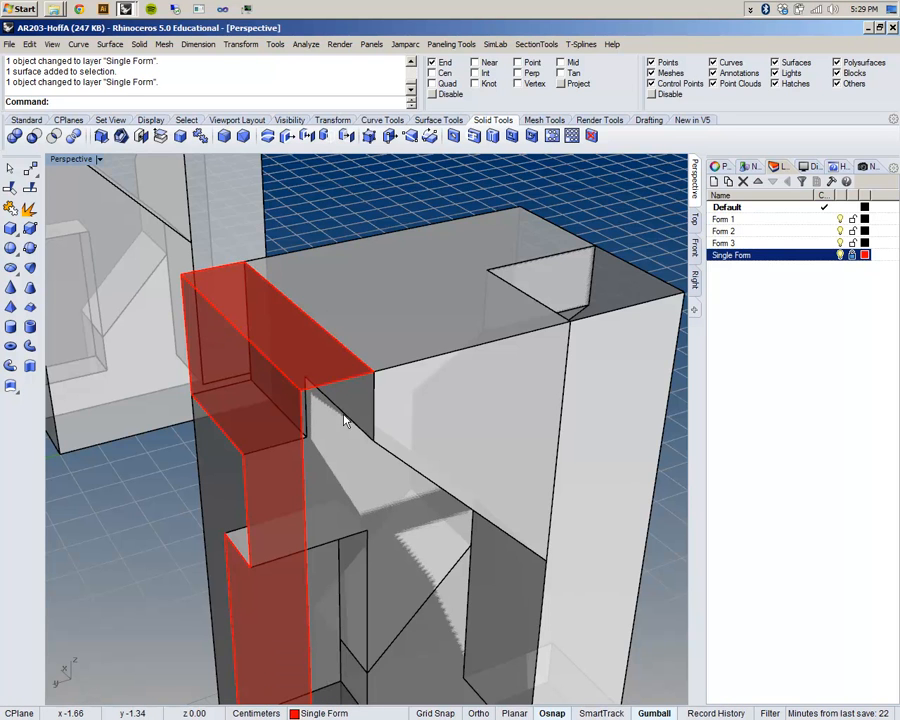
{"action": "right_click_drag", "start_coordinate": [398, 438], "coordinate": [297, 669]}
{"action": "left_click", "coordinate": [330, 711]}
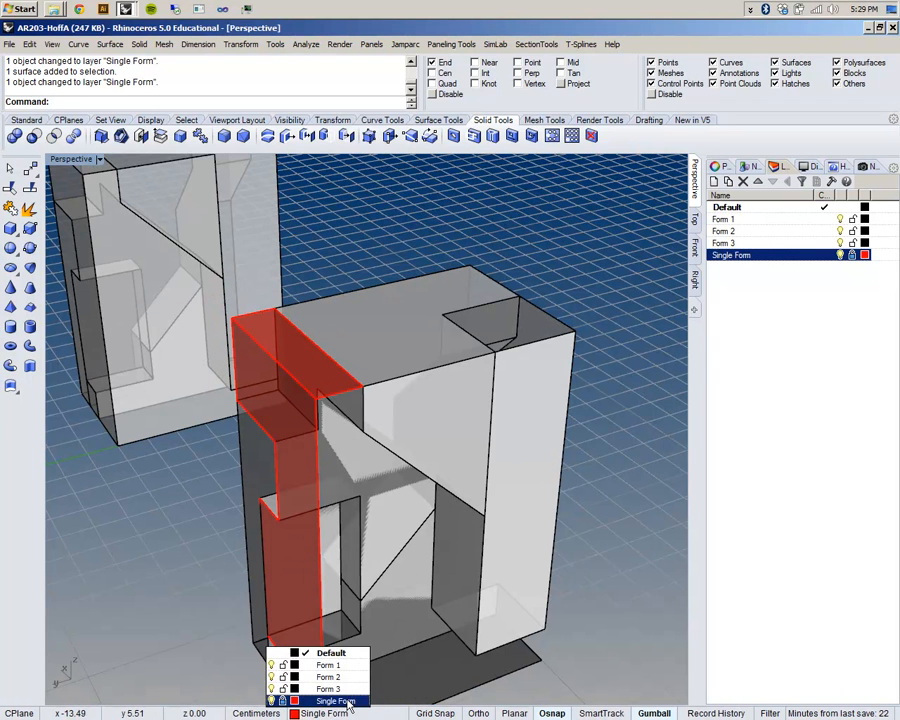
Step: Hide the Form 3 stepped surface beneath the opened block's sloped face to examine what lies behind it
{"action": "right_click_drag", "start_coordinate": [655, 452], "coordinate": [566, 430]}
{"action": "scroll", "coordinate": [417, 477], "scroll_direction": "up", "scroll_amount": 10}
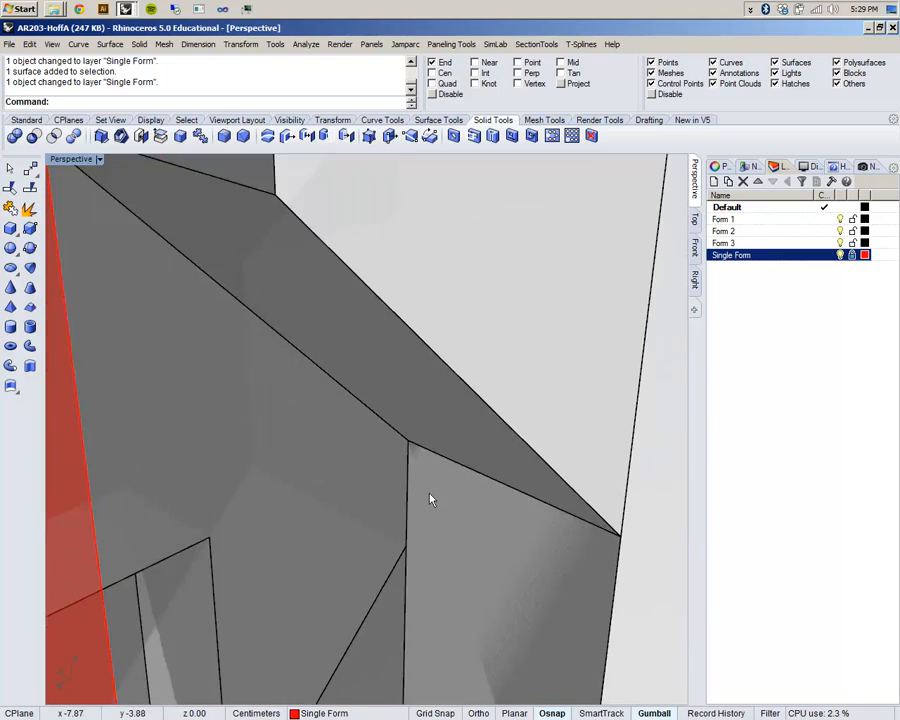
{"action": "mouse_move", "coordinate": [431, 499]}
{"action": "right_mouse_down"}
{"action": "mouse_move", "coordinate": [402, 449]}
{"action": "mouse_move", "coordinate": [443, 481]}
{"action": "right_mouse_up"}
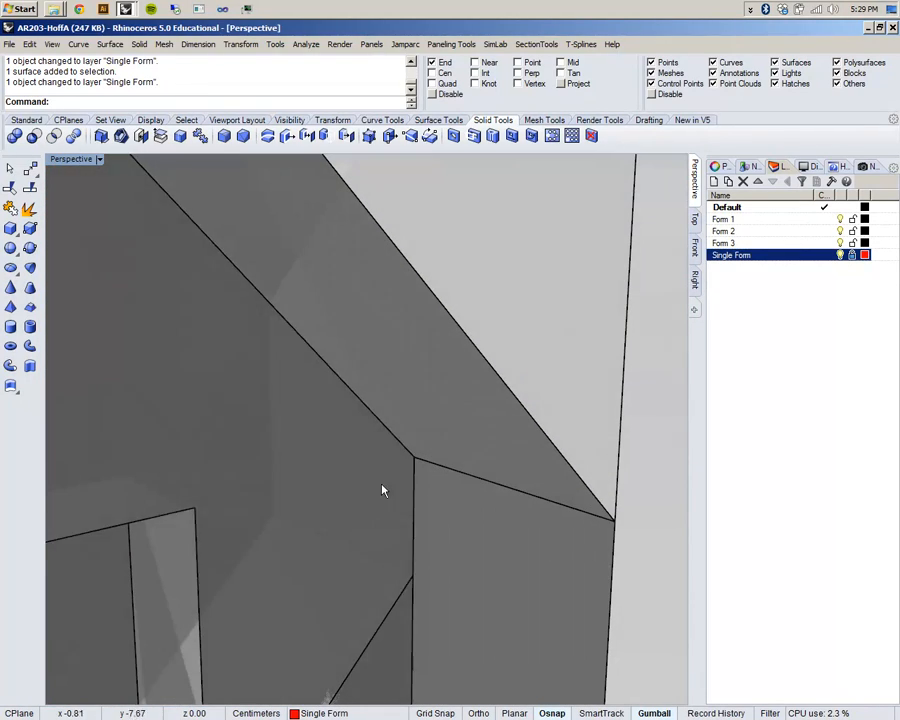
{"action": "left_click", "coordinate": [338, 497]}
{"action": "left_click", "coordinate": [380, 541]}
{"action": "scroll", "coordinate": [380, 540], "scroll_direction": "down", "scroll_amount": 7}
{"action": "right_click_drag", "start_coordinate": [380, 540], "coordinate": [352, 538]}
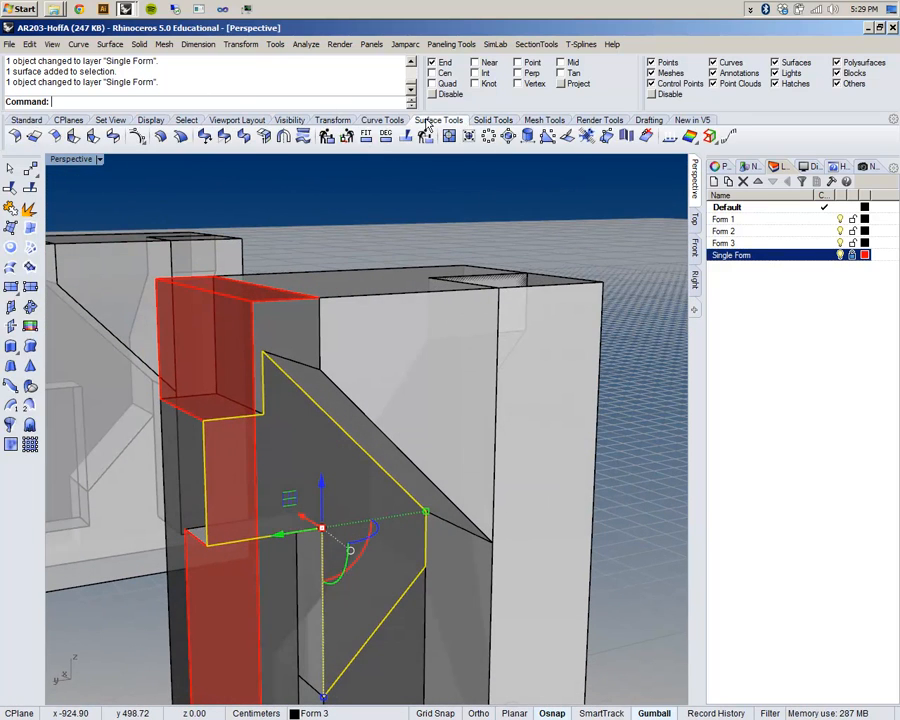
{"action": "left_click", "coordinate": [38, 121]}
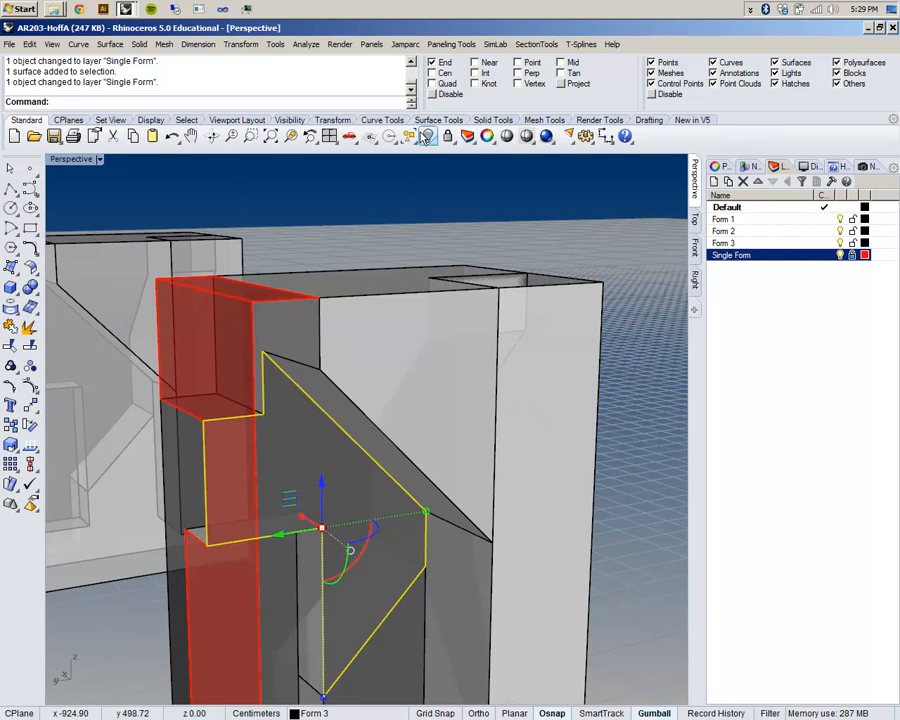
{"action": "key", "text": "ctrl+h"}
{"action": "right_click_drag", "start_coordinate": [345, 505], "coordinate": [382, 510]}
{"action": "scroll", "coordinate": [474, 505], "scroll_direction": "down", "scroll_amount": 3}
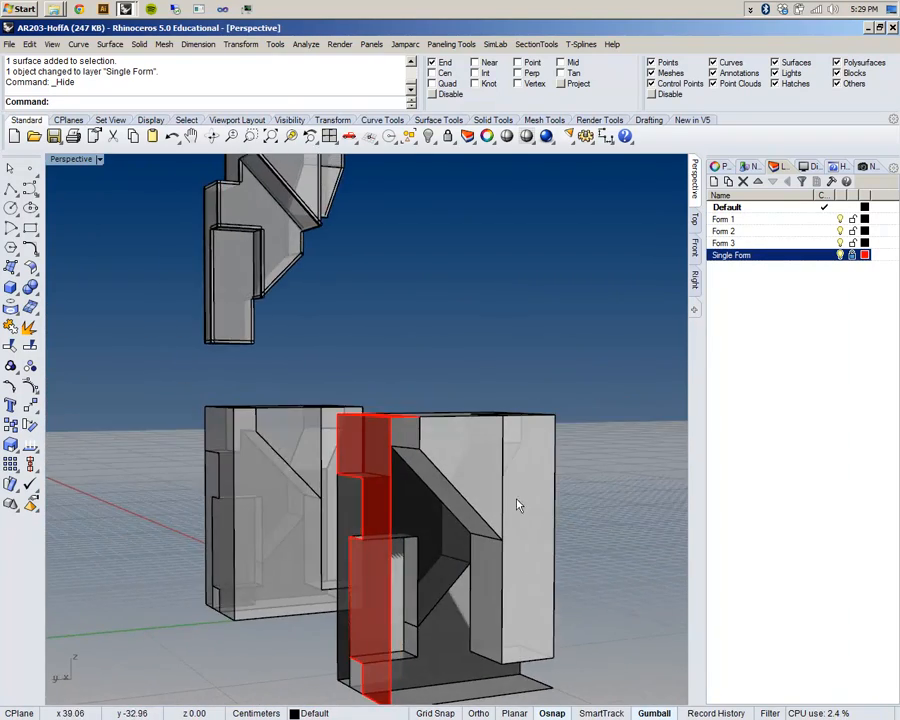
Step: Undo the hiding of the Form 3 stepped surface
{"action": "scroll", "coordinate": [382, 518], "scroll_direction": "up", "scroll_amount": 8}
{"action": "right_click_drag", "start_coordinate": [290, 530], "coordinate": [341, 527]}
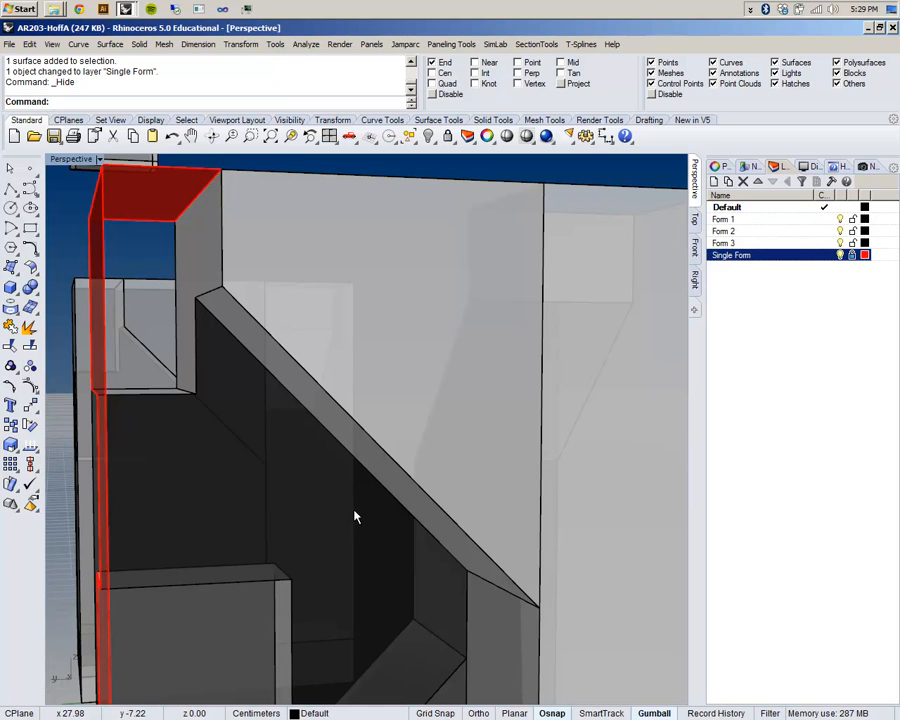
{"action": "key", "text": "ctrl+z"}
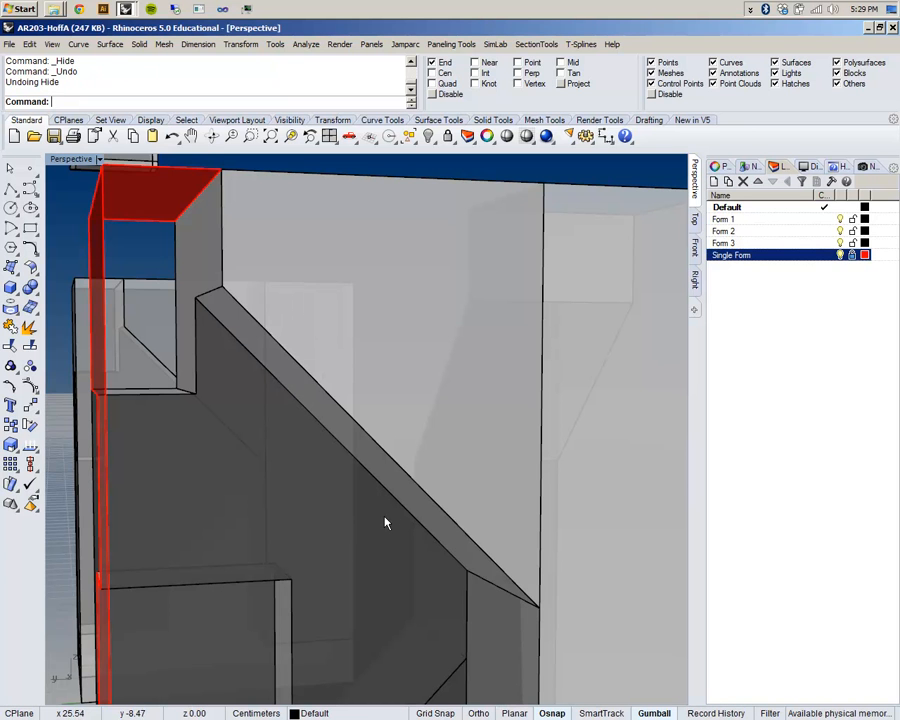
Step: Start an isocurve split of the Form 2 stepped surface, with V-direction cuts through the upper notch's inner corner and the lower notch's inner corner
{"action": "right_click_drag", "start_coordinate": [334, 537], "coordinate": [284, 519]}
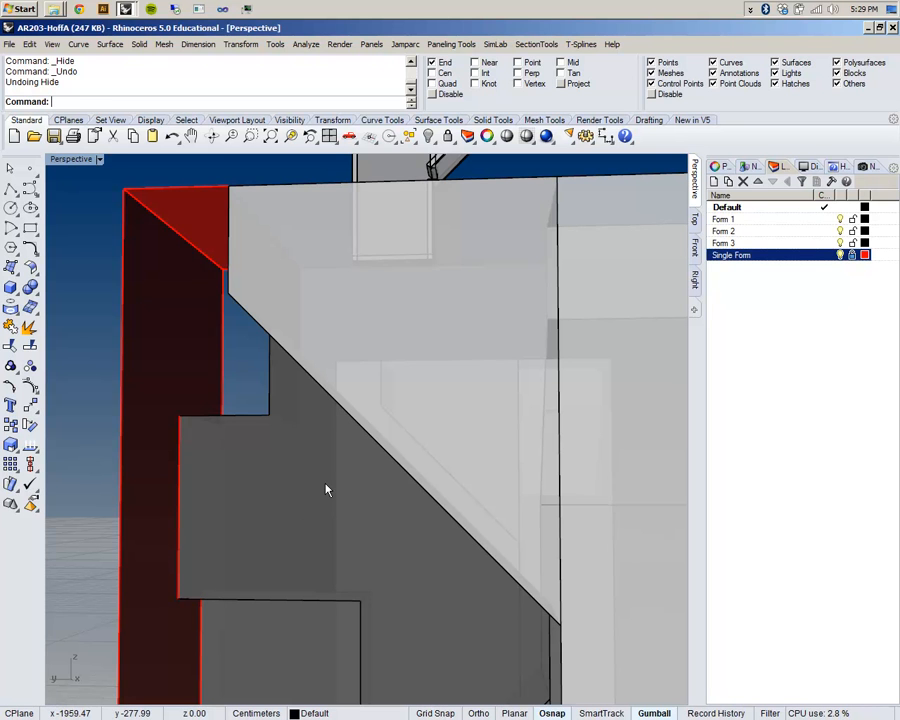
{"action": "right_click_drag", "start_coordinate": [279, 410], "coordinate": [343, 622]}
{"action": "scroll", "coordinate": [334, 604], "scroll_direction": "down", "scroll_amount": 8}
{"action": "scroll", "coordinate": [334, 604], "scroll_direction": "up", "scroll_amount": 6}
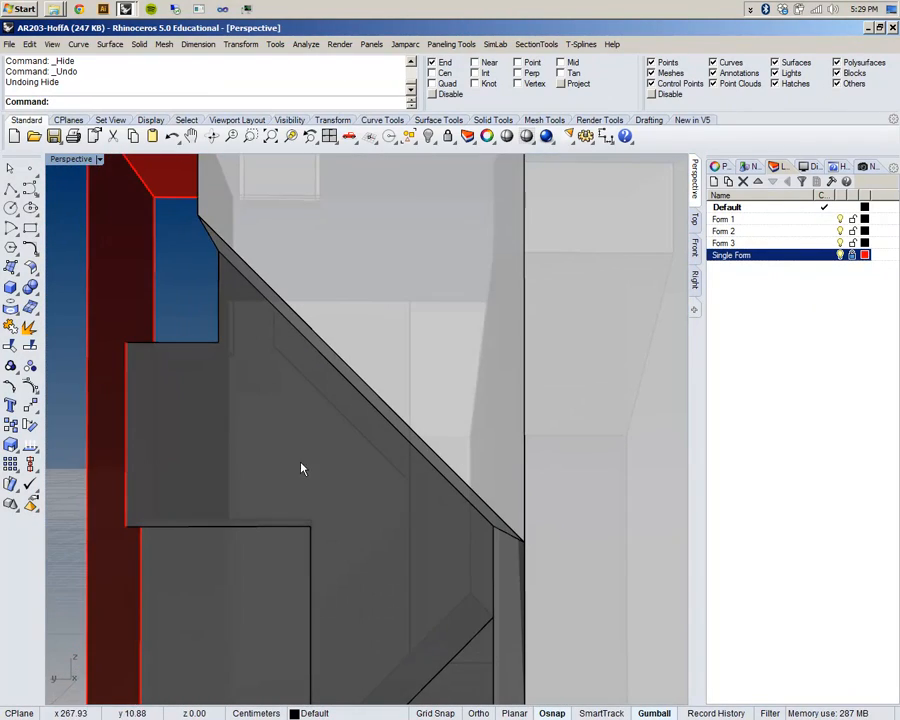
{"action": "left_click", "coordinate": [124, 45]}
{"action": "mouse_move", "coordinate": [168, 411]}
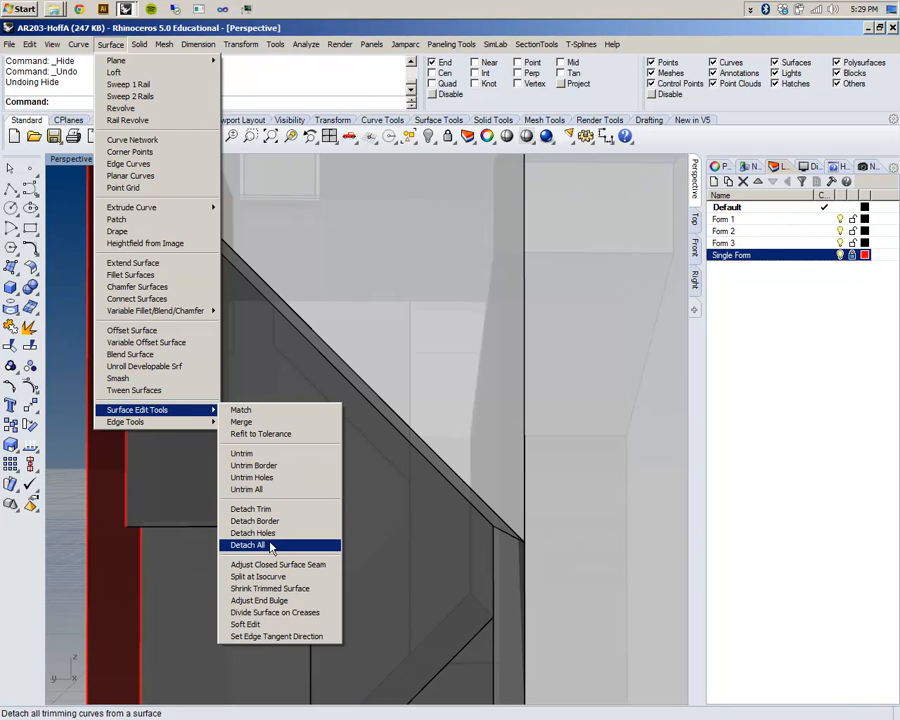
{"action": "left_click", "coordinate": [257, 577]}
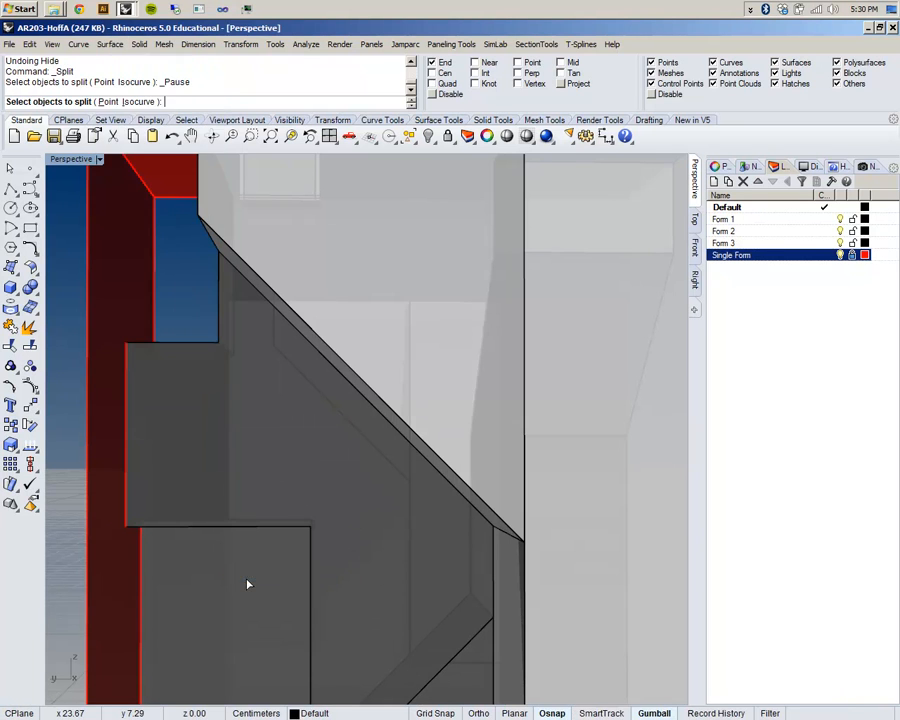
{"action": "left_click", "coordinate": [217, 388]}
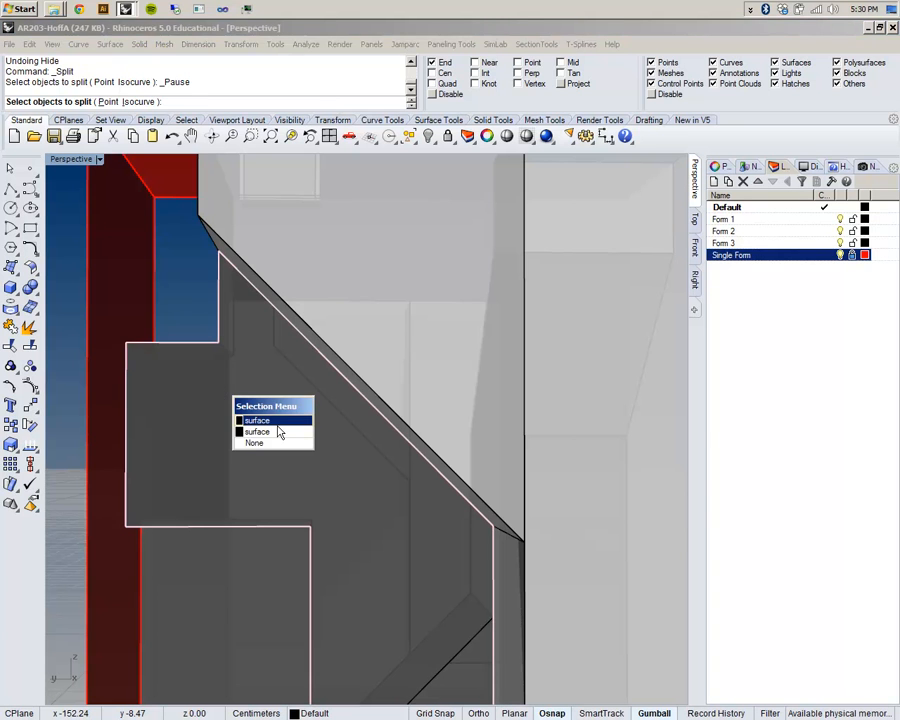
{"action": "left_click", "coordinate": [277, 426]}
{"action": "right_click_drag", "start_coordinate": [255, 386], "coordinate": [296, 410]}
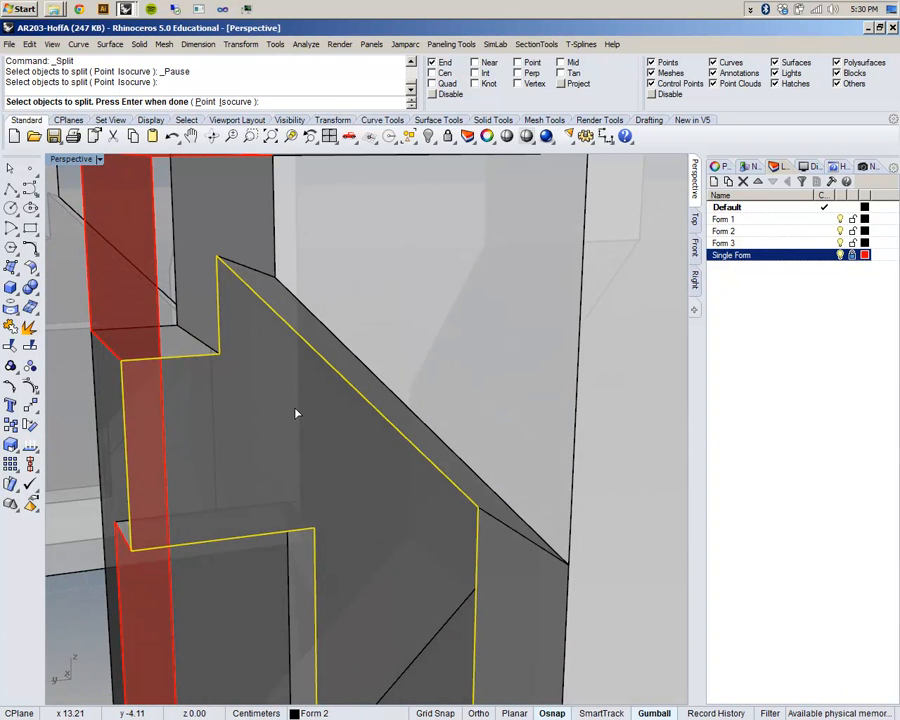
{"action": "right_click", "coordinate": [296, 410]}
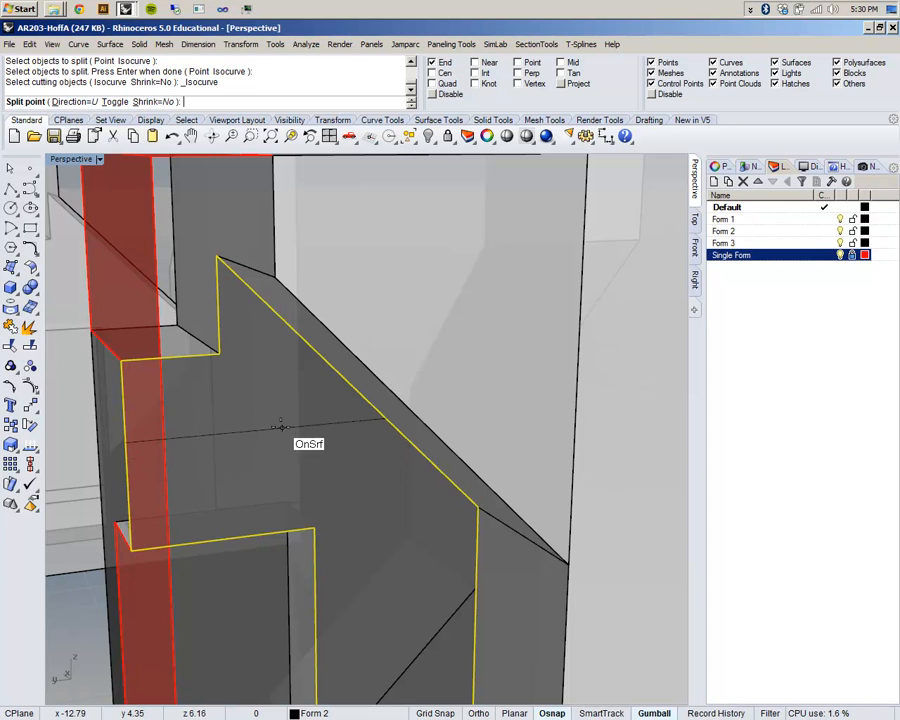
{"action": "left_click", "coordinate": [106, 102]}
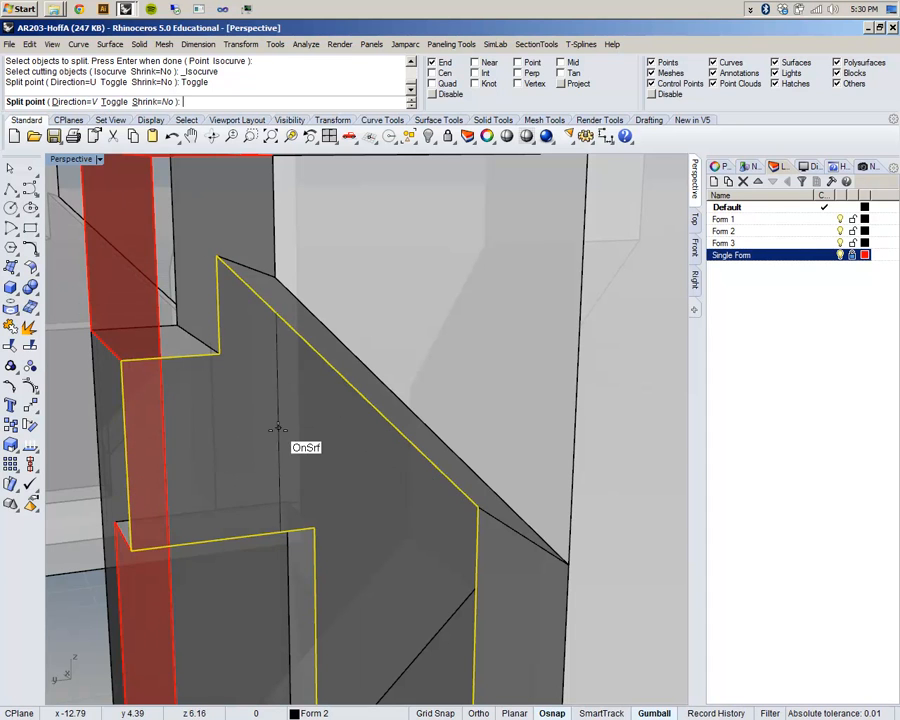
{"action": "left_click", "coordinate": [219, 355]}
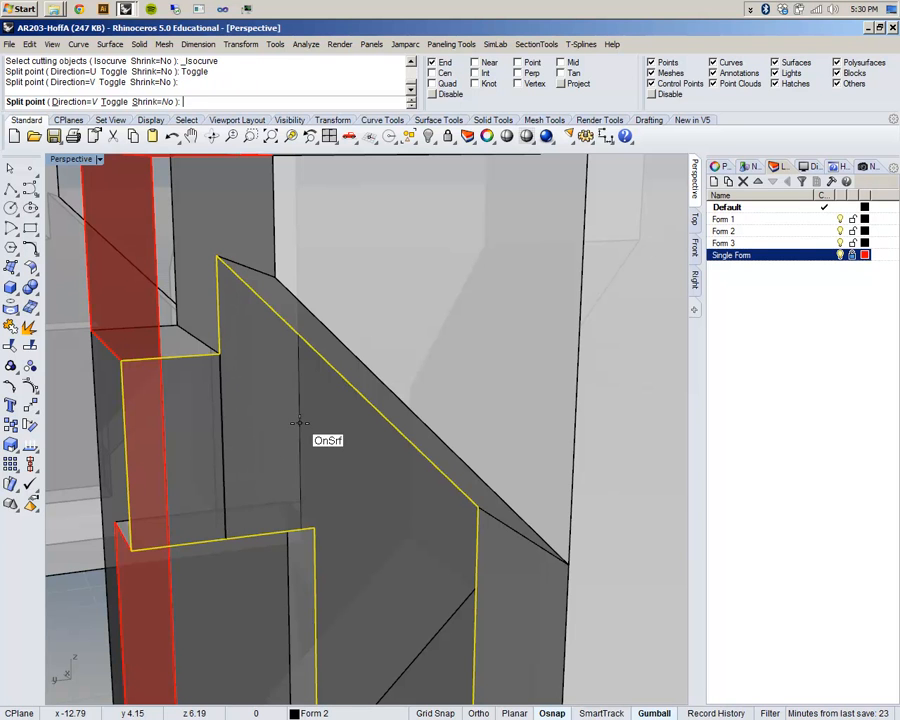
{"action": "left_click", "coordinate": [310, 527]}
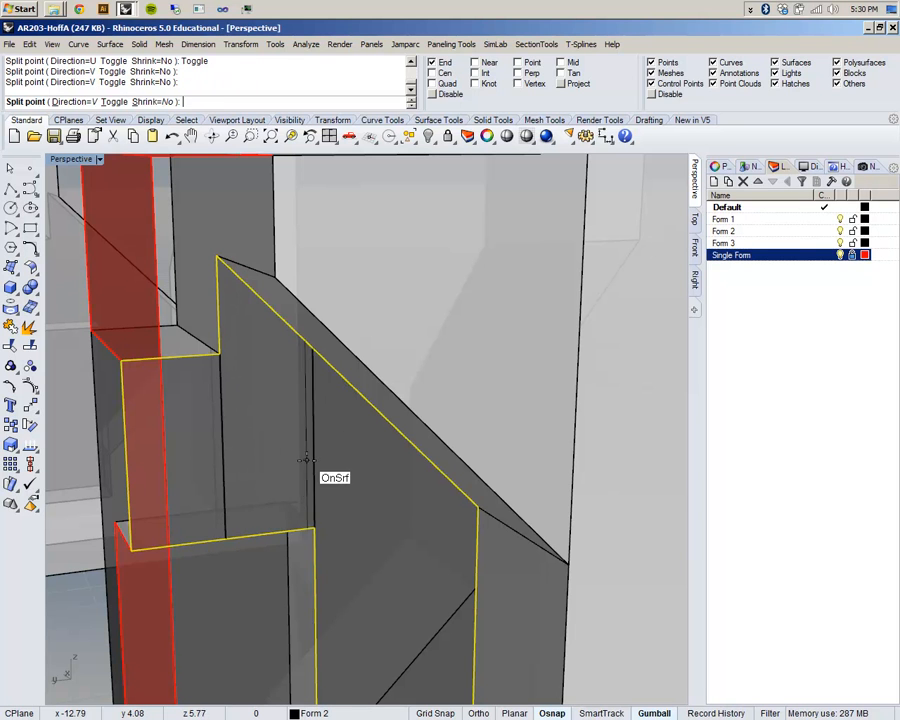
Step: Add U-direction cuts through the lower notch's inner corner and the diagonal edge's upper end, completing the isocurve split
{"action": "scroll", "coordinate": [380, 556], "scroll_direction": "down", "scroll_amount": 3}
{"action": "scroll", "coordinate": [372, 528], "scroll_direction": "up", "scroll_amount": 5}
{"action": "right_click_drag", "start_coordinate": [350, 522], "coordinate": [344, 527]}
{"action": "right_click_drag", "start_coordinate": [323, 484], "coordinate": [291, 481]}
{"action": "scroll", "coordinate": [286, 468], "scroll_direction": "down", "scroll_amount": 3}
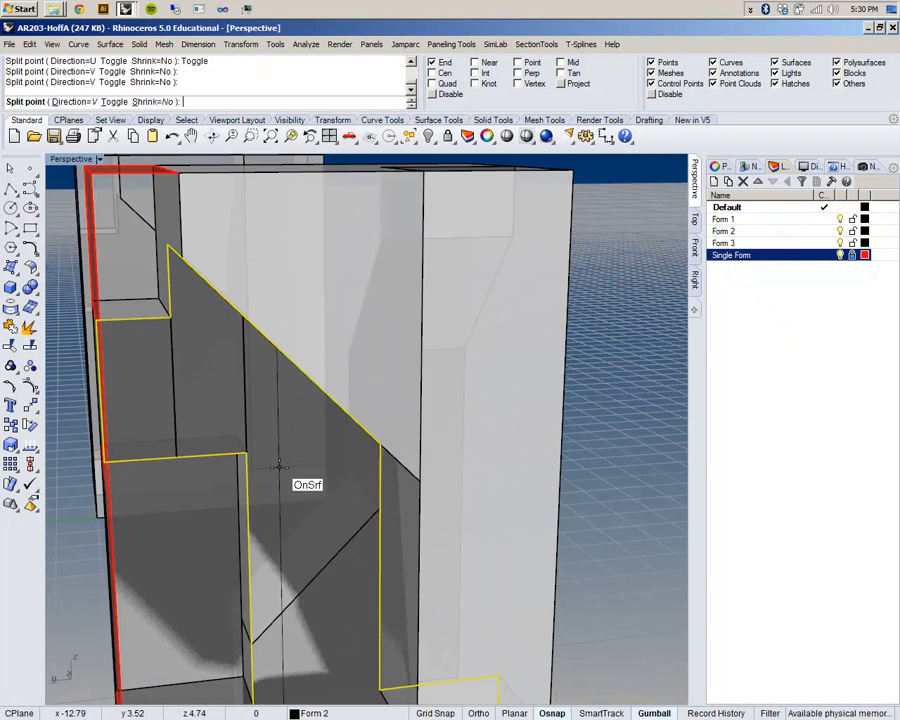
{"action": "scroll", "coordinate": [284, 462], "scroll_direction": "up", "scroll_amount": 1}
{"action": "left_click", "coordinate": [113, 101]}
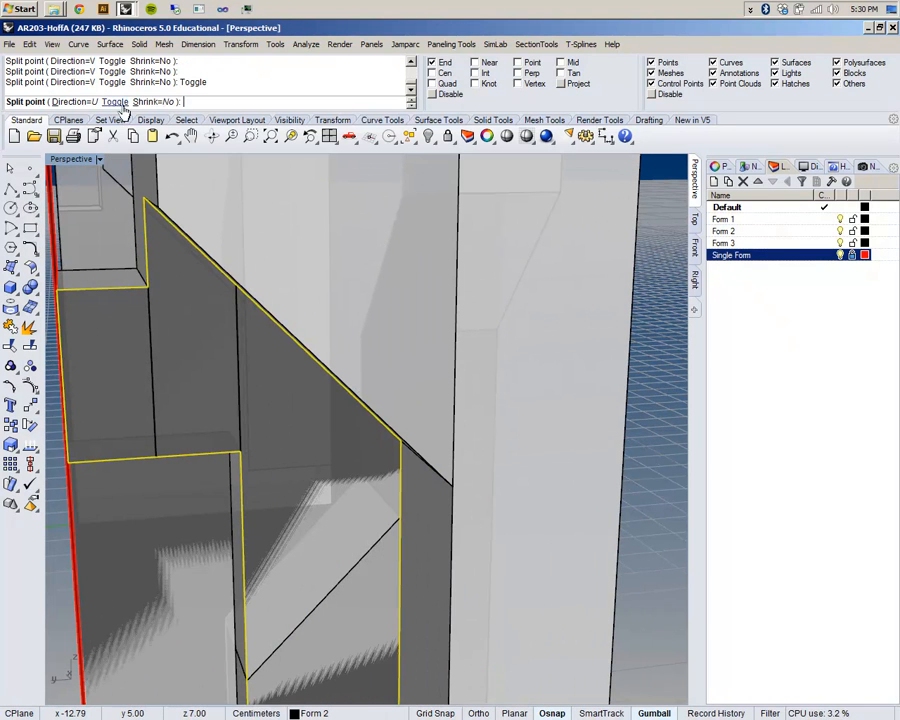
{"action": "left_click", "coordinate": [240, 448]}
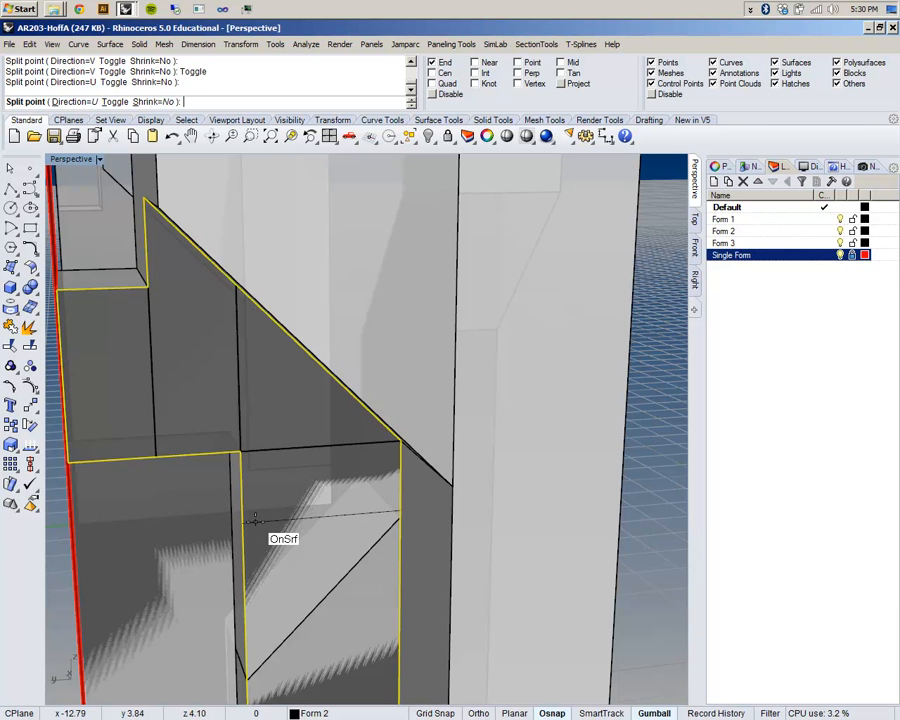
{"action": "scroll", "coordinate": [262, 550], "scroll_direction": "down", "scroll_amount": 3}
{"action": "scroll", "coordinate": [254, 538], "scroll_direction": "up", "scroll_amount": 3}
{"action": "scroll", "coordinate": [262, 520], "scroll_direction": "up", "scroll_amount": 5}
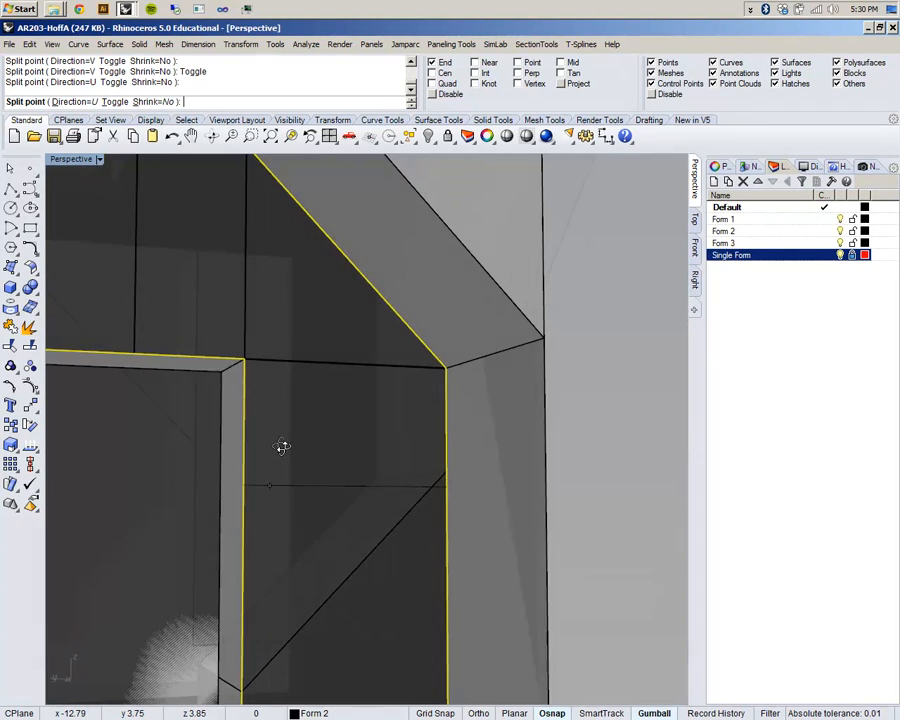
{"action": "scroll", "coordinate": [320, 460], "scroll_direction": "down", "scroll_amount": 1}
{"action": "left_click", "coordinate": [440, 461]}
{"action": "scroll", "coordinate": [360, 420], "scroll_direction": "down", "scroll_amount": 5}
{"action": "key", "text": "Return"}
Step: Lock all the polysurfaces of the other block copies, leaving only the exploded block editable
{"action": "right_click_drag", "start_coordinate": [370, 459], "coordinate": [329, 424]}
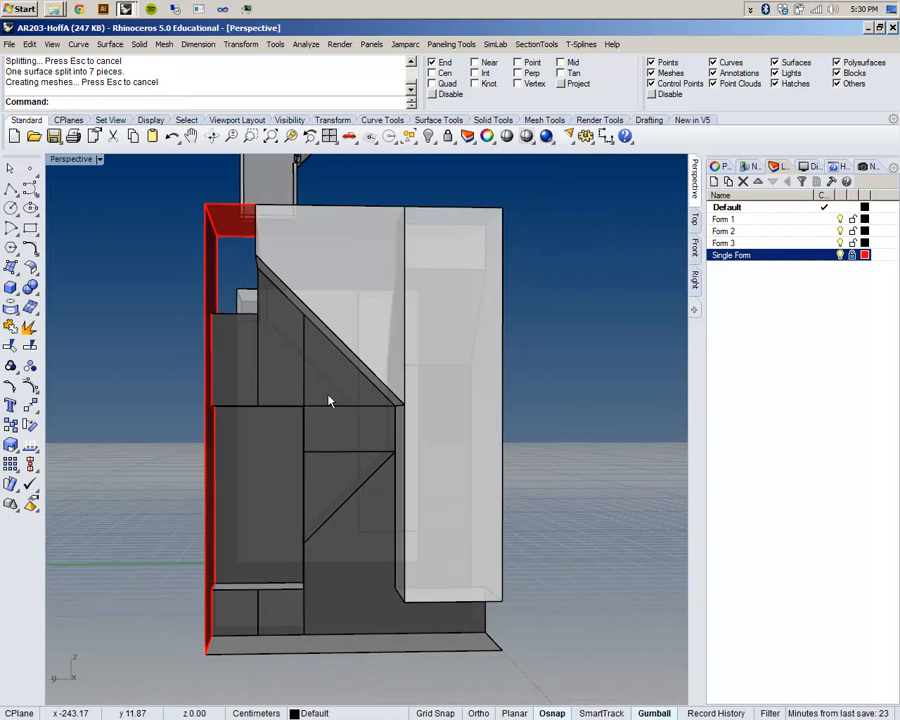
{"action": "scroll", "coordinate": [329, 424], "scroll_direction": "up", "scroll_amount": 3}
{"action": "left_click", "coordinate": [327, 390]}
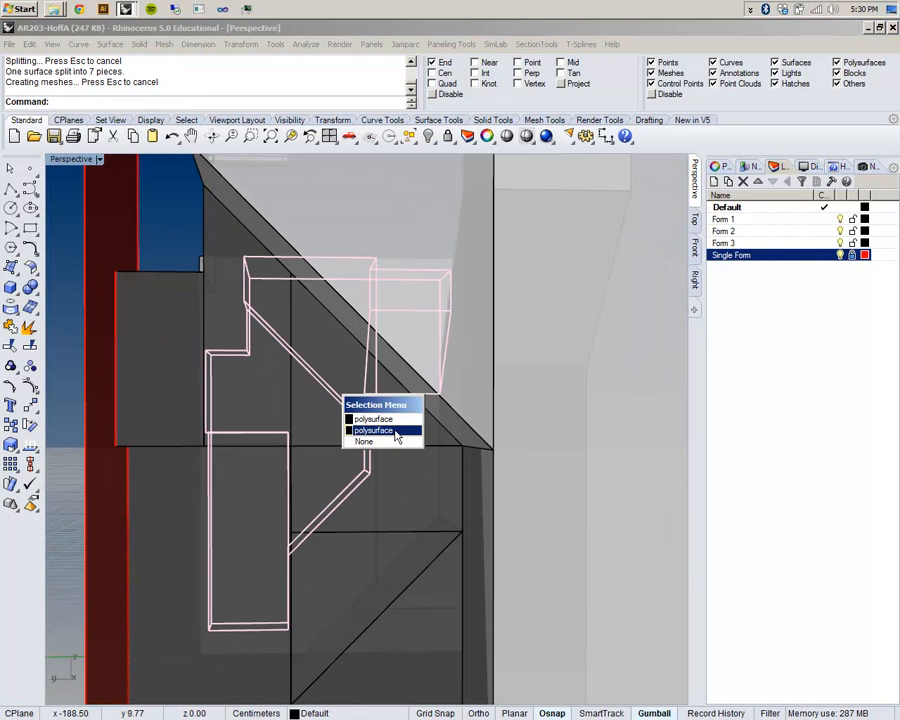
{"action": "left_click", "coordinate": [305, 467]}
{"action": "key", "text": "Return"}
{"action": "left_click", "coordinate": [86, 463]}
{"action": "scroll", "coordinate": [237, 438], "scroll_direction": "down", "scroll_amount": 6}
{"action": "right_click_drag", "start_coordinate": [237, 438], "coordinate": [331, 539]}
{"action": "scroll", "coordinate": [439, 497], "scroll_direction": "down", "scroll_amount": 8}
{"action": "left_click_drag", "start_coordinate": [363, 557], "coordinate": [356, 553]}
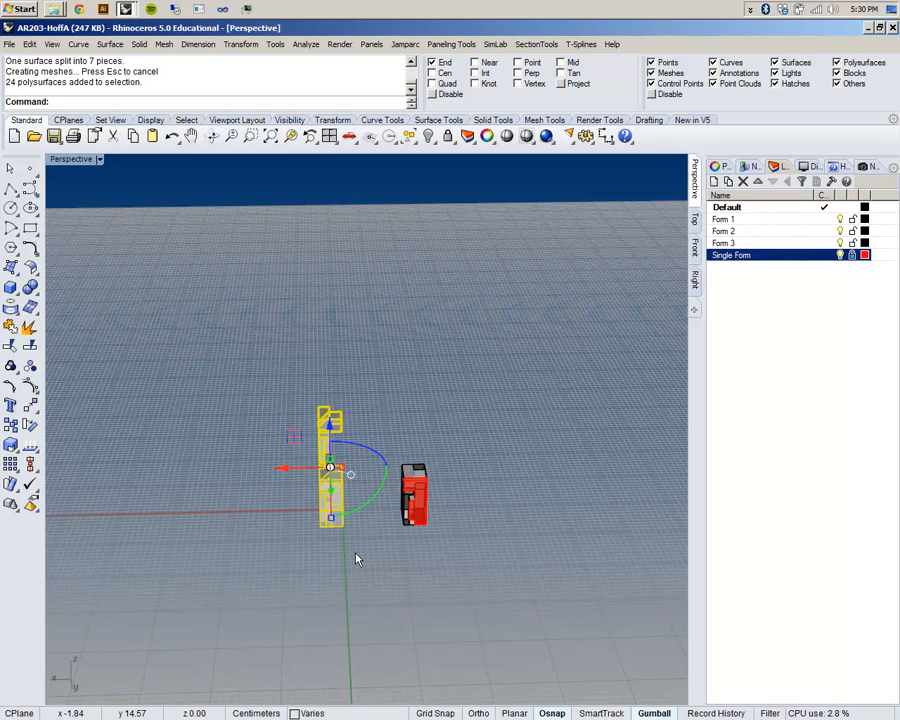
{"action": "key", "text": "ctrl+l"}
Step: Hide the two split Form 2 pieces along the sloped edge, the triangular one and the taller one beside it
{"action": "right_click_drag", "start_coordinate": [518, 557], "coordinate": [370, 504]}
{"action": "scroll", "coordinate": [370, 504], "scroll_direction": "up", "scroll_amount": 10}
{"action": "right_click_drag", "start_coordinate": [537, 544], "coordinate": [412, 526]}
{"action": "left_click", "coordinate": [432, 526]}
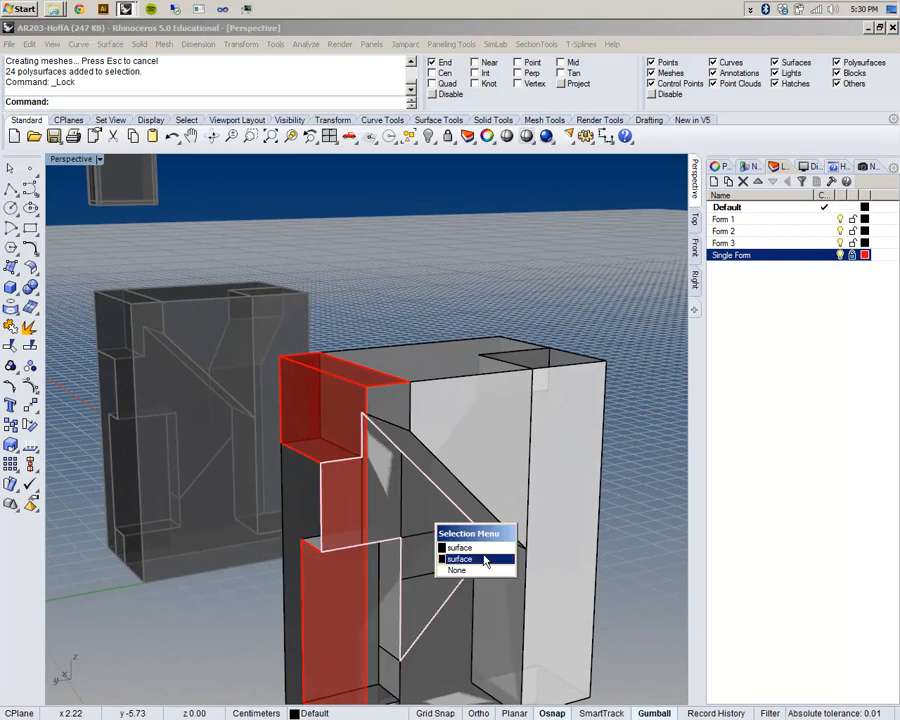
{"action": "left_click", "coordinate": [487, 547]}
{"action": "scroll", "coordinate": [370, 484], "scroll_direction": "up", "scroll_amount": 5}
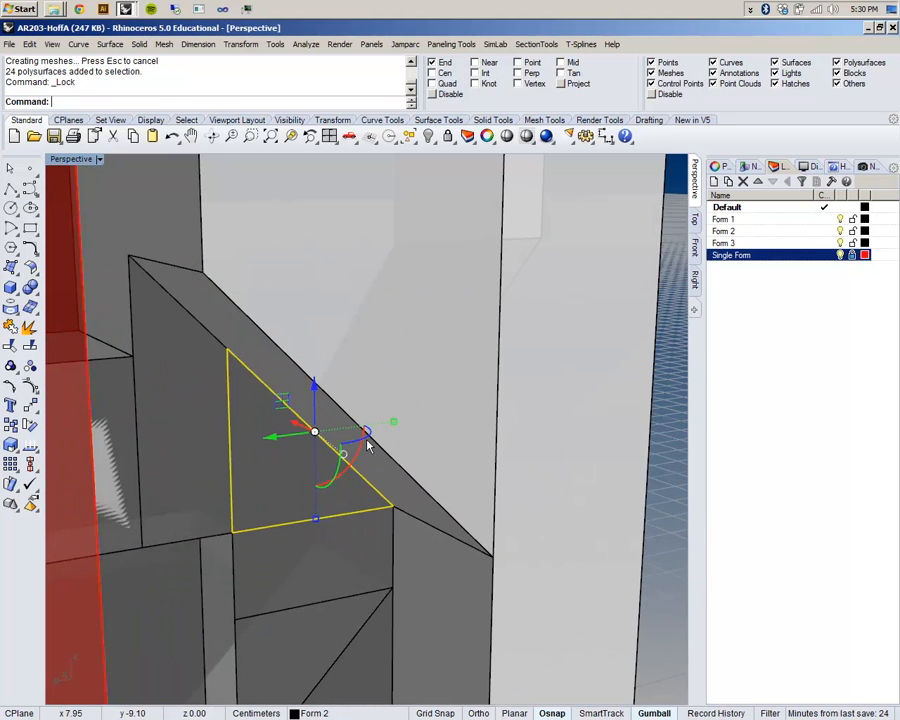
{"action": "right_click_drag", "start_coordinate": [335, 484], "coordinate": [277, 510]}
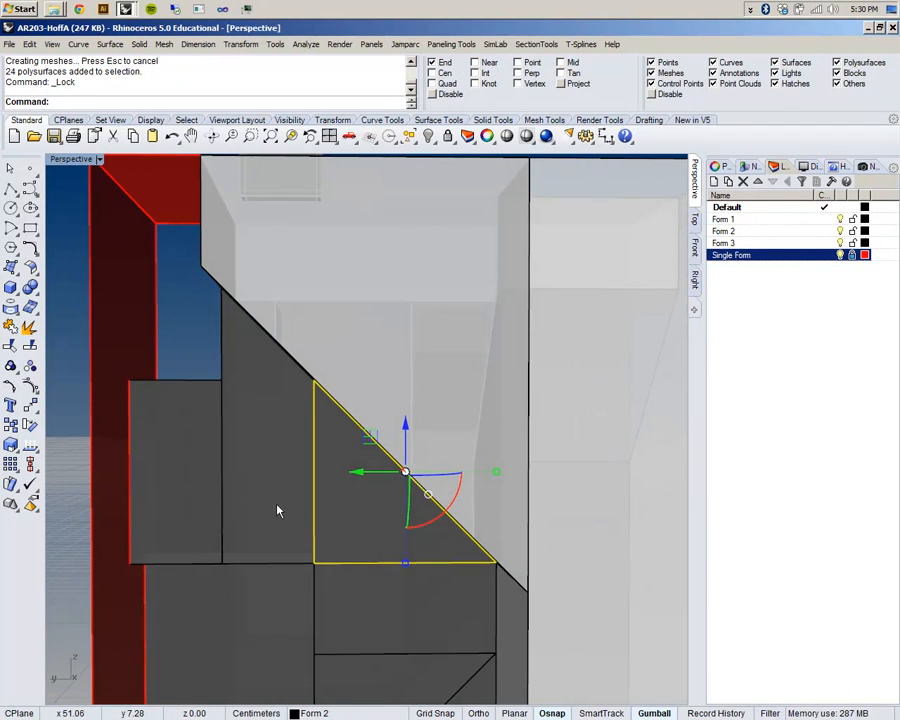
{"action": "left_click", "coordinate": [278, 512]}
{"action": "left_click", "coordinate": [313, 541]}
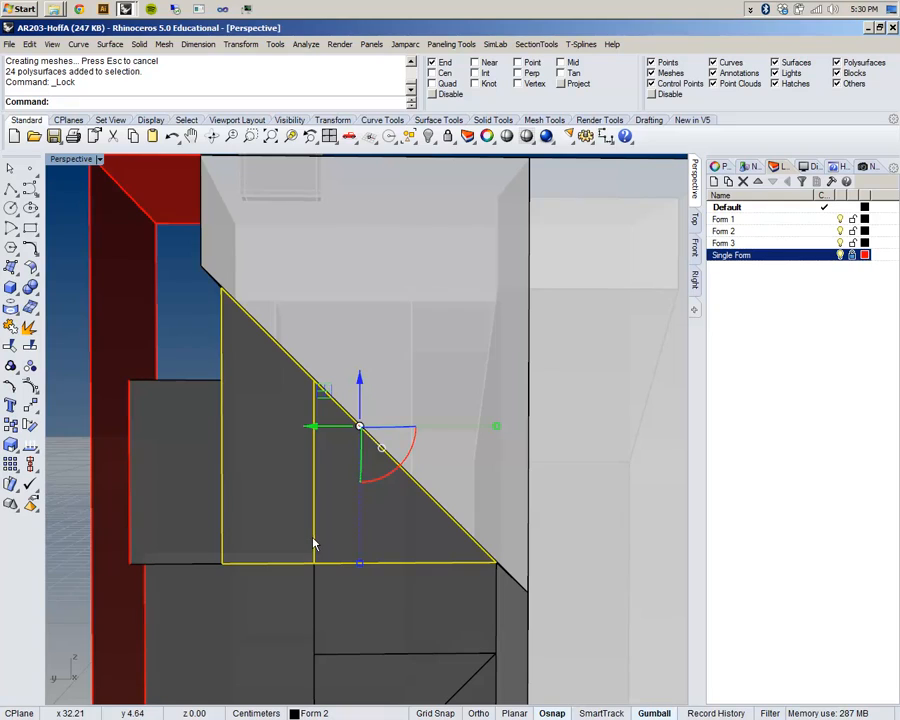
{"action": "key", "text": "ctrl+h"}
Step: Turn on the control points of the small rectangular Form 2 piece just below the sloped edge
{"action": "right_click_drag", "start_coordinate": [311, 537], "coordinate": [390, 541]}
{"action": "left_click", "coordinate": [340, 565]}
{"action": "left_click", "coordinate": [375, 593]}
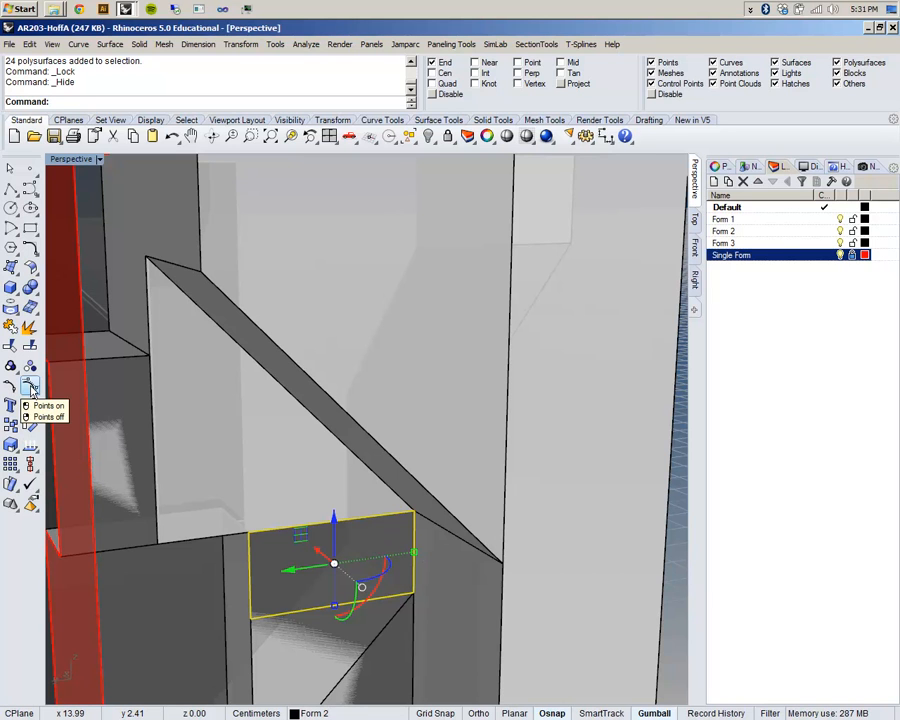
{"action": "mouse_move", "coordinate": [410, 564]}
{"action": "right_mouse_down"}
{"action": "mouse_move", "coordinate": [410, 528]}
{"action": "mouse_move", "coordinate": [418, 548]}
{"action": "right_mouse_up"}
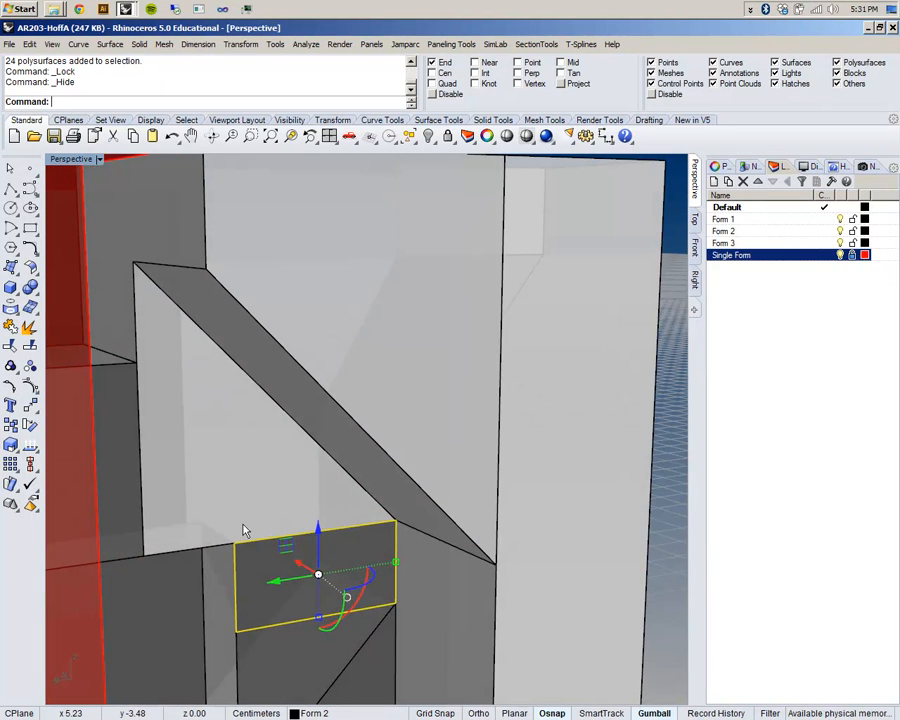
{"action": "scroll", "coordinate": [330, 545], "scroll_direction": "down", "scroll_amount": 4}
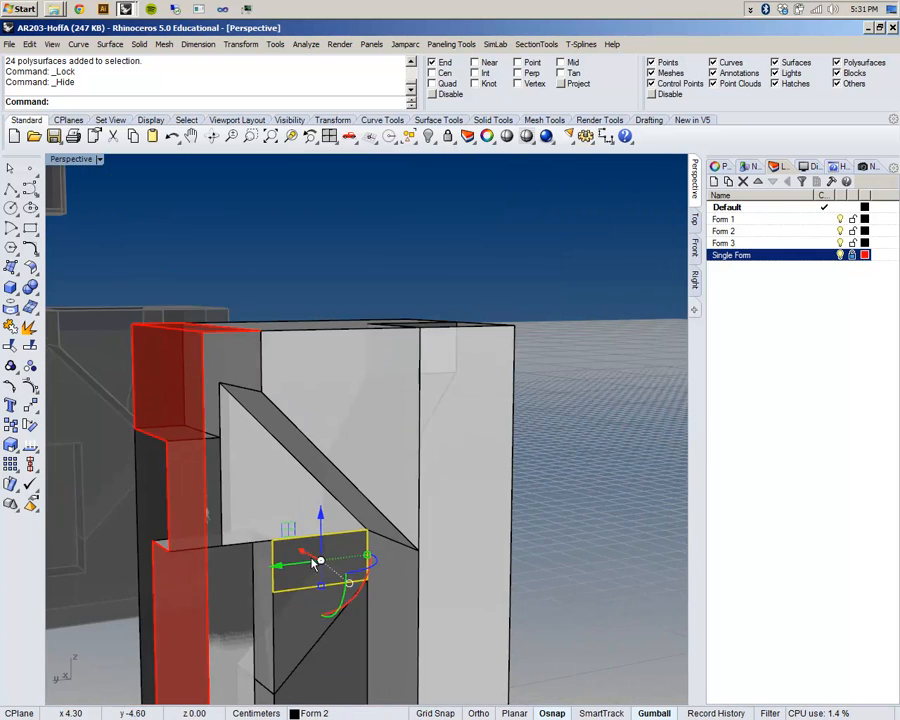
{"action": "scroll", "coordinate": [316, 557], "scroll_direction": "up", "scroll_amount": 5}
{"action": "right_click_drag", "start_coordinate": [299, 543], "coordinate": [332, 538]}
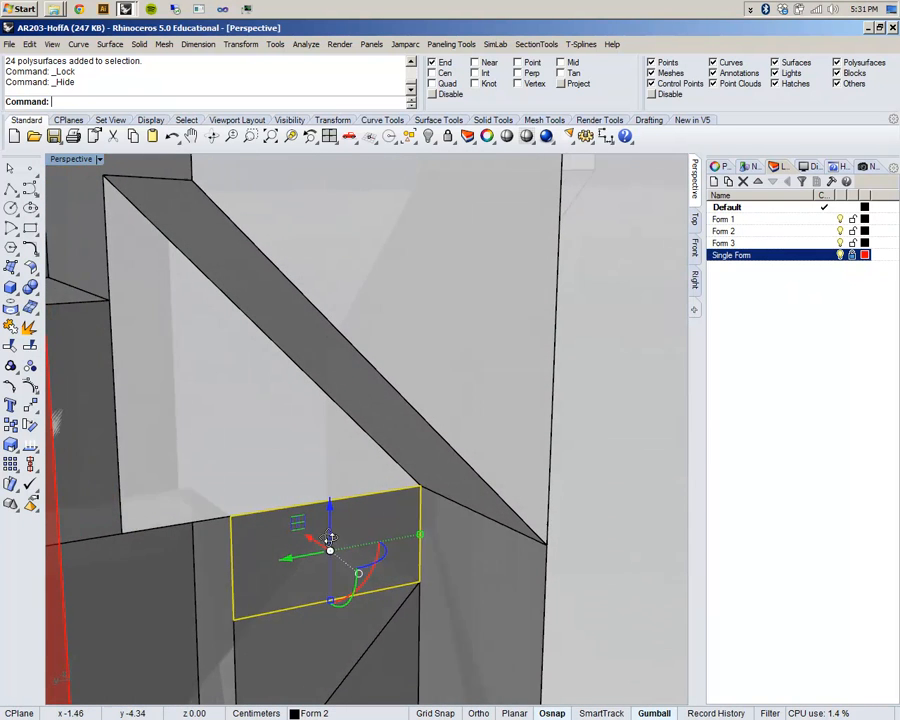
{"action": "scroll", "coordinate": [331, 538], "scroll_direction": "up", "scroll_amount": 4}
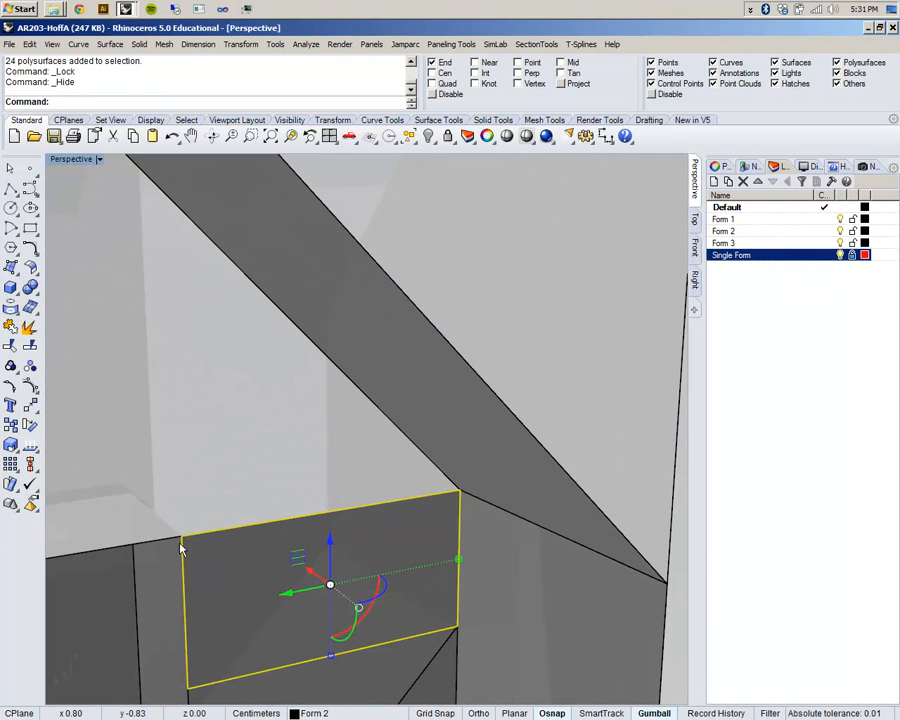
{"action": "left_click", "coordinate": [30, 388]}
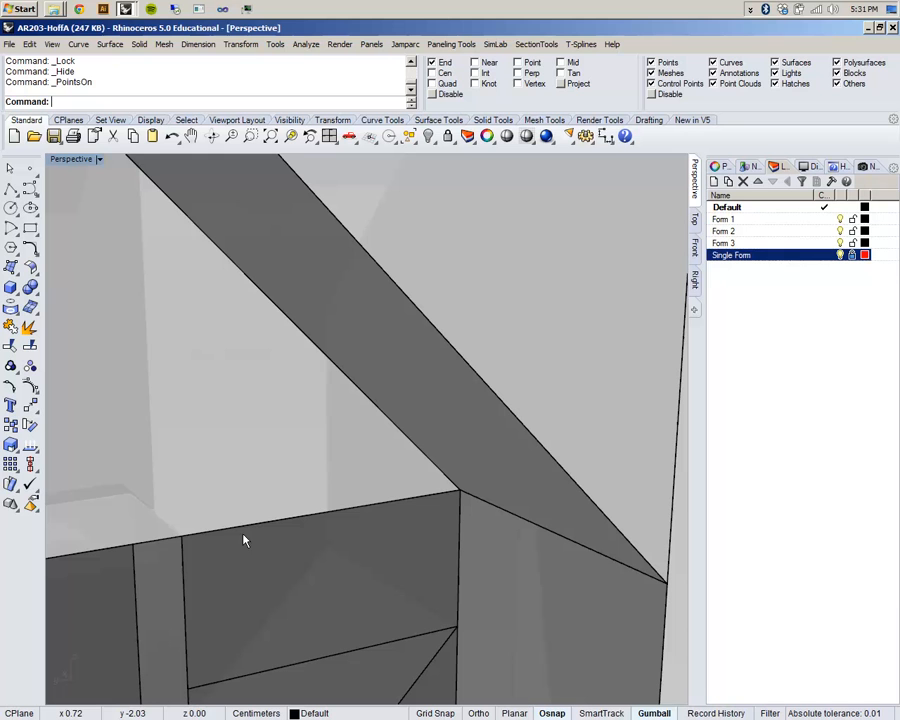
Step: Pick through the stacked surfaces around the rectangular piece and the diagonal below it to examine which ones overlap
{"action": "left_click", "coordinate": [275, 587]}
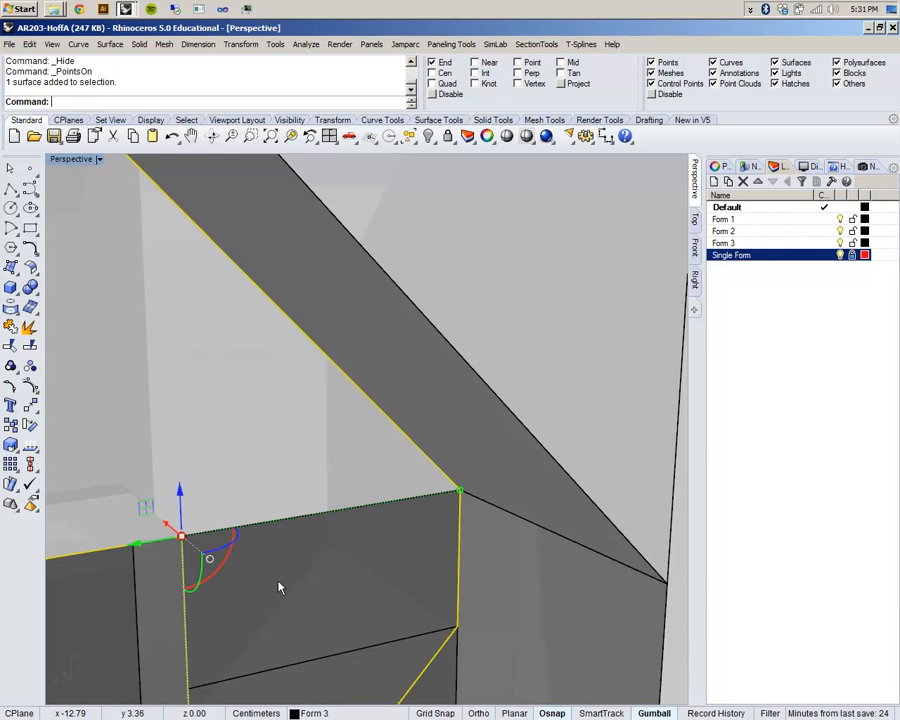
{"action": "left_click", "coordinate": [348, 652]}
{"action": "scroll", "coordinate": [349, 640], "scroll_direction": "down", "scroll_amount": 8}
{"action": "scroll", "coordinate": [350, 595], "scroll_direction": "up", "scroll_amount": 5}
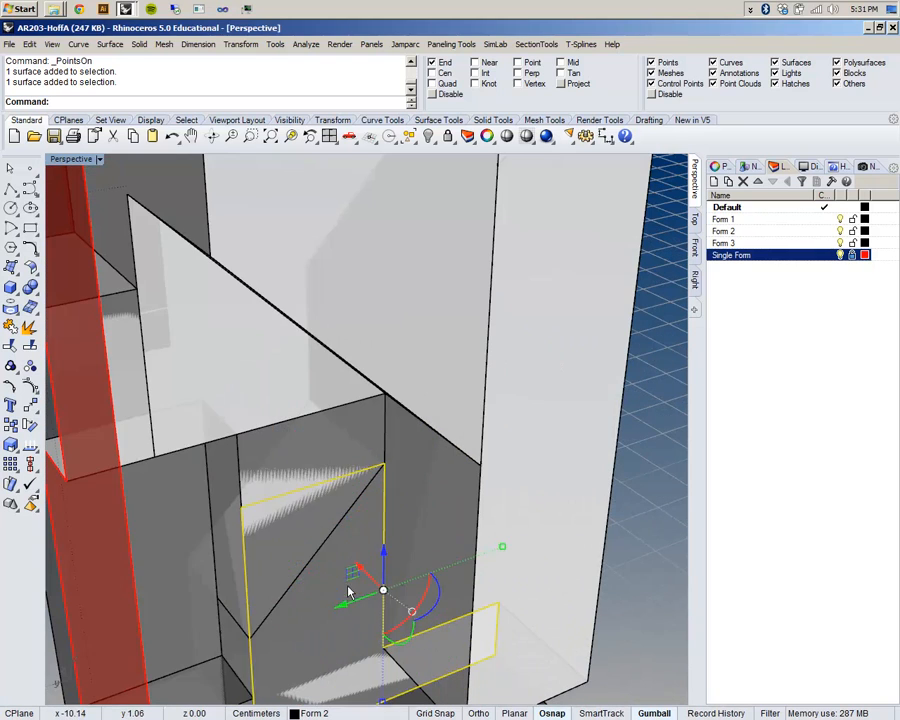
{"action": "left_click", "coordinate": [283, 450]}
{"action": "left_click", "coordinate": [280, 476]}
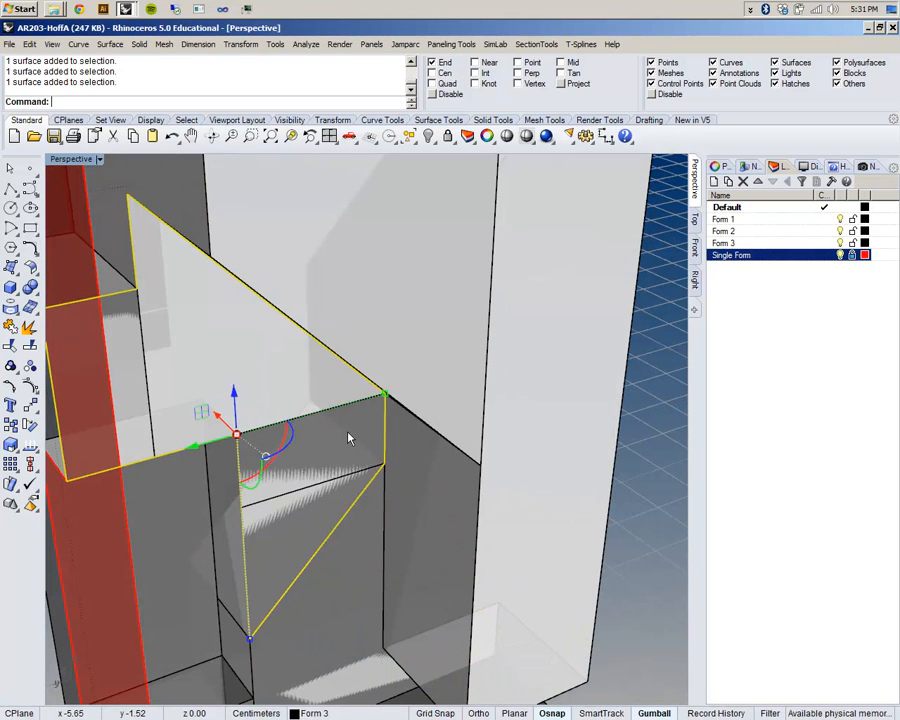
{"action": "left_click", "coordinate": [371, 478]}
{"action": "left_click", "coordinate": [330, 545]}
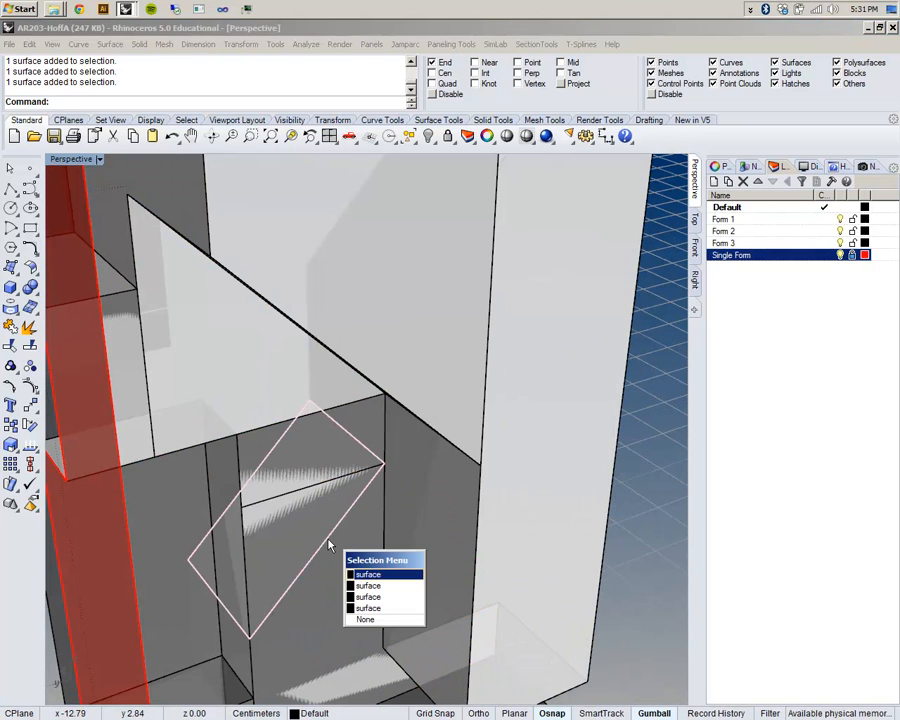
{"action": "left_click", "coordinate": [368, 574]}
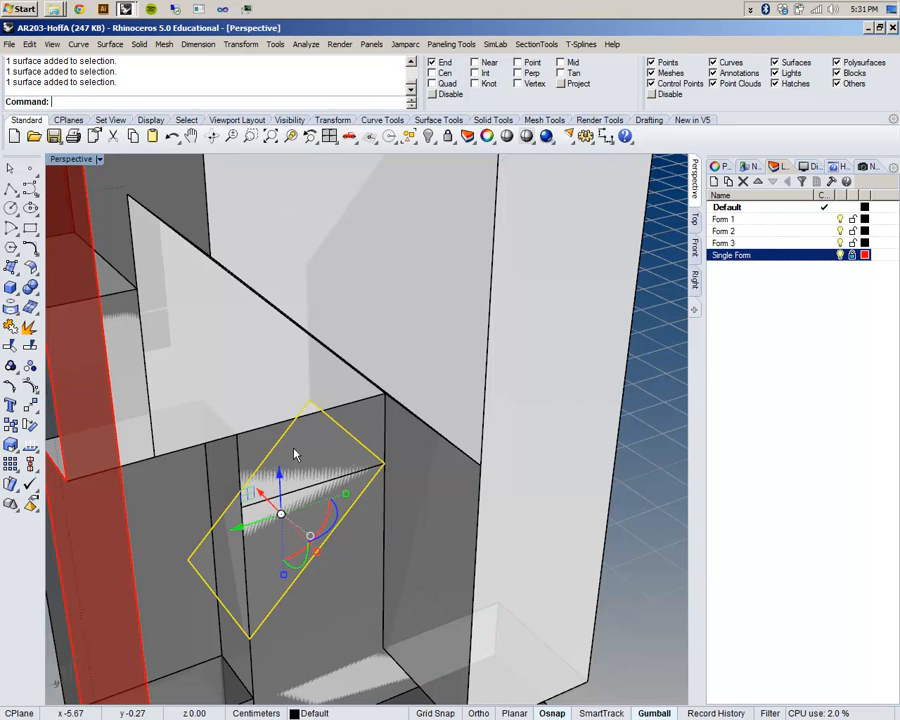
Step: Unlock the Single Form layer and set the Perspective viewport to Shaded display
{"action": "scroll", "coordinate": [295, 455], "scroll_direction": "down", "scroll_amount": 5}
{"action": "scroll", "coordinate": [360, 437], "scroll_direction": "up", "scroll_amount": 4}
{"action": "scroll", "coordinate": [361, 437], "scroll_direction": "down", "scroll_amount": 2}
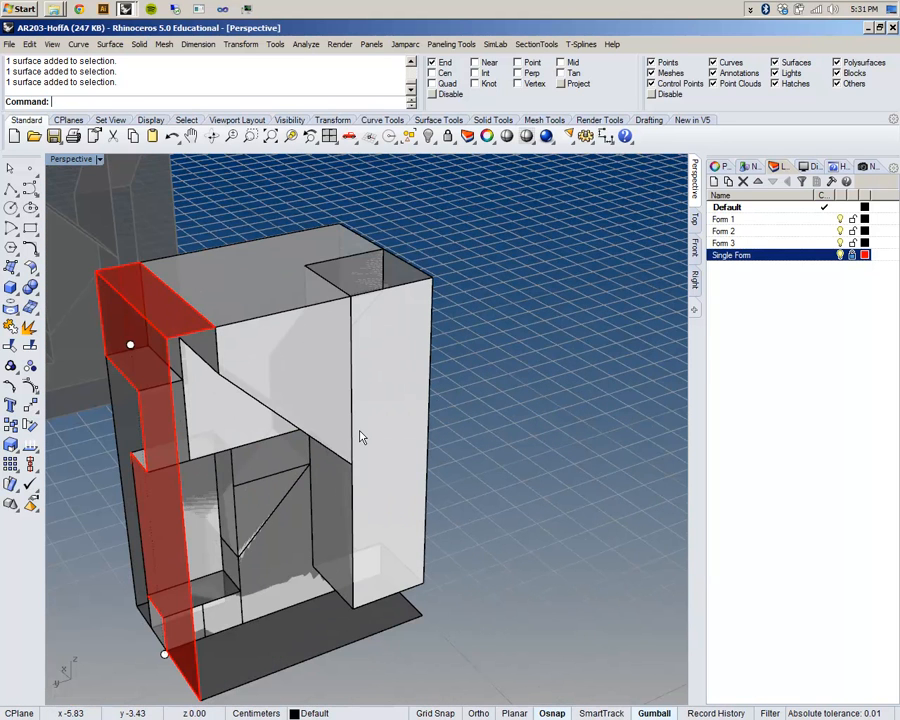
{"action": "right_click_drag", "start_coordinate": [175, 372], "coordinate": [398, 432]}
{"action": "scroll", "coordinate": [398, 431], "scroll_direction": "down", "scroll_amount": 2}
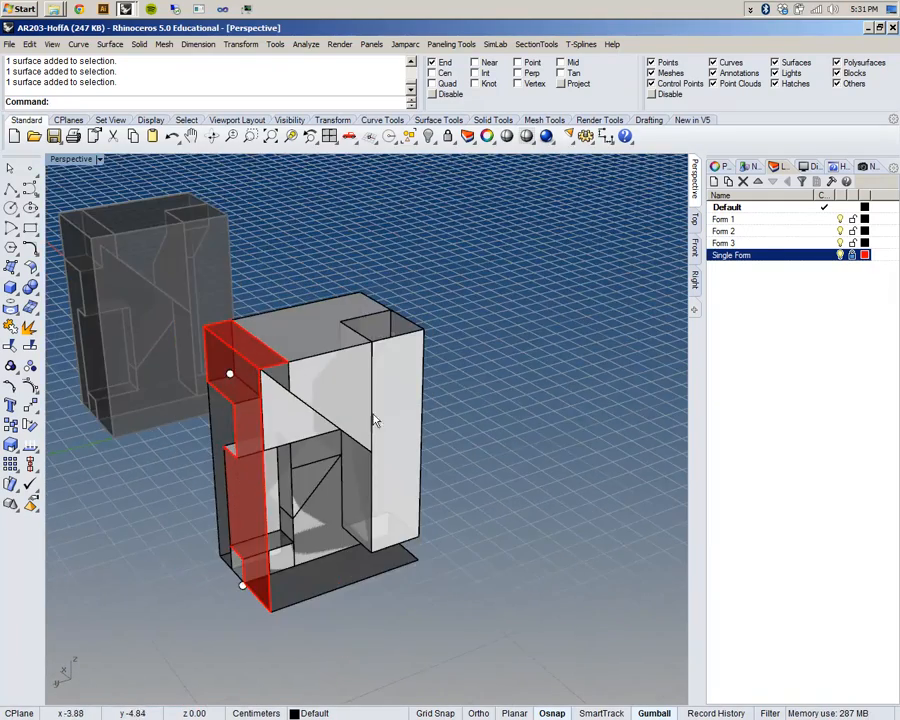
{"action": "scroll", "coordinate": [271, 418], "scroll_direction": "up", "scroll_amount": 3}
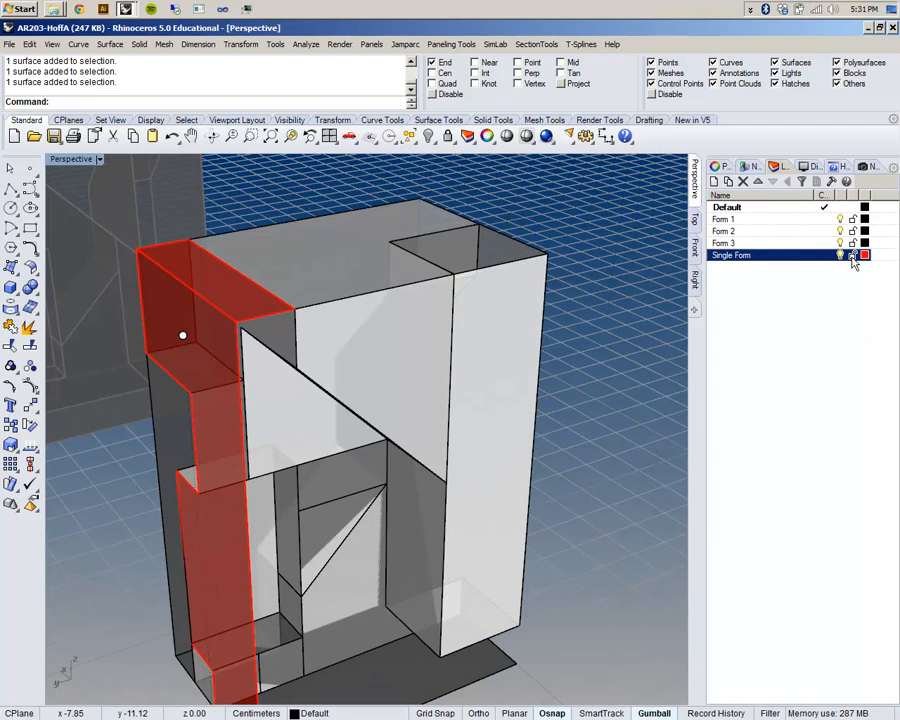
{"action": "right_click_drag", "start_coordinate": [470, 547], "coordinate": [357, 519]}
{"action": "scroll", "coordinate": [287, 293], "scroll_direction": "up", "scroll_amount": 2}
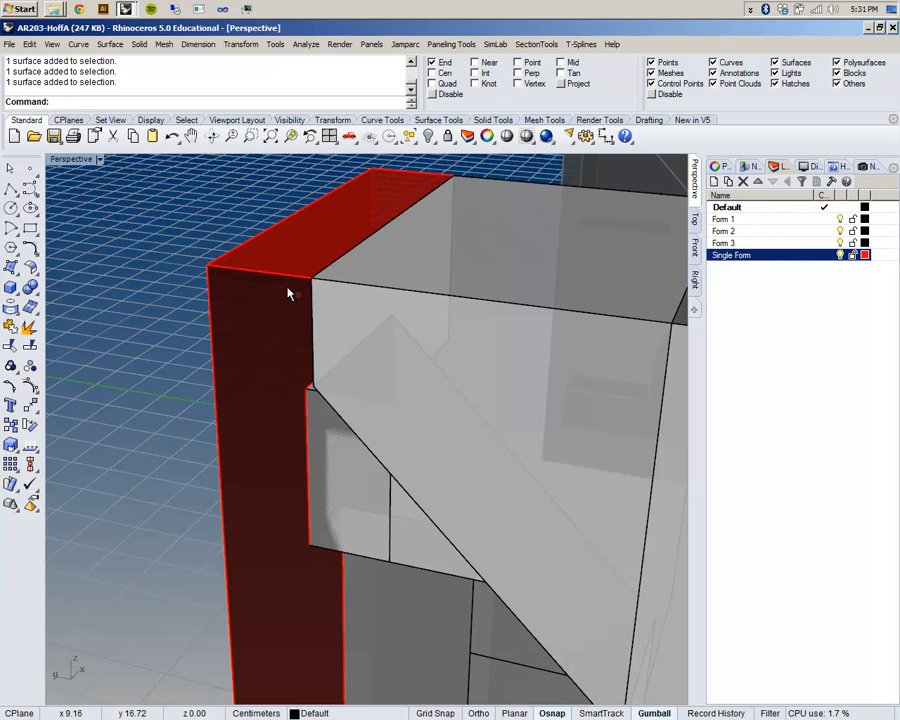
{"action": "scroll", "coordinate": [257, 338], "scroll_direction": "down", "scroll_amount": 5}
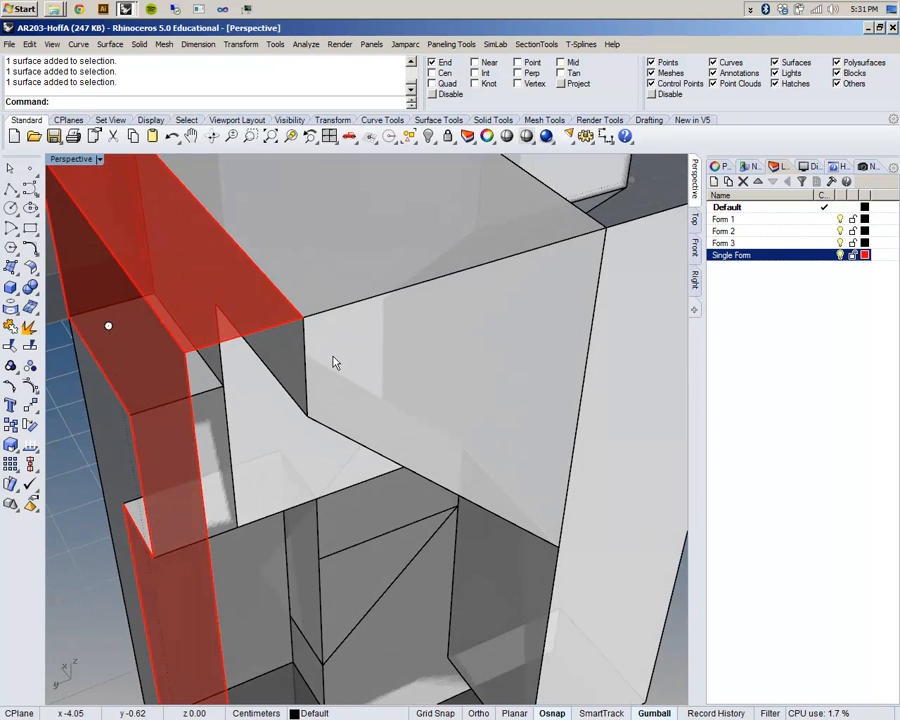
{"action": "right_click_drag", "start_coordinate": [370, 358], "coordinate": [412, 348]}
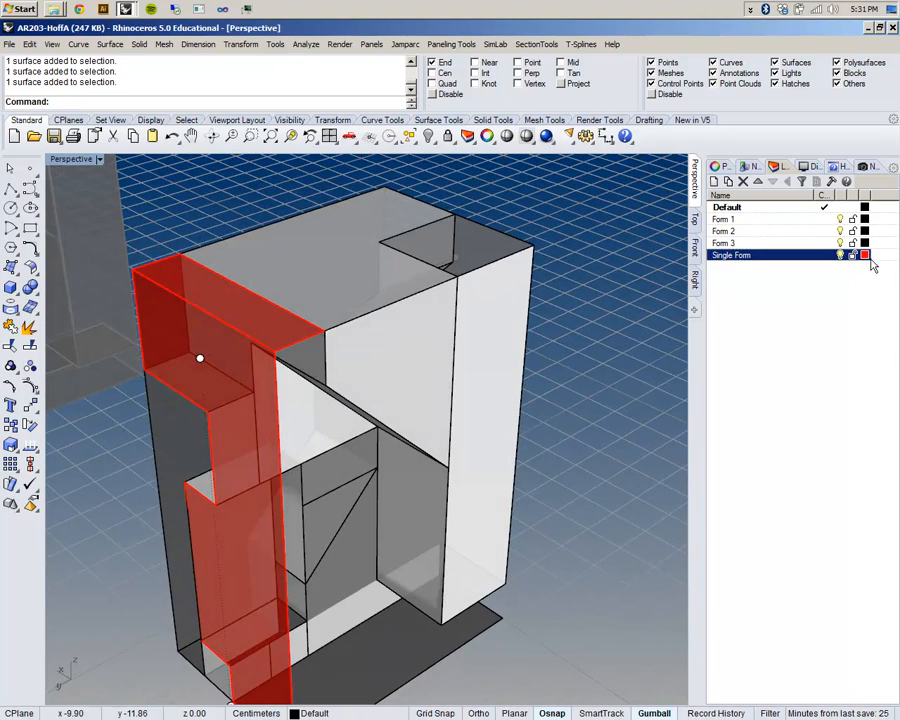
{"action": "right_click_drag", "start_coordinate": [391, 458], "coordinate": [340, 455]}
{"action": "left_click", "coordinate": [88, 159]}
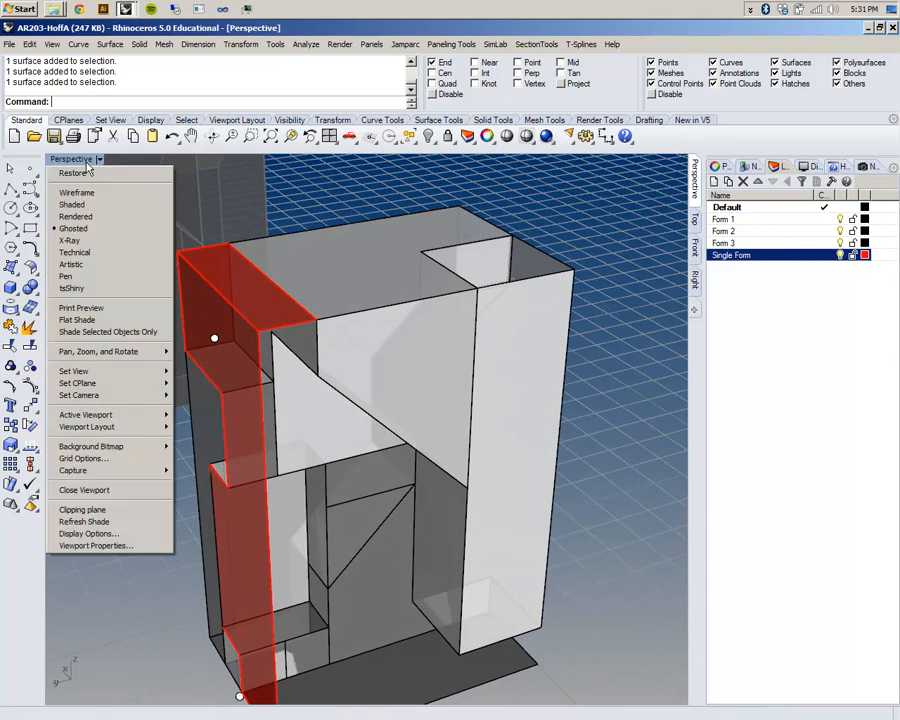
{"action": "left_click", "coordinate": [72, 204]}
{"action": "mouse_move", "coordinate": [260, 390]}
{"action": "right_mouse_down"}
{"action": "mouse_move", "coordinate": [300, 409]}
{"action": "mouse_move", "coordinate": [310, 401]}
{"action": "right_mouse_up"}
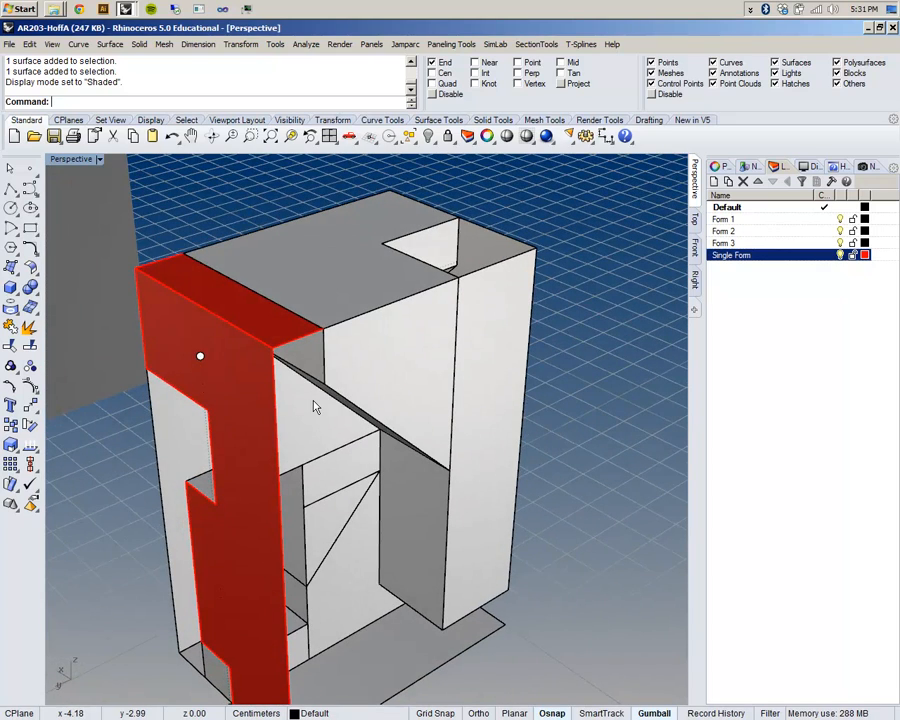
Step: Select the red notched side surface and the red top strip adjoining it
{"action": "scroll", "coordinate": [314, 406], "scroll_direction": "up", "scroll_amount": 5}
{"action": "left_click", "coordinate": [249, 377]}
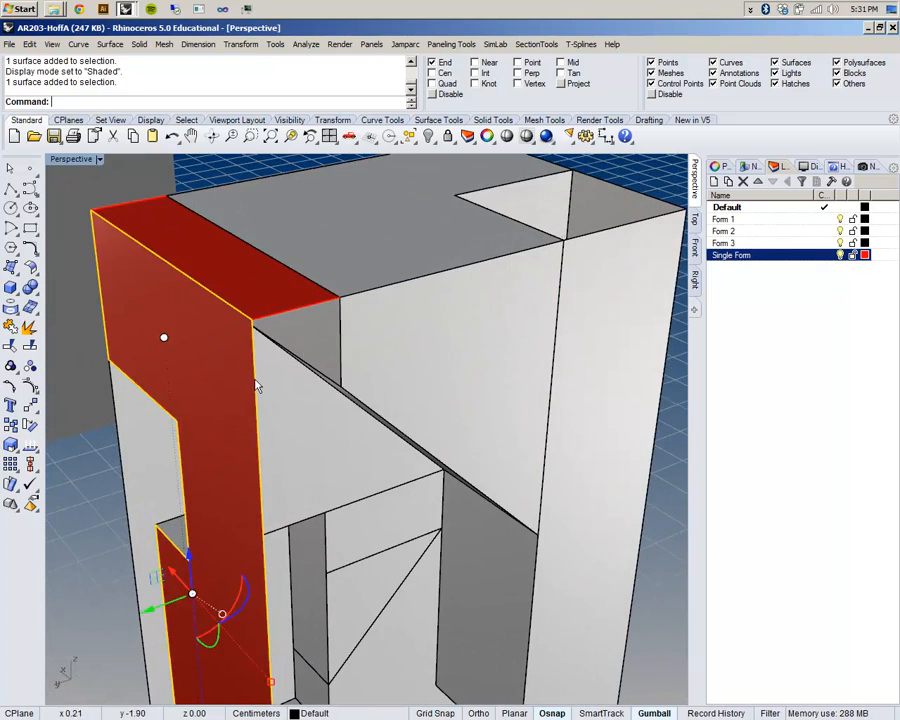
{"action": "left_click", "coordinate": [270, 297]}
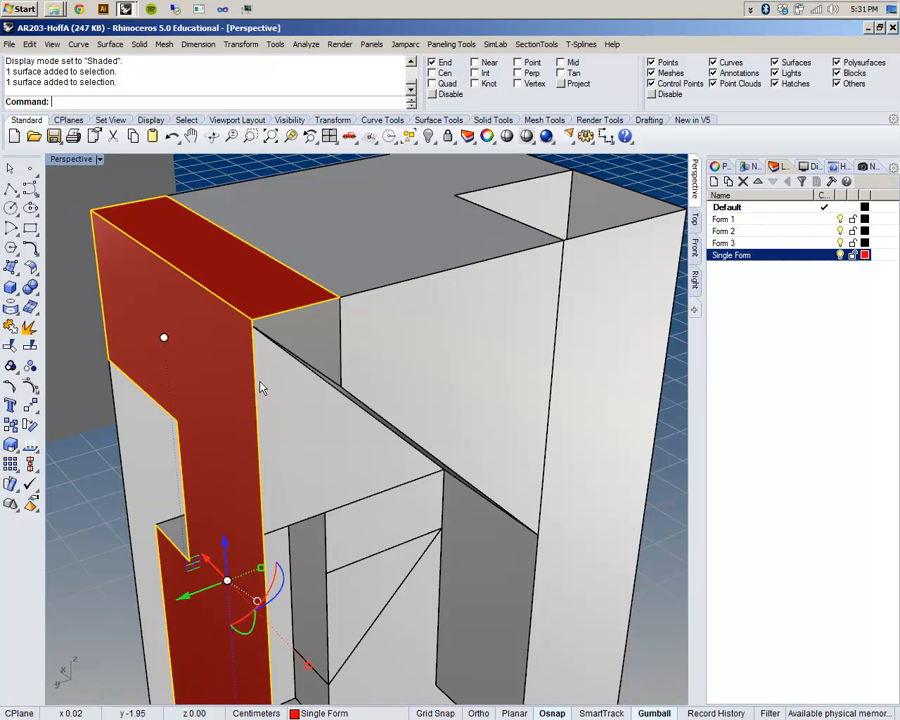
Step: Try offsetting the two selected red surfaces inward by 0.125 as a solid, and undo the offset
{"action": "left_click", "coordinate": [110, 44]}
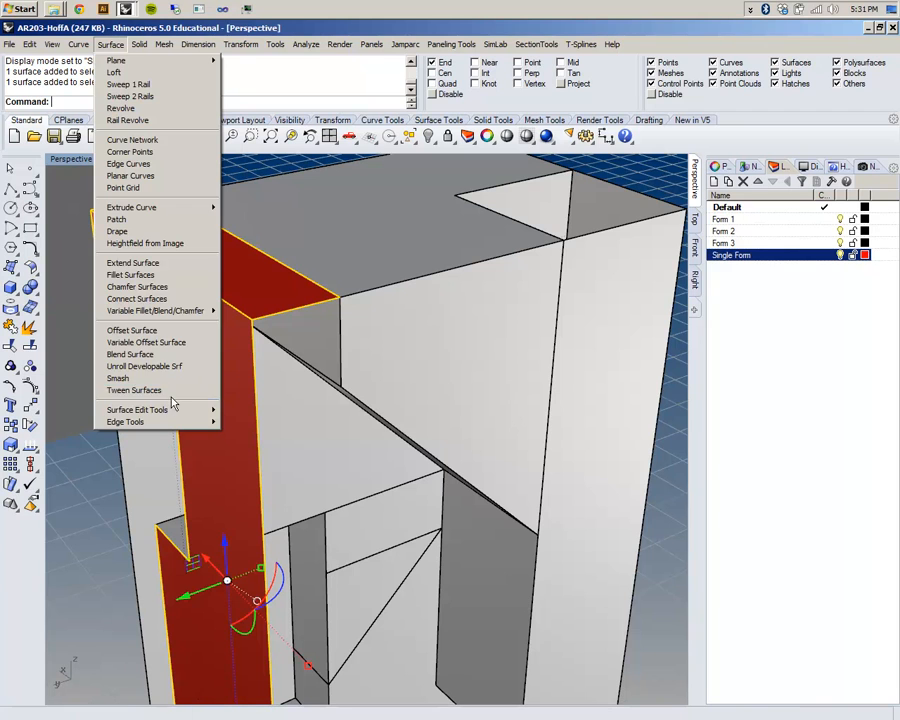
{"action": "left_click", "coordinate": [165, 330]}
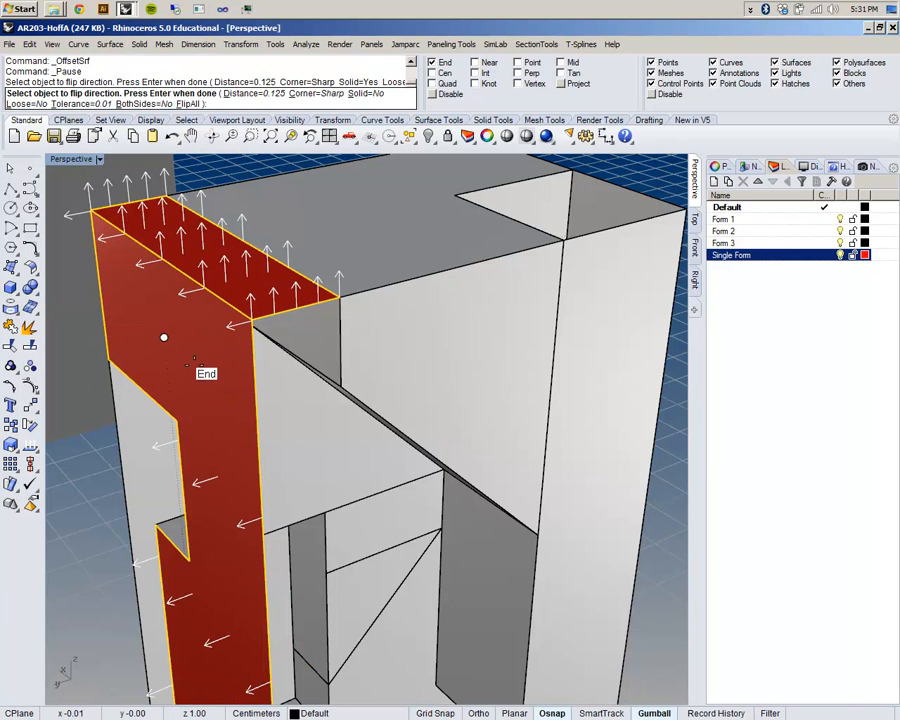
{"action": "left_click", "coordinate": [192, 103]}
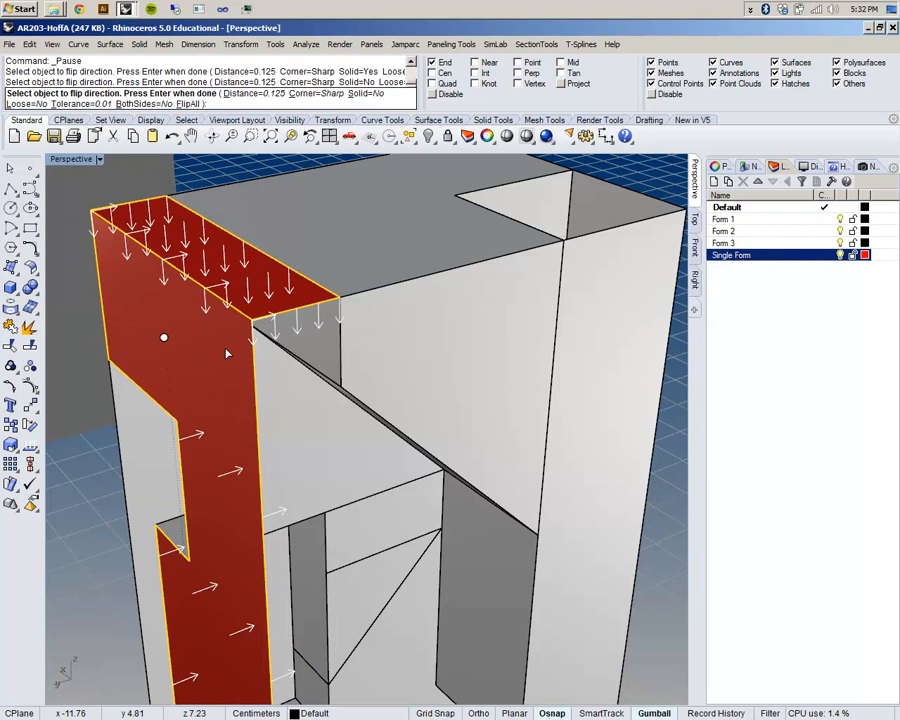
{"action": "left_click", "coordinate": [366, 93]}
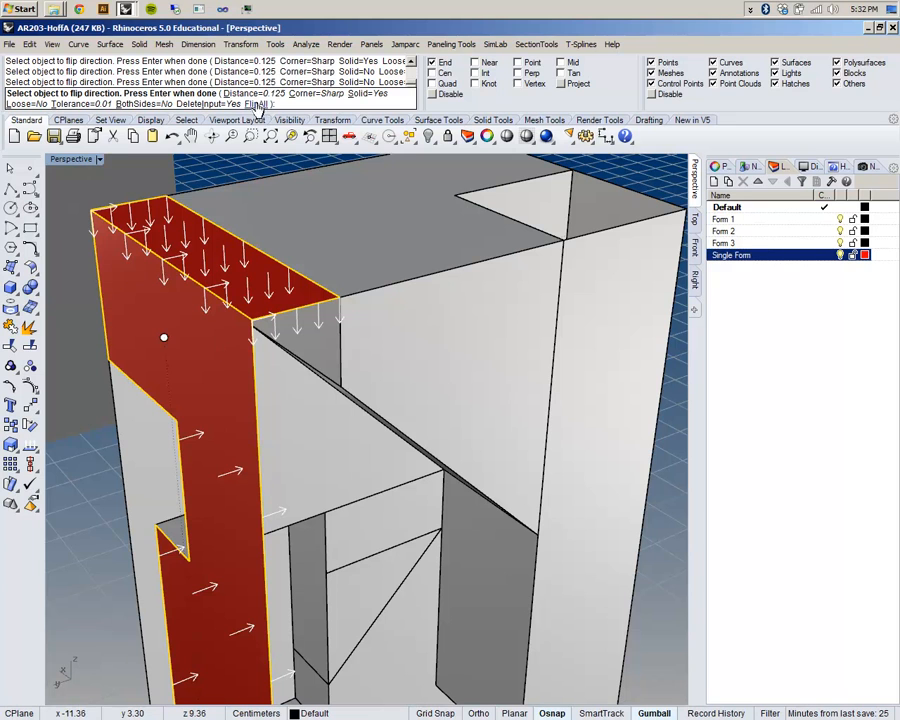
{"action": "key", "text": "Return"}
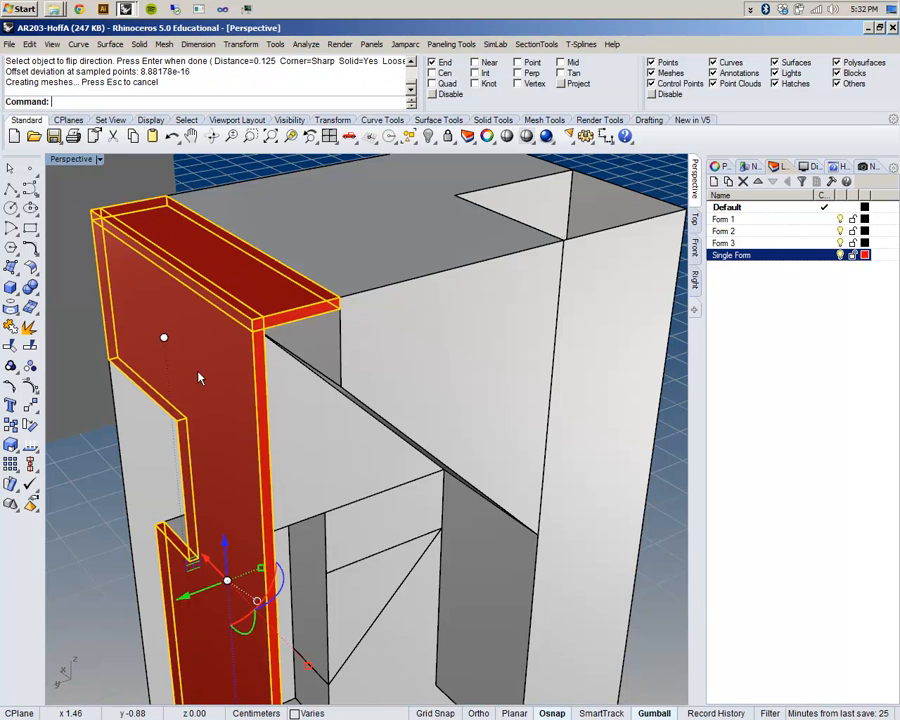
{"action": "key", "text": "ctrl+z"}
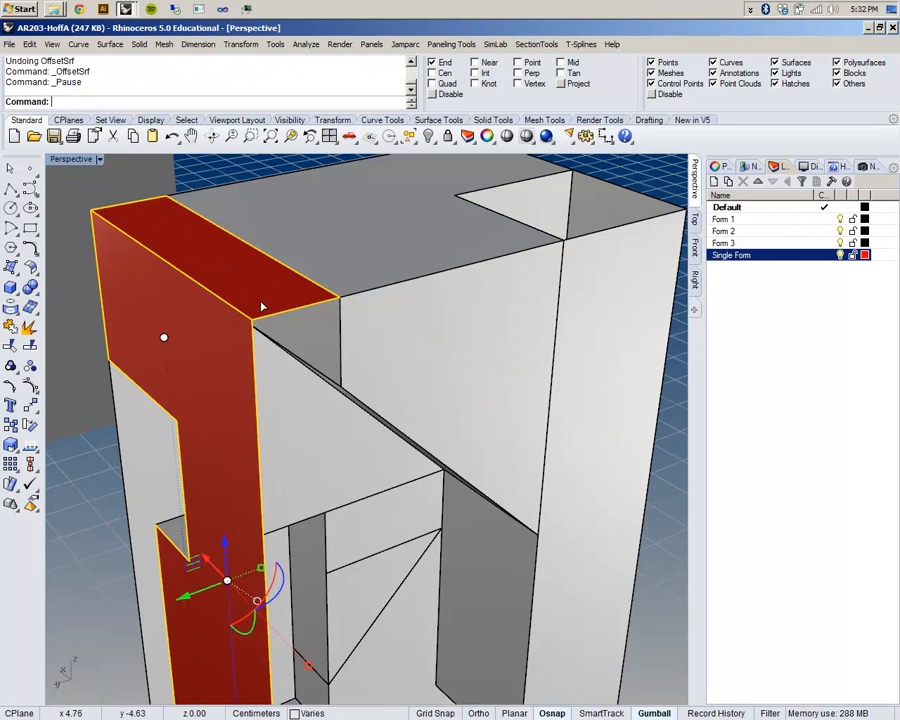
Step: Offset the two selected red surfaces inward by 1/8" with the Solid option off
{"action": "key", "text": "Return"}
{"action": "left_click", "coordinate": [296, 93]}
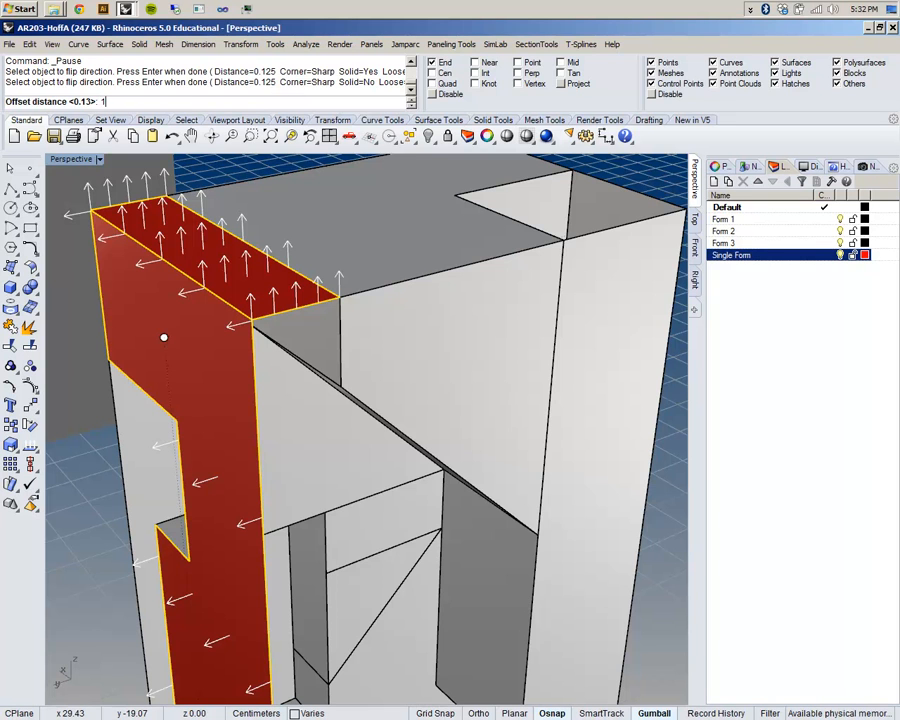
{"action": "type", "text": "1/8\""}
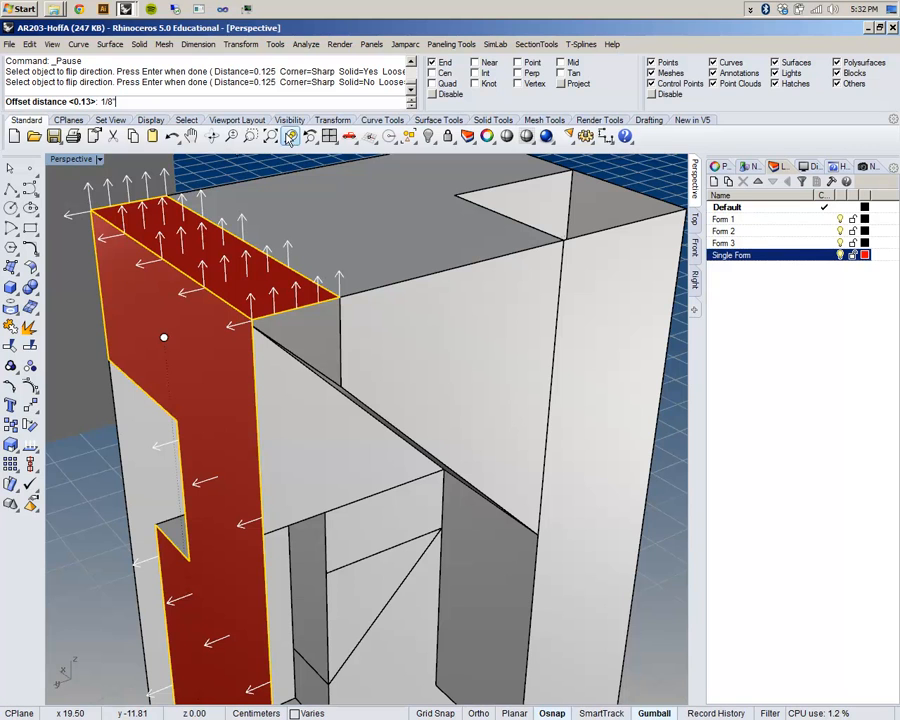
{"action": "key", "text": "Return"}
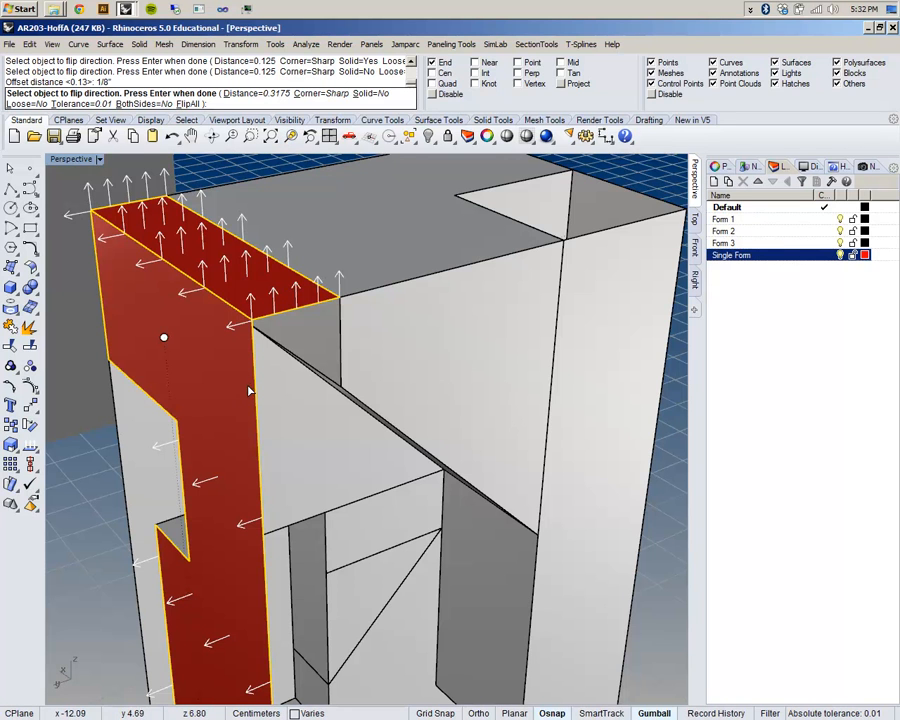
{"action": "left_click", "coordinate": [268, 290]}
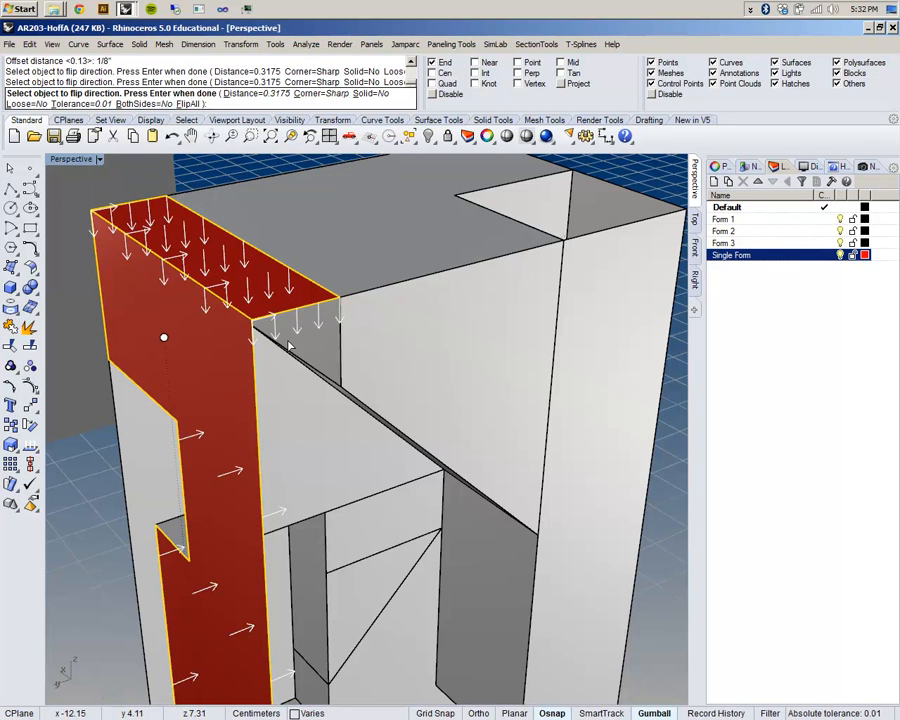
{"action": "key", "text": "Return"}
Step: Measure the distance between the red side surface and its inward offset along the block's upper edge
{"action": "scroll", "coordinate": [322, 290], "scroll_direction": "down", "scroll_amount": 4}
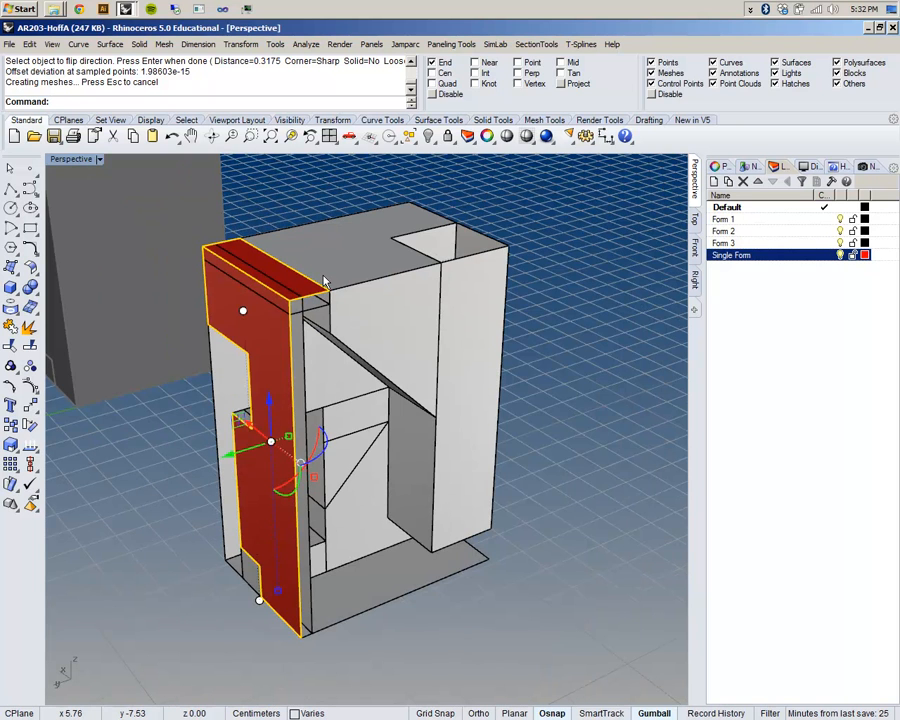
{"action": "scroll", "coordinate": [285, 278], "scroll_direction": "up", "scroll_amount": 4}
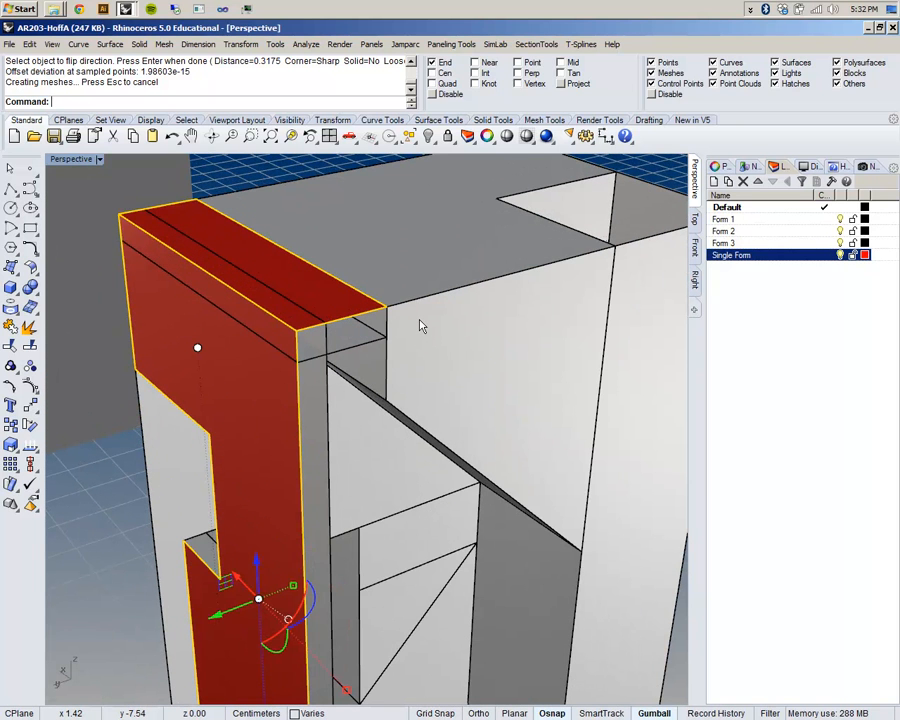
{"action": "key", "text": "Return"}
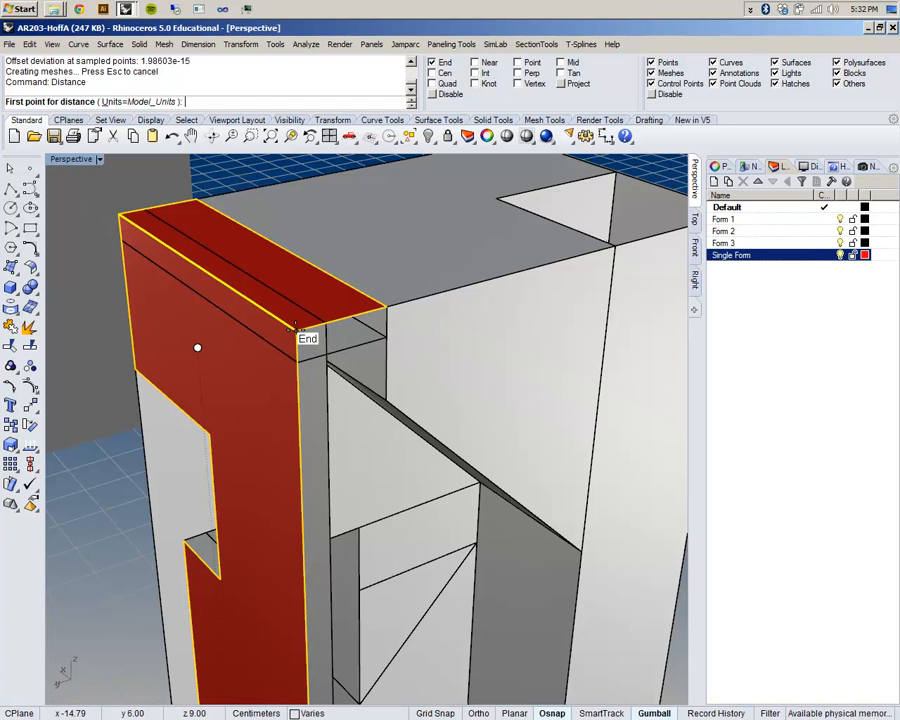
{"action": "left_click", "coordinate": [317, 318]}
{"action": "left_click", "coordinate": [322, 320]}
Step: Measure the same offset distance at the block's upper corner again with the units set to Decimal_Inches
{"action": "key", "text": "Return"}
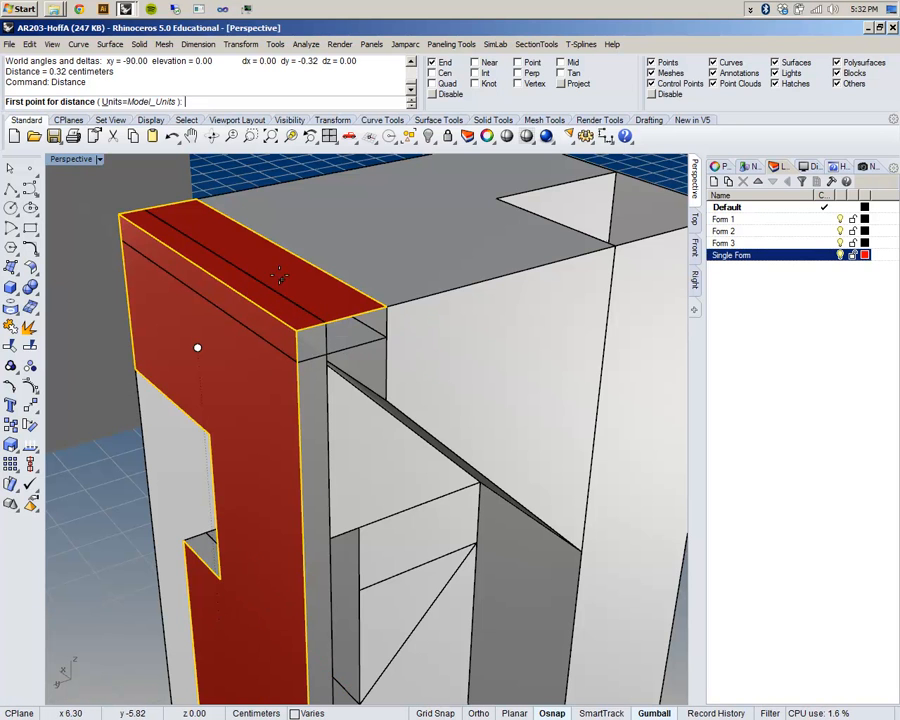
{"action": "left_click", "coordinate": [120, 101]}
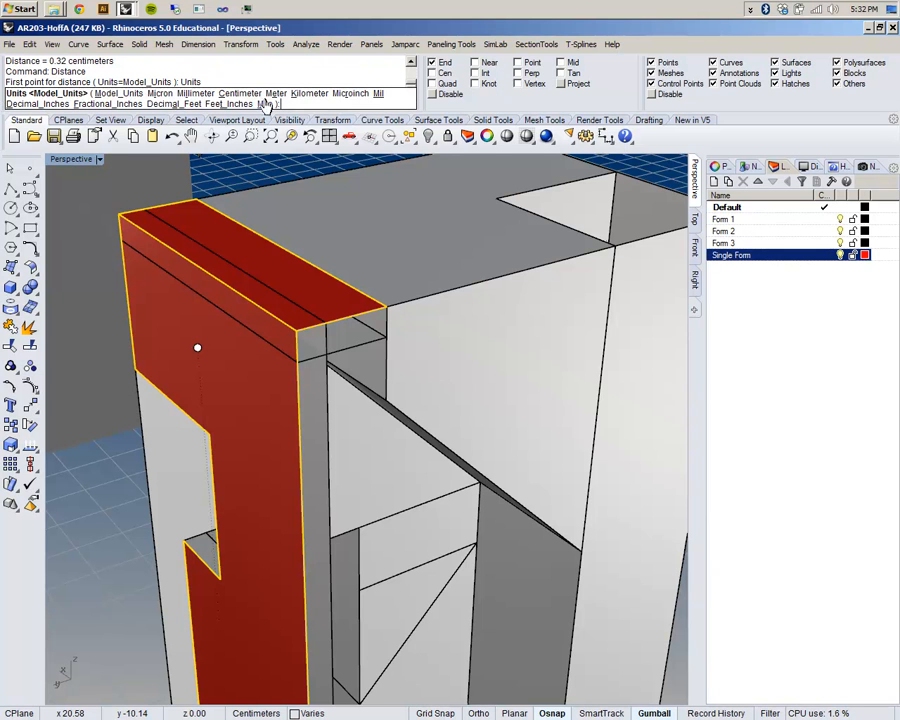
{"action": "left_click", "coordinate": [49, 105]}
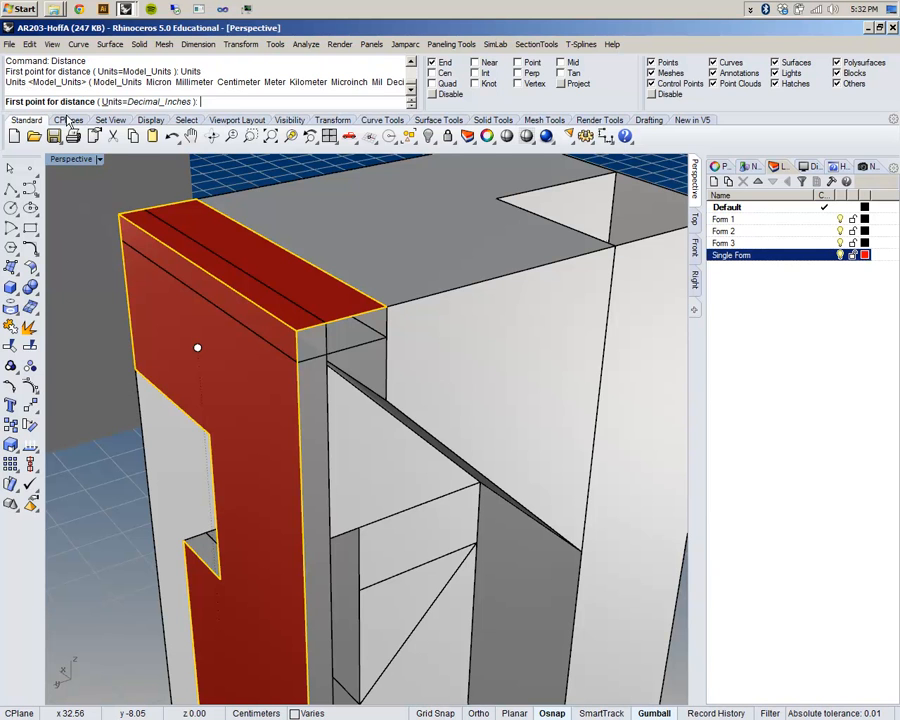
{"action": "left_click", "coordinate": [300, 329]}
{"action": "left_click", "coordinate": [323, 322]}
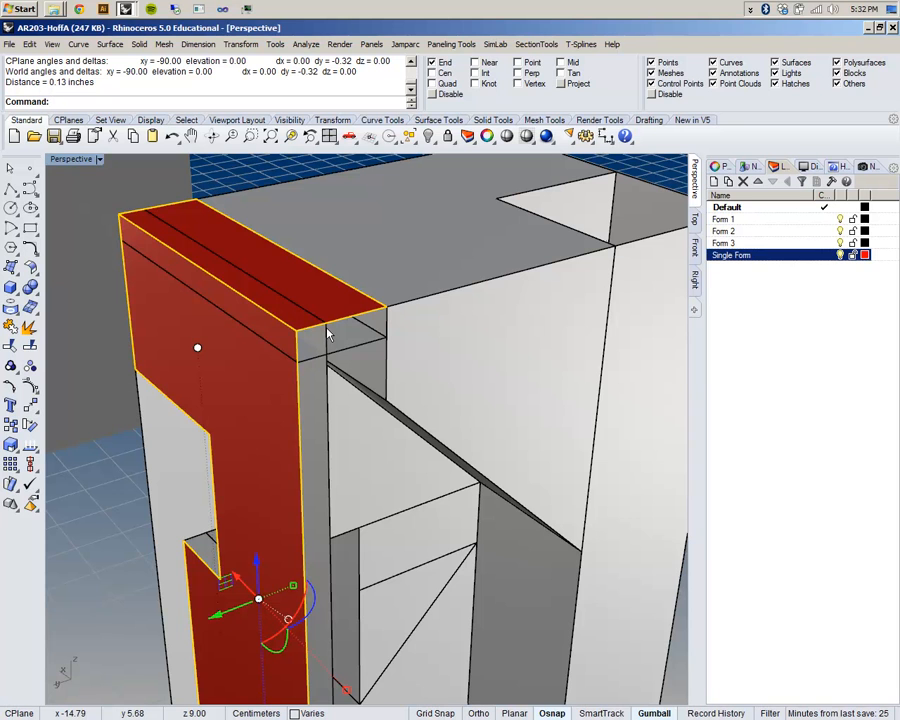
Step: Clear the selection, hide the Single Form layer to examine the offset surfaces alone, and show the layer again
{"action": "scroll", "coordinate": [327, 335], "scroll_direction": "down", "scroll_amount": 8}
{"action": "left_click", "coordinate": [638, 483]}
{"action": "scroll", "coordinate": [390, 352], "scroll_direction": "up", "scroll_amount": 7}
{"action": "right_click_drag", "start_coordinate": [478, 386], "coordinate": [544, 388], "text": "shift"}
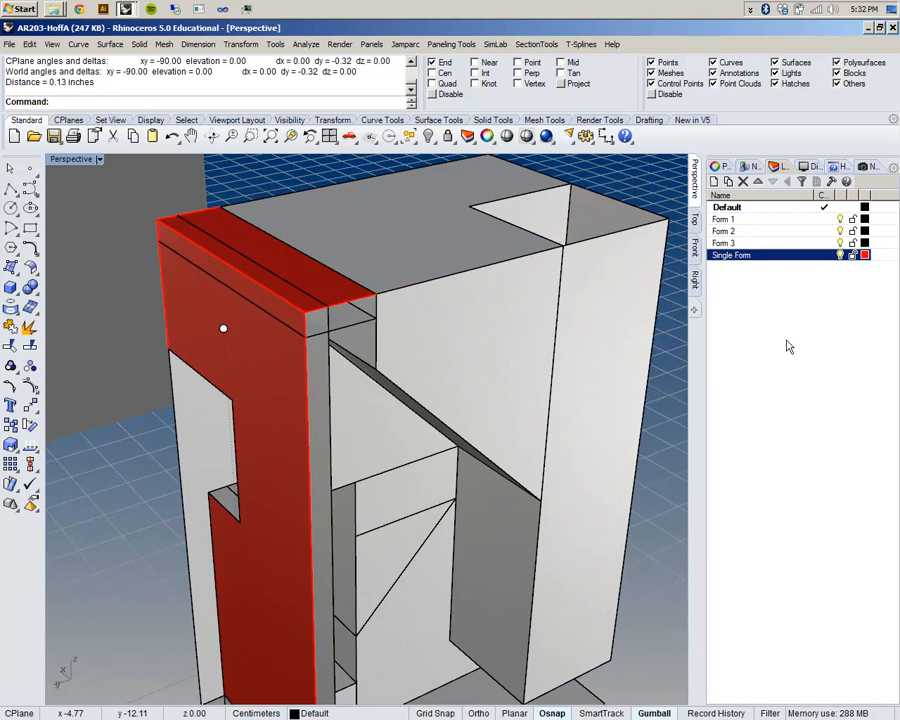
{"action": "left_click", "coordinate": [839, 256]}
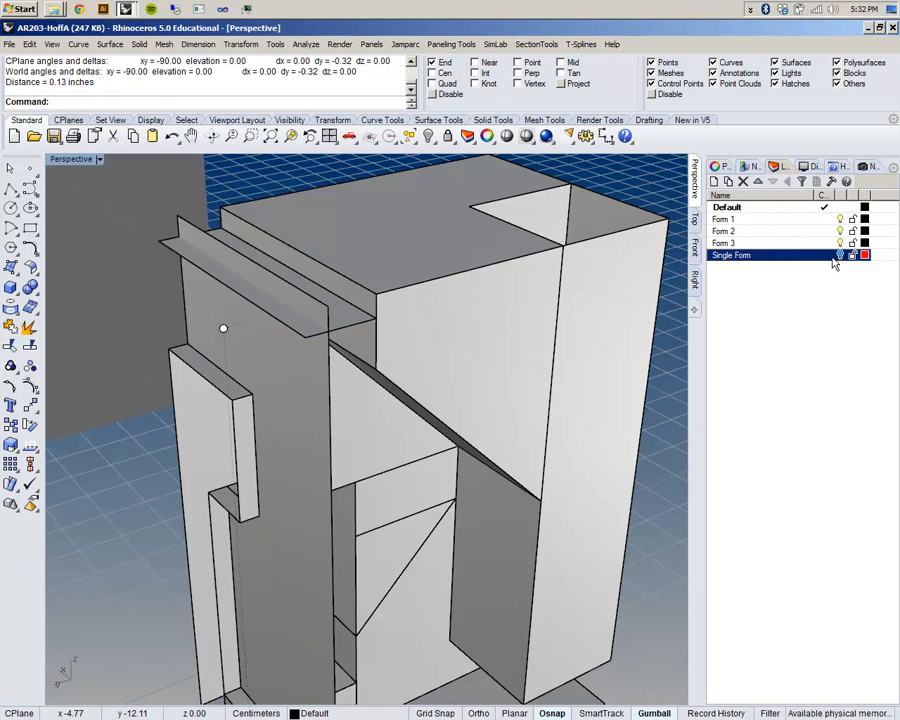
{"action": "left_click", "coordinate": [839, 255]}
Step: Undo the Single Form layer visibility changes and the offset of the two red surfaces
{"action": "key", "text": "ctrl+z"}
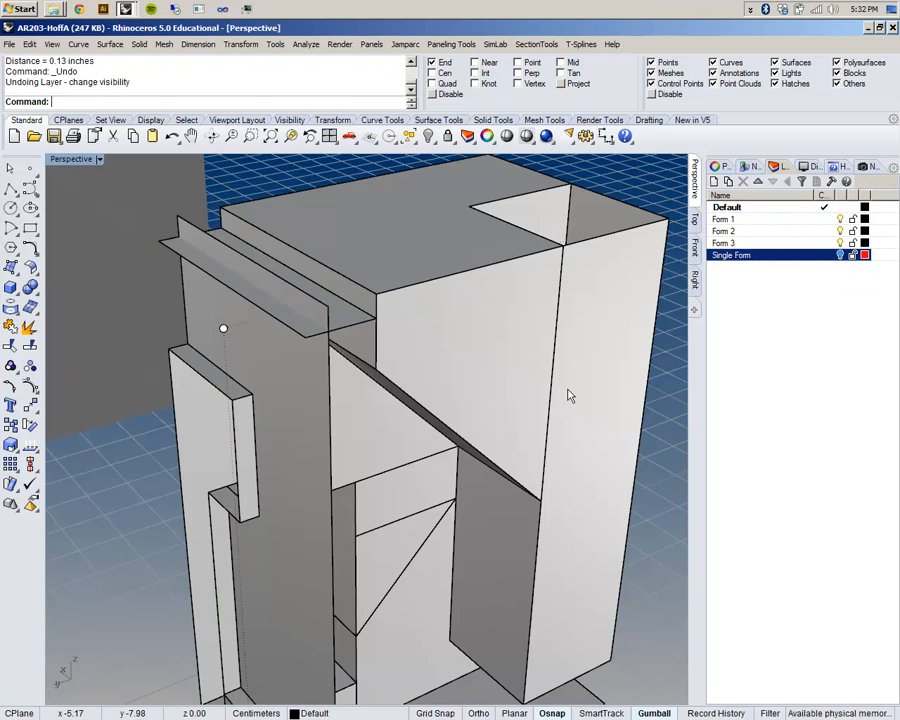
{"action": "key", "text": "ctrl+z"}
{"action": "key", "text": "ctrl+z"}
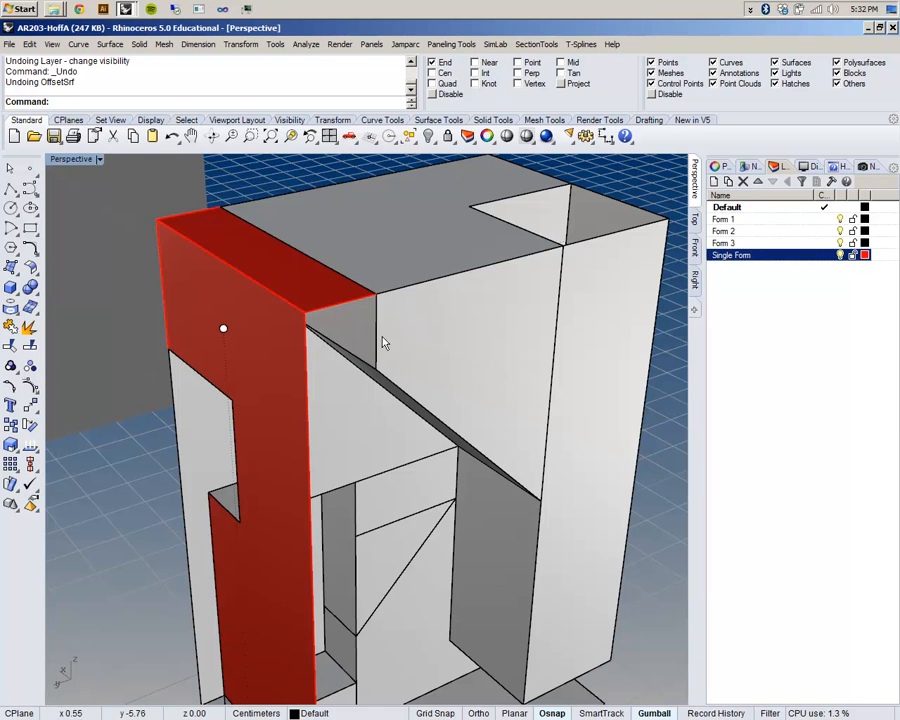
Step: Offset the notched red side surface and top strip inward by 0.3175 with Solid and DeleteInput on, with Single Form as the current layer
{"action": "right_click", "coordinate": [238, 80]}
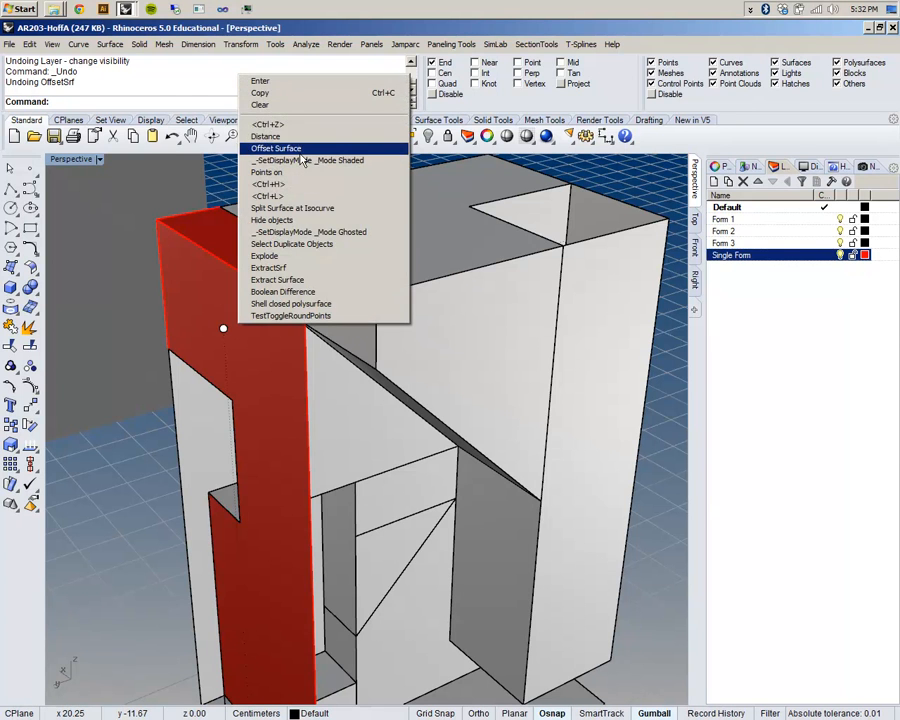
{"action": "left_click", "coordinate": [282, 146]}
{"action": "left_click", "coordinate": [261, 329]}
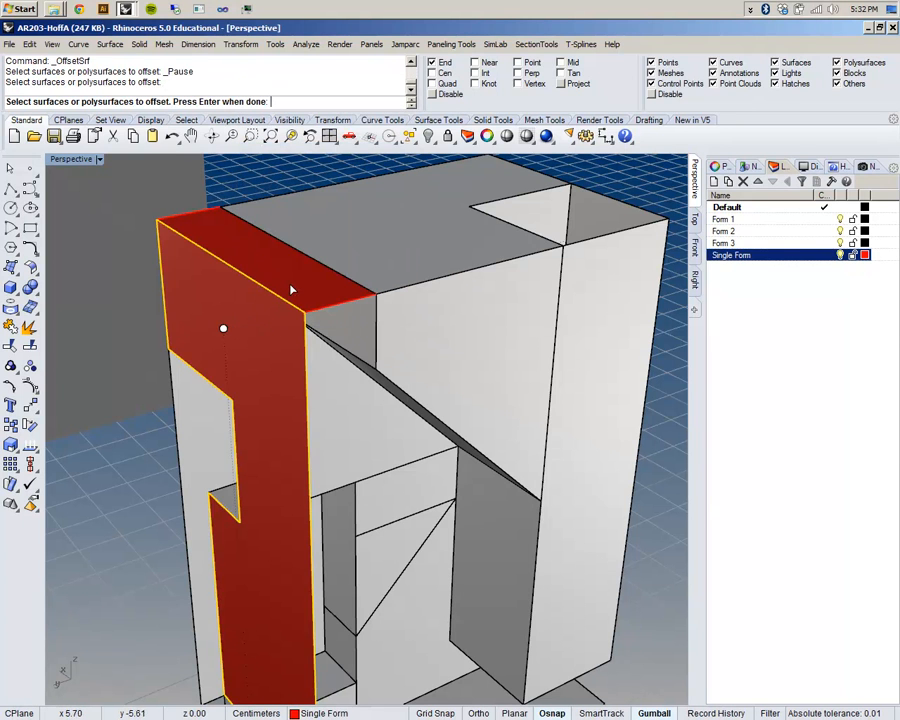
{"action": "key", "text": "Return"}
{"action": "left_click", "coordinate": [297, 288]}
{"action": "left_click", "coordinate": [372, 94]}
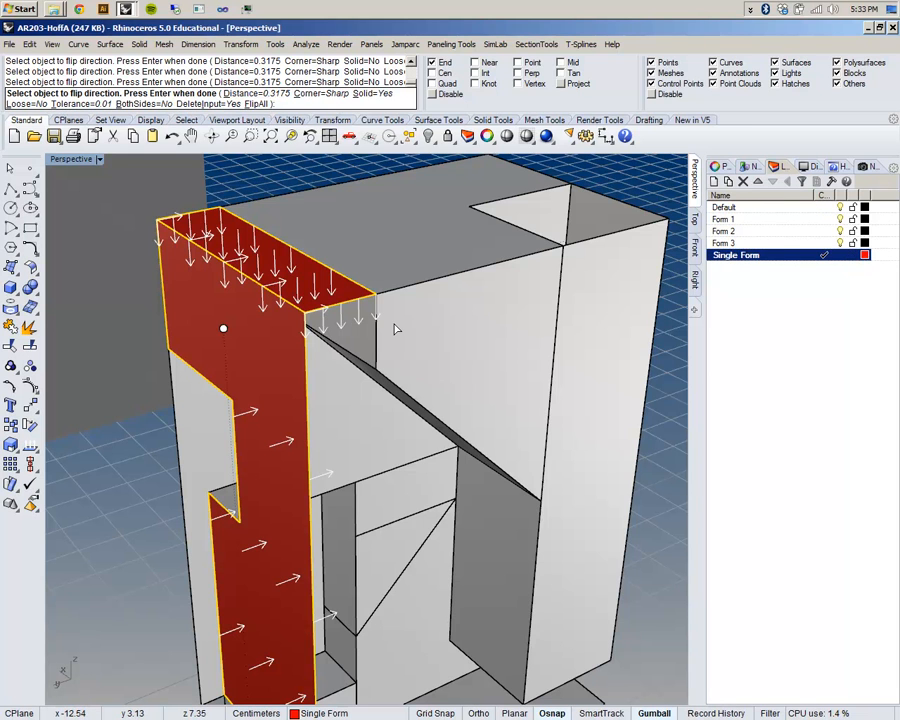
{"action": "right_click", "coordinate": [364, 326]}
{"action": "scroll", "coordinate": [356, 329], "scroll_direction": "down", "scroll_amount": 2}
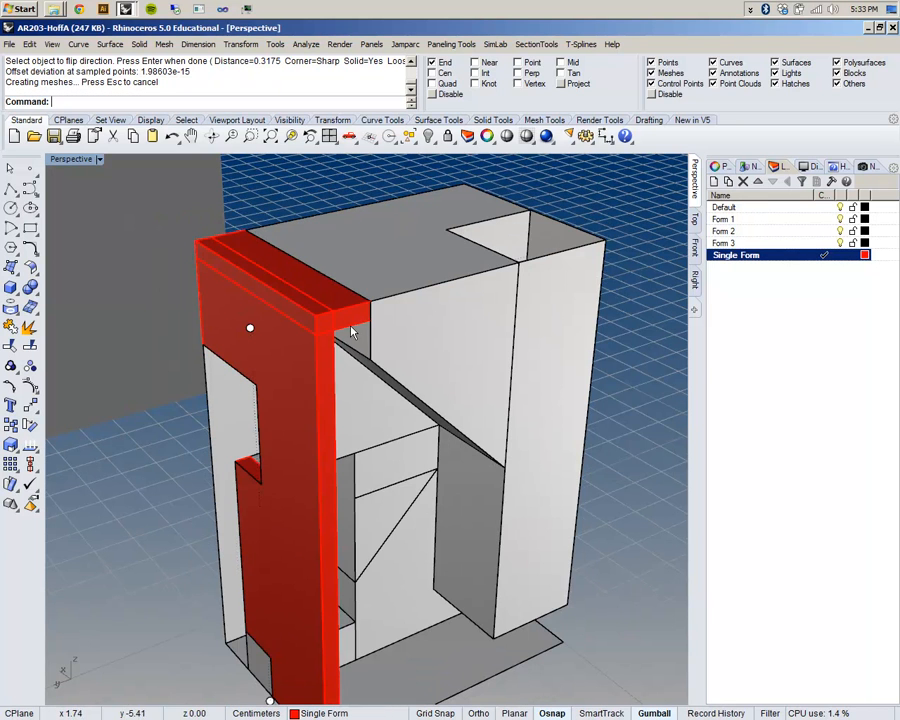
Step: Select the two red offset solids and look through the viewport display settings and their object, texture mapping and material properties
{"action": "right_click_drag", "start_coordinate": [540, 303], "coordinate": [426, 294]}
{"action": "scroll", "coordinate": [590, 270], "scroll_direction": "up", "scroll_amount": 2}
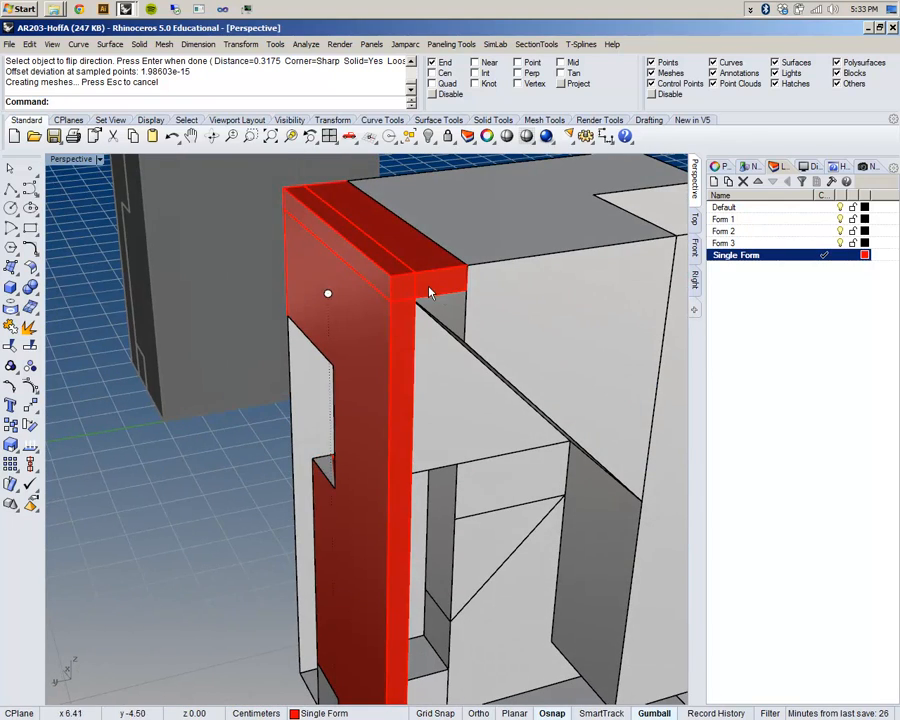
{"action": "left_click", "coordinate": [426, 292]}
{"action": "left_click", "coordinate": [394, 366], "text": "shift"}
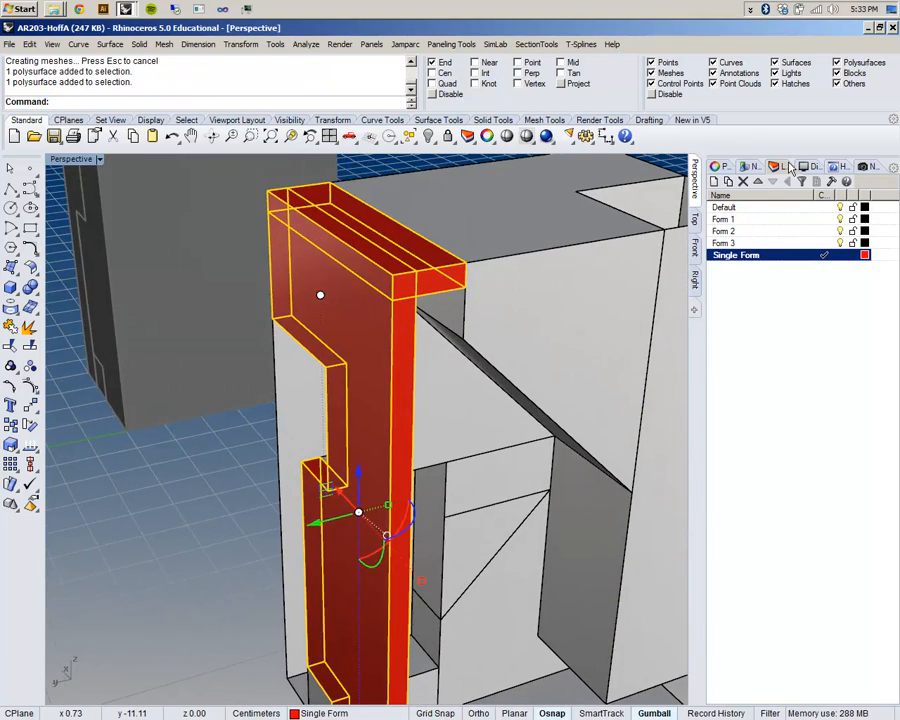
{"action": "left_click", "coordinate": [812, 167]}
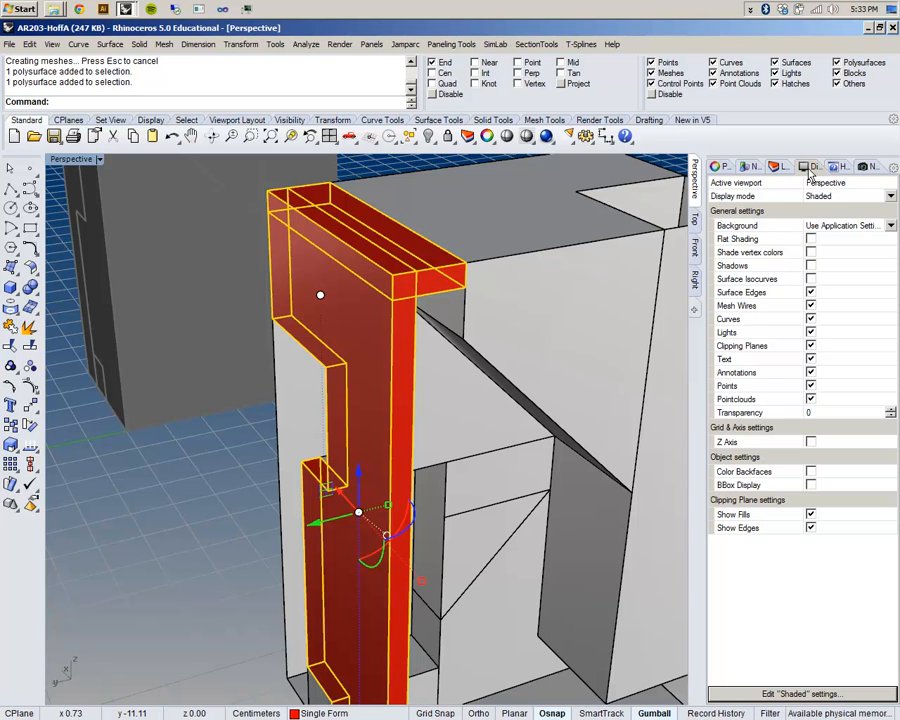
{"action": "left_click", "coordinate": [724, 166]}
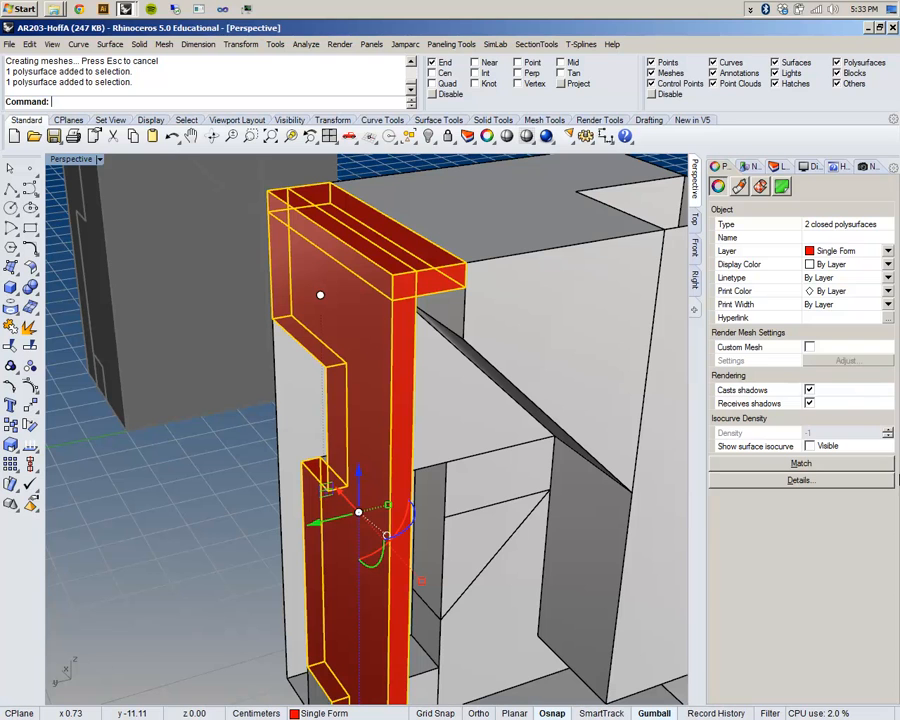
{"action": "left_click", "coordinate": [761, 187]}
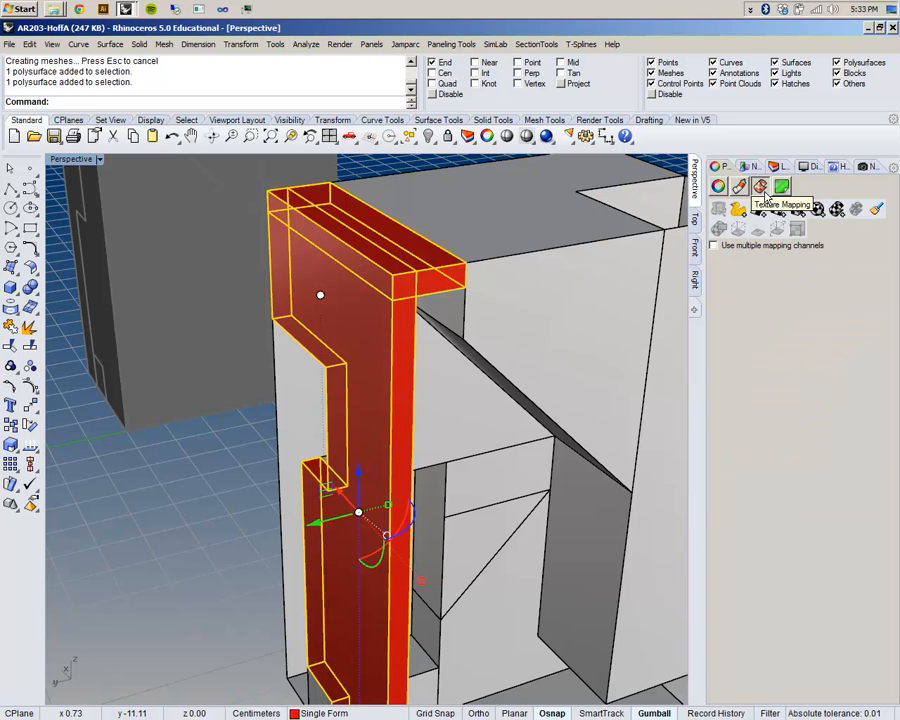
{"action": "left_click", "coordinate": [739, 187]}
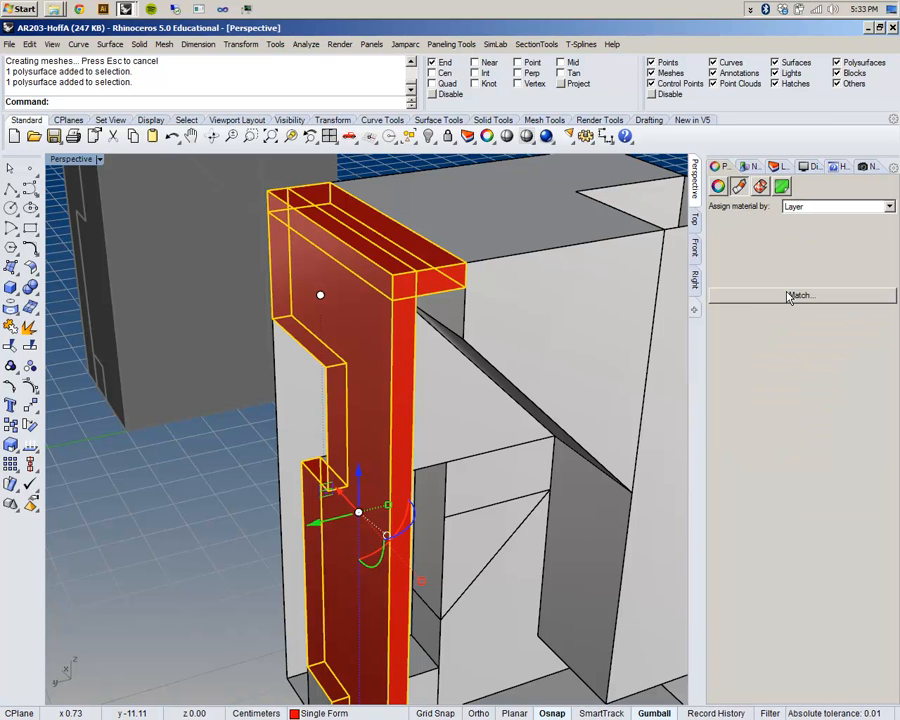
Step: Enable a custom render mesh for the notched red solid alone and view its detailed mesh options without changing them
{"action": "key", "text": "Escape"}
{"action": "left_click", "coordinate": [360, 344]}
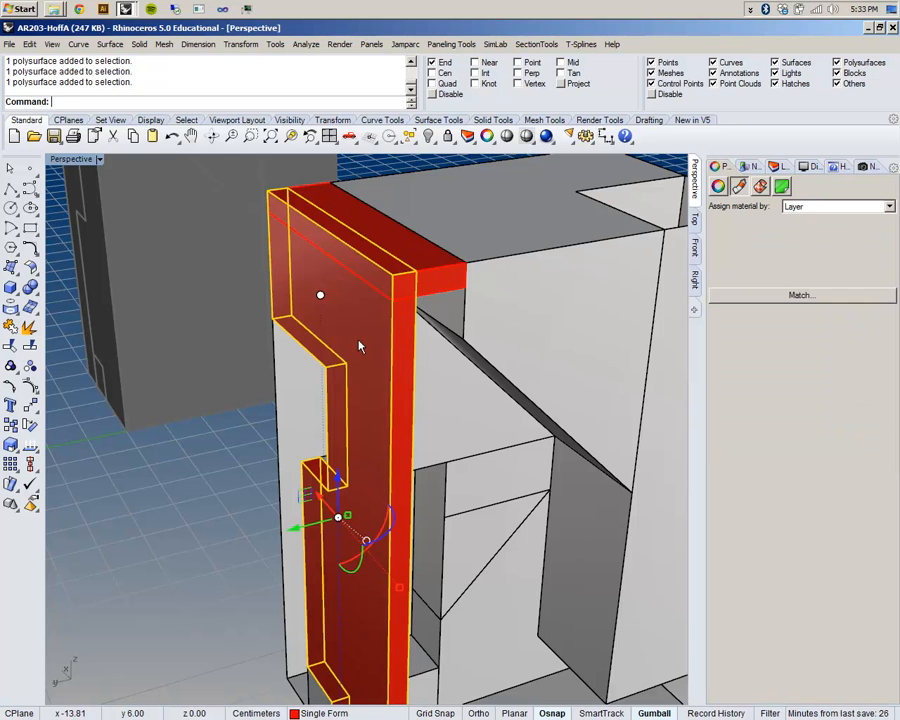
{"action": "left_click", "coordinate": [718, 187]}
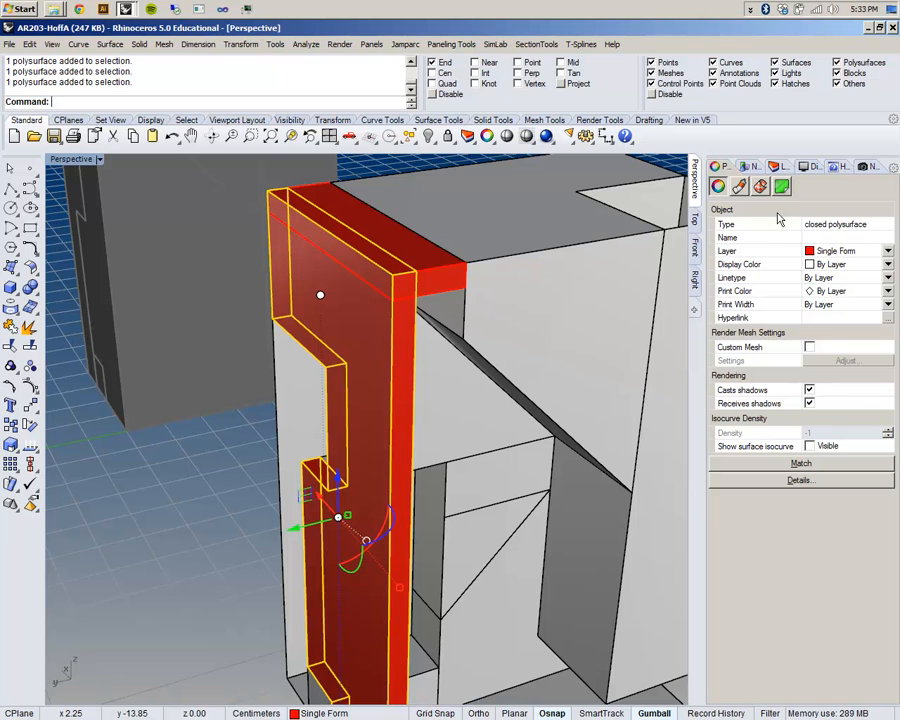
{"action": "left_click", "coordinate": [809, 347]}
{"action": "left_click", "coordinate": [845, 360]}
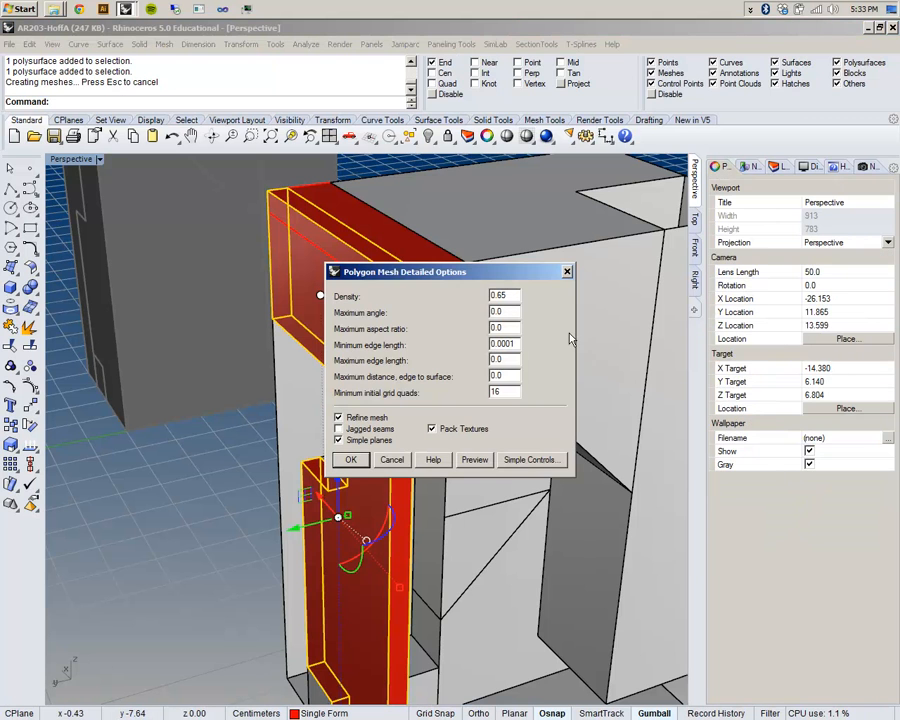
{"action": "left_click", "coordinate": [566, 272]}
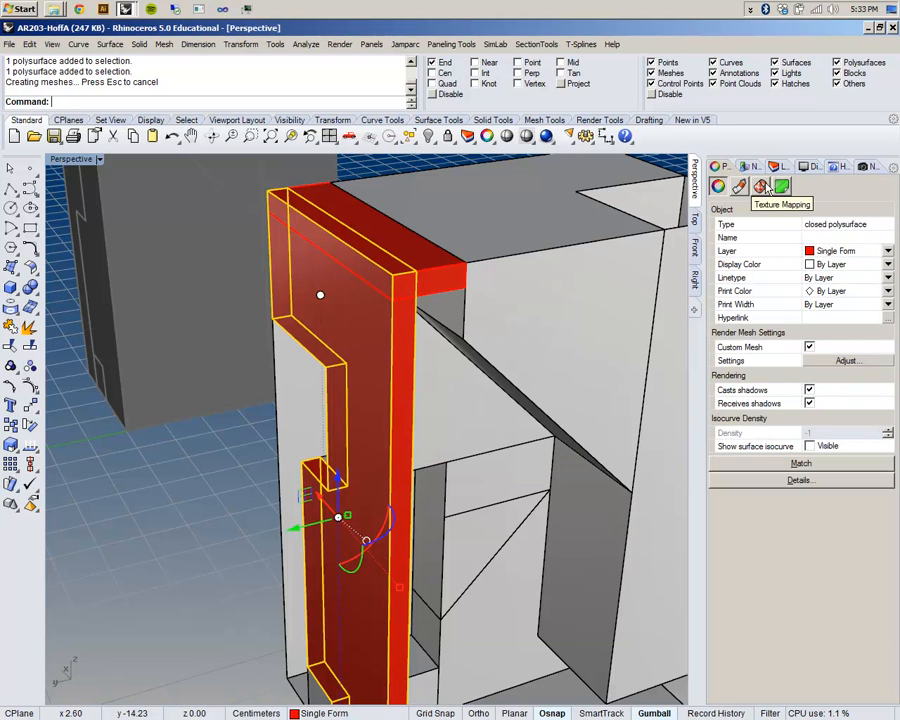
Step: Turn off casting and receiving shadows for the notched red solid, and check the properties of both red solids together
{"action": "left_click", "coordinate": [741, 186]}
{"action": "left_click", "coordinate": [760, 186]}
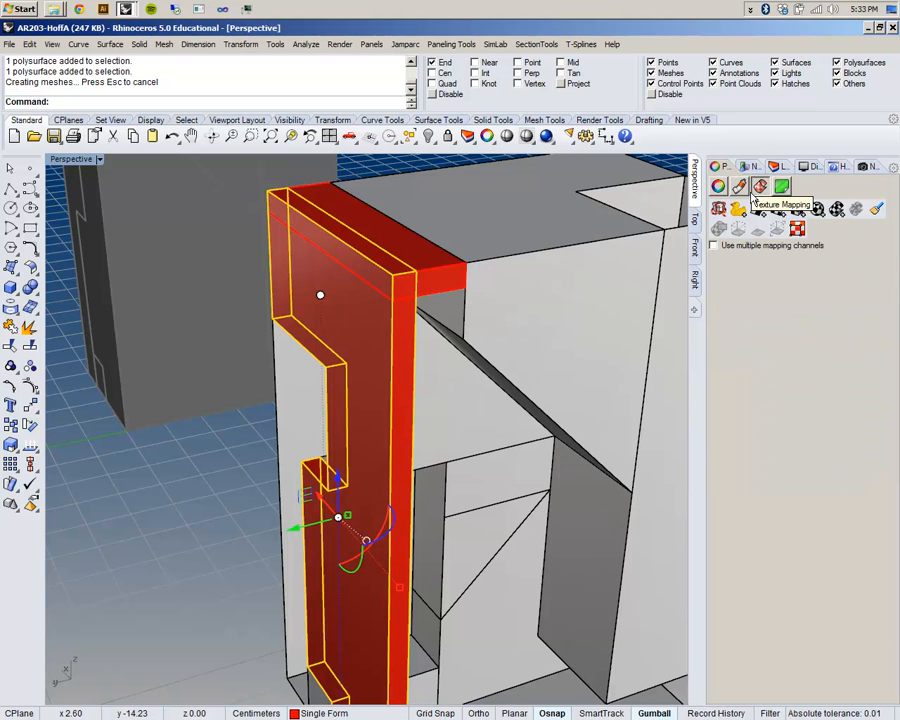
{"action": "left_click", "coordinate": [720, 187]}
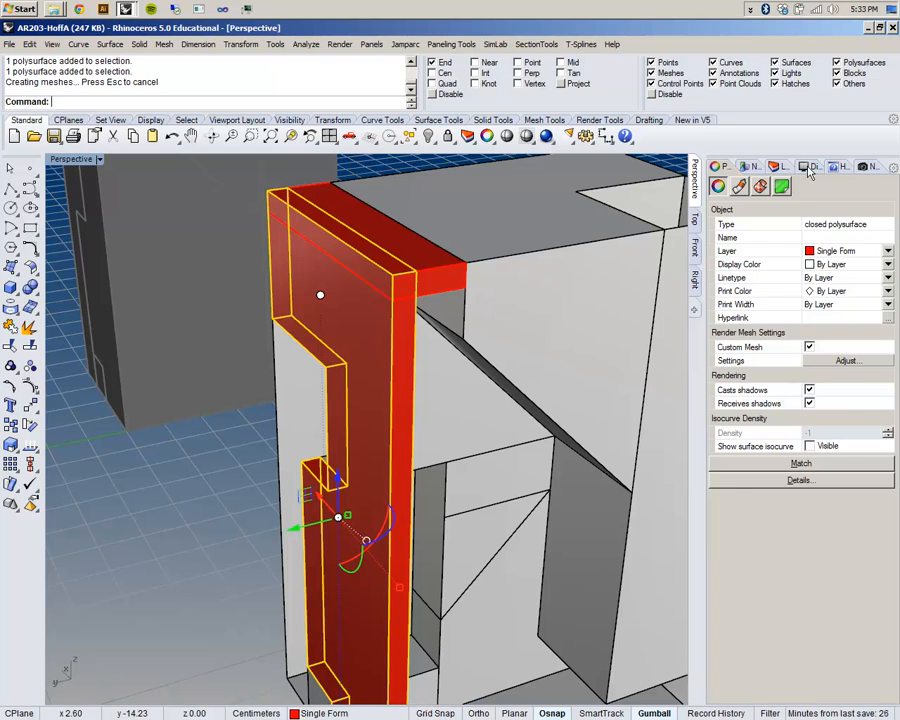
{"action": "left_click", "coordinate": [808, 168]}
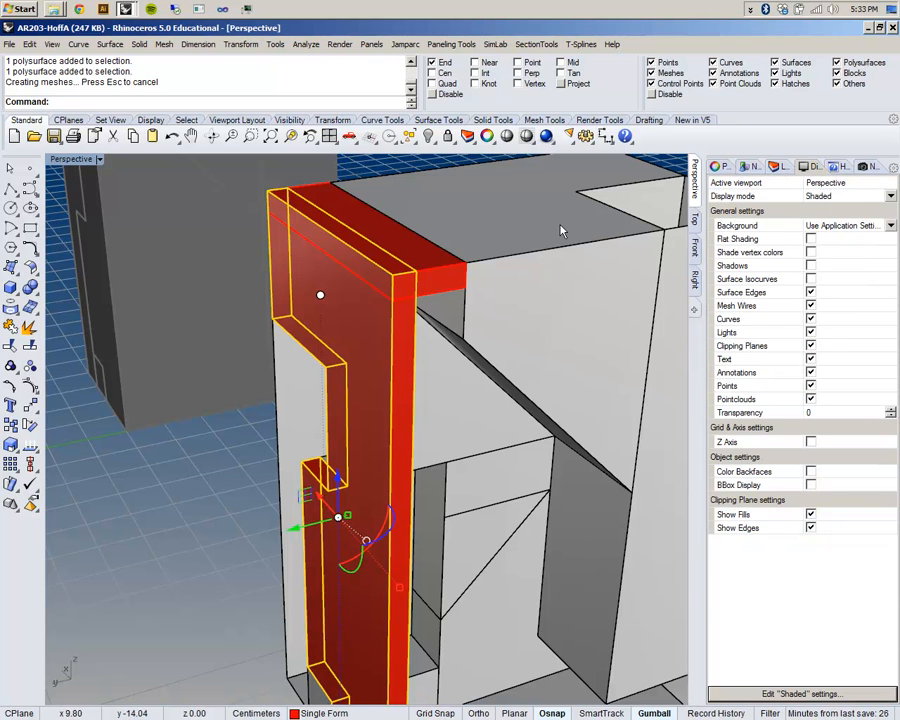
{"action": "left_click", "coordinate": [721, 167]}
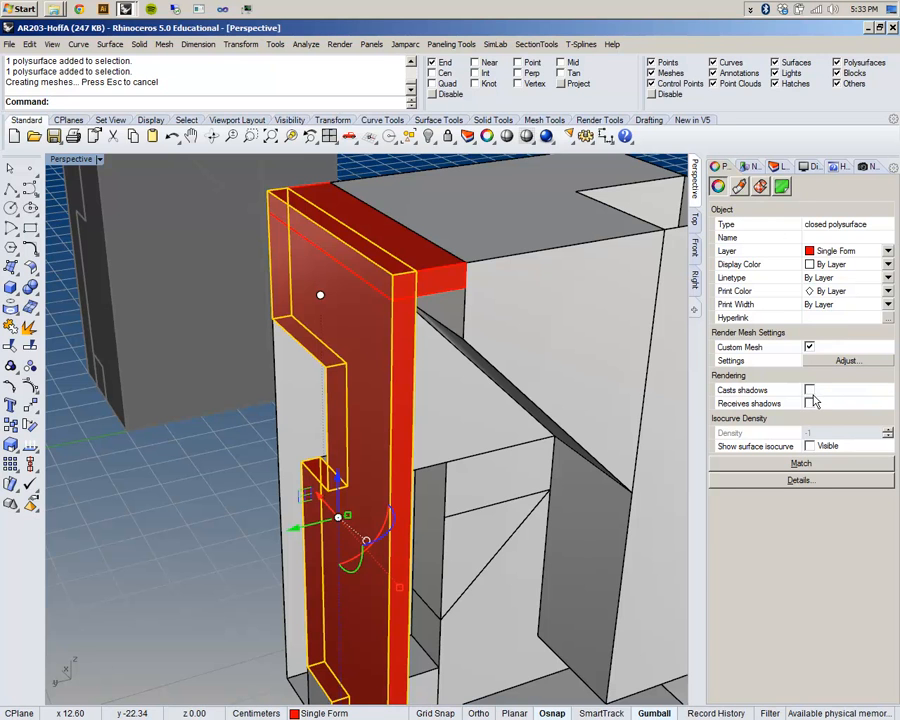
{"action": "left_click", "coordinate": [227, 432]}
{"action": "left_click", "coordinate": [450, 272]}
{"action": "left_click", "coordinate": [410, 392], "text": "shift"}
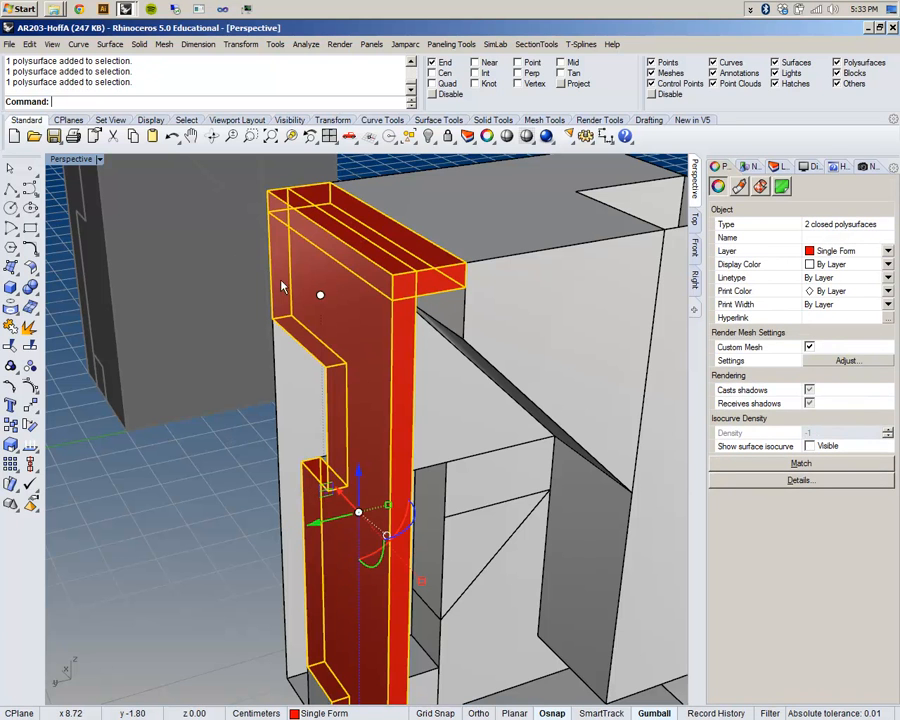
{"action": "left_click", "coordinate": [181, 415]}
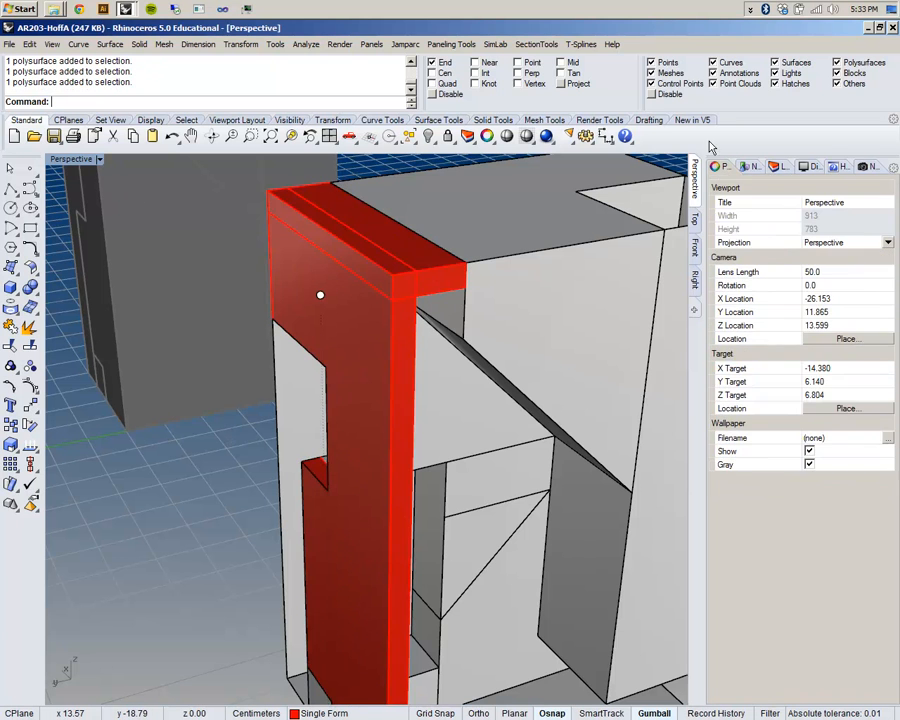
Step: Set the Perspective viewport to shade only the selected objects
{"action": "left_click", "coordinate": [97, 160]}
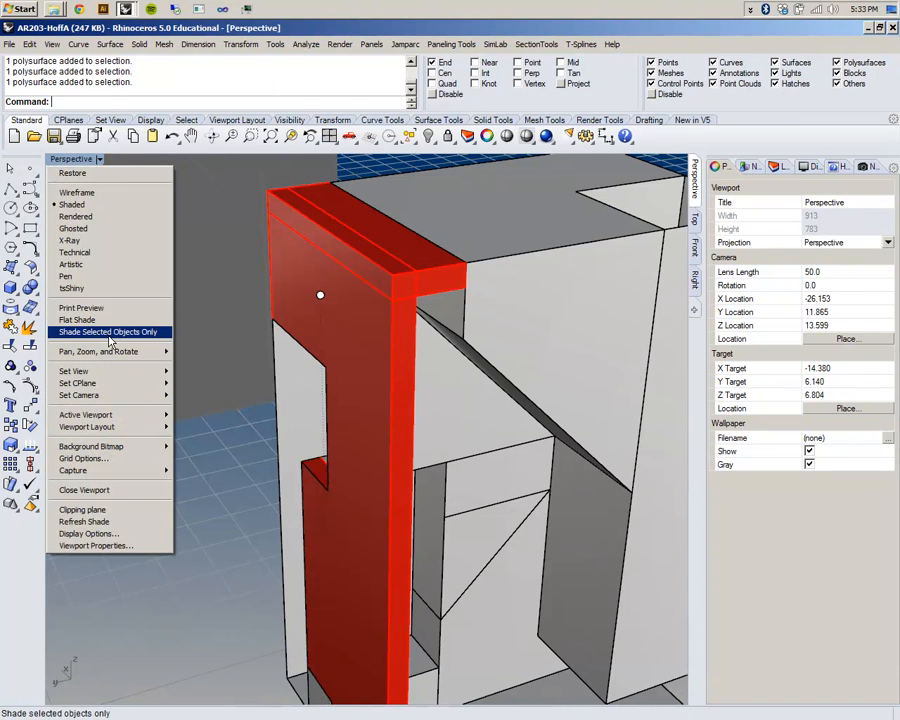
{"action": "left_click", "coordinate": [110, 334]}
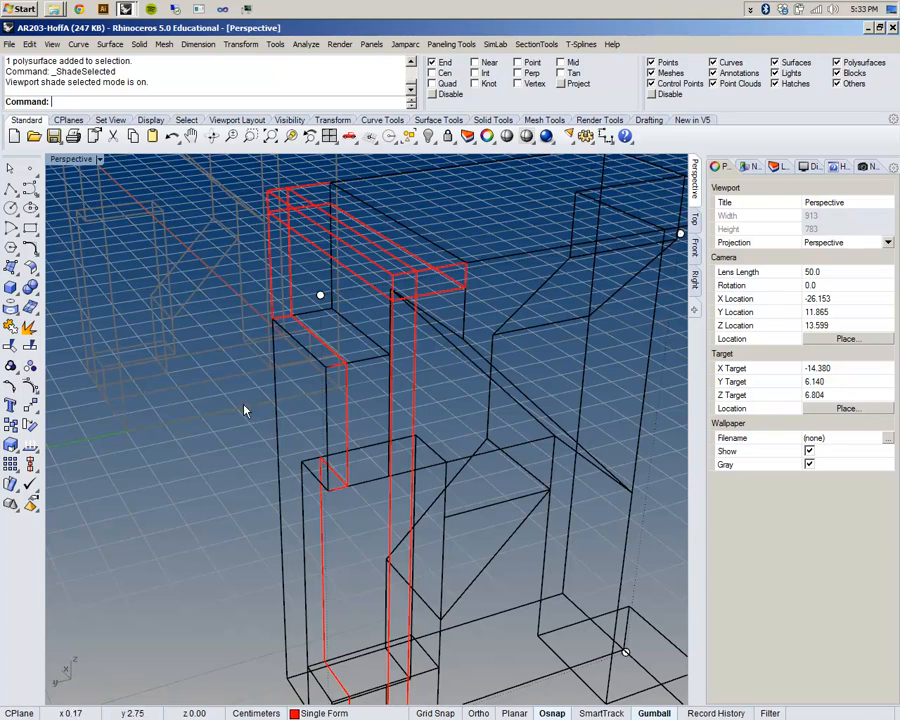
{"action": "scroll", "coordinate": [252, 429], "scroll_direction": "down", "scroll_amount": 4}
{"action": "right_click_drag", "start_coordinate": [256, 358], "coordinate": [270, 357]}
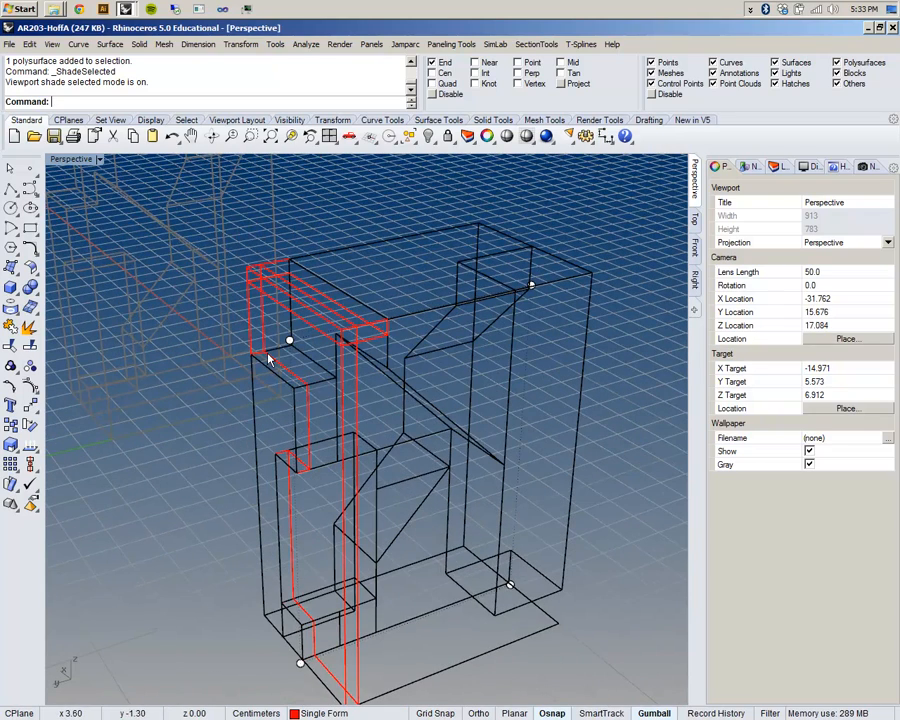
Step: Move the L-shaped Form 2 surface and the diamond-shaped sloped surface behind it to the Single Form layer
{"action": "left_click", "coordinate": [436, 495]}
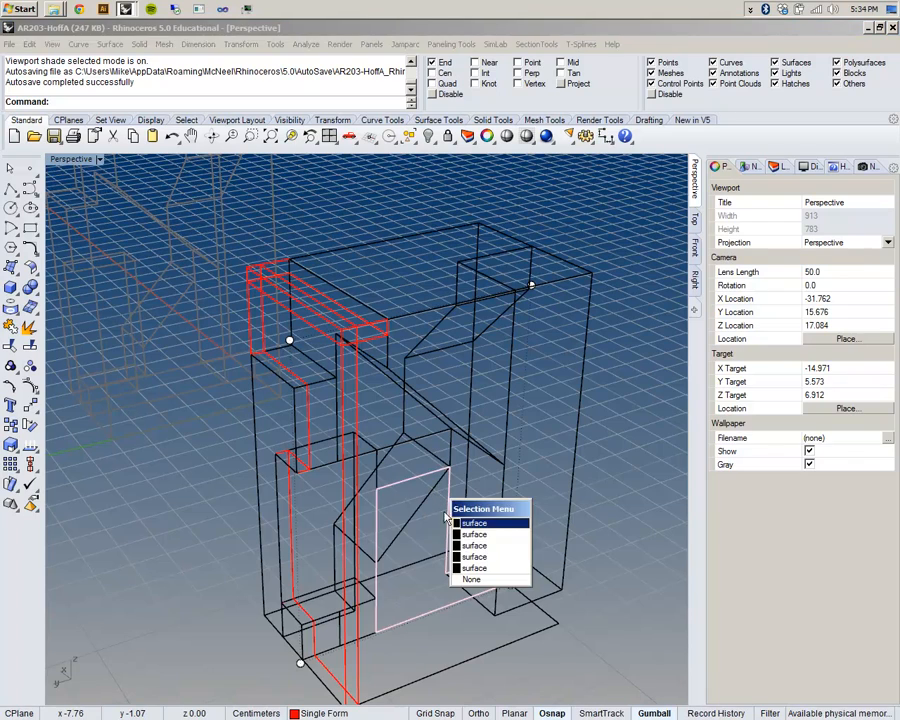
{"action": "left_click", "coordinate": [408, 513]}
{"action": "left_click", "coordinate": [457, 553]}
{"action": "right_click_drag", "start_coordinate": [452, 494], "coordinate": [459, 500]}
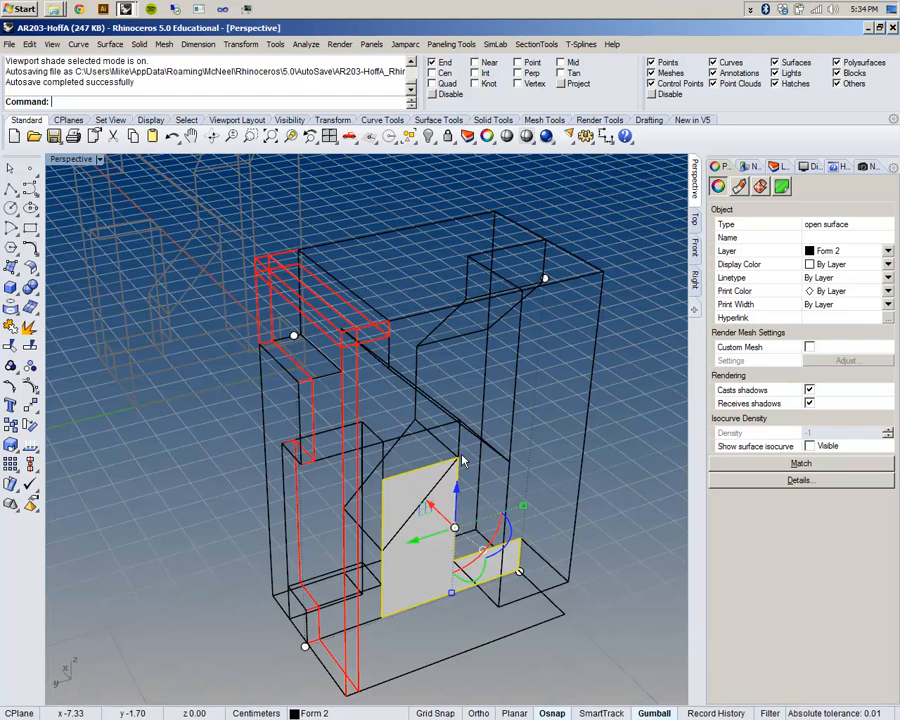
{"action": "scroll", "coordinate": [462, 426], "scroll_direction": "up", "scroll_amount": 2}
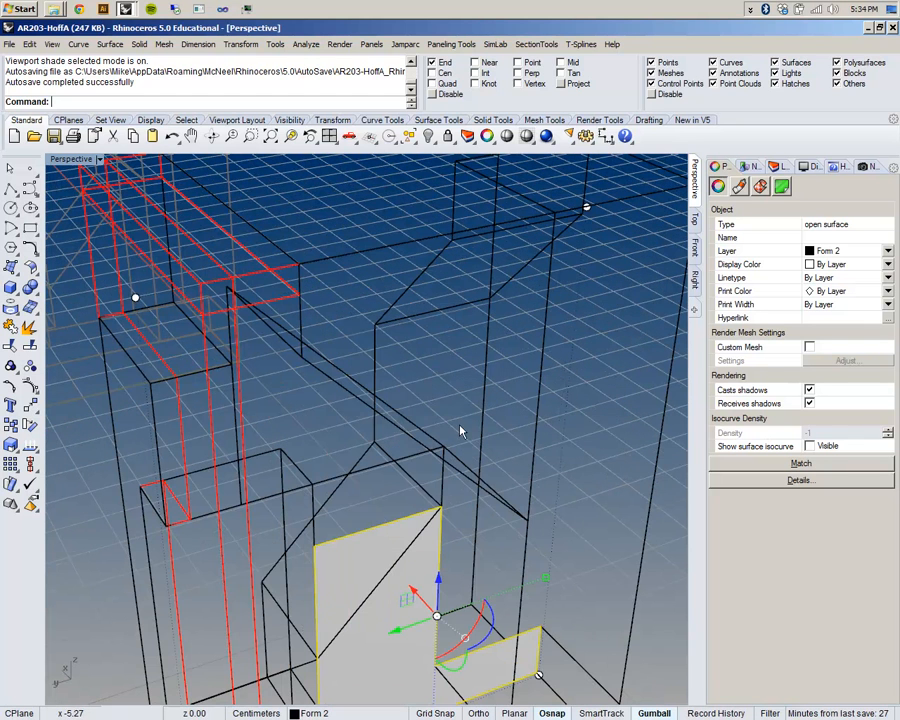
{"action": "left_click", "coordinate": [299, 639]}
{"action": "left_click", "coordinate": [322, 668]}
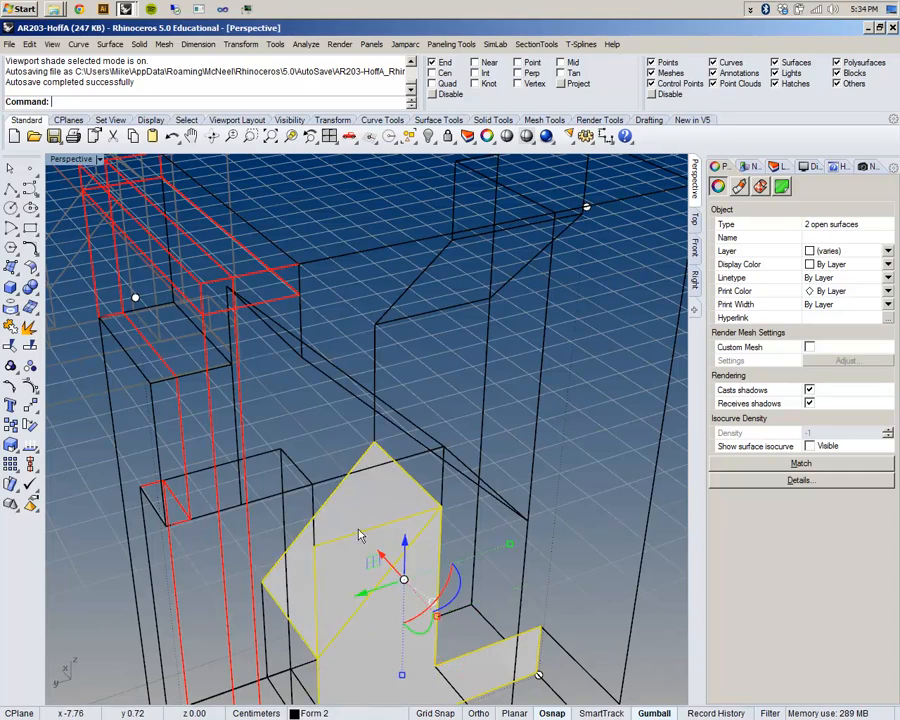
{"action": "scroll", "coordinate": [358, 525], "scroll_direction": "down", "scroll_amount": 7}
{"action": "right_click_drag", "start_coordinate": [368, 524], "coordinate": [397, 535]}
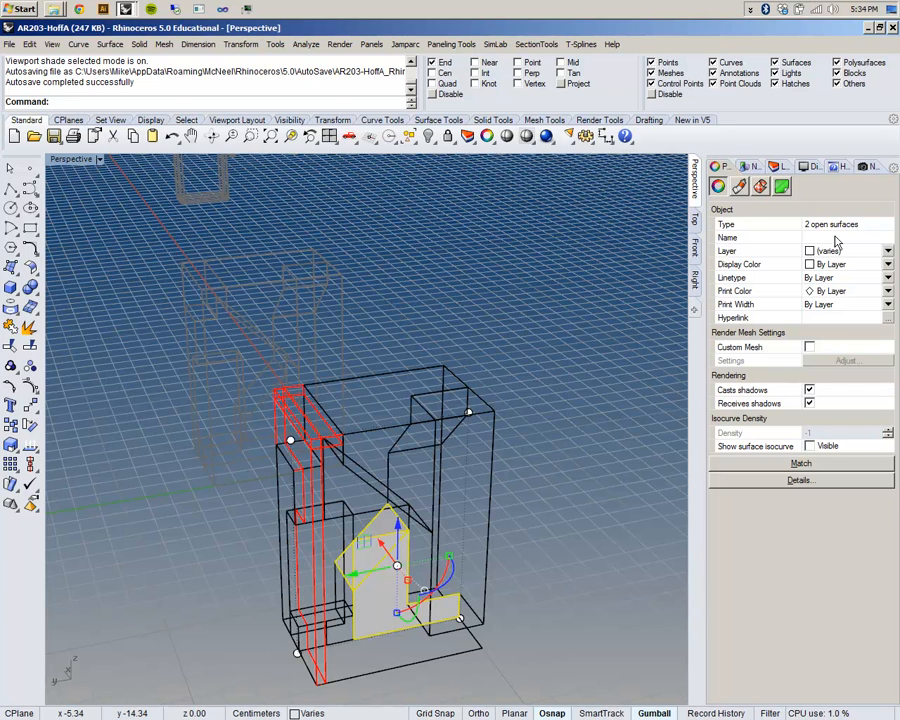
{"action": "left_click", "coordinate": [776, 166]}
{"action": "right_click", "coordinate": [810, 258]}
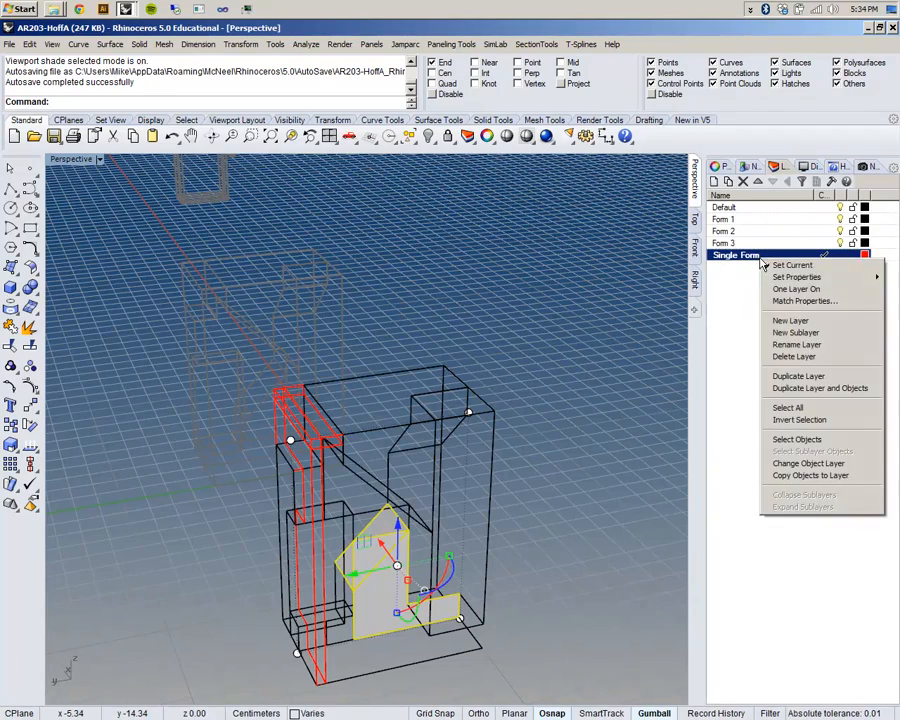
{"action": "left_click", "coordinate": [806, 463]}
{"action": "right_click_drag", "start_coordinate": [297, 625], "coordinate": [391, 598]}
{"action": "left_click", "coordinate": [504, 538]}
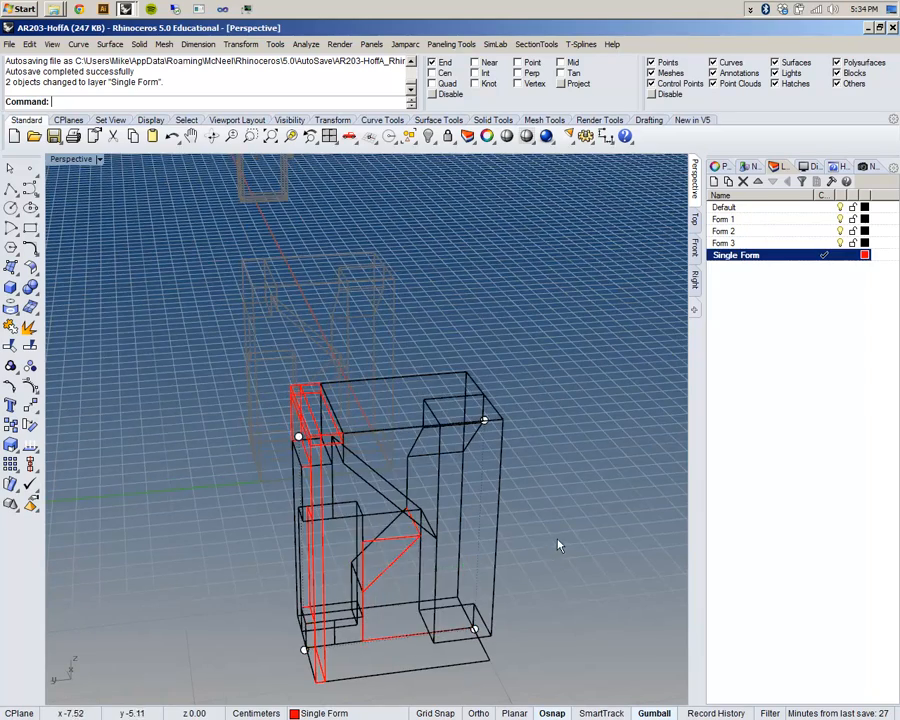
Step: Select the red L-shaped surface on its own to examine its extent against the sloped surface
{"action": "right_click_drag", "start_coordinate": [504, 538], "coordinate": [527, 533]}
{"action": "scroll", "coordinate": [398, 533], "scroll_direction": "up", "scroll_amount": 5}
{"action": "right_click_drag", "start_coordinate": [399, 535], "coordinate": [364, 556]}
{"action": "left_click", "coordinate": [365, 544]}
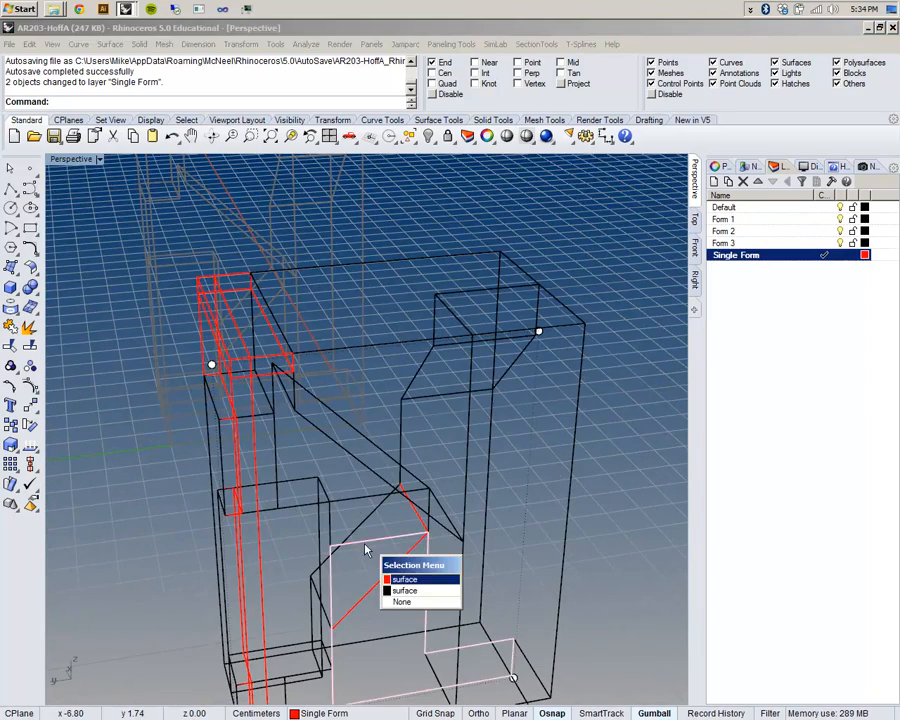
{"action": "left_click", "coordinate": [405, 579]}
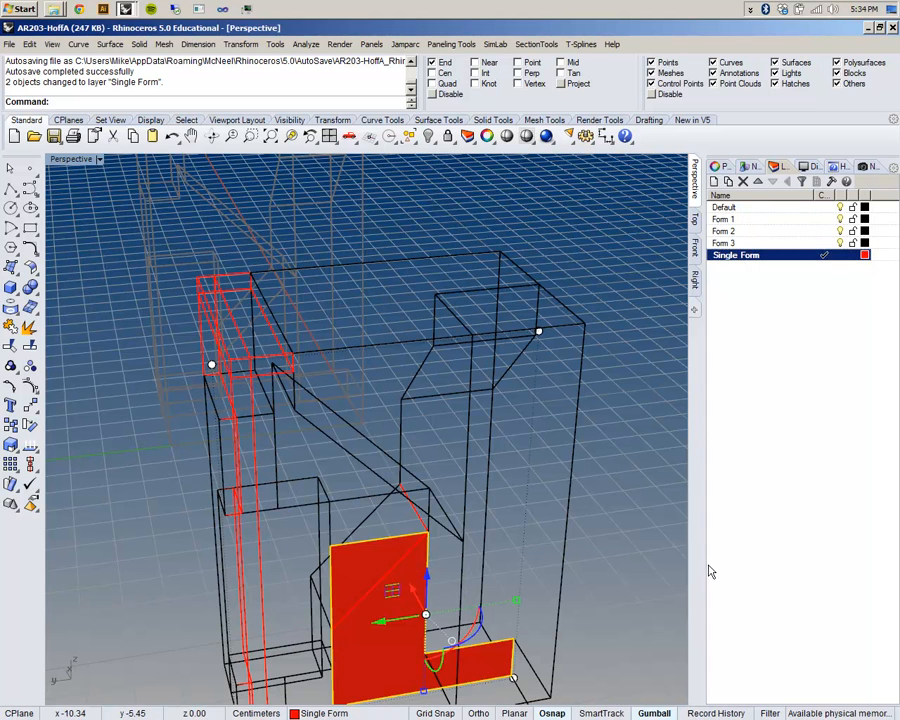
{"action": "key", "text": "Delete"}
Step: Try turning on the control points of the red L-shaped surface to edit its shape
{"action": "left_click", "coordinate": [400, 548]}
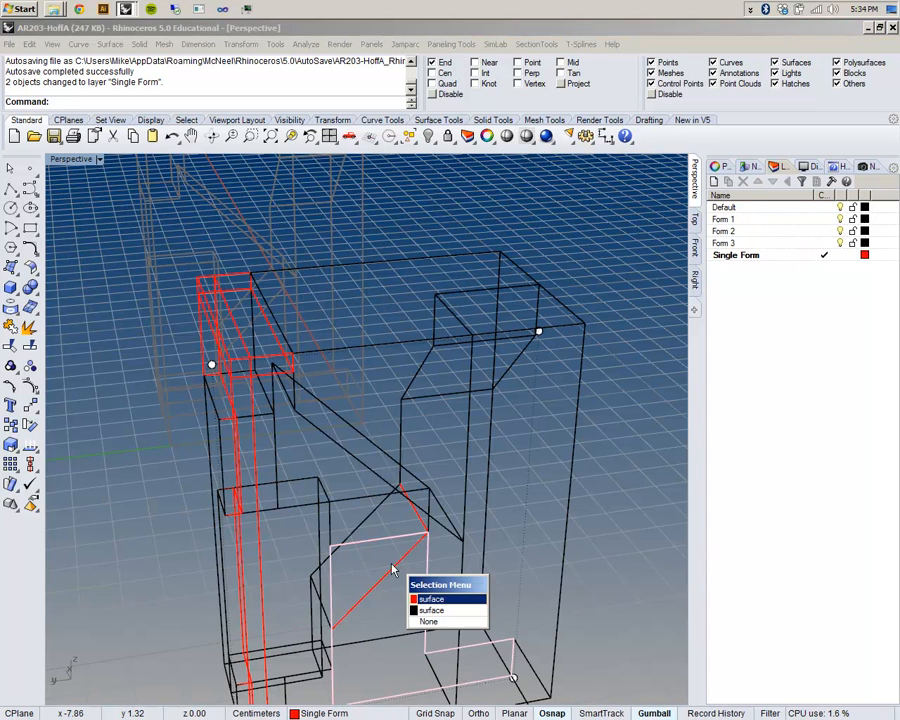
{"action": "left_click", "coordinate": [387, 544]}
{"action": "left_click", "coordinate": [385, 539]}
{"action": "left_click", "coordinate": [426, 577]}
{"action": "scroll", "coordinate": [372, 530], "scroll_direction": "up", "scroll_amount": 5}
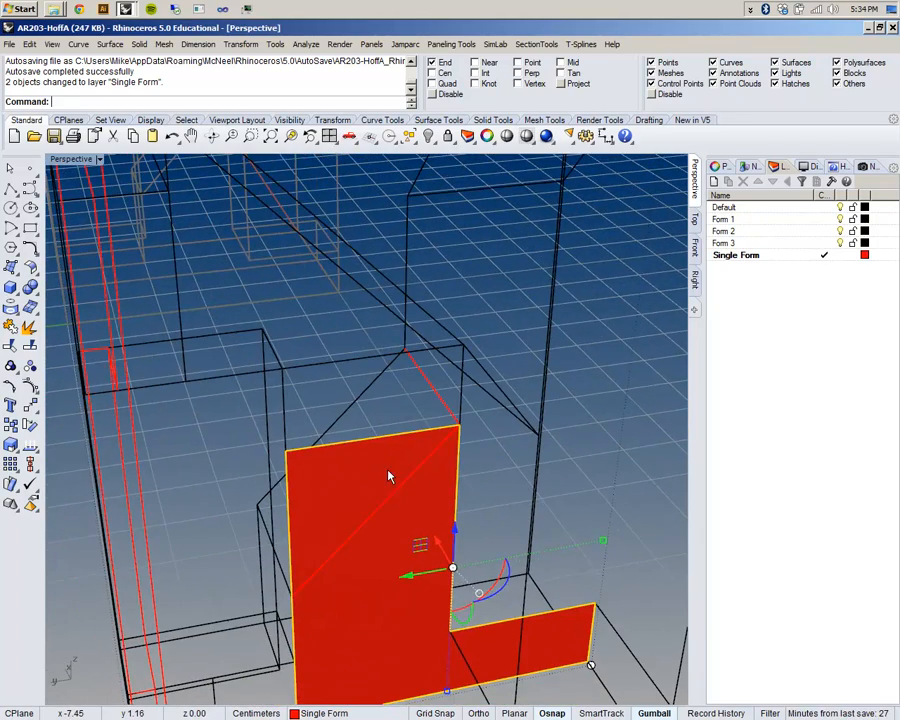
{"action": "right_click_drag", "start_coordinate": [390, 474], "coordinate": [392, 434]}
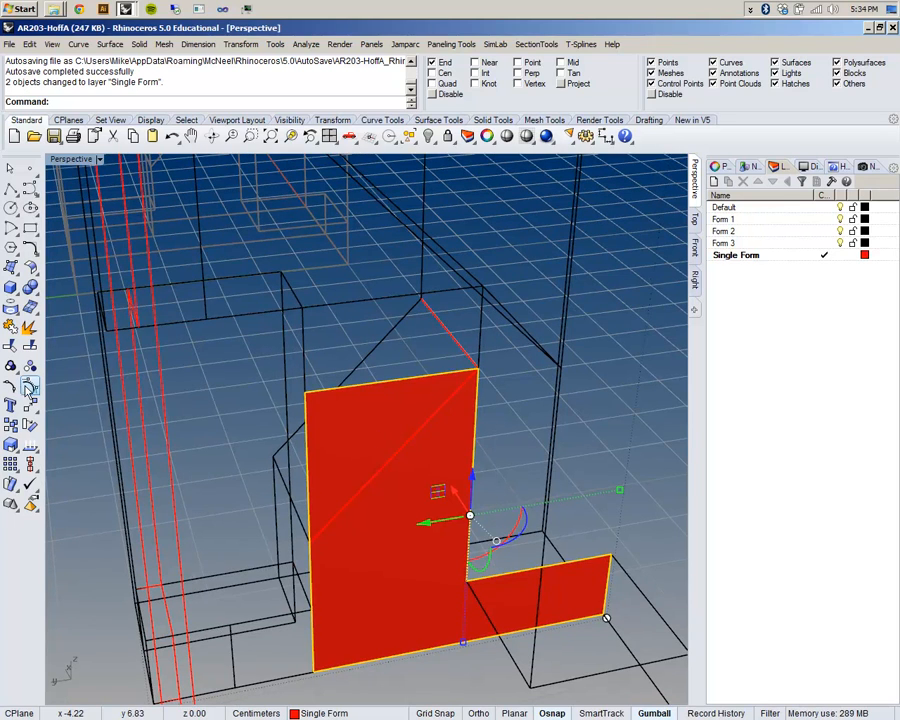
{"action": "left_click", "coordinate": [30, 386]}
{"action": "scroll", "coordinate": [349, 409], "scroll_direction": "down", "scroll_amount": 5}
{"action": "scroll", "coordinate": [351, 411], "scroll_direction": "up", "scroll_amount": 5}
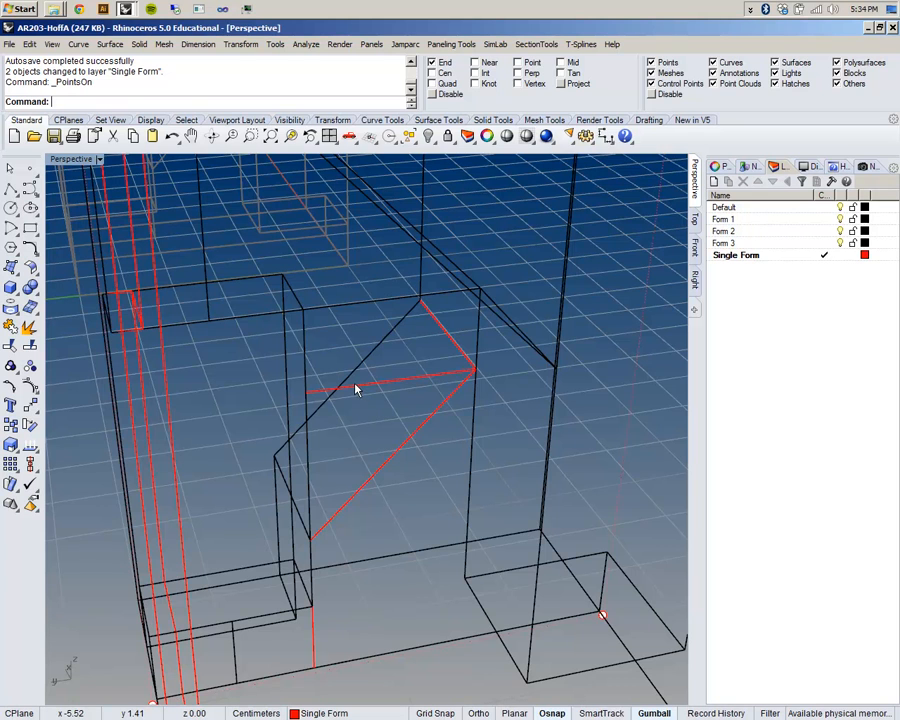
{"action": "right_click_drag", "start_coordinate": [362, 386], "coordinate": [412, 428]}
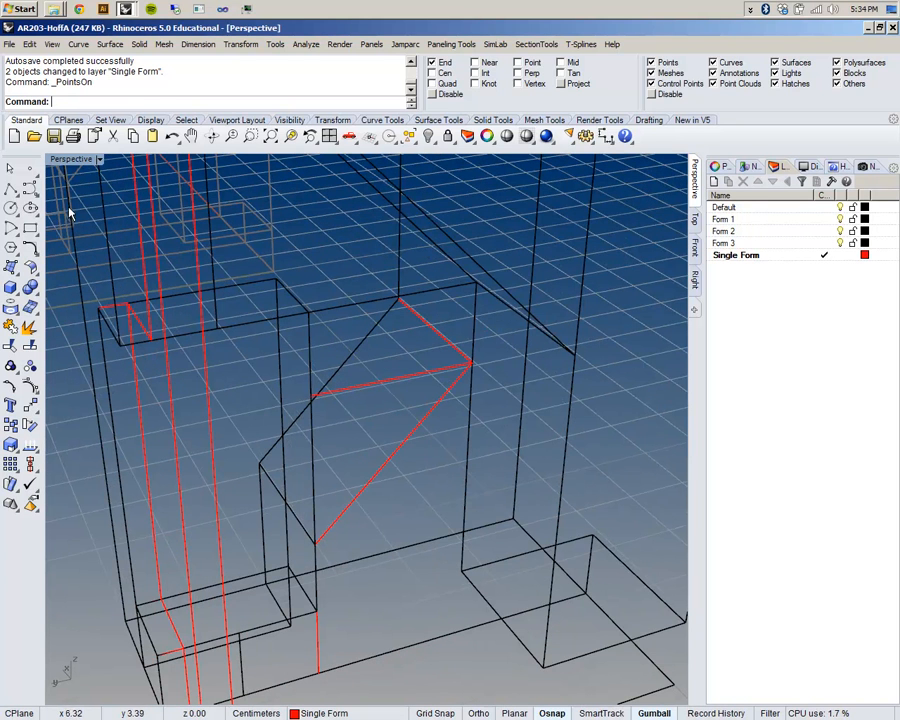
Step: Draw a one-segment polyline along the sloped surface's diagonal edge, across the upper part of the red L-shaped surface
{"action": "left_click", "coordinate": [10, 188]}
{"action": "left_click", "coordinate": [472, 363]}
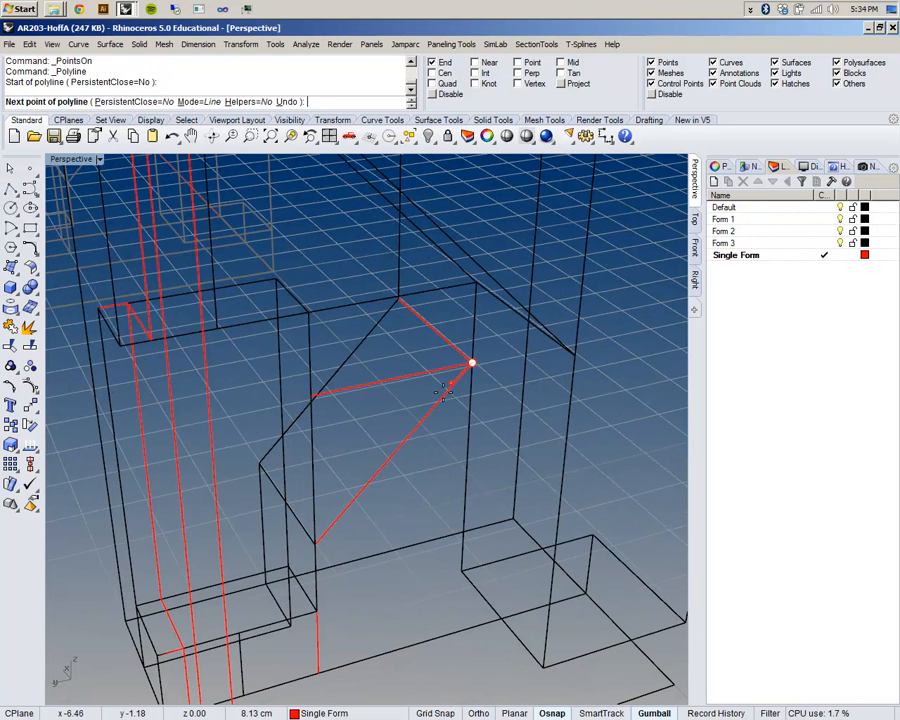
{"action": "left_click", "coordinate": [317, 544]}
{"action": "key", "text": "Return"}
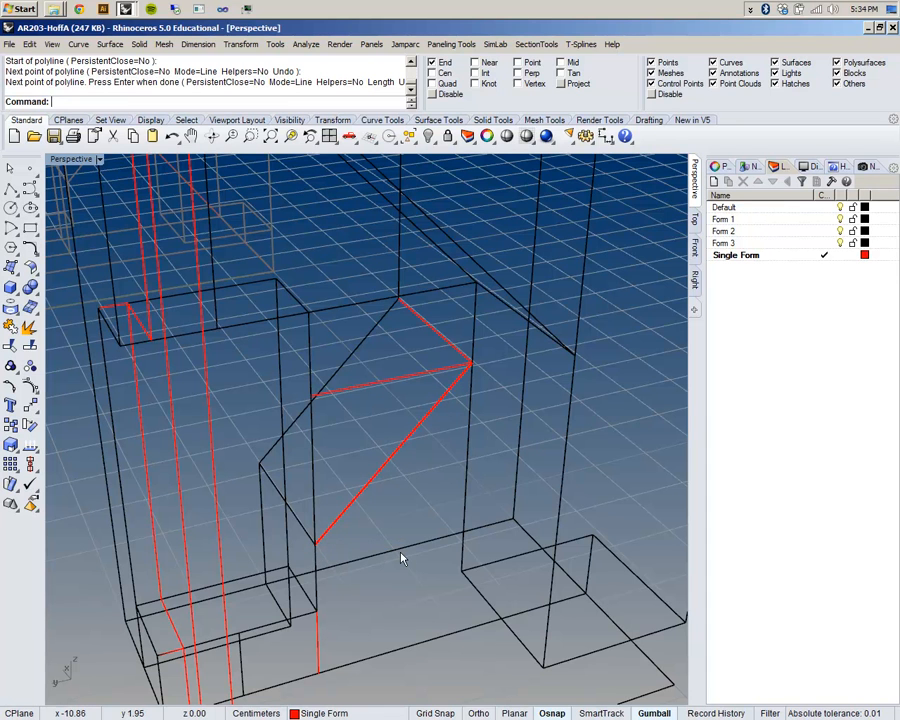
Step: Trim the triangular upper part off the red L-shaped surface, using the new diagonal line as the cutting object
{"action": "type", "text": "trim"}
{"action": "key", "text": "Return"}
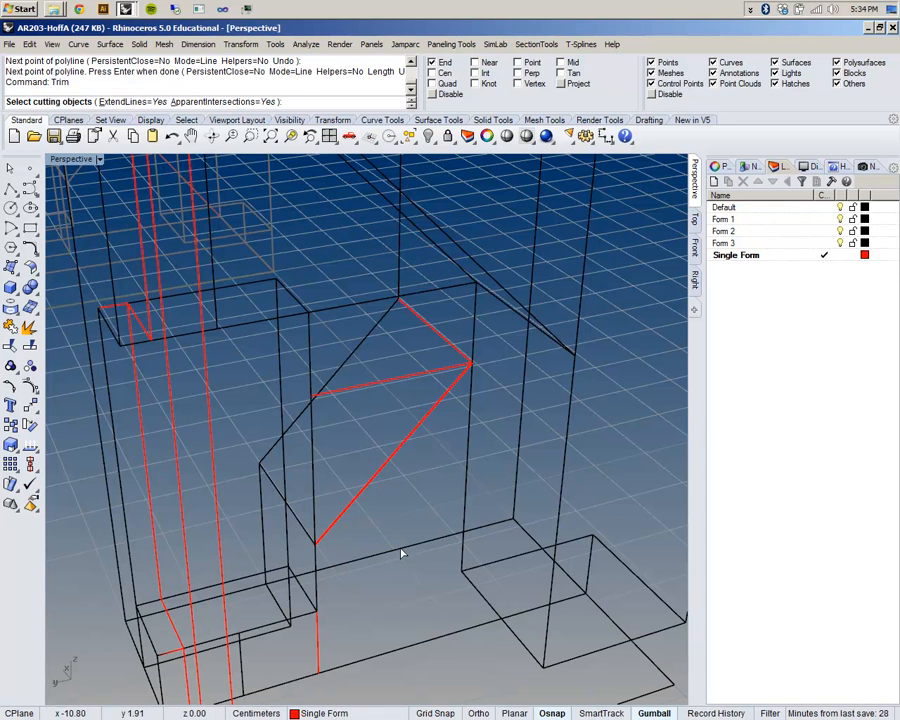
{"action": "left_click", "coordinate": [383, 468]}
{"action": "key", "text": "Return"}
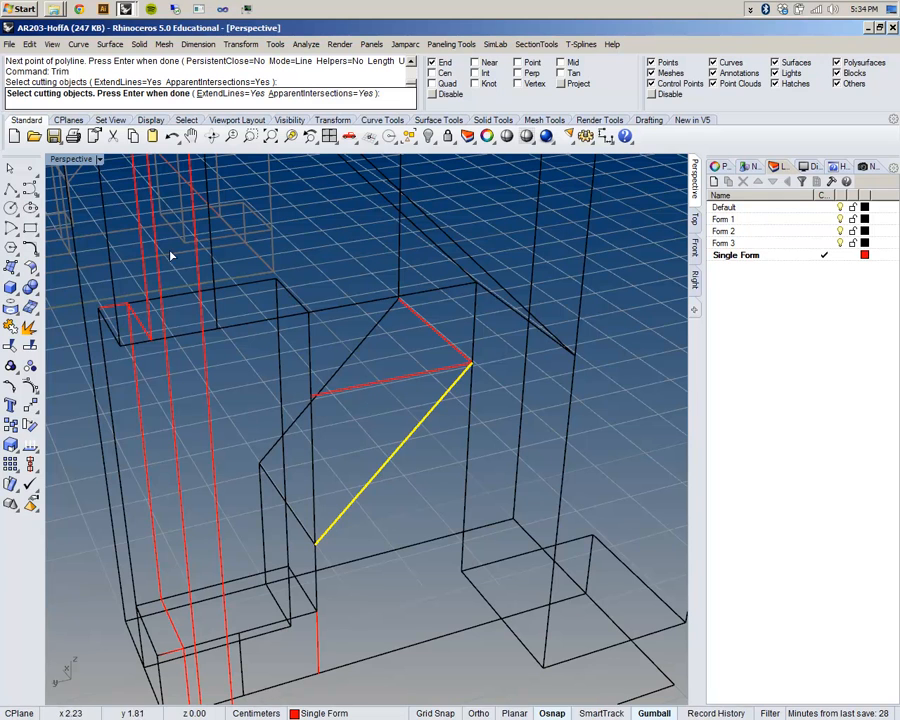
{"action": "left_click", "coordinate": [63, 160]}
{"action": "left_click", "coordinate": [60, 157]}
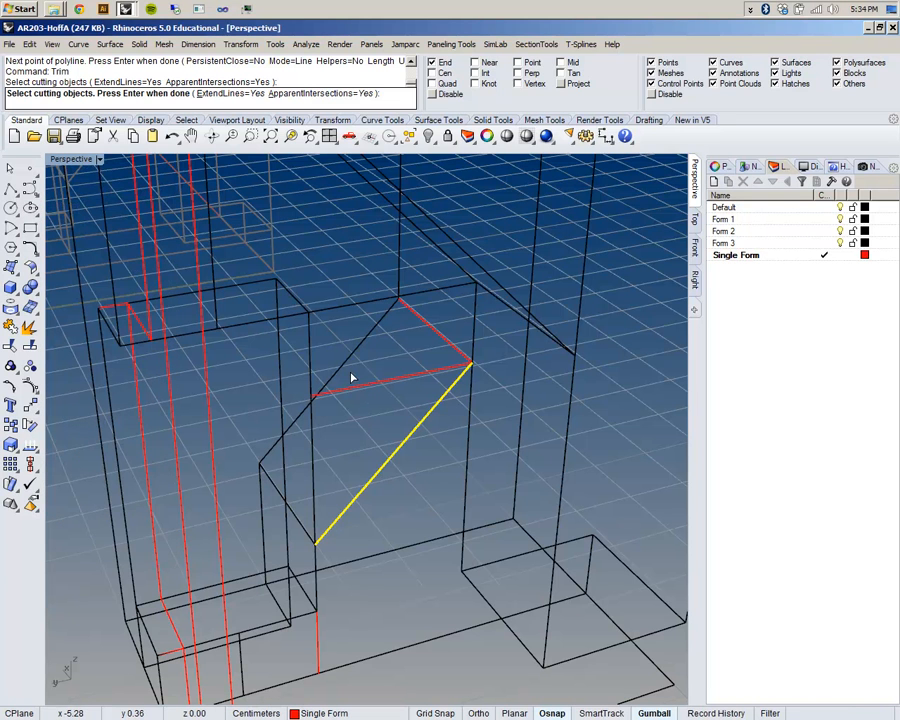
{"action": "right_click_drag", "start_coordinate": [370, 390], "coordinate": [484, 435]}
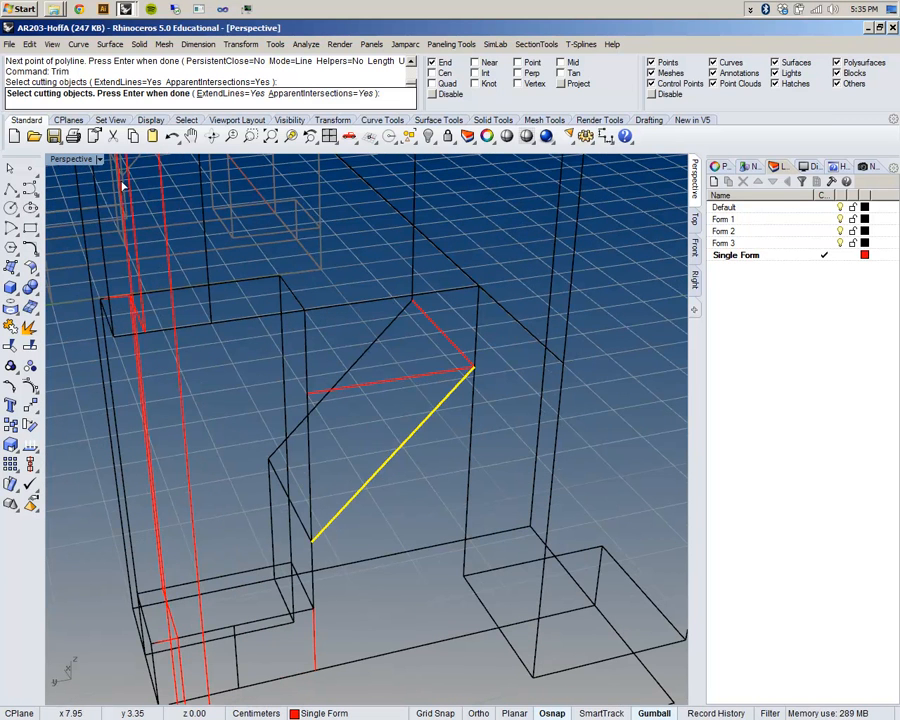
{"action": "left_click", "coordinate": [404, 379]}
{"action": "left_click", "coordinate": [439, 426]}
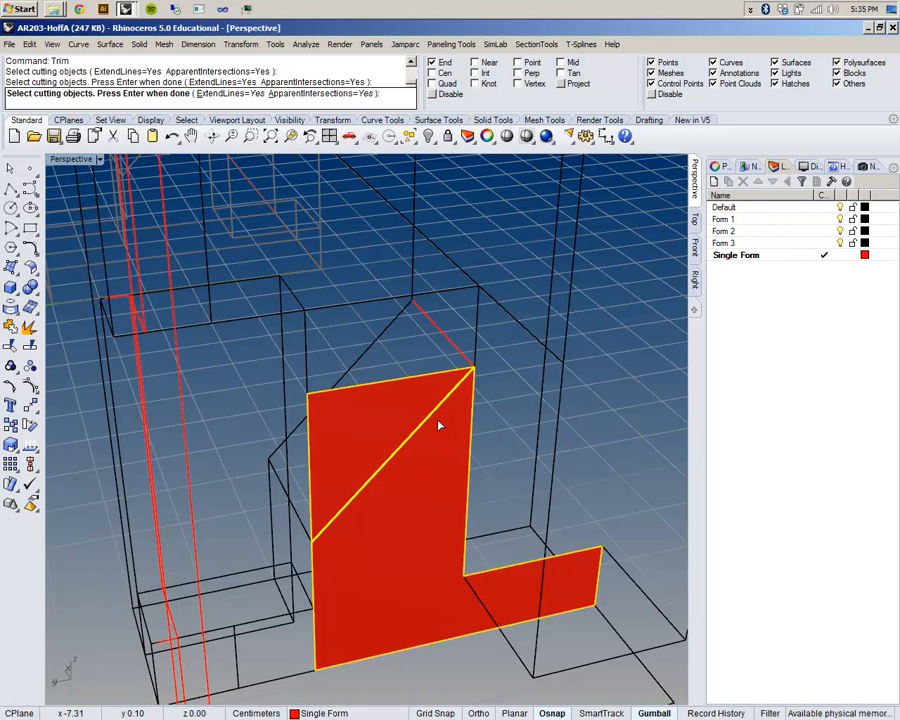
{"action": "left_click", "coordinate": [391, 424]}
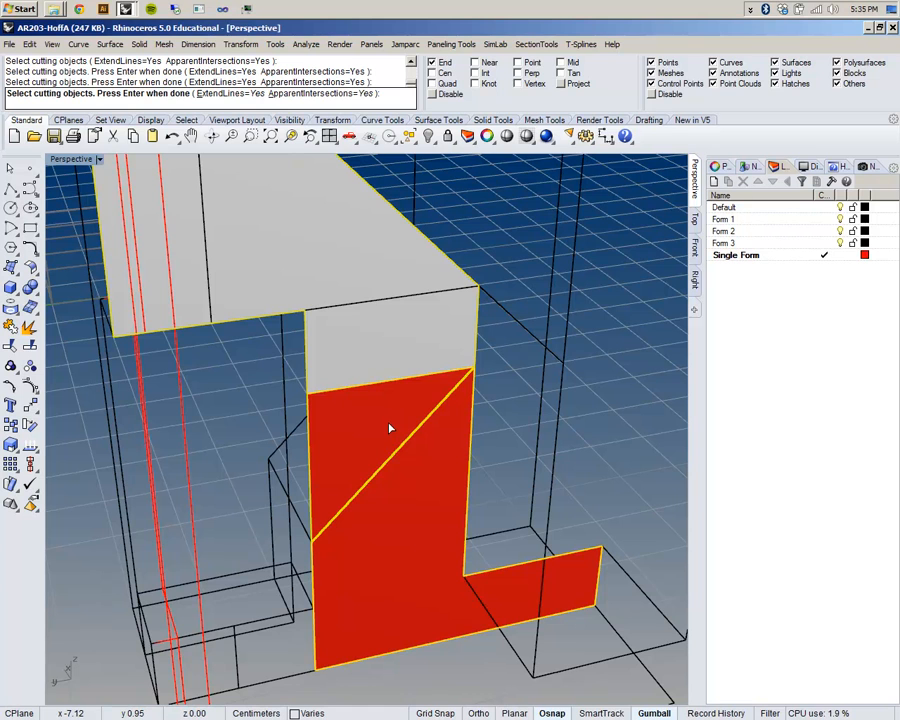
{"action": "key", "text": "Return"}
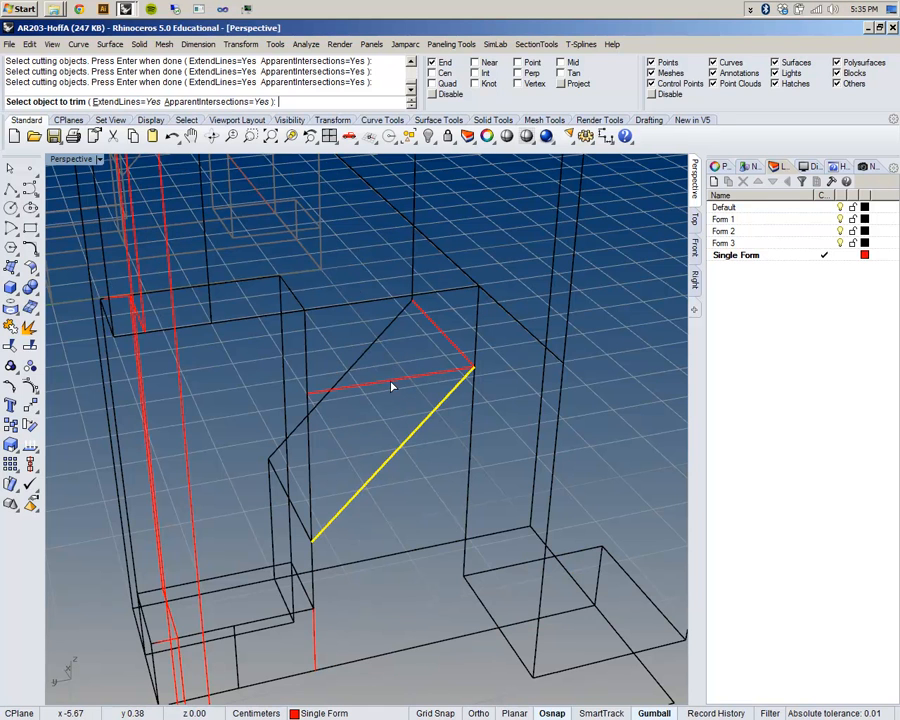
{"action": "left_click", "coordinate": [391, 386]}
{"action": "left_click", "coordinate": [420, 418]}
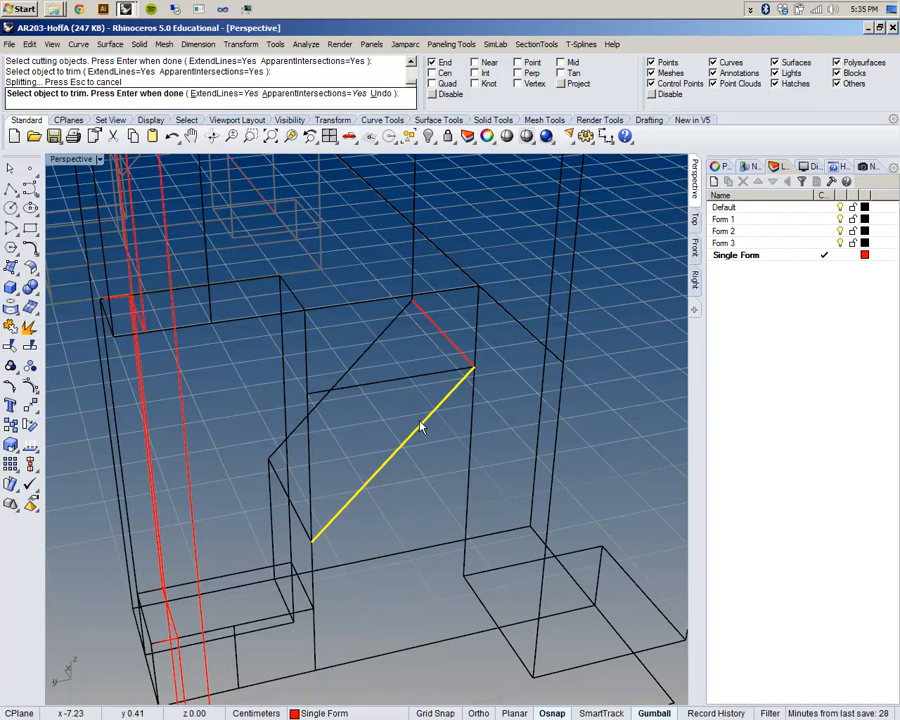
{"action": "key", "text": "Return"}
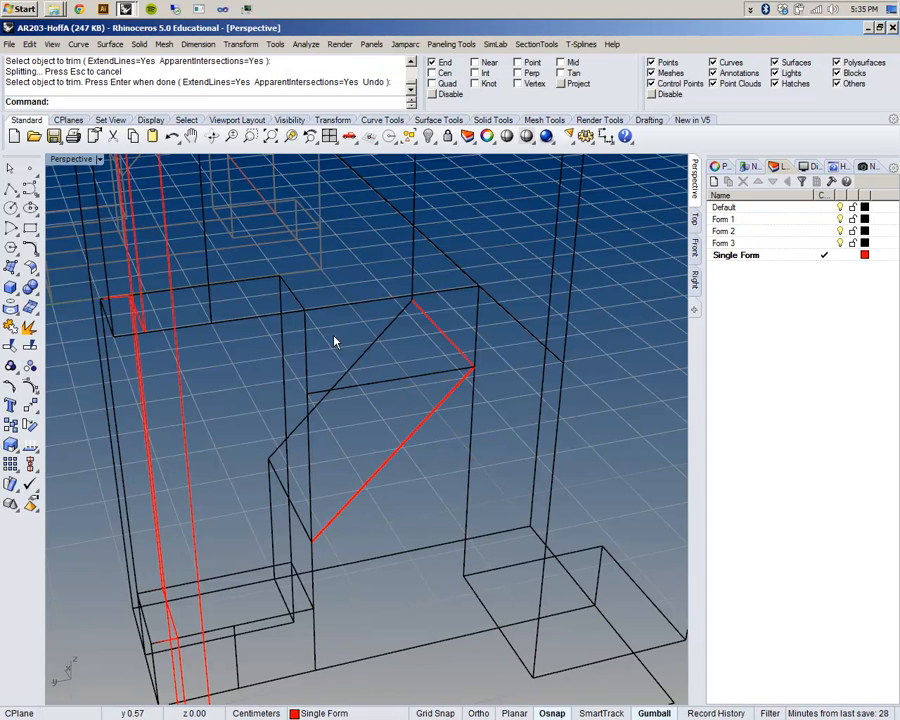
Step: Start another trim with the Form 1 wall surface below the diagonal as the cutting object
{"action": "left_click", "coordinate": [378, 469]}
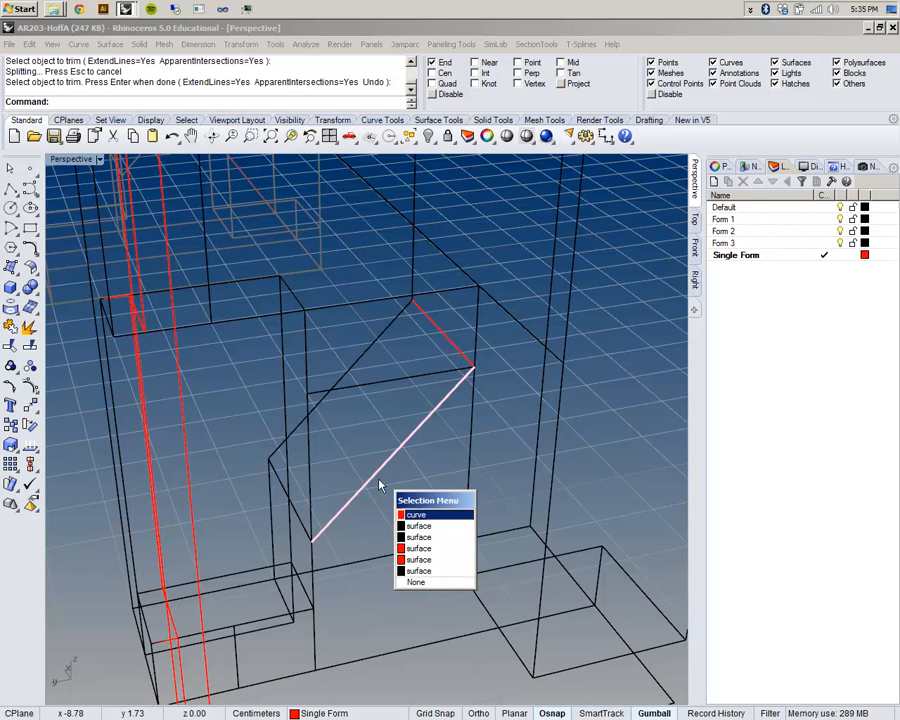
{"action": "left_click", "coordinate": [443, 533]}
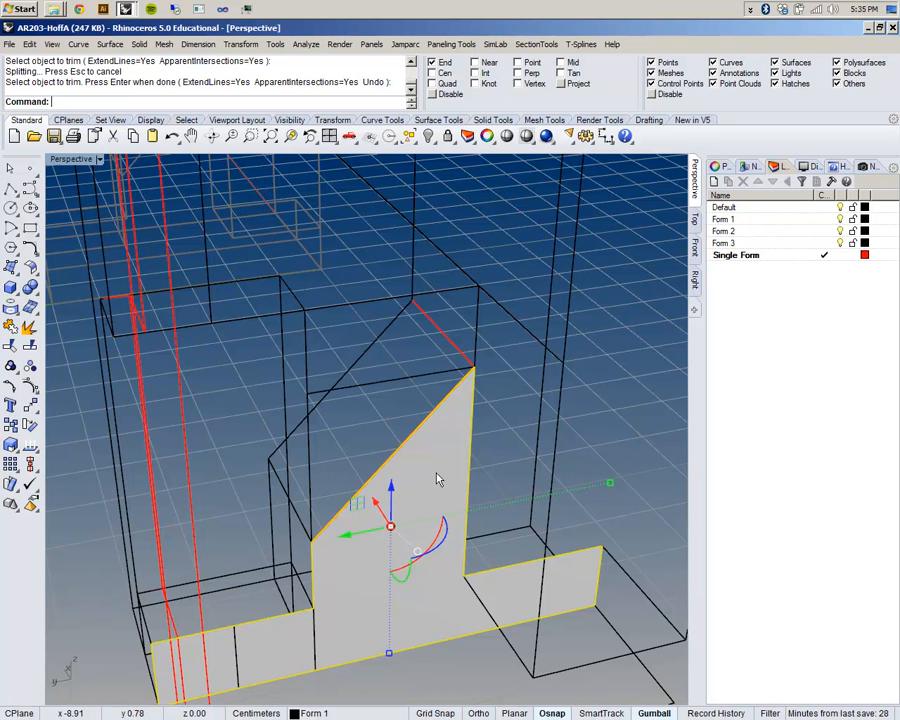
{"action": "right_click_drag", "start_coordinate": [410, 410], "coordinate": [260, 433]}
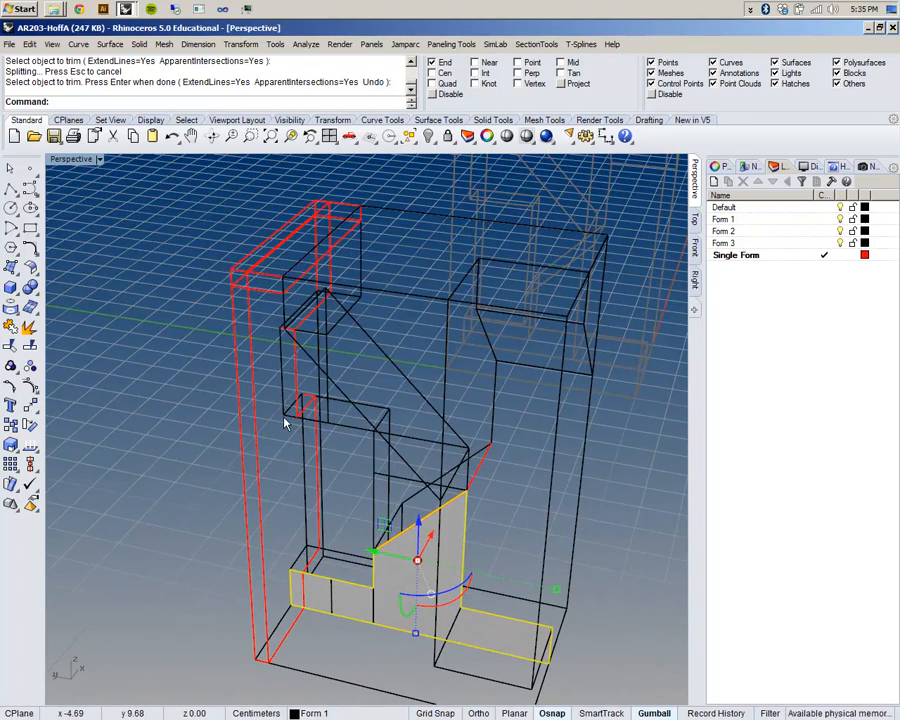
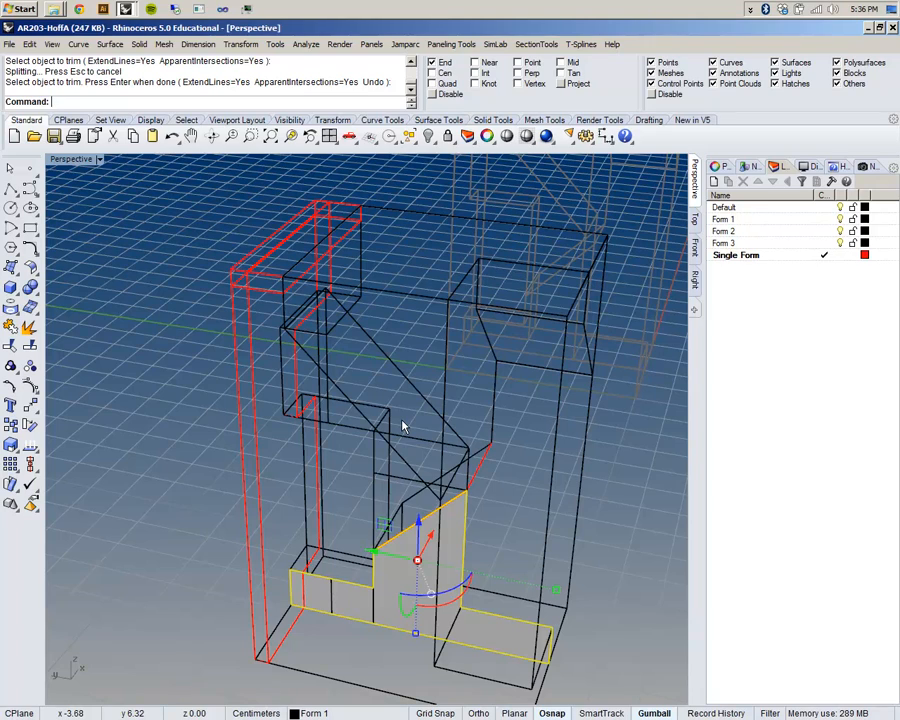
{"action": "right_click_drag", "start_coordinate": [402, 425], "coordinate": [460, 508]}
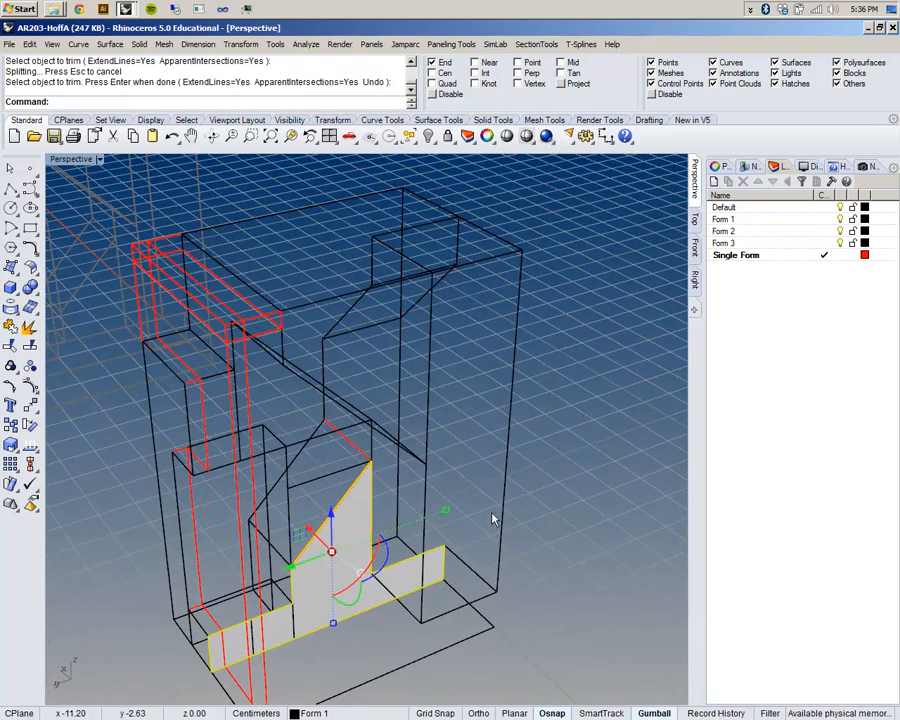
{"action": "right_click", "coordinate": [556, 500]}
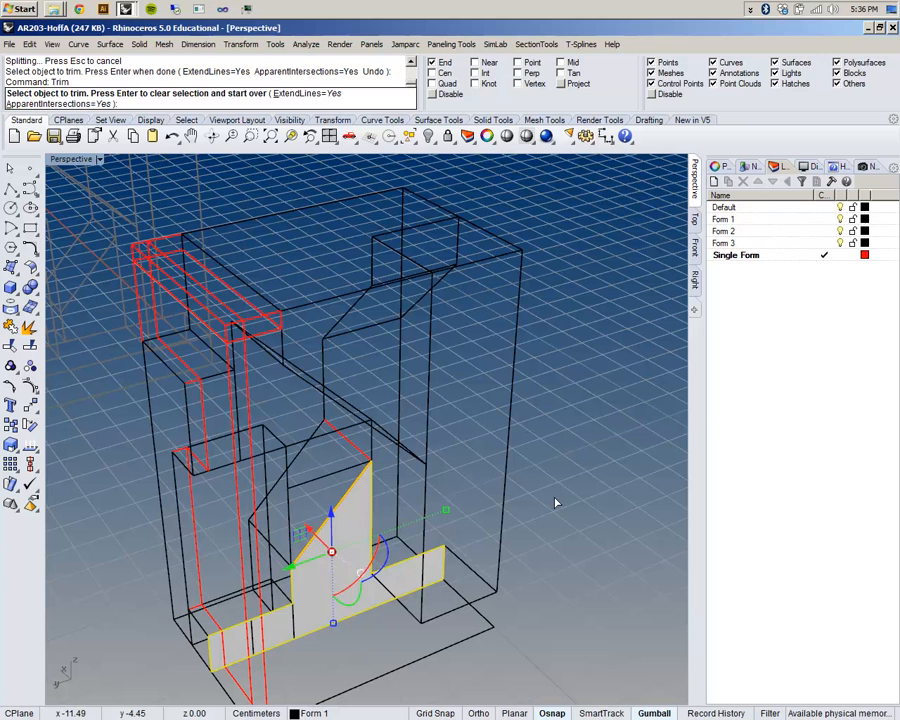
{"action": "left_click", "coordinate": [62, 159]}
{"action": "left_click", "coordinate": [181, 332]}
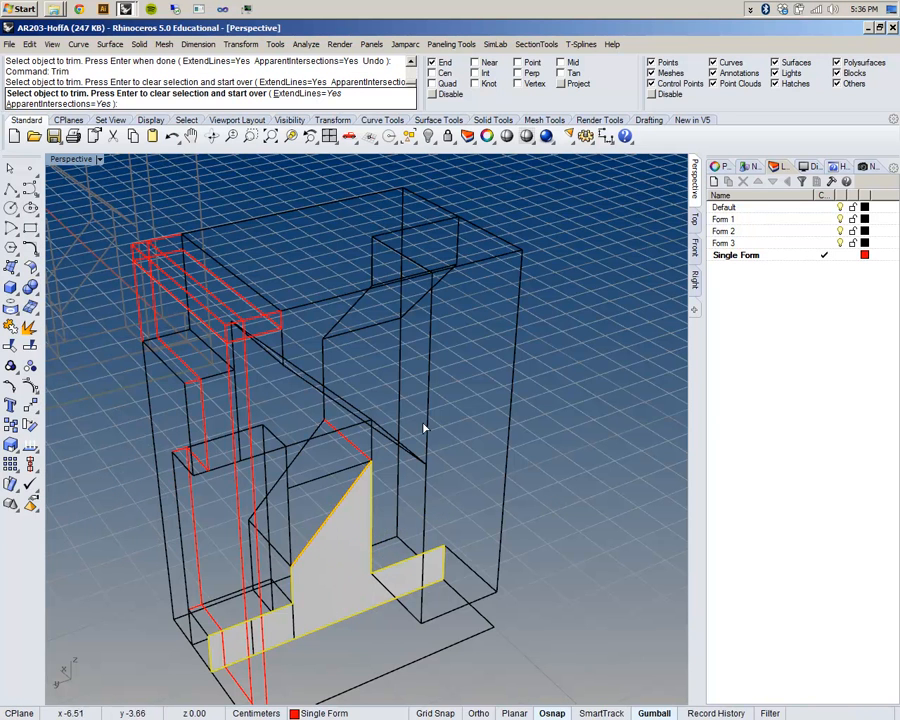
Step: End the Trim command and clear the surface selection on the form with red edges
{"action": "left_click", "coordinate": [70, 159]}
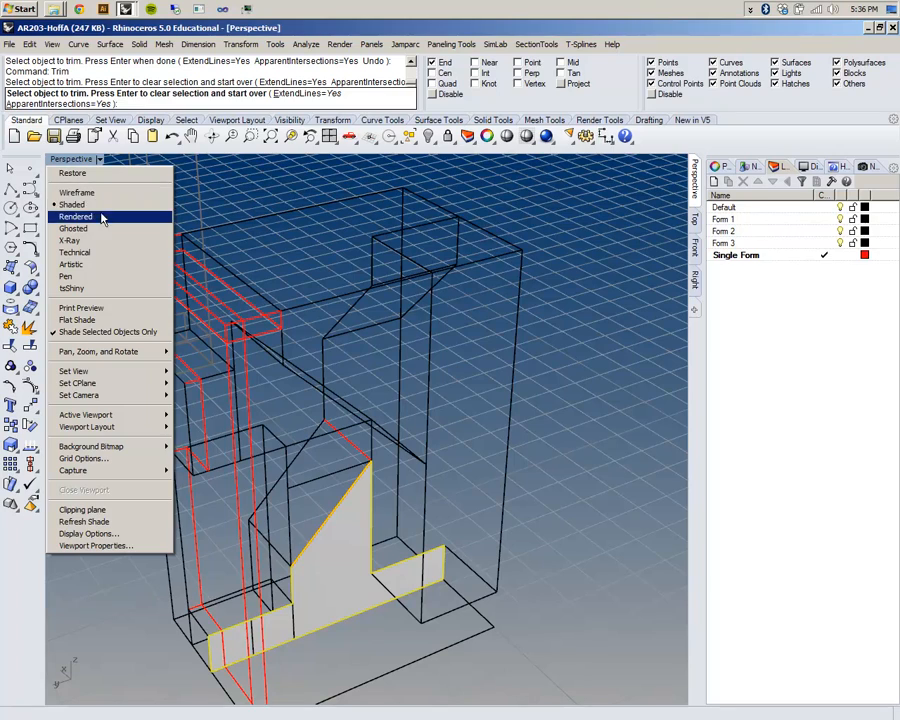
{"action": "left_click", "coordinate": [567, 327]}
{"action": "scroll", "coordinate": [540, 320], "scroll_direction": "down", "scroll_amount": 5}
{"action": "scroll", "coordinate": [470, 375], "scroll_direction": "up", "scroll_amount": 5}
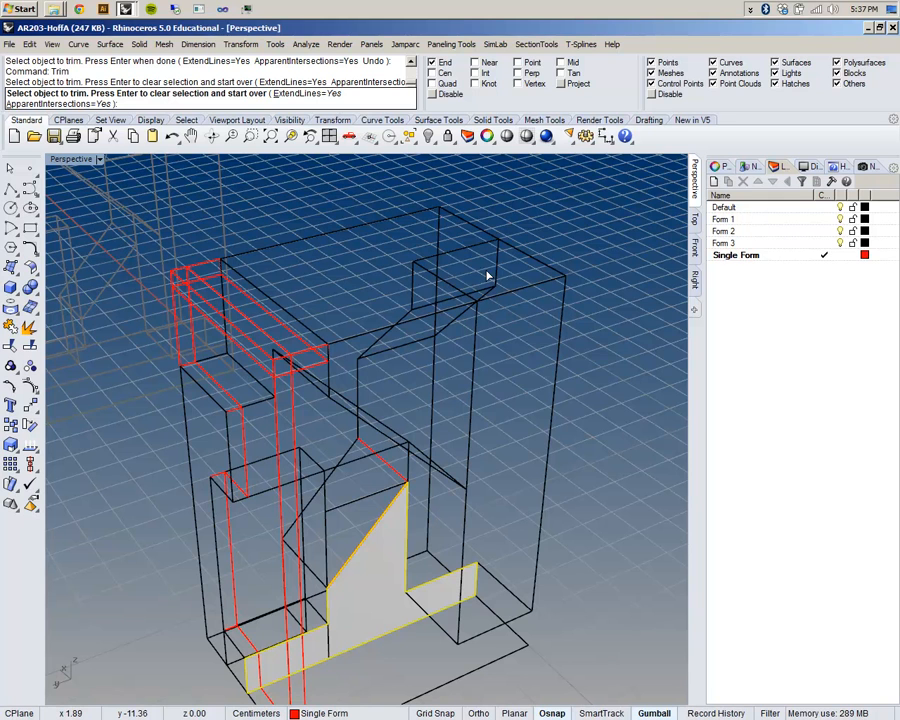
{"action": "left_click", "coordinate": [12, 168]}
{"action": "left_click", "coordinate": [475, 402]}
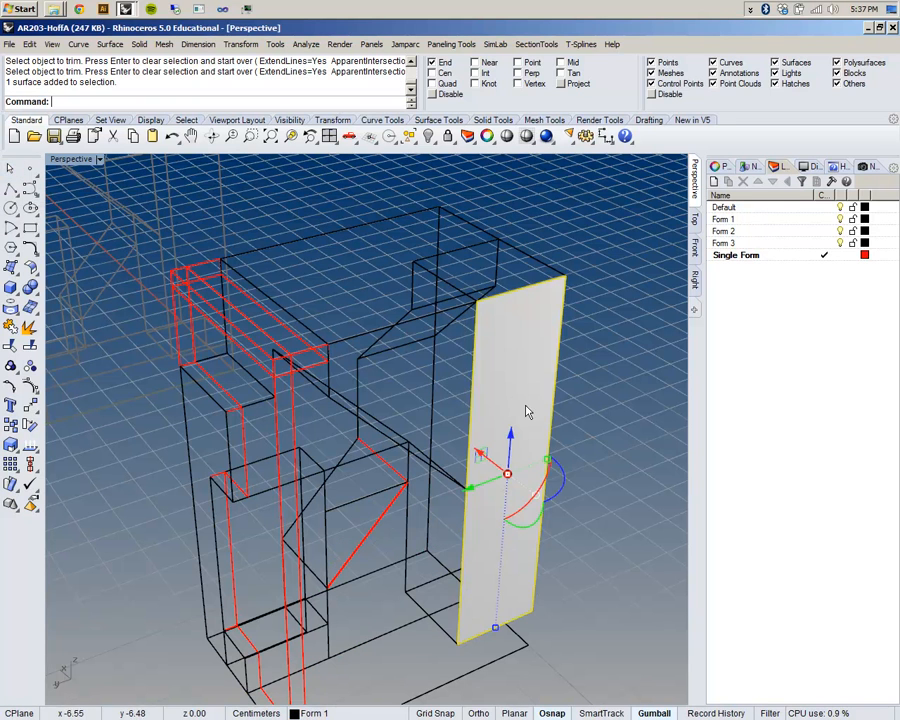
{"action": "left_click", "coordinate": [620, 429]}
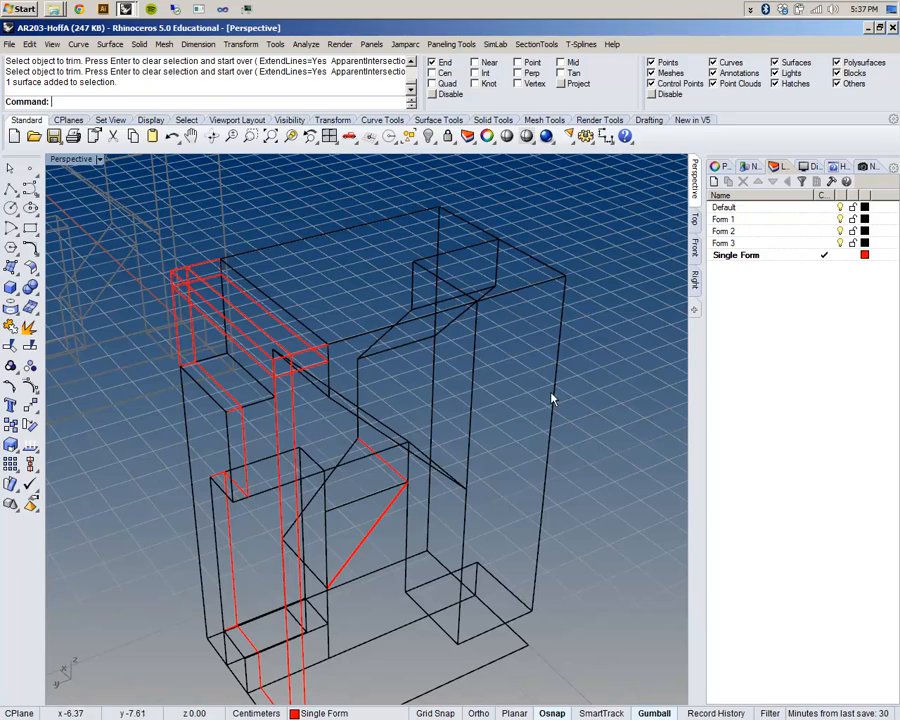
Step: Examine the partly trimmed form with red edges from several angles and distances, together with the neighbouring locked forms
{"action": "right_click_drag", "start_coordinate": [549, 398], "coordinate": [621, 350]}
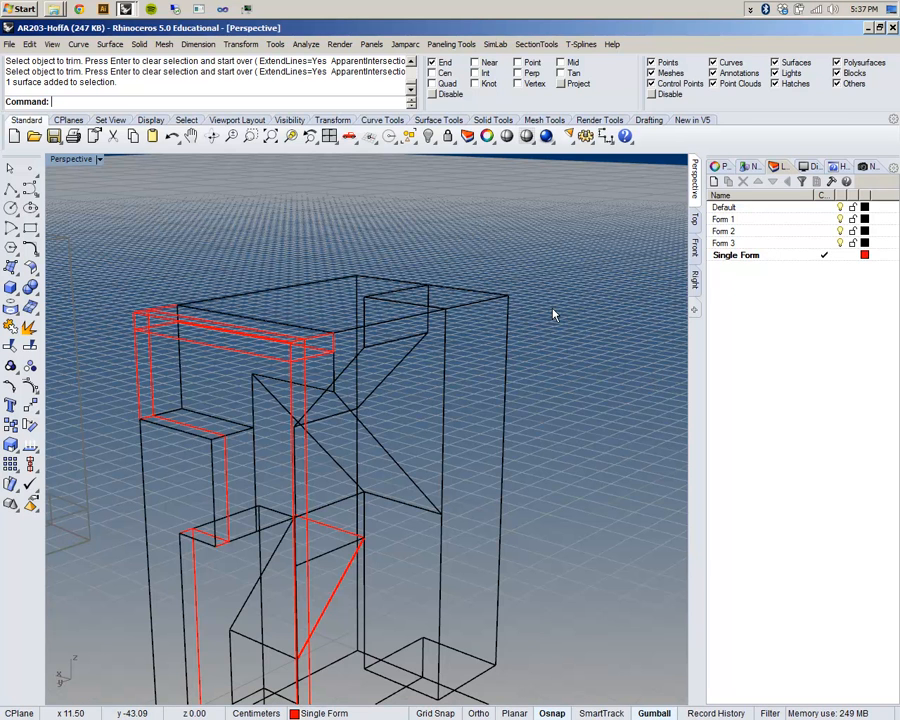
{"action": "right_click_drag", "start_coordinate": [555, 314], "coordinate": [569, 342]}
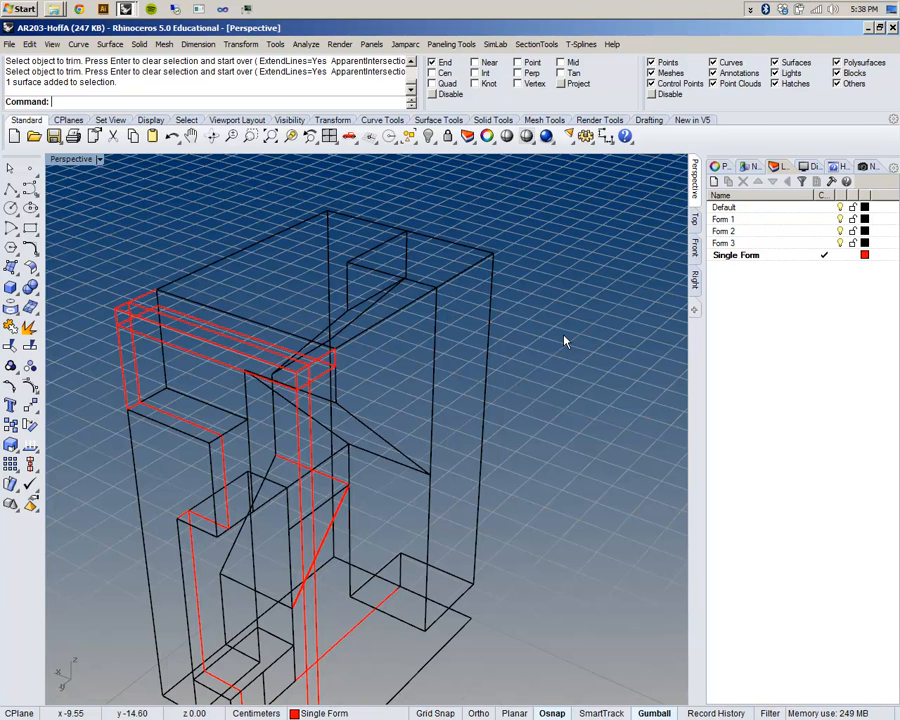
{"action": "right_click_drag", "start_coordinate": [550, 334], "coordinate": [478, 339]}
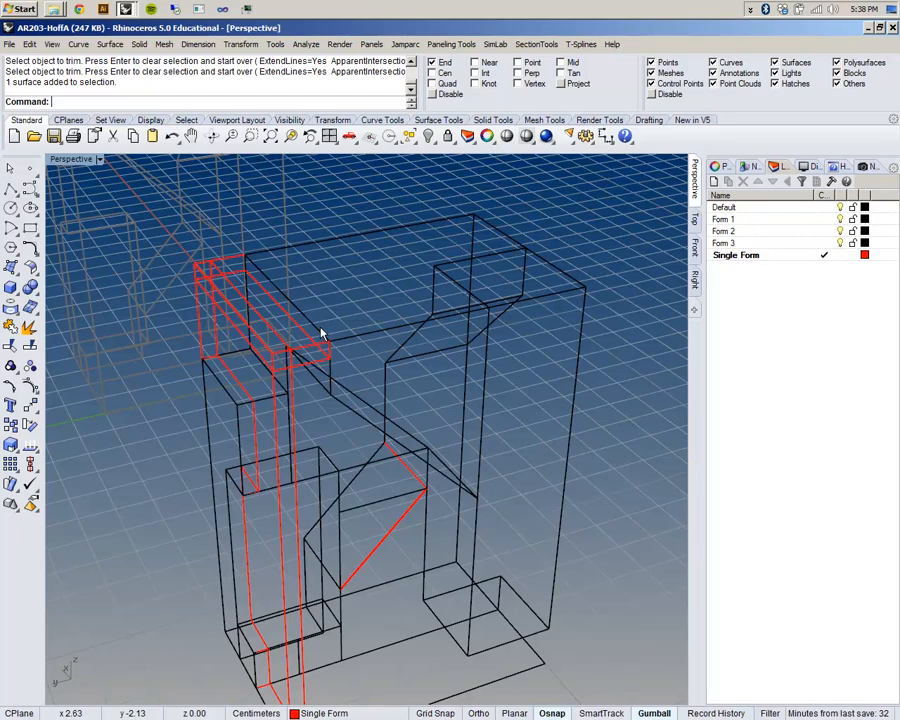
{"action": "scroll", "coordinate": [322, 333], "scroll_direction": "down", "scroll_amount": 3}
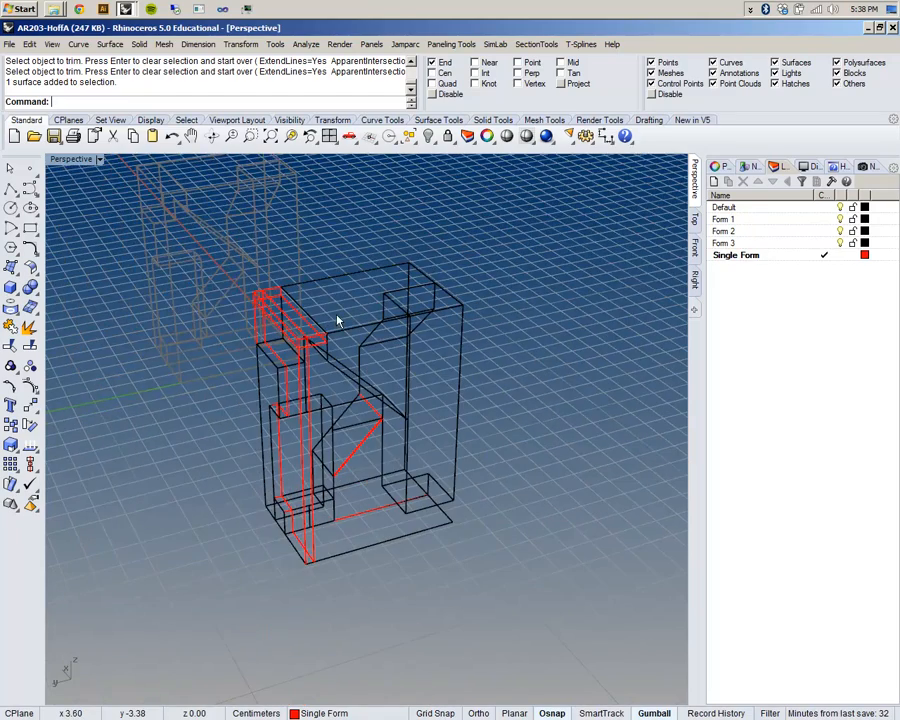
{"action": "right_click_drag", "start_coordinate": [337, 317], "coordinate": [370, 333]}
{"action": "scroll", "coordinate": [366, 320], "scroll_direction": "down", "scroll_amount": 2}
{"action": "scroll", "coordinate": [356, 296], "scroll_direction": "up", "scroll_amount": 4}
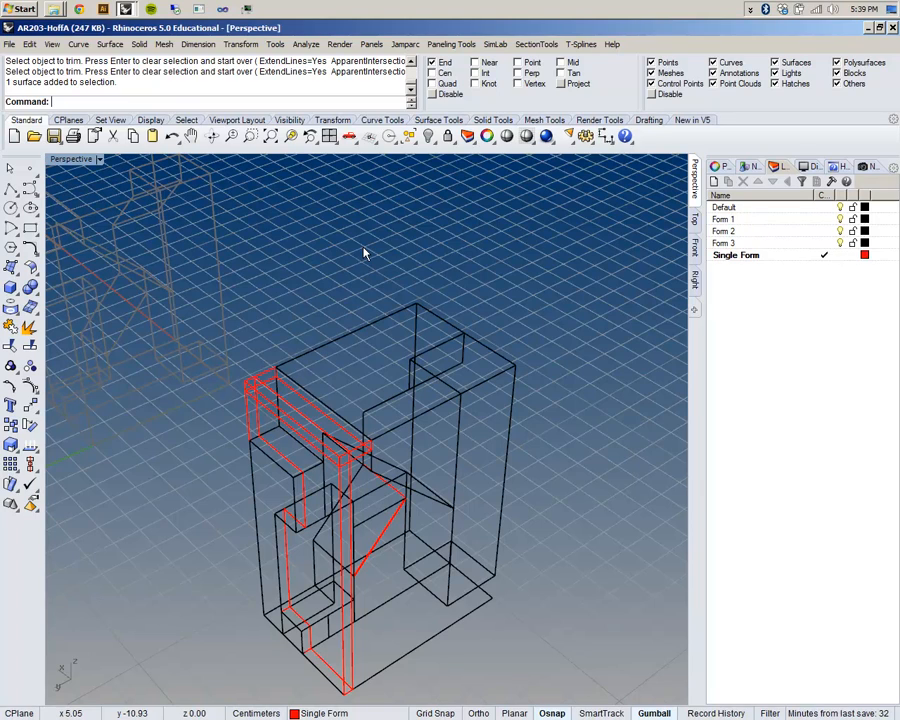
{"action": "scroll", "coordinate": [404, 410], "scroll_direction": "down", "scroll_amount": 5}
{"action": "scroll", "coordinate": [410, 432], "scroll_direction": "down", "scroll_amount": 3}
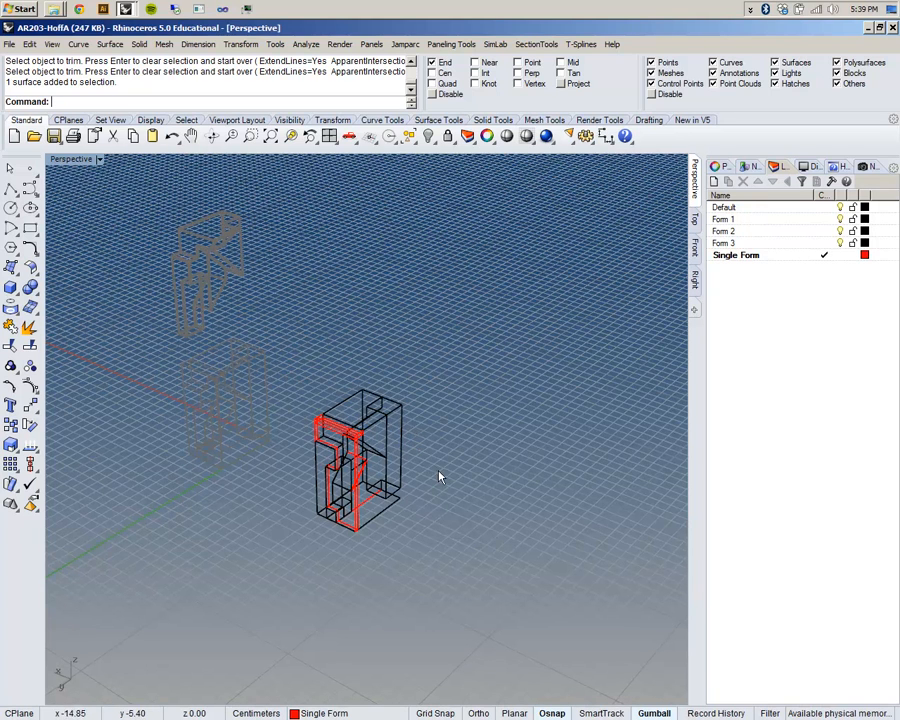
Step: Unlock all locked objects in the model
{"action": "type", "text": "Unlo"}
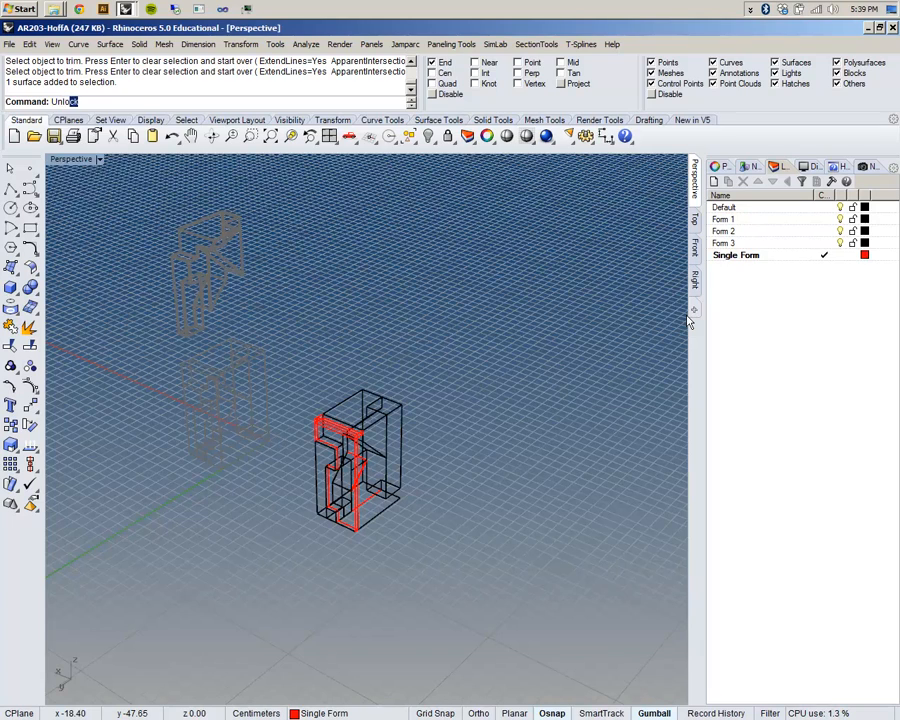
{"action": "type", "text": "ck"}
{"action": "key", "text": "Return"}
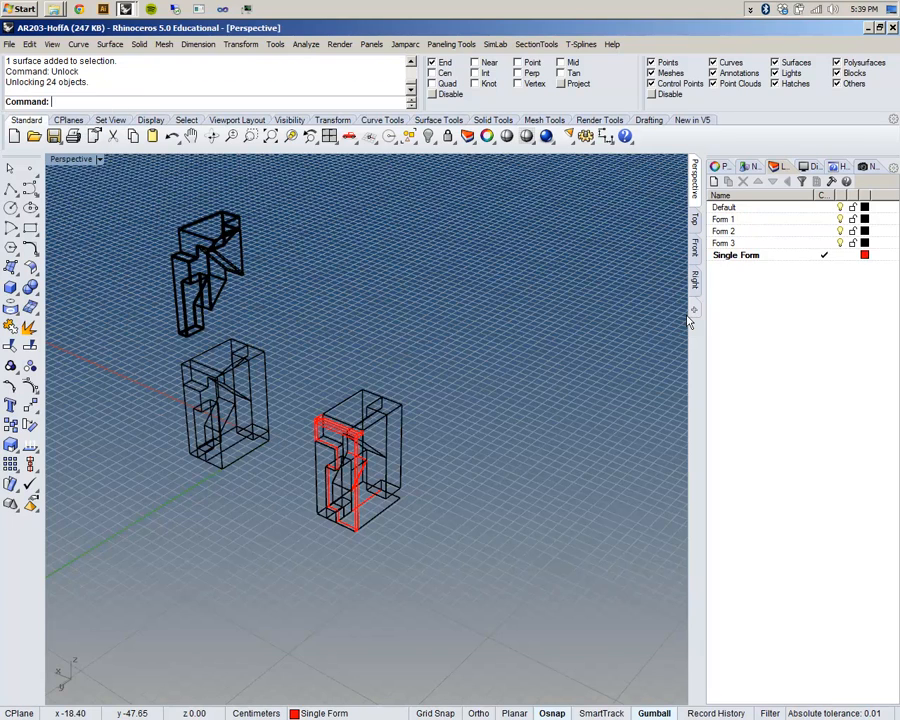
Step: Select all polysurfaces of the upright block near the origin and place a duplicate of them in the open space beside it
{"action": "scroll", "coordinate": [495, 310], "scroll_direction": "up", "scroll_amount": 5}
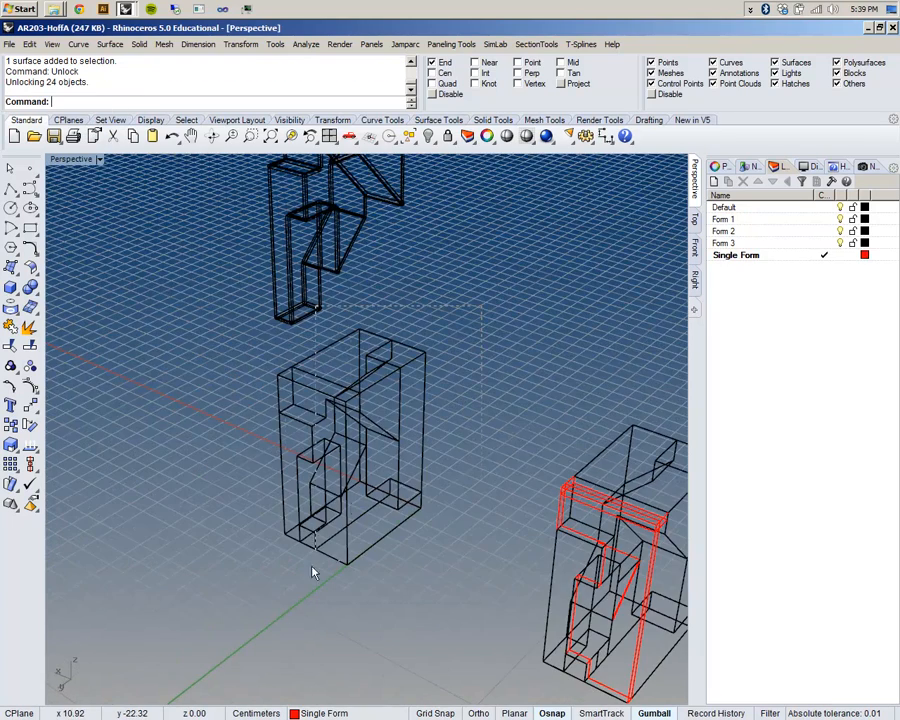
{"action": "right_click_drag", "start_coordinate": [428, 368], "coordinate": [433, 338]}
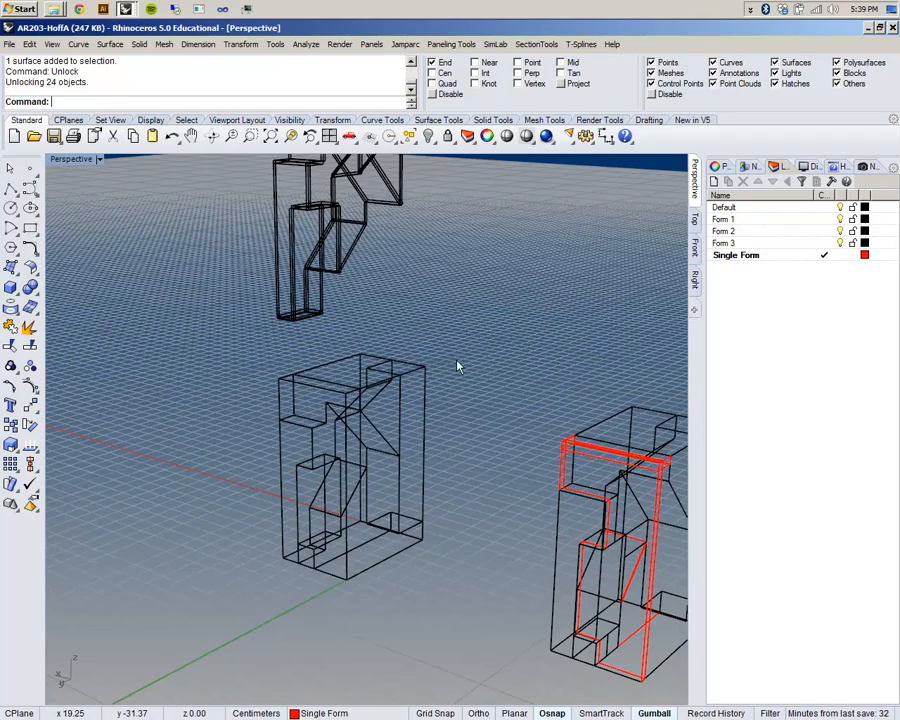
{"action": "left_click_drag", "start_coordinate": [446, 585], "coordinate": [249, 655]}
{"action": "right_click_drag", "start_coordinate": [400, 590], "coordinate": [397, 553]}
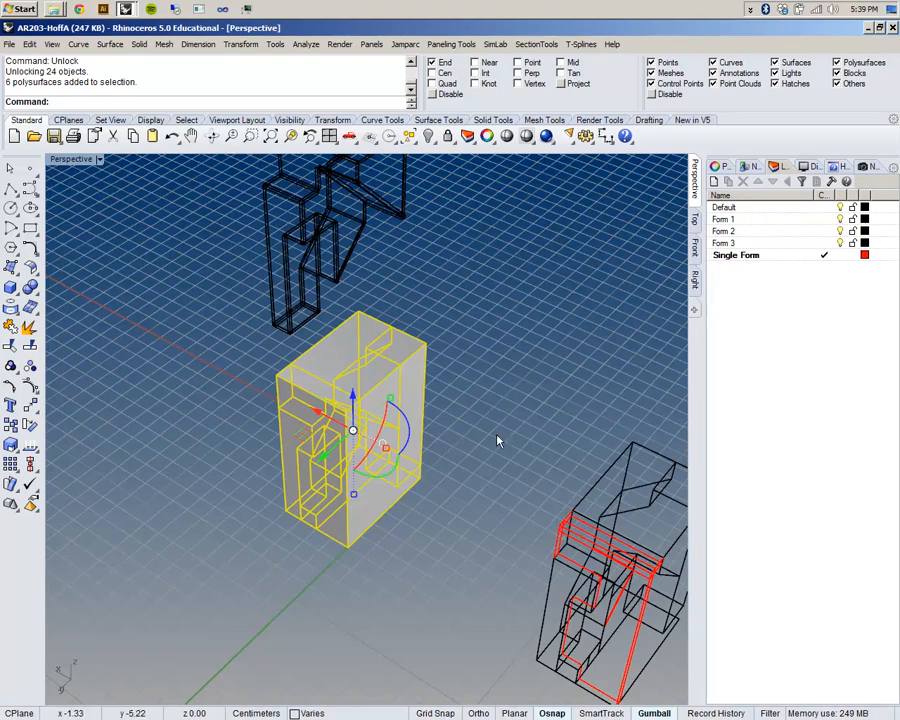
{"action": "scroll", "coordinate": [463, 436], "scroll_direction": "up", "scroll_amount": 3}
{"action": "right_click_drag", "start_coordinate": [463, 436], "coordinate": [302, 479]}
{"action": "left_click_drag", "start_coordinate": [171, 500], "coordinate": [493, 217]}
{"action": "right_click_drag", "start_coordinate": [561, 352], "coordinate": [476, 418], "text": "shift"}
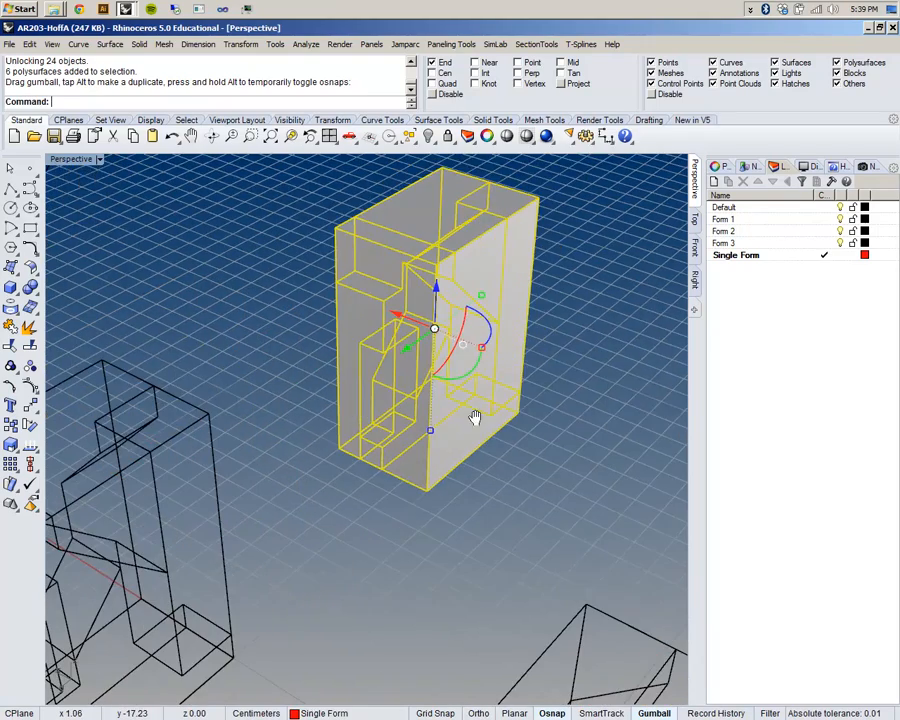
Step: Rotate the duplicated block 90 degrees so that it lies on its side
{"action": "mouse_move", "coordinate": [457, 362]}
{"action": "right_mouse_down"}
{"action": "mouse_move", "coordinate": [484, 331]}
{"action": "mouse_move", "coordinate": [498, 331]}
{"action": "mouse_move", "coordinate": [474, 358]}
{"action": "right_mouse_up"}
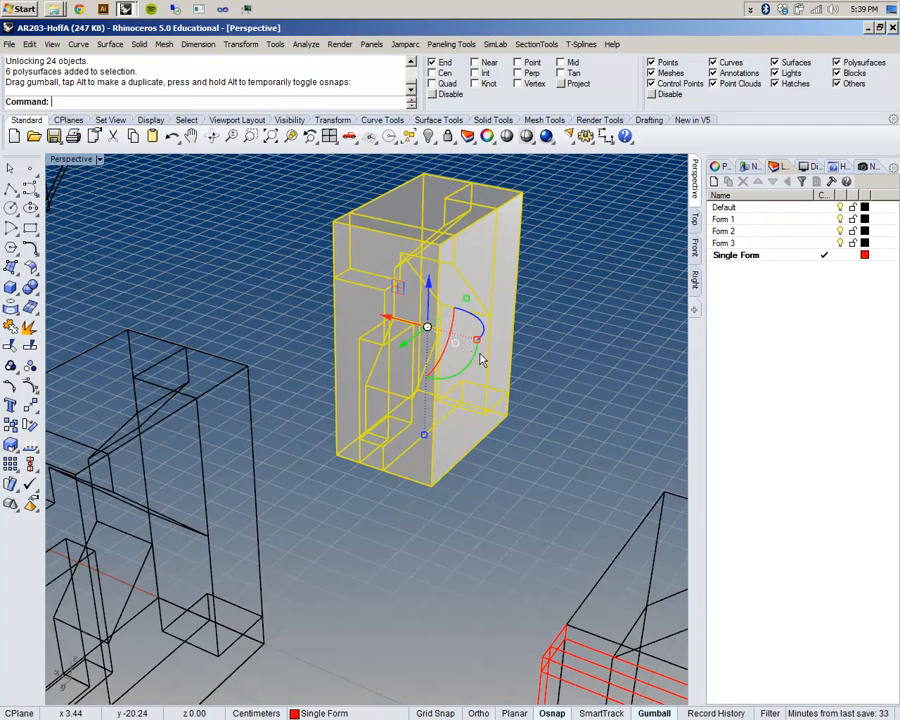
{"action": "left_click", "coordinate": [471, 369]}
{"action": "type", "text": "90"}
{"action": "key", "text": "Return"}
{"action": "right_click_drag", "start_coordinate": [530, 414], "coordinate": [461, 447]}
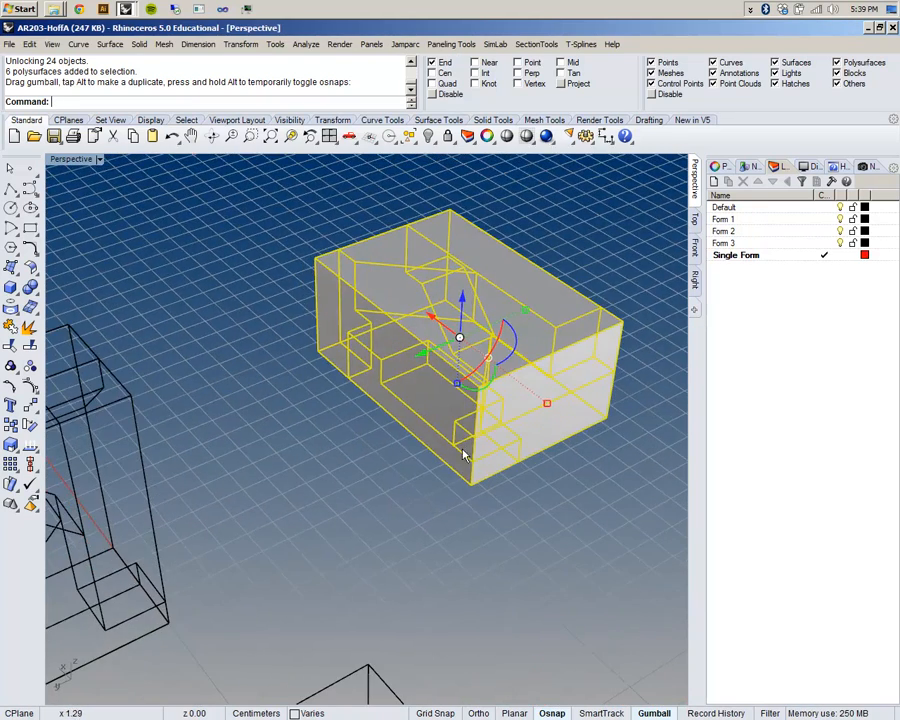
{"action": "scroll", "coordinate": [551, 524], "scroll_direction": "down", "scroll_amount": 5}
{"action": "right_click_drag", "start_coordinate": [542, 510], "coordinate": [428, 464]}
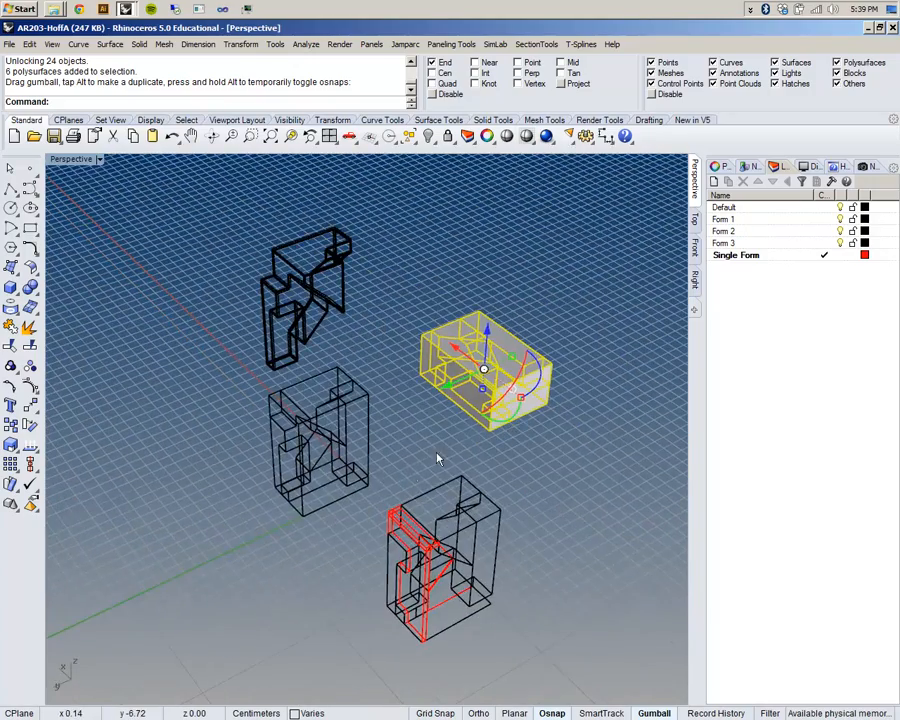
{"action": "right_click_drag", "start_coordinate": [518, 428], "coordinate": [556, 410]}
{"action": "scroll", "coordinate": [556, 410], "scroll_direction": "up", "scroll_amount": 5}
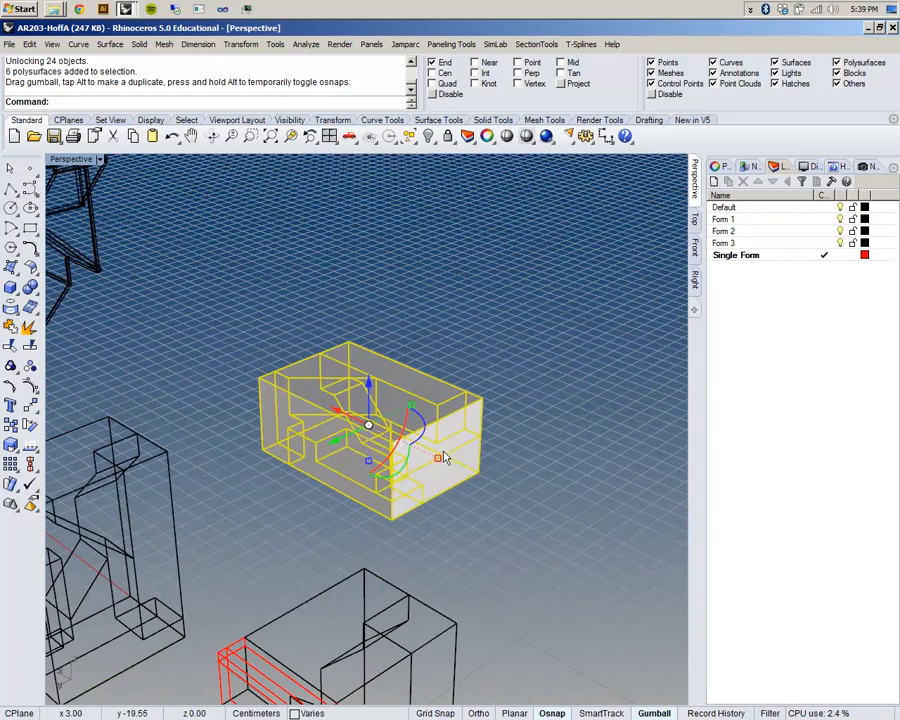
Step: Reselect all polysurfaces of the block lying on its side and place a duplicate of it further along the row
{"action": "left_click", "coordinate": [494, 370]}
{"action": "right_click_drag", "start_coordinate": [494, 370], "coordinate": [408, 496]}
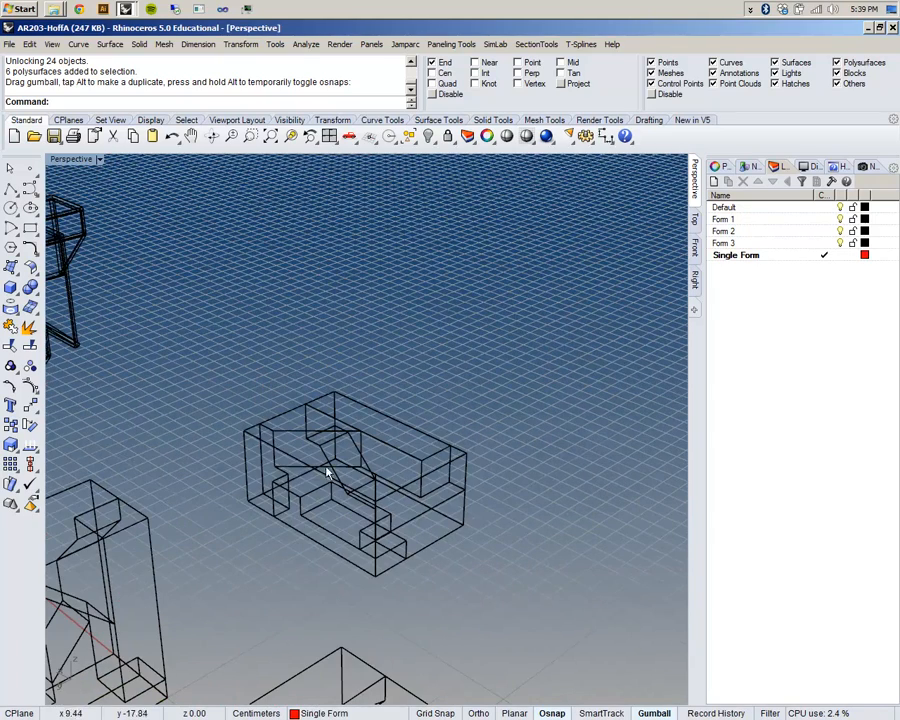
{"action": "left_click_drag", "start_coordinate": [249, 378], "coordinate": [556, 620]}
{"action": "left_click_drag", "start_coordinate": [191, 357], "coordinate": [579, 590]}
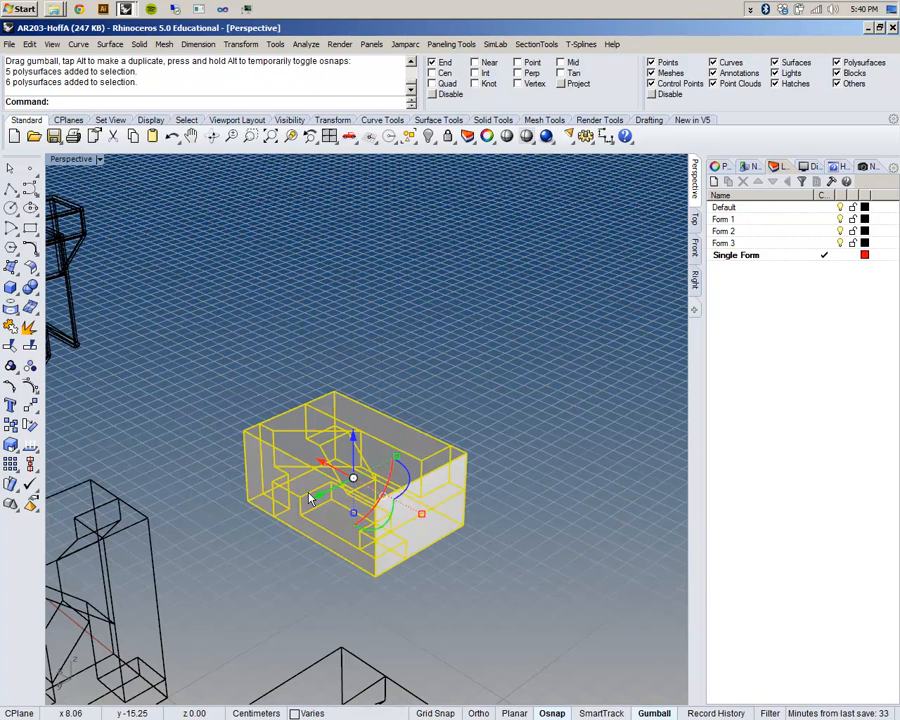
{"action": "left_click_drag", "start_coordinate": [395, 480], "coordinate": [556, 385]}
{"action": "right_click_drag", "start_coordinate": [602, 458], "coordinate": [472, 512], "text": "shift"}
{"action": "right_click_drag", "start_coordinate": [470, 462], "coordinate": [547, 430]}
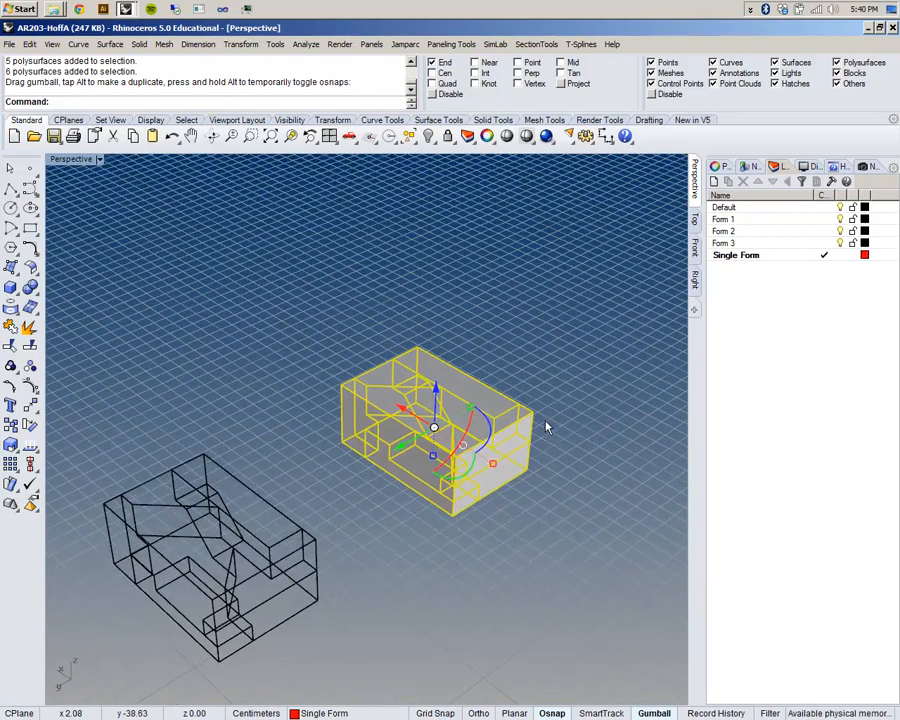
Step: Rotate the second duplicate block 90 degrees about its vertical axis
{"action": "scroll", "coordinate": [547, 430], "scroll_direction": "up", "scroll_amount": 3}
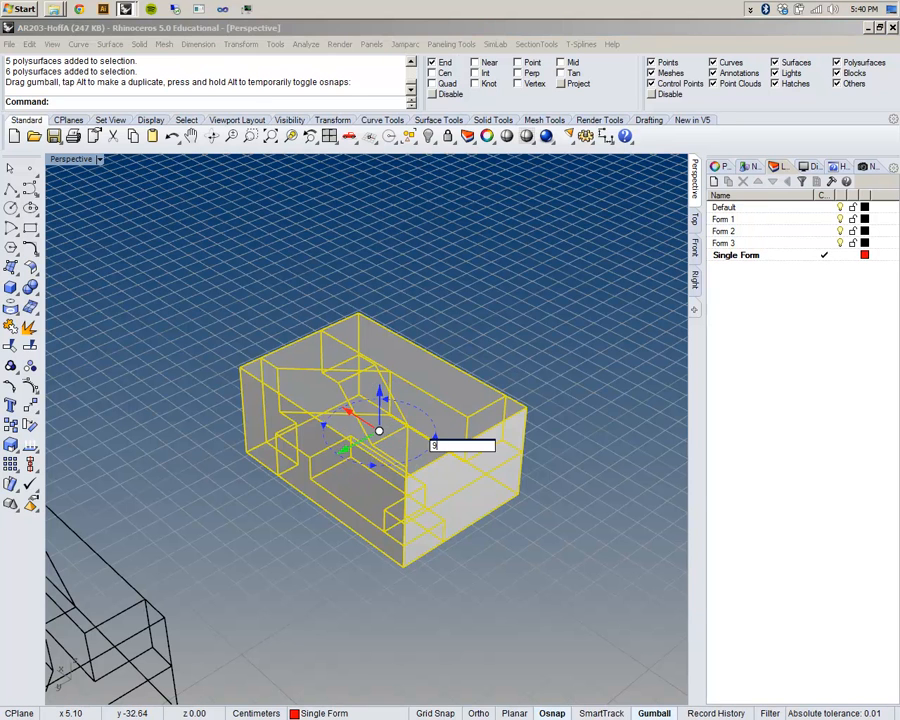
{"action": "type", "text": "90"}
{"action": "key", "text": "Return"}
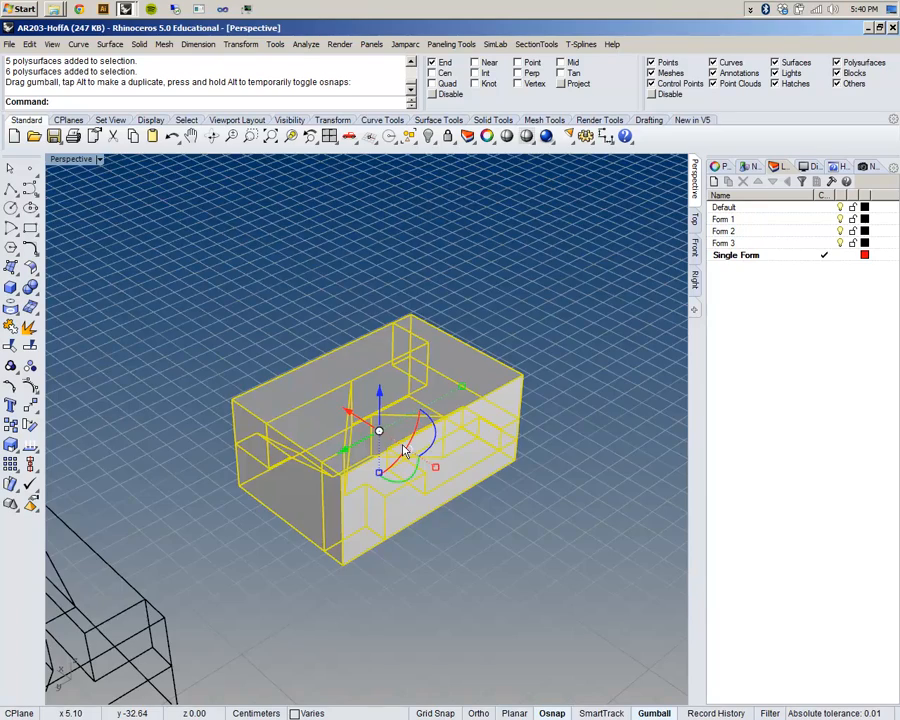
Step: Hide every object except the upright block and its two rotated duplicates
{"action": "scroll", "coordinate": [403, 451], "scroll_direction": "down", "scroll_amount": 9}
{"action": "right_click_drag", "start_coordinate": [337, 558], "coordinate": [441, 527], "text": "shift"}
{"action": "left_click_drag", "start_coordinate": [232, 442], "coordinate": [108, 323]}
{"action": "left_click_drag", "start_coordinate": [375, 666], "coordinate": [262, 555]}
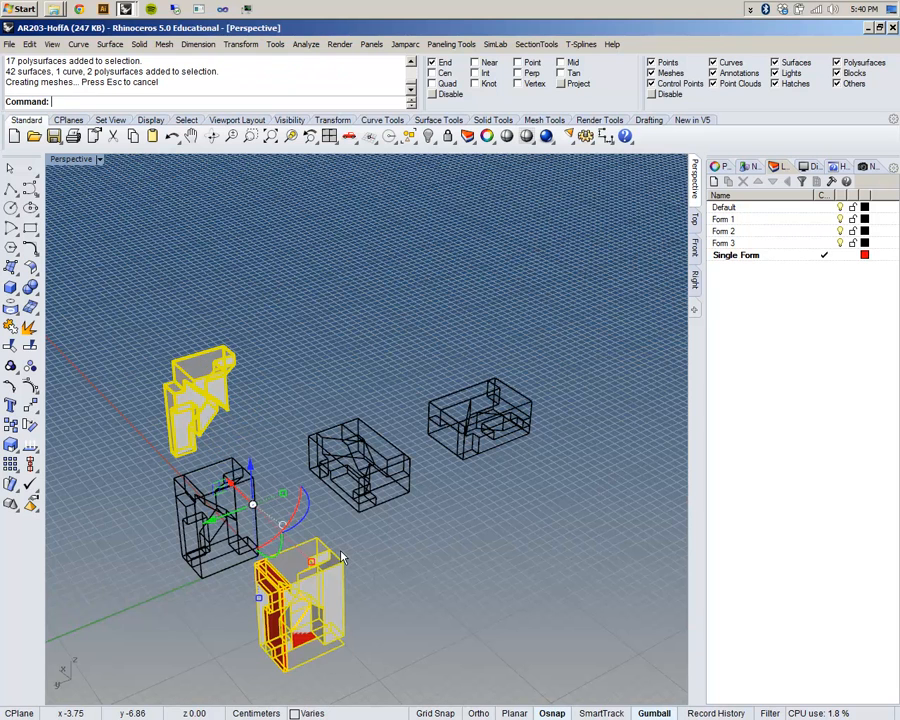
{"action": "key", "text": "ctrl+h"}
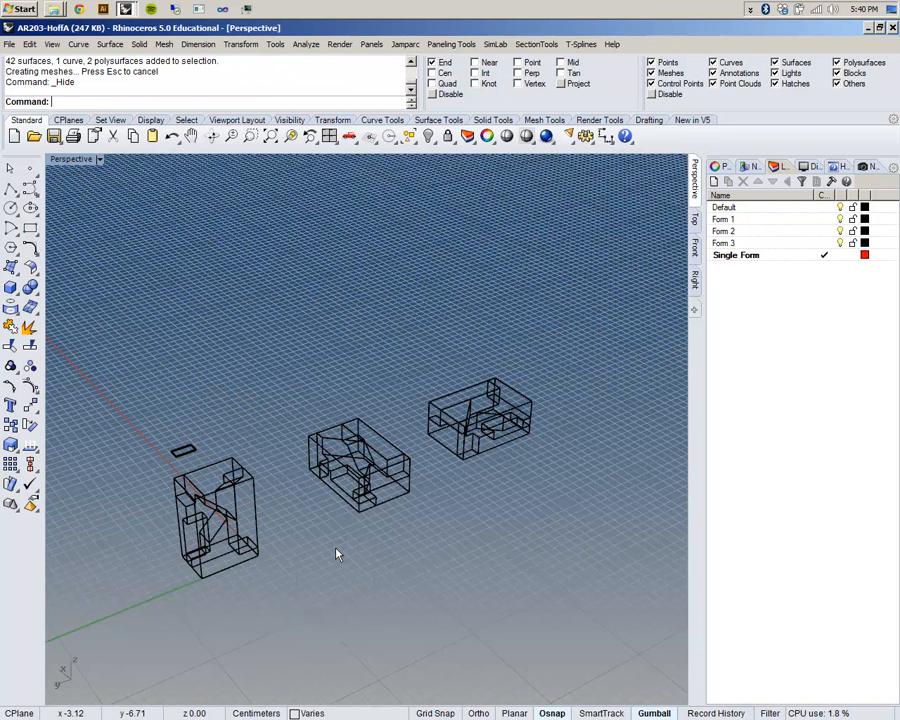
{"action": "left_click", "coordinate": [214, 467]}
{"action": "key", "text": "ctrl+h"}
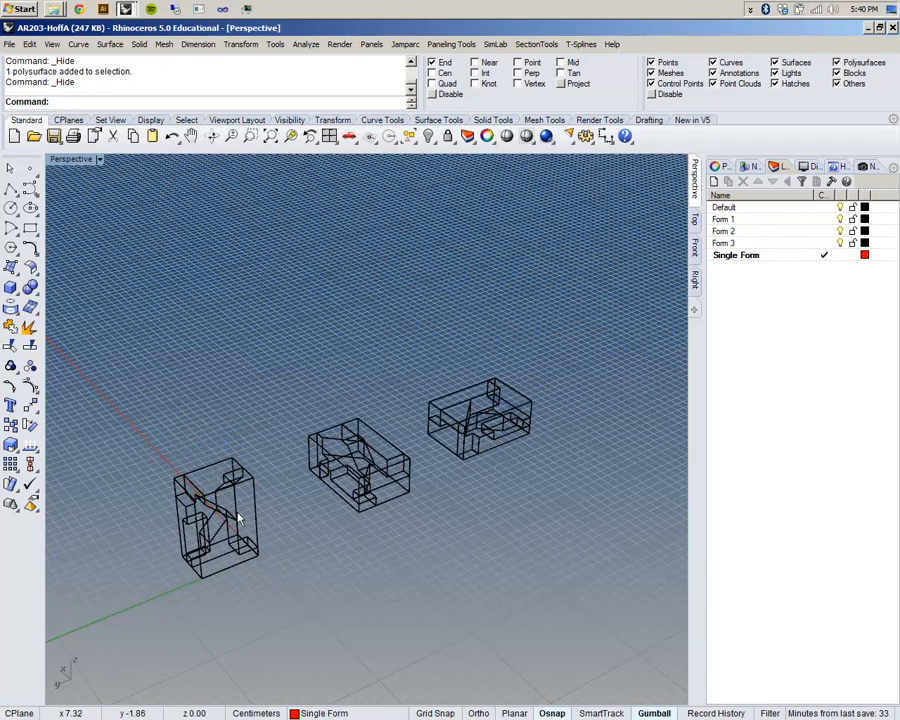
Step: Draw a single-segment polyline on the ground between the upright block and the first rotated duplicate
{"action": "scroll", "coordinate": [235, 505], "scroll_direction": "up", "scroll_amount": 8}
{"action": "scroll", "coordinate": [284, 536], "scroll_direction": "down", "scroll_amount": 5}
{"action": "right_click_drag", "start_coordinate": [476, 528], "coordinate": [488, 484], "text": "shift"}
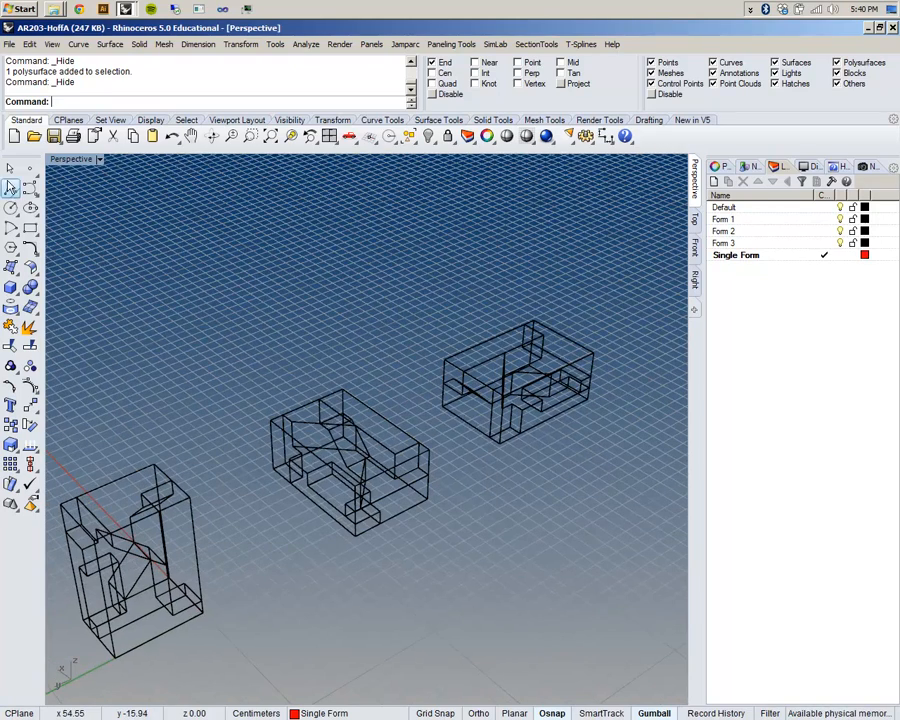
{"action": "left_click", "coordinate": [10, 189]}
{"action": "right_click_drag", "start_coordinate": [440, 435], "coordinate": [389, 481]}
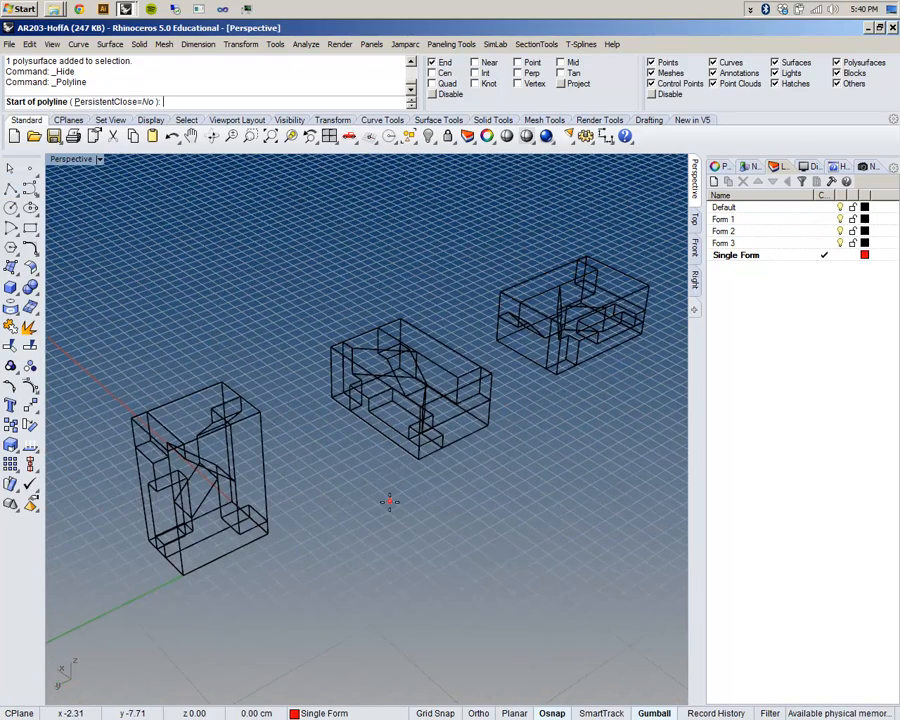
{"action": "right_click_drag", "start_coordinate": [309, 528], "coordinate": [380, 538]}
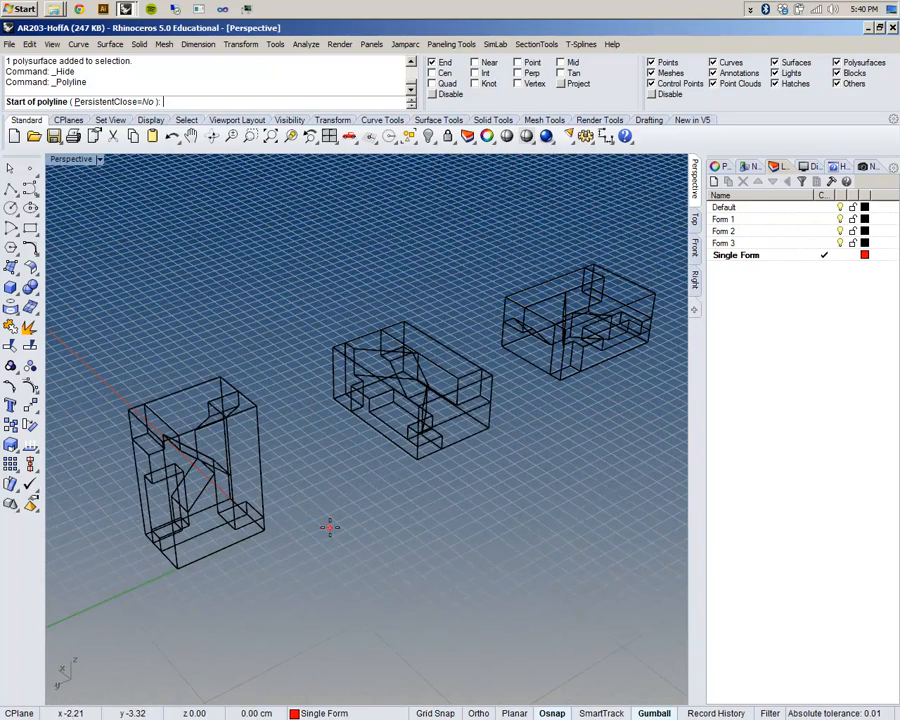
{"action": "left_click", "coordinate": [322, 525]}
{"action": "left_click", "coordinate": [221, 438]}
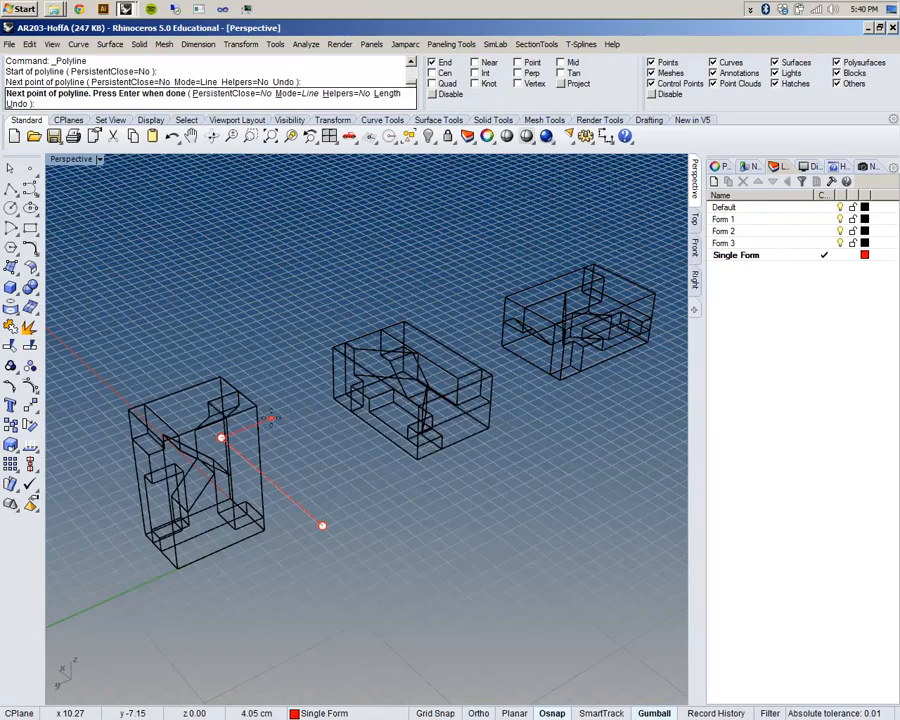
{"action": "key", "text": "Return"}
{"action": "right_click_drag", "start_coordinate": [327, 487], "coordinate": [366, 474], "text": "shift"}
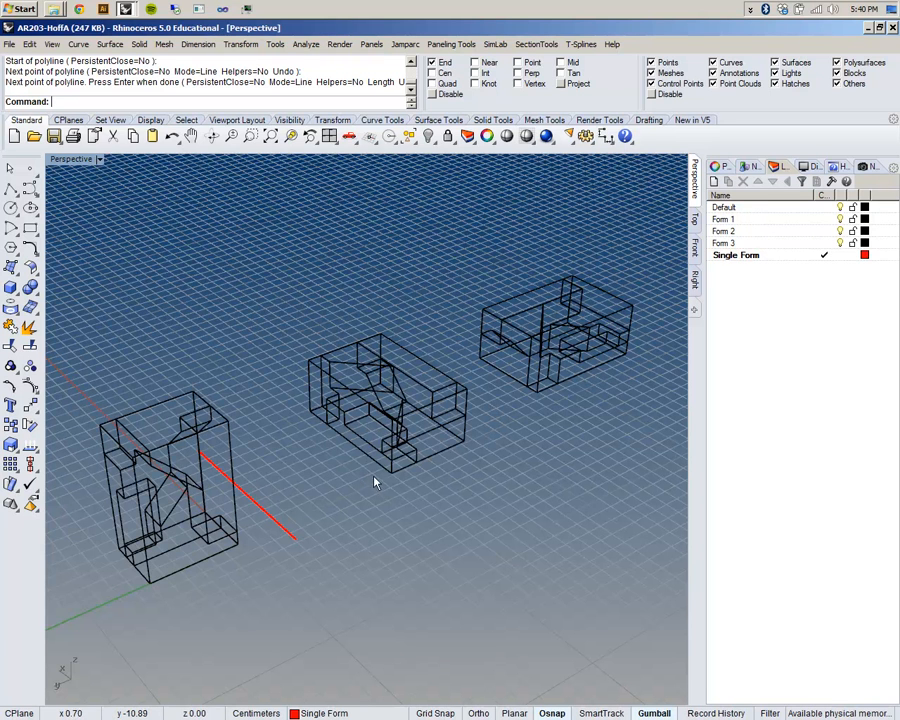
Step: Draw a single-segment polyline on the ground between the first and second rotated duplicate blocks, with its direction constrained by Ortho
{"action": "right_click_drag", "start_coordinate": [450, 432], "coordinate": [389, 476], "text": "shift"}
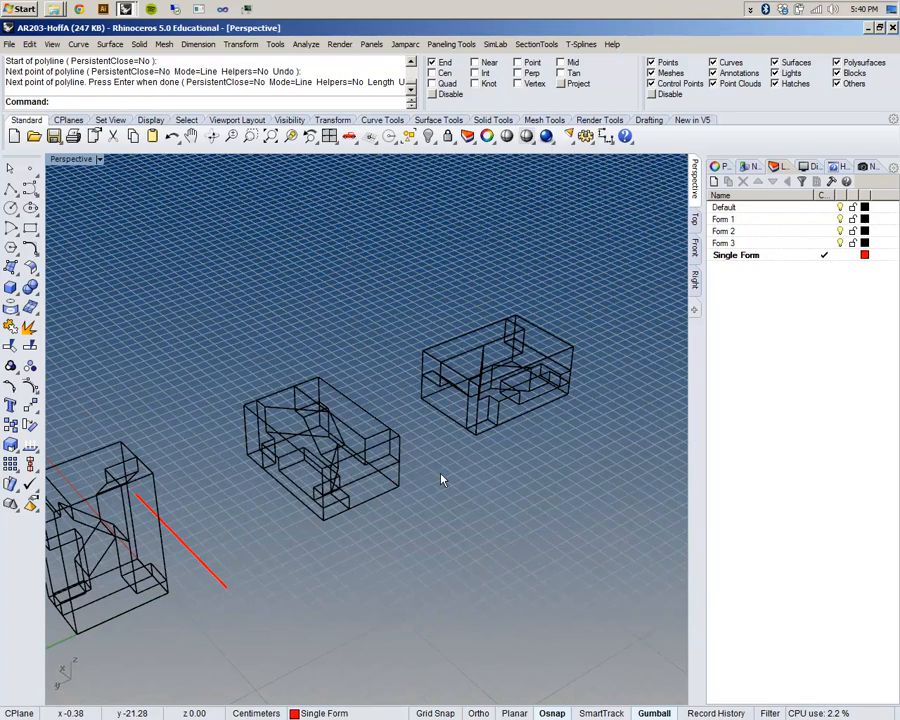
{"action": "right_click", "coordinate": [441, 474]}
{"action": "left_click", "coordinate": [463, 490]}
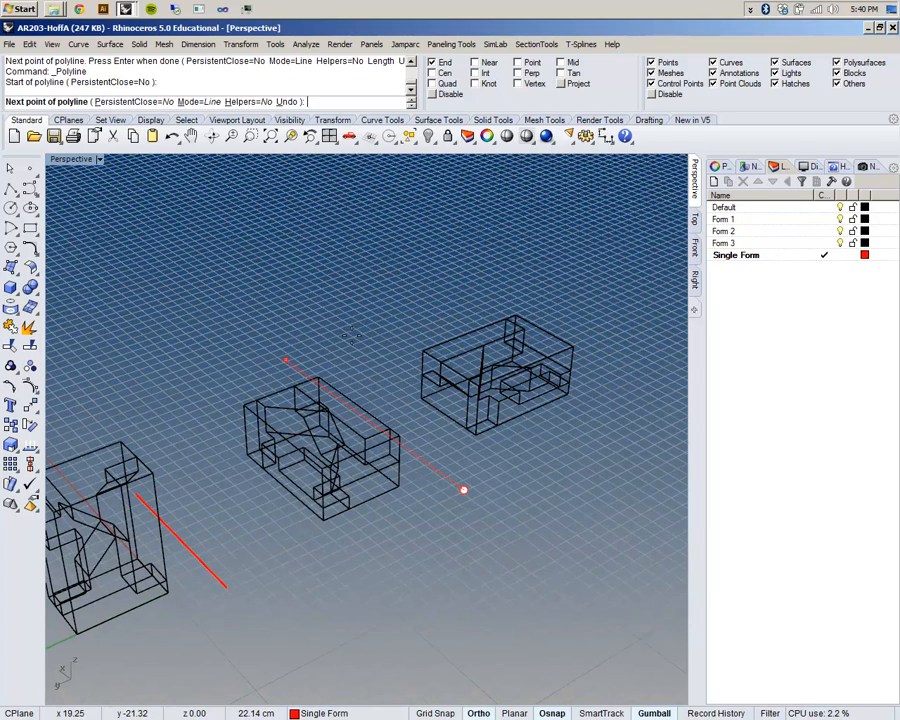
{"action": "left_click", "coordinate": [349, 335], "text": "shift"}
{"action": "right_click", "coordinate": [403, 360]}
Step: Draw another single-segment polyline on the ground just beyond the second rotated duplicate at the far end of the row
{"action": "right_click_drag", "start_coordinate": [457, 396], "coordinate": [336, 420], "text": "shift"}
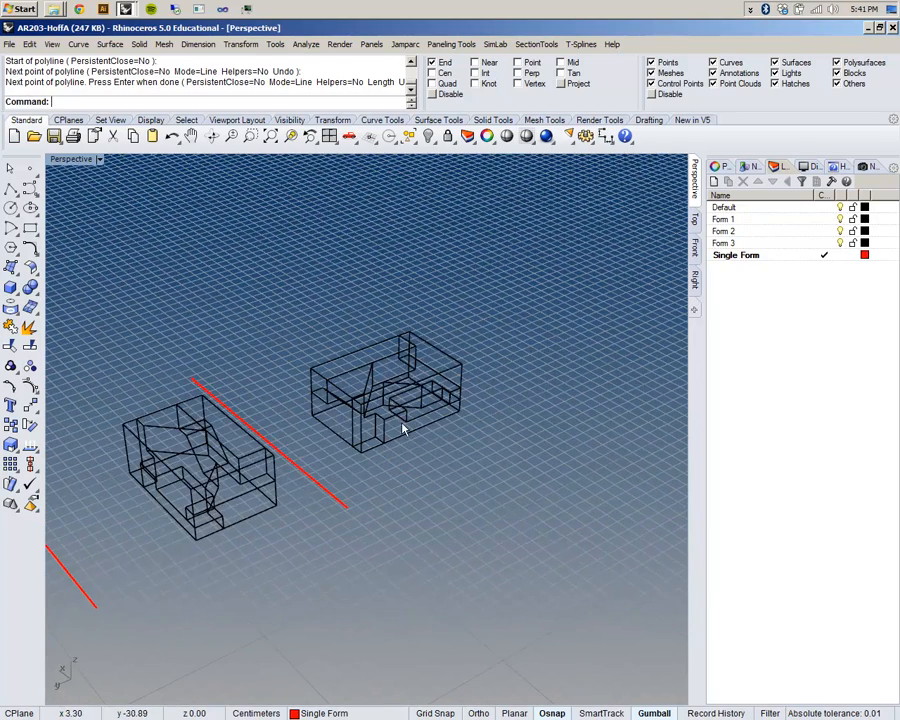
{"action": "right_click", "coordinate": [552, 390]}
{"action": "left_click", "coordinate": [530, 411]}
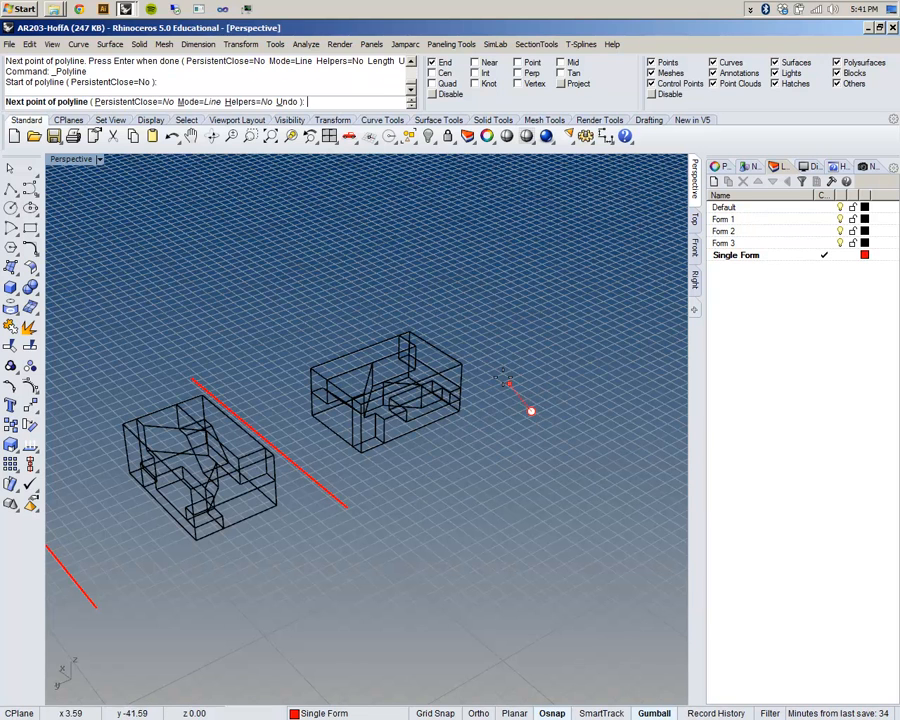
{"action": "left_click", "coordinate": [345, 292]}
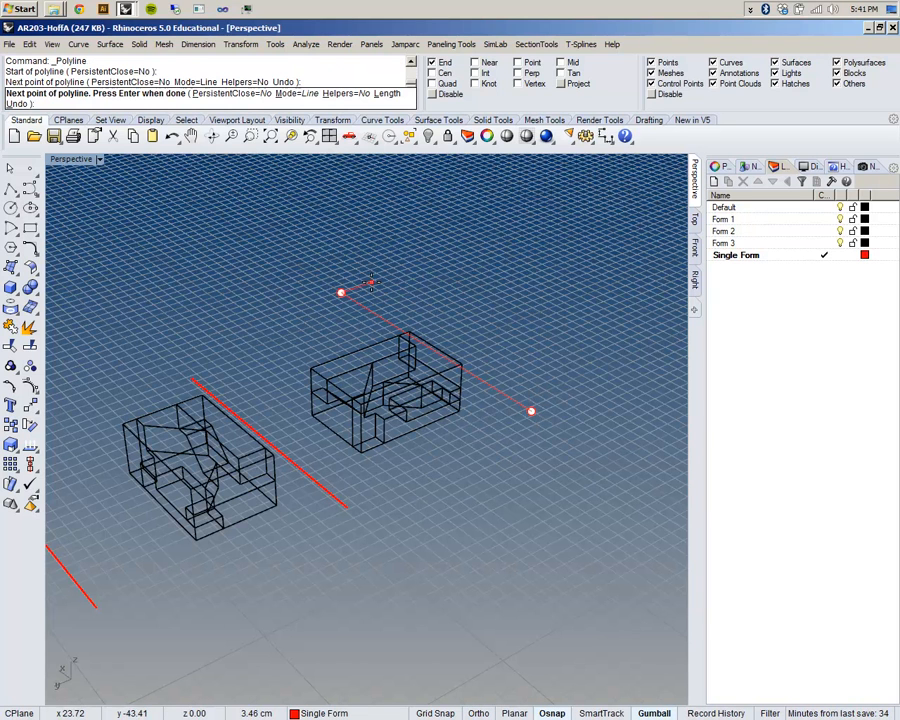
{"action": "right_click", "coordinate": [319, 318]}
Step: Examine the row of three differently oriented blocks together with the divider line beside each one
{"action": "right_click_drag", "start_coordinate": [338, 417], "coordinate": [474, 435], "text": "shift"}
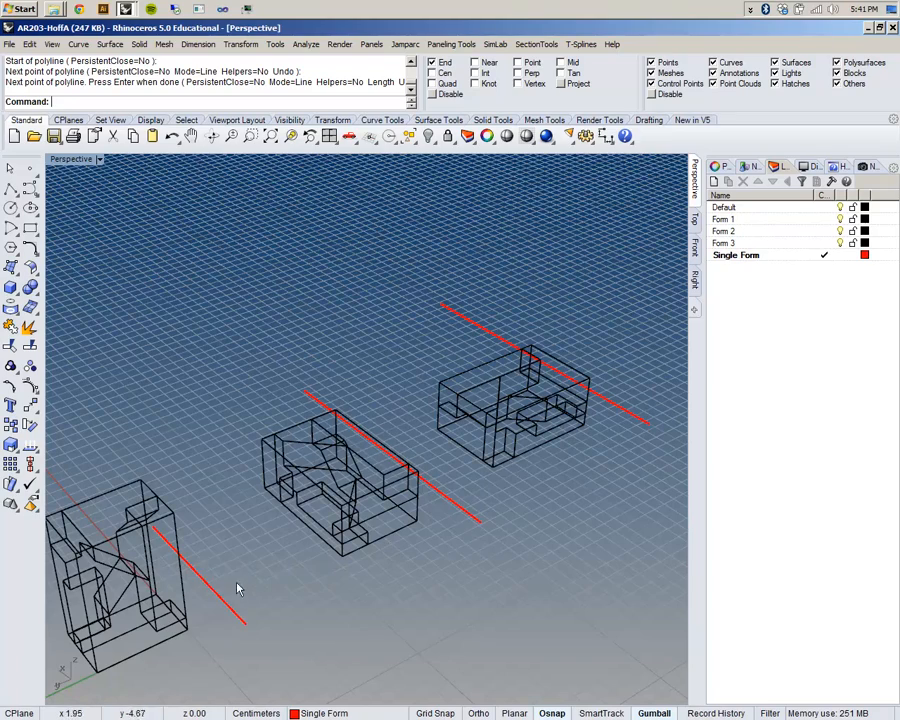
{"action": "right_click_drag", "start_coordinate": [195, 626], "coordinate": [265, 532], "text": "shift"}
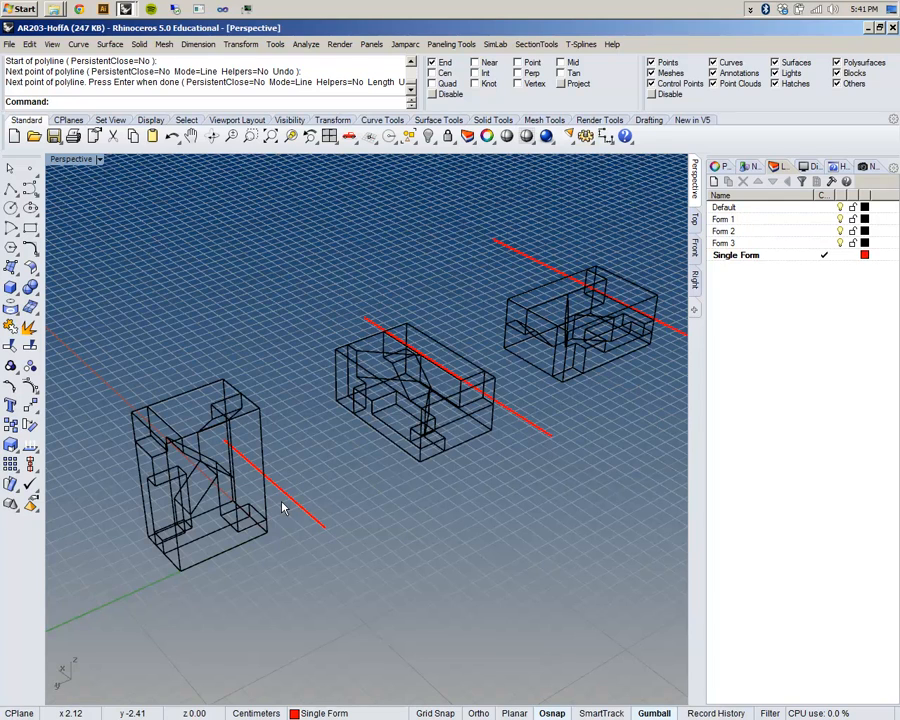
{"action": "scroll", "coordinate": [428, 398], "scroll_direction": "up", "scroll_amount": 4}
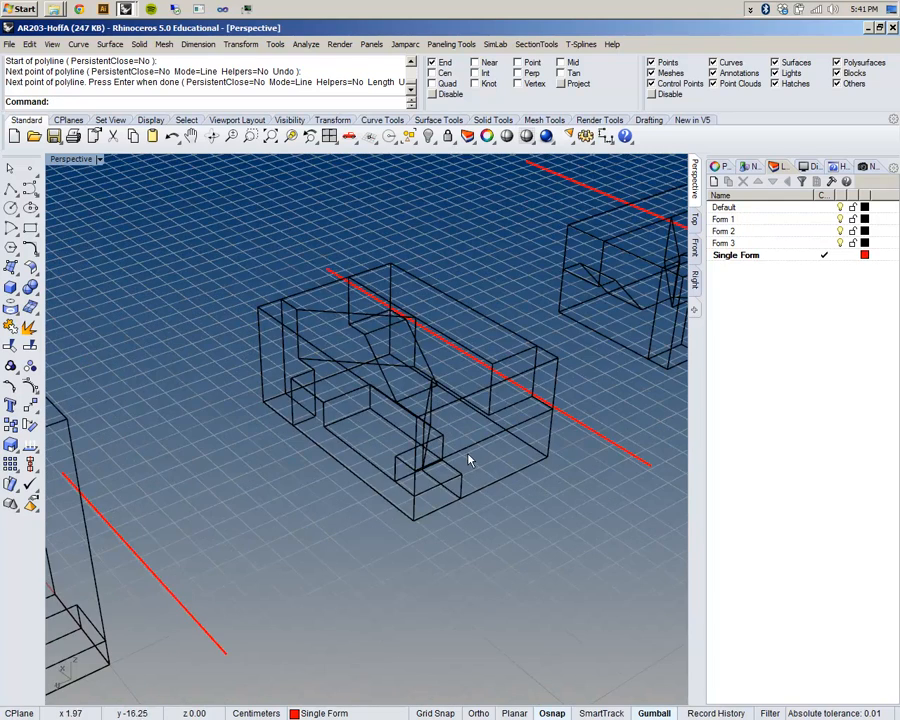
{"action": "scroll", "coordinate": [468, 458], "scroll_direction": "down", "scroll_amount": 3}
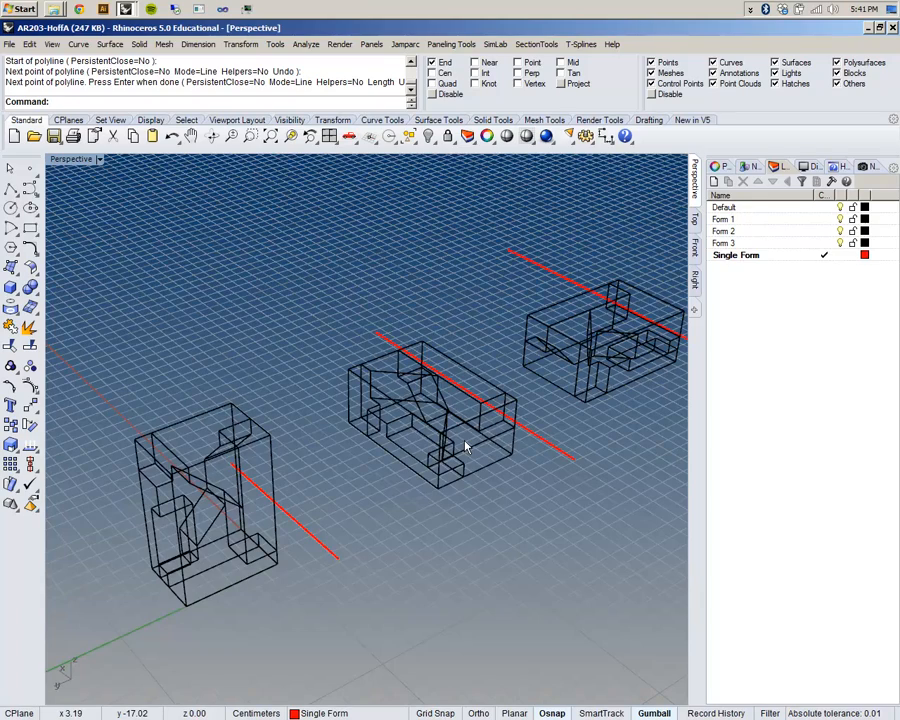
{"action": "scroll", "coordinate": [466, 420], "scroll_direction": "up", "scroll_amount": 3}
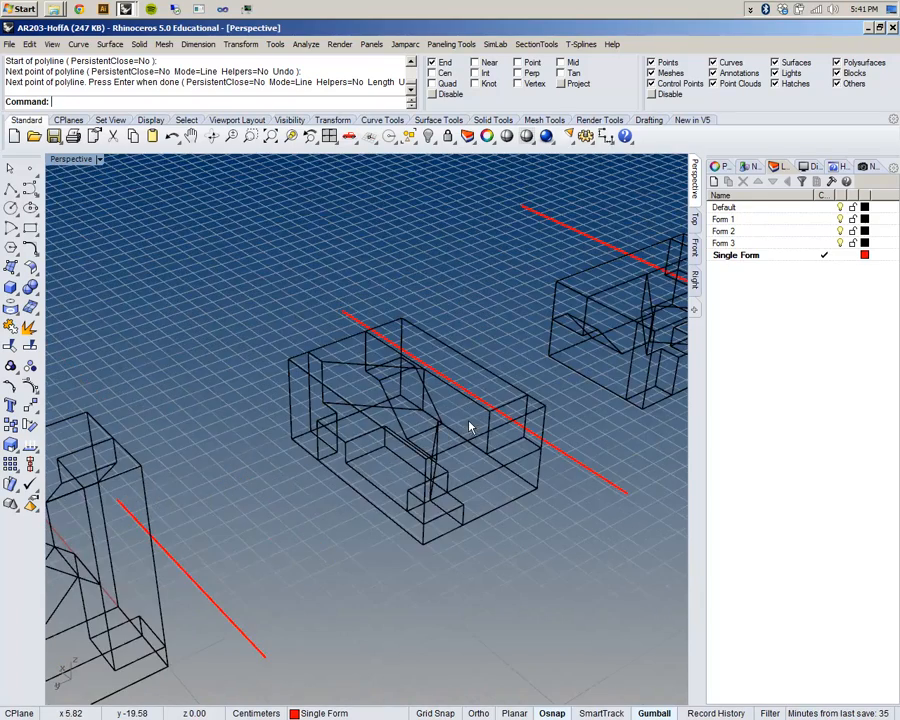
{"action": "scroll", "coordinate": [468, 396], "scroll_direction": "down", "scroll_amount": 4}
{"action": "scroll", "coordinate": [470, 424], "scroll_direction": "up", "scroll_amount": 2}
{"action": "scroll", "coordinate": [468, 428], "scroll_direction": "down", "scroll_amount": 2}
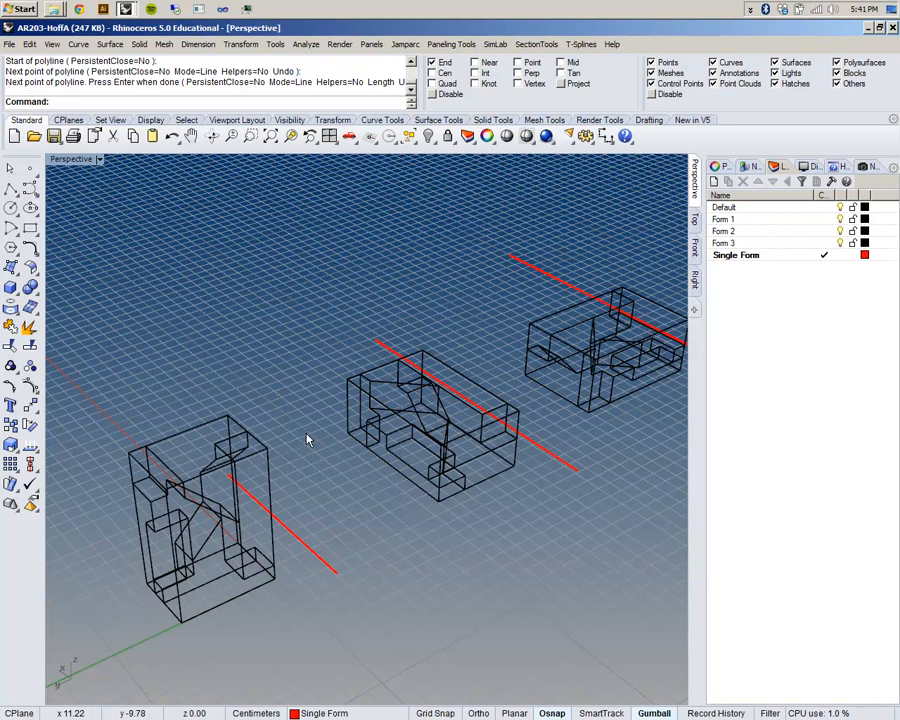
{"action": "left_click", "coordinate": [303, 542]}
{"action": "left_click", "coordinate": [386, 530]}
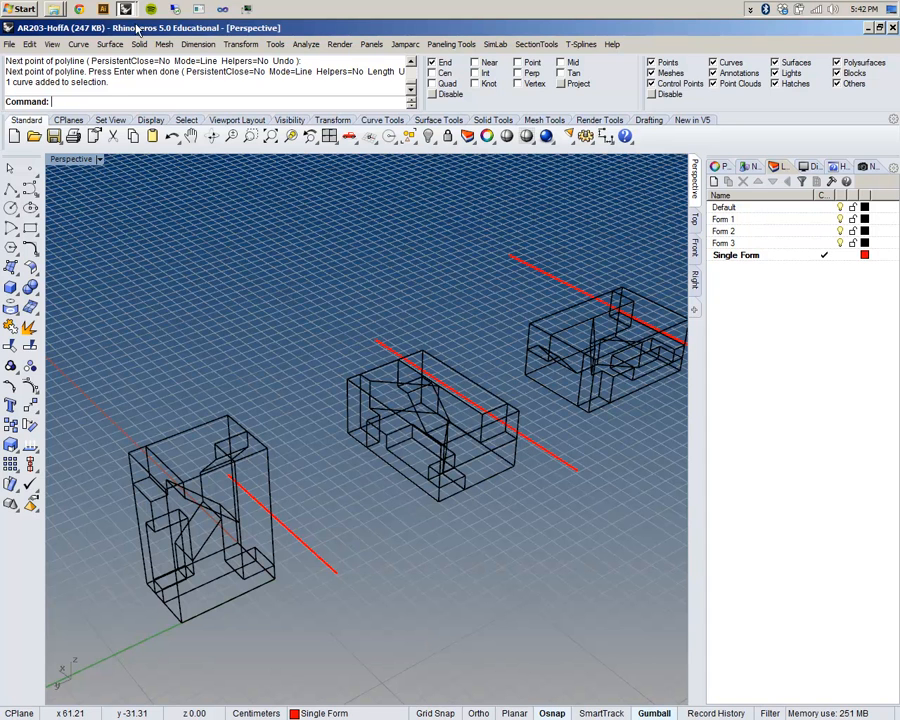
Step: Switch to the open PROJECT-01D-DEMO-03 model, group its layer list with the other docked palettes and show the named views
{"action": "left_click", "coordinate": [867, 29]}
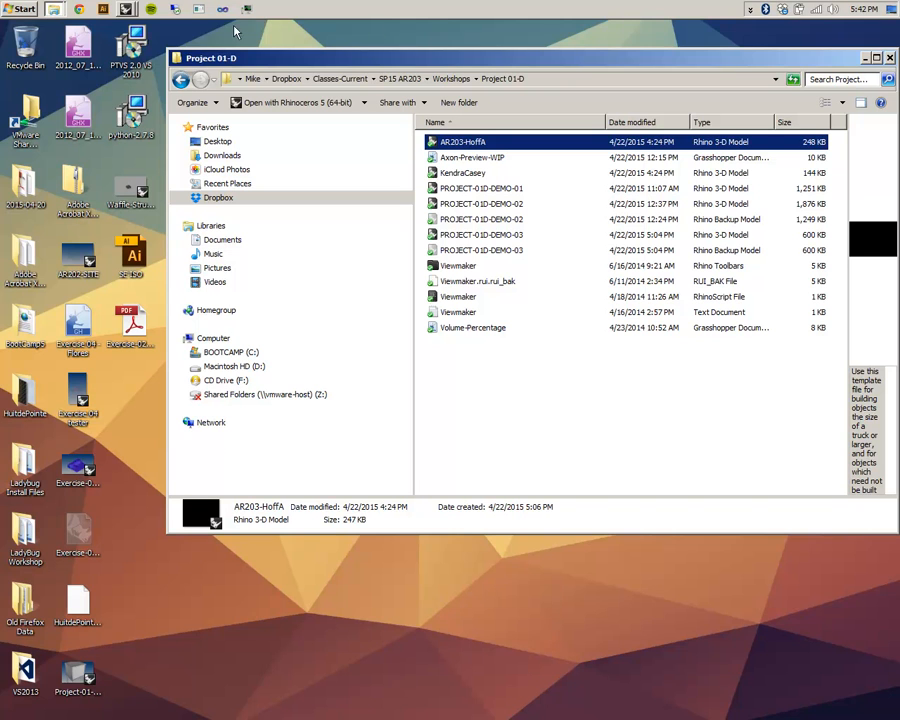
{"action": "left_click", "coordinate": [125, 10]}
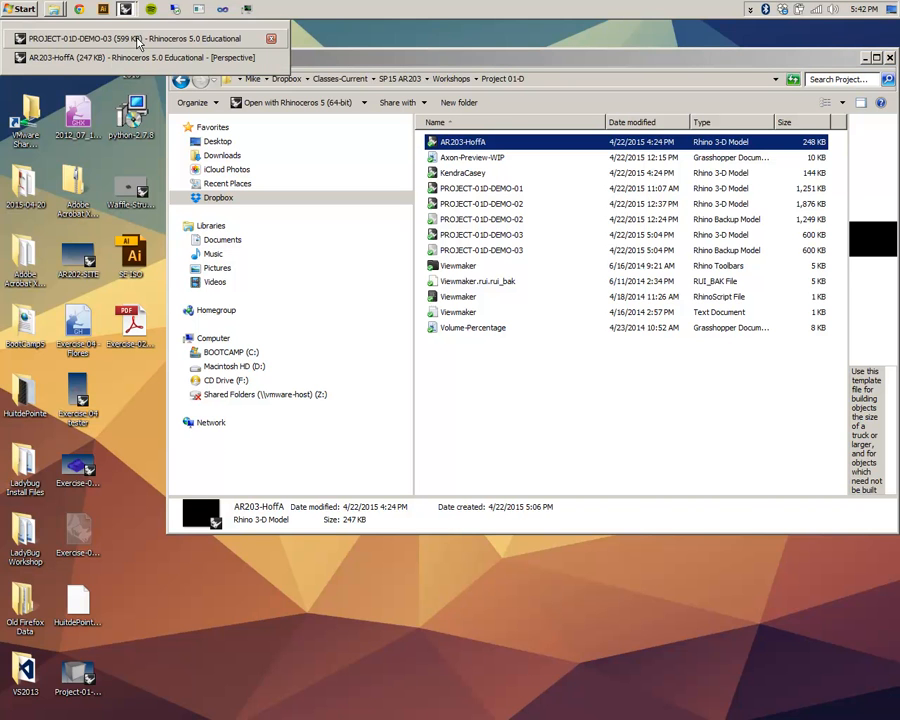
{"action": "left_click", "coordinate": [138, 40]}
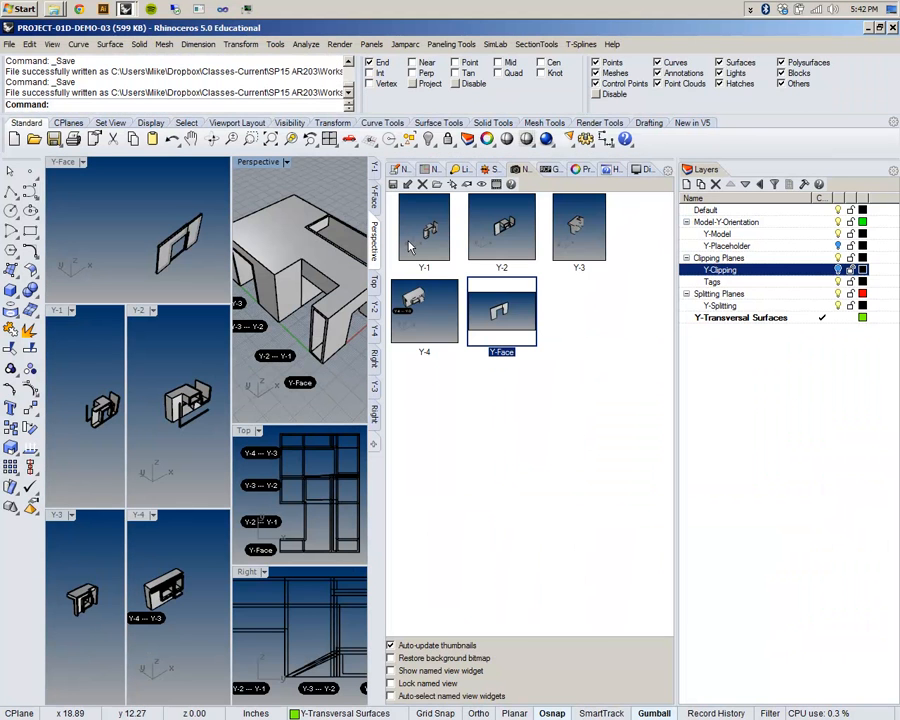
{"action": "left_click_drag", "start_coordinate": [703, 172], "coordinate": [536, 168]}
{"action": "left_click", "coordinate": [649, 172]}
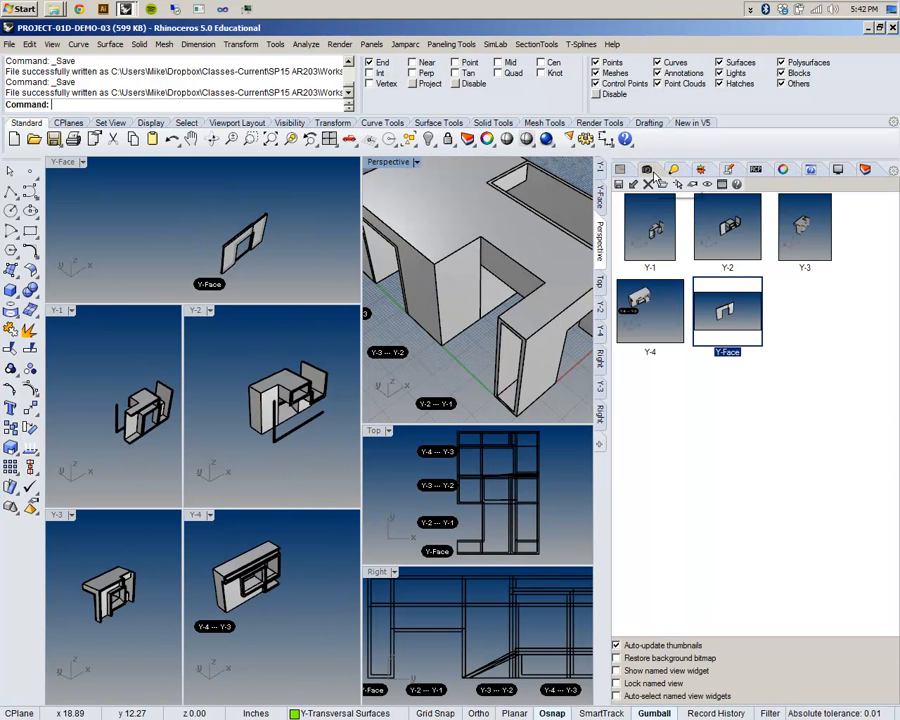
Step: Maximize the Perspective viewport and examine the whole demo model with its section tags
{"action": "double_click", "coordinate": [385, 165]}
{"action": "scroll", "coordinate": [374, 345], "scroll_direction": "down", "scroll_amount": 5}
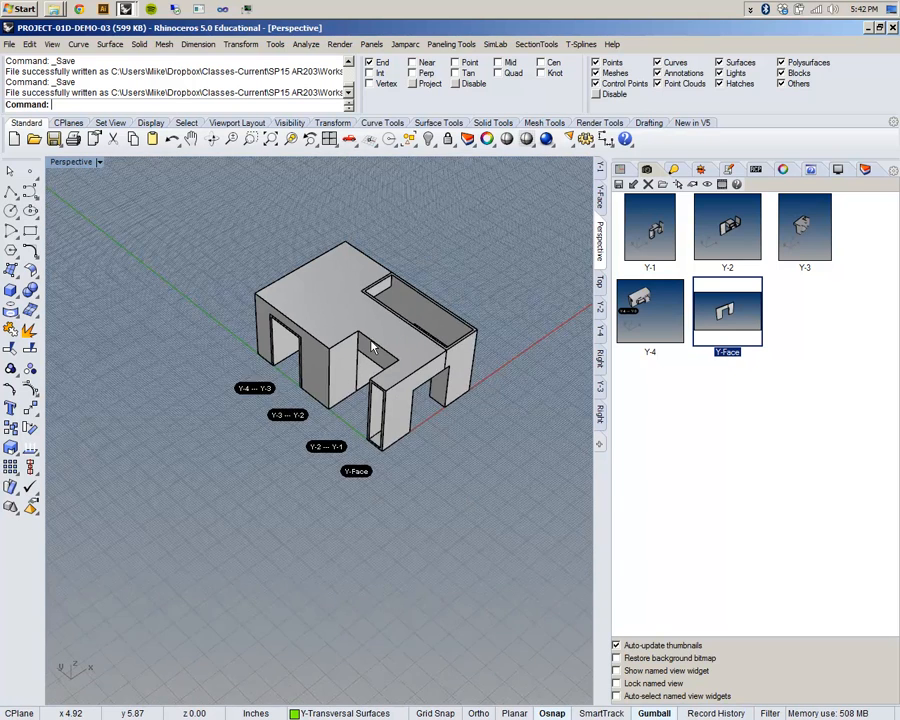
{"action": "scroll", "coordinate": [372, 291], "scroll_direction": "up", "scroll_amount": 2}
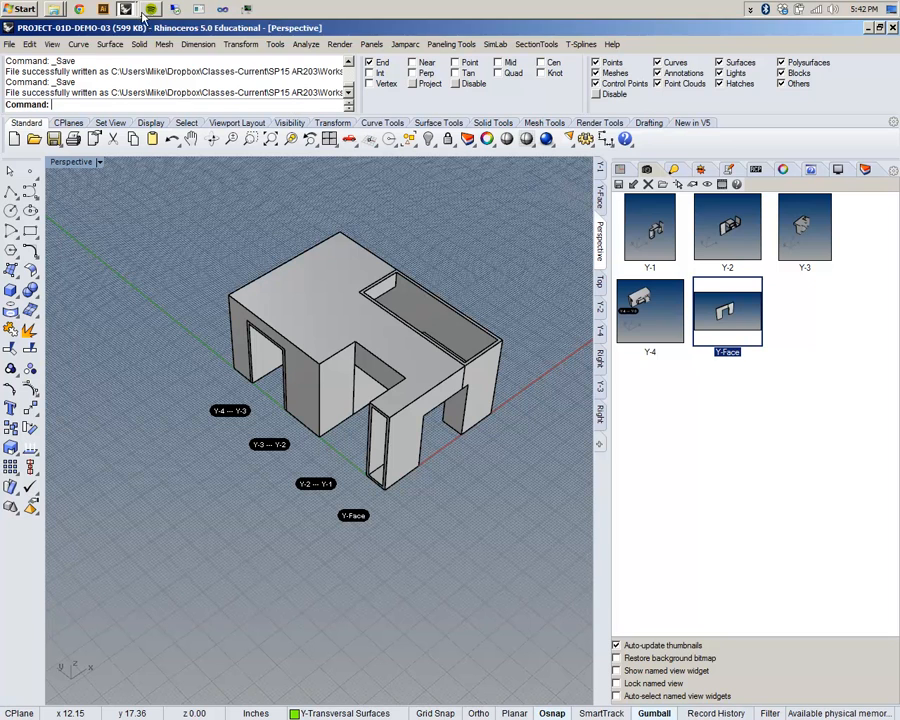
Step: Return to the AR203-HoffA model and turn off shading of selected objects only in the Perspective viewport
{"action": "mouse_move", "coordinate": [125, 10]}
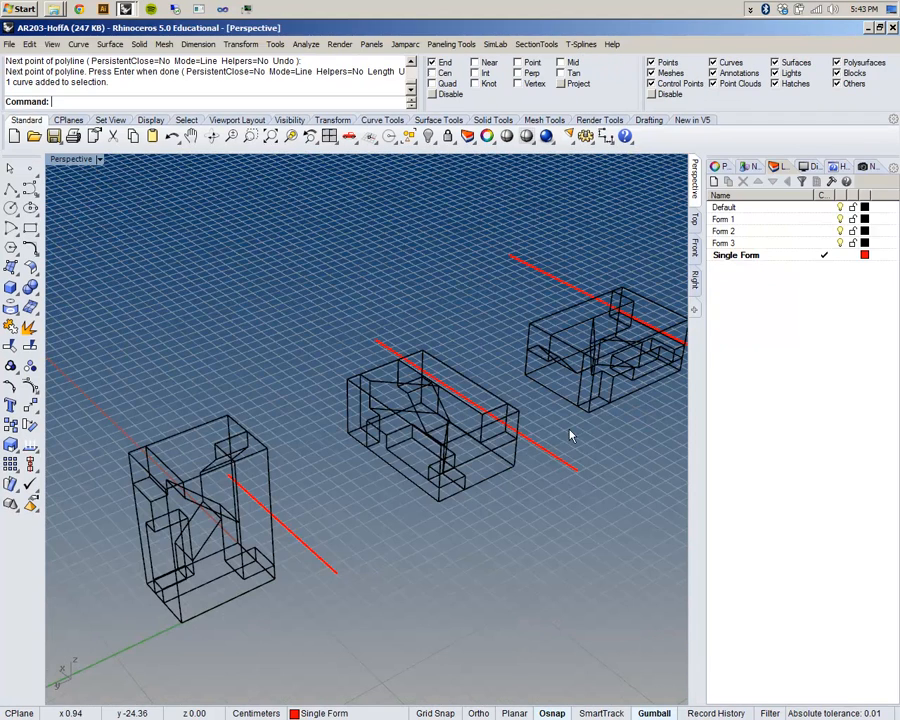
{"action": "right_click_drag", "start_coordinate": [424, 433], "coordinate": [441, 446]}
{"action": "right_click", "coordinate": [57, 163]}
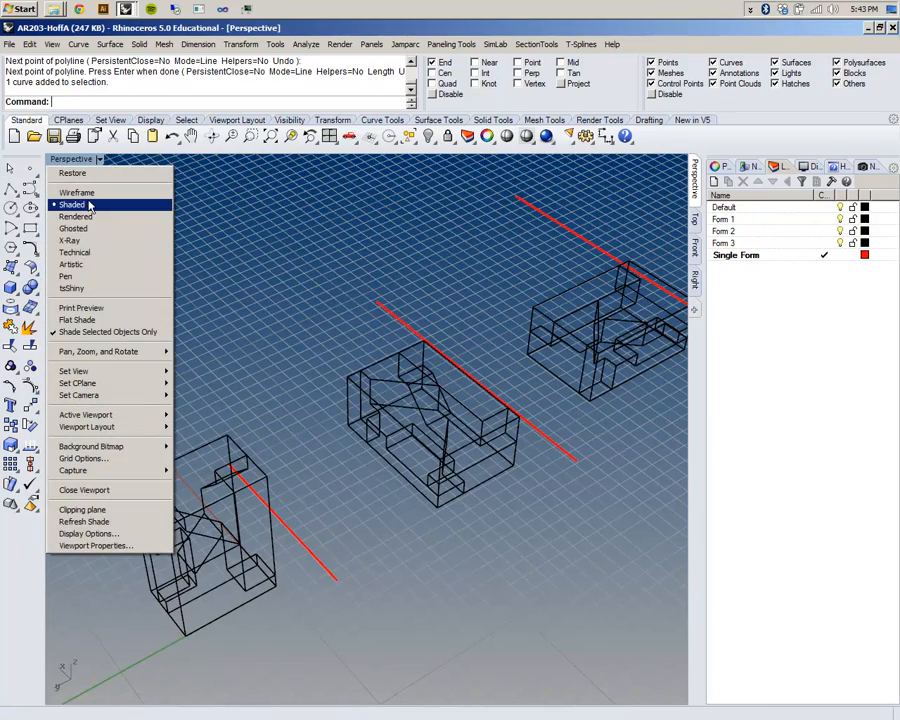
{"action": "left_click", "coordinate": [143, 334]}
{"action": "right_click_drag", "start_coordinate": [338, 412], "coordinate": [388, 502]}
Step: Place an annotation dot labelled 2 at the near end of the divider line beside the upright block
{"action": "type", "text": "Dot"}
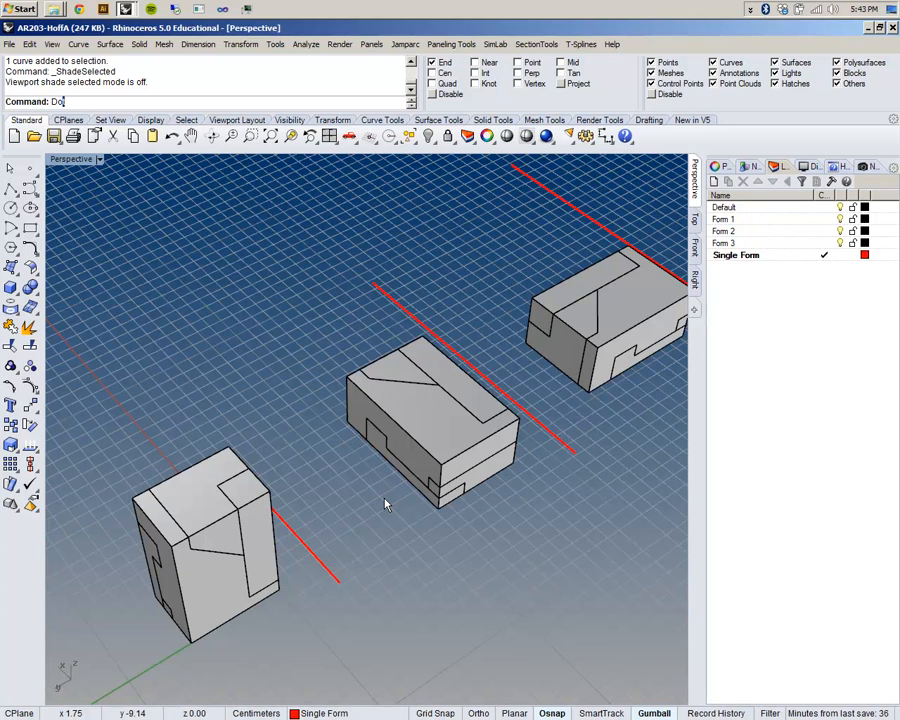
{"action": "key", "text": "Return"}
{"action": "type", "text": "2"}
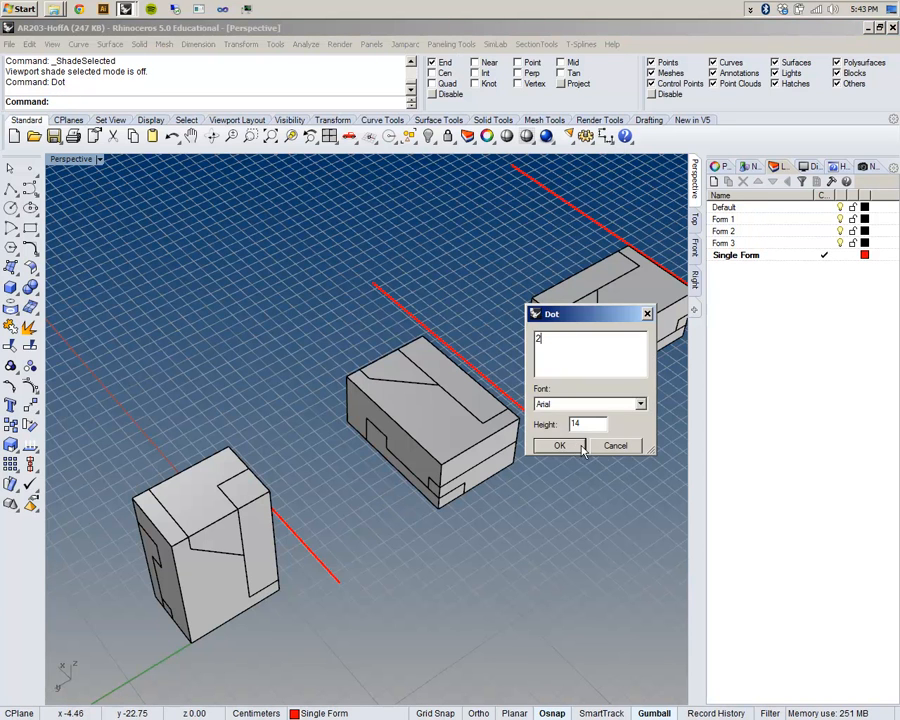
{"action": "left_click", "coordinate": [562, 446]}
{"action": "left_click", "coordinate": [339, 583]}
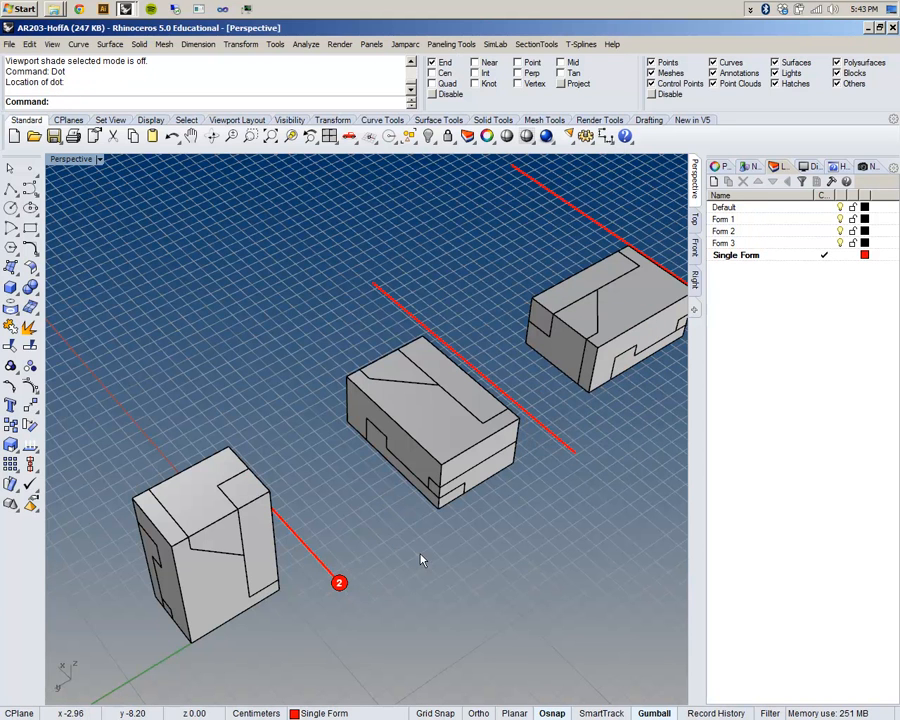
Step: Place an annotation dot labelled 3 near the end of the divider line beyond the second rotated duplicate
{"action": "key", "text": "Return"}
{"action": "type", "text": "3"}
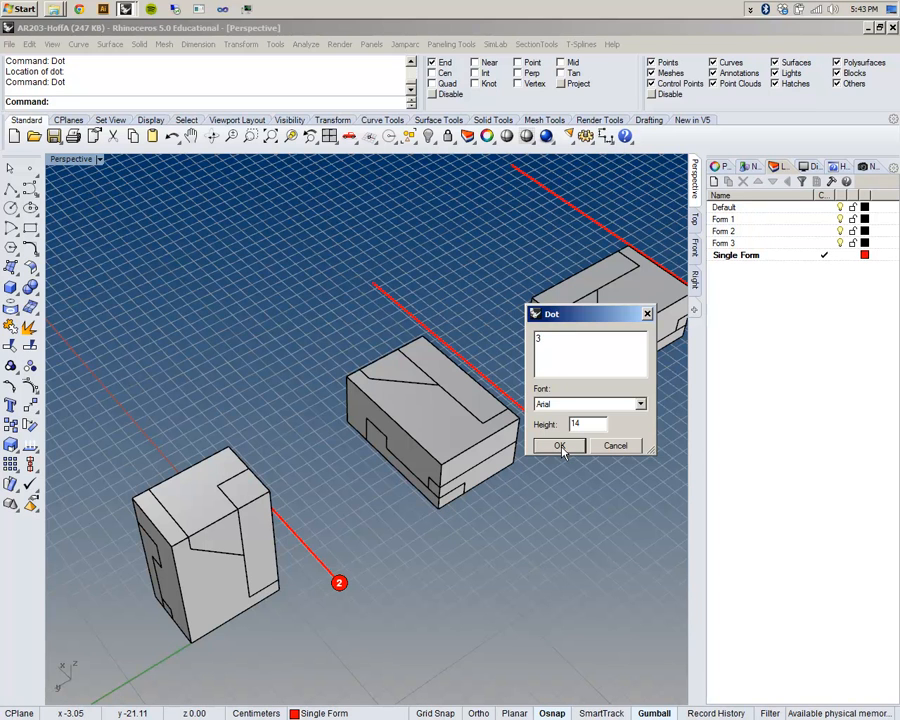
{"action": "left_click", "coordinate": [568, 448]}
{"action": "right_click_drag", "start_coordinate": [634, 424], "coordinate": [482, 492], "text": "shift"}
{"action": "left_click", "coordinate": [621, 390]}
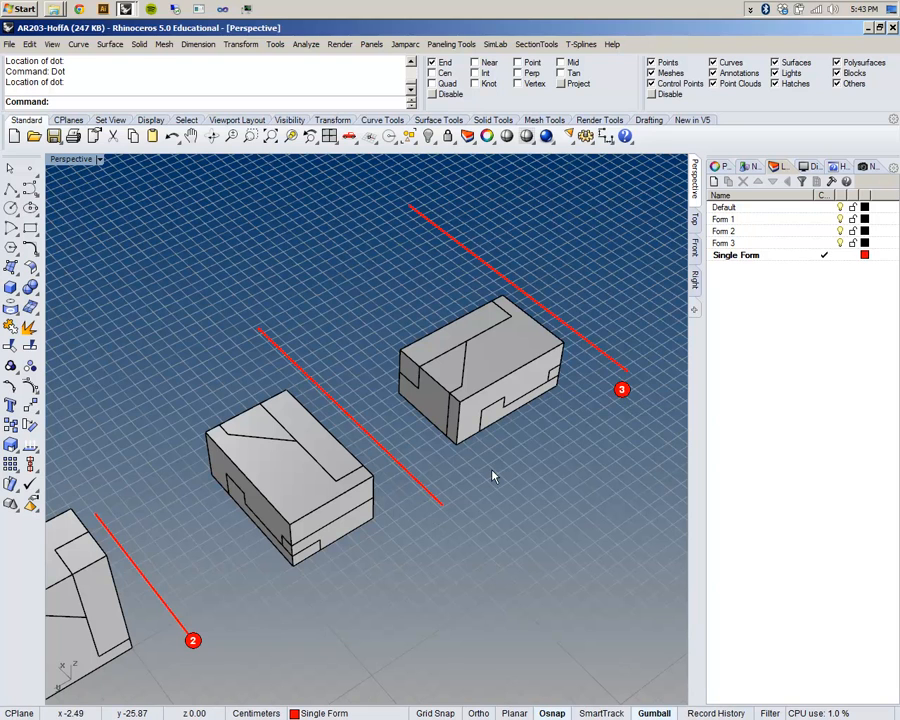
Step: Place an annotation dot labelled 4 near the end of the divider line between the two rotated duplicates
{"action": "key", "text": "Return"}
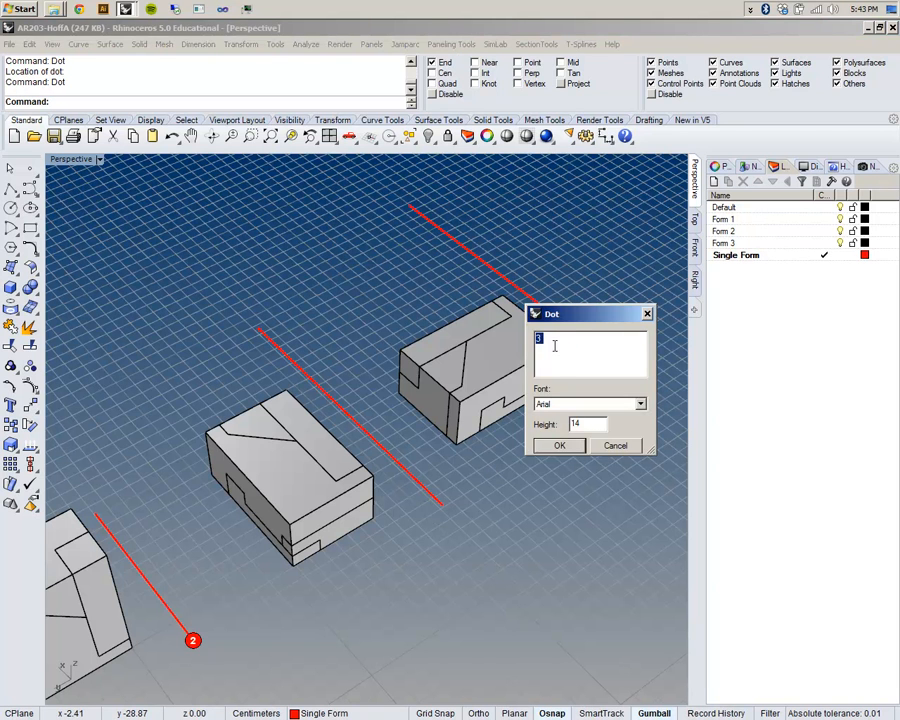
{"action": "type", "text": "4"}
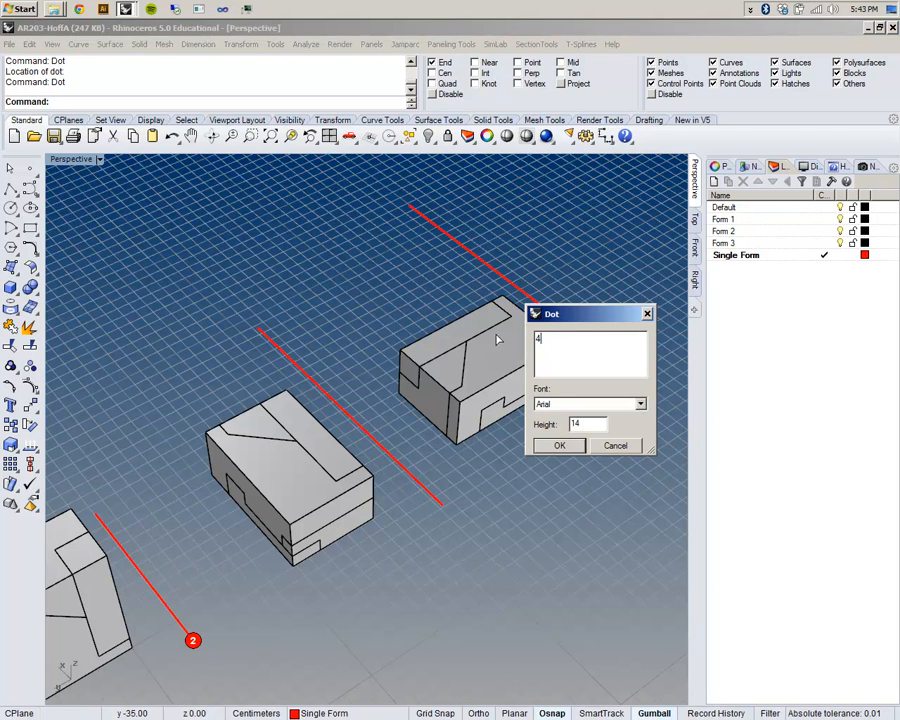
{"action": "left_click", "coordinate": [561, 447]}
{"action": "left_click", "coordinate": [428, 516]}
{"action": "right_click_drag", "start_coordinate": [430, 518], "coordinate": [476, 498], "text": "shift"}
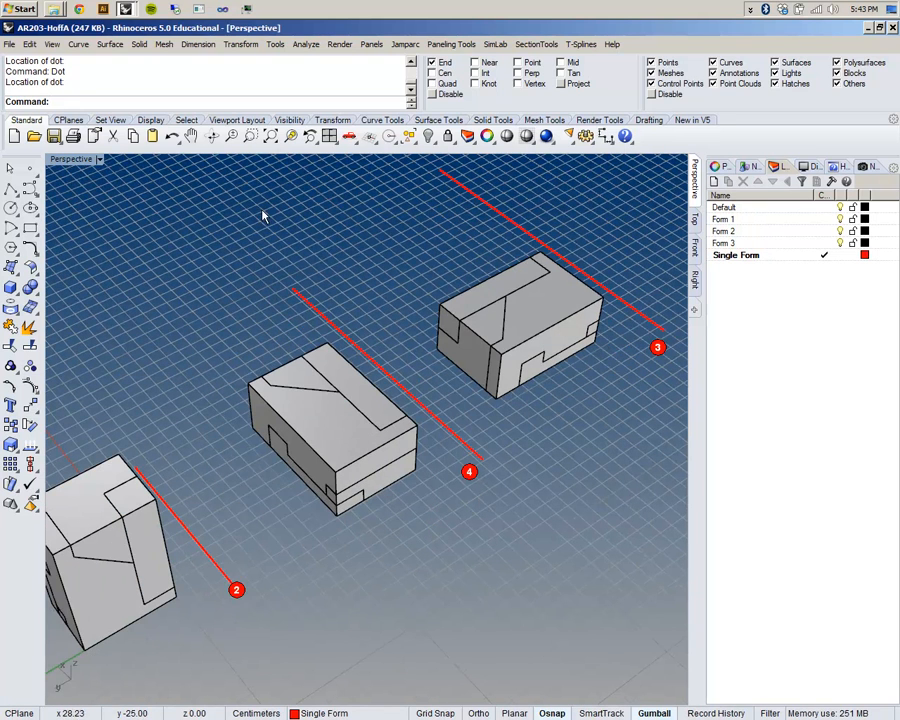
{"action": "right_click_drag", "start_coordinate": [334, 407], "coordinate": [329, 390]}
Step: Switch to the PROJECT-01D-DEMO-03 model and restore its multi-viewport layout from the maximized Perspective view
{"action": "left_click", "coordinate": [129, 11]}
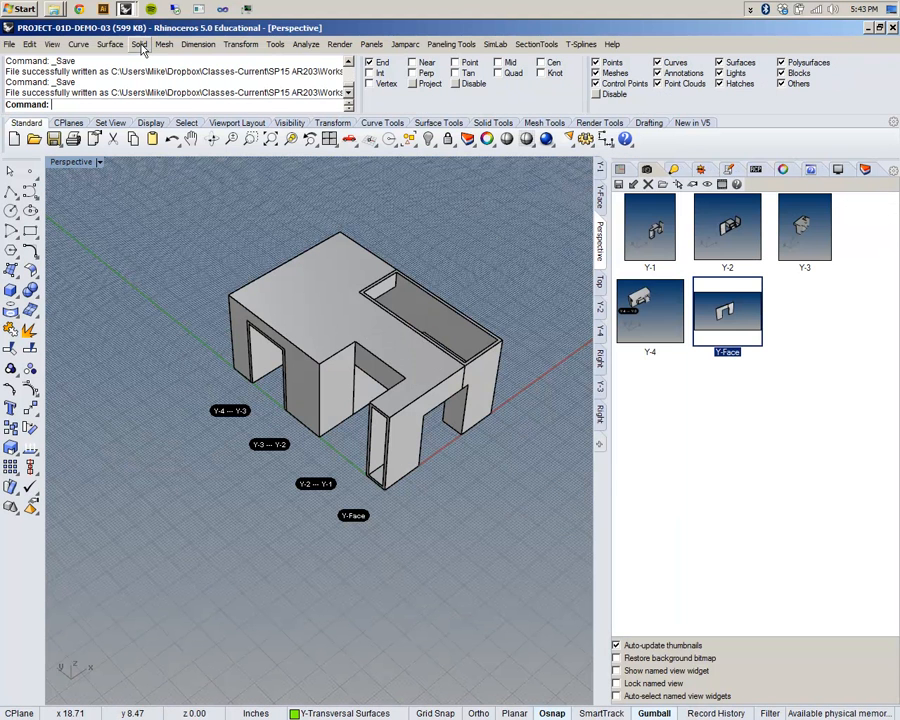
{"action": "left_click", "coordinate": [110, 28]}
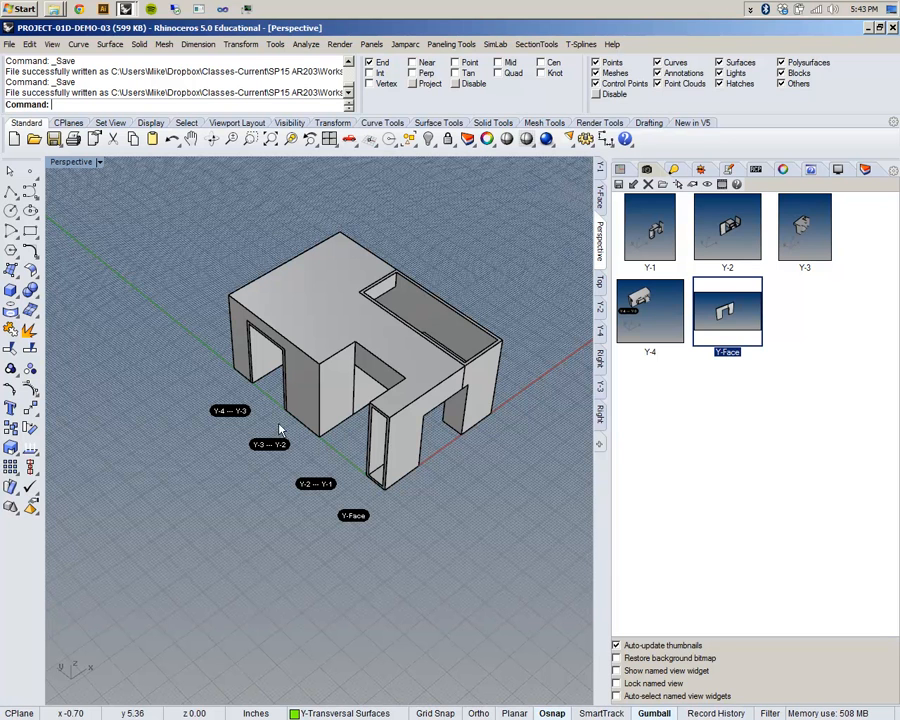
{"action": "double_click", "coordinate": [84, 161]}
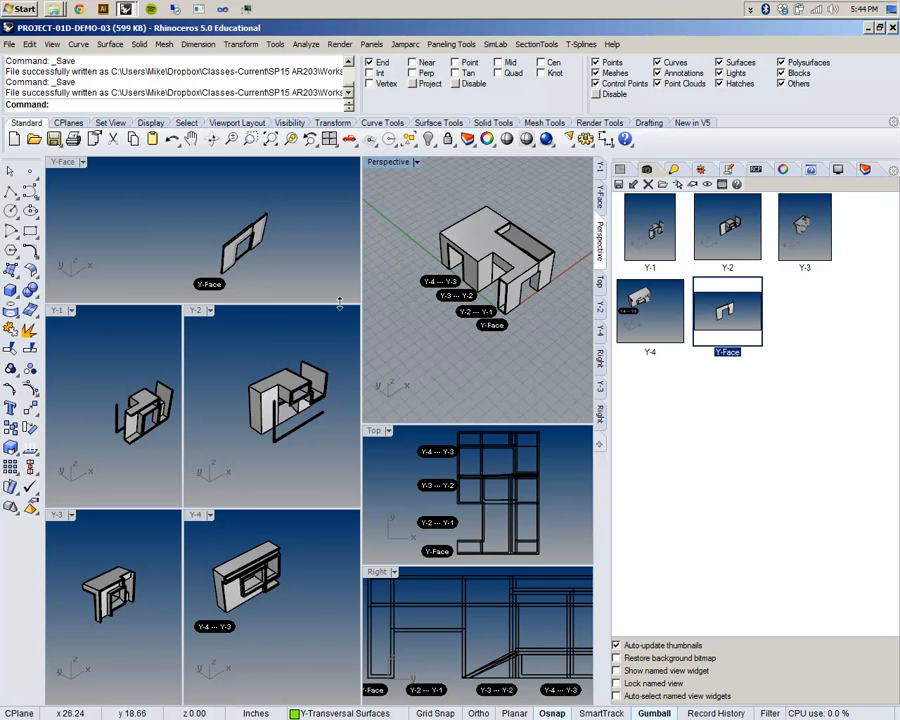
Step: Compare the Y-Face section view with the front of the whole model in the Perspective viewport
{"action": "scroll", "coordinate": [484, 276], "scroll_direction": "up", "scroll_amount": 7}
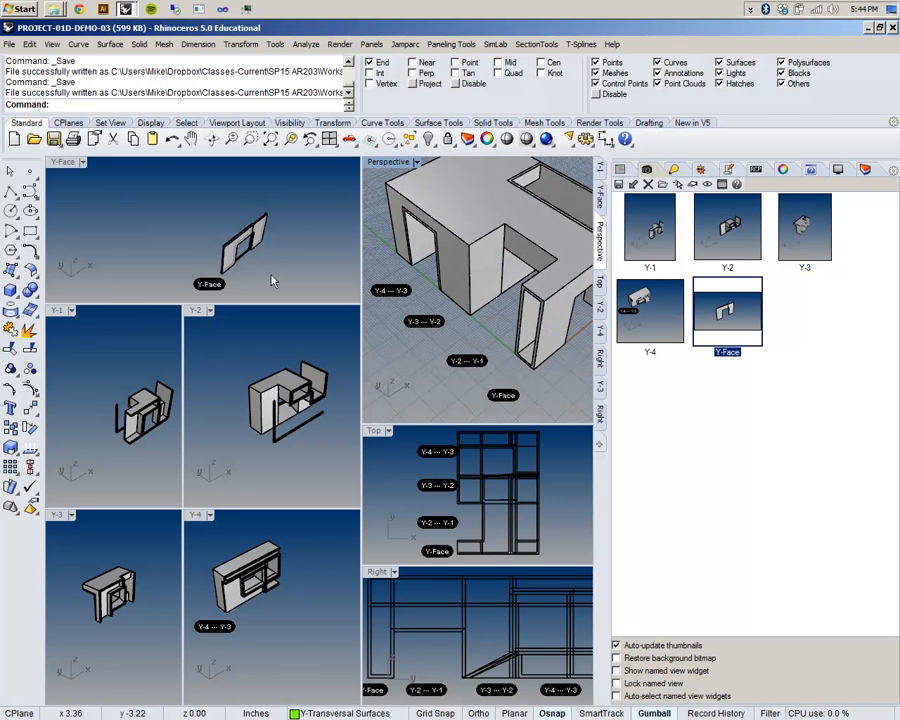
{"action": "scroll", "coordinate": [256, 232], "scroll_direction": "up", "scroll_amount": 4}
{"action": "scroll", "coordinate": [256, 233], "scroll_direction": "down", "scroll_amount": 3}
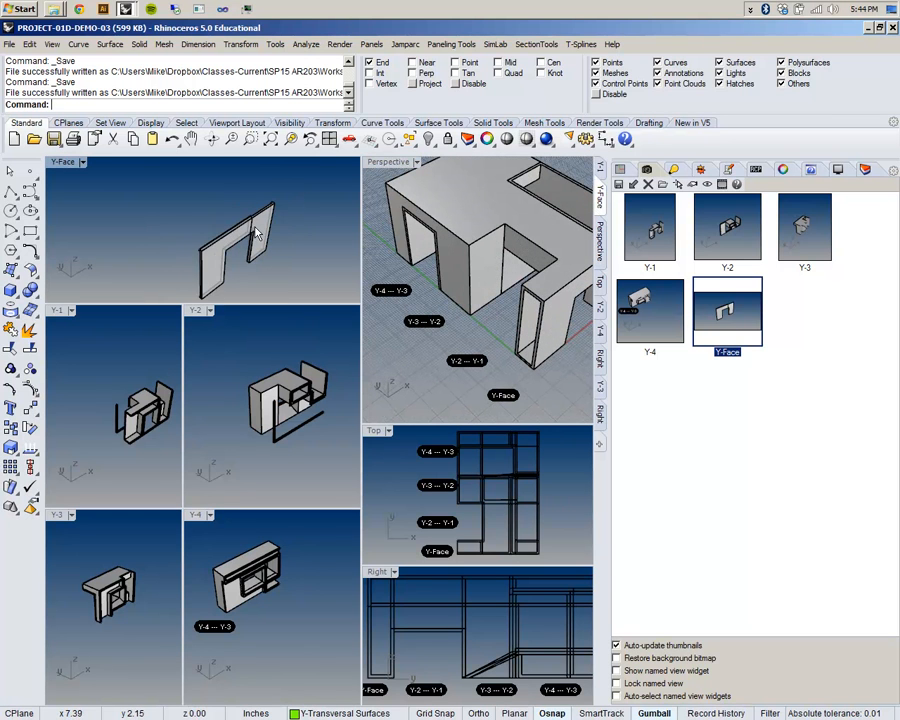
{"action": "scroll", "coordinate": [280, 250], "scroll_direction": "up", "scroll_amount": 2}
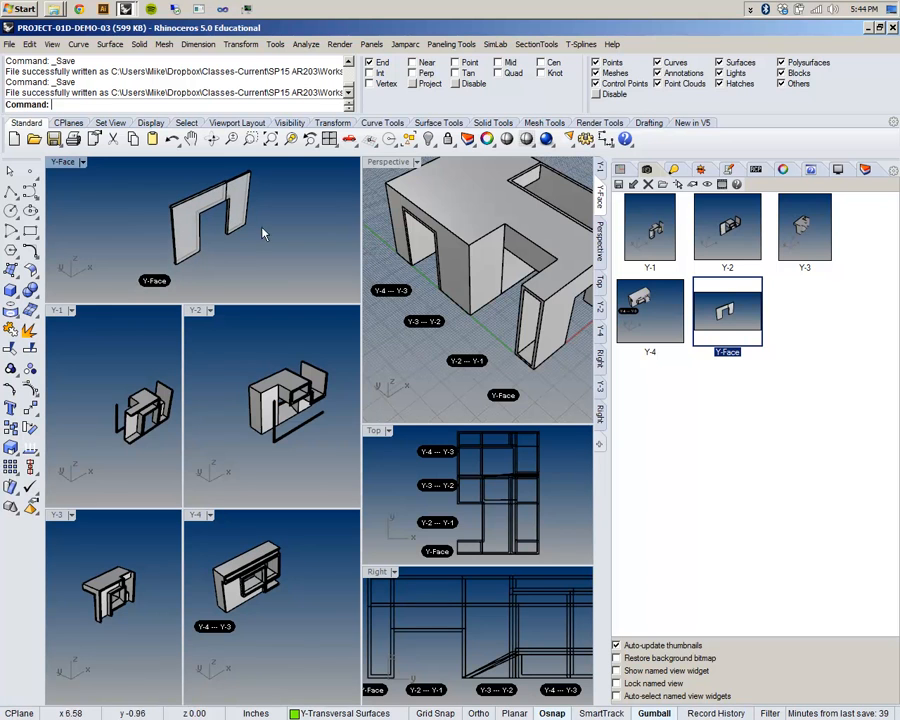
{"action": "right_click_drag", "start_coordinate": [545, 358], "coordinate": [492, 299]}
{"action": "scroll", "coordinate": [492, 299], "scroll_direction": "down", "scroll_amount": 2}
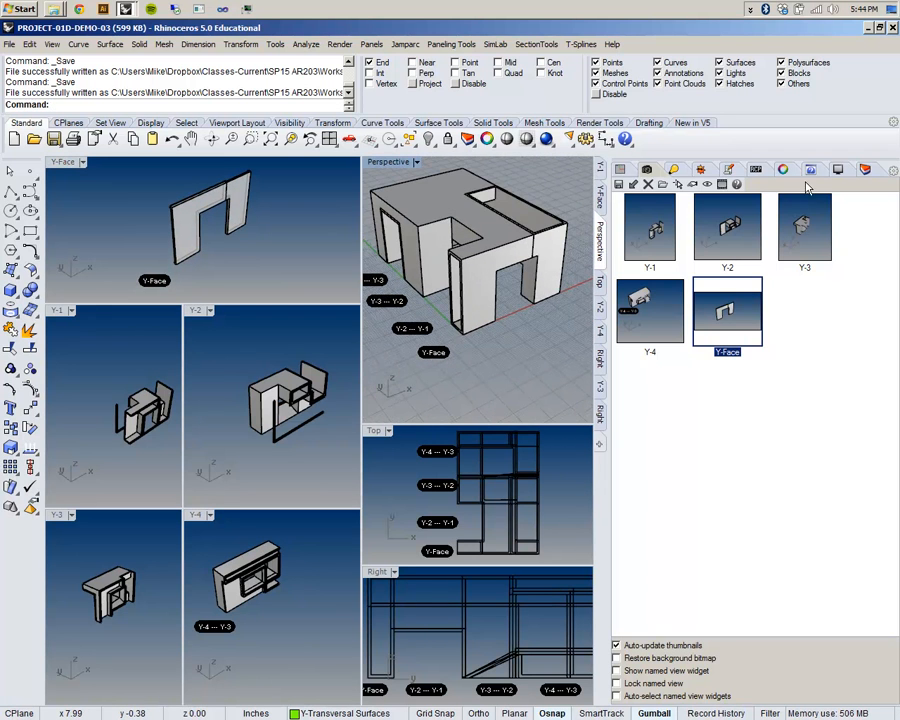
Step: Show the Y-Clipping layer to view the clipping planes in all viewports, and hide it again
{"action": "left_click", "coordinate": [865, 171]}
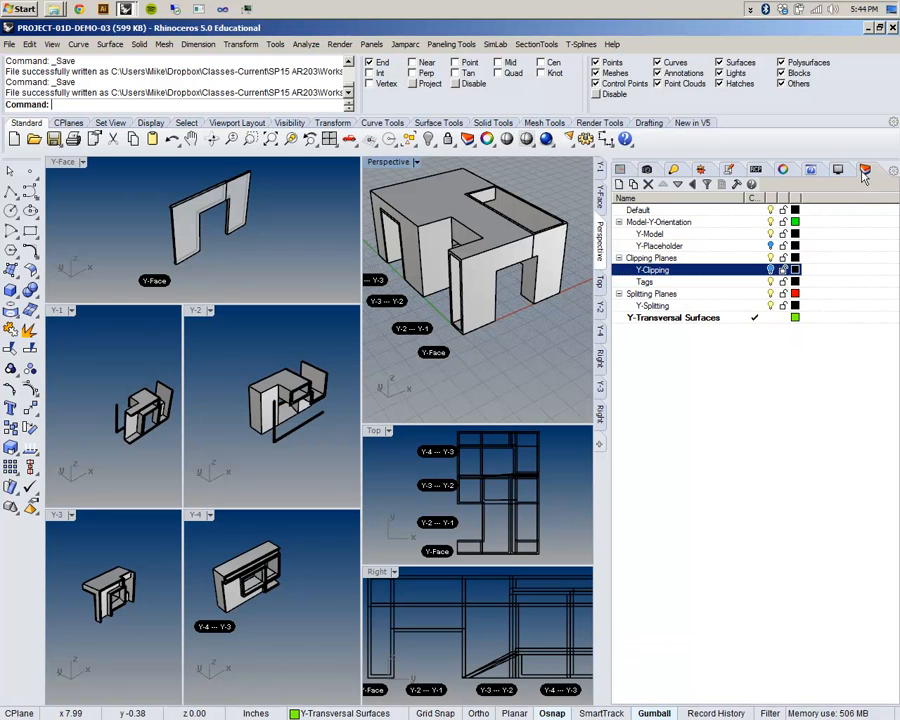
{"action": "left_click", "coordinate": [771, 270]}
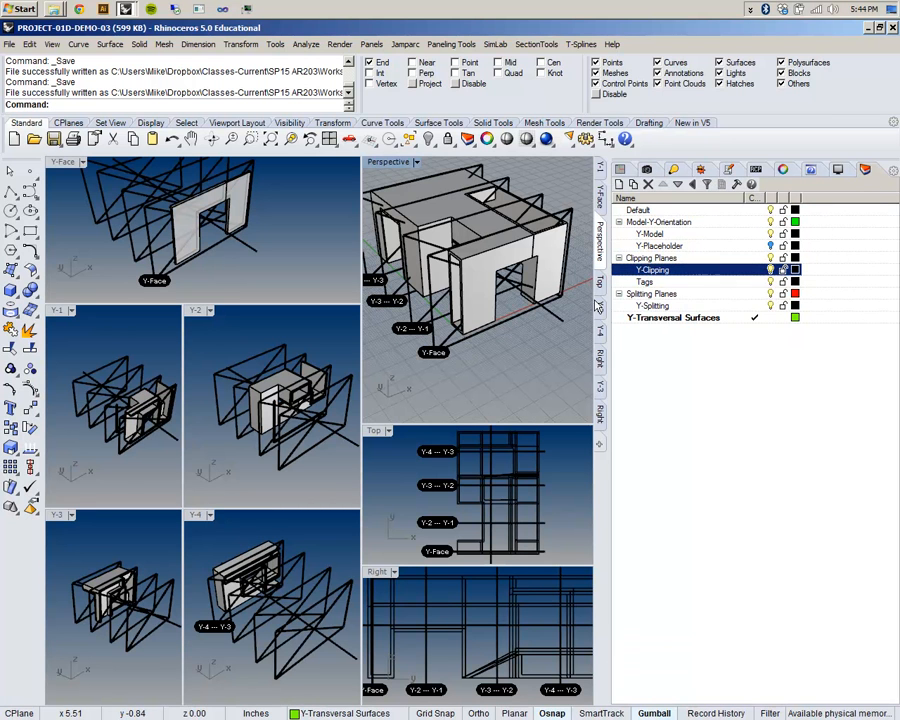
{"action": "left_click", "coordinate": [770, 271]}
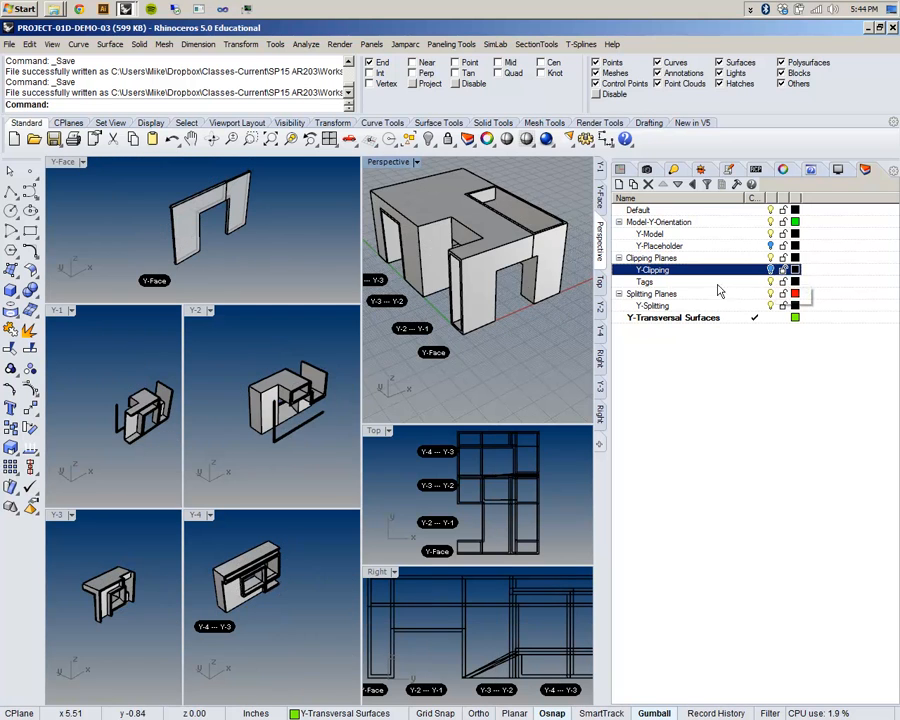
Step: Move the Y-2 --- Y-1 tag together with its clipping planes along the Y axis toward the Y-3 --- Y-2 tag
{"action": "right_click_drag", "start_coordinate": [470, 345], "coordinate": [517, 336]}
{"action": "scroll", "coordinate": [492, 353], "scroll_direction": "up", "scroll_amount": 4}
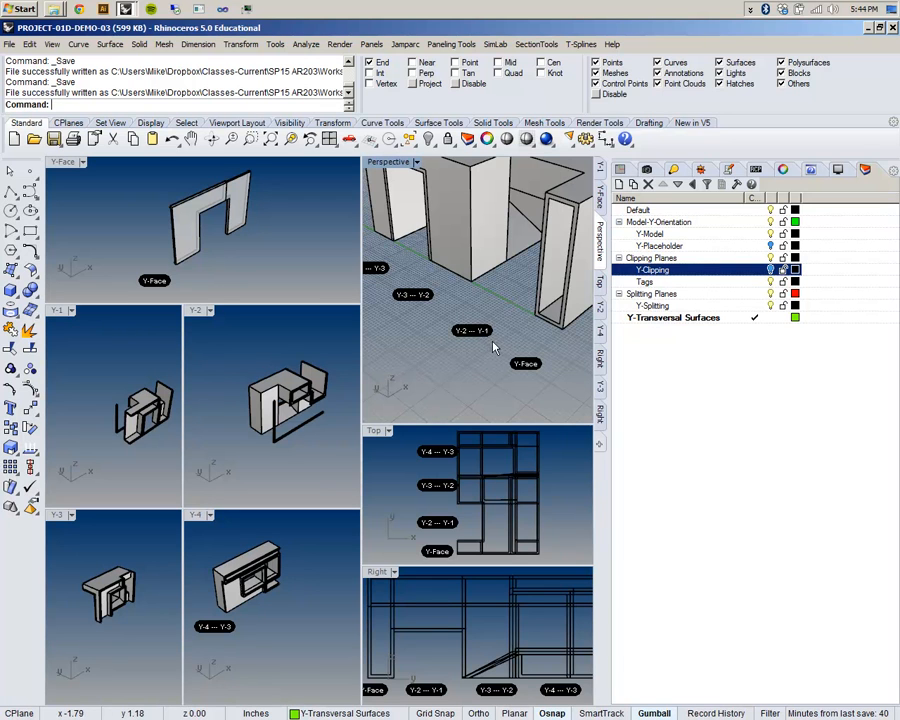
{"action": "right_click_drag", "start_coordinate": [492, 346], "coordinate": [488, 352]}
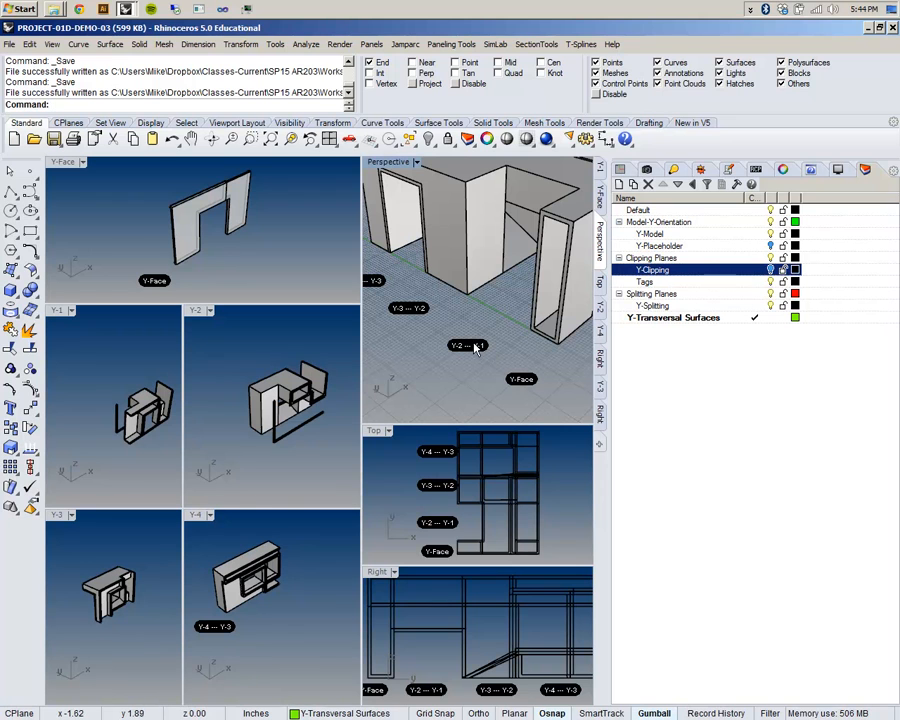
{"action": "left_click", "coordinate": [476, 346]}
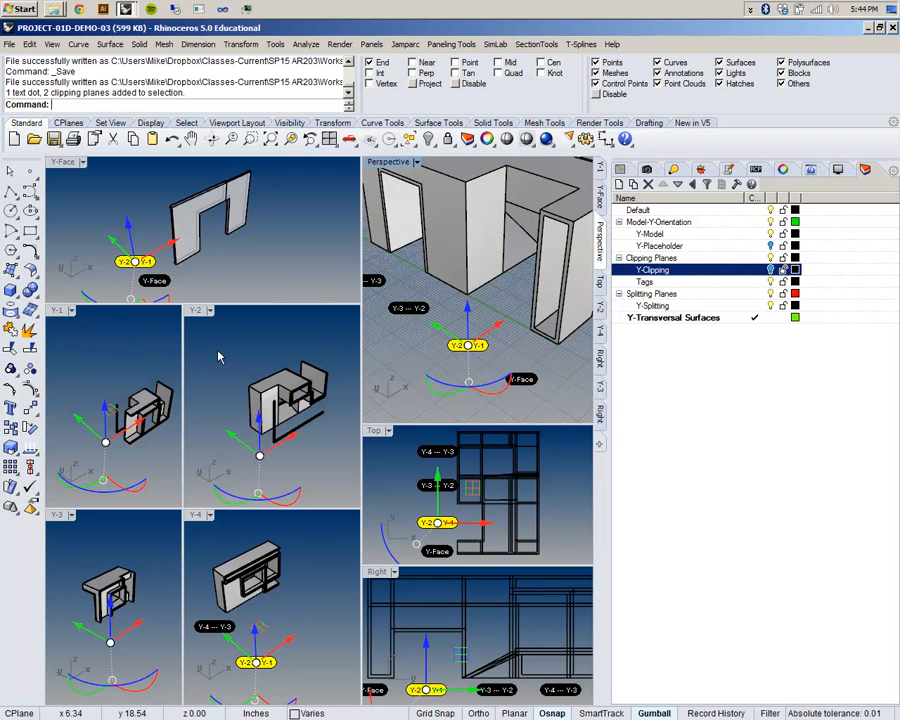
{"action": "left_click_drag", "start_coordinate": [445, 328], "coordinate": [421, 320]}
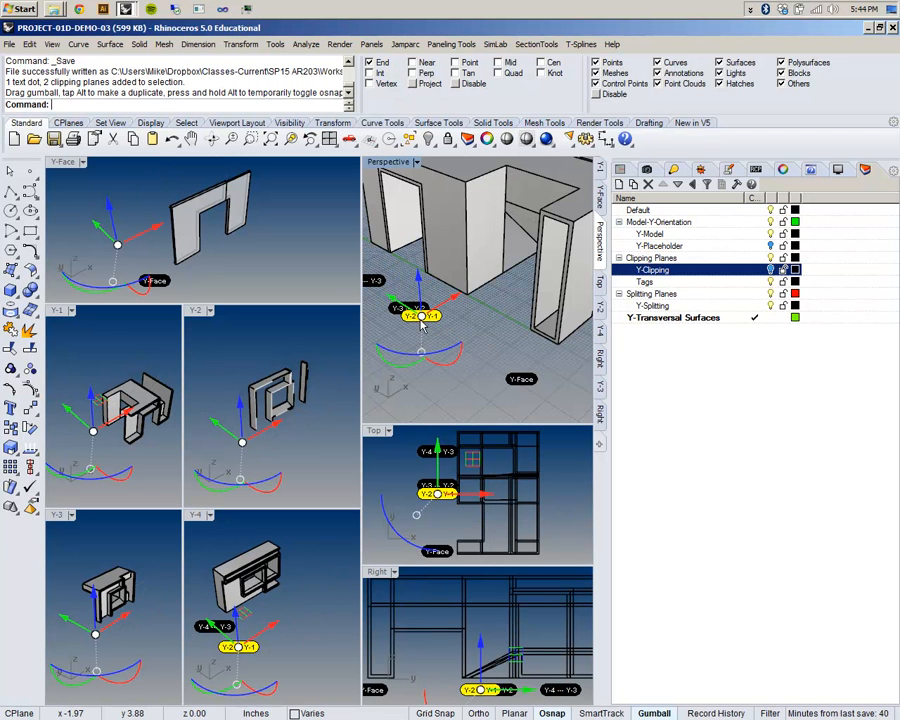
Step: Move the Y-3 --- Y-2 tag with its clipping planes slightly along the Y axis toward the Y-4 --- Y-3 tag
{"action": "right_click_drag", "start_coordinate": [456, 346], "coordinate": [483, 346]}
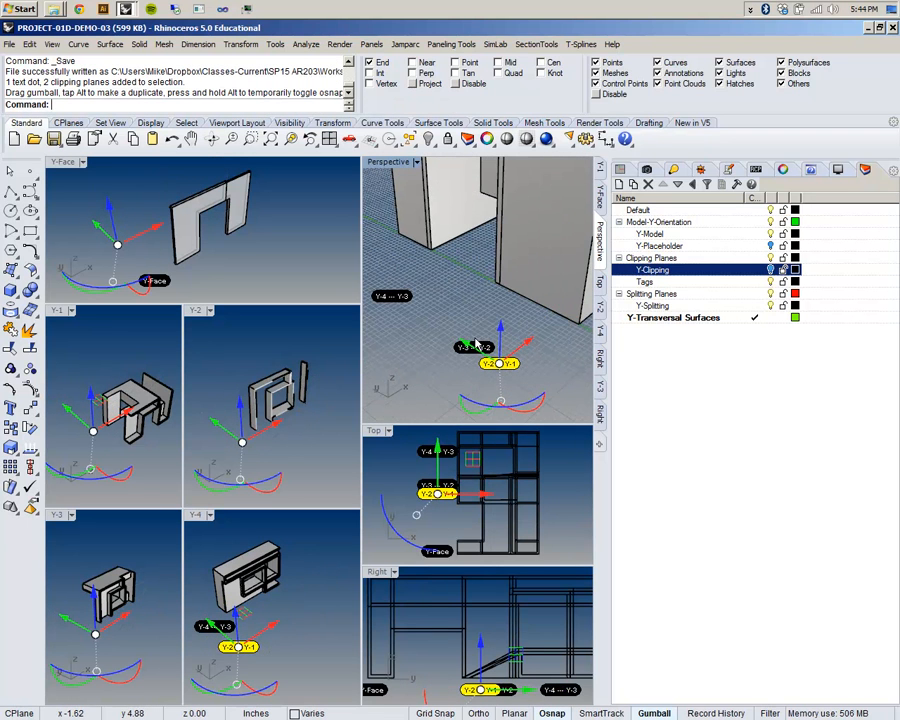
{"action": "left_click", "coordinate": [478, 346]}
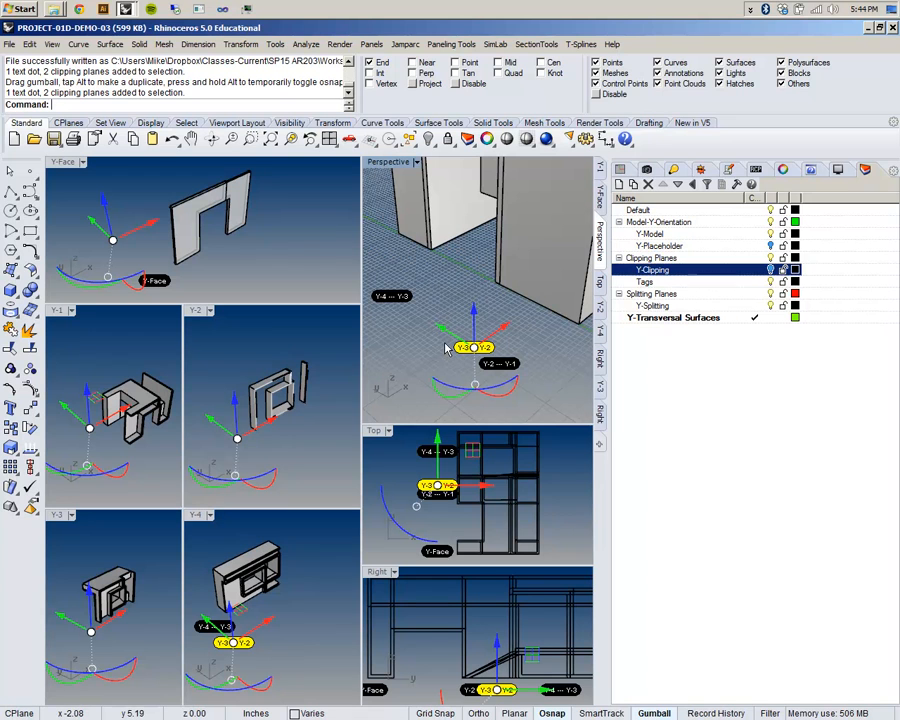
{"action": "left_click_drag", "start_coordinate": [440, 326], "coordinate": [400, 299]}
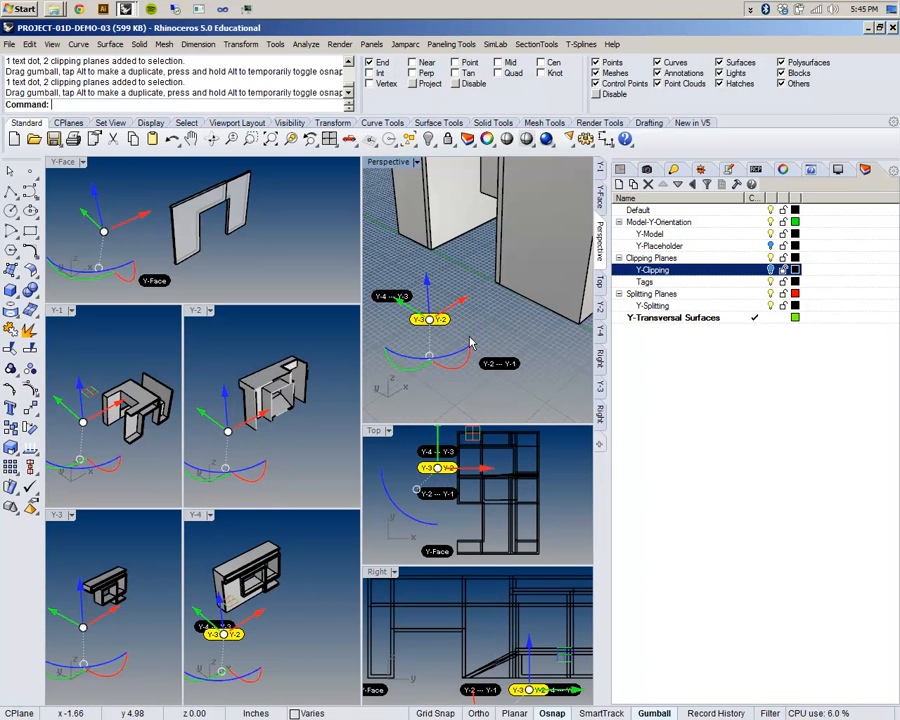
{"action": "key", "text": "ctrl+z"}
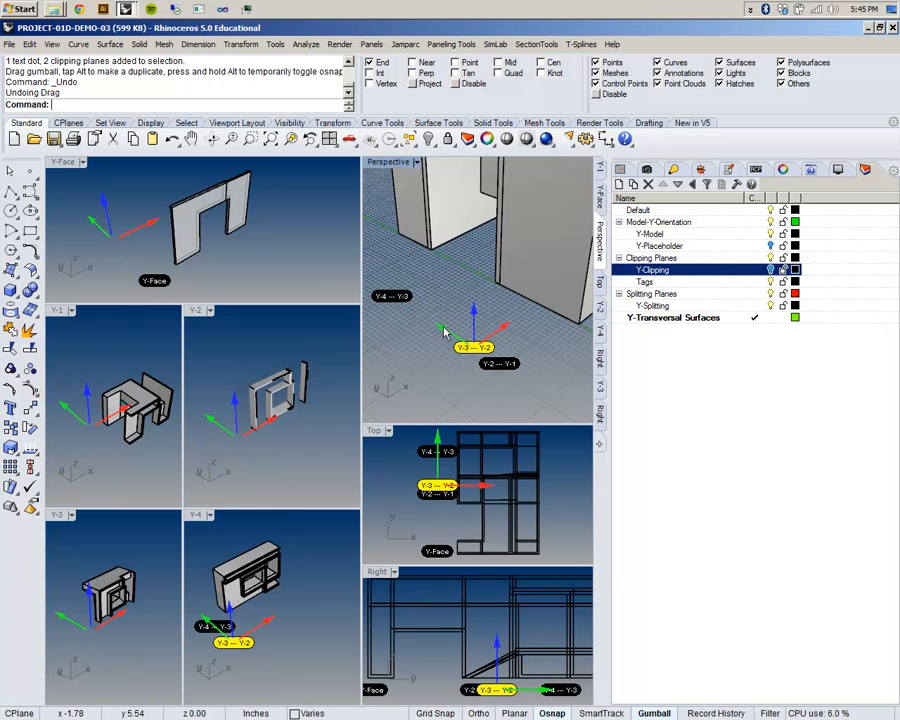
{"action": "left_click_drag", "start_coordinate": [446, 333], "coordinate": [449, 359]}
{"action": "left_click", "coordinate": [412, 300]}
{"action": "scroll", "coordinate": [412, 300], "scroll_direction": "down", "scroll_amount": 8}
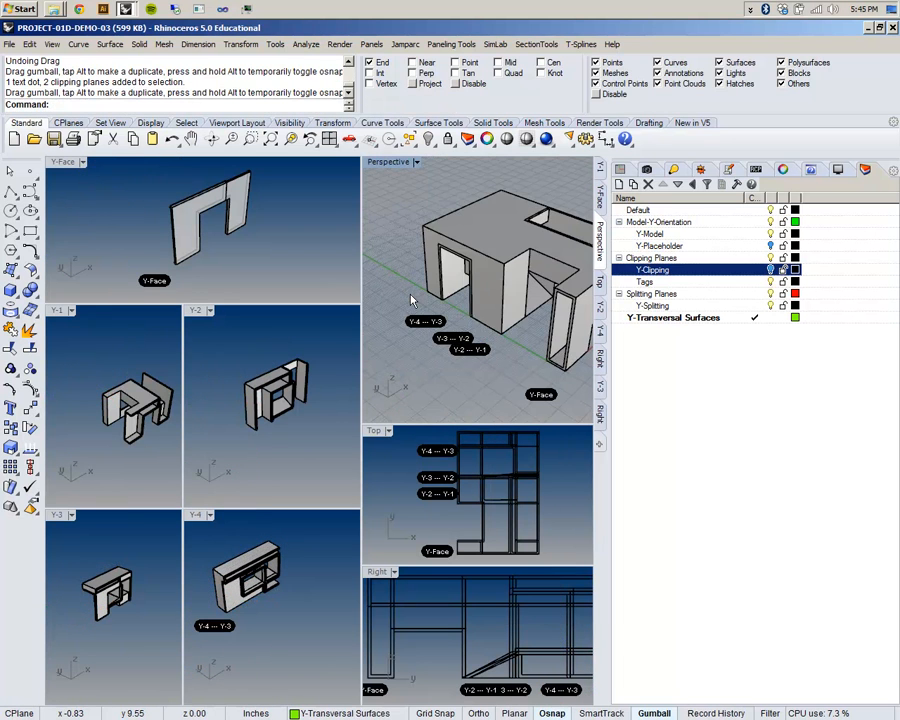
{"action": "right_click_drag", "start_coordinate": [412, 300], "coordinate": [410, 312]}
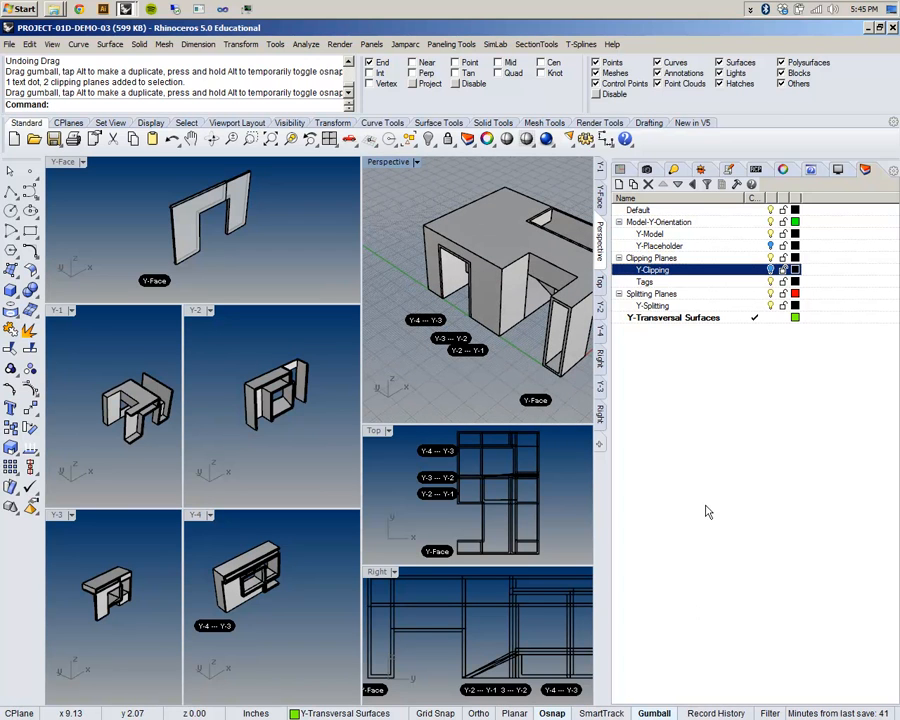
Step: Examine the Y-2 section in its maximized viewport with the Y-Clipping layer shown, and restore the multi-viewport layout
{"action": "double_click", "coordinate": [196, 312]}
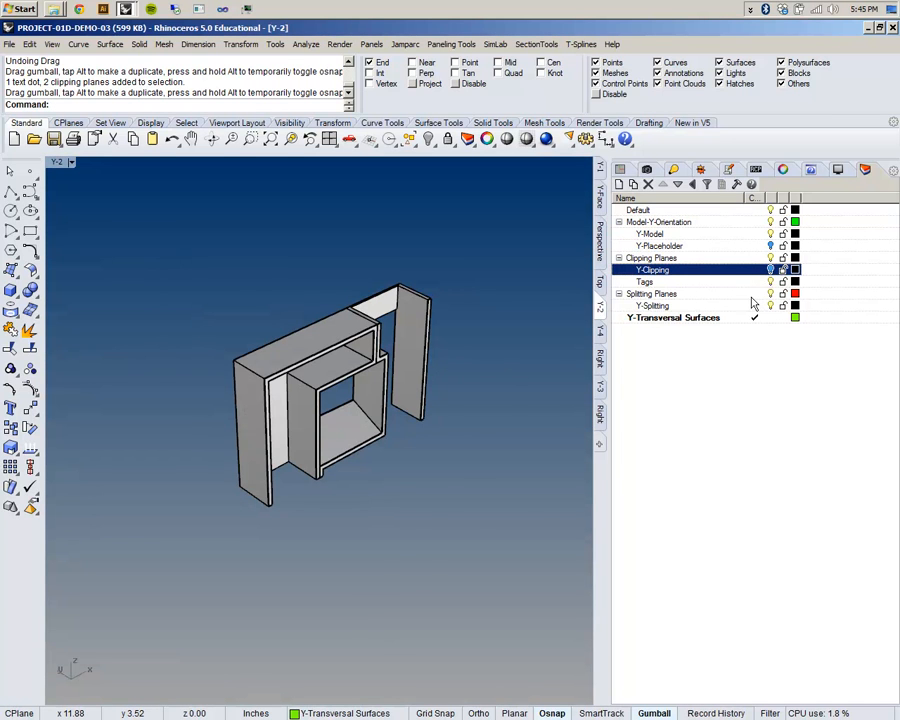
{"action": "left_click", "coordinate": [770, 270]}
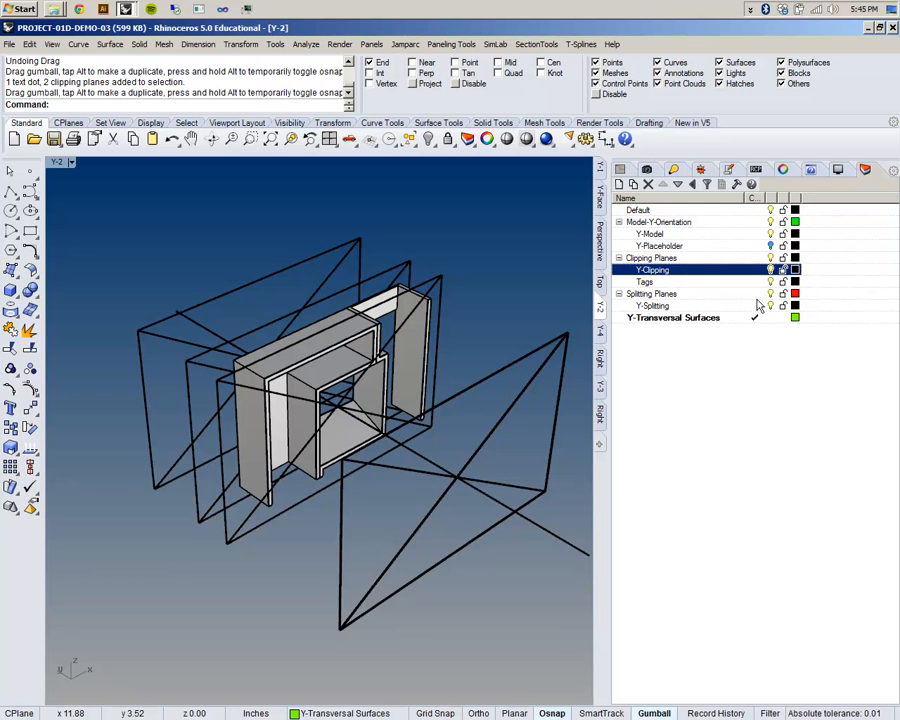
{"action": "right_click_drag", "start_coordinate": [255, 559], "coordinate": [290, 550]}
{"action": "double_click", "coordinate": [60, 163]}
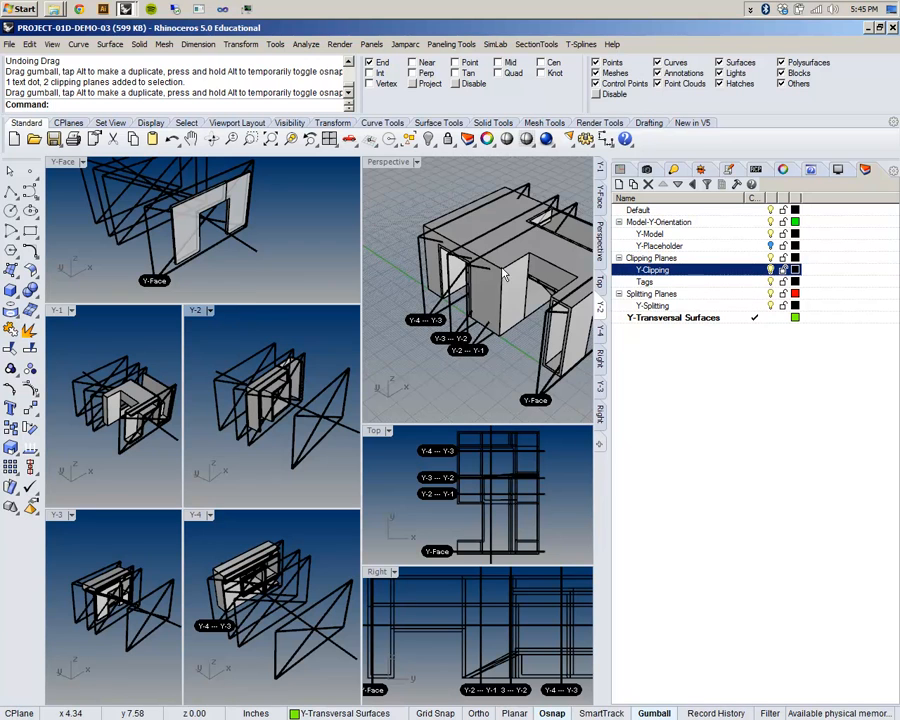
Step: Show the Y-Placeholder layer and hide the Clipping Planes and Y-Model layers to isolate the placeholder box
{"action": "scroll", "coordinate": [505, 275], "scroll_direction": "down", "scroll_amount": 3}
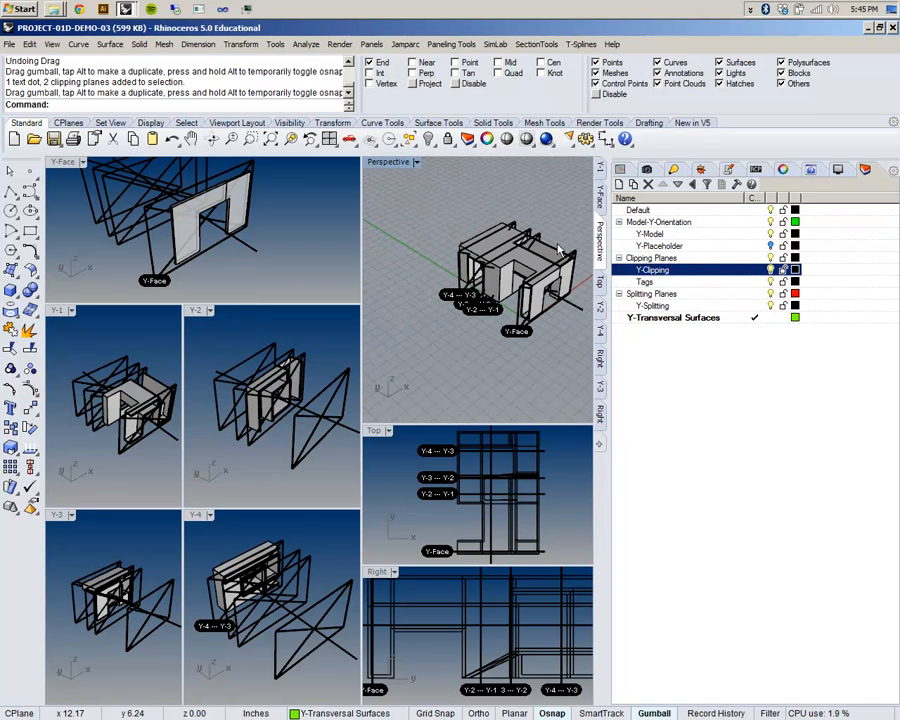
{"action": "scroll", "coordinate": [548, 248], "scroll_direction": "up", "scroll_amount": 2}
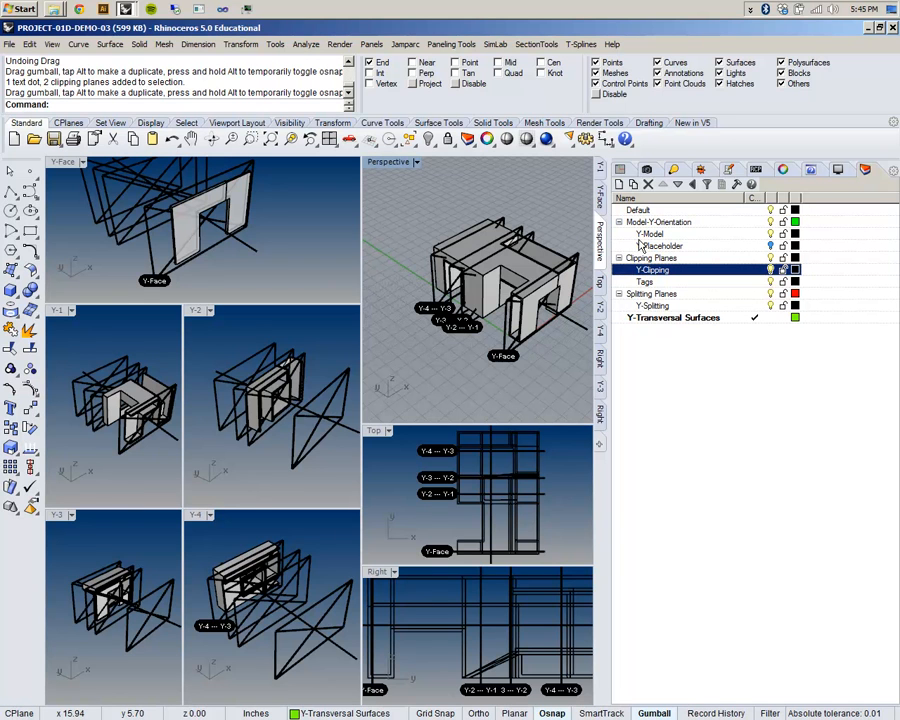
{"action": "left_click", "coordinate": [771, 246]}
{"action": "left_click", "coordinate": [771, 258]}
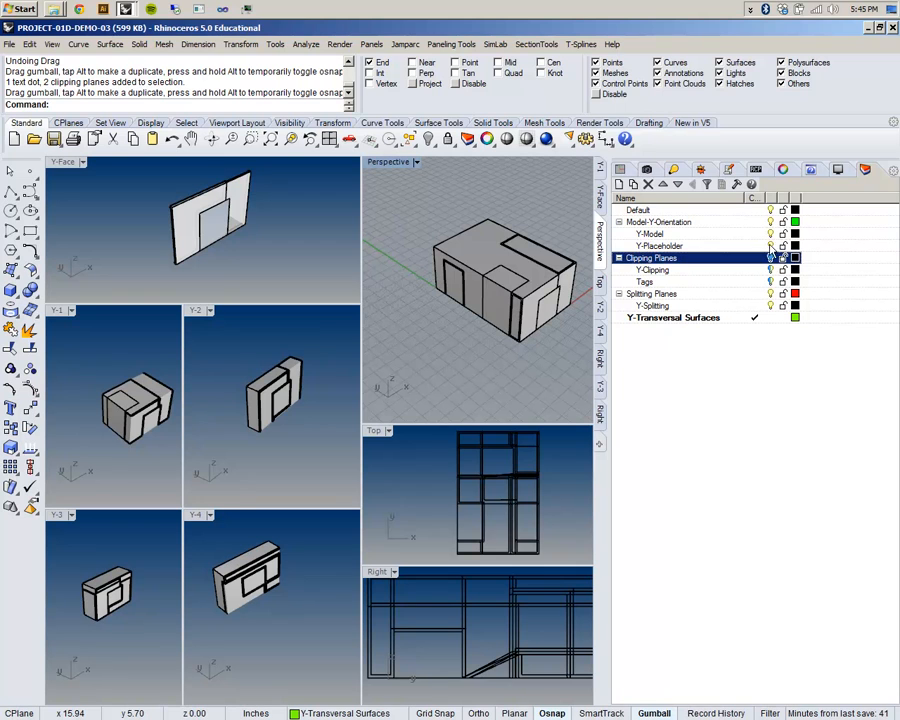
{"action": "left_click", "coordinate": [771, 234]}
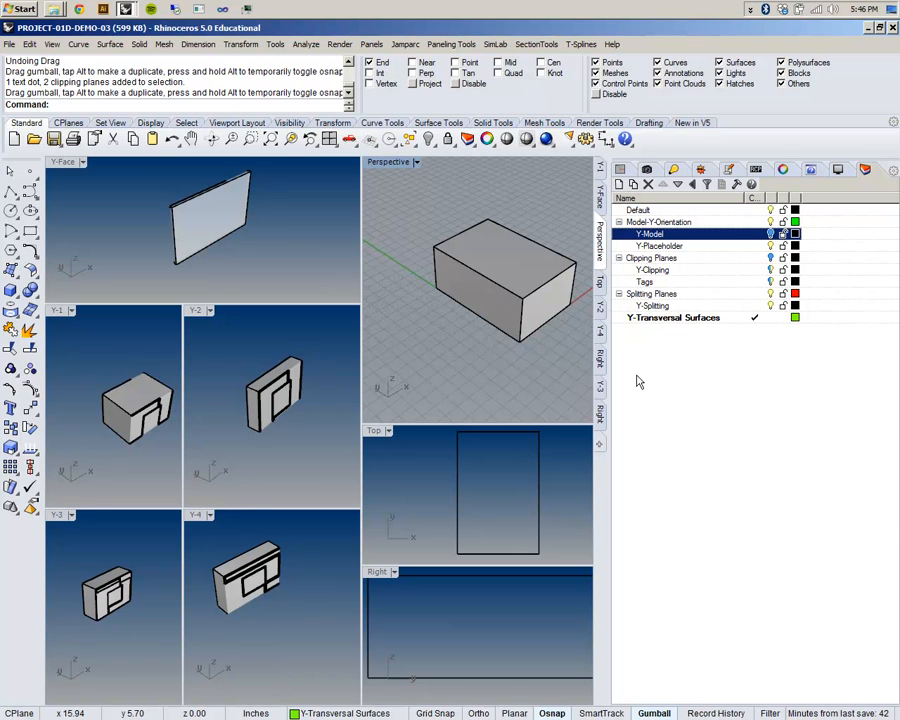
Step: Try rotating the placeholder box 90 degrees about the vertical axis, and undo the rotation
{"action": "left_click", "coordinate": [510, 280]}
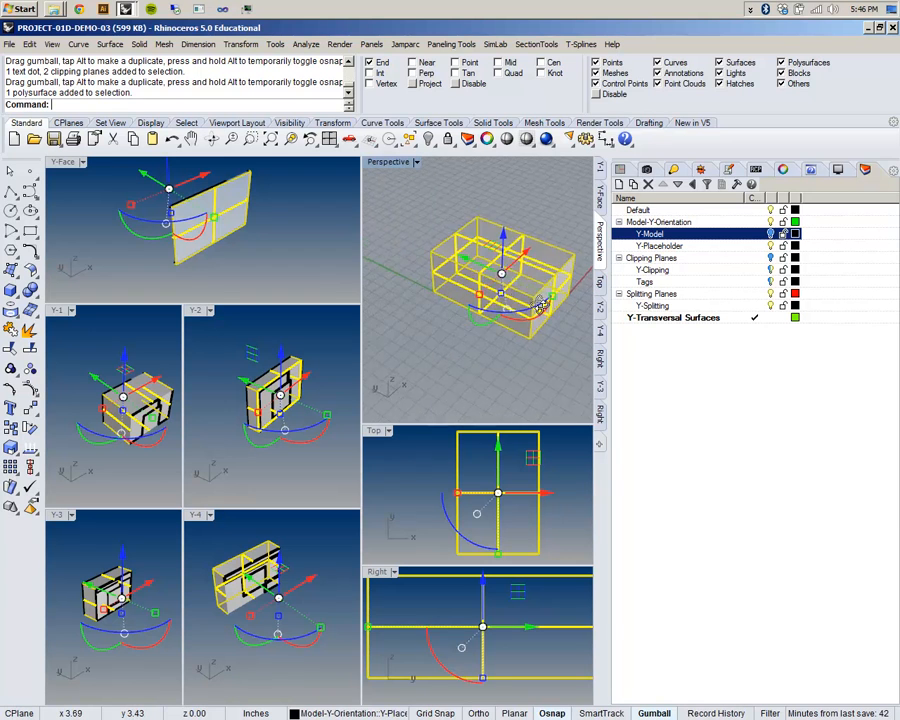
{"action": "right_click_drag", "start_coordinate": [523, 290], "coordinate": [509, 326]}
{"action": "left_click", "coordinate": [482, 318]}
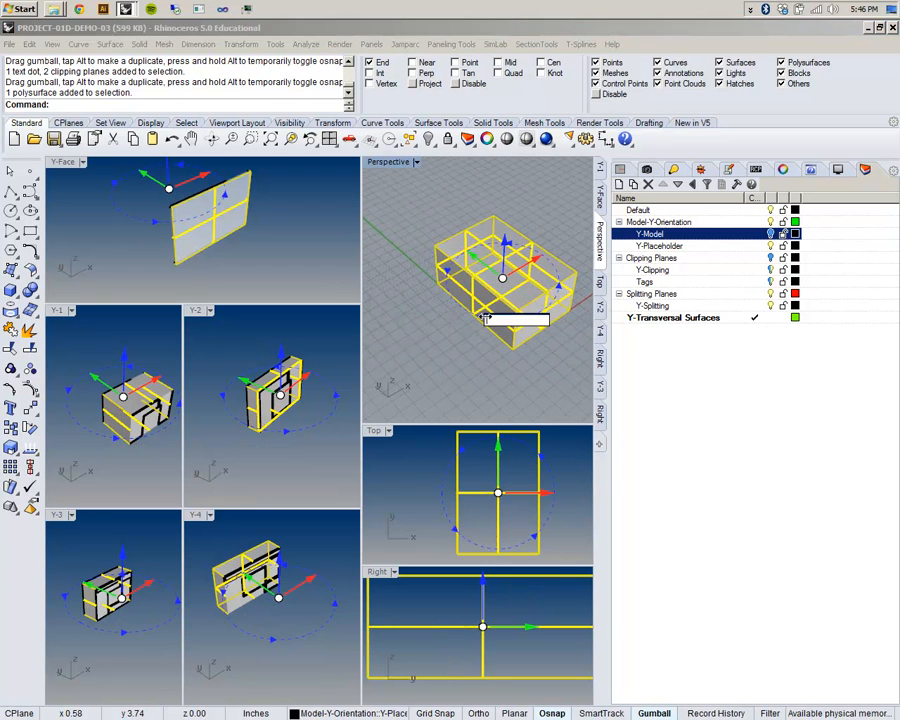
{"action": "type", "text": "90"}
{"action": "key", "text": "Return"}
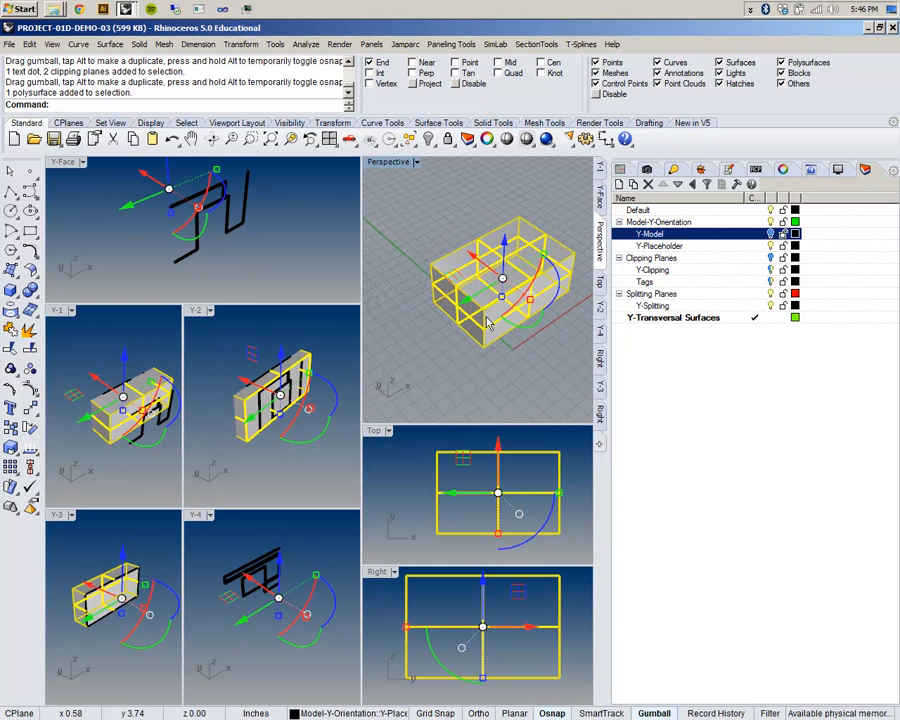
{"action": "key", "text": "ctrl+z"}
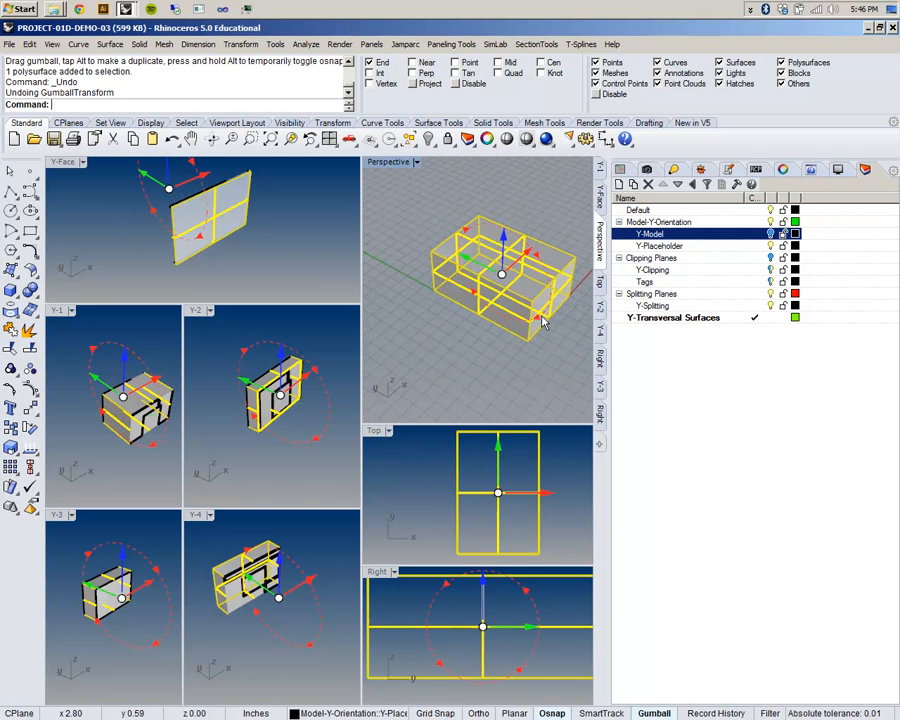
Step: Try standing the placeholder box upright by rotating it 90 degrees about the X axis, and undo the rotation
{"action": "left_click", "coordinate": [541, 318]}
{"action": "type", "text": "90"}
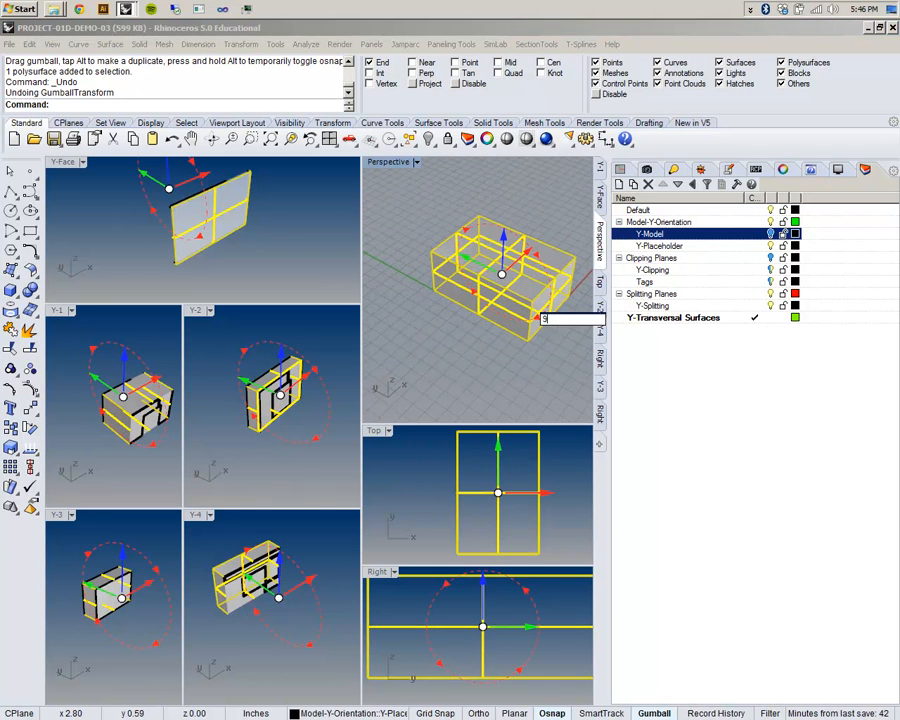
{"action": "key", "text": "Return"}
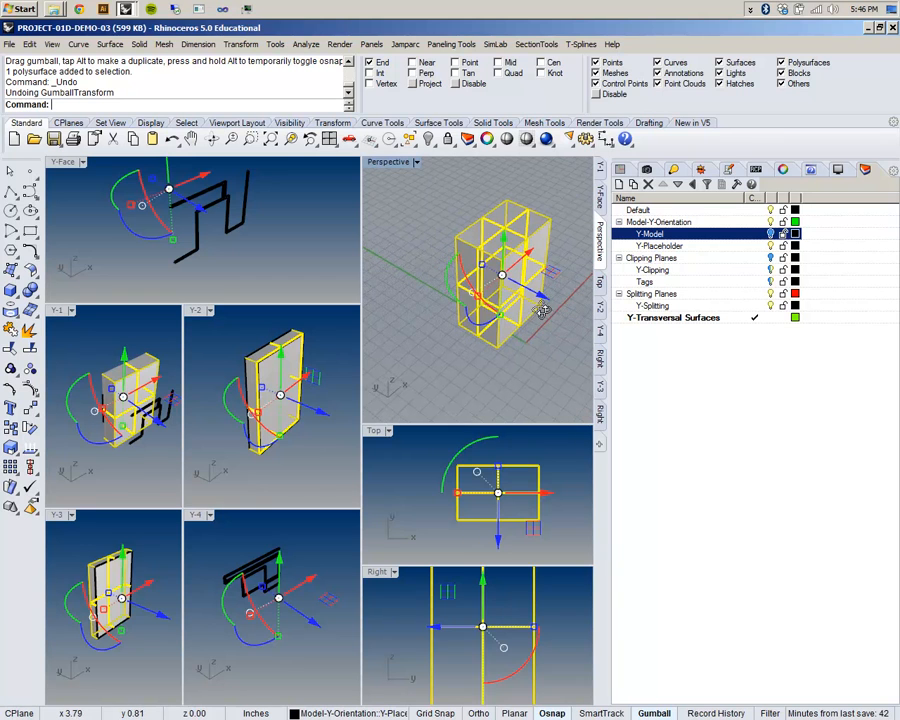
{"action": "left_click", "coordinate": [447, 287]}
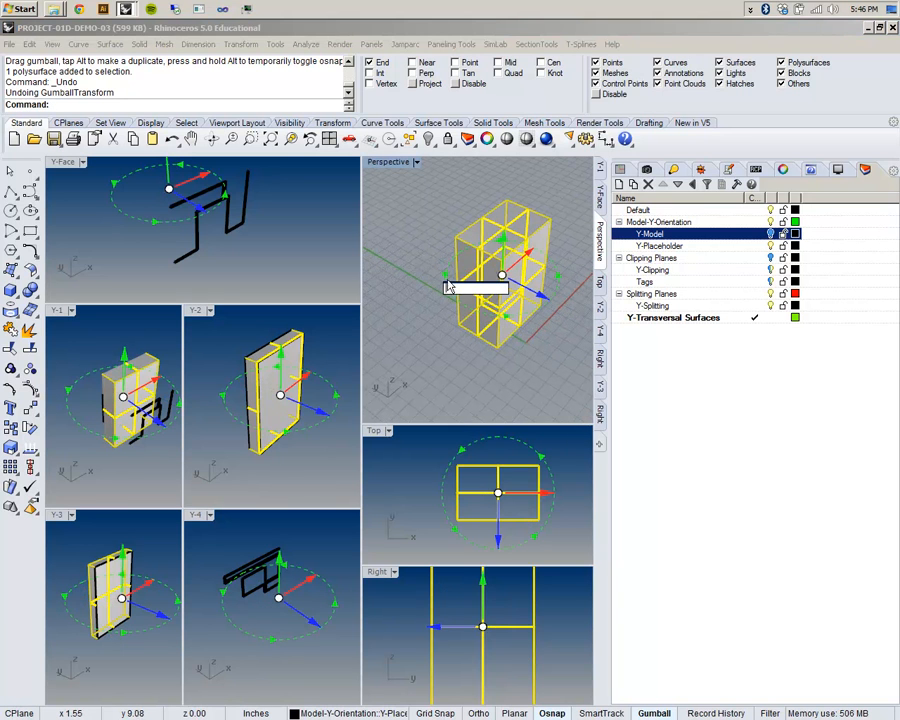
{"action": "left_click", "coordinate": [428, 202]}
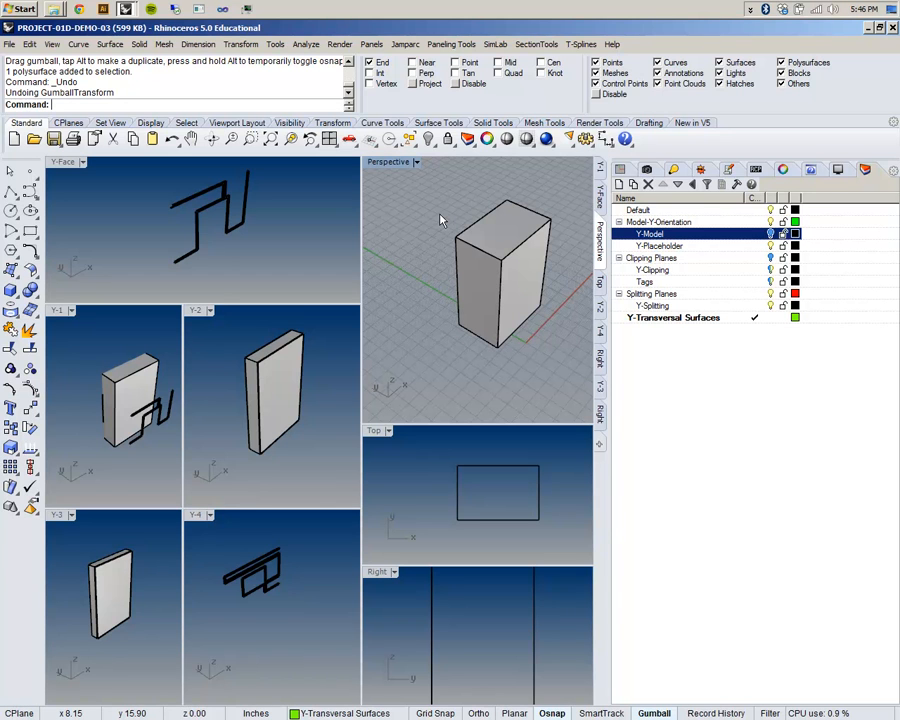
{"action": "key", "text": "ctrl+z"}
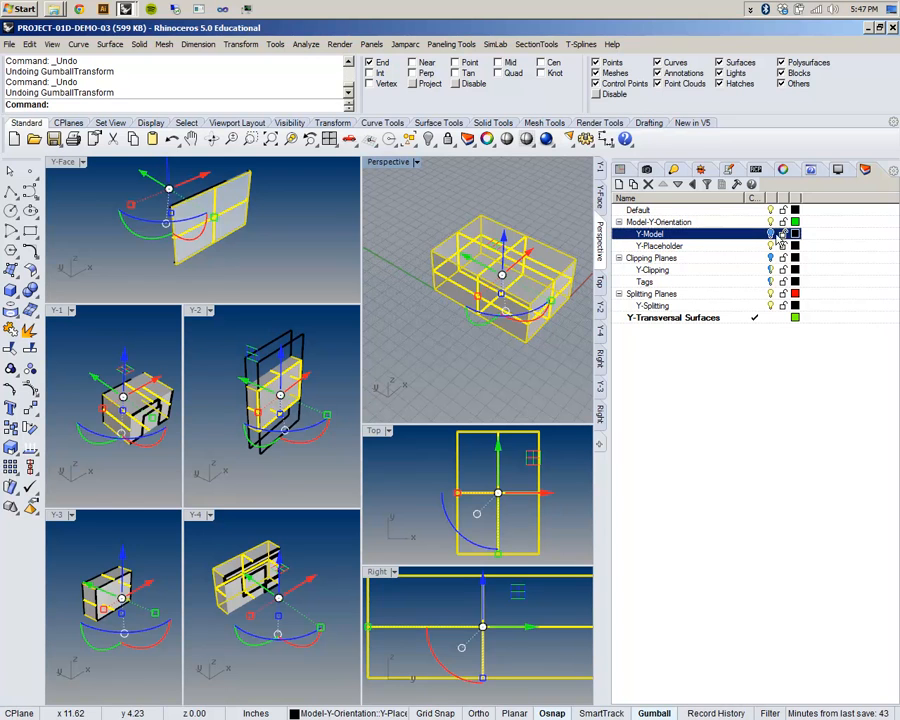
Step: Hide the Y-Placeholder layer, show the Y-Model layer, and maximize the Perspective viewport on the model
{"action": "left_click", "coordinate": [771, 246]}
{"action": "left_click", "coordinate": [771, 246]}
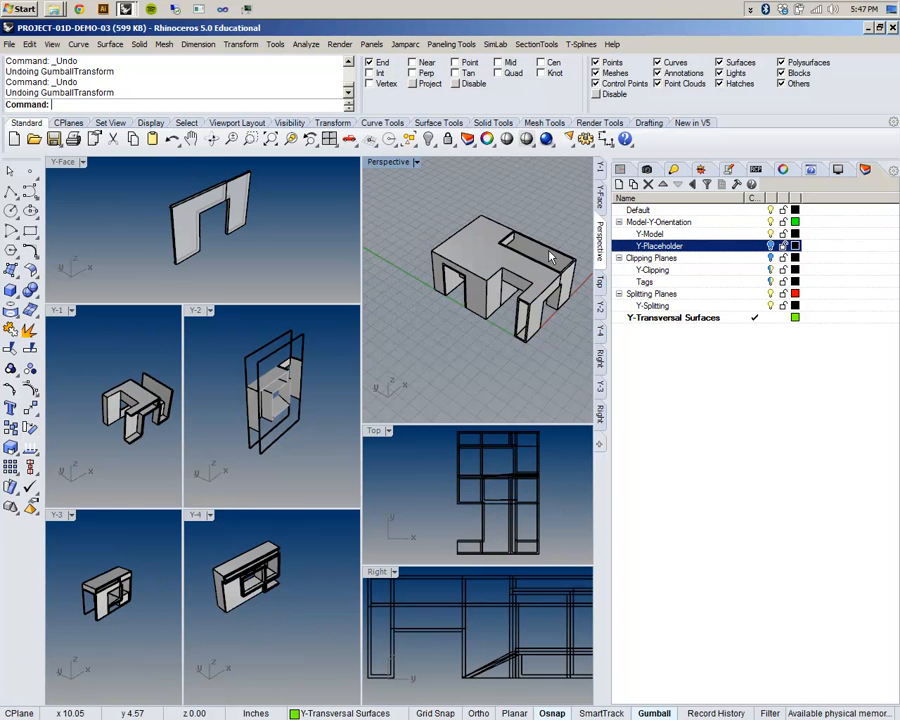
{"action": "double_click", "coordinate": [395, 163]}
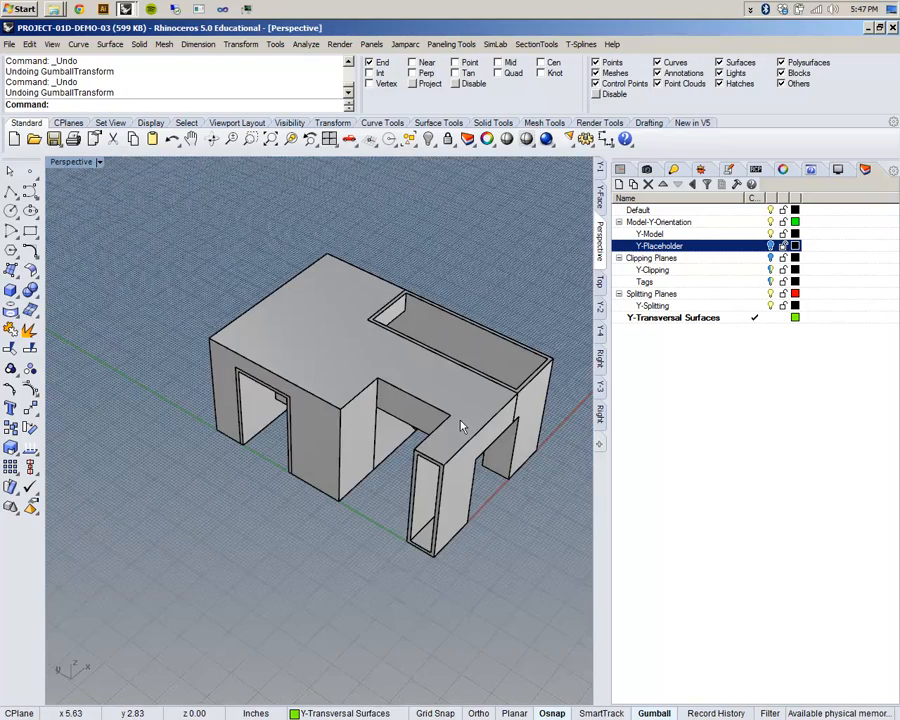
{"action": "right_click_drag", "start_coordinate": [460, 424], "coordinate": [335, 309]}
Step: Highlight each of the model's two interlocking pieces in turn, and toggle the Y-Placeholder layer's visibility on and off
{"action": "left_click", "coordinate": [335, 309]}
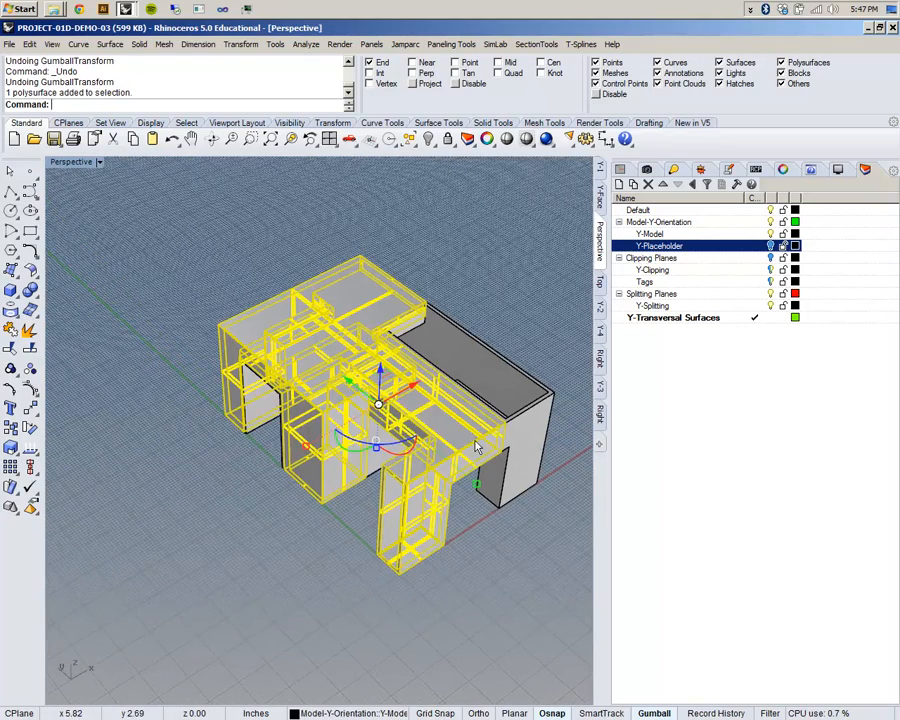
{"action": "left_click", "coordinate": [526, 434]}
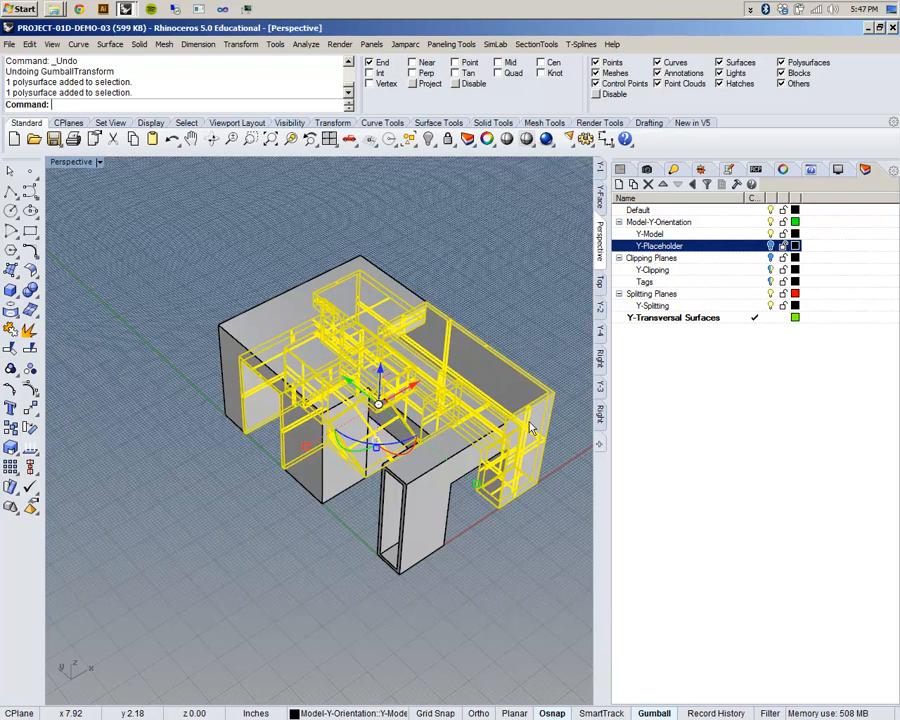
{"action": "key", "text": "Delete"}
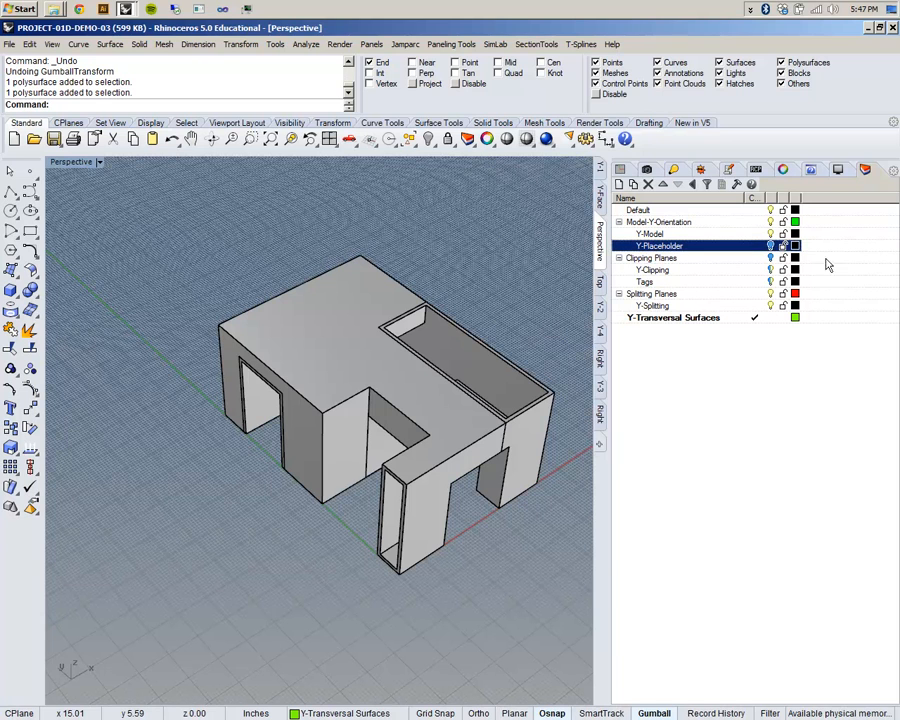
{"action": "left_click", "coordinate": [771, 246]}
{"action": "left_click", "coordinate": [771, 246]}
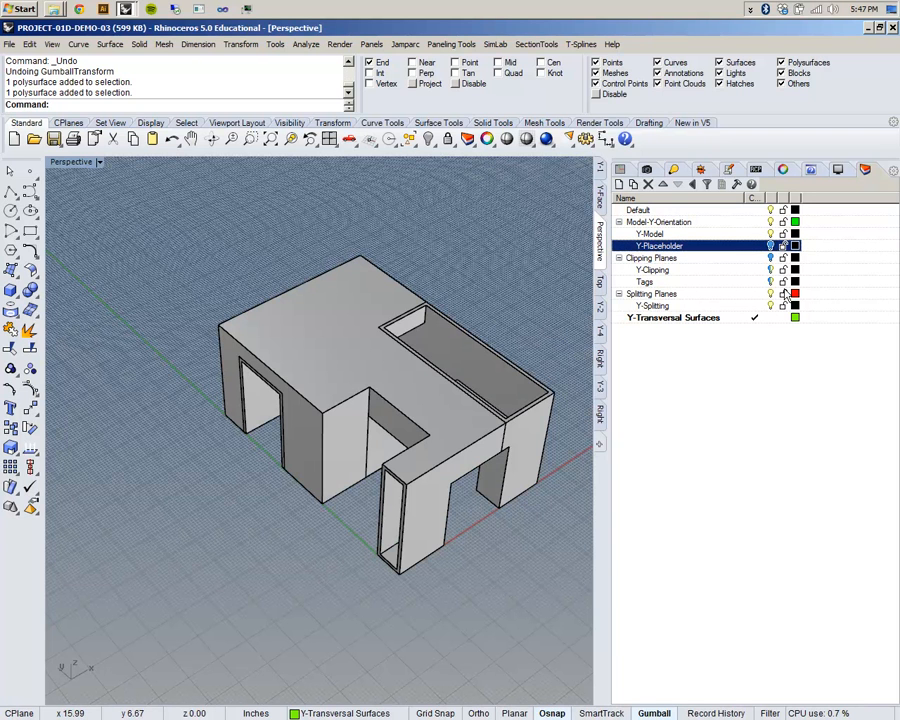
Step: Show the Clipping Planes layer and return from the maximized Perspective view to the multi-viewport layout
{"action": "left_click", "coordinate": [771, 258]}
{"action": "mouse_move", "coordinate": [331, 493]}
{"action": "right_mouse_down"}
{"action": "mouse_move", "coordinate": [396, 438]}
{"action": "mouse_move", "coordinate": [346, 482]}
{"action": "right_mouse_up"}
{"action": "double_click", "coordinate": [70, 162]}
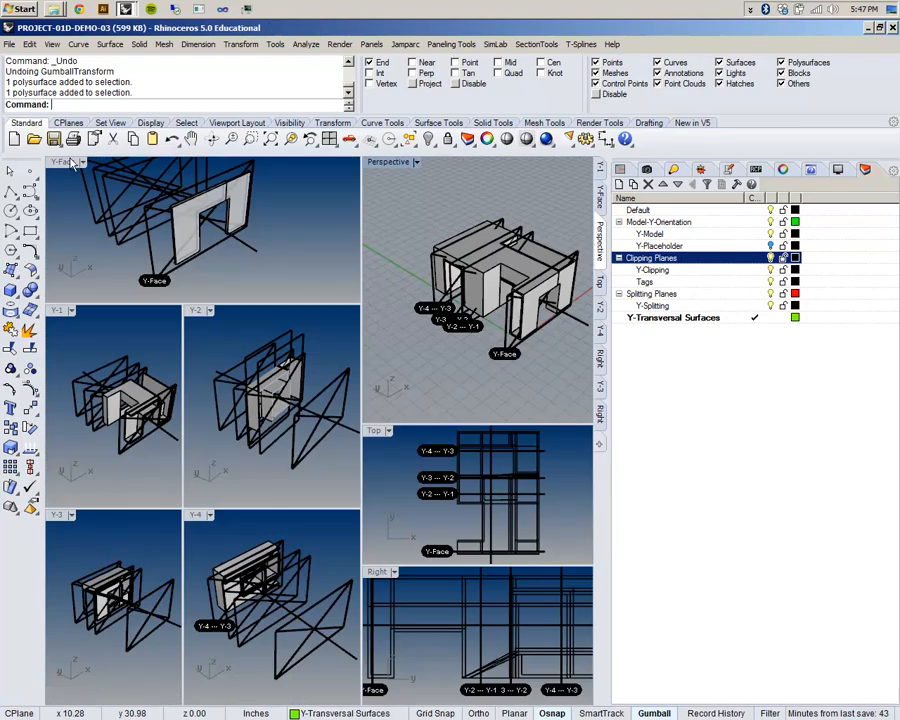
Step: Examine how the clipping planes cut the model in the Y-Face, Y-1 and Y-2 sectional views and in Perspective
{"action": "mouse_move", "coordinate": [297, 416]}
{"action": "right_mouse_down"}
{"action": "mouse_move", "coordinate": [282, 418]}
{"action": "mouse_move", "coordinate": [301, 412]}
{"action": "right_mouse_up"}
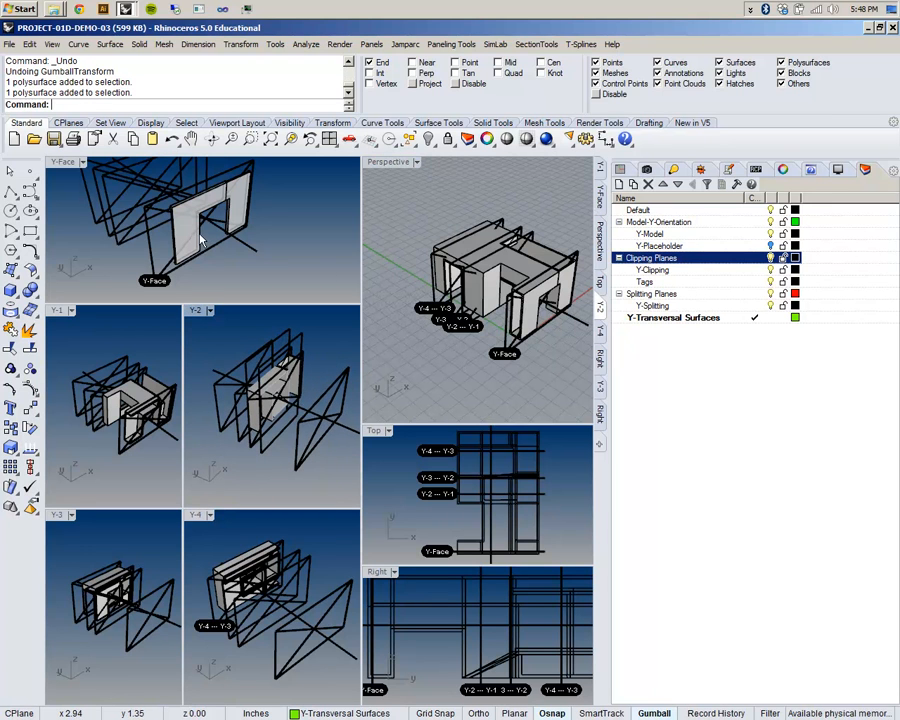
{"action": "scroll", "coordinate": [521, 311], "scroll_direction": "up", "scroll_amount": 5}
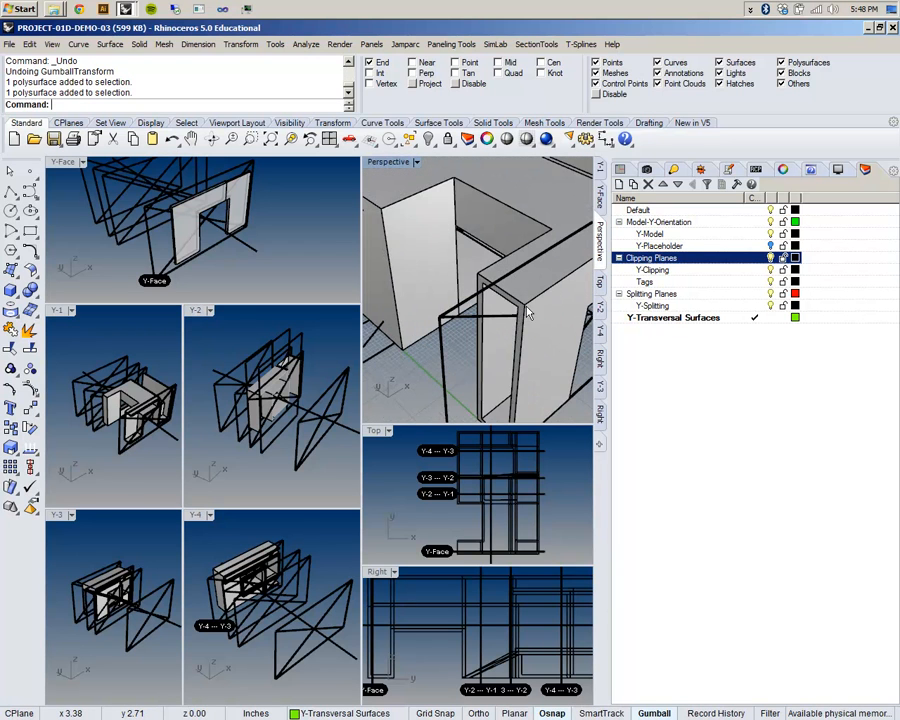
{"action": "scroll", "coordinate": [521, 311], "scroll_direction": "down", "scroll_amount": 3}
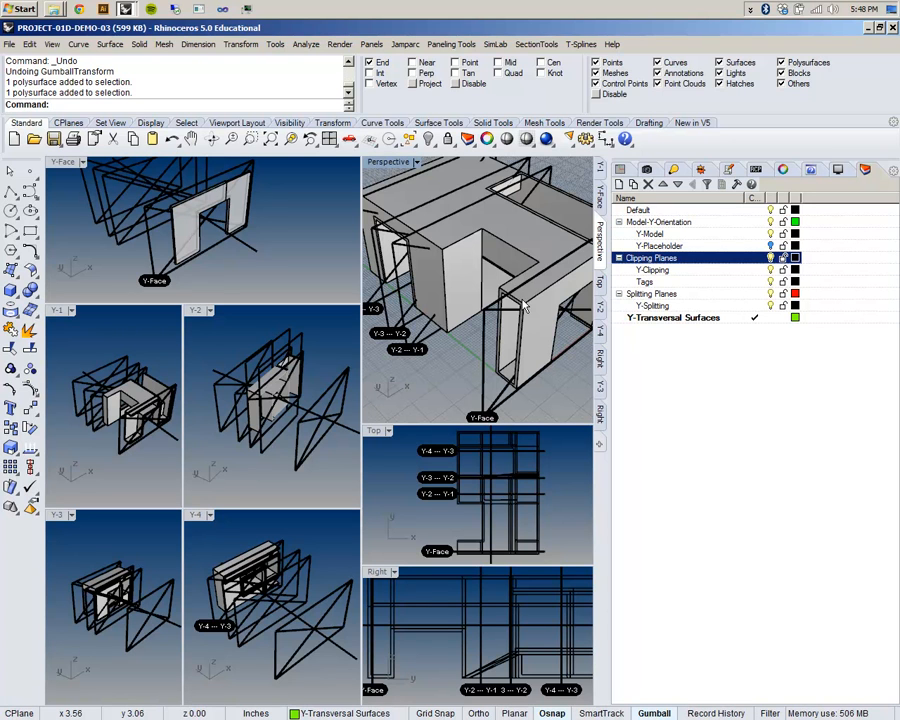
{"action": "right_click_drag", "start_coordinate": [205, 225], "coordinate": [229, 232]}
{"action": "scroll", "coordinate": [281, 396], "scroll_direction": "up", "scroll_amount": 5}
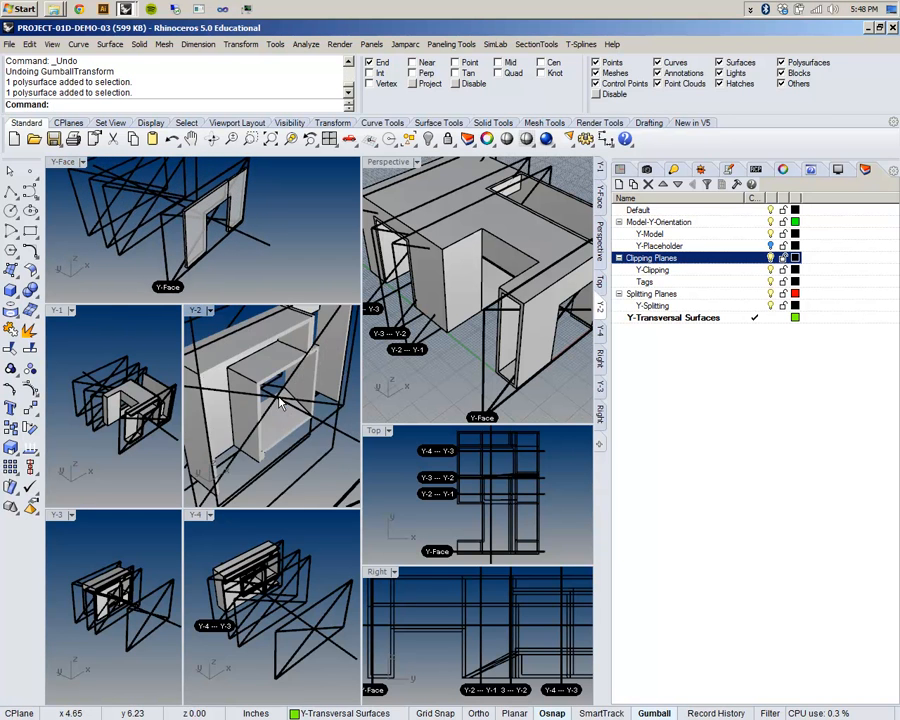
{"action": "right_click_drag", "start_coordinate": [285, 396], "coordinate": [293, 398]}
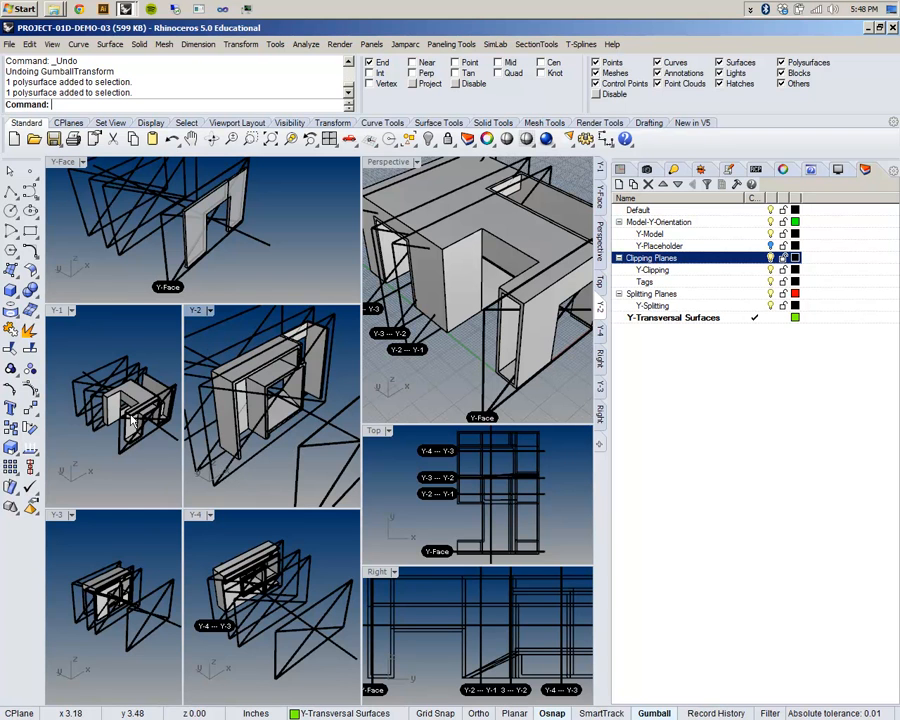
{"action": "right_click_drag", "start_coordinate": [127, 397], "coordinate": [121, 395]}
{"action": "scroll", "coordinate": [125, 392], "scroll_direction": "up", "scroll_amount": 5}
{"action": "scroll", "coordinate": [125, 392], "scroll_direction": "down", "scroll_amount": 5}
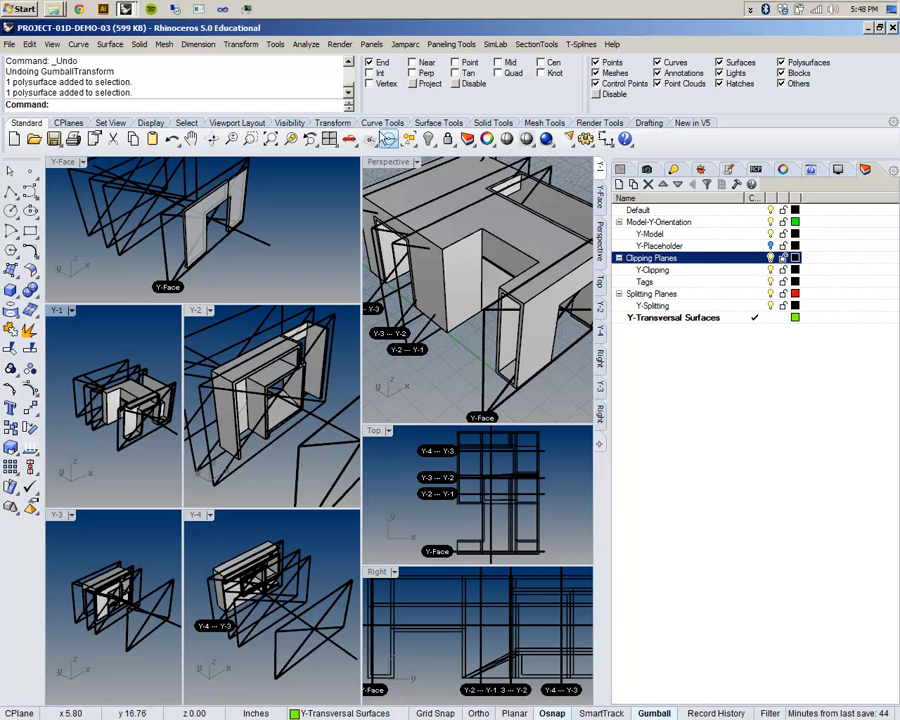
Step: Maximize the Perspective viewport, and make the Splitting Planes layer and its Y-Splitting sublayer current in turn
{"action": "left_click", "coordinate": [756, 294]}
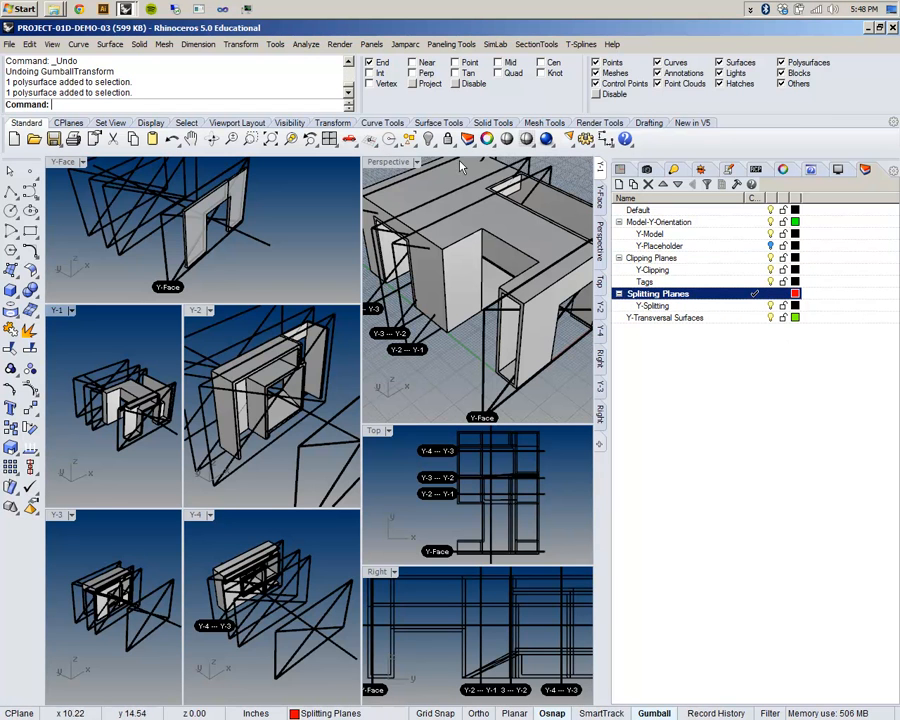
{"action": "double_click", "coordinate": [394, 162]}
{"action": "scroll", "coordinate": [363, 386], "scroll_direction": "down", "scroll_amount": 4}
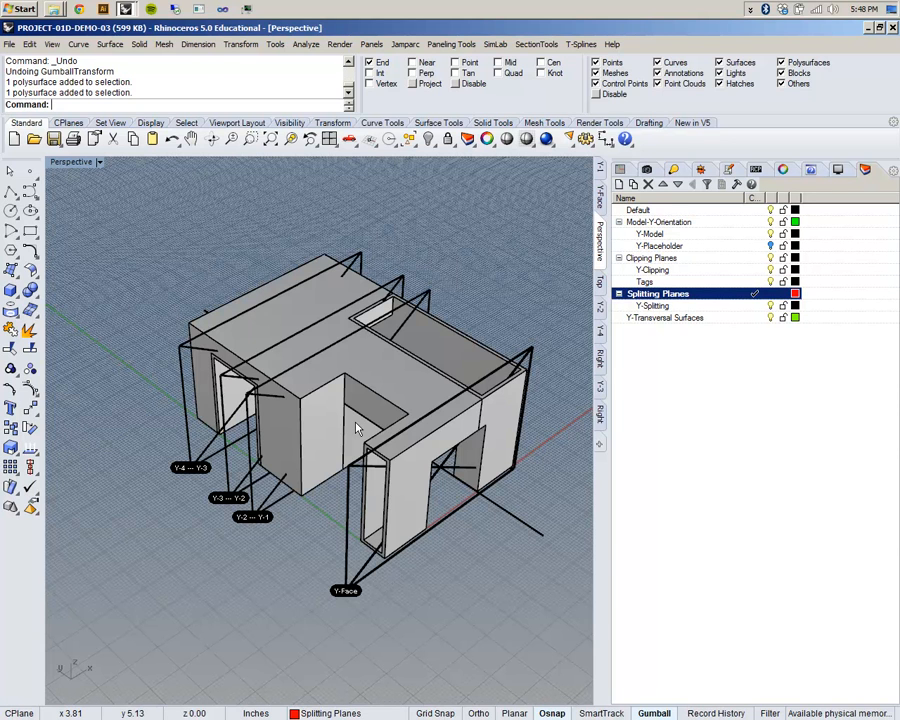
{"action": "left_click", "coordinate": [756, 305]}
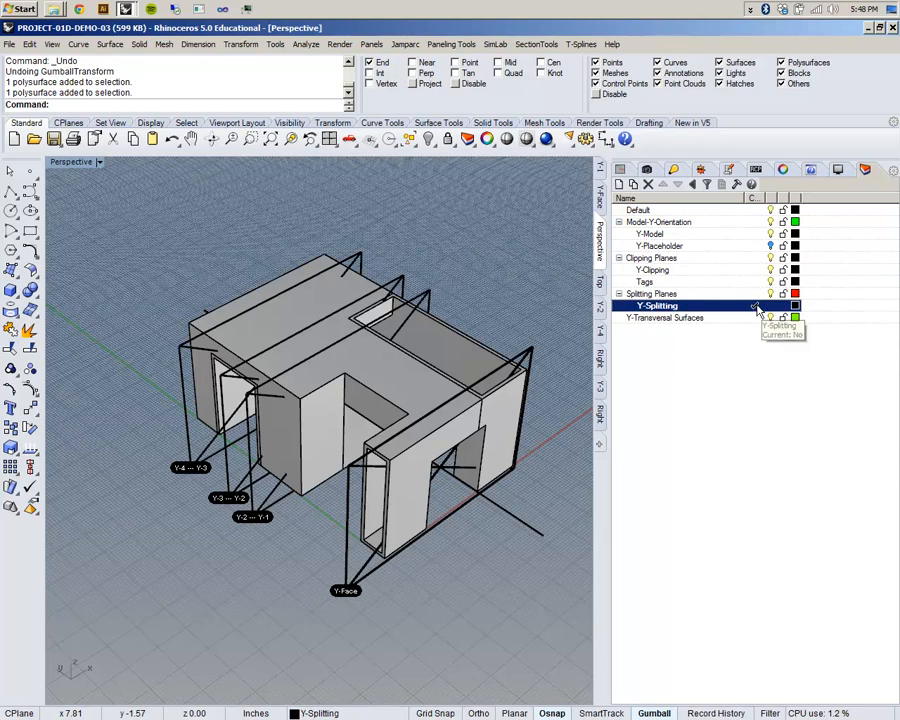
{"action": "right_click_drag", "start_coordinate": [512, 533], "coordinate": [445, 550], "text": "shift"}
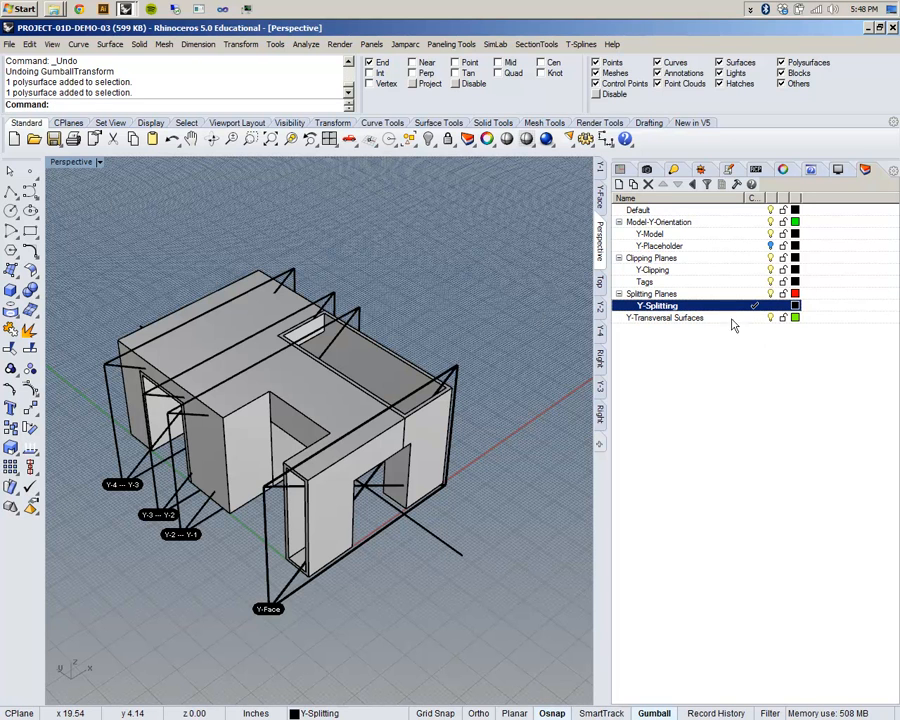
{"action": "right_click_drag", "start_coordinate": [489, 398], "coordinate": [512, 361], "text": "shift"}
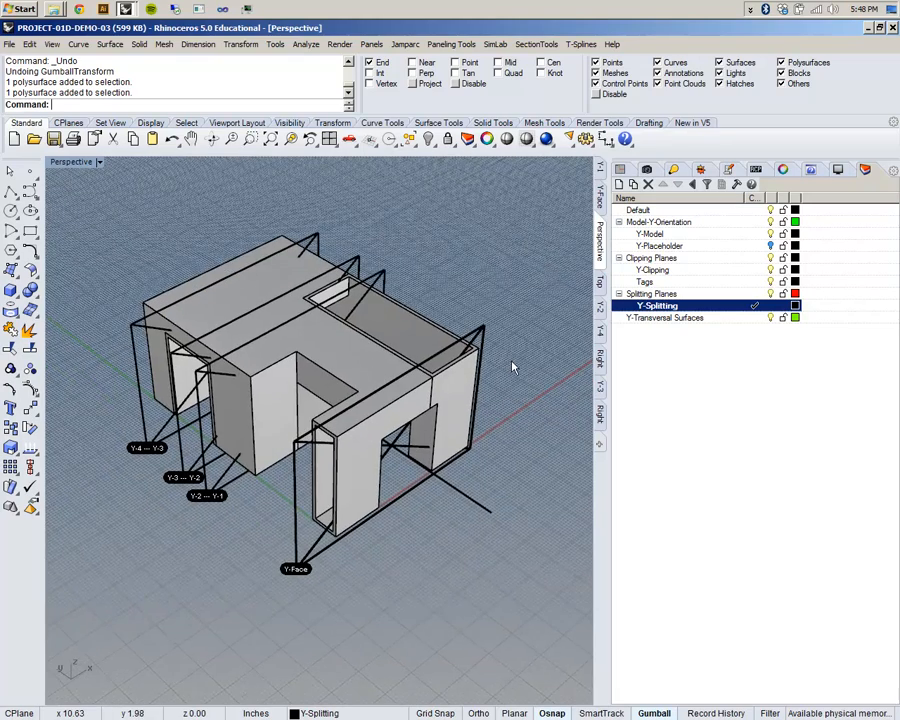
{"action": "right_click_drag", "start_coordinate": [461, 401], "coordinate": [458, 404]}
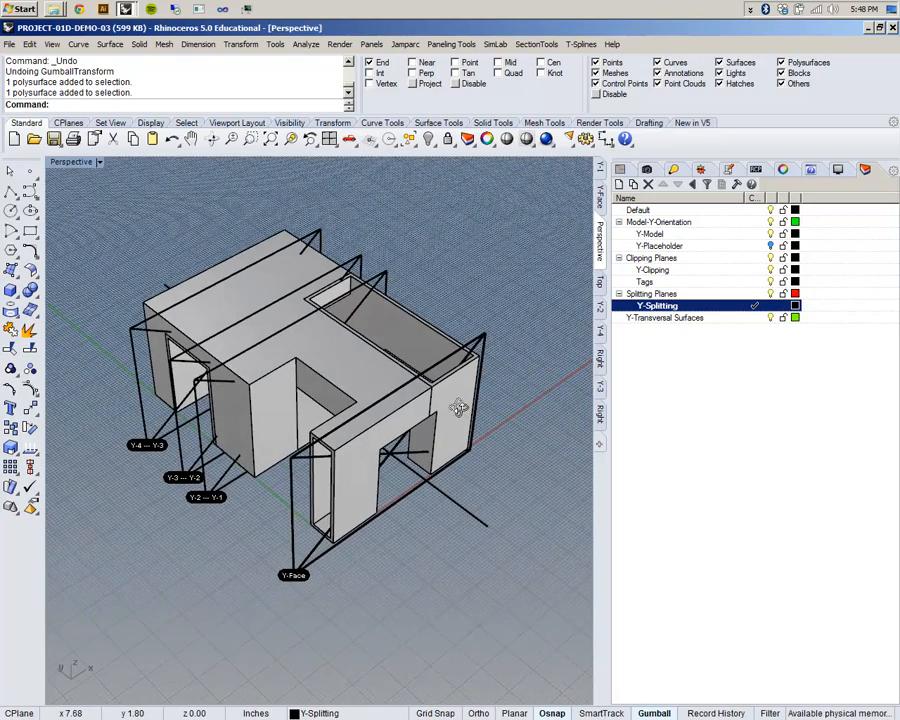
Step: Maximize the Y-2 sectional viewport on the cut opening with the sloped floor
{"action": "double_click", "coordinate": [71, 163]}
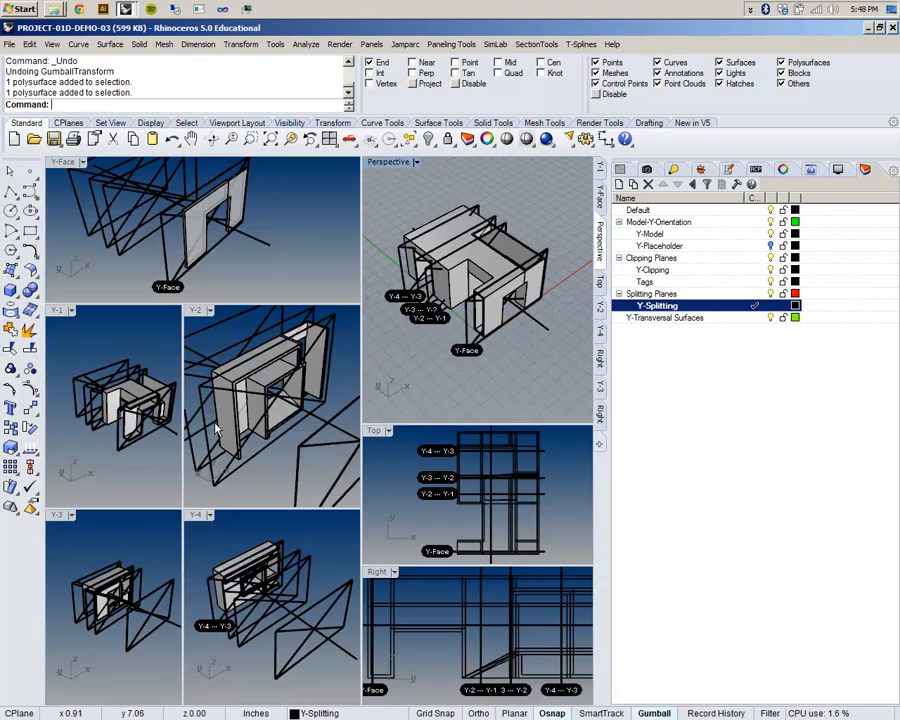
{"action": "double_click", "coordinate": [194, 311]}
{"action": "right_click_drag", "start_coordinate": [297, 382], "coordinate": [316, 405], "text": "shift"}
{"action": "scroll", "coordinate": [397, 455], "scroll_direction": "up", "scroll_amount": 5}
{"action": "mouse_move", "coordinate": [397, 455]}
{"action": "right_mouse_down"}
{"action": "mouse_move", "coordinate": [276, 424]}
{"action": "mouse_move", "coordinate": [374, 450]}
{"action": "mouse_move", "coordinate": [390, 445]}
{"action": "right_mouse_up"}
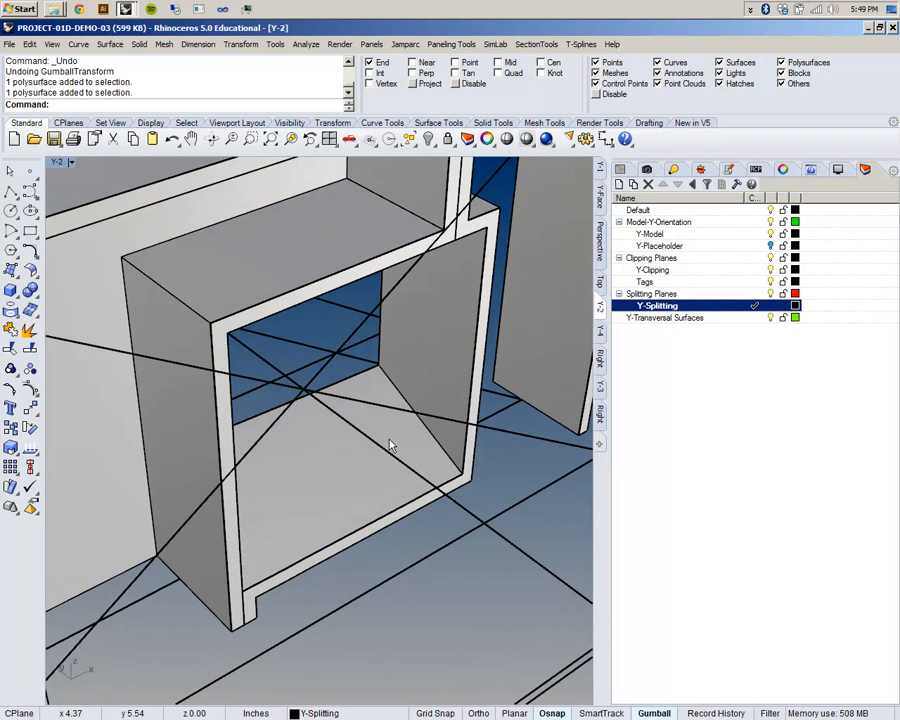
Step: Extract copies of the floor surfaces inside the Y-2 and Y-4 section openings onto the Y-Transversal Surfaces layer, and deselect them in Perspective
{"action": "left_click", "coordinate": [701, 317]}
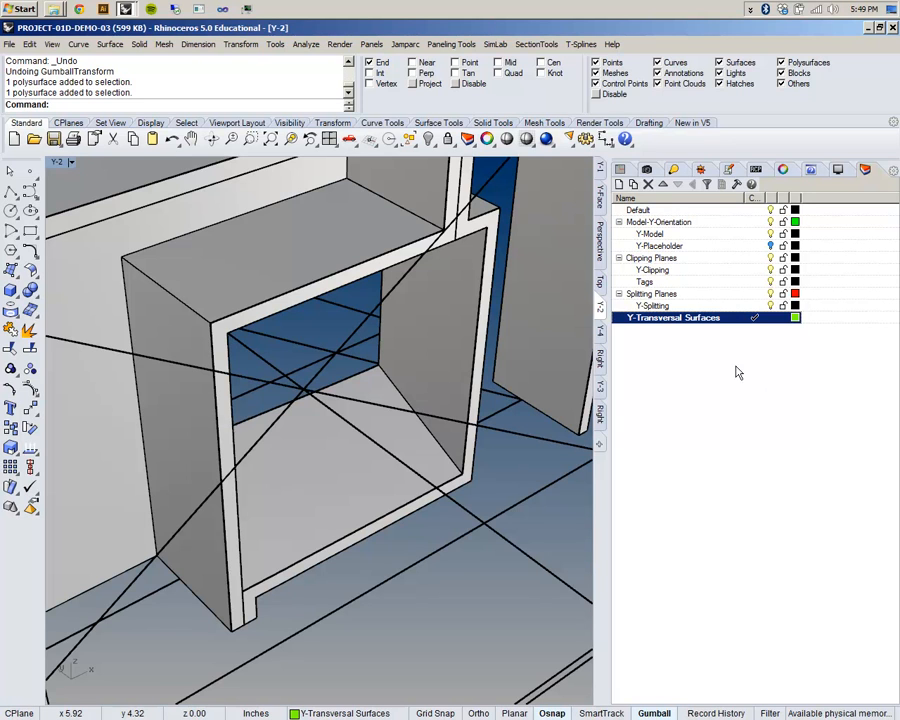
{"action": "type", "text": "ext"}
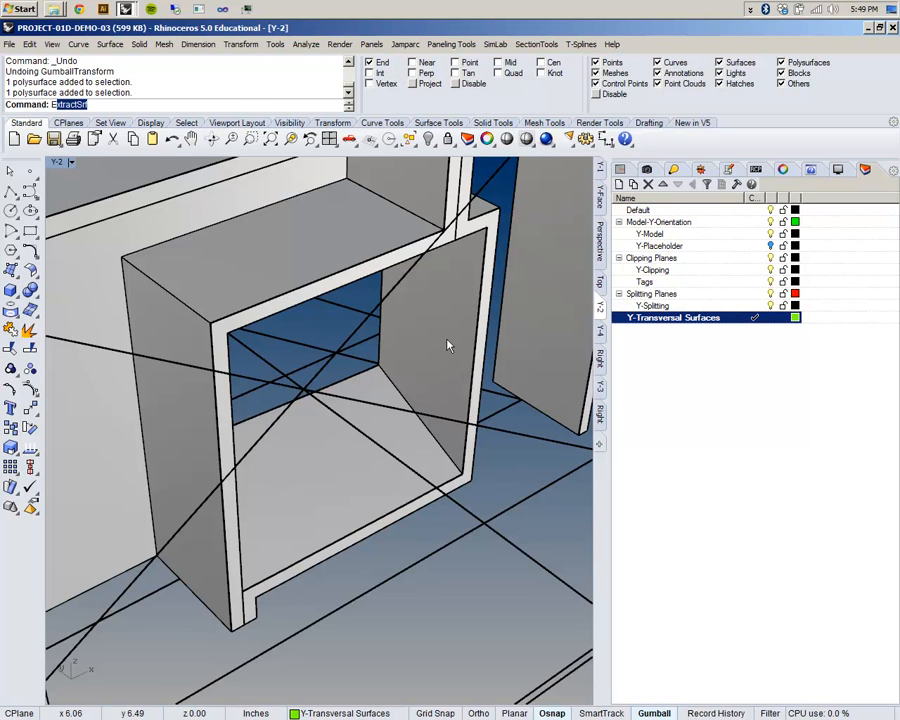
{"action": "key", "text": "Return"}
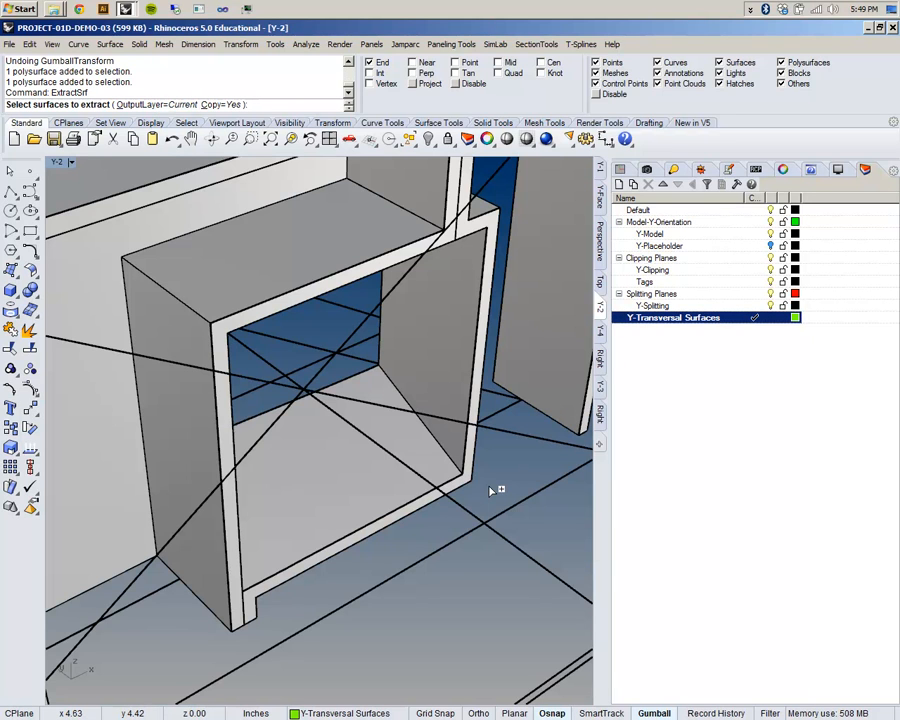
{"action": "left_click", "coordinate": [343, 492]}
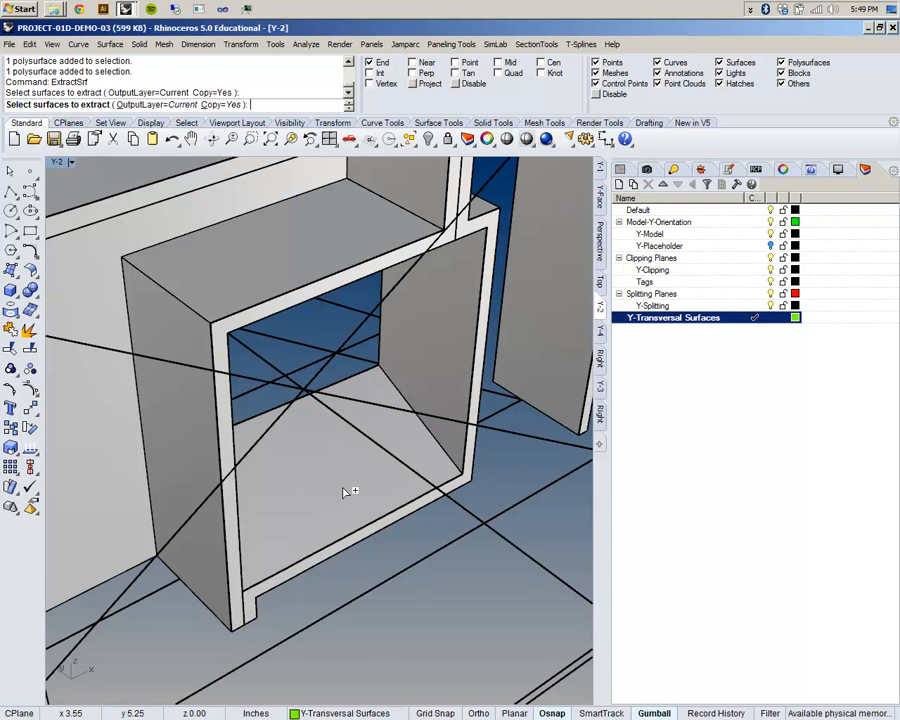
{"action": "left_click", "coordinate": [343, 492]}
{"action": "scroll", "coordinate": [343, 492], "scroll_direction": "down", "scroll_amount": 3}
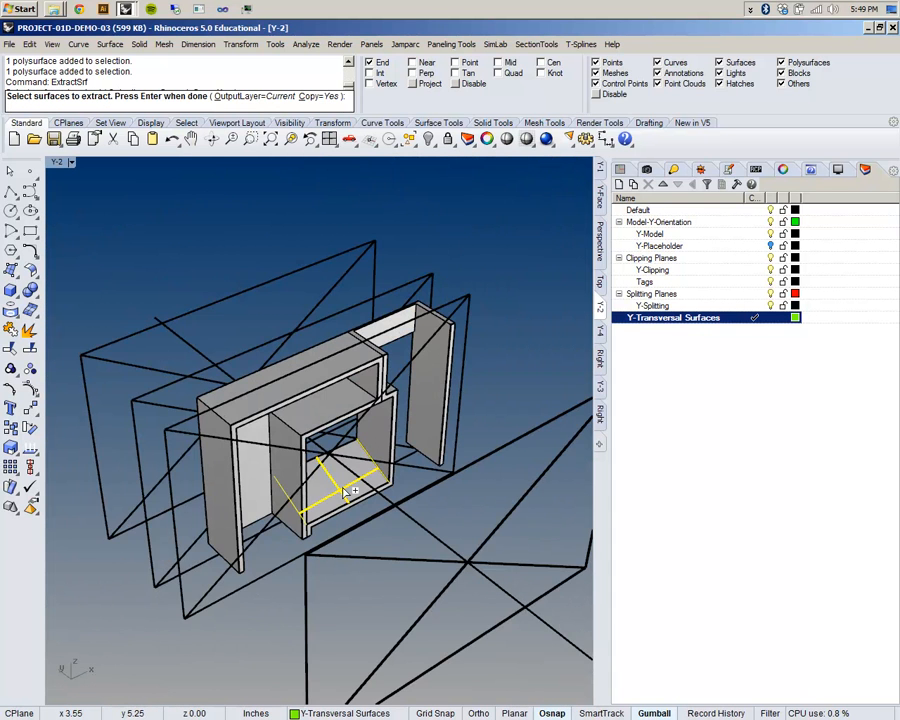
{"action": "left_click", "coordinate": [600, 328]}
{"action": "left_click", "coordinate": [271, 354]}
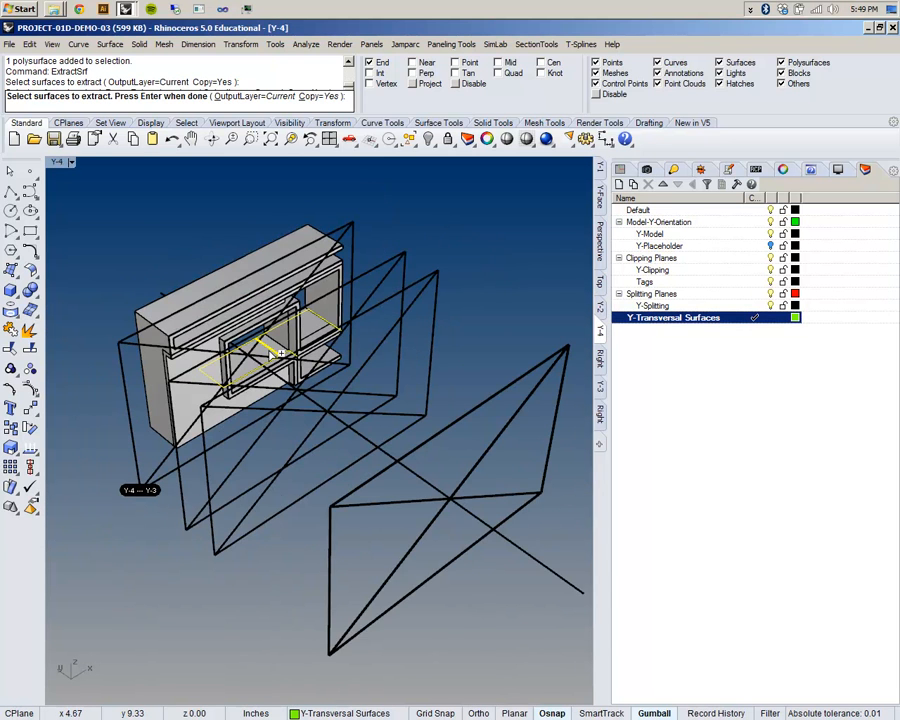
{"action": "scroll", "coordinate": [271, 354], "scroll_direction": "up", "scroll_amount": 2}
{"action": "key", "text": "Return"}
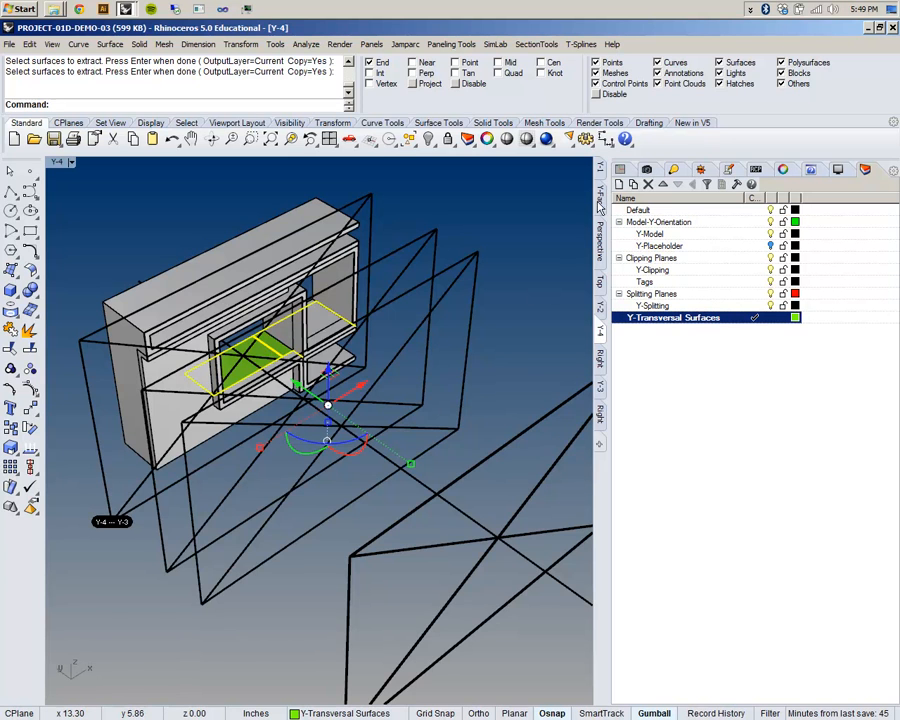
{"action": "left_click", "coordinate": [600, 234]}
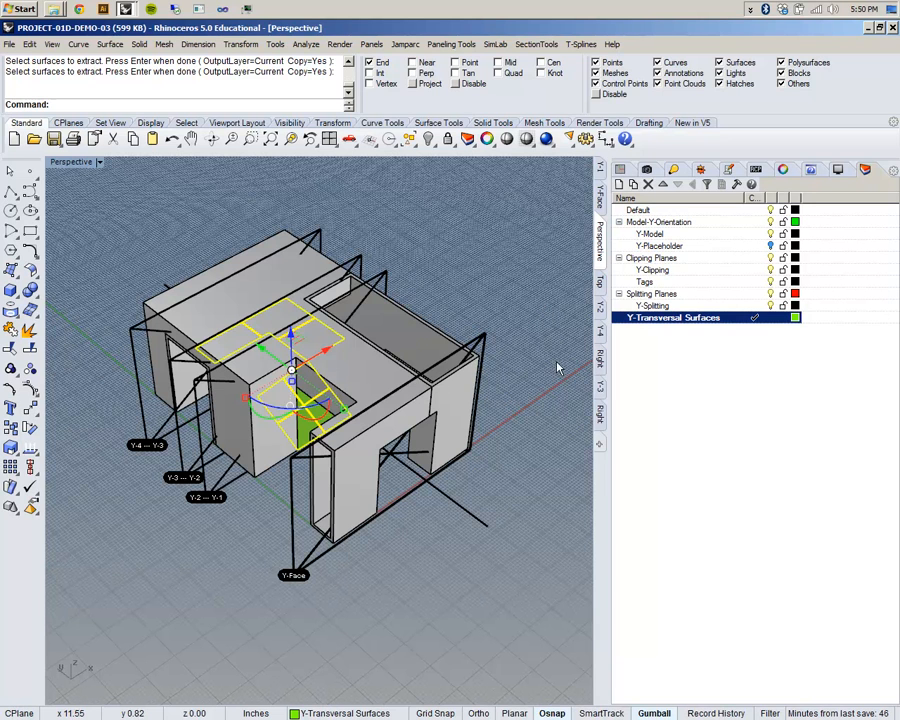
{"action": "key", "text": "Delete"}
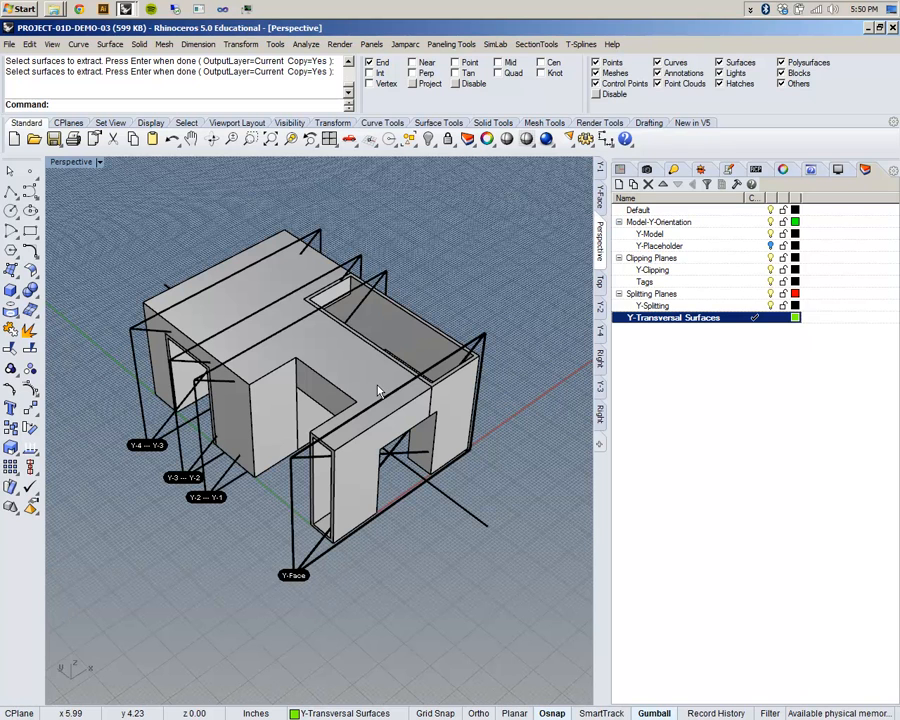
Step: Copy the whole model with its clipping planes, tags and extracted surfaces along the X axis, beside the original
{"action": "scroll", "coordinate": [400, 410], "scroll_direction": "down", "scroll_amount": 5}
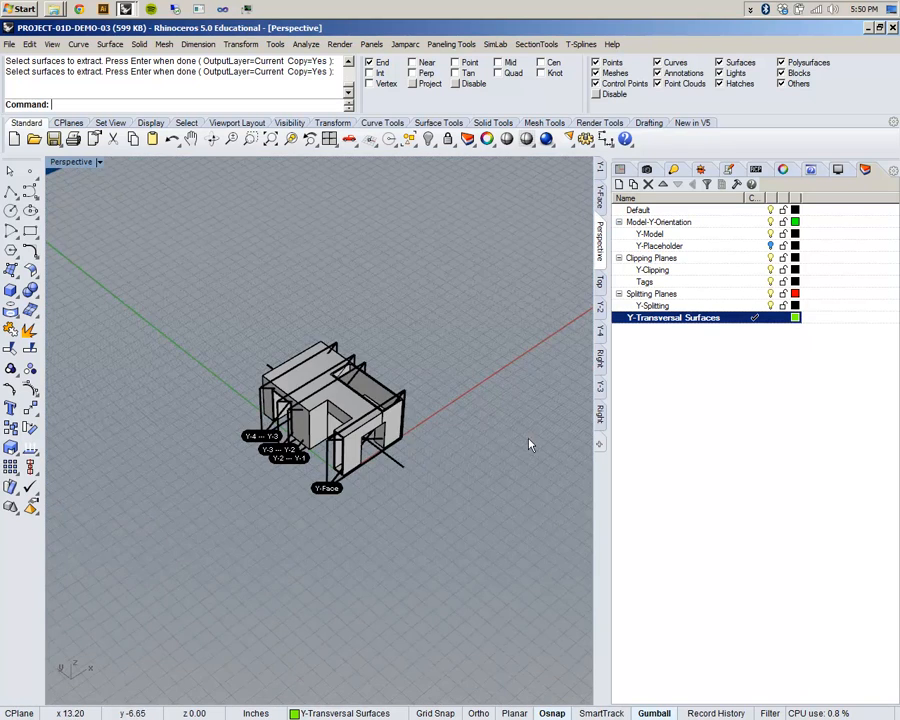
{"action": "left_click_drag", "start_coordinate": [190, 340], "coordinate": [440, 566]}
{"action": "right_click_drag", "start_coordinate": [465, 449], "coordinate": [388, 500]}
{"action": "left_click_drag", "start_coordinate": [333, 415], "coordinate": [522, 367]}
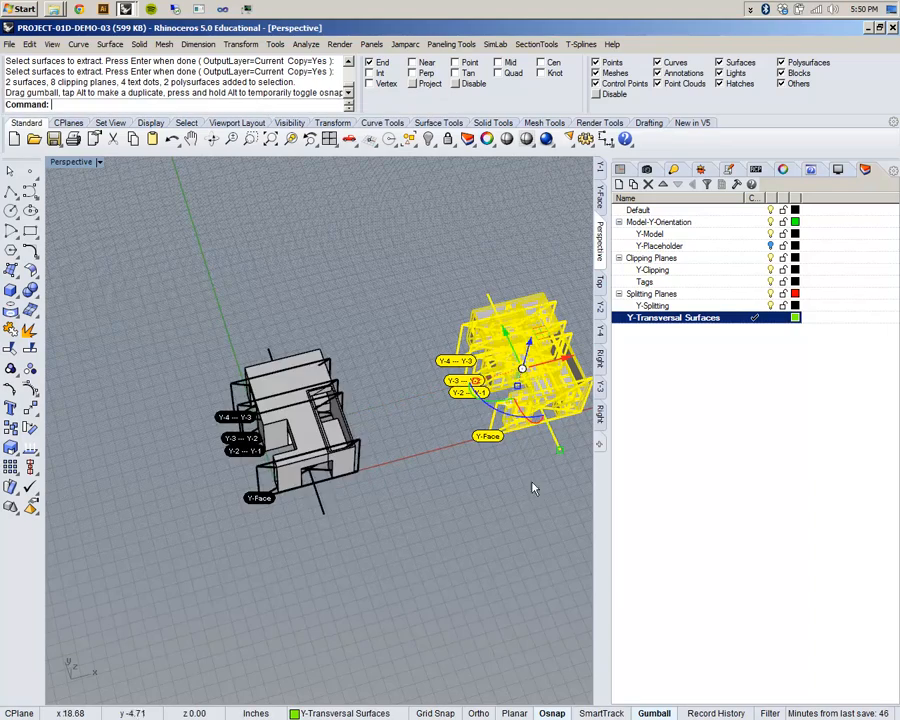
{"action": "right_click_drag", "start_coordinate": [520, 532], "coordinate": [421, 543], "text": "shift"}
{"action": "left_click", "coordinate": [334, 441]}
{"action": "scroll", "coordinate": [444, 400], "scroll_direction": "up", "scroll_amount": 6}
{"action": "right_click_drag", "start_coordinate": [512, 402], "coordinate": [550, 330], "text": "shift"}
Step: On the Splitting Planes layer, with polysurfaces filtered out of selection, draw a vertical plane over the copied model's Y-Face clipping plane and select it
{"action": "left_click", "coordinate": [758, 294]}
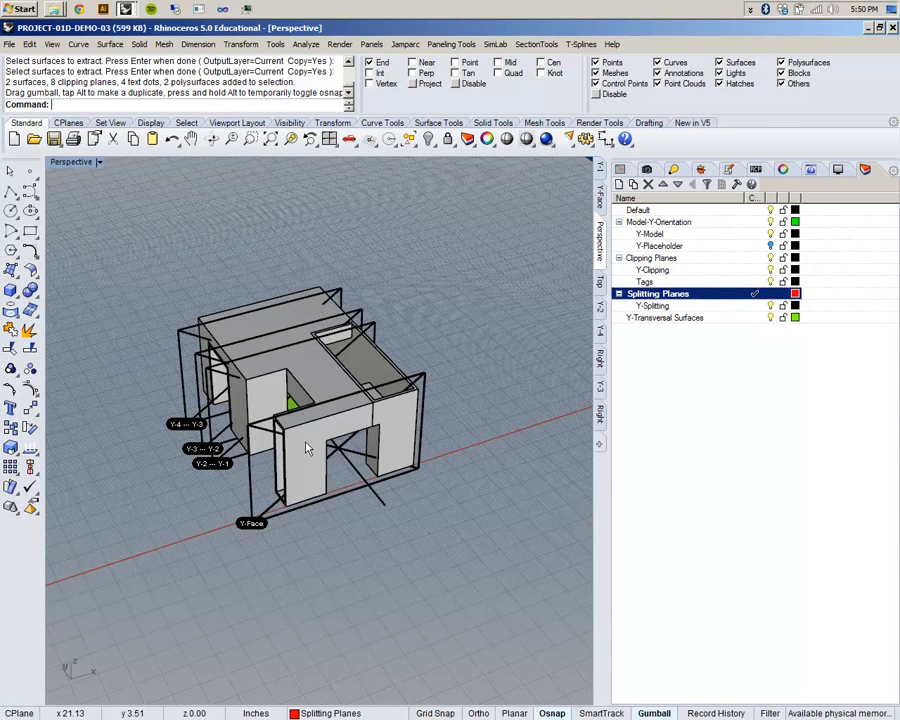
{"action": "right_click_drag", "start_coordinate": [125, 428], "coordinate": [232, 430], "text": "shift"}
{"action": "left_click", "coordinate": [10, 270]}
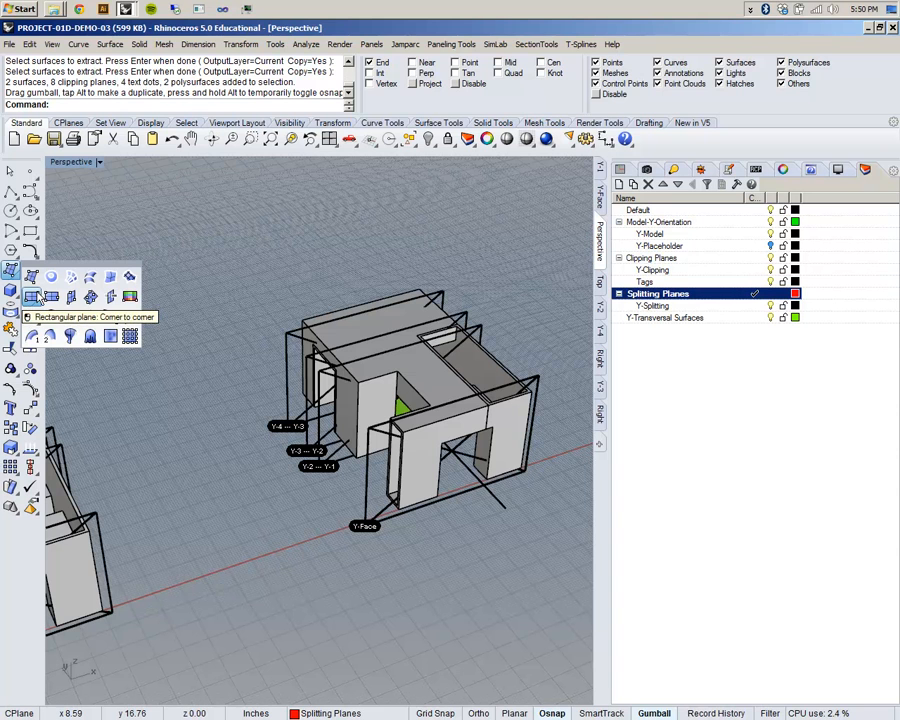
{"action": "left_click", "coordinate": [33, 297]}
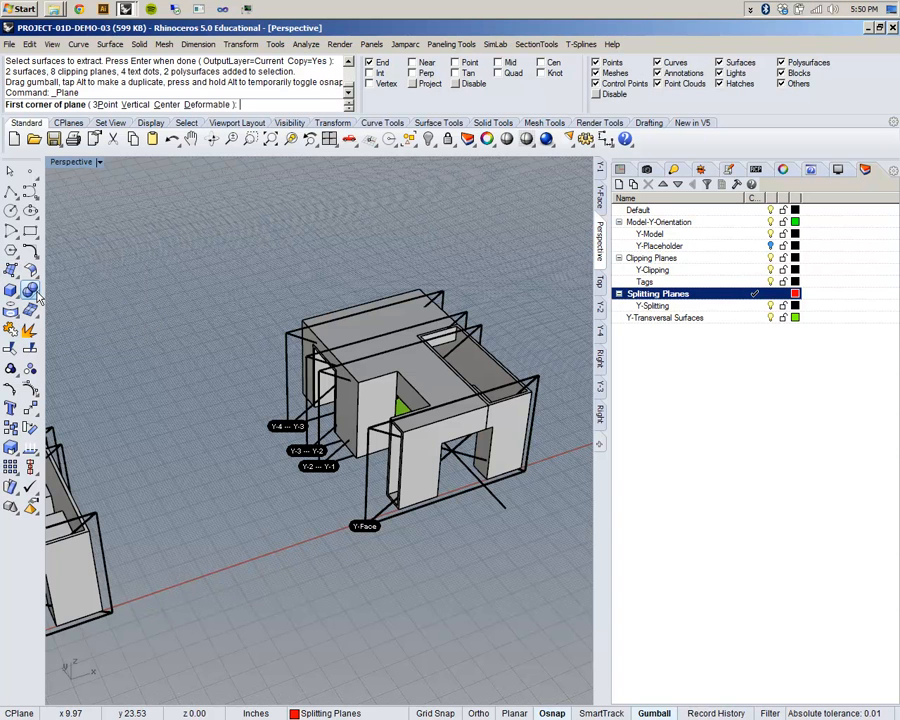
{"action": "left_click", "coordinate": [136, 104]}
{"action": "scroll", "coordinate": [393, 483], "scroll_direction": "up", "scroll_amount": 4}
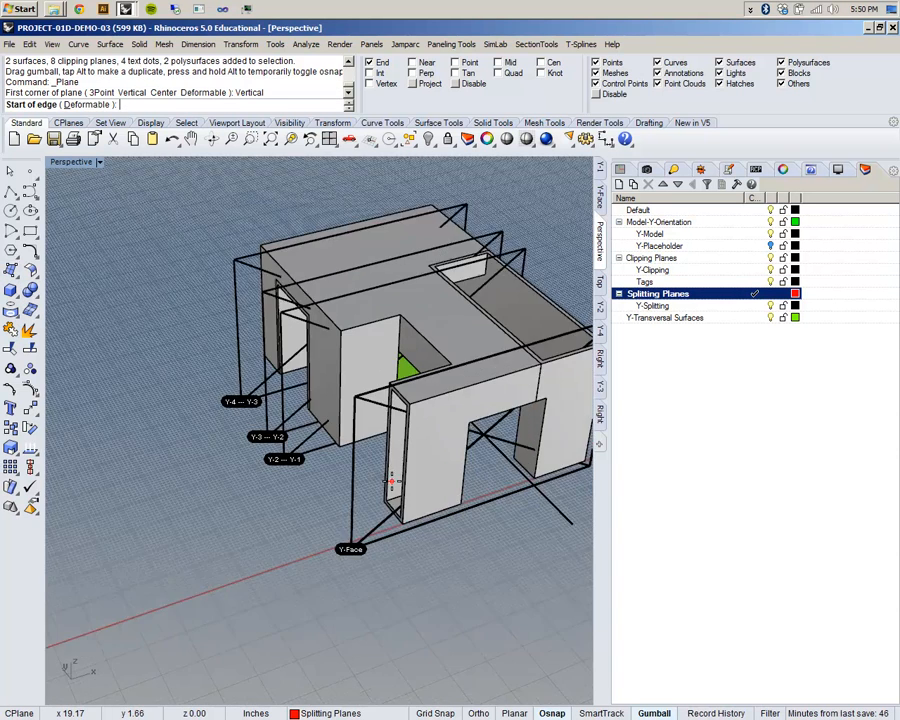
{"action": "scroll", "coordinate": [360, 512], "scroll_direction": "down", "scroll_amount": 3}
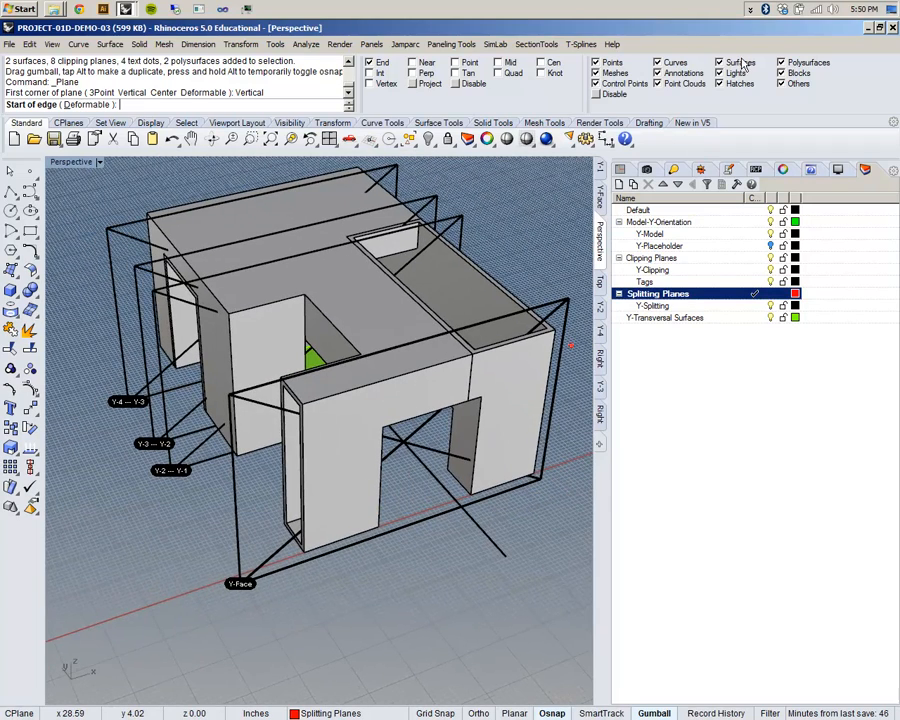
{"action": "left_click", "coordinate": [781, 63]}
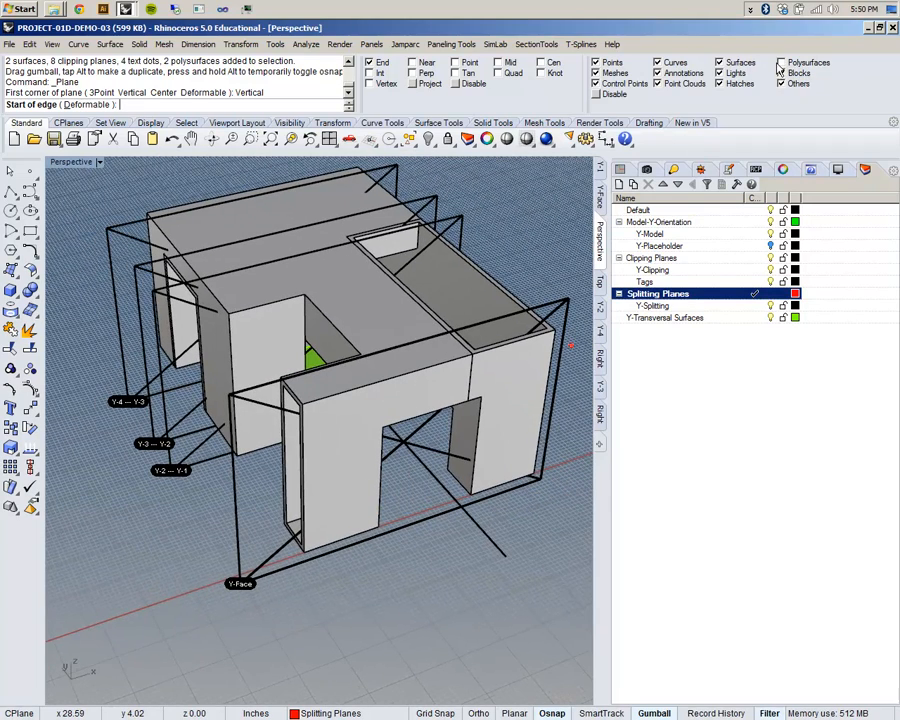
{"action": "right_click_drag", "start_coordinate": [320, 508], "coordinate": [337, 501]}
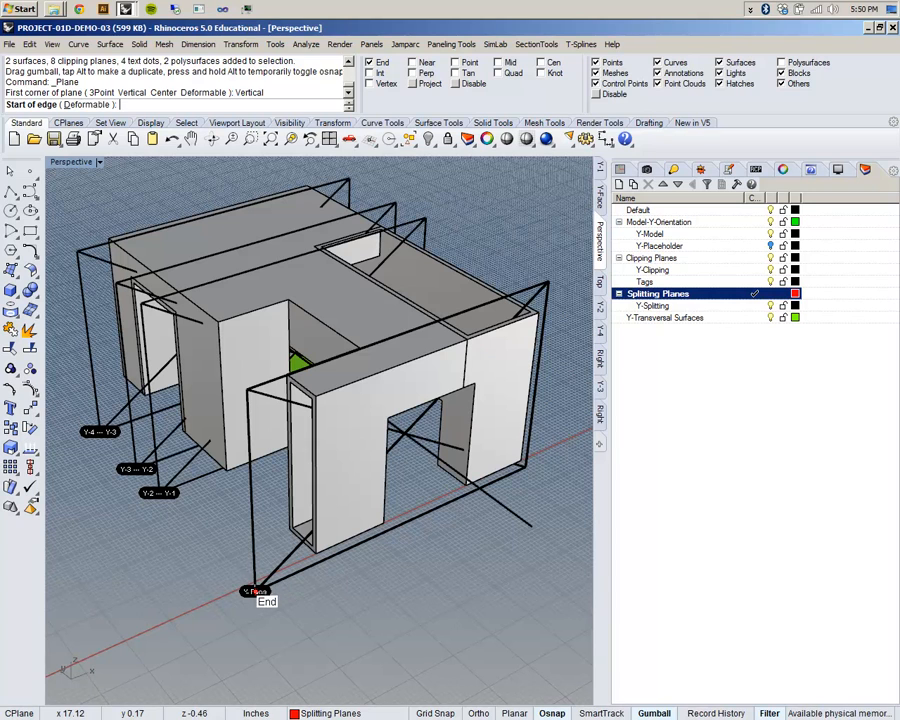
{"action": "left_click", "coordinate": [255, 591]}
{"action": "left_click", "coordinate": [525, 466]}
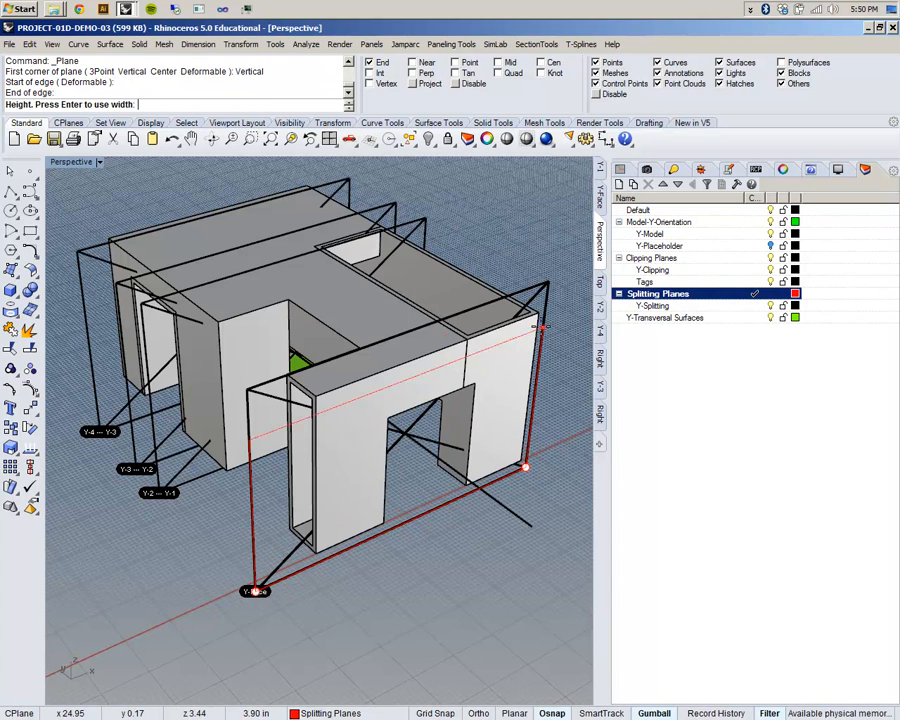
{"action": "left_click", "coordinate": [548, 285]}
{"action": "right_click_drag", "start_coordinate": [482, 346], "coordinate": [366, 526]}
{"action": "left_click", "coordinate": [341, 525]}
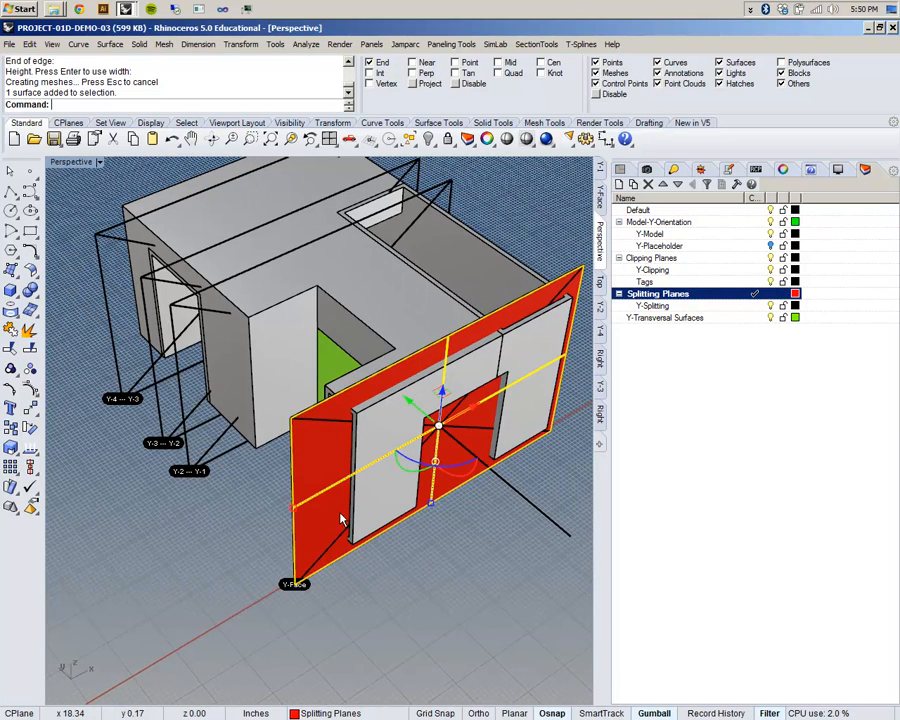
Step: Copy the Y-Face splitting plane from its tagged corner onto the Y-2 --- Y-1, Y-3 --- Y-2 and Y-4 --- Y-3 clipping planes
{"action": "type", "text": "c"}
{"action": "key", "text": "Return"}
{"action": "left_click", "coordinate": [294, 584]}
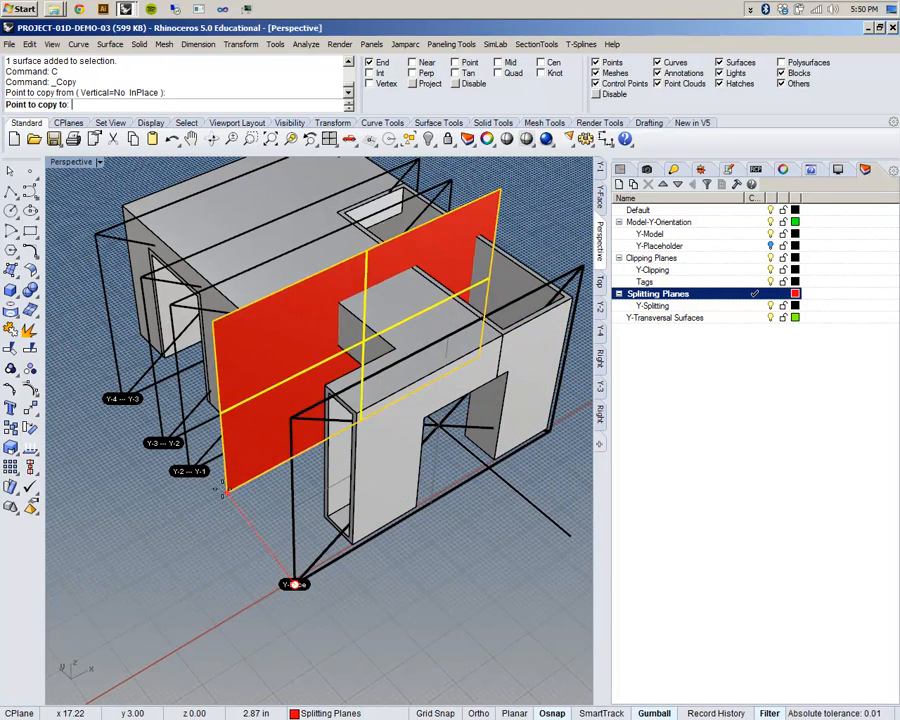
{"action": "left_click", "coordinate": [197, 470]}
{"action": "left_click", "coordinate": [165, 442]}
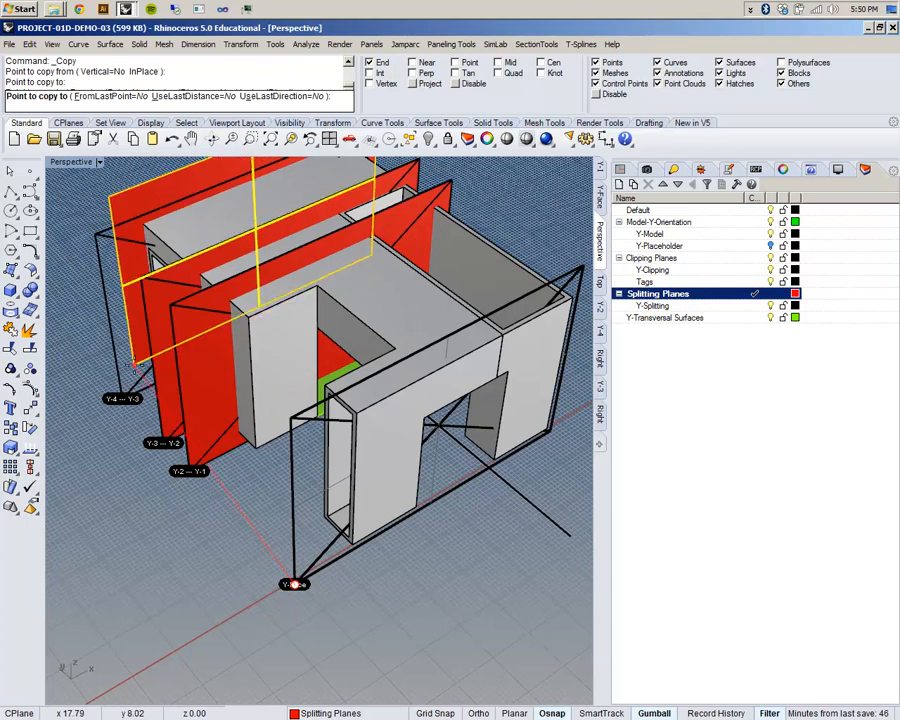
{"action": "left_click", "coordinate": [112, 399]}
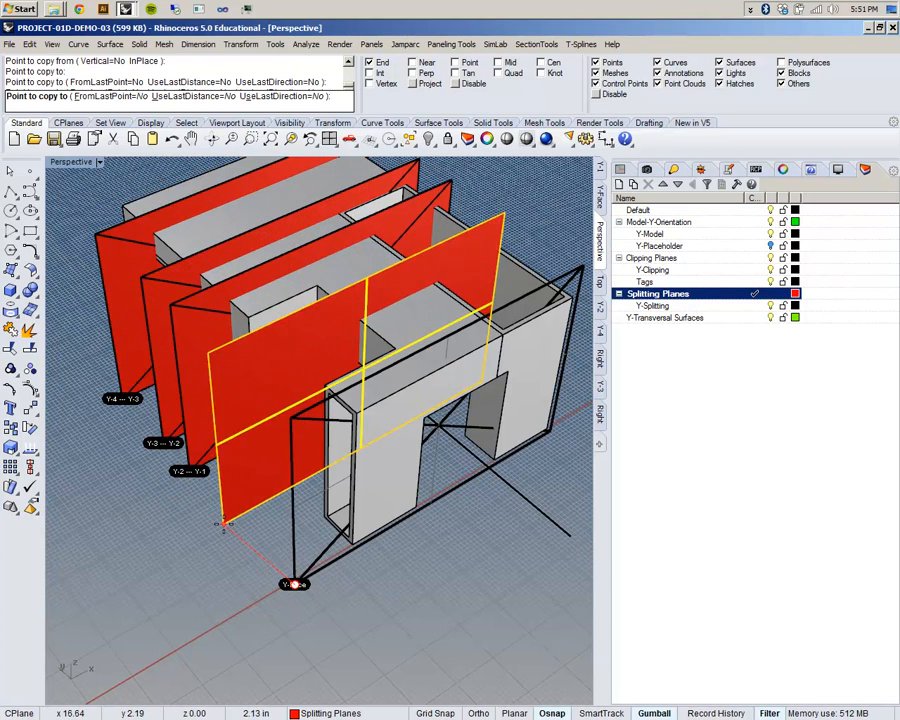
{"action": "key", "text": "Return"}
Step: Try to copy the second model with its splitting and clipping planes along the X axis while polysurfaces are filtered out of selection
{"action": "scroll", "coordinate": [265, 531], "scroll_direction": "down", "scroll_amount": 5}
{"action": "right_click_drag", "start_coordinate": [300, 516], "coordinate": [397, 513], "text": "shift"}
{"action": "right_click_drag", "start_coordinate": [540, 527], "coordinate": [140, 267]}
{"action": "left_click_drag", "start_coordinate": [110, 254], "coordinate": [503, 660]}
{"action": "scroll", "coordinate": [383, 561], "scroll_direction": "down", "scroll_amount": 3}
{"action": "right_click_drag", "start_coordinate": [383, 561], "coordinate": [350, 524]}
{"action": "left_click", "coordinate": [419, 361]}
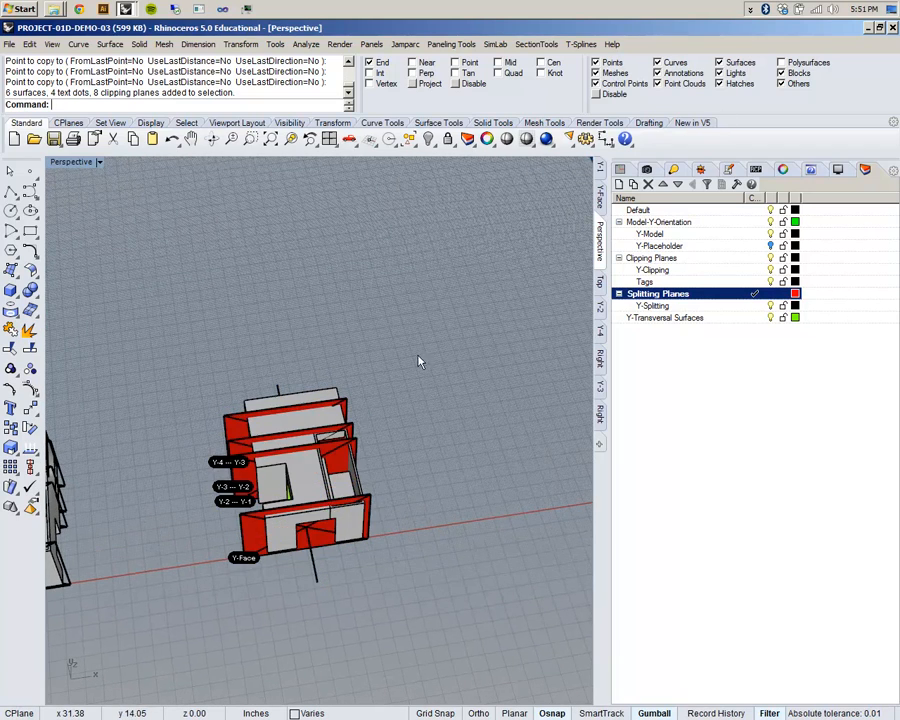
{"action": "left_click_drag", "start_coordinate": [253, 330], "coordinate": [410, 587]}
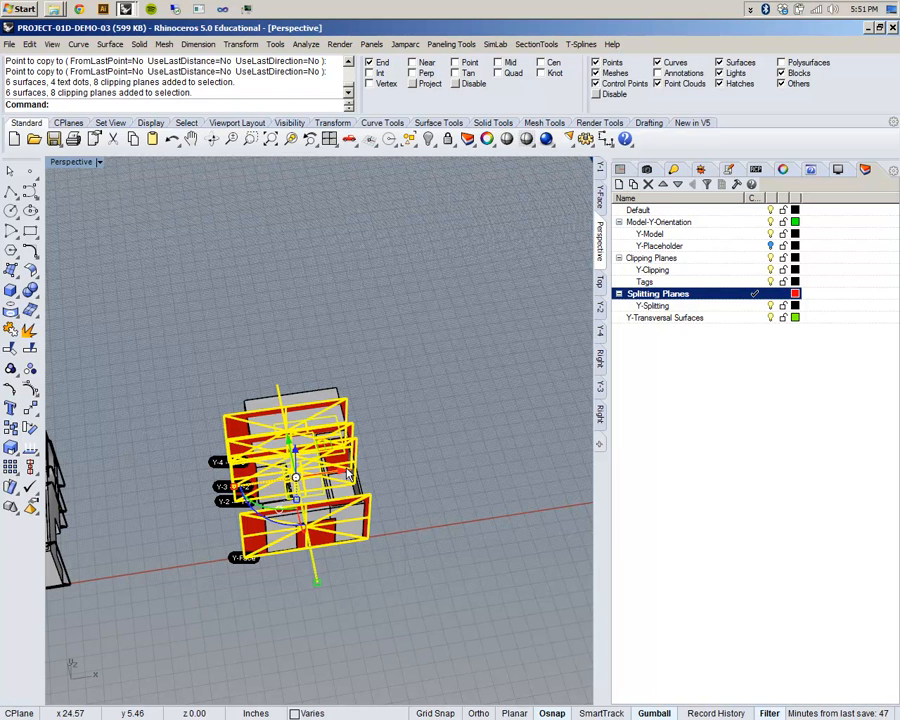
{"action": "left_click_drag", "start_coordinate": [345, 477], "coordinate": [538, 443]}
{"action": "left_click", "coordinate": [496, 552]}
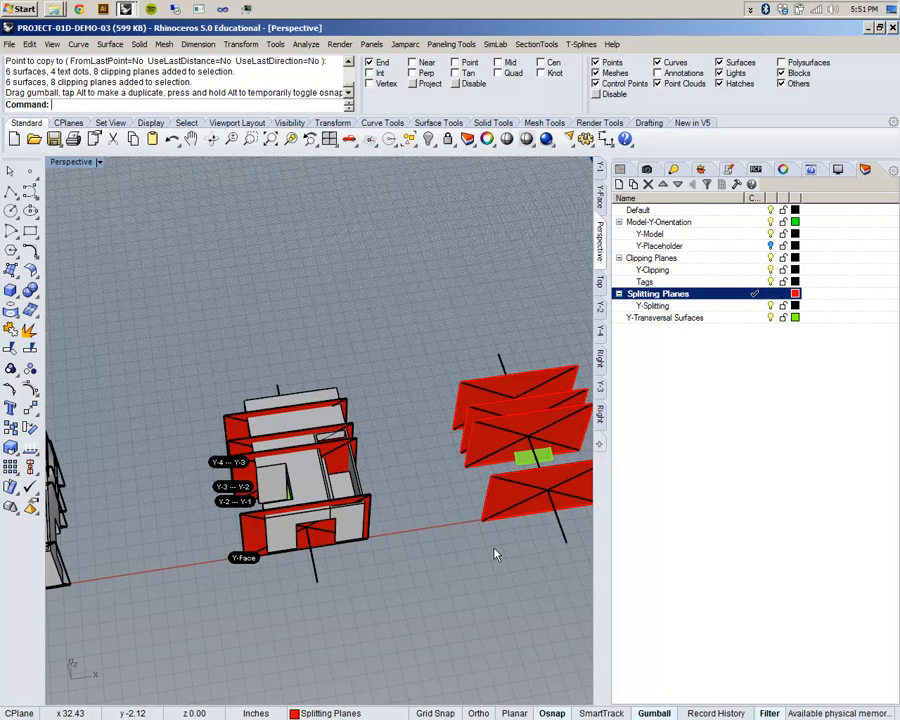
{"action": "key", "text": "ctrl+z"}
Step: Allow polysurface selection and, with the Clipping Planes layer hidden temporarily, copy the second model with its splitting planes along the X axis
{"action": "left_click", "coordinate": [785, 63]}
{"action": "left_click_drag", "start_coordinate": [162, 342], "coordinate": [458, 600]}
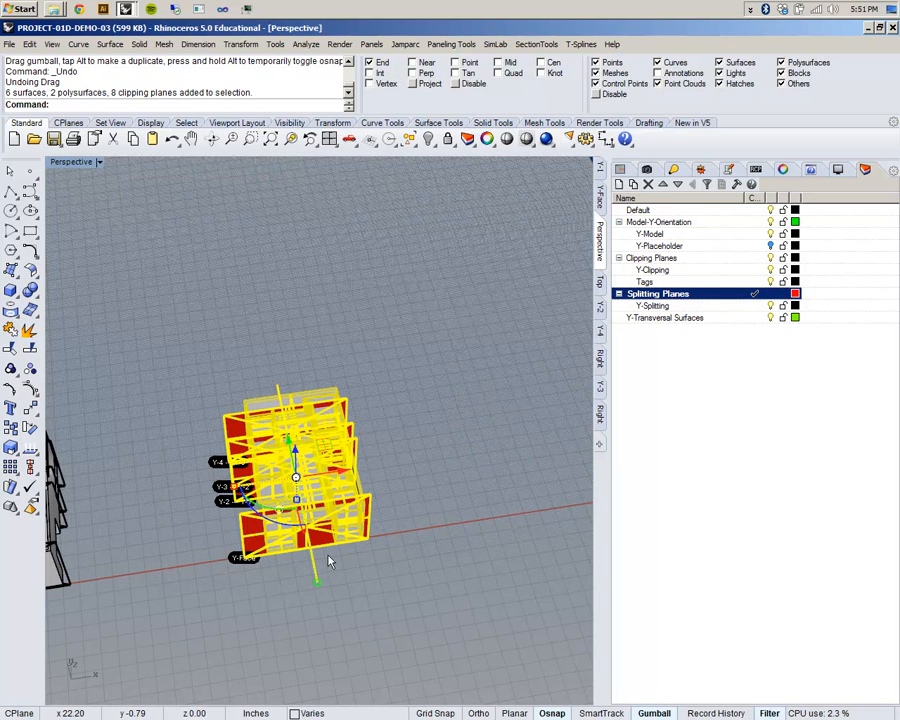
{"action": "left_click", "coordinate": [770, 259]}
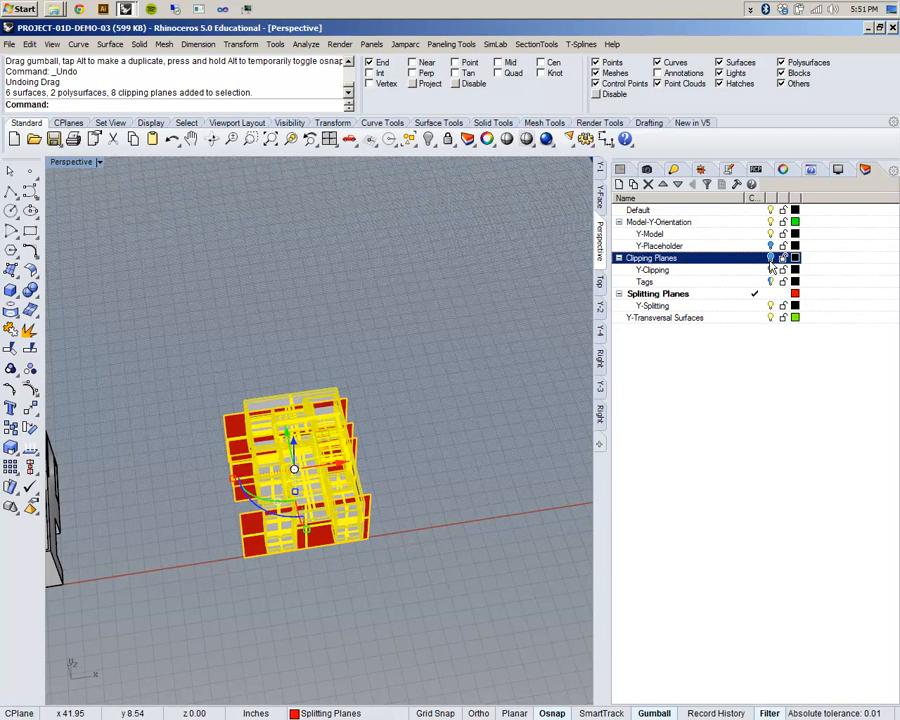
{"action": "left_click_drag", "start_coordinate": [294, 469], "coordinate": [529, 434]}
{"action": "key", "text": "alt"}
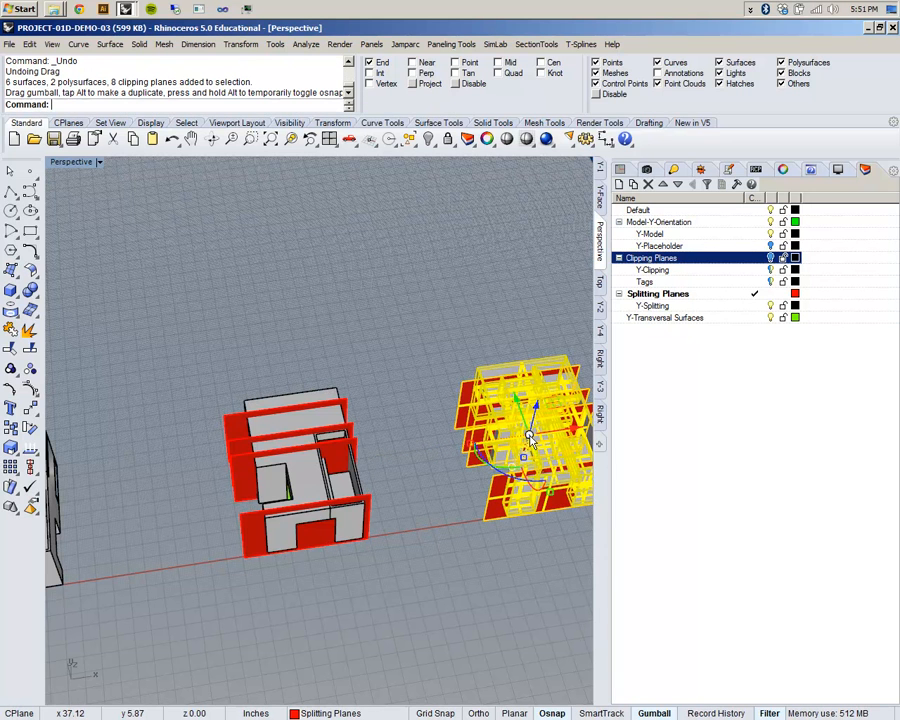
{"action": "left_click", "coordinate": [771, 261]}
{"action": "left_click", "coordinate": [445, 475]}
Step: Begin a Split and choose all polysurfaces as the objects to split with selpolysrf
{"action": "right_click_drag", "start_coordinate": [477, 474], "coordinate": [347, 472], "text": "shift"}
{"action": "right_click_drag", "start_coordinate": [446, 461], "coordinate": [522, 472]}
{"action": "scroll", "coordinate": [441, 453], "scroll_direction": "up", "scroll_amount": 4}
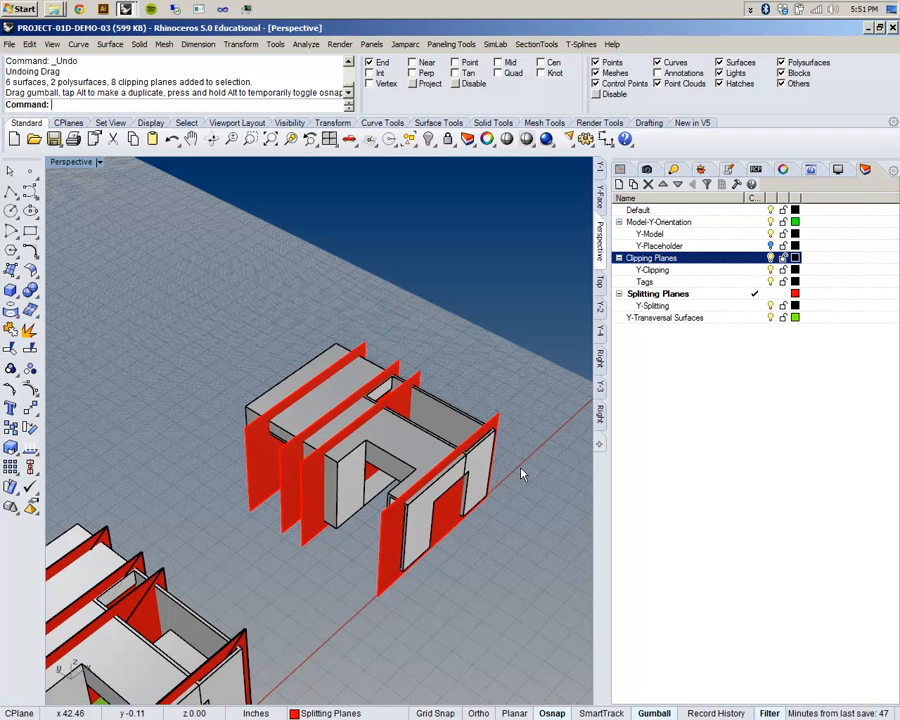
{"action": "type", "text": "plit"}
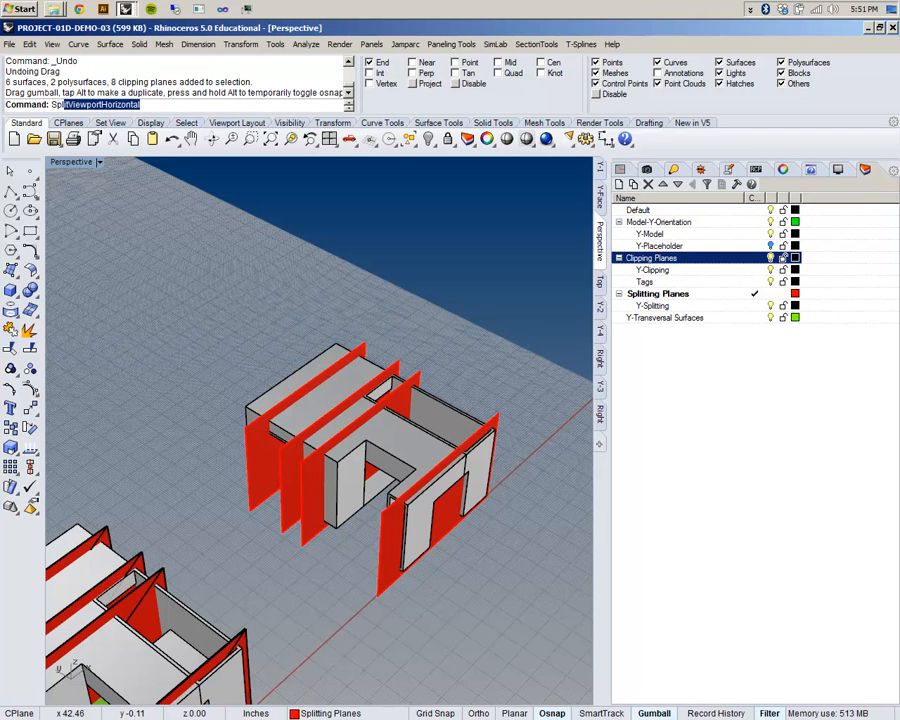
{"action": "key", "text": "Return"}
{"action": "right_click_drag", "start_coordinate": [314, 470], "coordinate": [292, 405]}
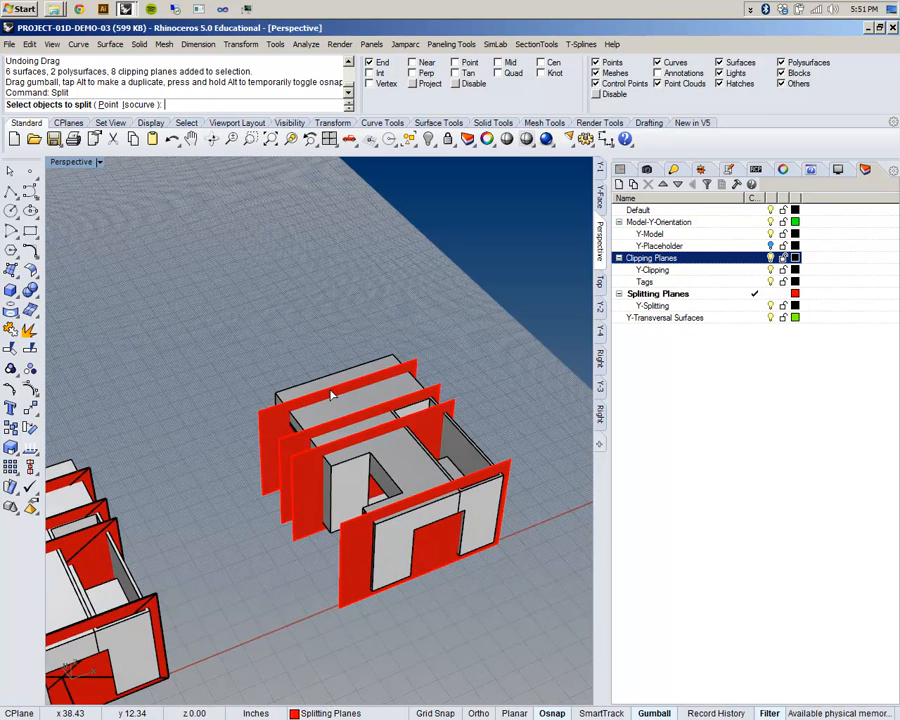
{"action": "type", "text": "lpo"}
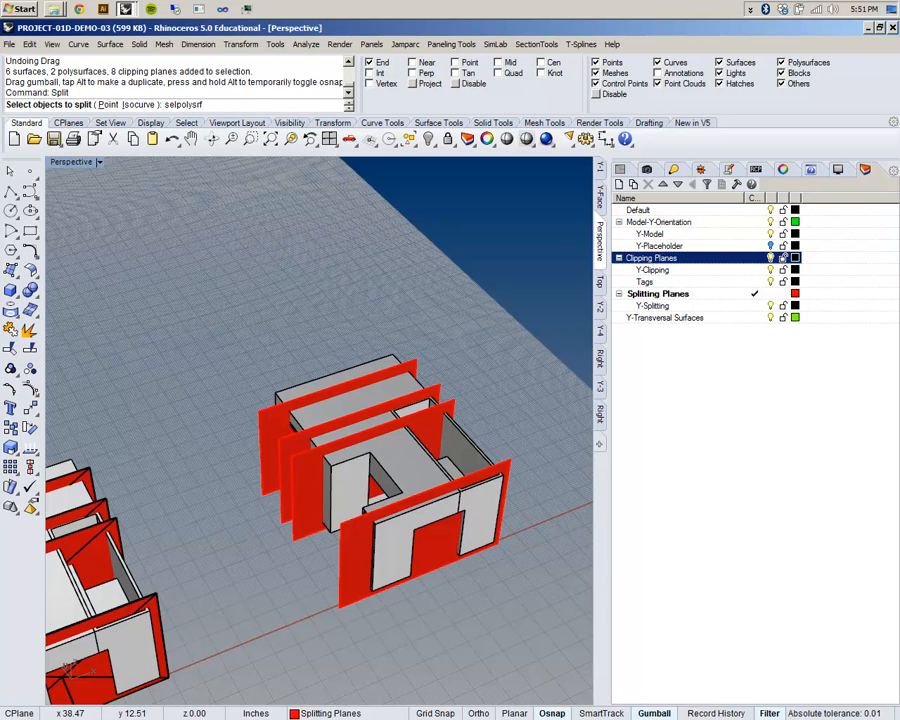
{"action": "type", "text": "lysrf"}
{"action": "key", "text": "Return"}
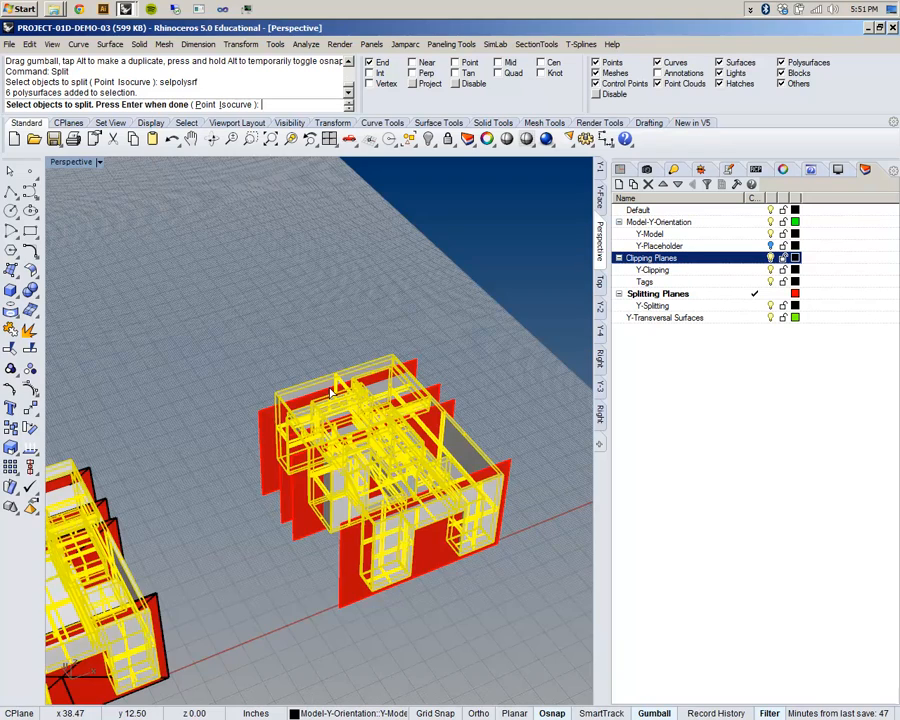
Step: Remove the first two models' polysurfaces from the objects to split, keeping only those of the newest copy
{"action": "scroll", "coordinate": [258, 172], "scroll_direction": "down", "scroll_amount": 8}
{"action": "scroll", "coordinate": [231, 272], "scroll_direction": "up", "scroll_amount": 2}
{"action": "scroll", "coordinate": [231, 272], "scroll_direction": "down", "scroll_amount": 5}
{"action": "right_click_drag", "start_coordinate": [195, 288], "coordinate": [231, 292], "text": "shift"}
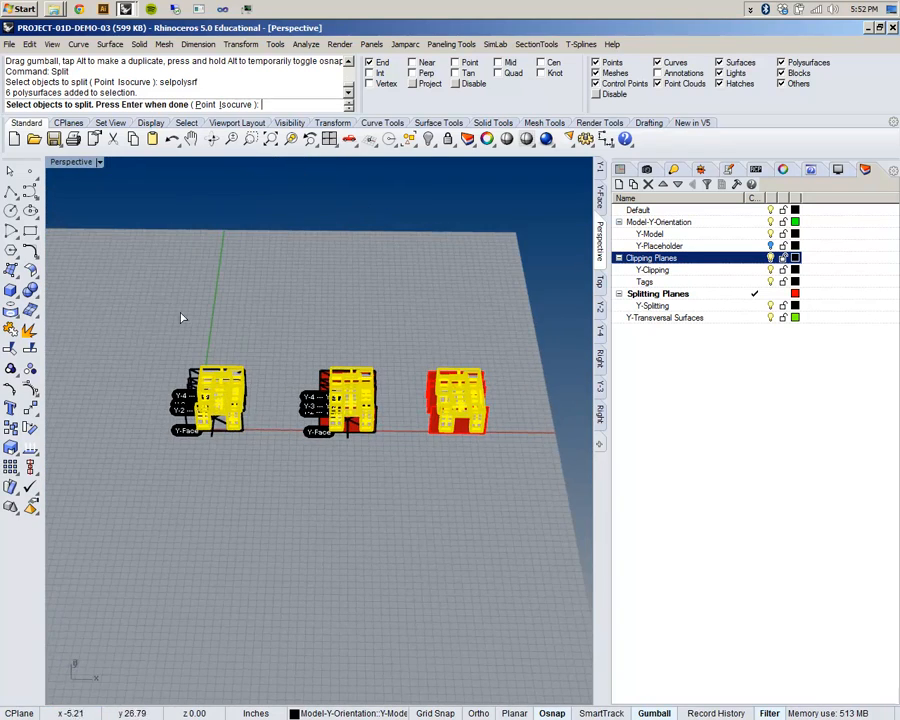
{"action": "left_click_drag", "start_coordinate": [167, 321], "coordinate": [436, 466], "text": "ctrl"}
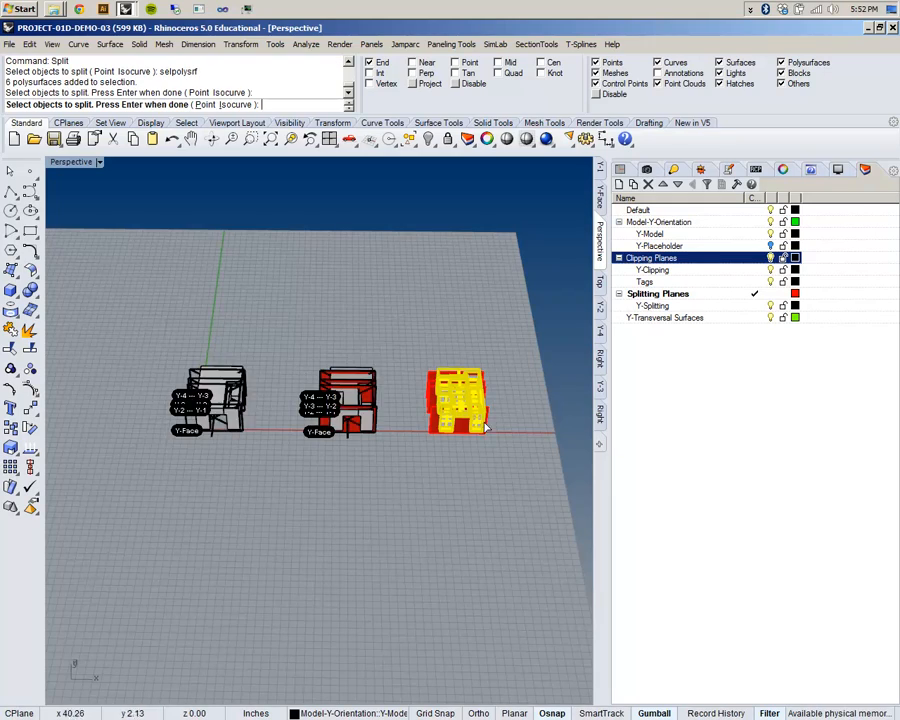
{"action": "scroll", "coordinate": [436, 466], "scroll_direction": "up", "scroll_amount": 5}
{"action": "right_click_drag", "start_coordinate": [436, 466], "coordinate": [491, 259]}
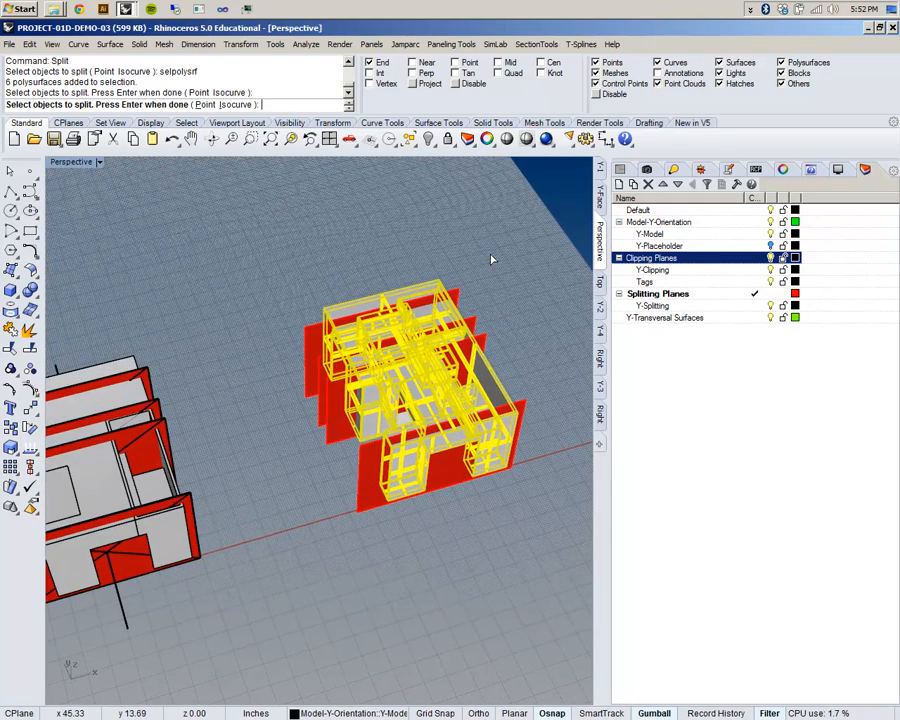
Step: With polysurfaces filtered out of selection, choose the newest copy's splitting planes as cutting objects and complete the split
{"action": "key", "text": "Return"}
{"action": "left_click", "coordinate": [783, 63]}
{"action": "left_click_drag", "start_coordinate": [253, 230], "coordinate": [560, 546]}
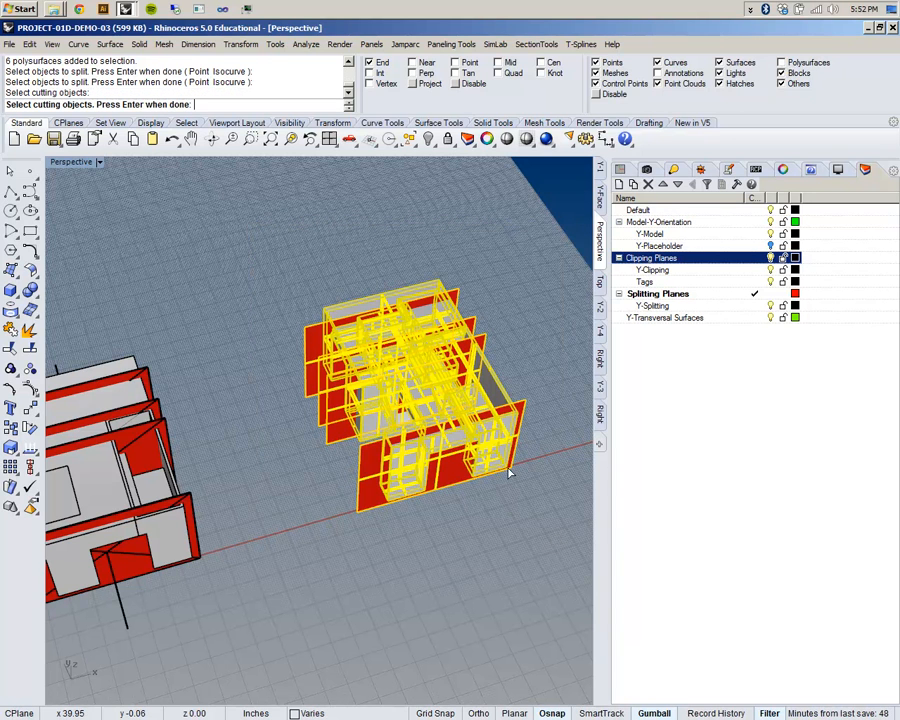
{"action": "key", "text": "Return"}
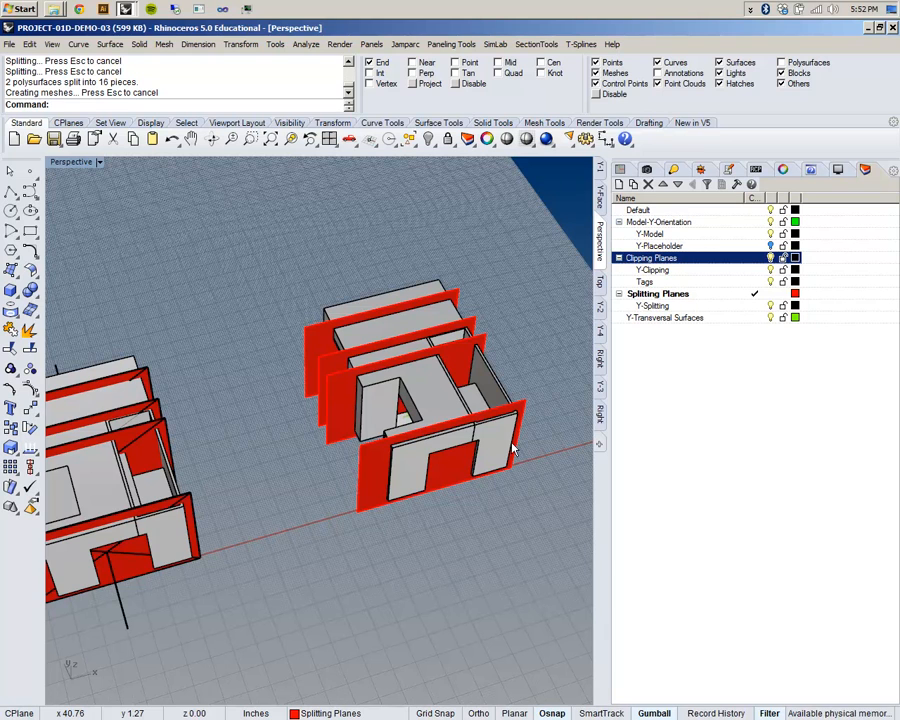
{"action": "right_click_drag", "start_coordinate": [510, 522], "coordinate": [515, 535]}
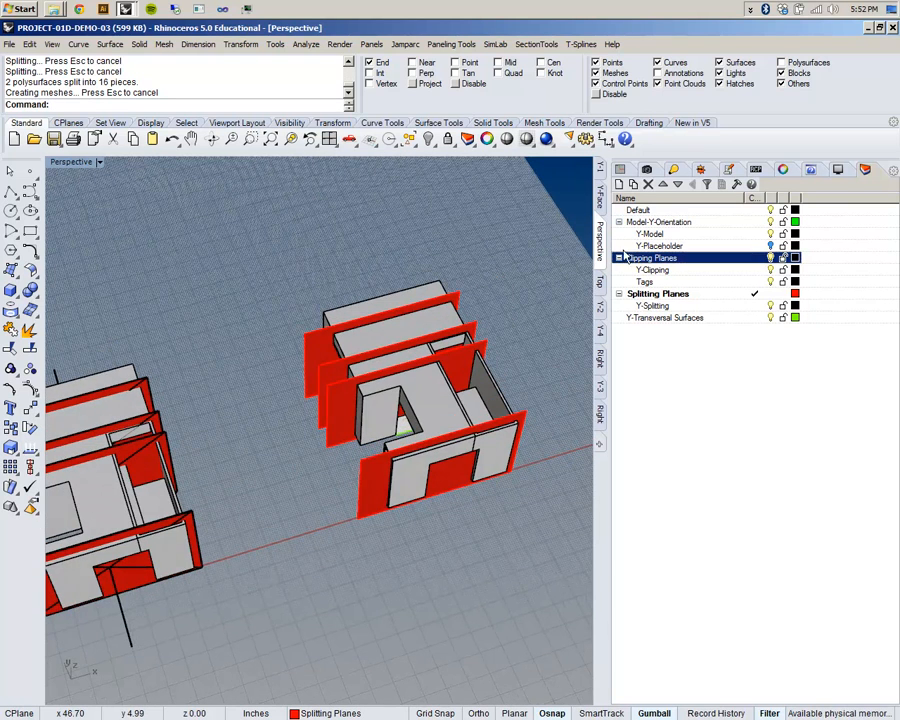
Step: Frame the split copy in the Top view, test-select its back area, and allow polysurfaces to be selected again
{"action": "left_click", "coordinate": [600, 285]}
{"action": "scroll", "coordinate": [484, 396], "scroll_direction": "down", "scroll_amount": 15}
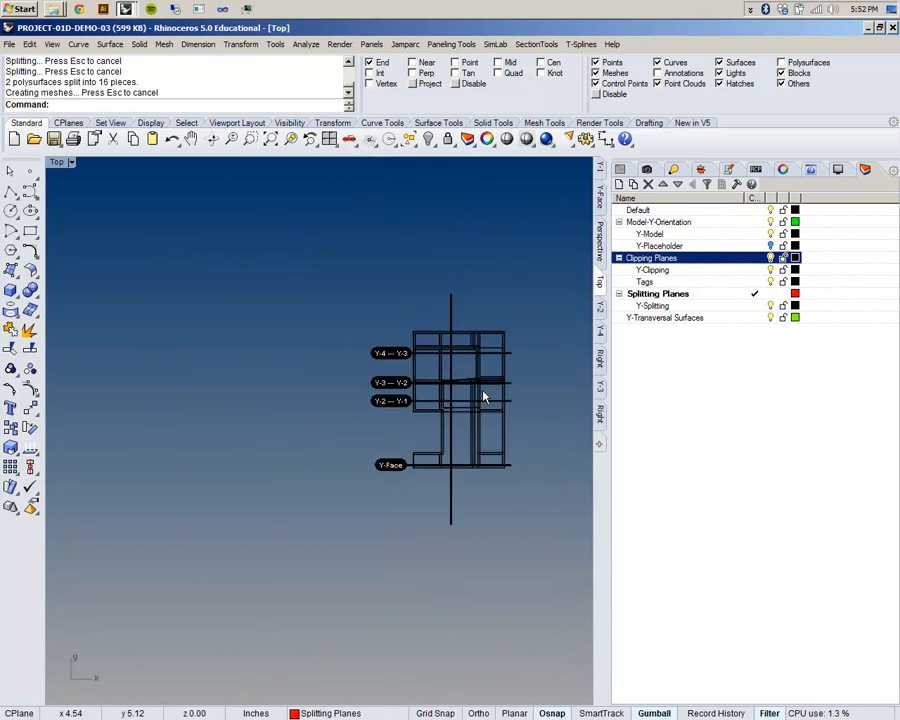
{"action": "right_click_drag", "start_coordinate": [484, 396], "coordinate": [272, 387]}
{"action": "scroll", "coordinate": [355, 390], "scroll_direction": "up", "scroll_amount": 6}
{"action": "scroll", "coordinate": [355, 390], "scroll_direction": "up", "scroll_amount": 6}
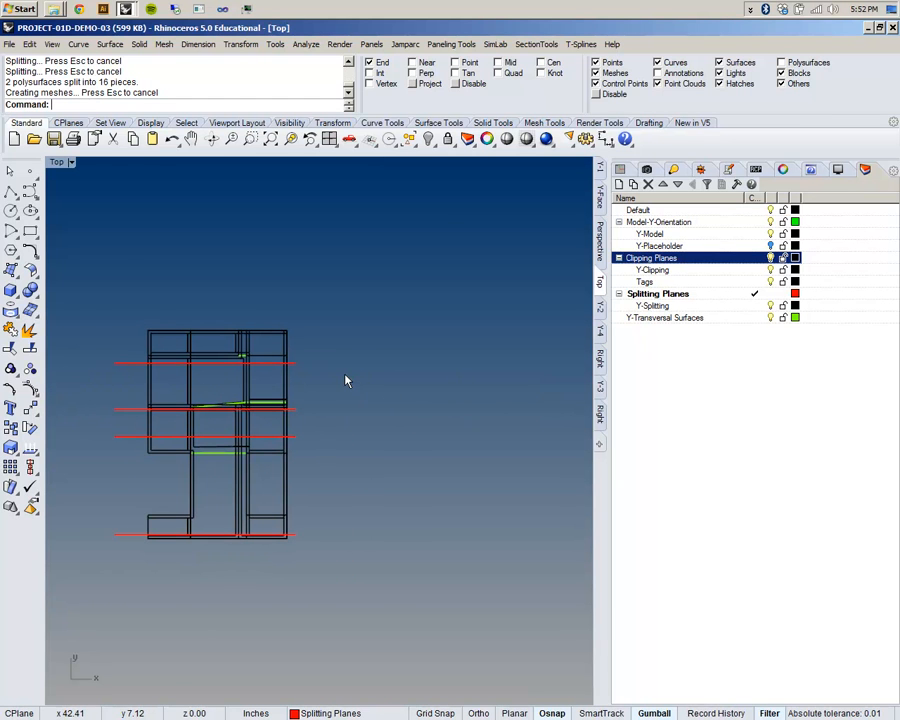
{"action": "right_click_drag", "start_coordinate": [345, 380], "coordinate": [418, 345]}
{"action": "left_click_drag", "start_coordinate": [222, 246], "coordinate": [390, 326]}
{"action": "right_click_drag", "start_coordinate": [401, 339], "coordinate": [362, 368]}
{"action": "left_click", "coordinate": [211, 271]}
{"action": "left_click", "coordinate": [796, 64]}
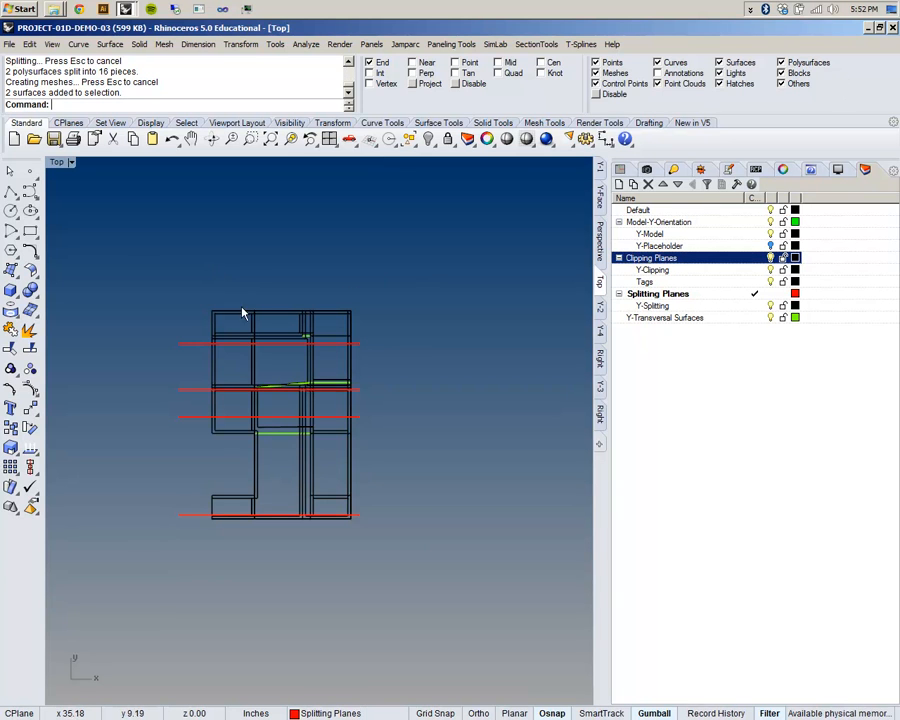
Step: Copy the split model's pieces along the X axis in Top, leaving out the four red splitting planes
{"action": "left_click_drag", "start_coordinate": [199, 292], "coordinate": [352, 546]}
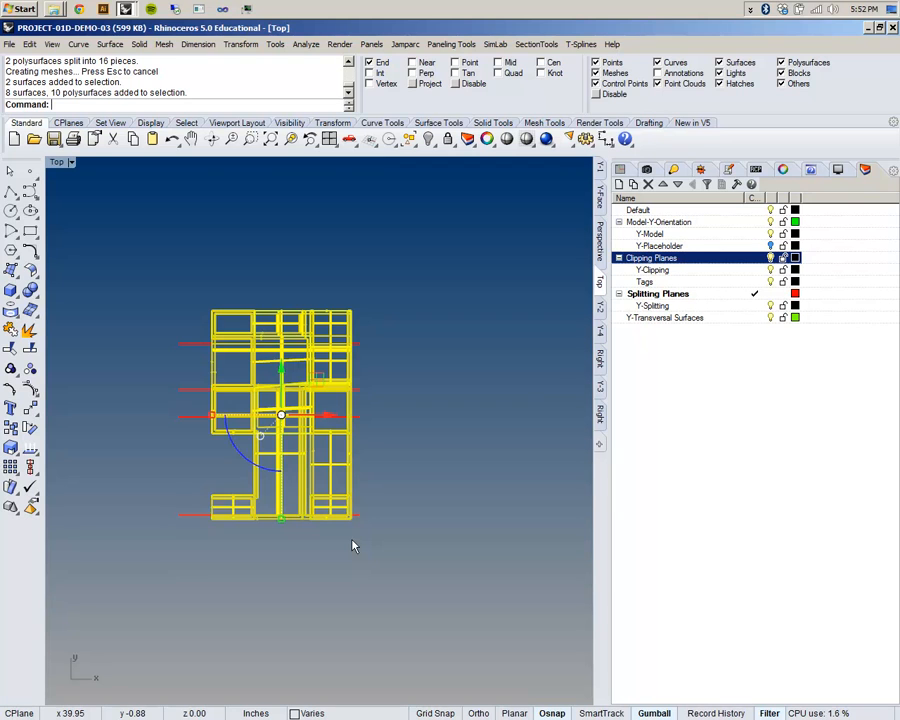
{"action": "left_click", "coordinate": [225, 285]}
{"action": "left_click_drag", "start_coordinate": [170, 260], "coordinate": [517, 613]}
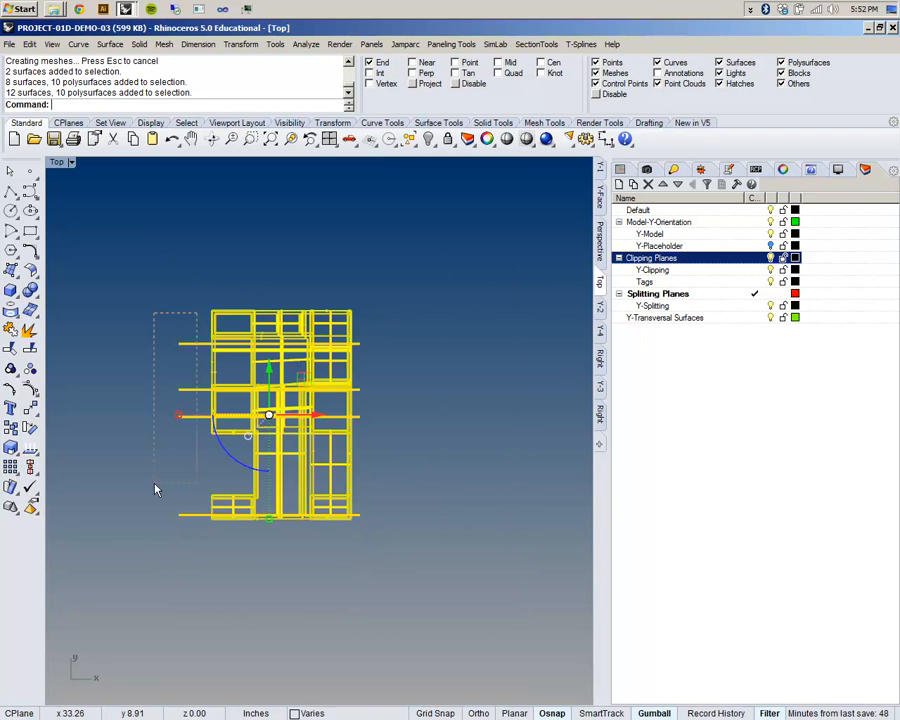
{"action": "left_click_drag", "start_coordinate": [187, 349], "coordinate": [141, 580], "text": "ctrl"}
{"action": "scroll", "coordinate": [169, 466], "scroll_direction": "down", "scroll_amount": 4}
{"action": "left_click_drag", "start_coordinate": [290, 433], "coordinate": [453, 443]}
{"action": "left_click", "coordinate": [524, 496]}
{"action": "right_click_drag", "start_coordinate": [468, 378], "coordinate": [398, 377]}
{"action": "scroll", "coordinate": [397, 376], "scroll_direction": "up", "scroll_amount": 4}
{"action": "scroll", "coordinate": [398, 380], "scroll_direction": "up", "scroll_amount": 2}
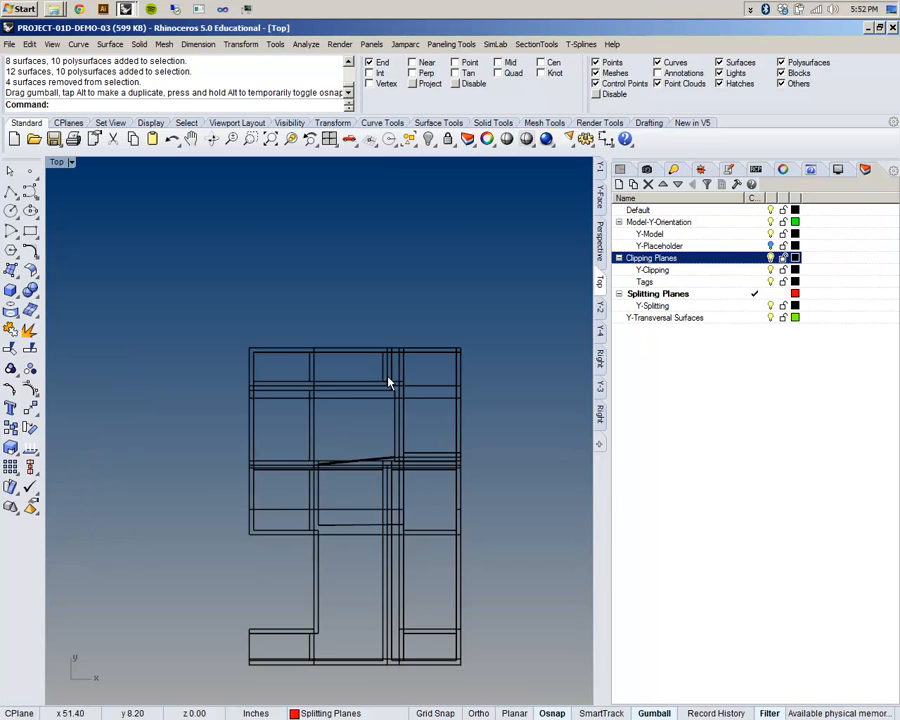
Step: Try selecting only the back section of the newly copied split pieces, beyond the rearmost cut
{"action": "scroll", "coordinate": [384, 378], "scroll_direction": "down", "scroll_amount": 2}
{"action": "left_click_drag", "start_coordinate": [242, 294], "coordinate": [476, 387]}
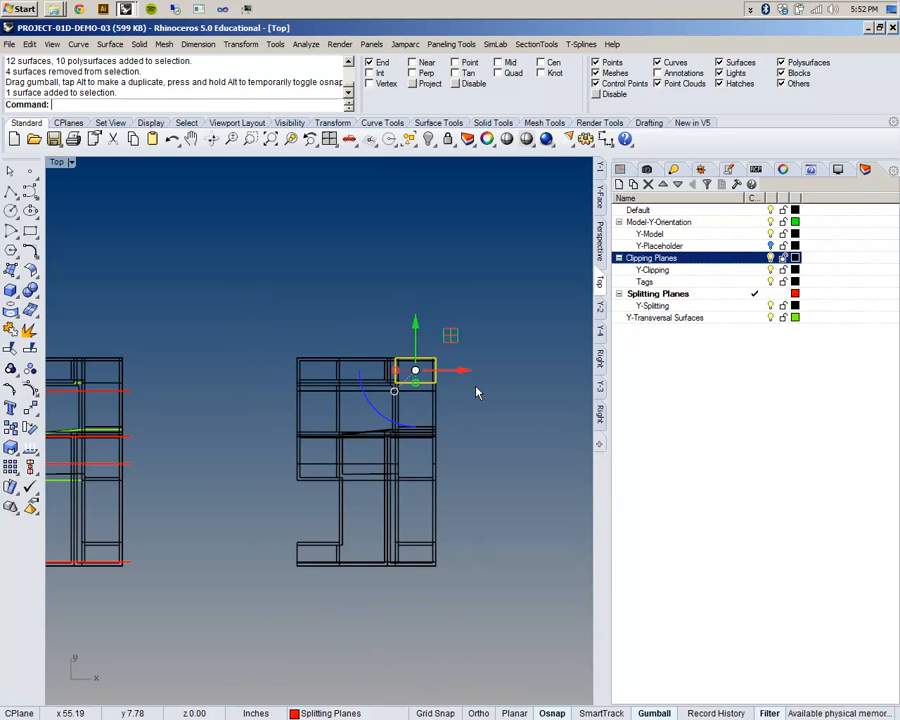
{"action": "left_click", "coordinate": [360, 337]}
{"action": "left_click_drag", "start_coordinate": [274, 328], "coordinate": [476, 400]}
{"action": "scroll", "coordinate": [438, 394], "scroll_direction": "down", "scroll_amount": 2}
{"action": "right_click_drag", "start_coordinate": [438, 394], "coordinate": [455, 424]}
{"action": "scroll", "coordinate": [432, 410], "scroll_direction": "up", "scroll_amount": 8}
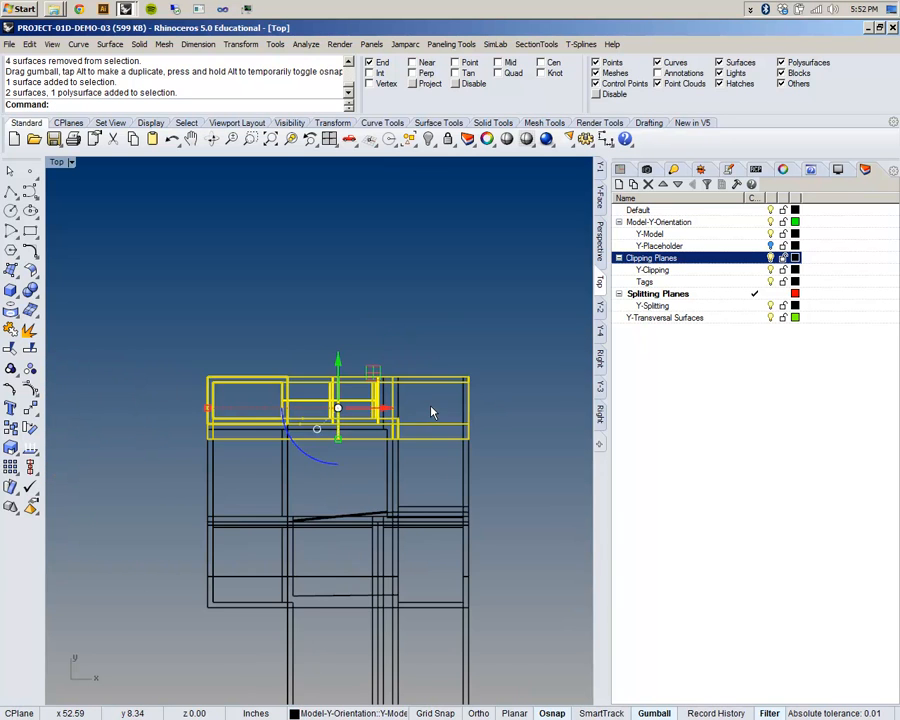
{"action": "left_click", "coordinate": [419, 346]}
{"action": "scroll", "coordinate": [417, 348], "scroll_direction": "down", "scroll_amount": 4}
{"action": "left_click_drag", "start_coordinate": [224, 340], "coordinate": [571, 407]}
{"action": "scroll", "coordinate": [464, 411], "scroll_direction": "down", "scroll_amount": 3}
{"action": "scroll", "coordinate": [311, 392], "scroll_direction": "up", "scroll_amount": 5}
{"action": "scroll", "coordinate": [228, 410], "scroll_direction": "down", "scroll_amount": 2}
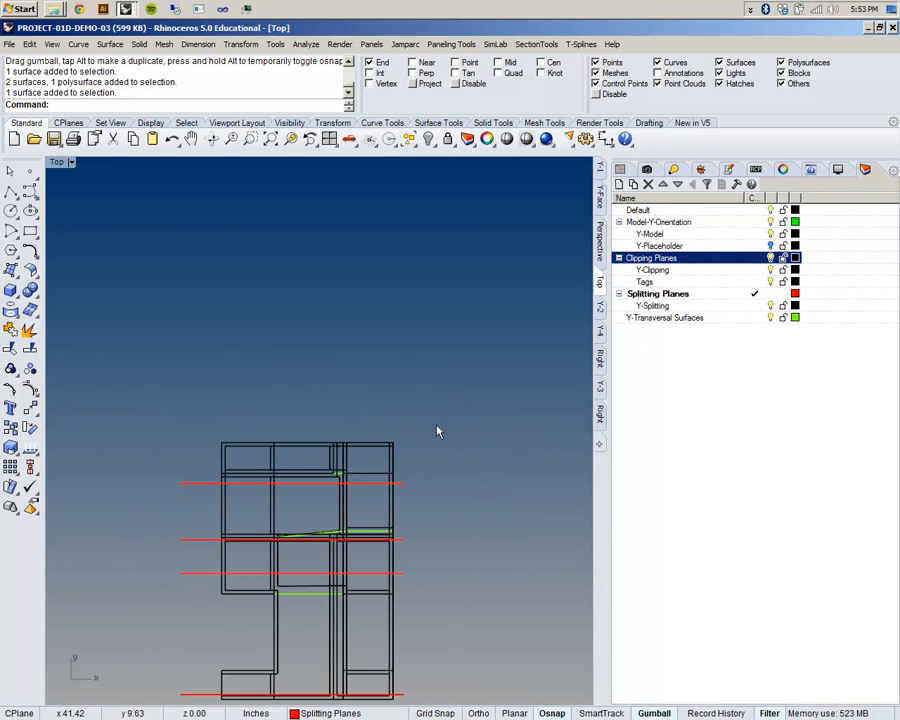
Step: Move the back section of the copied split pieces away from the rest along the Y axis
{"action": "right_click_drag", "start_coordinate": [435, 430], "coordinate": [265, 380]}
{"action": "scroll", "coordinate": [349, 379], "scroll_direction": "down", "scroll_amount": 1}
{"action": "left_click_drag", "start_coordinate": [348, 370], "coordinate": [562, 434]}
{"action": "right_click_drag", "start_coordinate": [562, 434], "coordinate": [450, 472]}
{"action": "scroll", "coordinate": [415, 440], "scroll_direction": "down", "scroll_amount": 1}
{"action": "left_click_drag", "start_coordinate": [394, 404], "coordinate": [396, 258]}
{"action": "left_click_drag", "start_coordinate": [311, 412], "coordinate": [487, 473]}
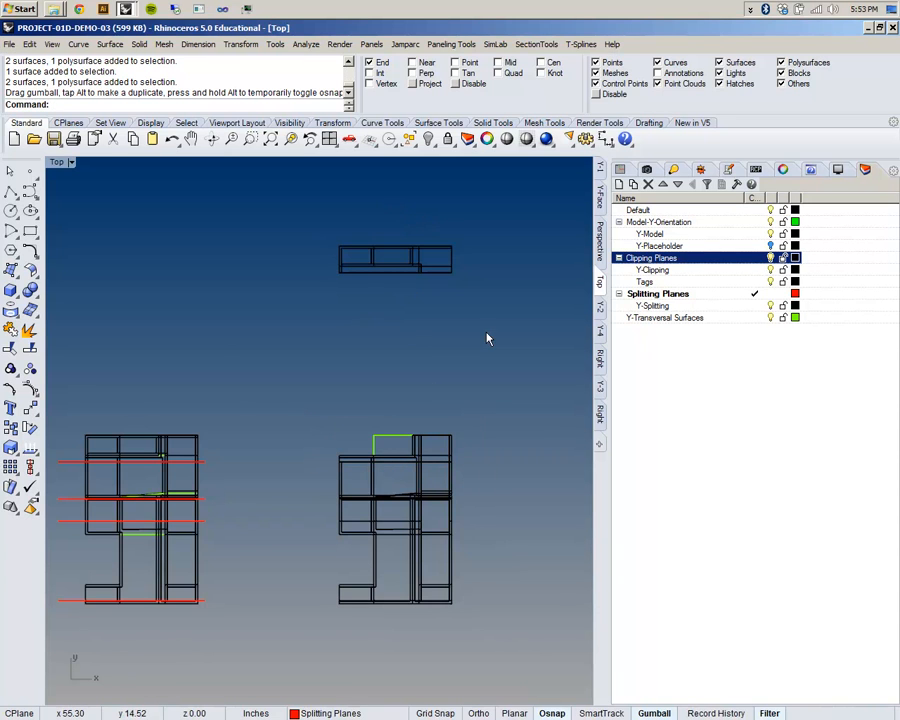
Step: Undo the back section's move and the copy of the split pieces
{"action": "key", "text": "ctrl+z"}
{"action": "key", "text": "ctrl+z"}
{"action": "right_click_drag", "start_coordinate": [290, 465], "coordinate": [499, 401]}
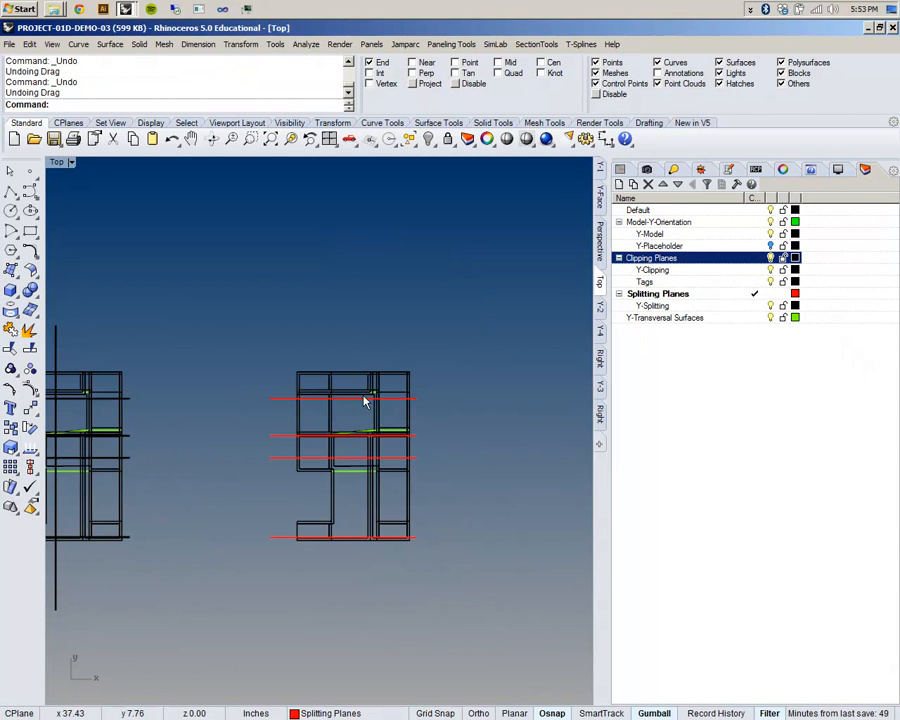
Step: In Perspective, check the split by selecting the polysurface behind the rearmost splitting plane, and deselect it
{"action": "left_click", "coordinate": [600, 243]}
{"action": "scroll", "coordinate": [436, 386], "scroll_direction": "down", "scroll_amount": 5}
{"action": "scroll", "coordinate": [310, 425], "scroll_direction": "up", "scroll_amount": 5}
{"action": "right_click_drag", "start_coordinate": [531, 393], "coordinate": [269, 432], "text": "shift"}
{"action": "left_click", "coordinate": [371, 286]}
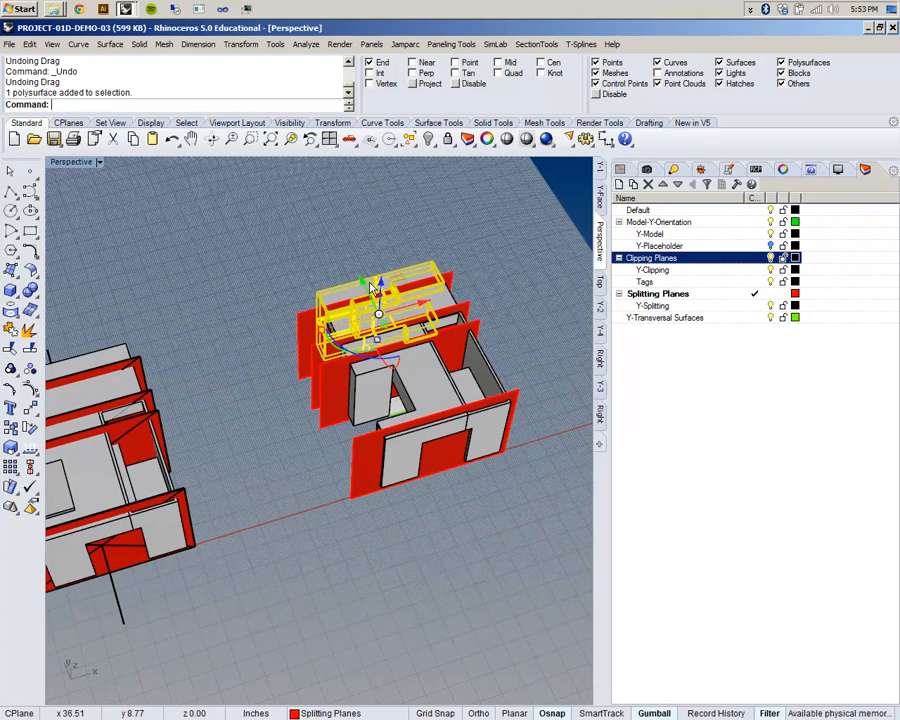
{"action": "left_click", "coordinate": [474, 231]}
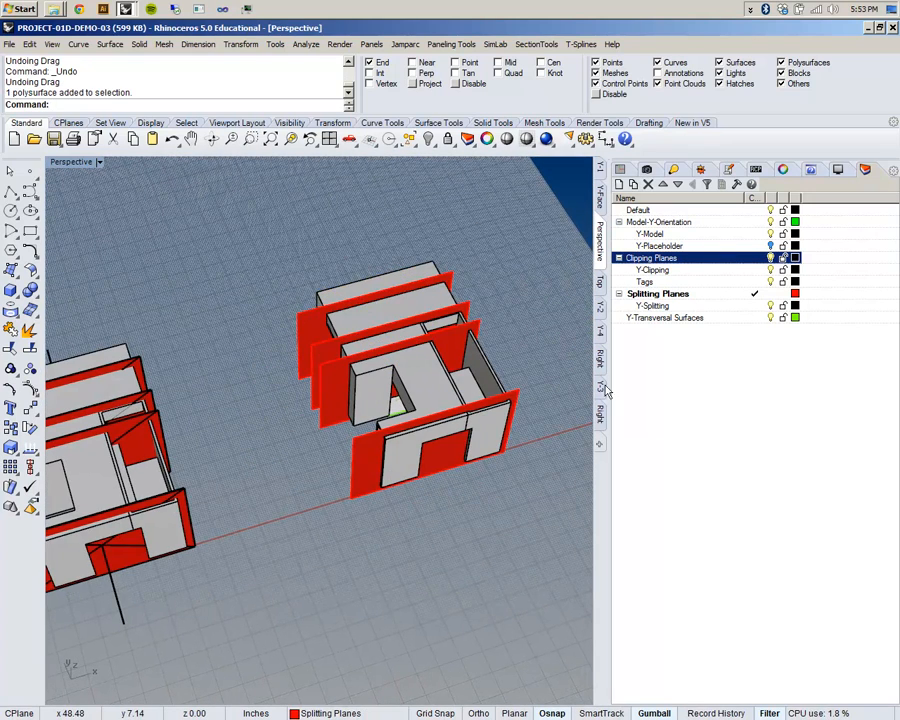
Step: In the Top view, check the split by selecting the pieces behind the rearmost splitting plane, and deselect them
{"action": "left_click", "coordinate": [601, 283]}
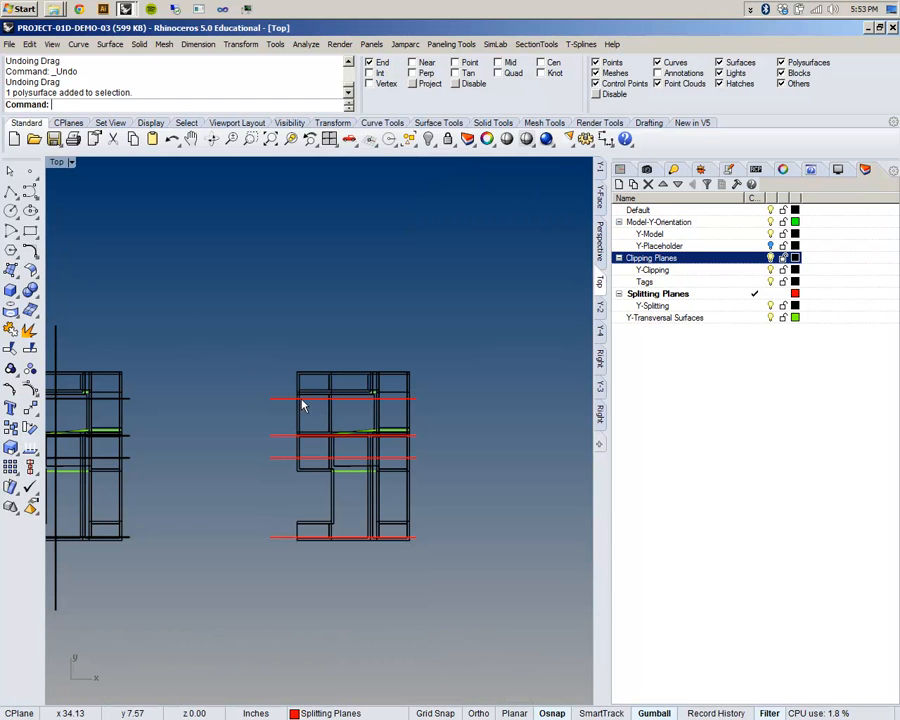
{"action": "left_click_drag", "start_coordinate": [283, 347], "coordinate": [412, 412]}
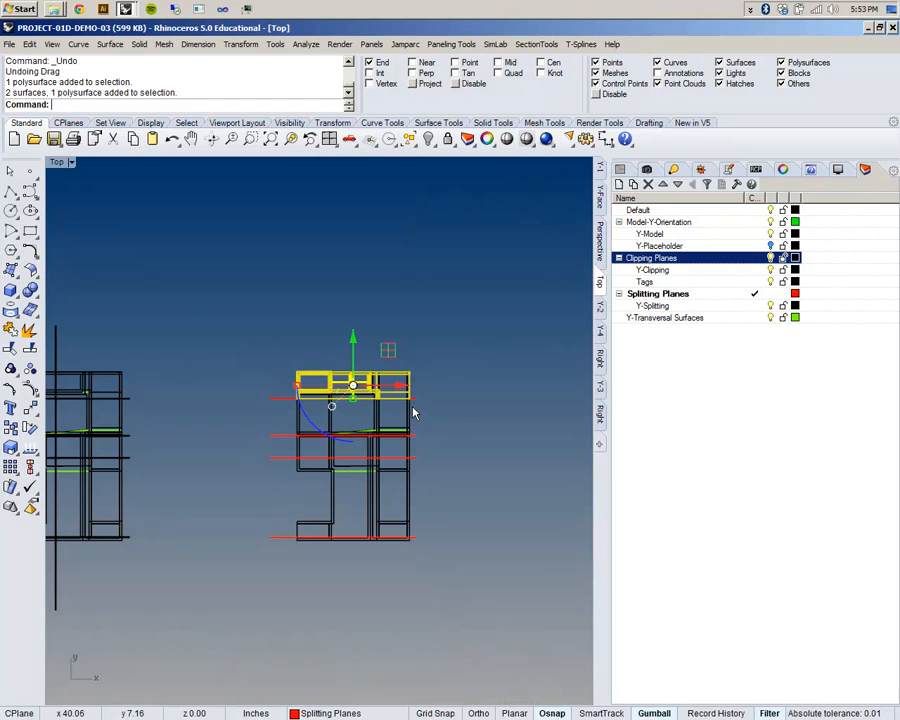
{"action": "scroll", "coordinate": [372, 388], "scroll_direction": "up", "scroll_amount": 5}
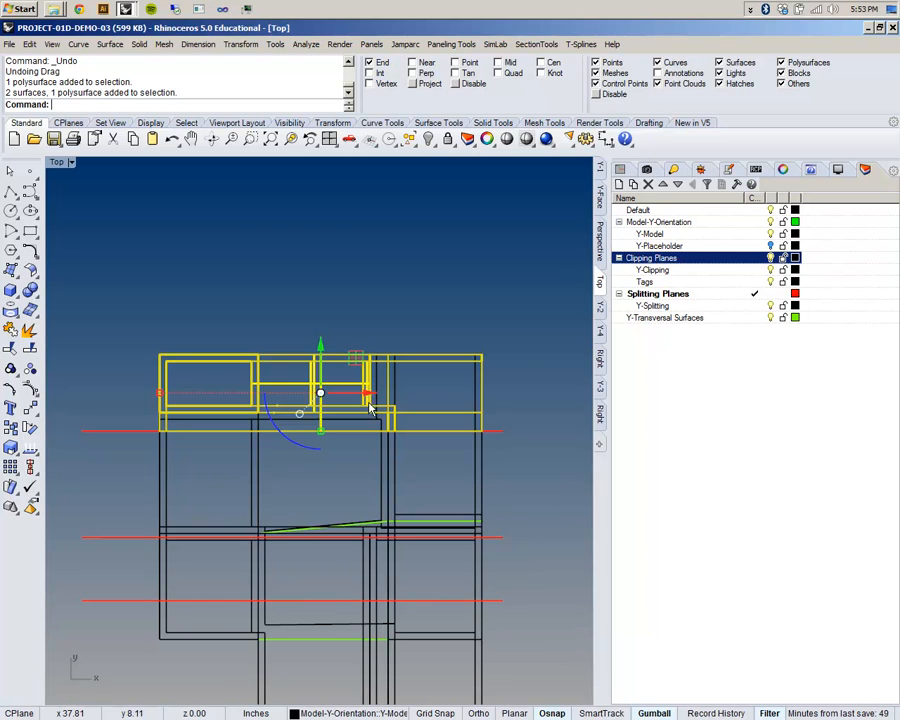
{"action": "left_click", "coordinate": [375, 428]}
{"action": "left_click", "coordinate": [387, 312]}
{"action": "scroll", "coordinate": [388, 311], "scroll_direction": "down", "scroll_amount": 8}
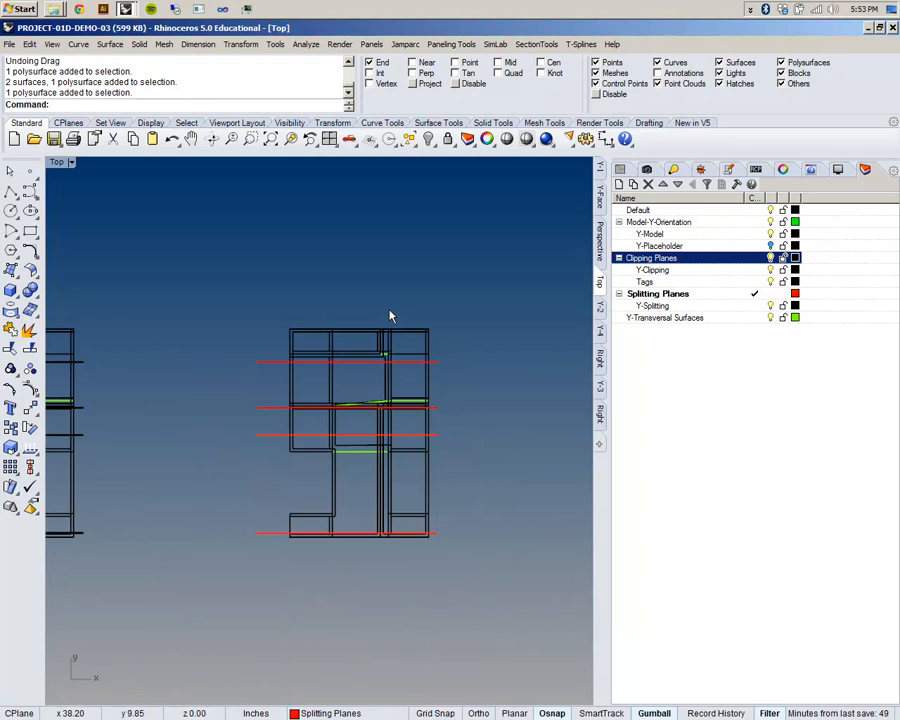
Step: Split the whole model copy, including its green transversal surfaces, with the four splitting planes
{"action": "type", "text": "Split"}
{"action": "key", "text": "Return"}
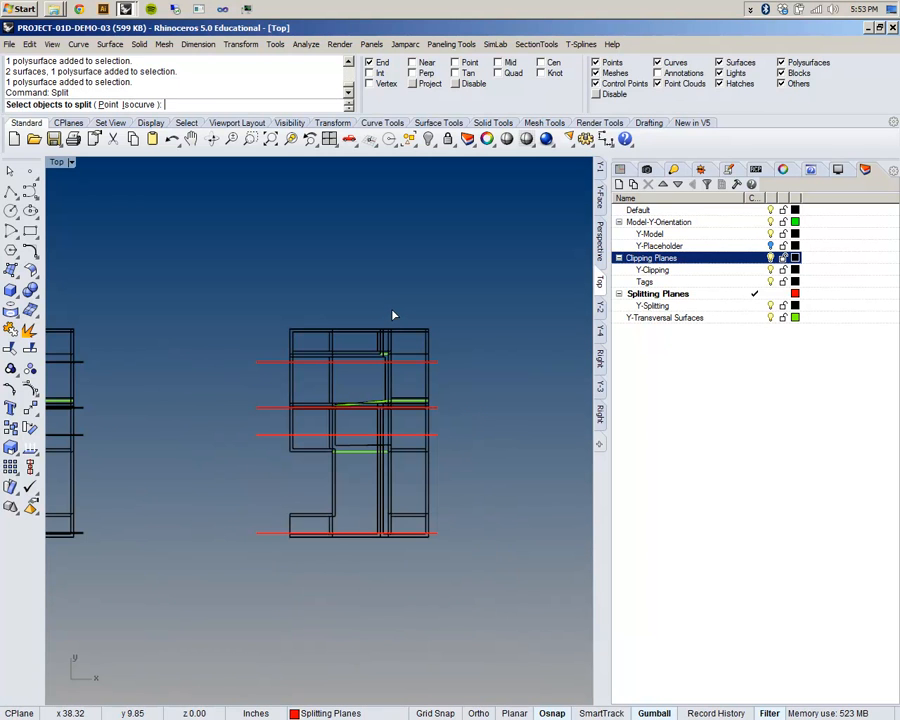
{"action": "left_click", "coordinate": [389, 378]}
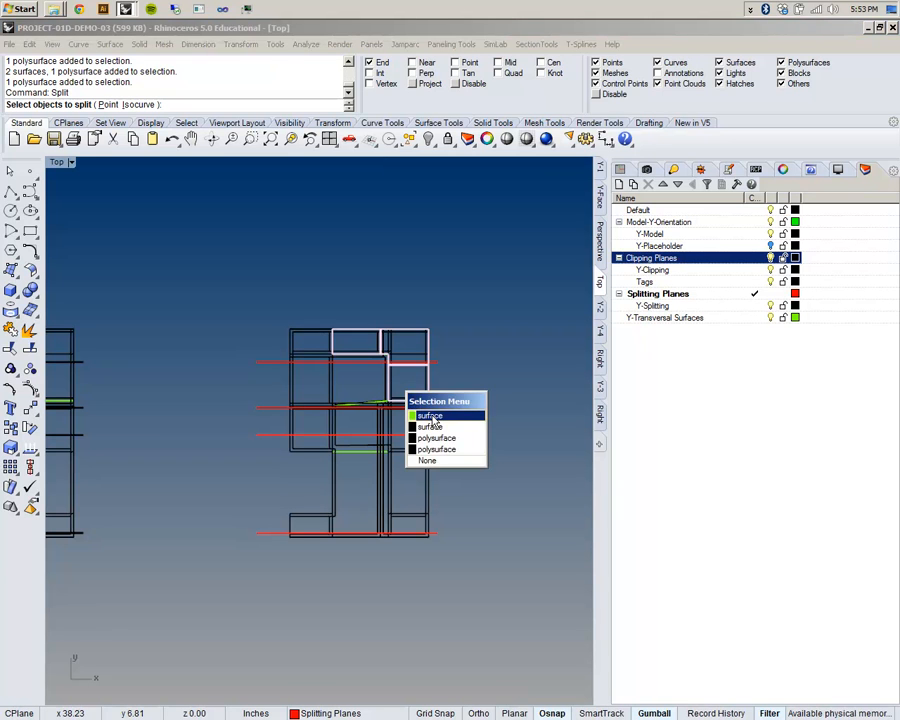
{"action": "left_click", "coordinate": [443, 311]}
{"action": "left_click_drag", "start_coordinate": [302, 340], "coordinate": [430, 569]}
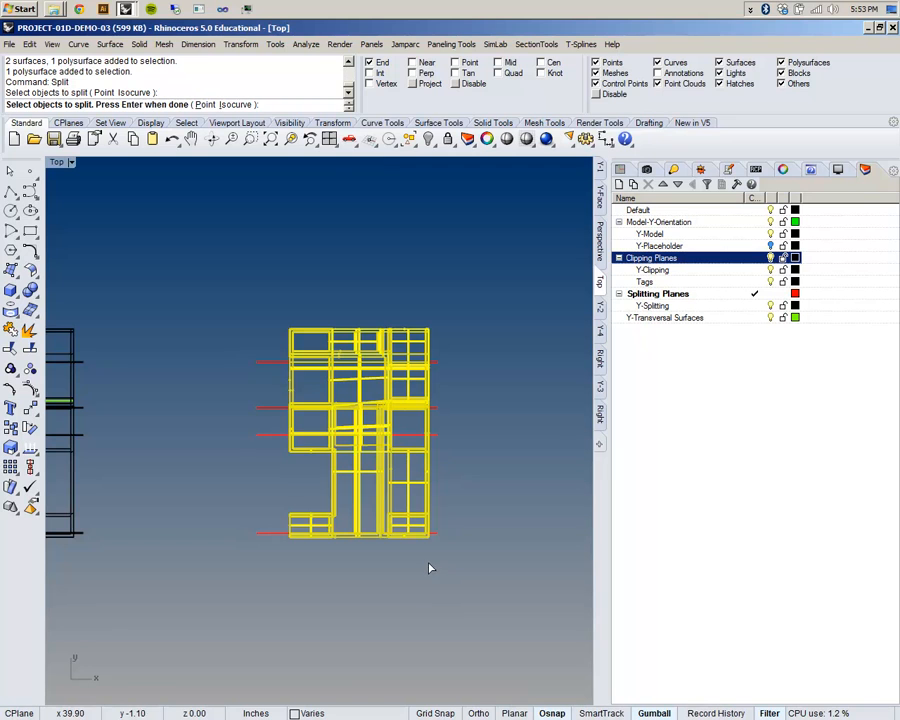
{"action": "key", "text": "Return"}
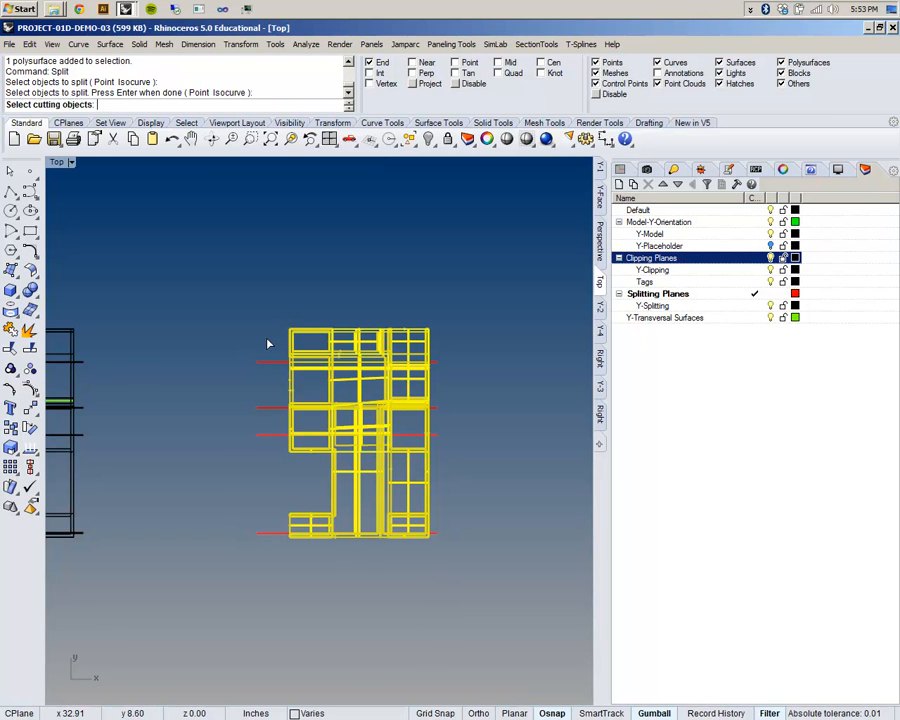
{"action": "left_click_drag", "start_coordinate": [225, 582], "coordinate": [224, 578]}
{"action": "key", "text": "Return"}
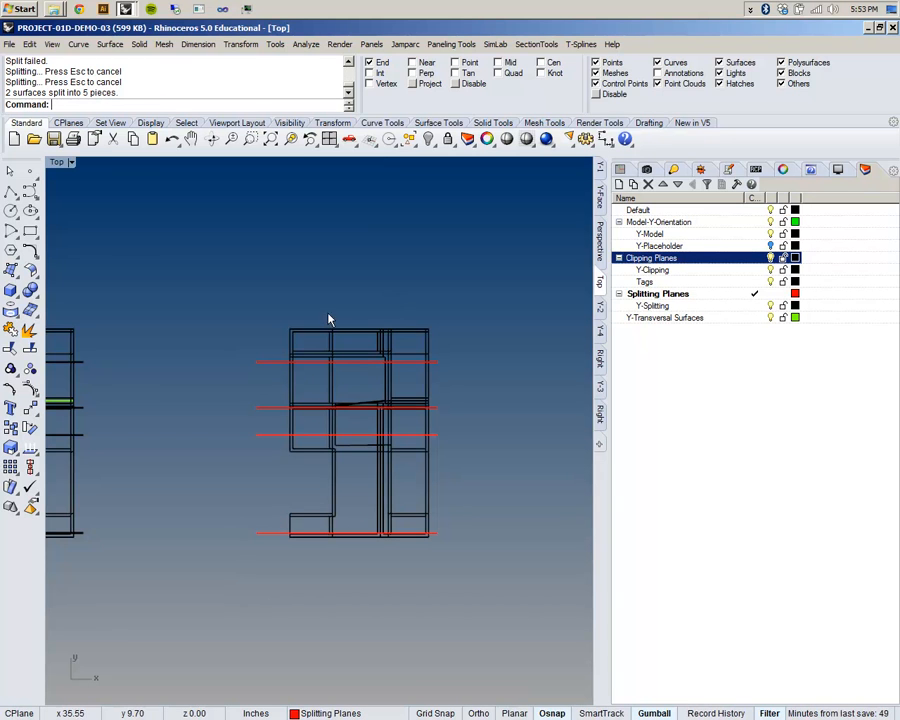
Step: Select the pieces entirely behind the rearmost splitting plane to check the new split, and clear the selection
{"action": "left_click_drag", "start_coordinate": [275, 302], "coordinate": [434, 380]}
{"action": "scroll", "coordinate": [372, 347], "scroll_direction": "up", "scroll_amount": 8}
{"action": "key", "text": "Return"}
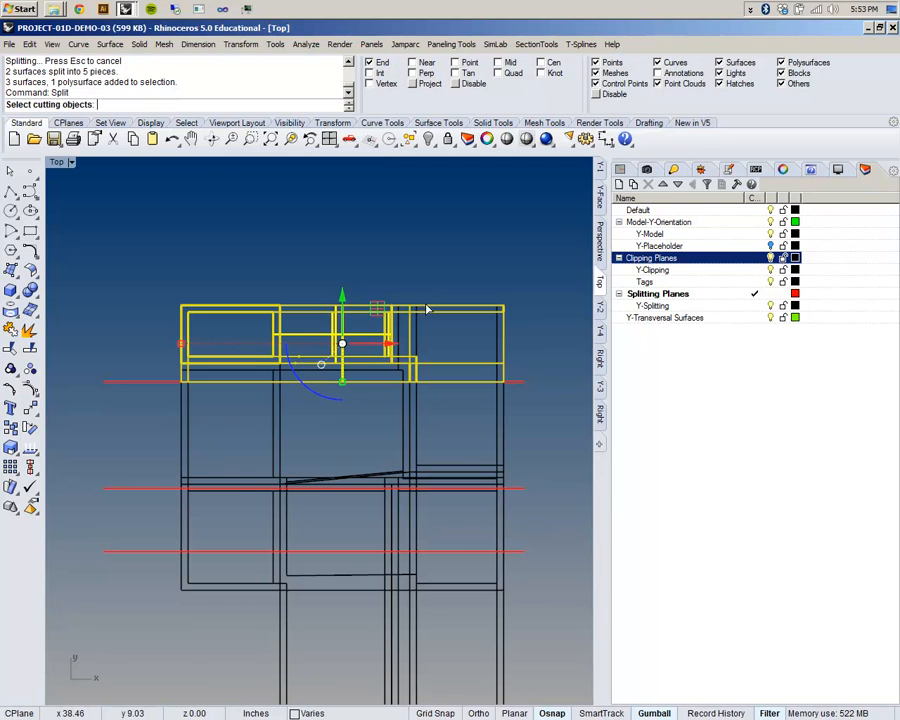
{"action": "key", "text": "Escape"}
{"action": "key", "text": "Escape"}
Step: Try to split the model polysurface crossing the rearmost splitting plane using only that plane
{"action": "key", "text": "Return"}
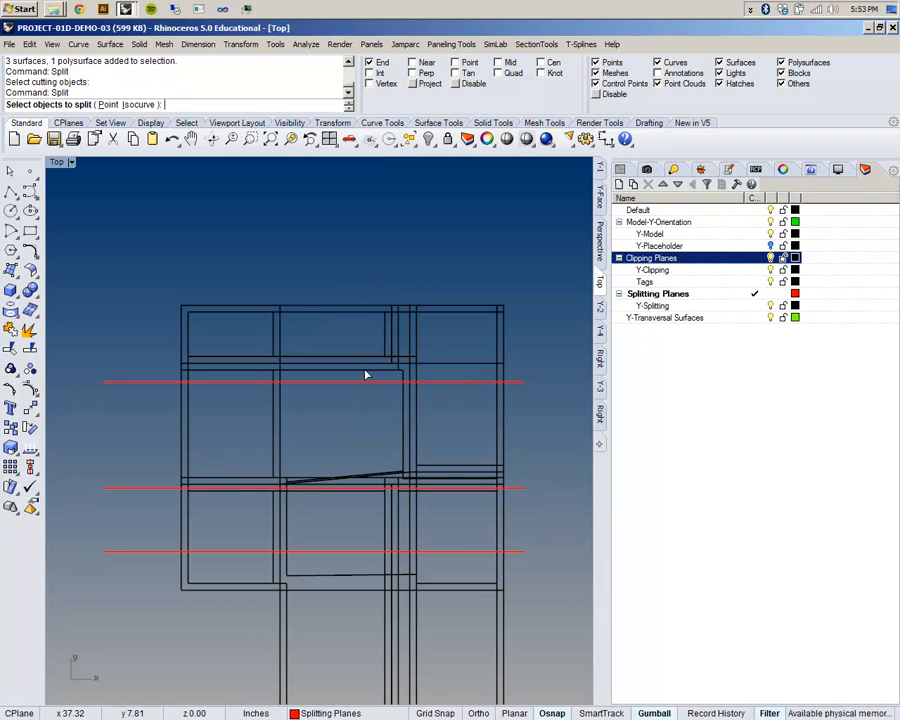
{"action": "left_click", "coordinate": [369, 374]}
{"action": "key", "text": "Return"}
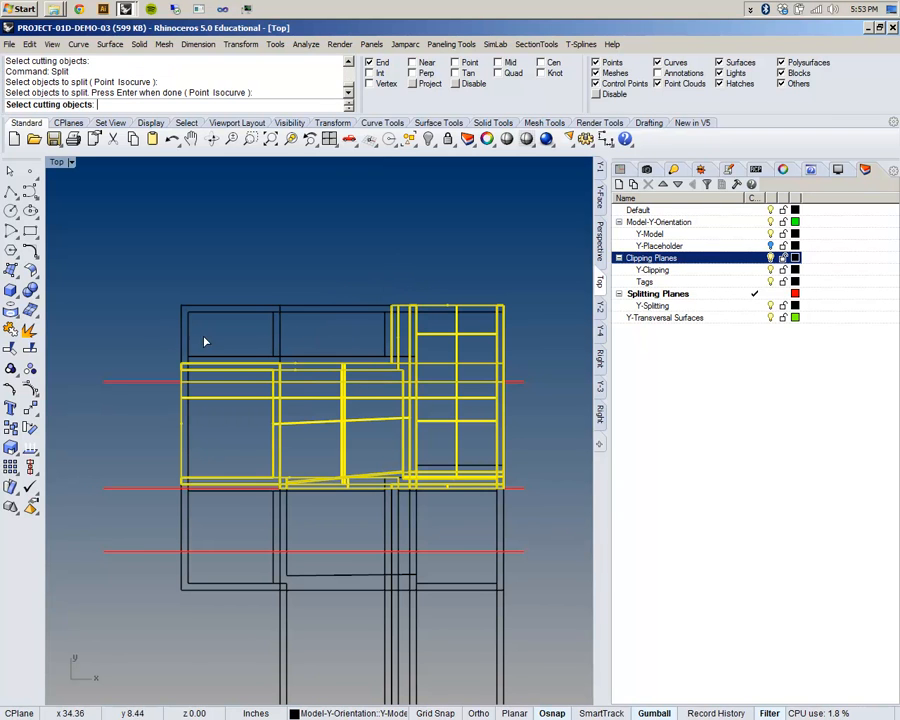
{"action": "left_click", "coordinate": [110, 382]}
{"action": "key", "text": "Return"}
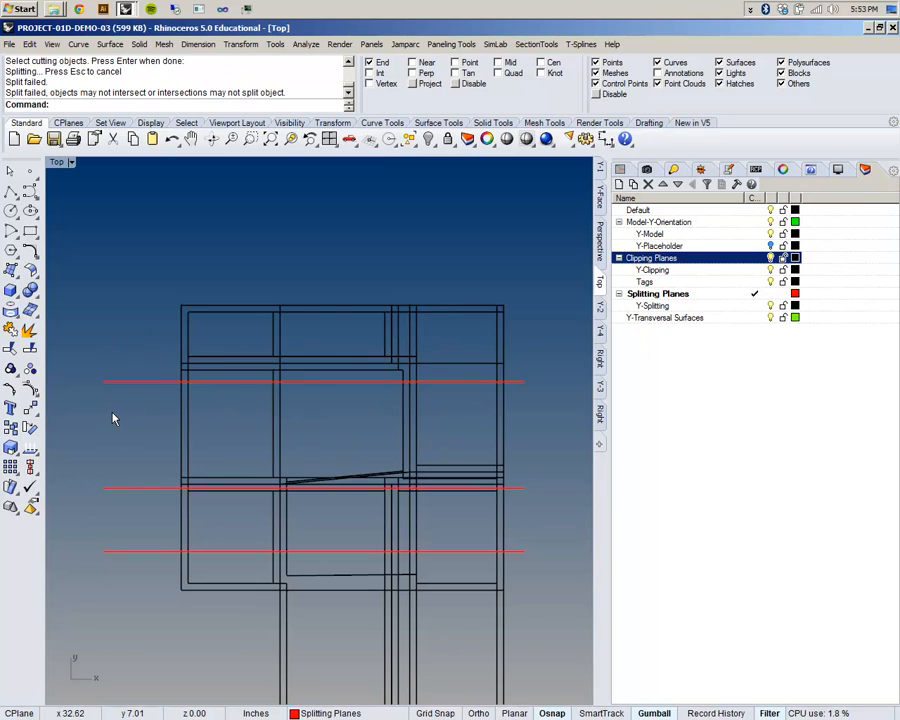
{"action": "scroll", "coordinate": [158, 352], "scroll_direction": "down", "scroll_amount": 5}
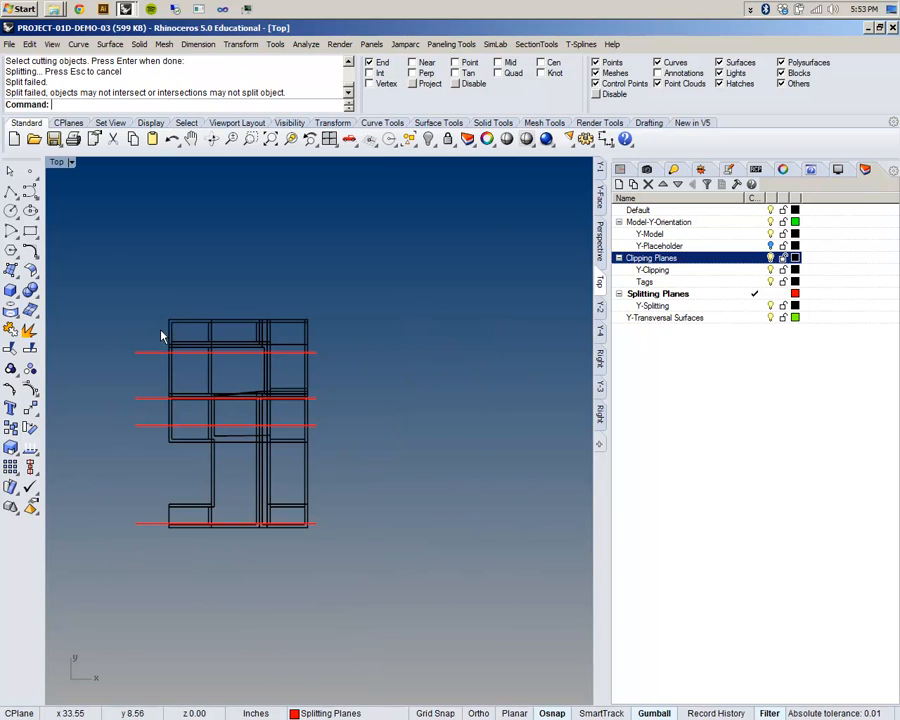
Step: In Perspective, examine the back part of the model by selecting polysurfaces around the rearmost splitting plane
{"action": "left_click", "coordinate": [603, 237]}
{"action": "right_click_drag", "start_coordinate": [362, 390], "coordinate": [562, 314]}
{"action": "right_click_drag", "start_coordinate": [218, 325], "coordinate": [395, 375]}
{"action": "scroll", "coordinate": [215, 331], "scroll_direction": "up", "scroll_amount": 5}
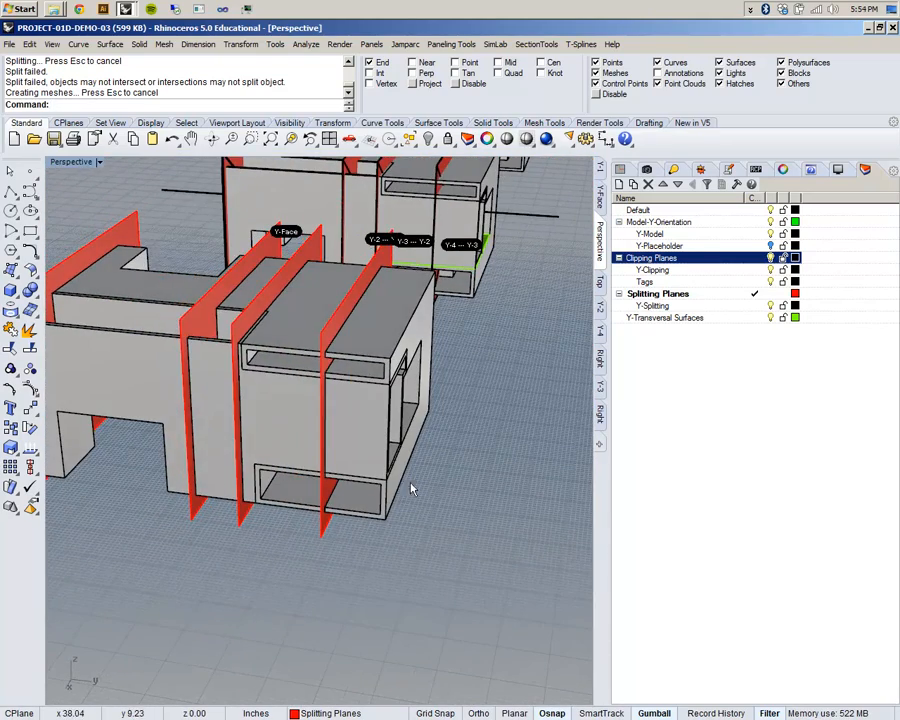
{"action": "left_click", "coordinate": [382, 482]}
{"action": "left_click", "coordinate": [310, 470], "text": "shift"}
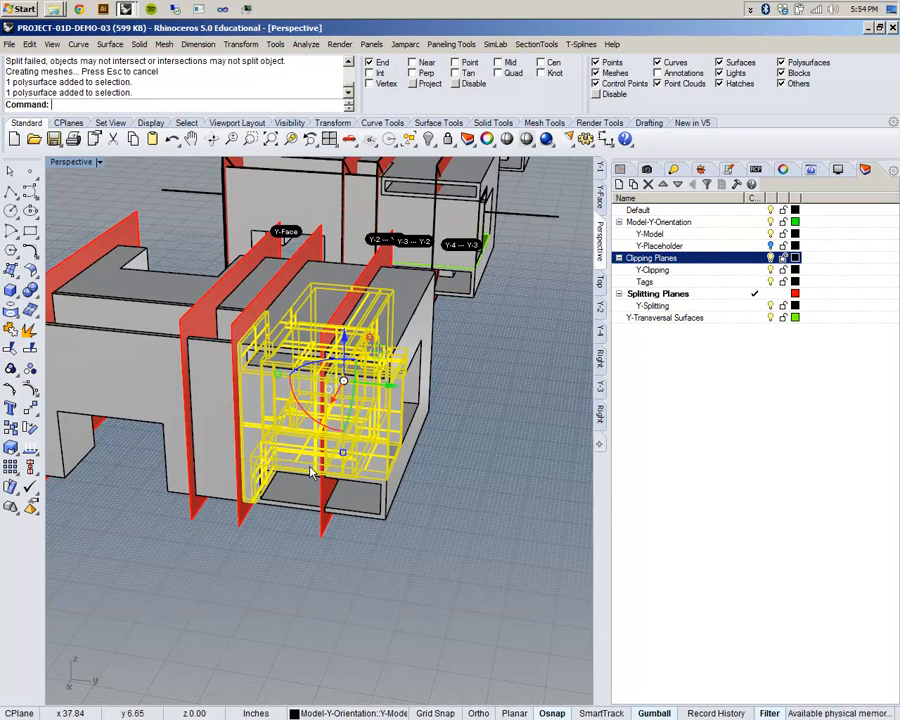
{"action": "right_click_drag", "start_coordinate": [308, 470], "coordinate": [504, 508]}
{"action": "left_click", "coordinate": [505, 511]}
{"action": "right_click_drag", "start_coordinate": [418, 418], "coordinate": [330, 428]}
{"action": "left_click", "coordinate": [327, 428]}
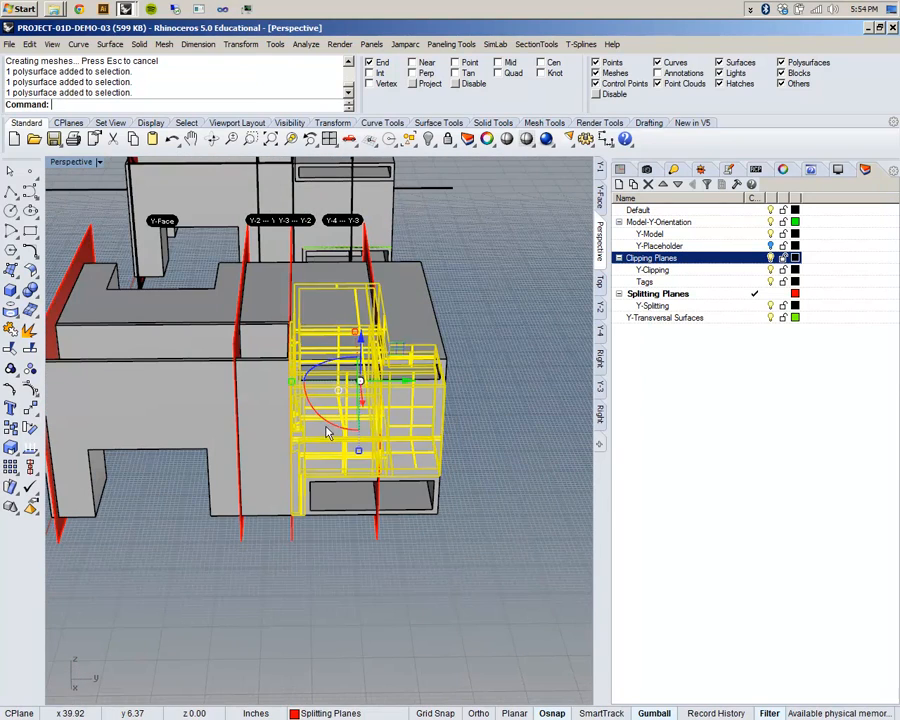
{"action": "left_click", "coordinate": [530, 472]}
Step: Delete the polysurface crossing the rearmost splitting plane to see its extent, and undo the deletion
{"action": "left_click", "coordinate": [368, 426]}
{"action": "left_click", "coordinate": [456, 420]}
{"action": "left_click", "coordinate": [363, 413]}
{"action": "key", "text": "Delete"}
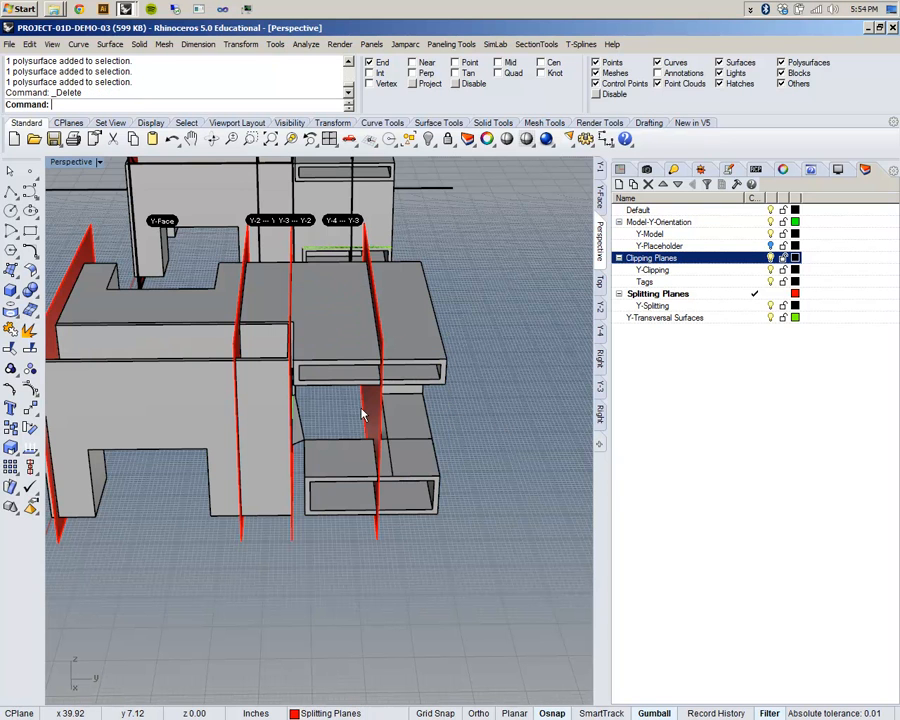
{"action": "key", "text": "ctrl+z"}
{"action": "left_click", "coordinate": [498, 341]}
Step: Examine up close how the back polysurface and its neighbour meet at the next splitting plane forward
{"action": "right_click_drag", "start_coordinate": [472, 420], "coordinate": [336, 427]}
{"action": "left_click", "coordinate": [421, 445]}
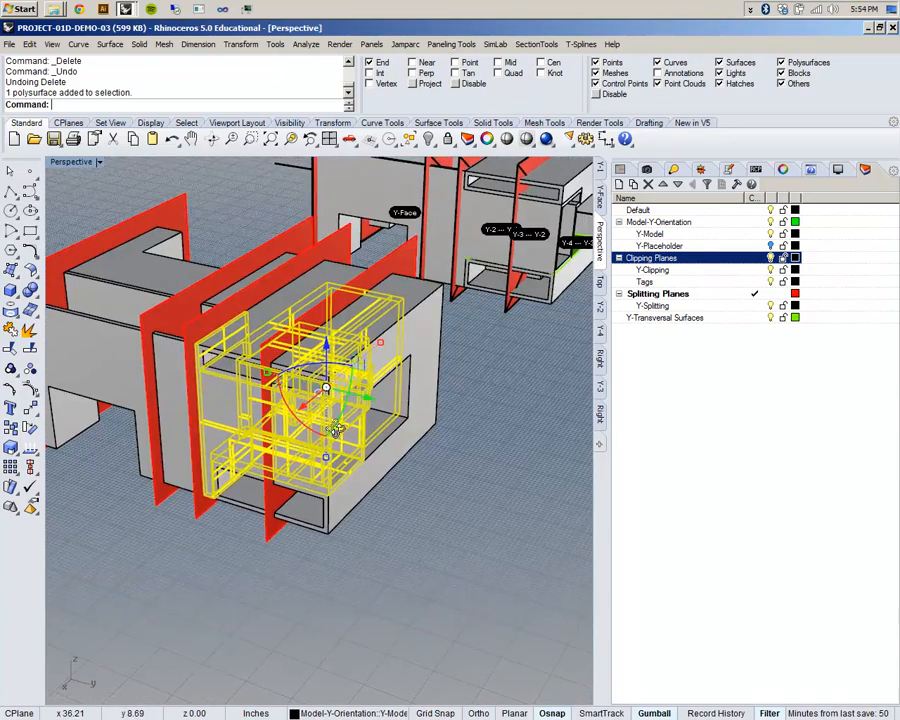
{"action": "scroll", "coordinate": [270, 425], "scroll_direction": "up", "scroll_amount": 5}
{"action": "right_click_drag", "start_coordinate": [281, 460], "coordinate": [328, 476]}
{"action": "scroll", "coordinate": [201, 330], "scroll_direction": "up", "scroll_amount": 2}
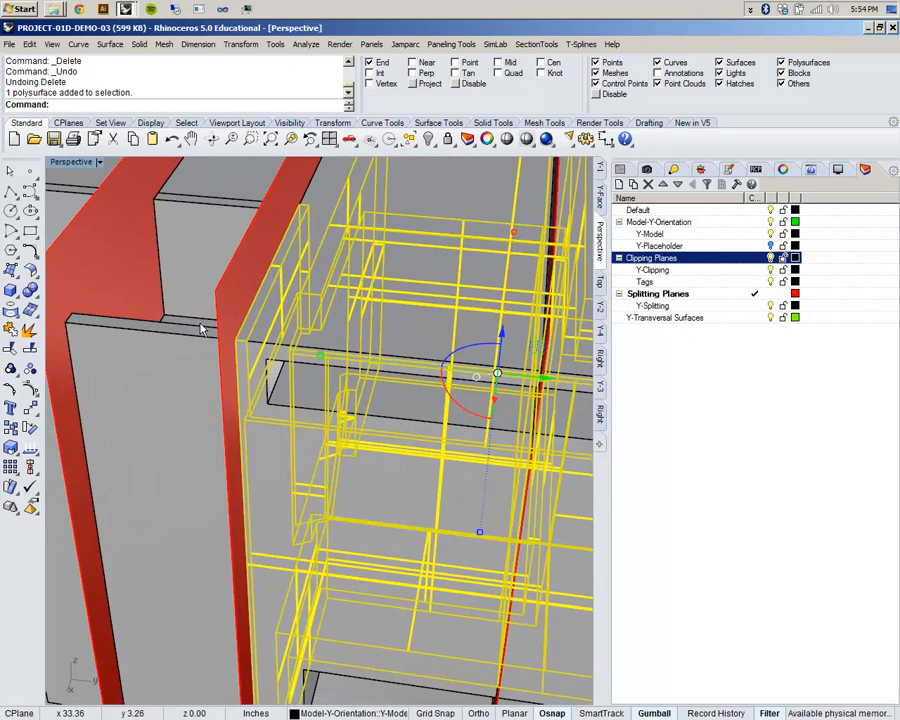
{"action": "scroll", "coordinate": [247, 411], "scroll_direction": "down", "scroll_amount": 4}
{"action": "left_click", "coordinate": [247, 410]}
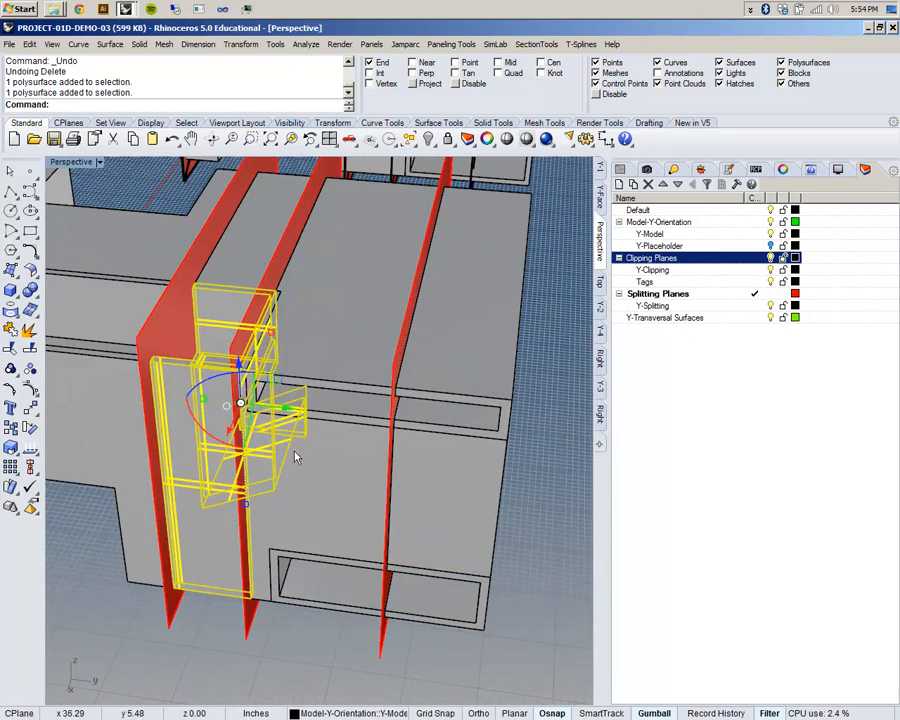
{"action": "scroll", "coordinate": [305, 370], "scroll_direction": "up", "scroll_amount": 3}
{"action": "scroll", "coordinate": [314, 352], "scroll_direction": "up", "scroll_amount": 5}
{"action": "right_click_drag", "start_coordinate": [316, 350], "coordinate": [286, 354]}
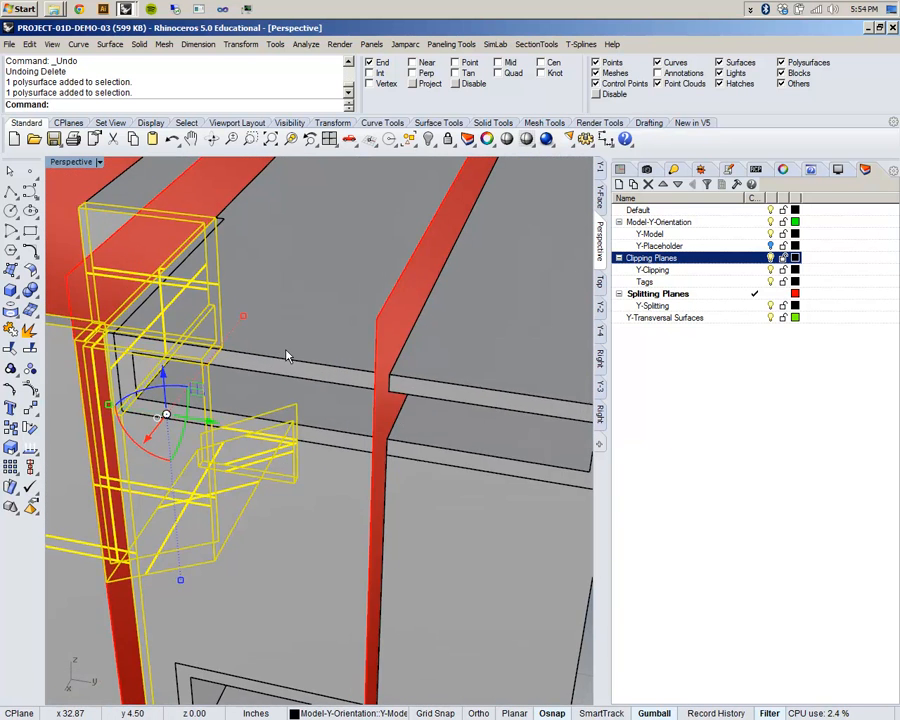
{"action": "scroll", "coordinate": [289, 352], "scroll_direction": "down", "scroll_amount": 5}
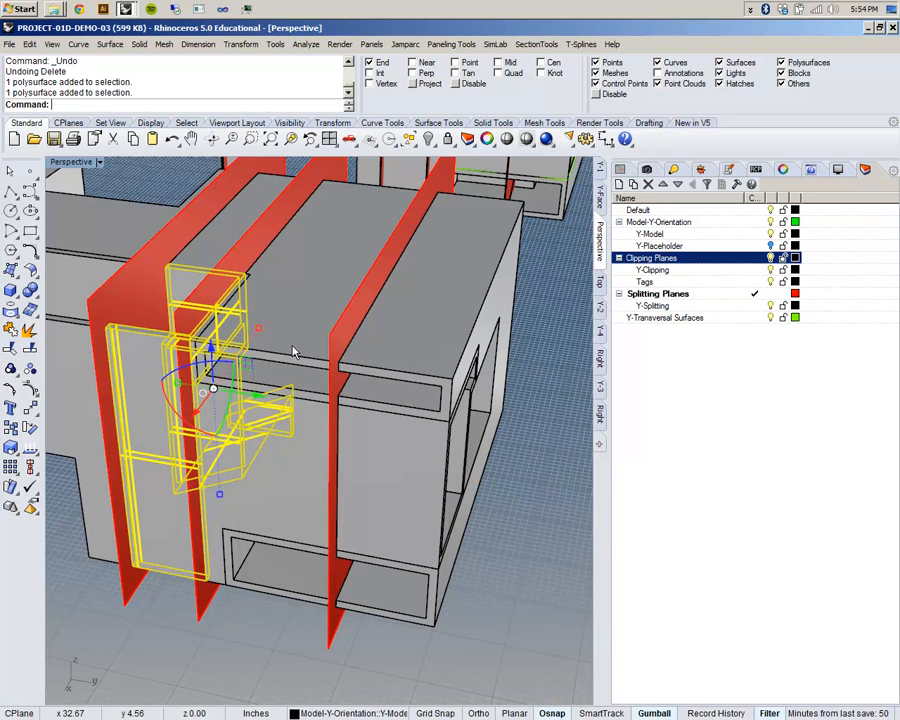
Step: Try again in Perspective to split the back polysurface with the rearmost splitting plane
{"action": "key", "text": "Delete"}
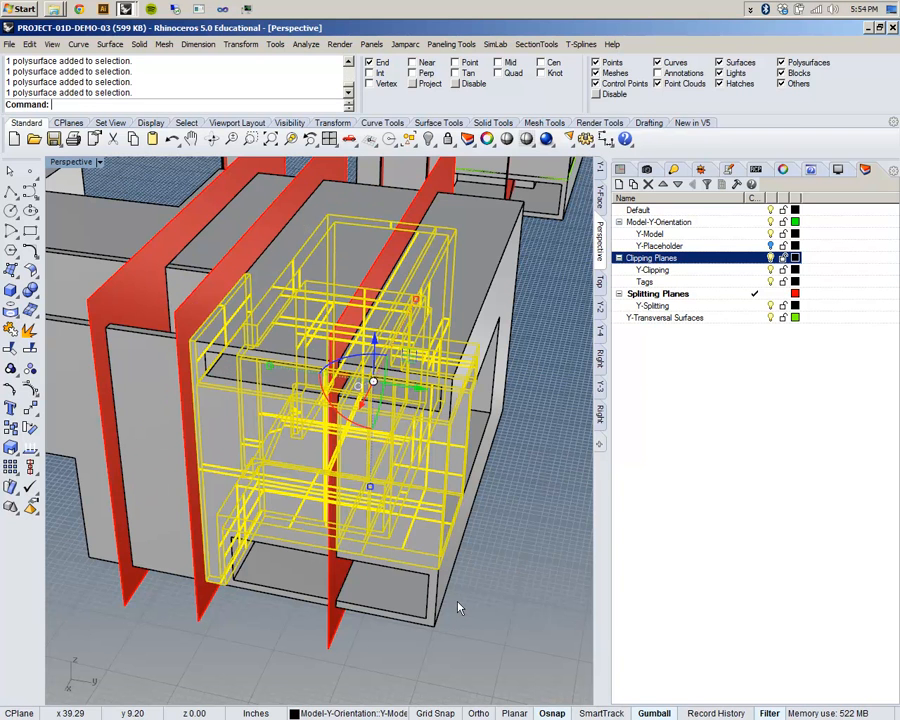
{"action": "key", "text": "Return"}
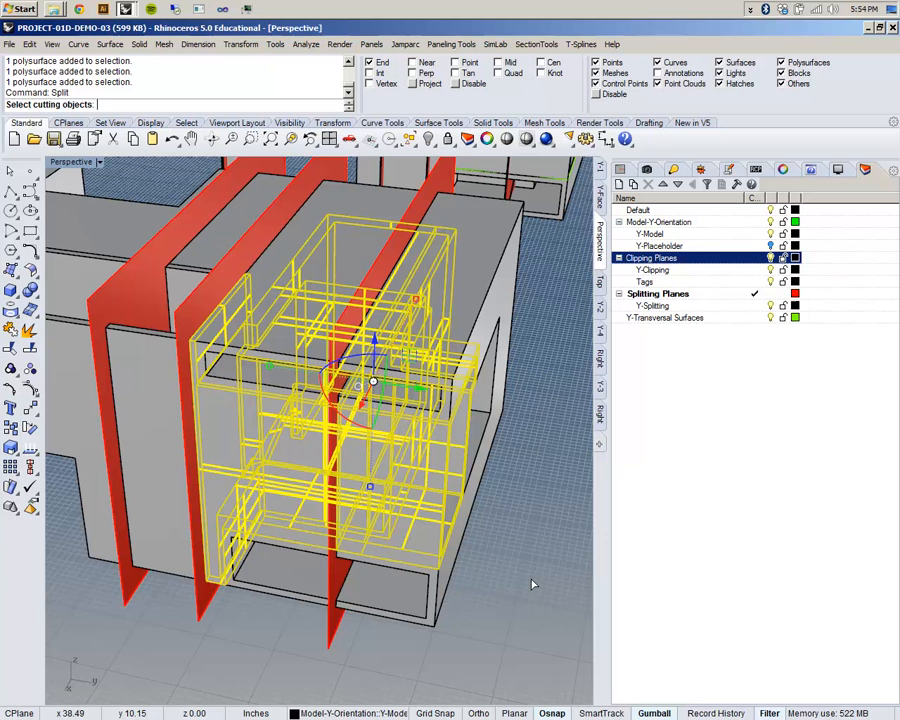
{"action": "left_click", "coordinate": [415, 199]}
{"action": "key", "text": "Return"}
{"action": "left_click", "coordinate": [569, 413]}
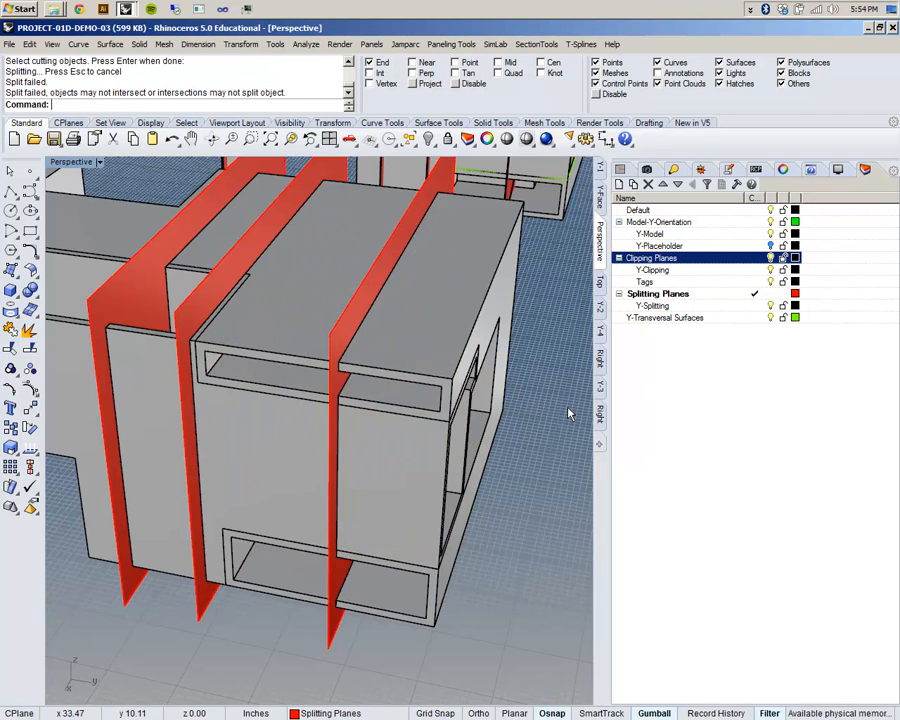
Step: Preselect the back polysurface and retry the Split with the rearmost splitting plane as cutting object
{"action": "right_click_drag", "start_coordinate": [569, 413], "coordinate": [531, 424]}
{"action": "left_click", "coordinate": [198, 360]}
{"action": "left_click", "coordinate": [203, 459]}
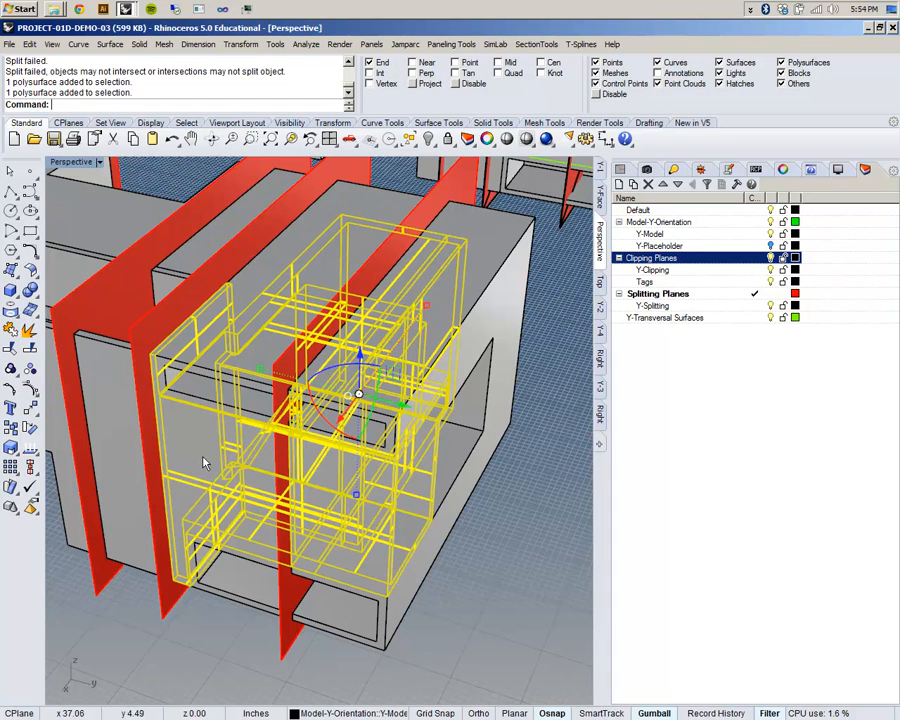
{"action": "key", "text": "Return"}
{"action": "left_click", "coordinate": [427, 210]}
{"action": "key", "text": "Return"}
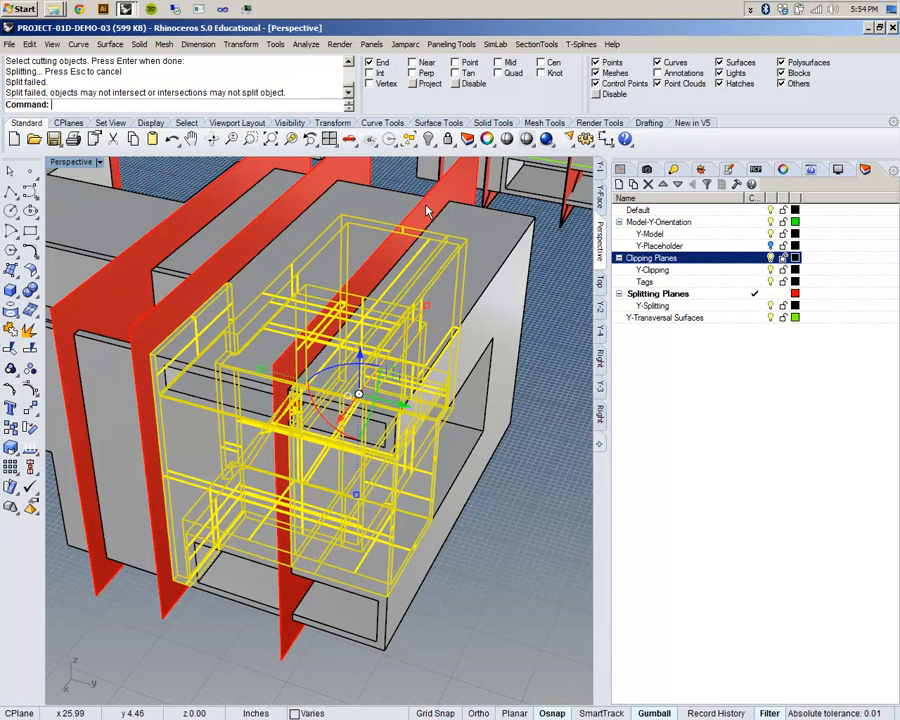
Step: Scale up the rearmost splitting plane uniformly so it extends well beyond the model's outline
{"action": "left_click", "coordinate": [444, 189]}
{"action": "scroll", "coordinate": [422, 307], "scroll_direction": "down", "scroll_amount": 4}
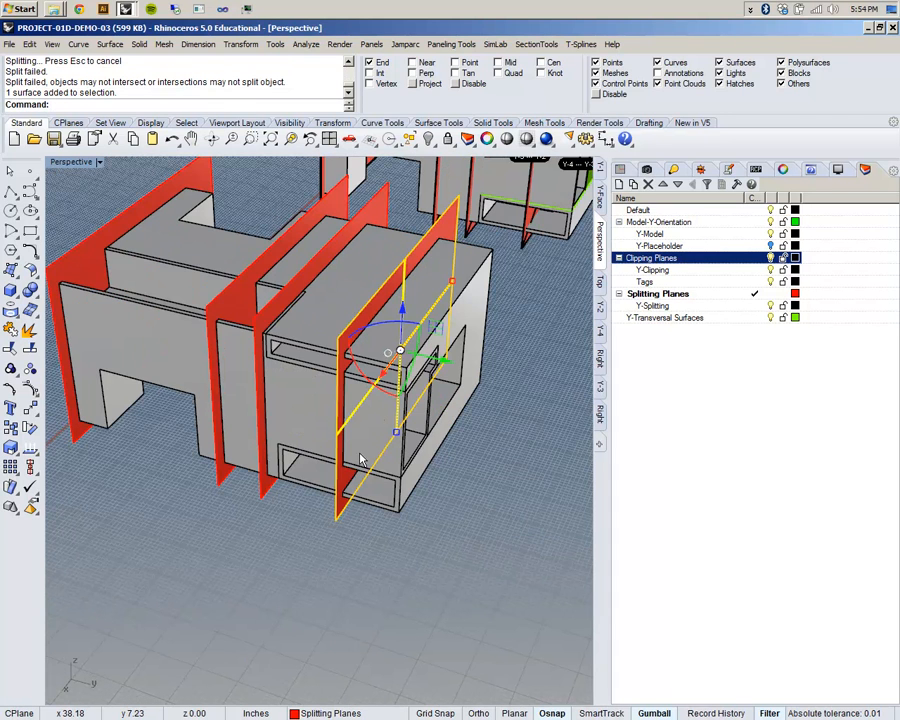
{"action": "left_click_drag", "start_coordinate": [397, 434], "coordinate": [399, 486], "text": "shift"}
{"action": "left_click", "coordinate": [542, 511]}
{"action": "right_click_drag", "start_coordinate": [542, 511], "coordinate": [438, 321]}
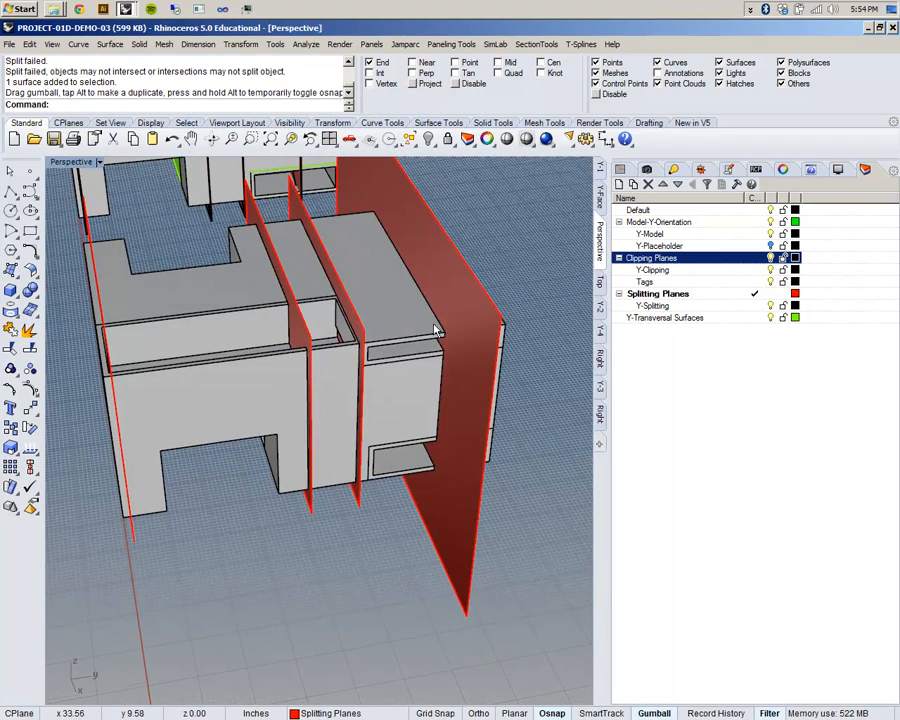
Step: Select the back polysurface on either side of the enlarged plane to check whether it is divided
{"action": "left_click", "coordinate": [430, 330]}
{"action": "left_click", "coordinate": [432, 393], "text": "shift"}
{"action": "right_click_drag", "start_coordinate": [432, 393], "coordinate": [262, 385]}
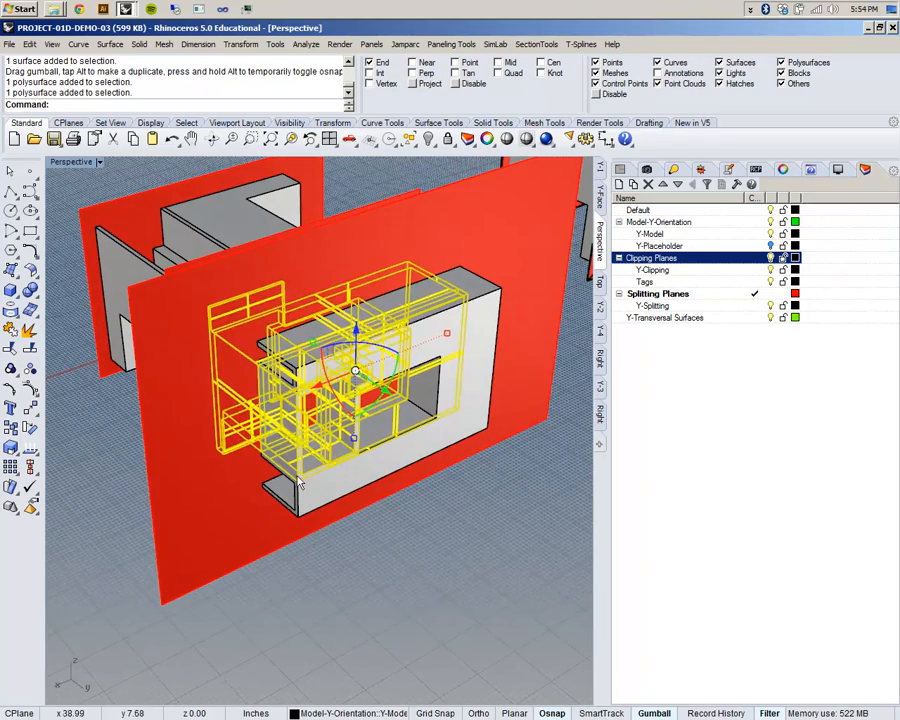
{"action": "left_click", "coordinate": [318, 522]}
{"action": "type", "text": "Split"}
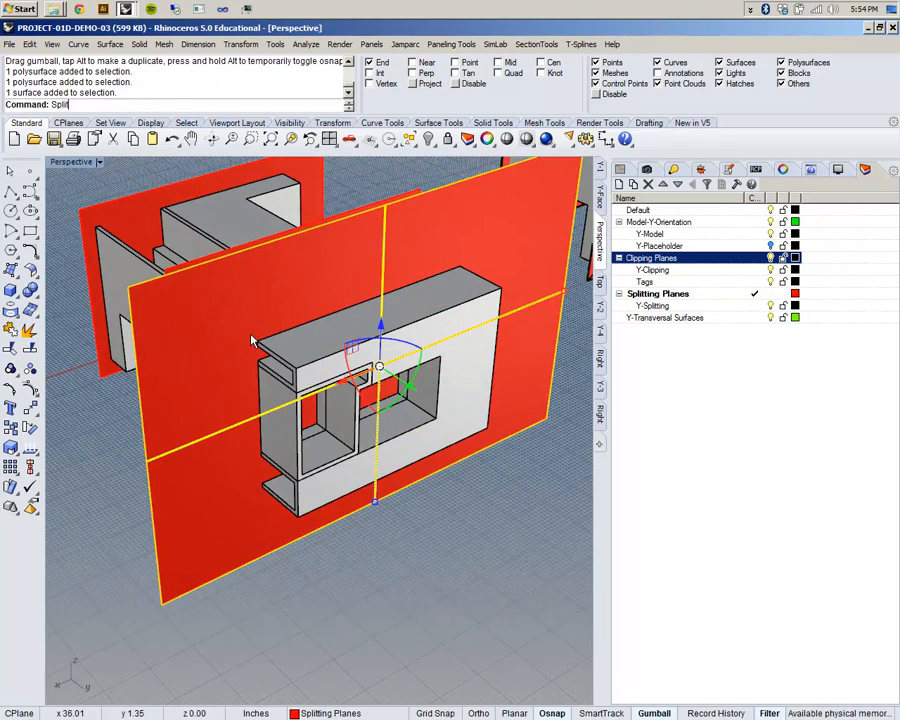
{"action": "key", "text": "Return"}
{"action": "right_click_drag", "start_coordinate": [252, 341], "coordinate": [255, 408]}
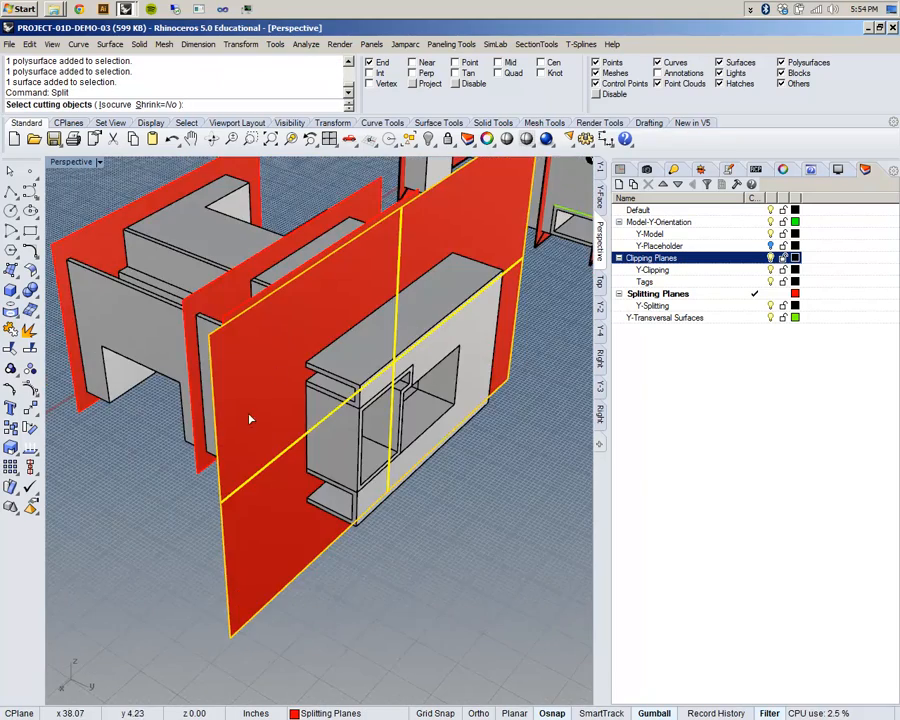
{"action": "right_click", "coordinate": [368, 540]}
Step: Try to split the back polysurface with the enlarged rearmost splitting plane
{"action": "right_click_drag", "start_coordinate": [372, 542], "coordinate": [424, 414]}
{"action": "left_click", "coordinate": [424, 414]}
{"action": "right_click", "coordinate": [486, 536]}
{"action": "left_click", "coordinate": [426, 562]}
{"action": "right_click", "coordinate": [428, 562]}
{"action": "right_click_drag", "start_coordinate": [460, 558], "coordinate": [389, 500]}
Step: Try a BooleanSplit of the back polysurface using the enlarged rearmost splitting plane as the cutter
{"action": "type", "text": "oleanUnion"}
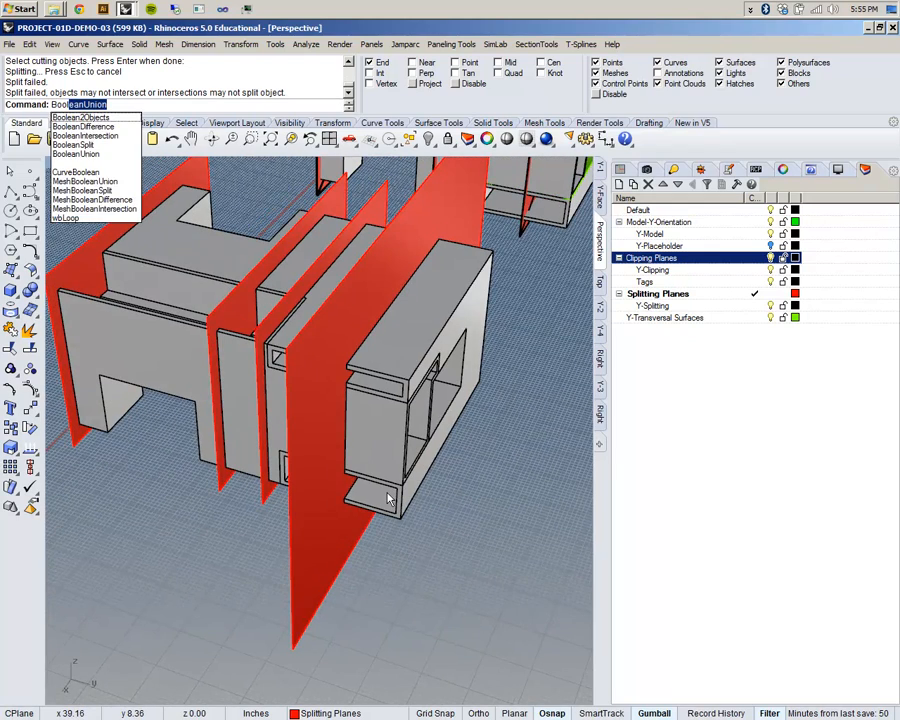
{"action": "left_click", "coordinate": [84, 146]}
{"action": "right_click_drag", "start_coordinate": [260, 400], "coordinate": [406, 386]}
{"action": "left_click", "coordinate": [383, 416]}
{"action": "key", "text": "Return"}
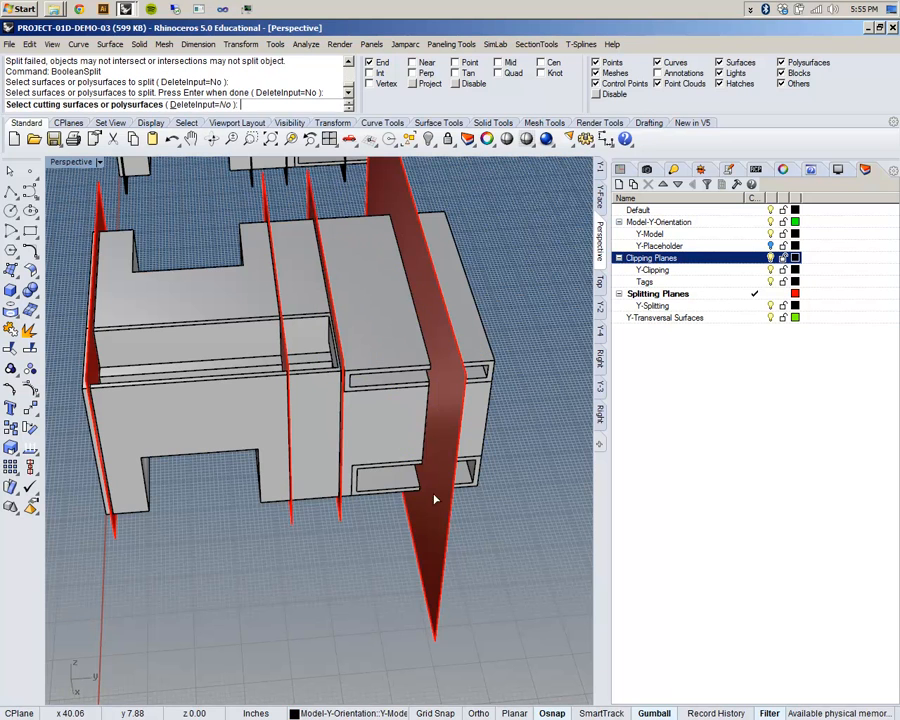
{"action": "left_click", "coordinate": [435, 546]}
{"action": "key", "text": "Return"}
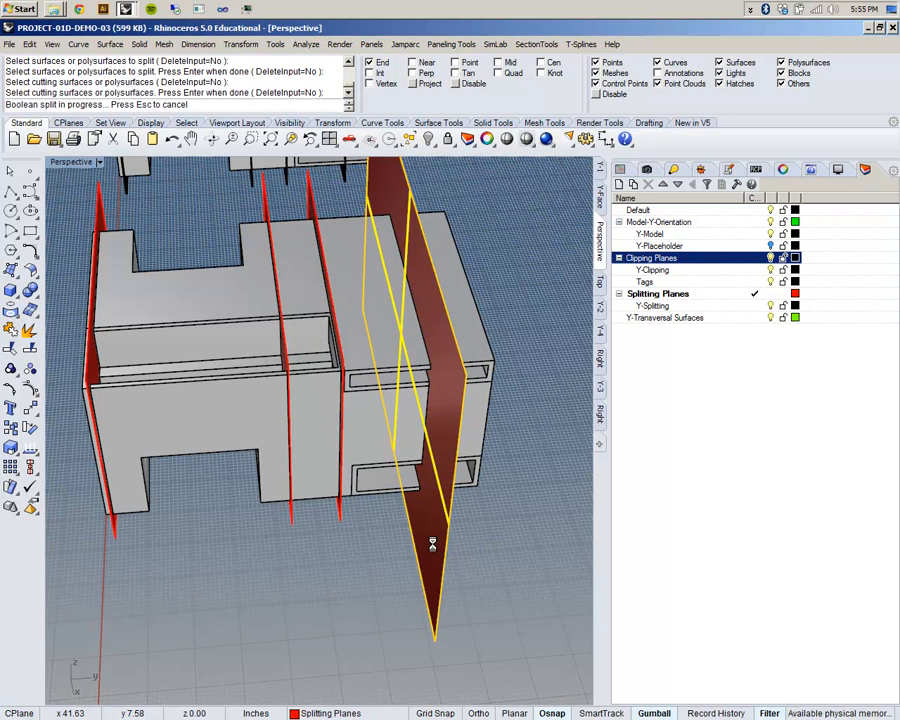
Step: Undo the enlargement of the rearmost splitting plane
{"action": "right_click_drag", "start_coordinate": [426, 550], "coordinate": [337, 383]}
{"action": "left_click", "coordinate": [414, 286]}
{"action": "key", "text": "ctrl+z"}
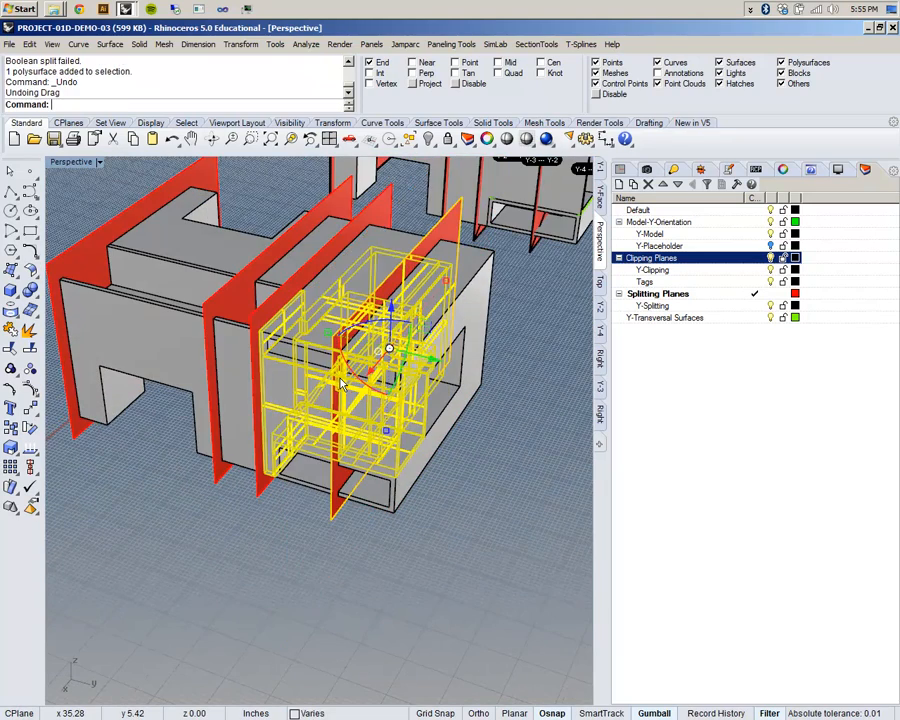
Step: Explode the back polysurface of the model copy into individual surfaces
{"action": "scroll", "coordinate": [340, 449], "scroll_direction": "up", "scroll_amount": 5}
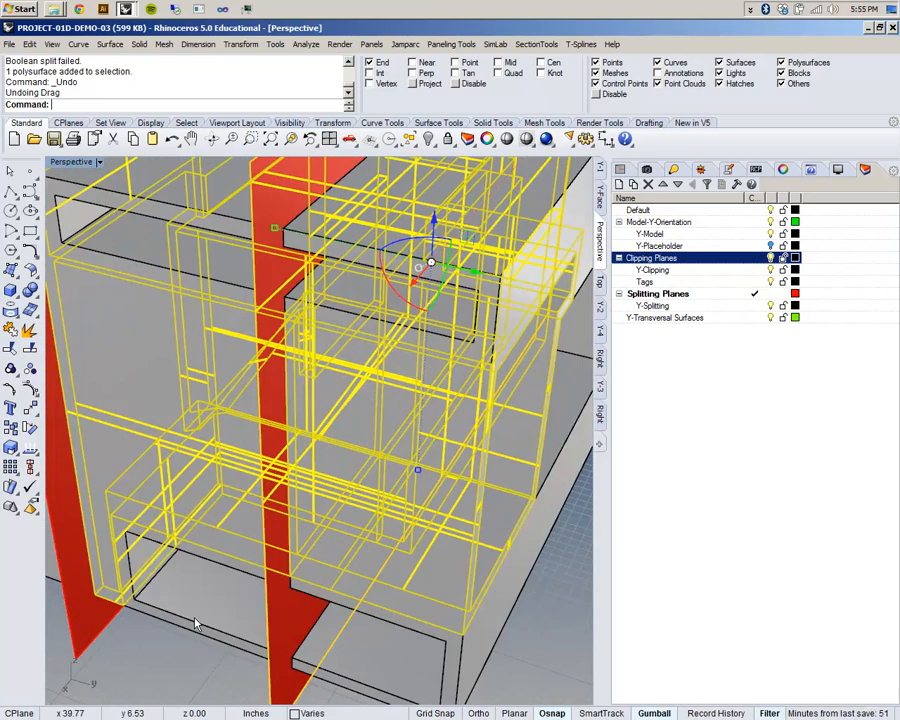
{"action": "scroll", "coordinate": [211, 654], "scroll_direction": "down", "scroll_amount": 5}
{"action": "left_click", "coordinate": [220, 658]}
{"action": "right_click_drag", "start_coordinate": [220, 658], "coordinate": [252, 601]}
{"action": "left_click", "coordinate": [258, 523]}
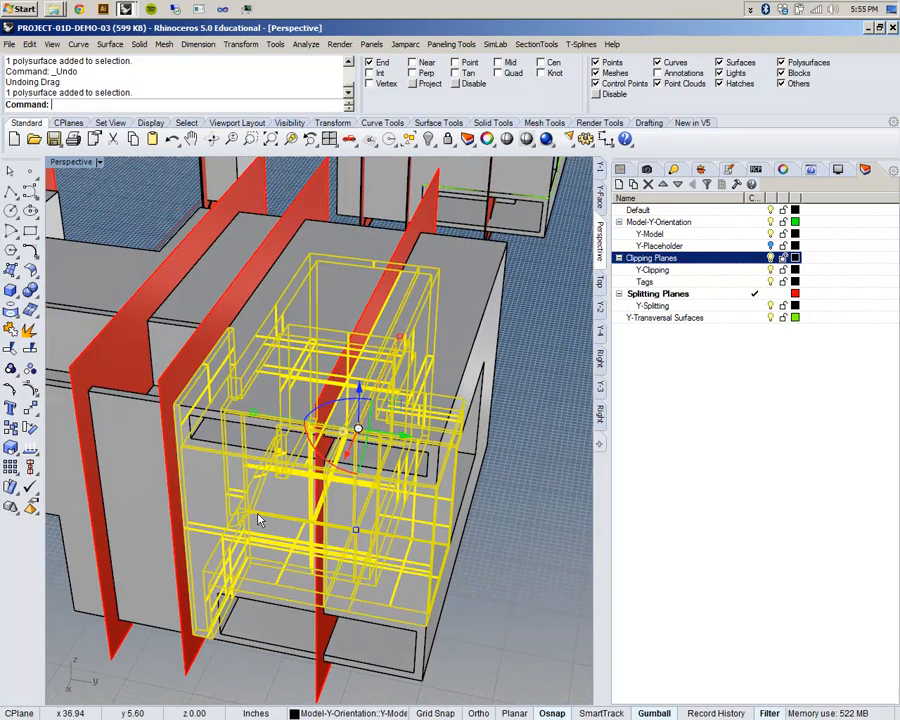
{"action": "type", "text": "Explode"}
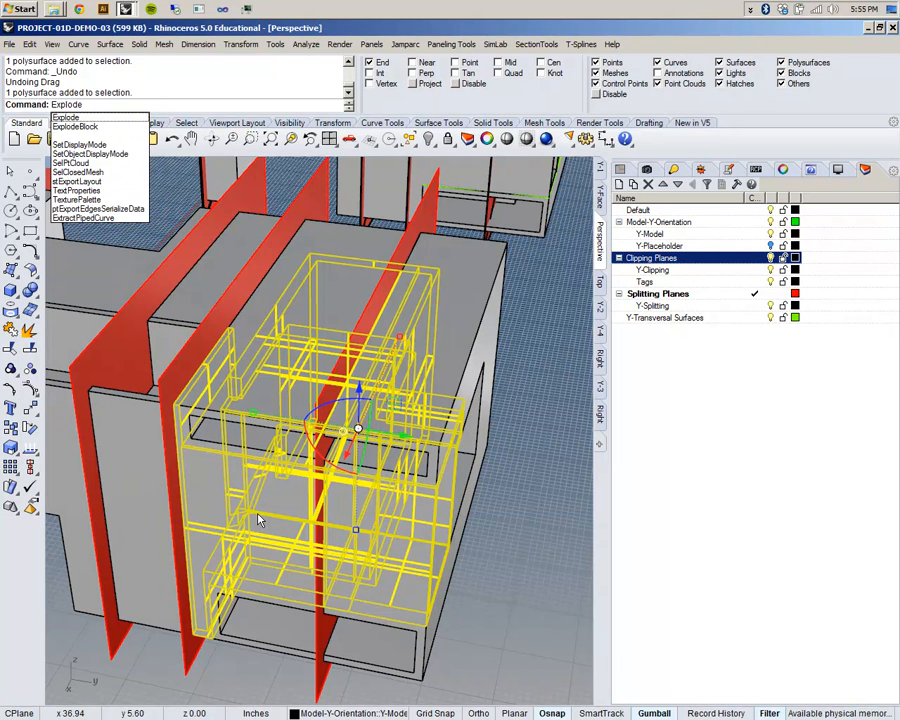
{"action": "key", "text": "Return"}
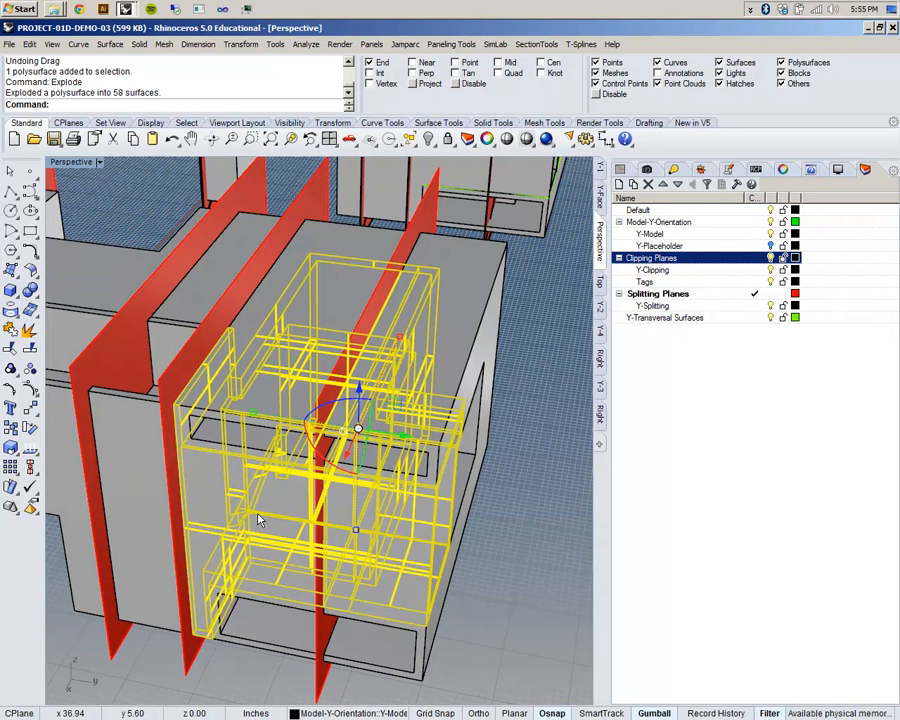
Step: Split the exploded back surfaces in the Top view, using the two rearmost splitting planes as cutting objects
{"action": "left_click", "coordinate": [509, 467]}
{"action": "type", "text": "SplitViewportHorizontal"}
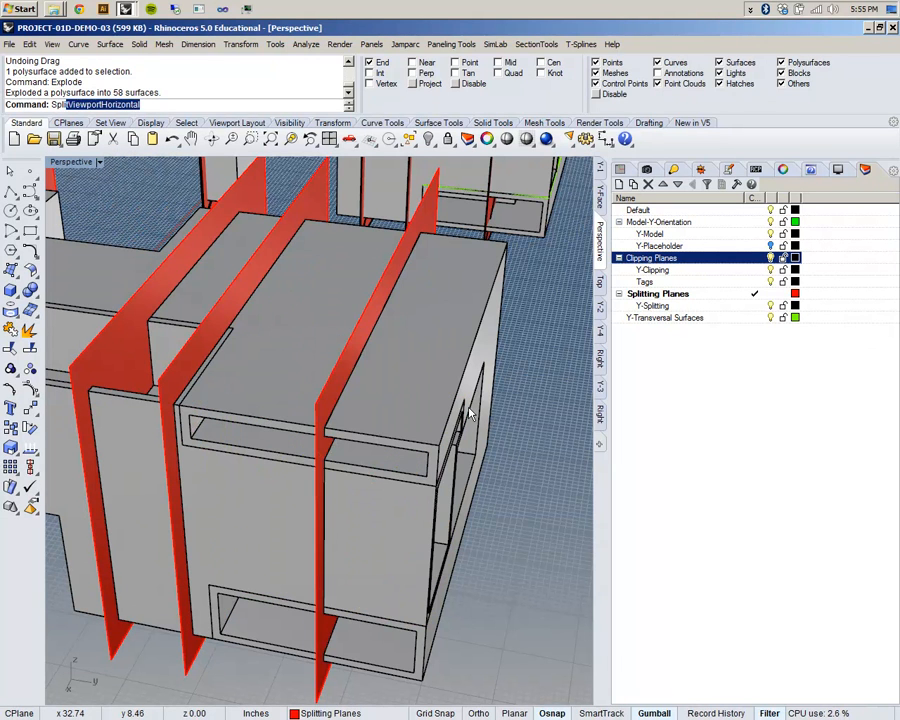
{"action": "key", "text": "Return"}
{"action": "scroll", "coordinate": [312, 332], "scroll_direction": "down", "scroll_amount": 6}
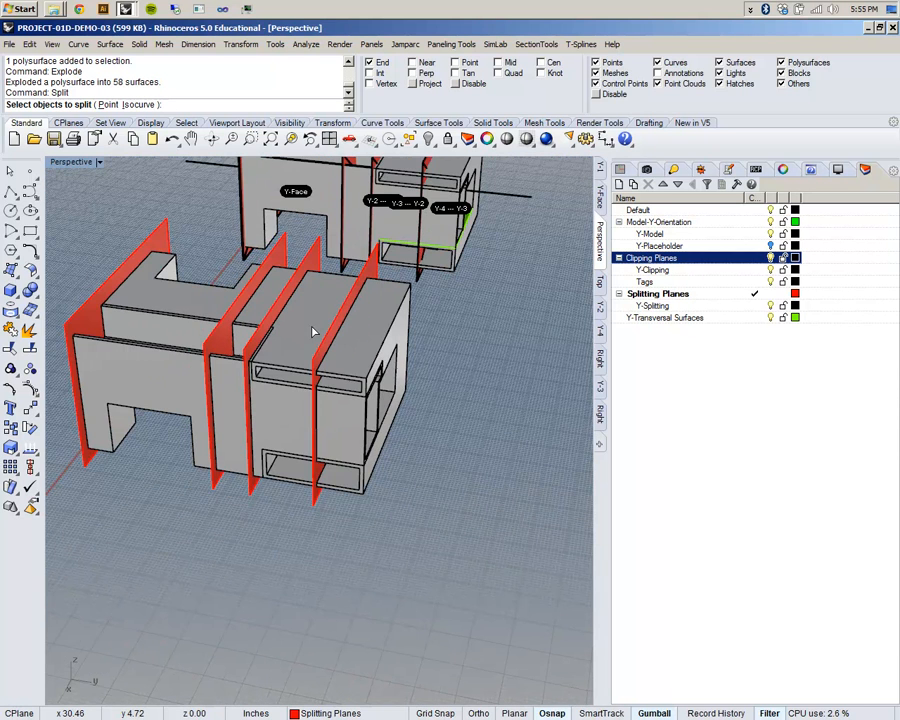
{"action": "left_click", "coordinate": [600, 286]}
{"action": "right_click_drag", "start_coordinate": [294, 371], "coordinate": [462, 376]}
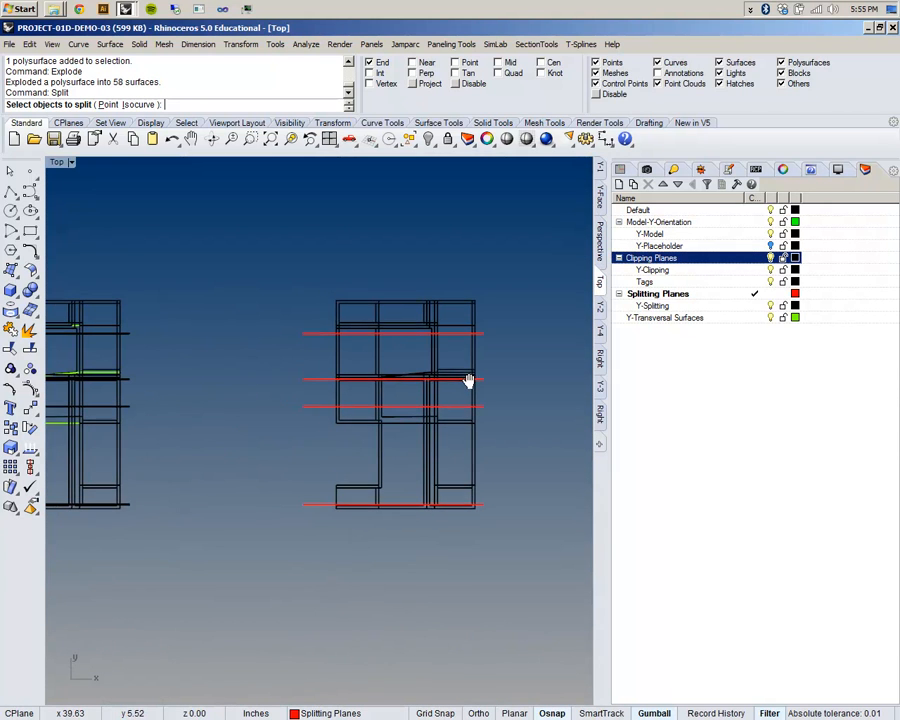
{"action": "left_click_drag", "start_coordinate": [314, 257], "coordinate": [479, 400]}
{"action": "scroll", "coordinate": [475, 380], "scroll_direction": "up", "scroll_amount": 3}
{"action": "right_click_drag", "start_coordinate": [433, 383], "coordinate": [440, 424]}
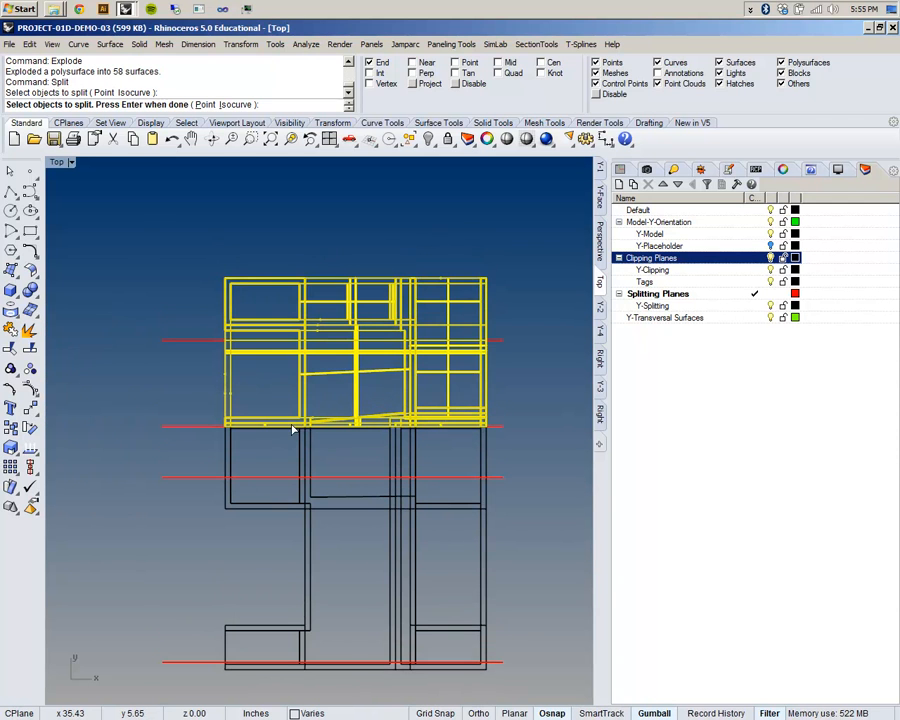
{"action": "key", "text": "Return"}
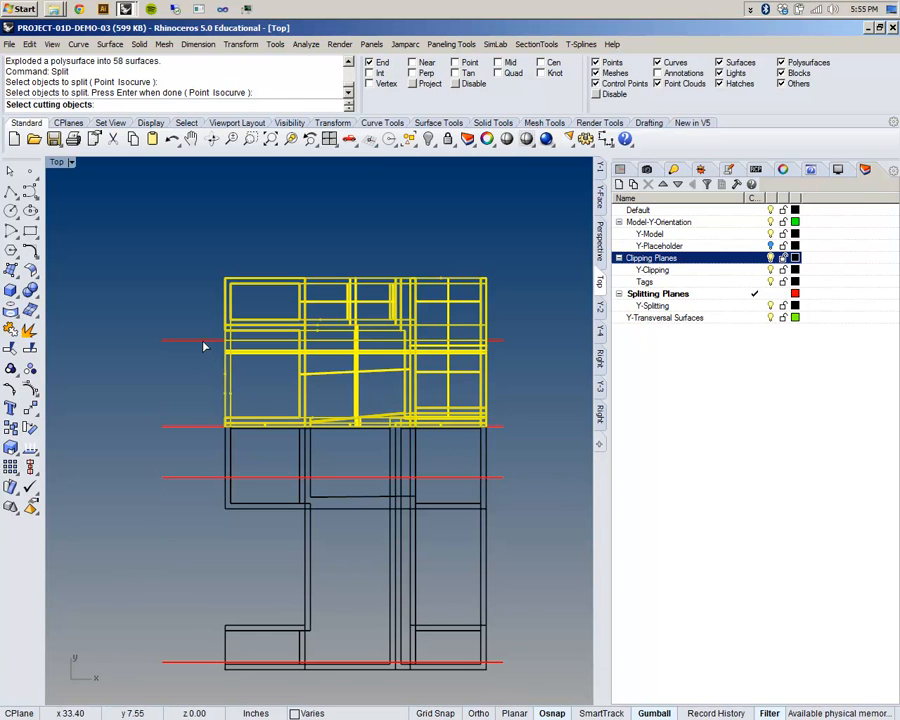
{"action": "left_click_drag", "start_coordinate": [141, 433], "coordinate": [141, 436]}
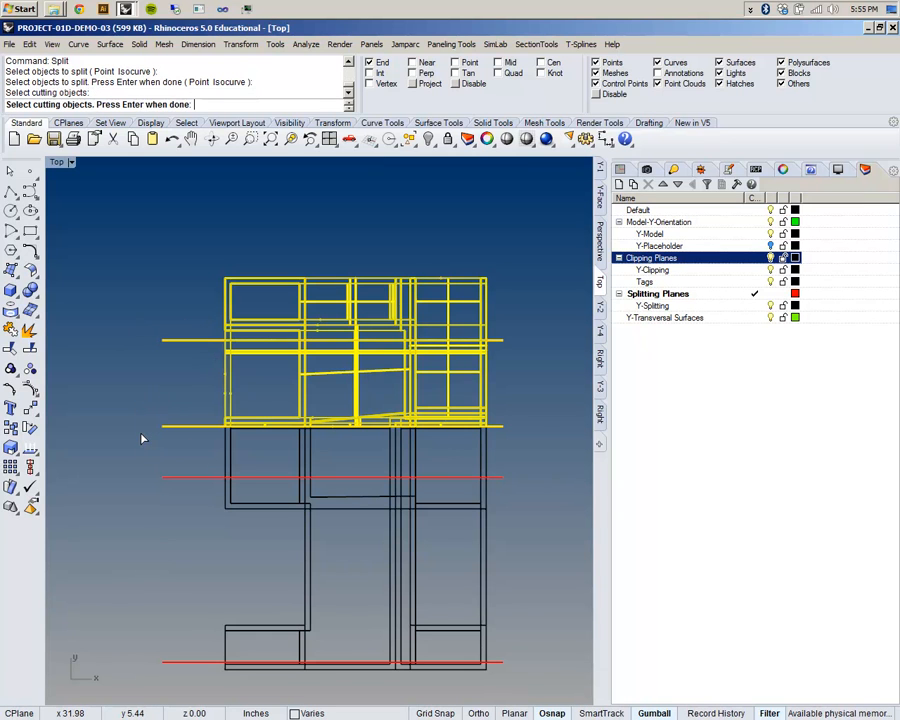
{"action": "key", "text": "Return"}
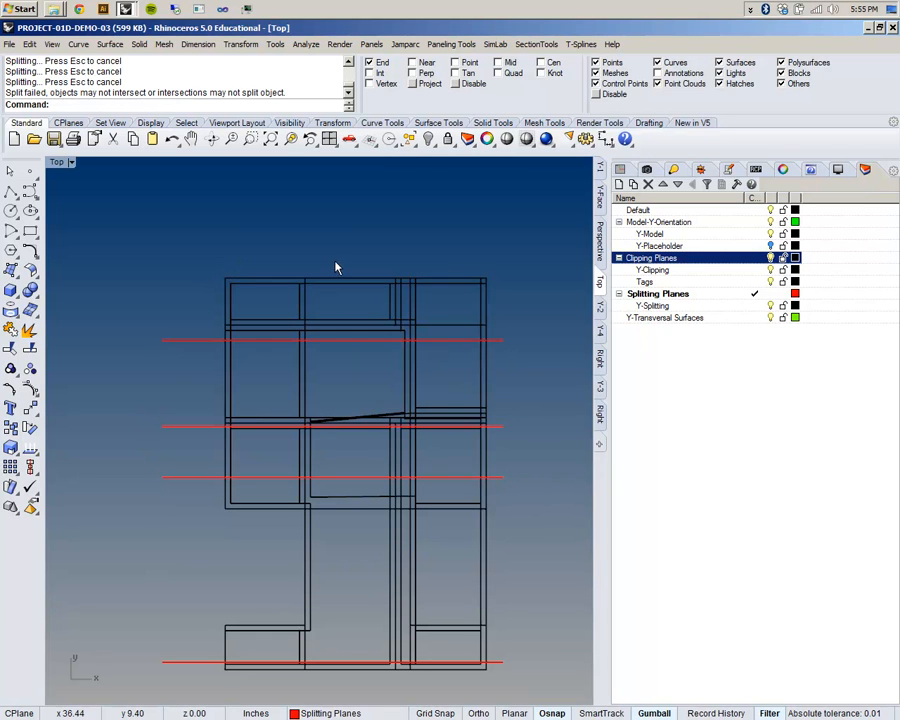
Step: Select all surfaces behind the rearmost splitting plane and move them back along Y, clear of the model
{"action": "left_click_drag", "start_coordinate": [184, 248], "coordinate": [490, 354]}
{"action": "key", "text": "Escape"}
{"action": "left_click_drag", "start_coordinate": [202, 267], "coordinate": [494, 362]}
{"action": "scroll", "coordinate": [300, 412], "scroll_direction": "down", "scroll_amount": 5}
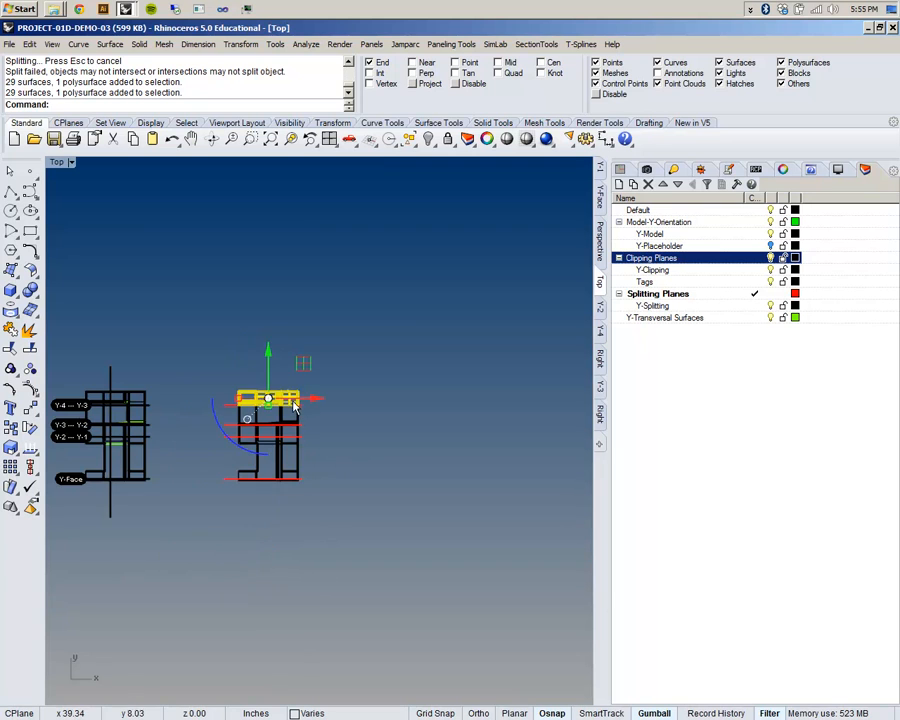
{"action": "left_click_drag", "start_coordinate": [267, 352], "coordinate": [267, 279]}
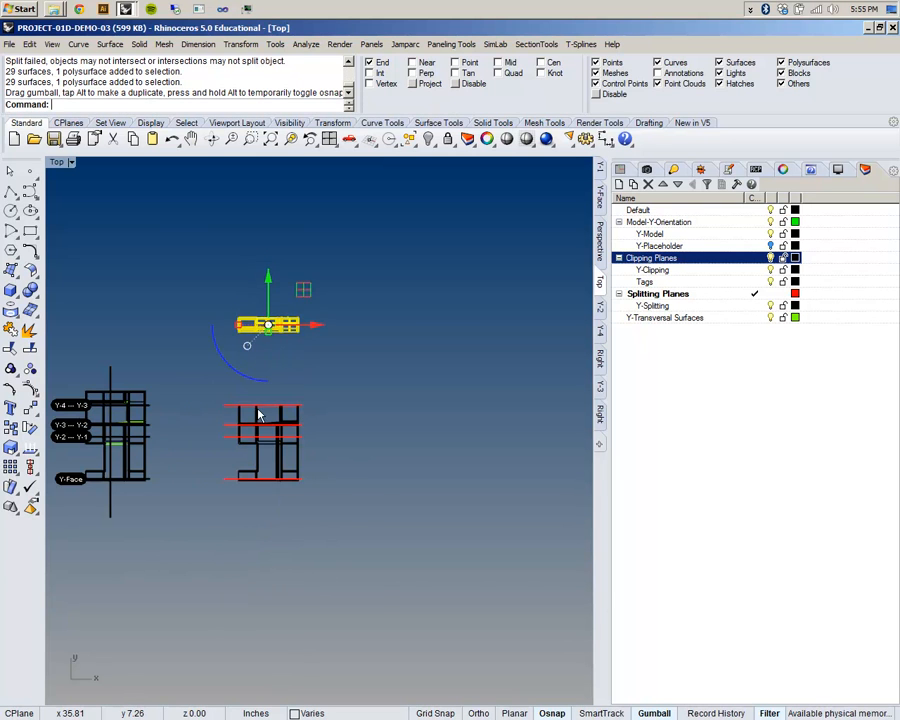
Step: Move the second and third sections from the back rearward along Y, separating each from the remaining model
{"action": "scroll", "coordinate": [259, 403], "scroll_direction": "up", "scroll_amount": 5}
{"action": "left_click_drag", "start_coordinate": [200, 367], "coordinate": [383, 464]}
{"action": "left_click_drag", "start_coordinate": [291, 378], "coordinate": [291, 222]}
{"action": "scroll", "coordinate": [261, 412], "scroll_direction": "up", "scroll_amount": 1}
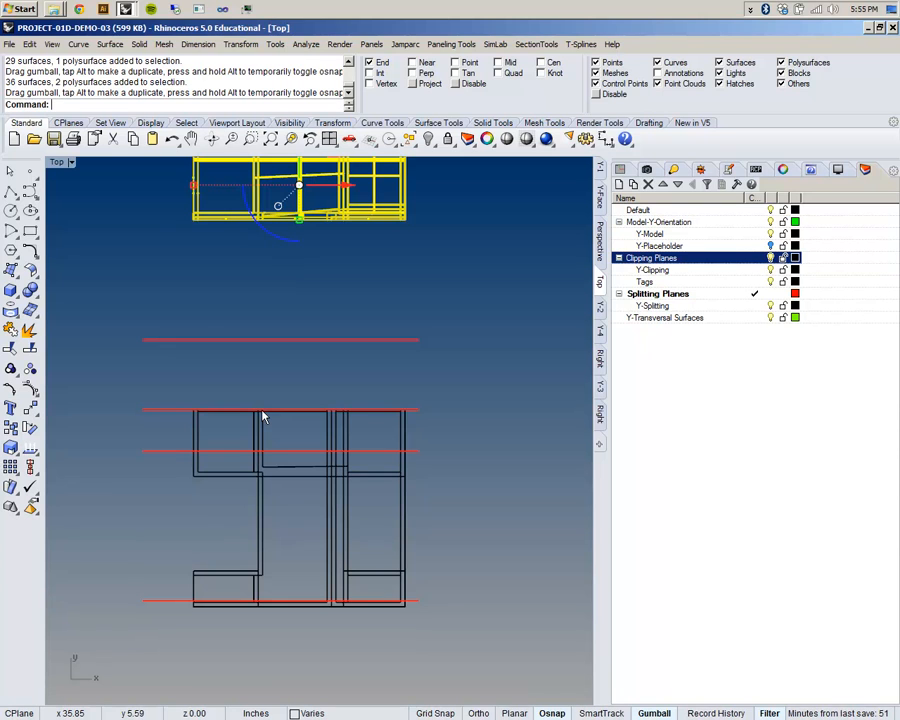
{"action": "left_click_drag", "start_coordinate": [187, 393], "coordinate": [410, 469]}
{"action": "left_click_drag", "start_coordinate": [294, 384], "coordinate": [295, 258]}
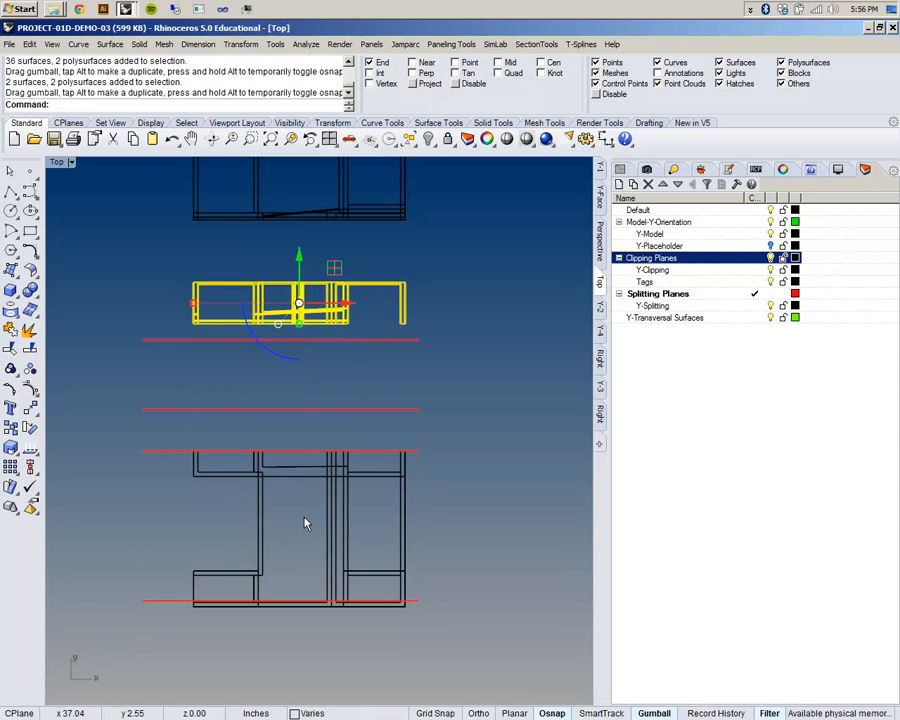
Step: Examine the front portion of the model where the frontmost splitting plane crosses it
{"action": "scroll", "coordinate": [308, 523], "scroll_direction": "down", "scroll_amount": 3}
{"action": "scroll", "coordinate": [305, 520], "scroll_direction": "up", "scroll_amount": 2}
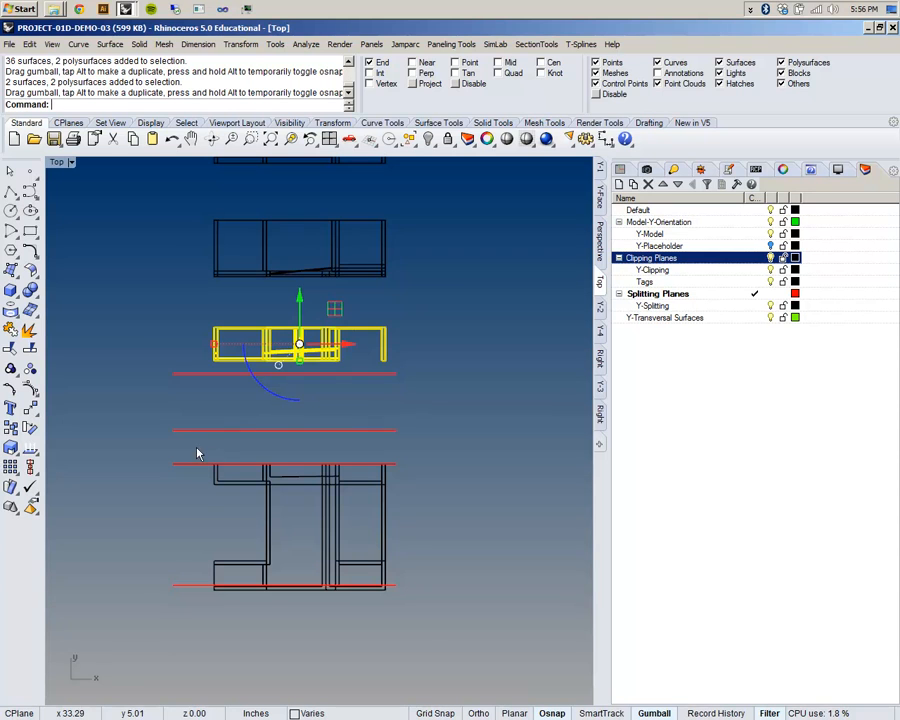
{"action": "left_click_drag", "start_coordinate": [203, 452], "coordinate": [373, 588]}
{"action": "scroll", "coordinate": [385, 591], "scroll_direction": "up", "scroll_amount": 6}
{"action": "scroll", "coordinate": [378, 590], "scroll_direction": "up", "scroll_amount": 3}
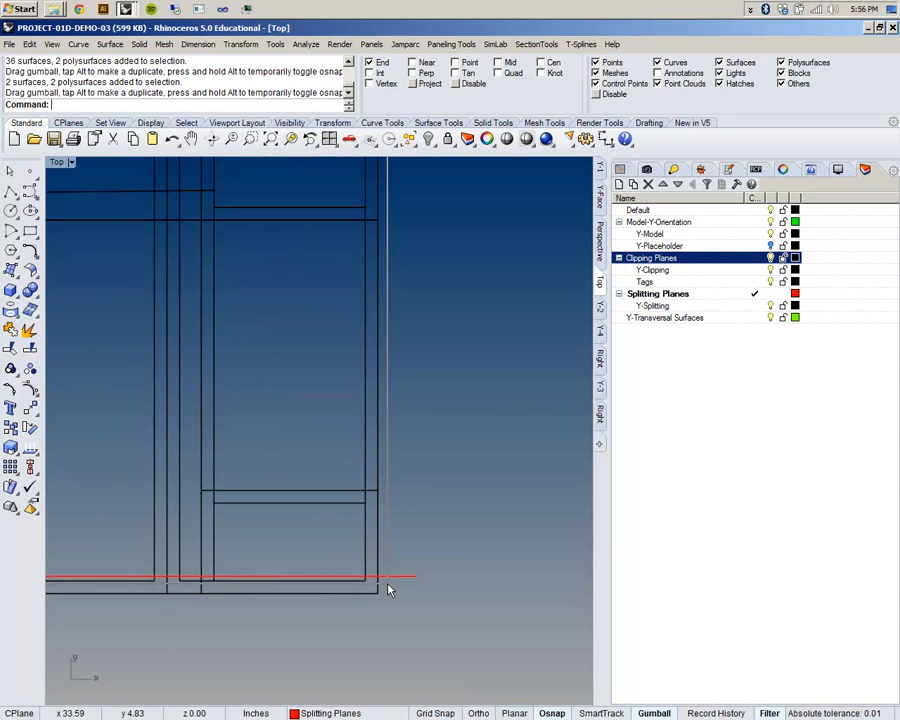
{"action": "scroll", "coordinate": [390, 589], "scroll_direction": "down", "scroll_amount": 3}
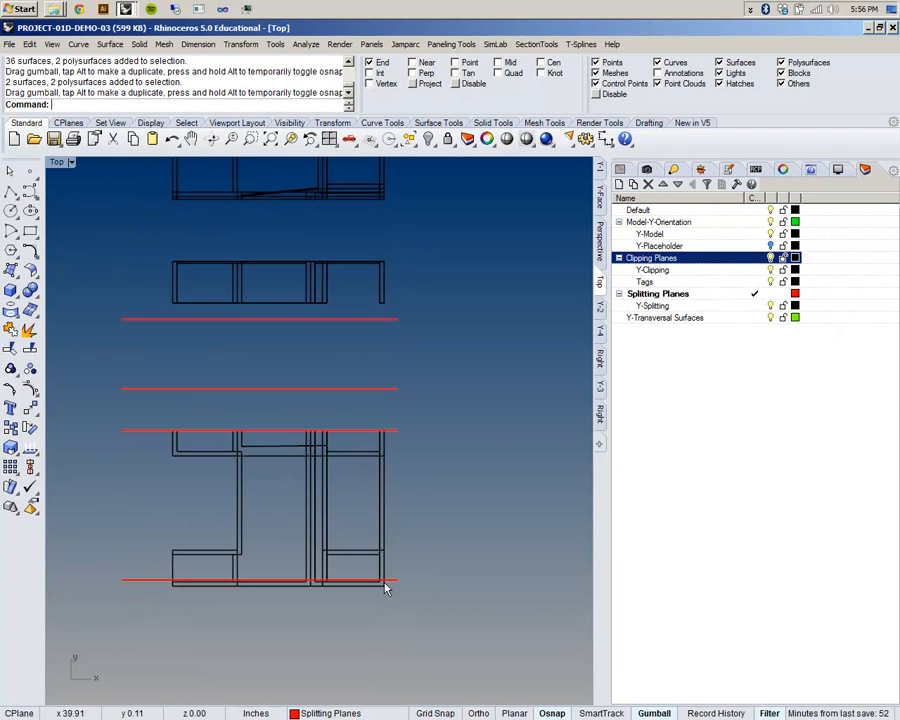
{"action": "left_click", "coordinate": [383, 556]}
{"action": "left_click", "coordinate": [446, 550]}
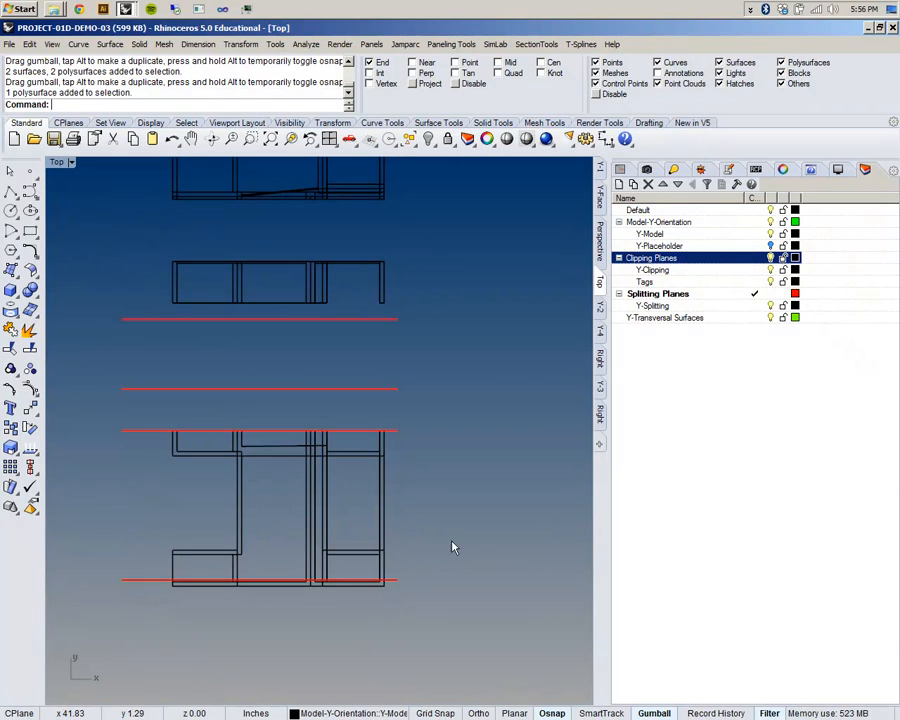
Step: Select the large section behind the frontmost splitting plane and move it back, away from the thin front face piece
{"action": "left_click_drag", "start_coordinate": [145, 457], "coordinate": [145, 455]}
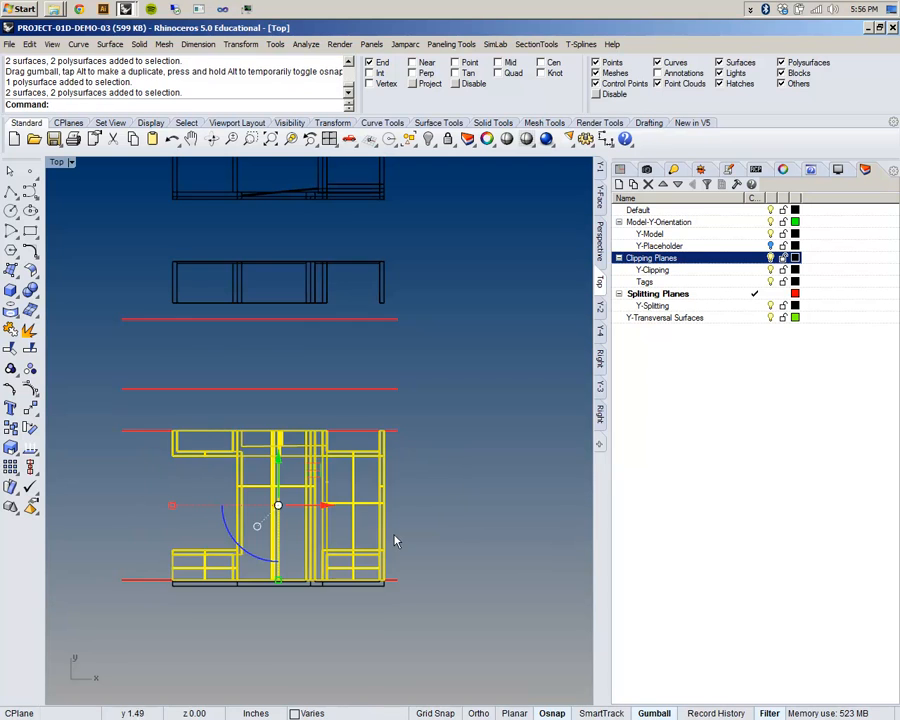
{"action": "scroll", "coordinate": [314, 548], "scroll_direction": "up", "scroll_amount": 3}
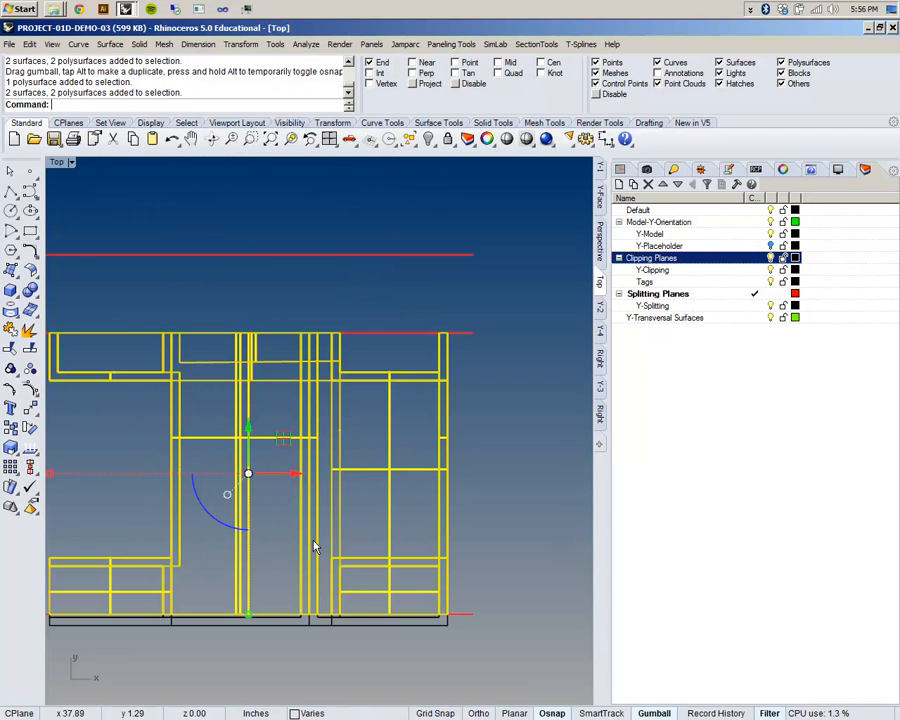
{"action": "scroll", "coordinate": [270, 540], "scroll_direction": "down", "scroll_amount": 5}
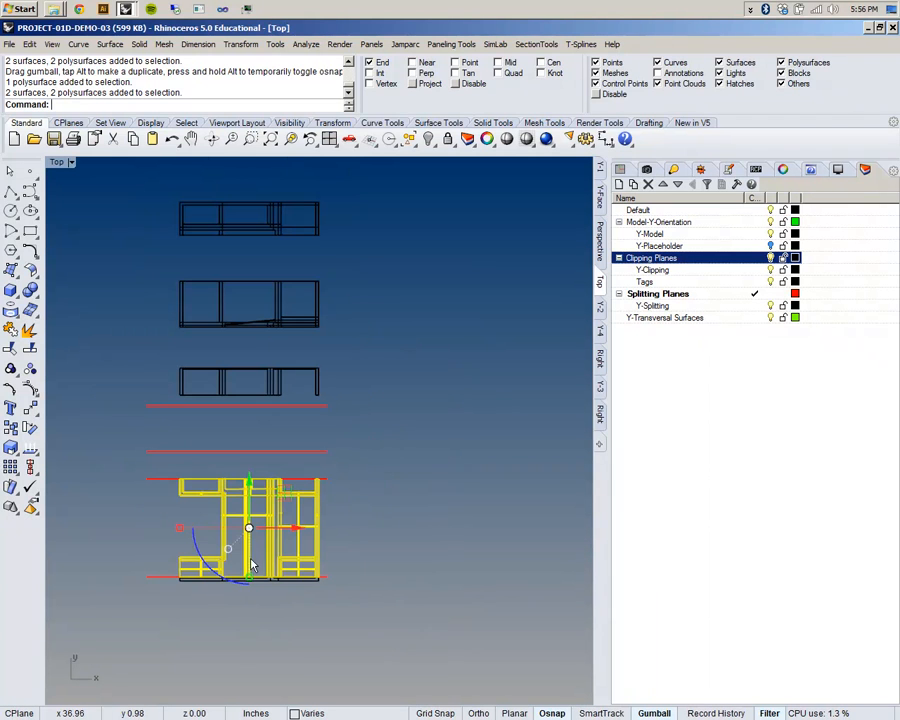
{"action": "left_click_drag", "start_coordinate": [248, 527], "coordinate": [249, 485]}
{"action": "left_click", "coordinate": [370, 460]}
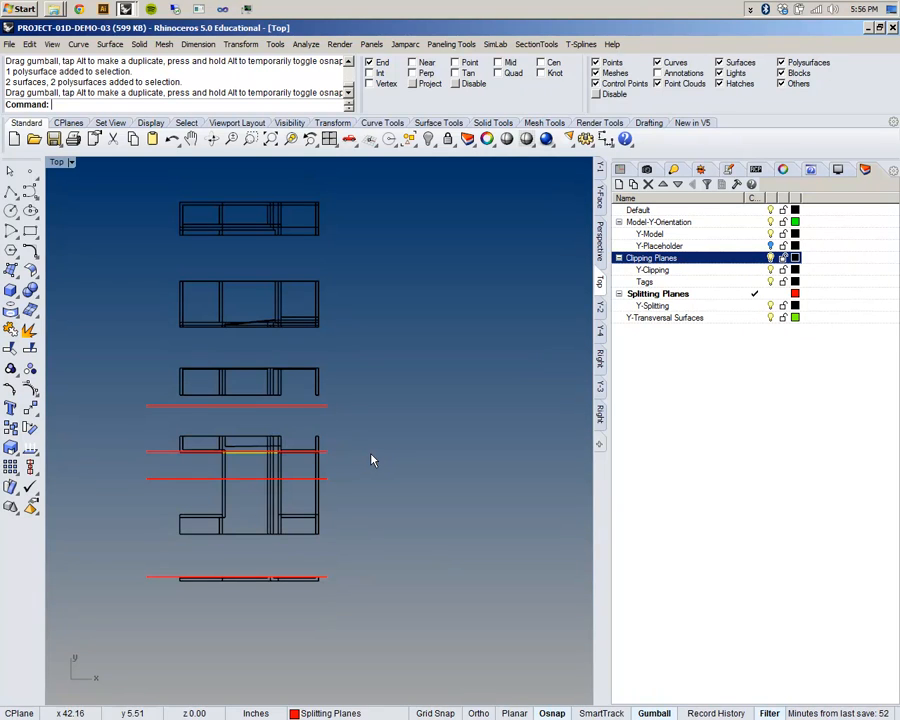
Step: Move the rearmost section farther back along Y to widen its gap to the next section
{"action": "right_click_drag", "start_coordinate": [364, 438], "coordinate": [381, 482]}
{"action": "left_click_drag", "start_coordinate": [152, 210], "coordinate": [370, 298]}
{"action": "scroll", "coordinate": [358, 328], "scroll_direction": "down", "scroll_amount": 3}
{"action": "right_click_drag", "start_coordinate": [398, 347], "coordinate": [444, 382]}
{"action": "mouse_move", "coordinate": [343, 273]}
{"action": "left_mouse_down"}
{"action": "mouse_move", "coordinate": [342, 242]}
{"action": "mouse_move", "coordinate": [343, 254]}
{"action": "left_mouse_up"}
Step: Move the second and third sections from the back farther along Y so the sections are spaced roughly evenly
{"action": "left_click_drag", "start_coordinate": [288, 332], "coordinate": [392, 392]}
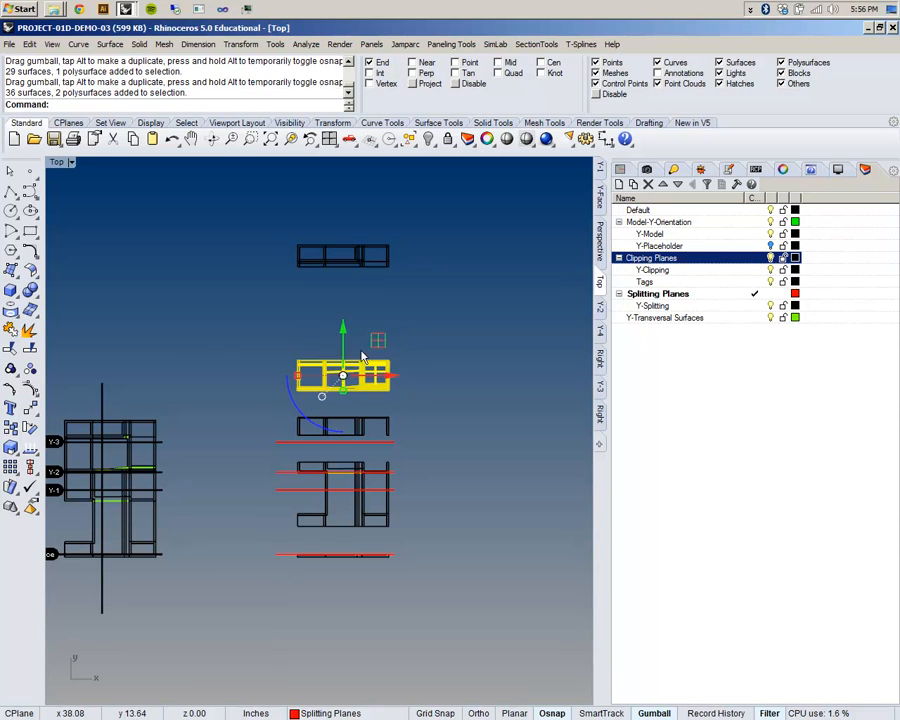
{"action": "left_click_drag", "start_coordinate": [343, 335], "coordinate": [343, 292]}
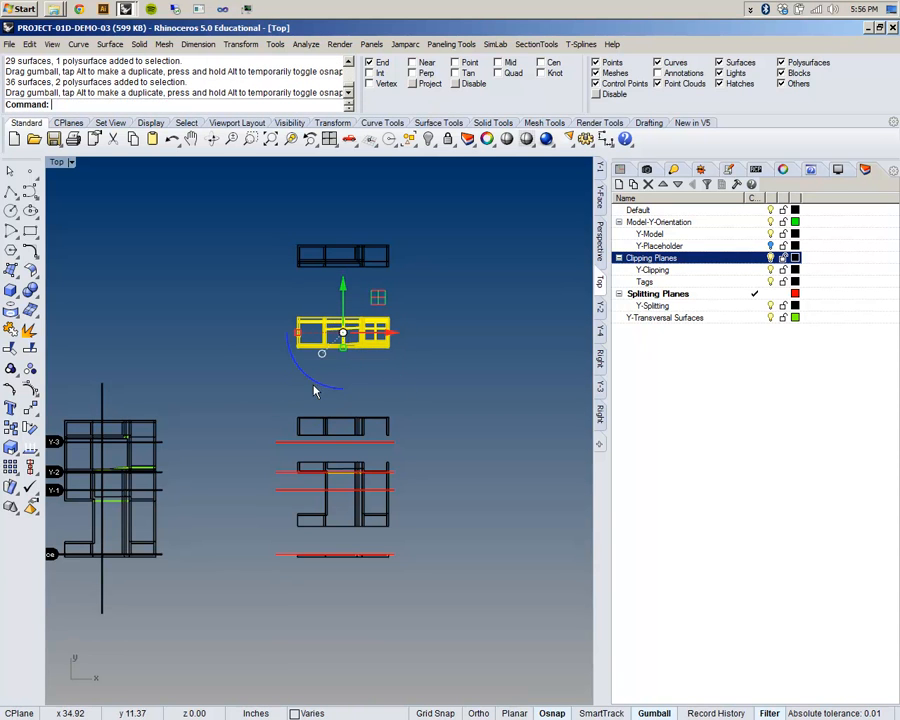
{"action": "scroll", "coordinate": [295, 425], "scroll_direction": "up", "scroll_amount": 2}
{"action": "left_click_drag", "start_coordinate": [281, 391], "coordinate": [445, 463]}
{"action": "left_click_drag", "start_coordinate": [367, 395], "coordinate": [367, 348]}
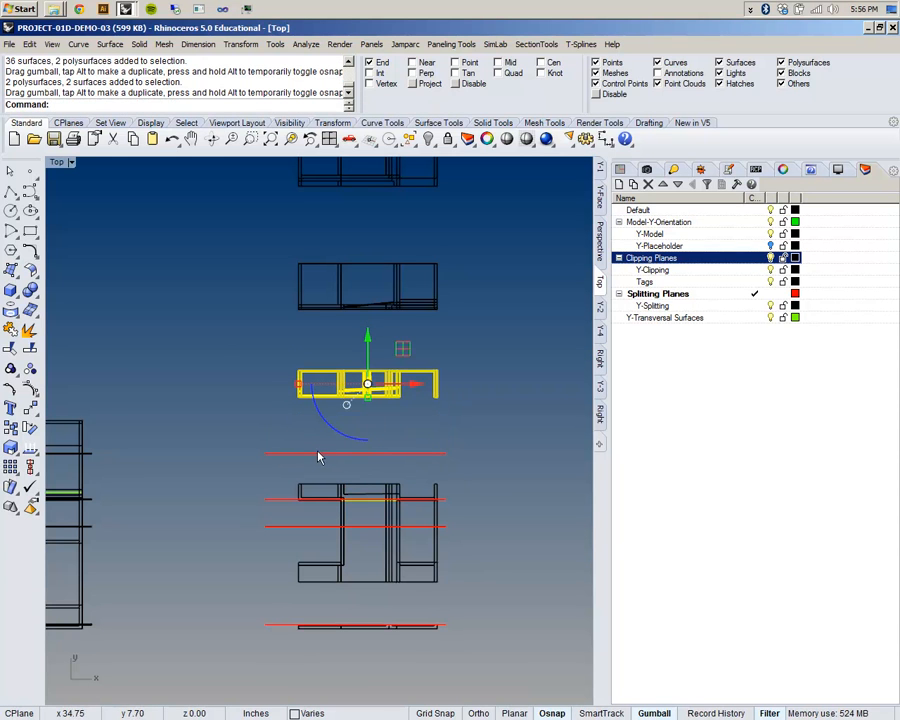
Step: Turn off the Y-Splitting layer and hide the four red splitting planes crossing the separated model
{"action": "left_click_drag", "start_coordinate": [295, 463], "coordinate": [439, 509]}
{"action": "left_click", "coordinate": [452, 512]}
{"action": "scroll", "coordinate": [290, 516], "scroll_direction": "up", "scroll_amount": 3}
{"action": "scroll", "coordinate": [291, 518], "scroll_direction": "down", "scroll_amount": 5}
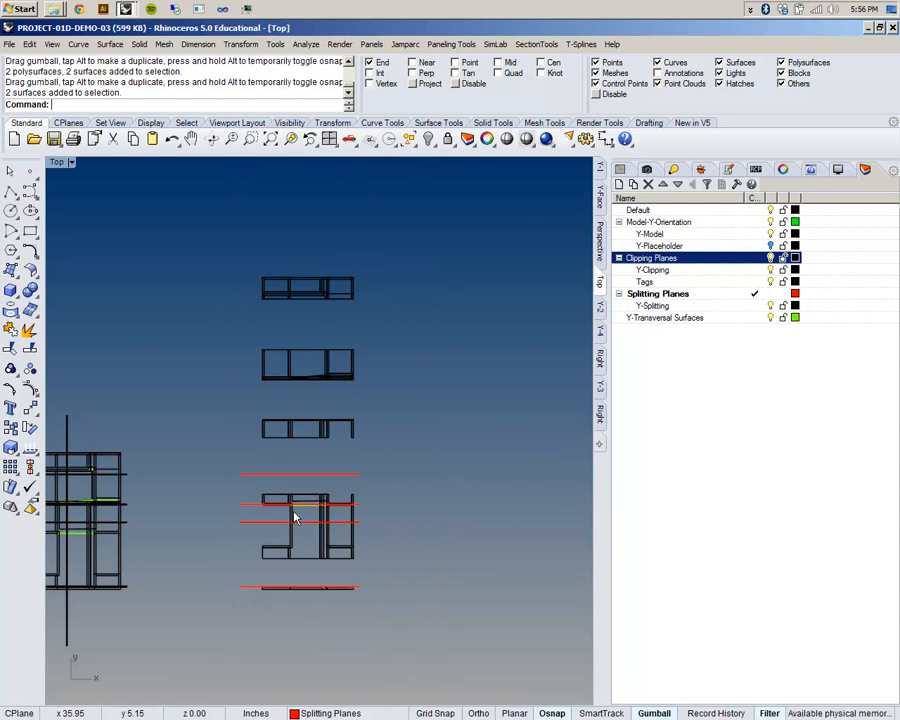
{"action": "left_click", "coordinate": [767, 308]}
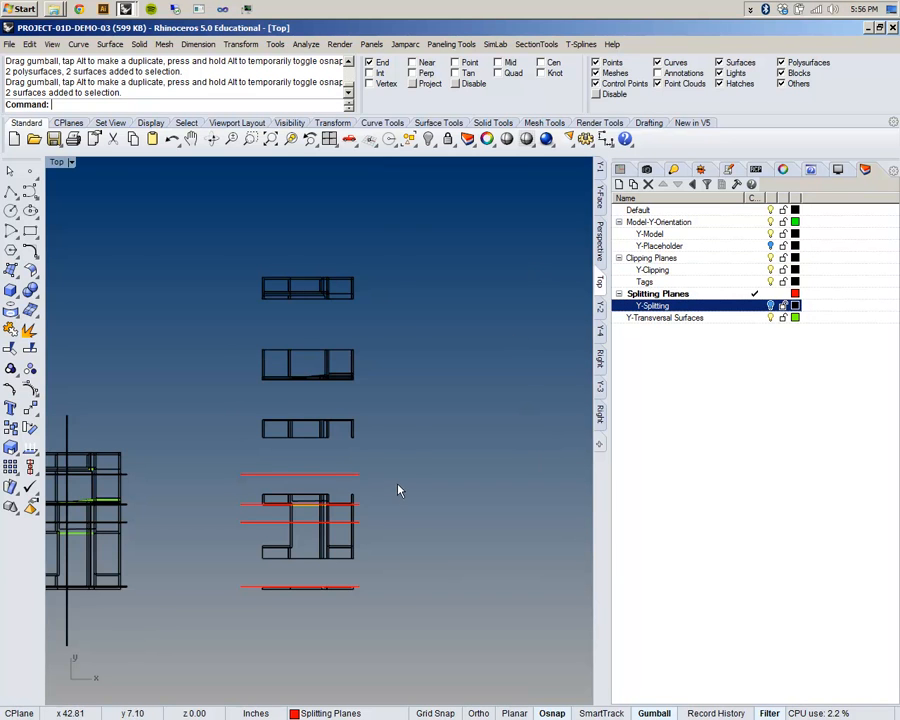
{"action": "scroll", "coordinate": [245, 580], "scroll_direction": "up", "scroll_amount": 2}
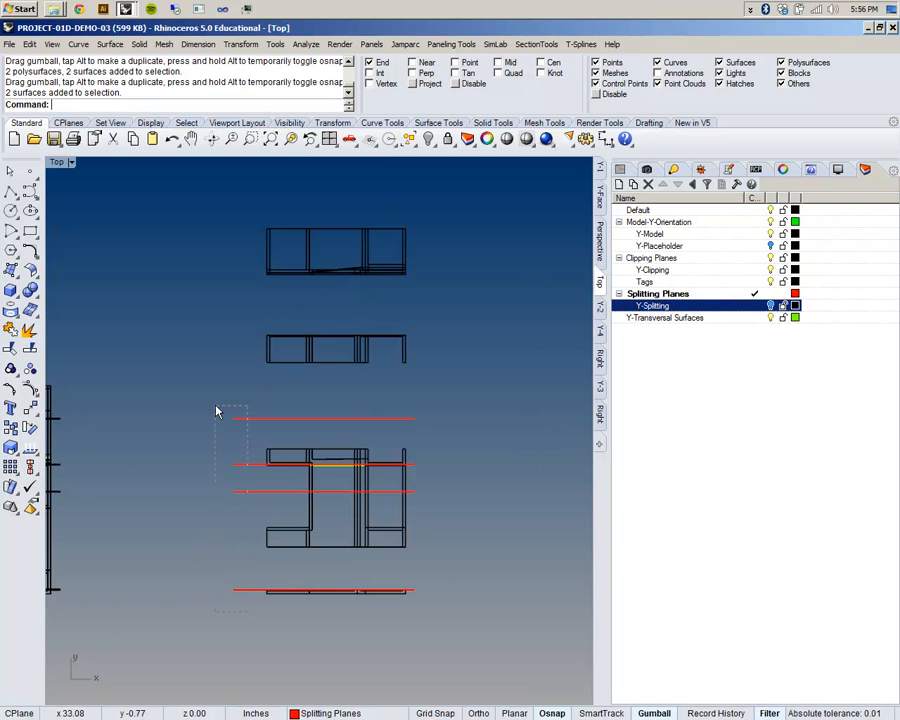
{"action": "left_click_drag", "start_coordinate": [213, 430], "coordinate": [214, 404]}
{"action": "key", "text": "ctrl+h"}
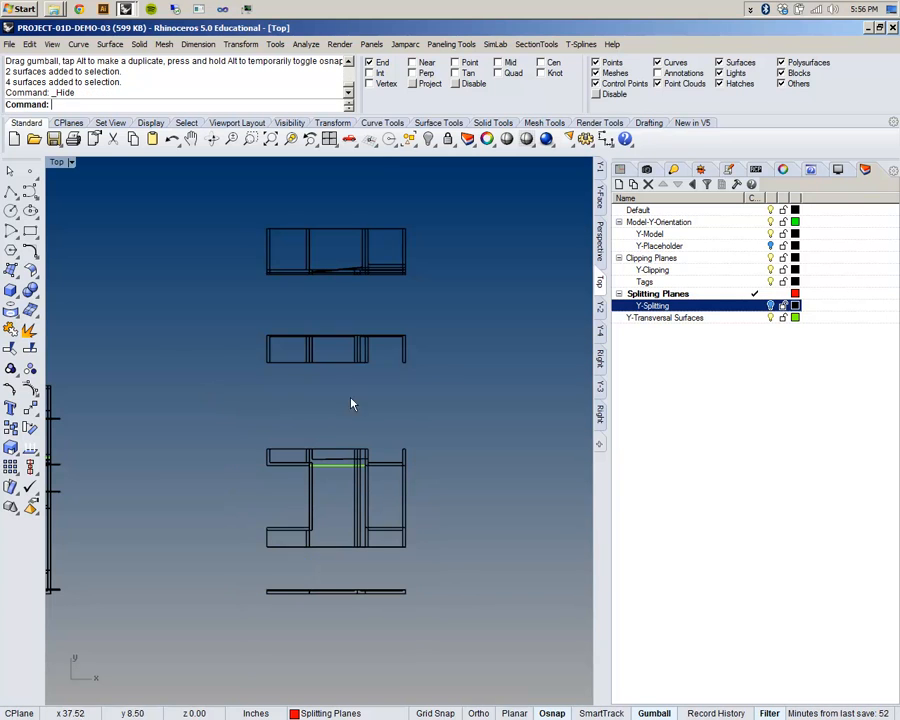
Step: Undo the hiding of the splitting planes that cross the separated sections
{"action": "left_click_drag", "start_coordinate": [203, 414], "coordinate": [418, 524]}
{"action": "scroll", "coordinate": [311, 452], "scroll_direction": "up", "scroll_amount": 4}
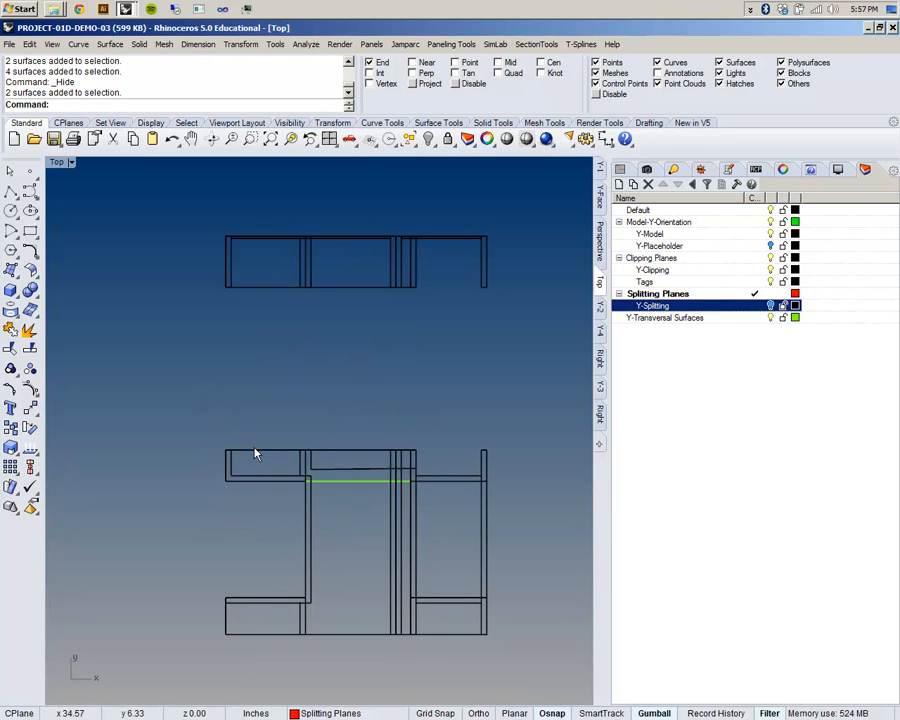
{"action": "key", "text": "ctrl+z"}
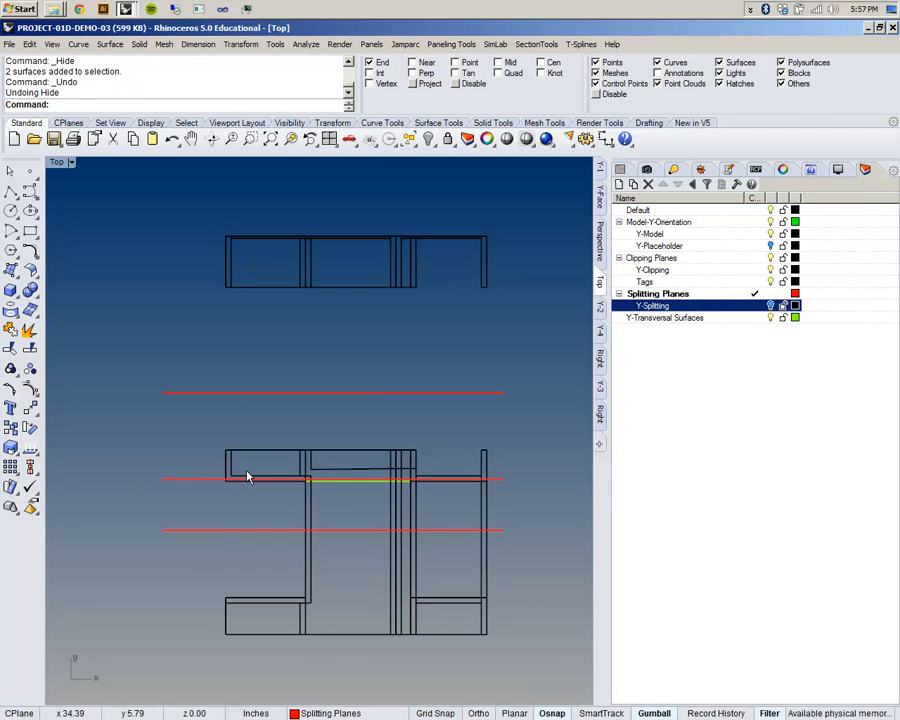
{"action": "left_click", "coordinate": [250, 457]}
{"action": "key", "text": "Escape"}
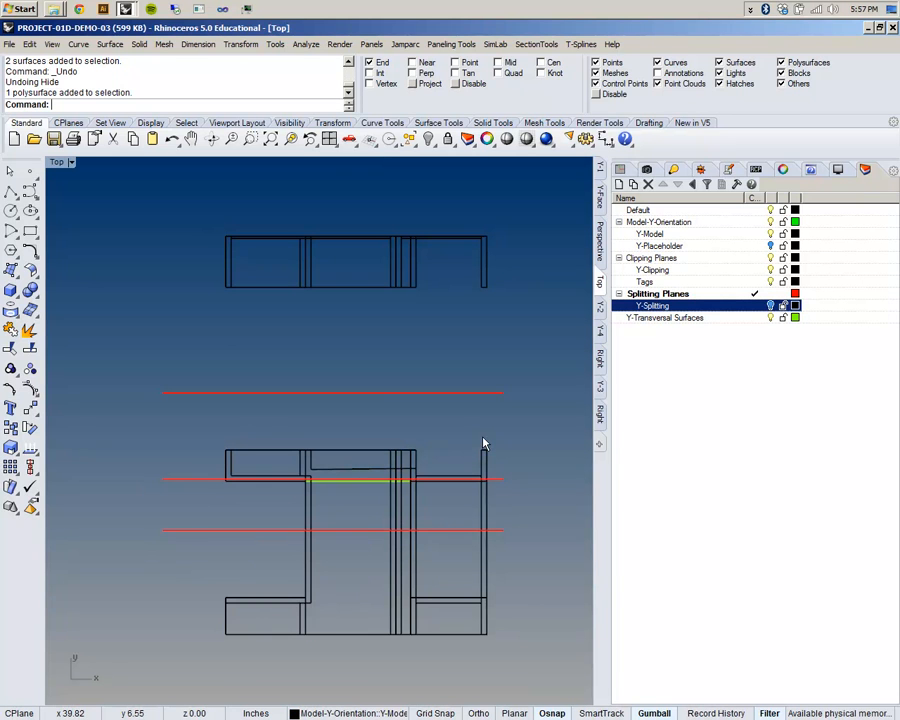
{"action": "type", "text": "Split"}
{"action": "key", "text": "Return"}
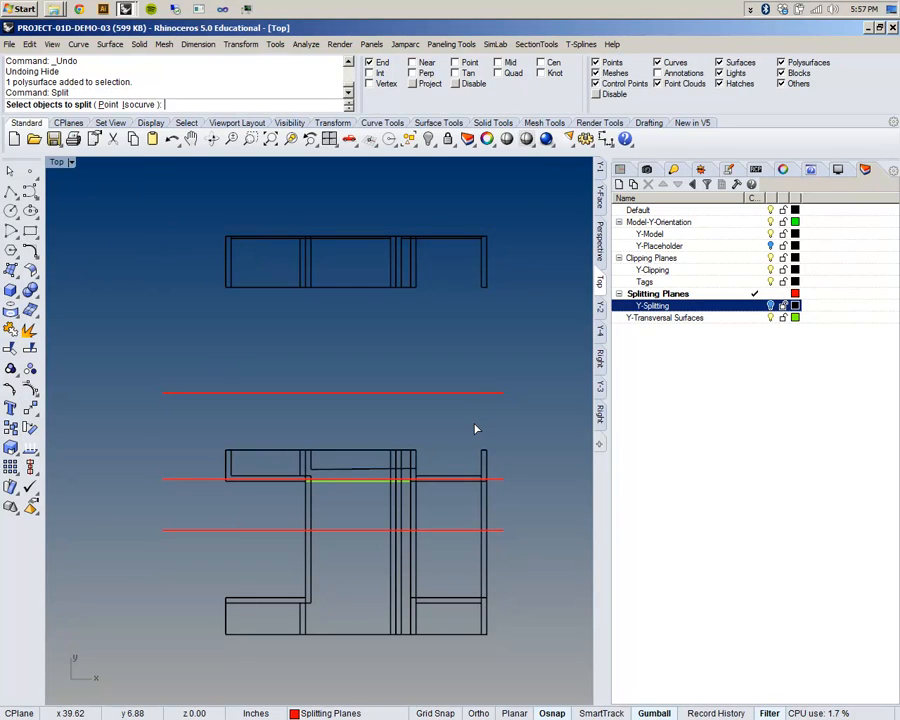
{"action": "right_click_drag", "start_coordinate": [446, 456], "coordinate": [438, 420]}
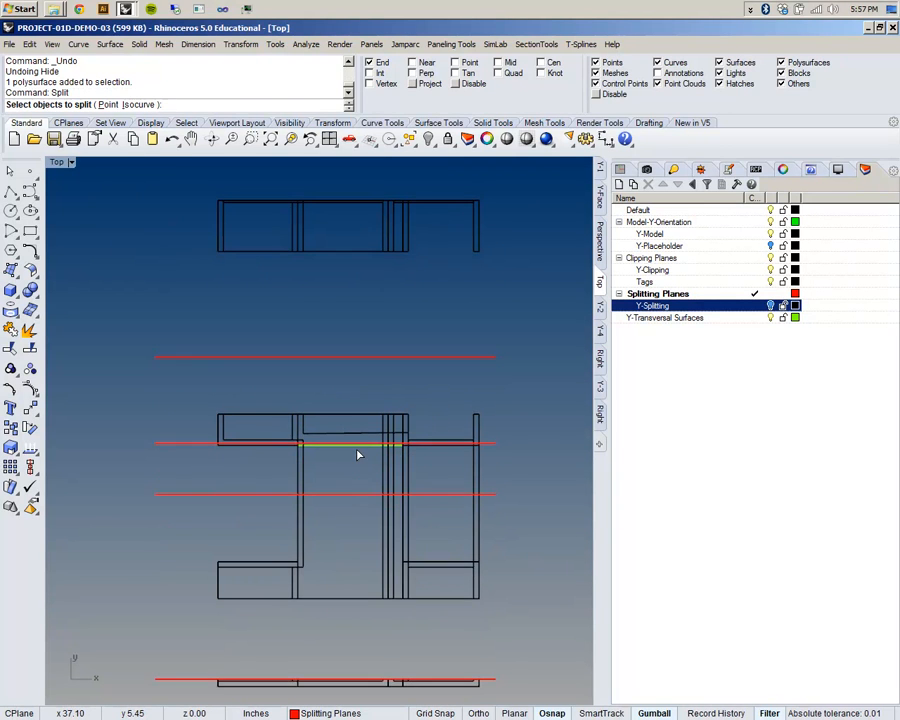
{"action": "scroll", "coordinate": [354, 457], "scroll_direction": "down", "scroll_amount": 3}
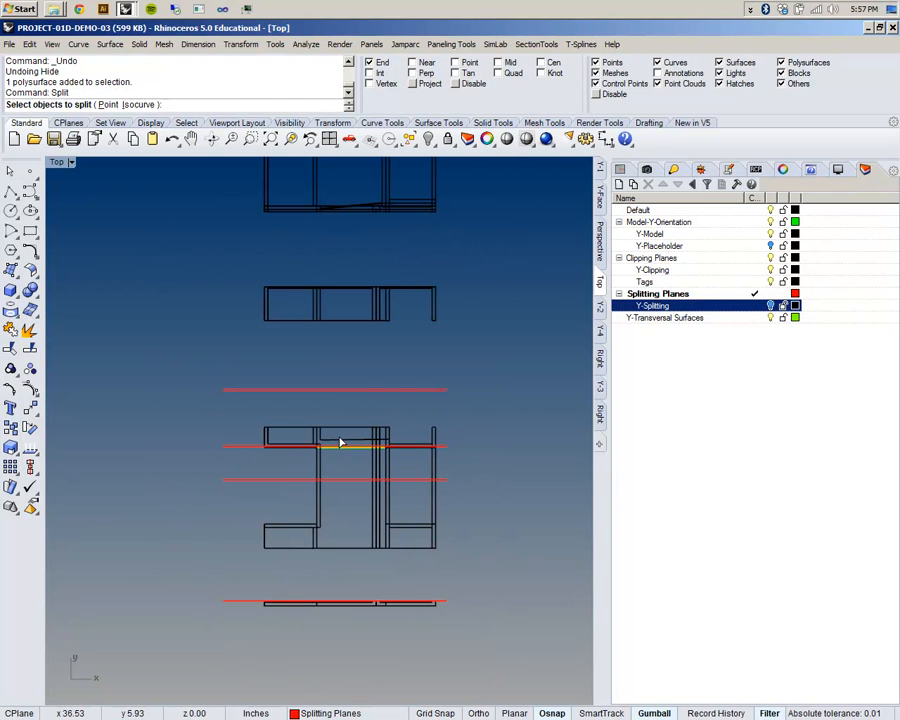
{"action": "left_click", "coordinate": [314, 436]}
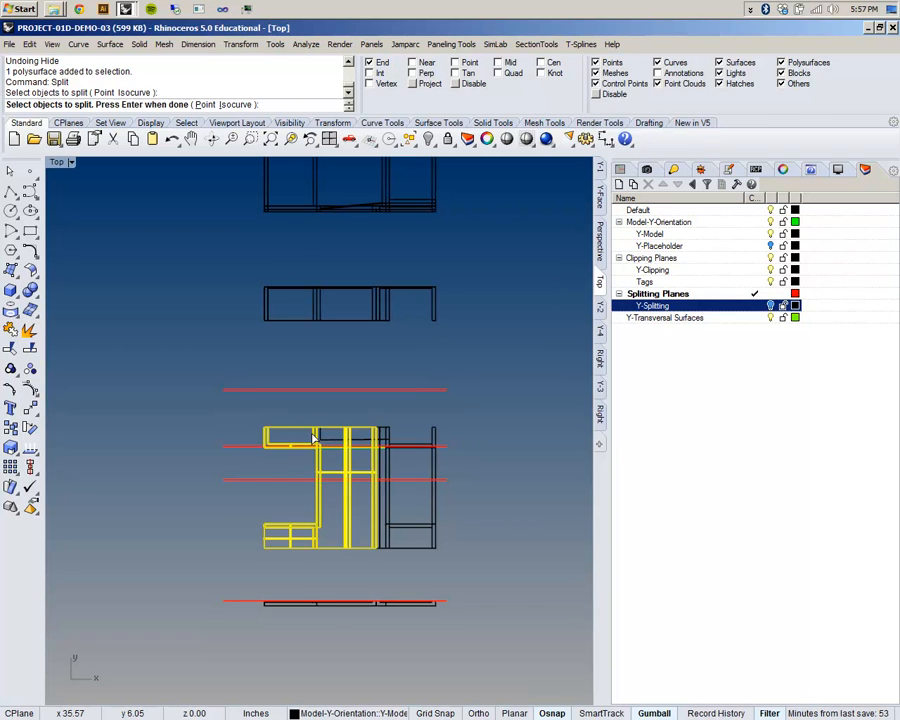
{"action": "key", "text": "Escape"}
Step: Explode all polysurfaces of the large section behind the thin front piece into individual surfaces
{"action": "left_click", "coordinate": [314, 436]}
{"action": "type", "text": "Explode"}
{"action": "key", "text": "Return"}
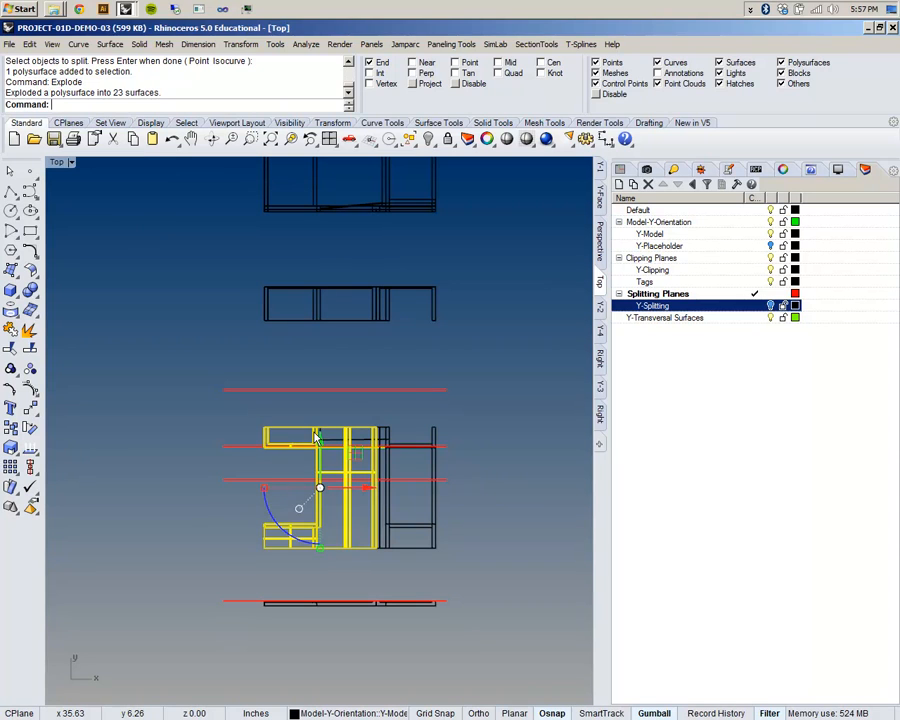
{"action": "left_click", "coordinate": [389, 449]}
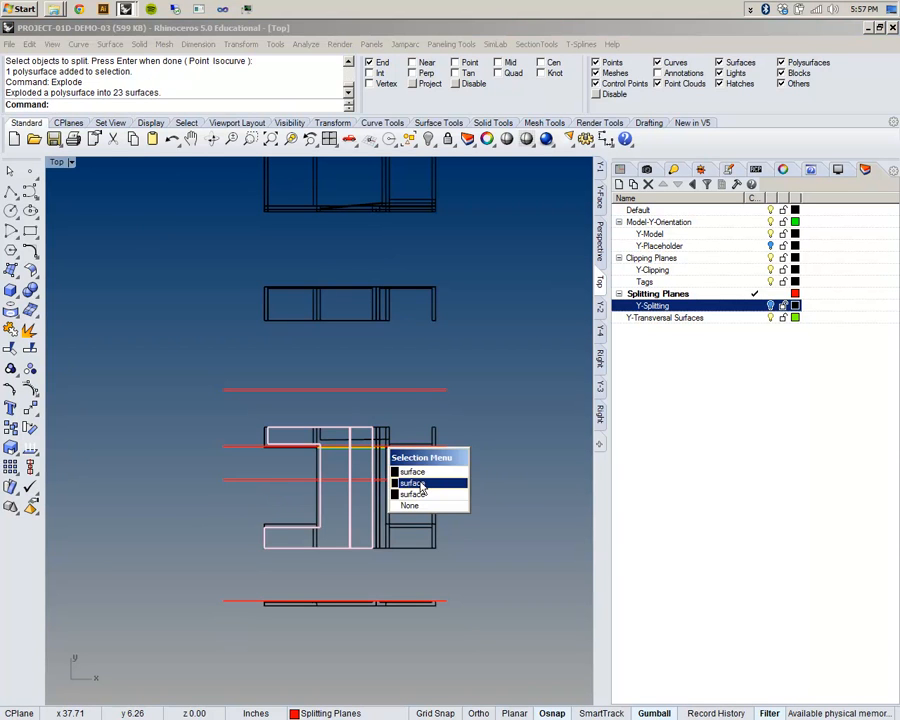
{"action": "left_click", "coordinate": [421, 485]}
{"action": "key", "text": "Return"}
{"action": "left_click_drag", "start_coordinate": [459, 410], "coordinate": [254, 438]}
{"action": "key", "text": "Return"}
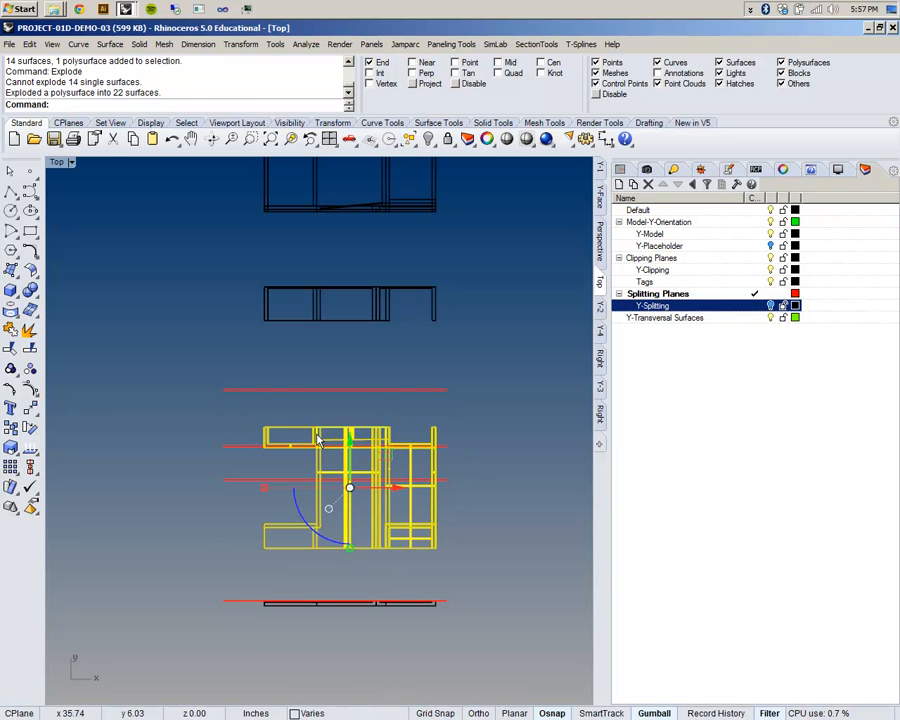
{"action": "left_click", "coordinate": [484, 400]}
{"action": "type", "text": "Spl"}
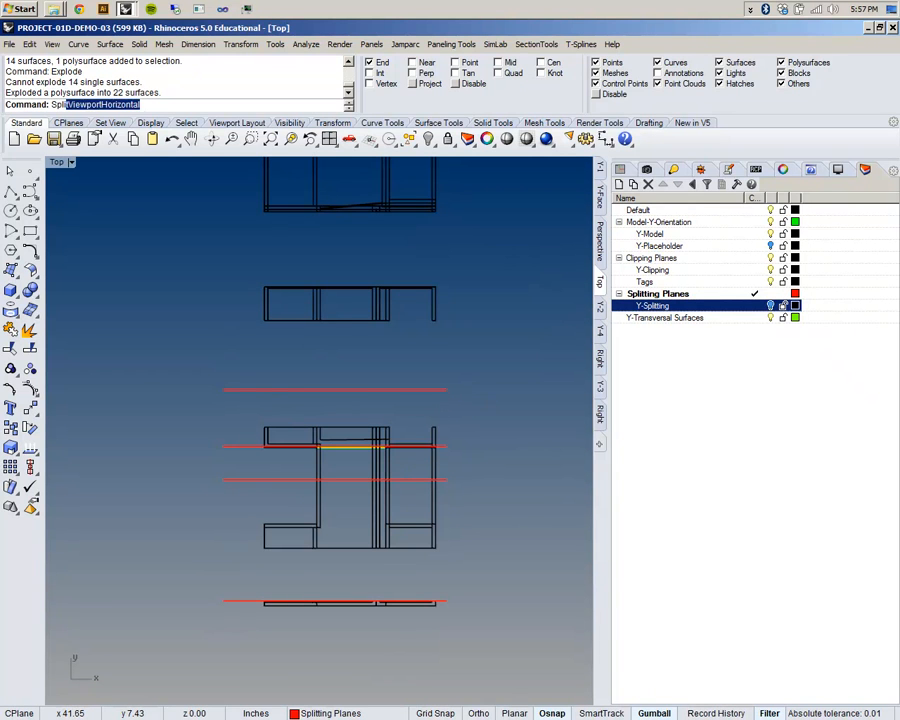
{"action": "type", "text": "it"}
{"action": "key", "text": "Return"}
{"action": "scroll", "coordinate": [236, 410], "scroll_direction": "up", "scroll_amount": 3}
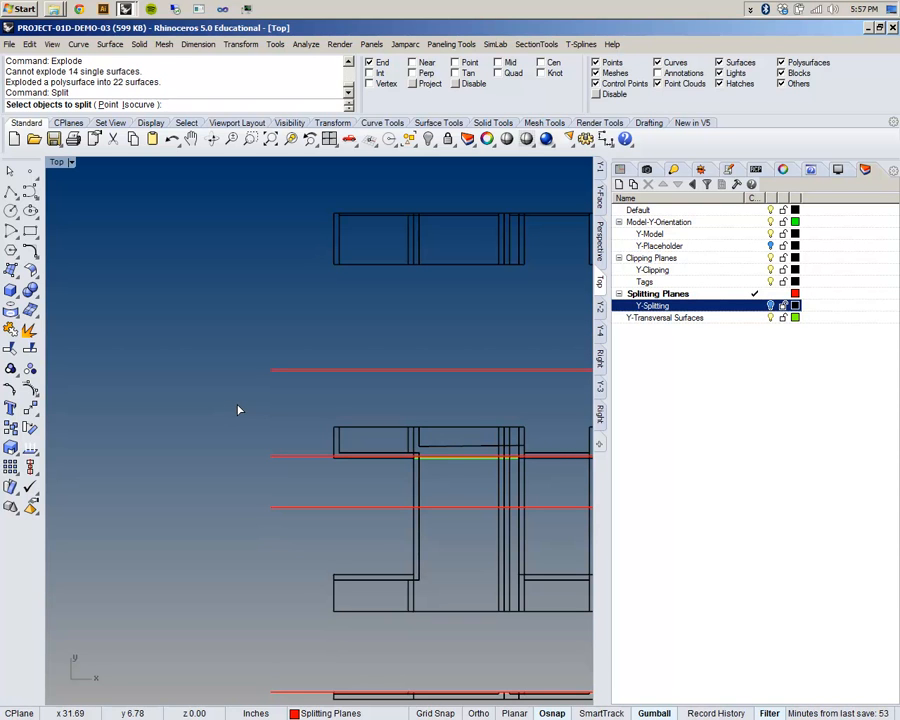
{"action": "right_click_drag", "start_coordinate": [397, 545], "coordinate": [277, 508]}
{"action": "right_click_drag", "start_coordinate": [375, 431], "coordinate": [395, 450]}
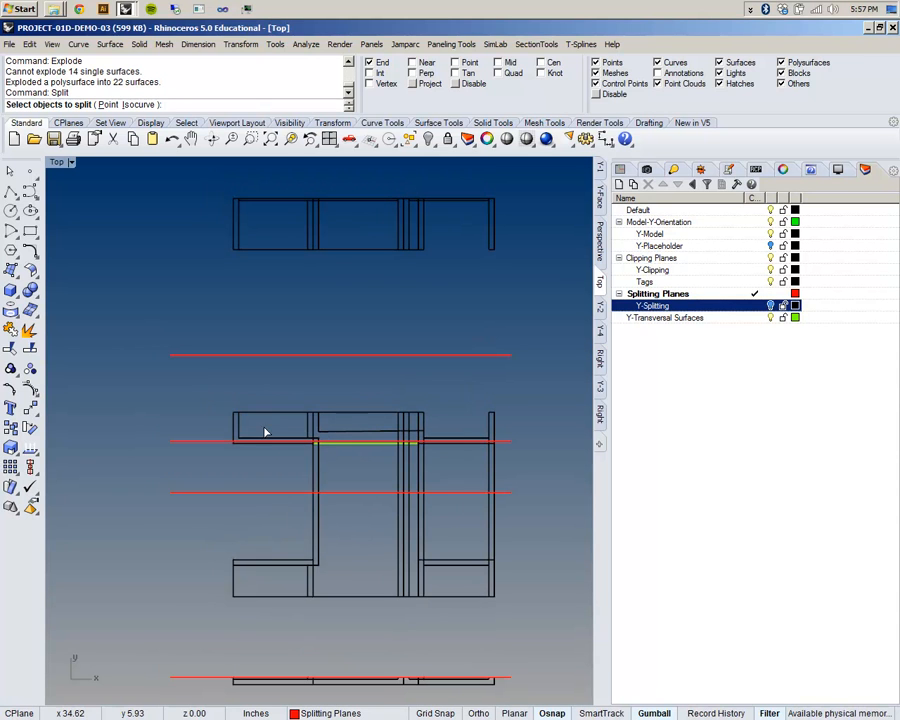
{"action": "left_click", "coordinate": [244, 408]}
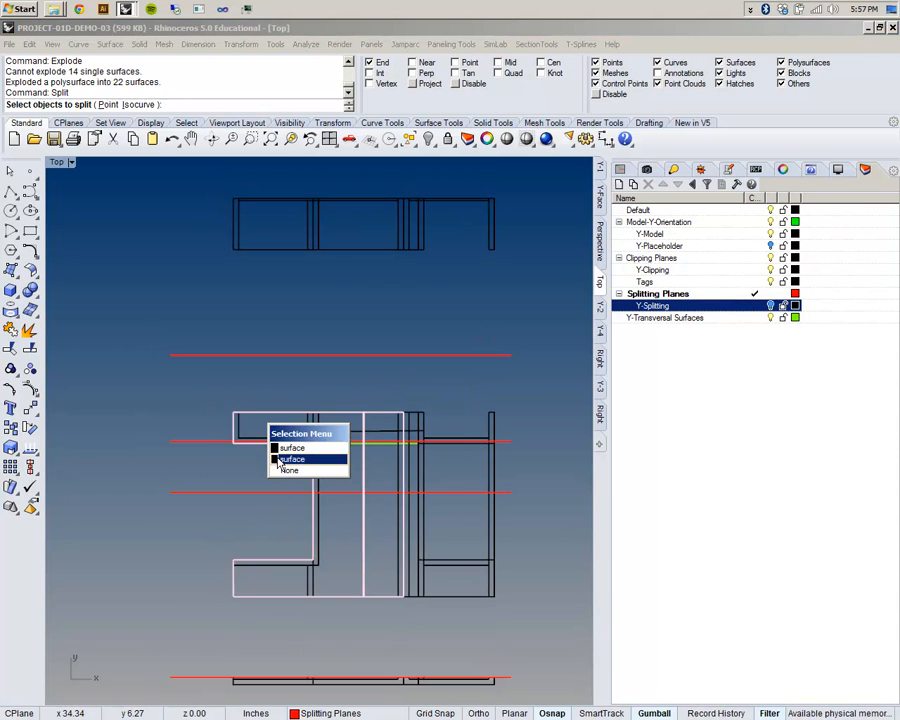
{"action": "left_click", "coordinate": [307, 389]}
{"action": "scroll", "coordinate": [375, 473], "scroll_direction": "down", "scroll_amount": 6}
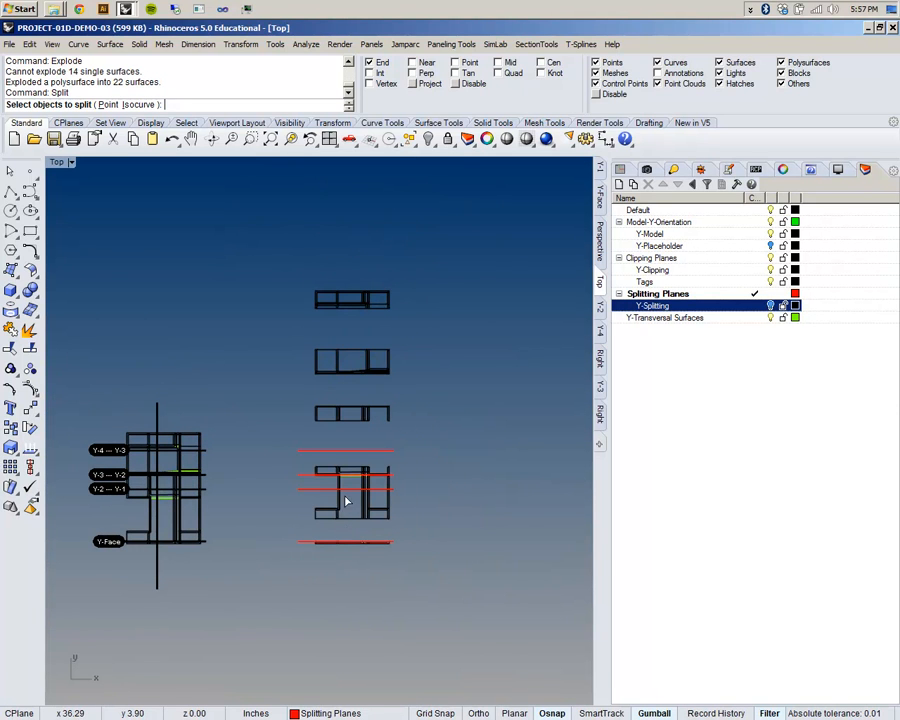
{"action": "scroll", "coordinate": [346, 428], "scroll_direction": "up", "scroll_amount": 5}
{"action": "scroll", "coordinate": [340, 465], "scroll_direction": "down", "scroll_amount": 2}
Step: Select the four red splitting planes across the separated sections and hide them again
{"action": "left_click_drag", "start_coordinate": [279, 474], "coordinate": [211, 669]}
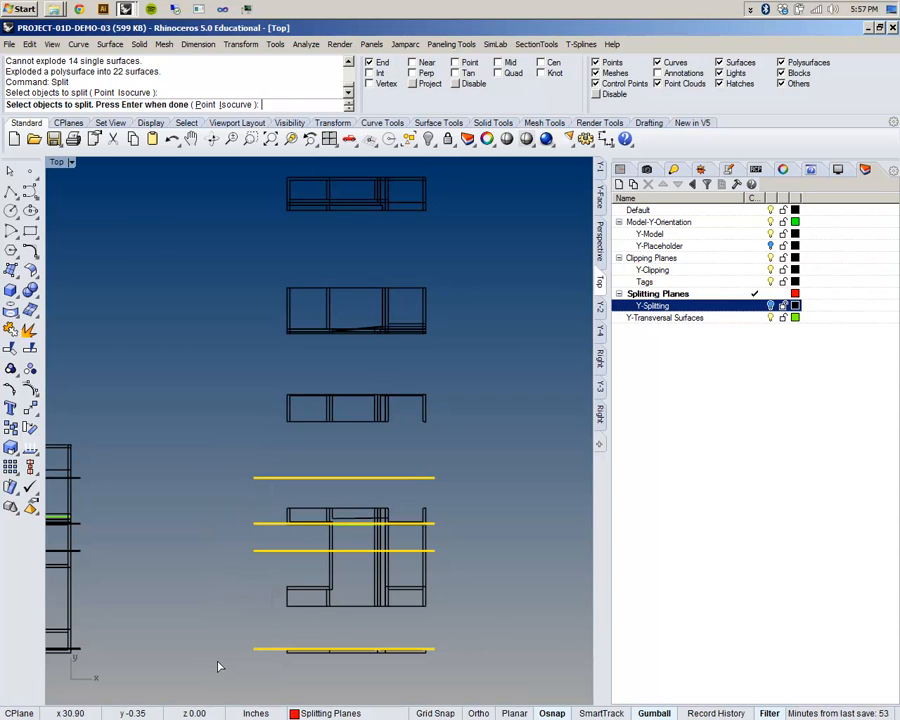
{"action": "key", "text": "ctrl+h"}
{"action": "left_click_drag", "start_coordinate": [268, 444], "coordinate": [204, 571]}
{"action": "left_click_drag", "start_coordinate": [183, 685], "coordinate": [186, 684]}
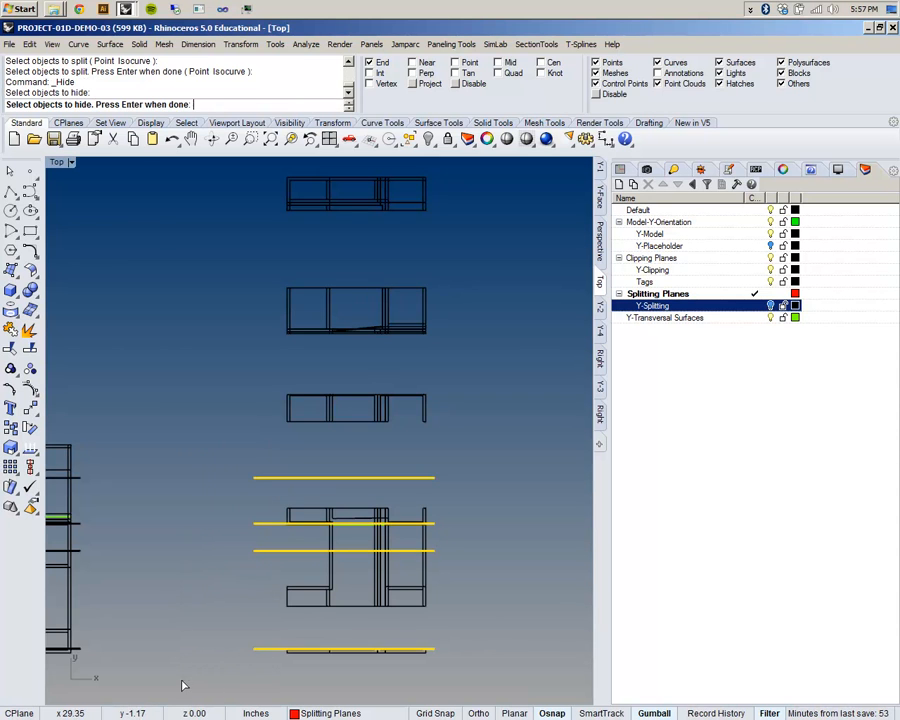
{"action": "key", "text": "ctrl+h"}
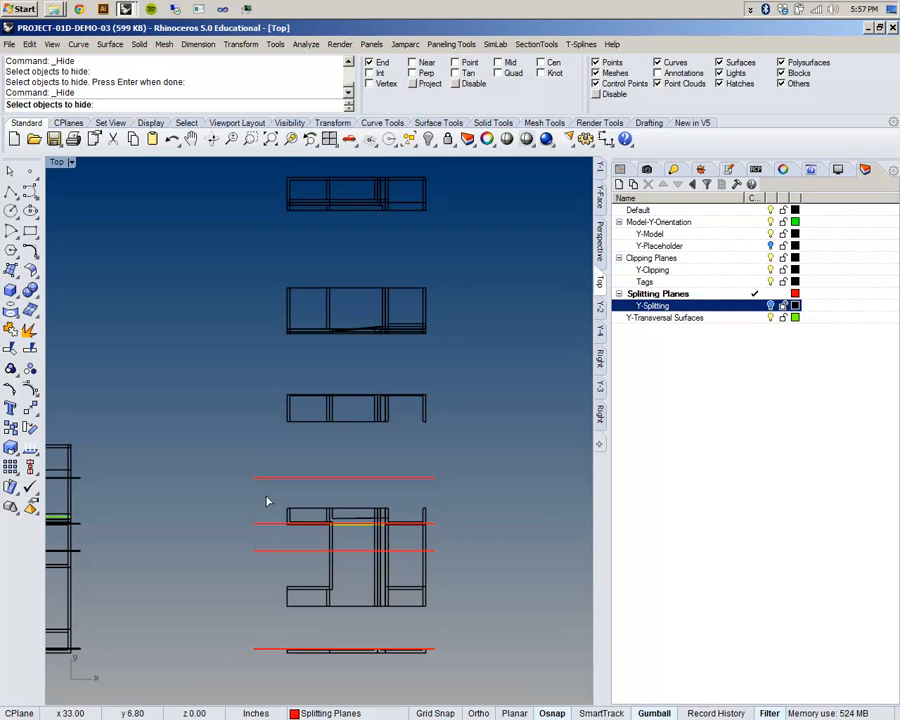
{"action": "left_click_drag", "start_coordinate": [265, 466], "coordinate": [185, 662]}
{"action": "key", "text": "Return"}
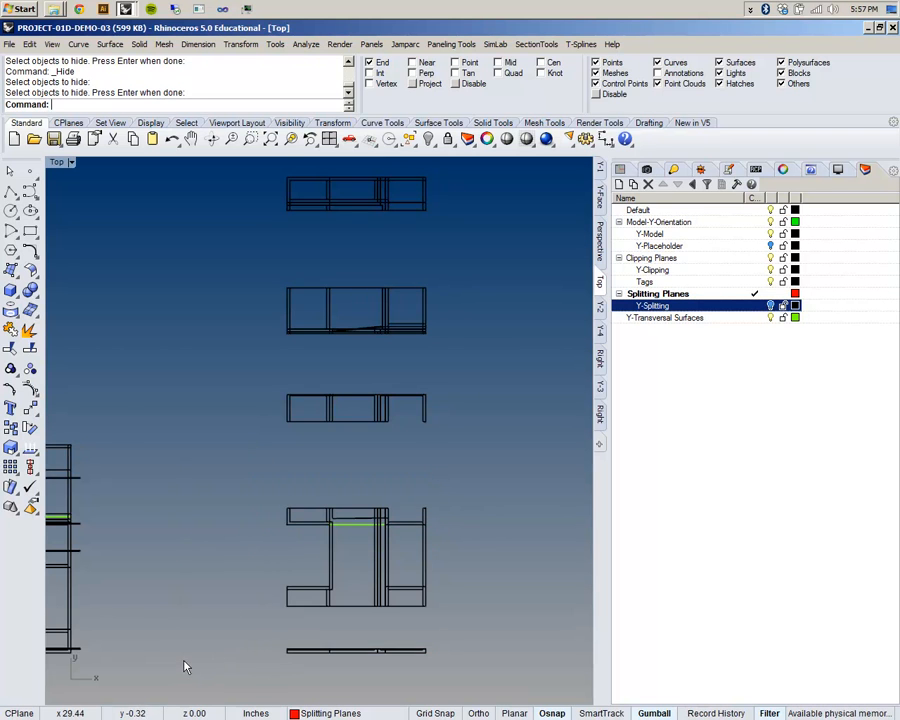
Step: Select all the separated sections and move them together along X, farther from the original tagged model
{"action": "scroll", "coordinate": [283, 504], "scroll_direction": "down", "scroll_amount": 3}
{"action": "right_click_drag", "start_coordinate": [404, 432], "coordinate": [360, 419]}
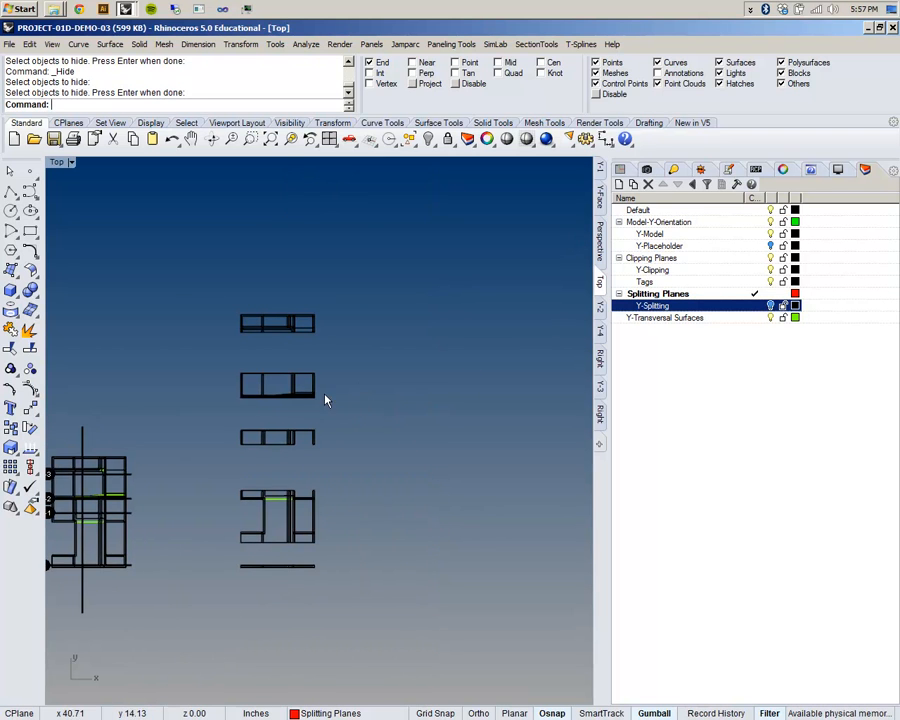
{"action": "right_click_drag", "start_coordinate": [288, 440], "coordinate": [308, 441]}
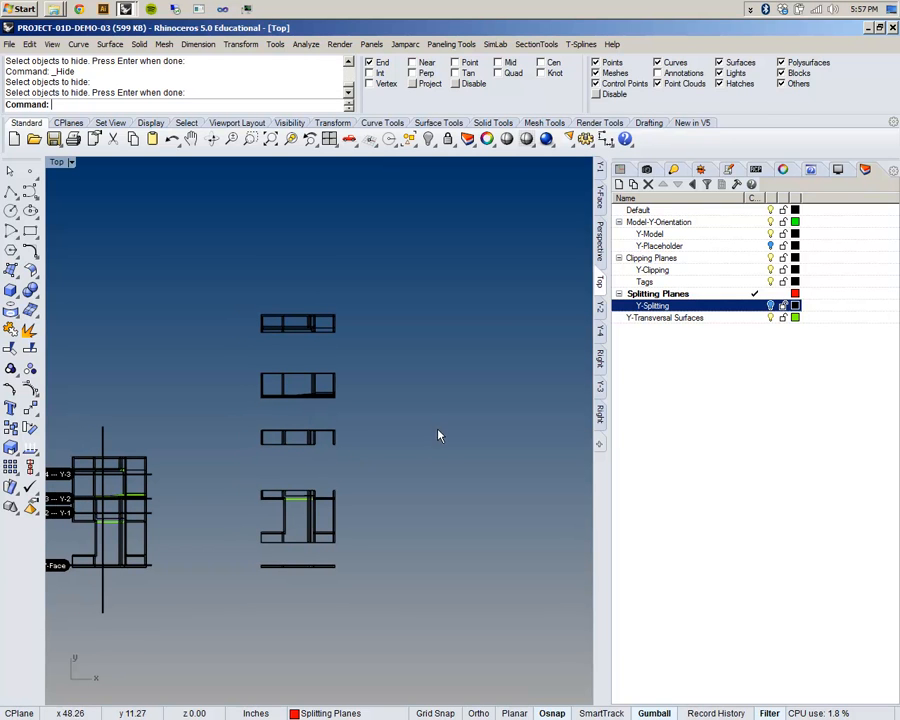
{"action": "left_click_drag", "start_coordinate": [233, 277], "coordinate": [372, 593]}
{"action": "left_click_drag", "start_coordinate": [342, 436], "coordinate": [397, 460]}
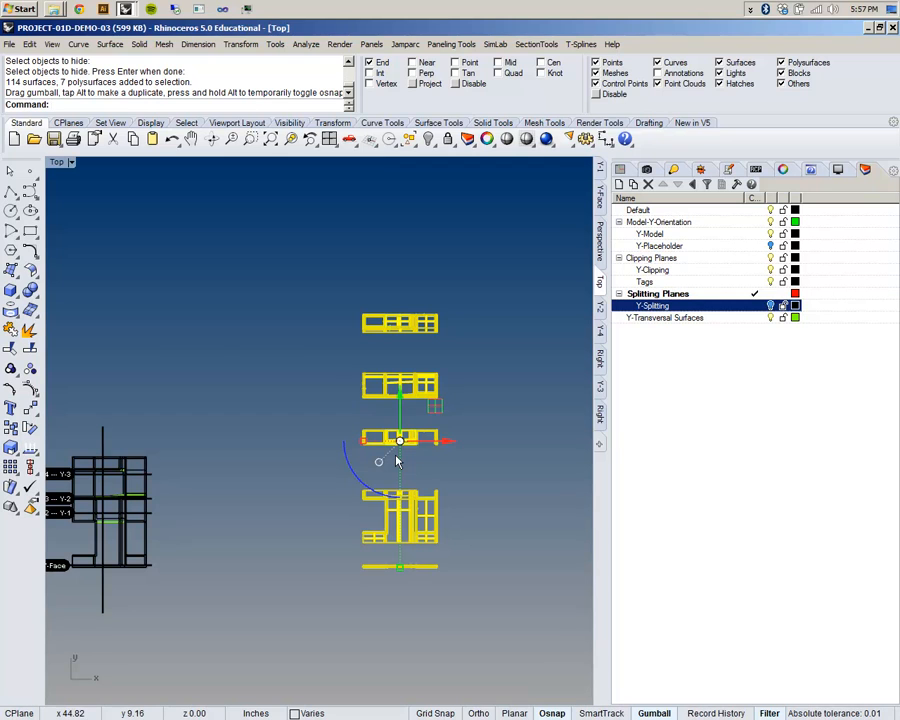
Step: Try rotating the whole set of separated sections 60 degrees about its common center
{"action": "left_click", "coordinate": [346, 468]}
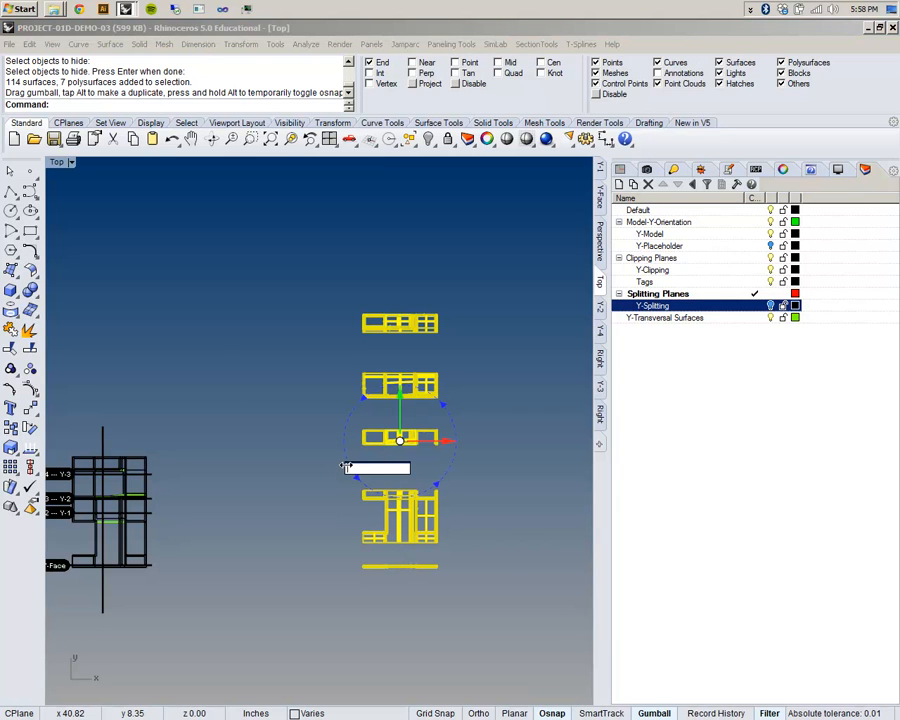
{"action": "type", "text": "60"}
{"action": "key", "text": "Return"}
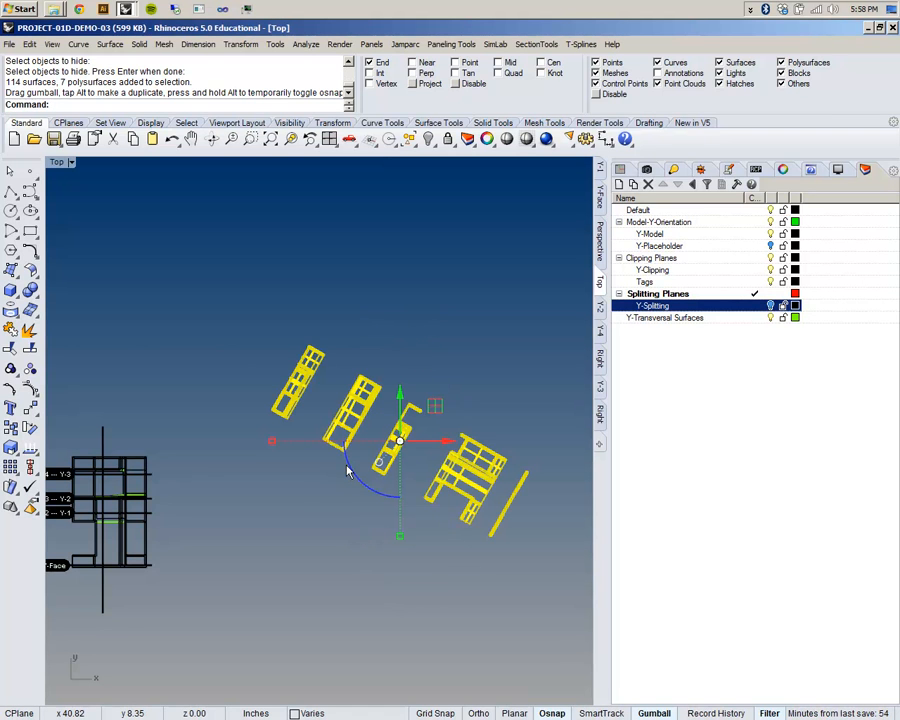
{"action": "key", "text": "ctrl+z"}
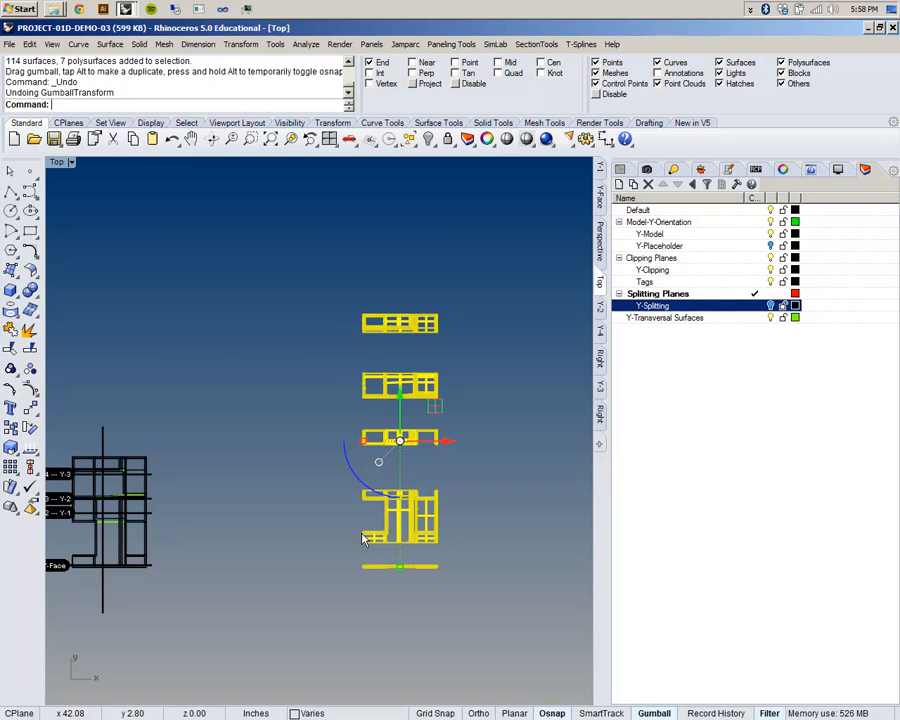
Step: Rotate the selected sections 60 degrees about the left front corner of the thin front piece, using its front edge as reference
{"action": "scroll", "coordinate": [442, 576], "scroll_direction": "up", "scroll_amount": 3}
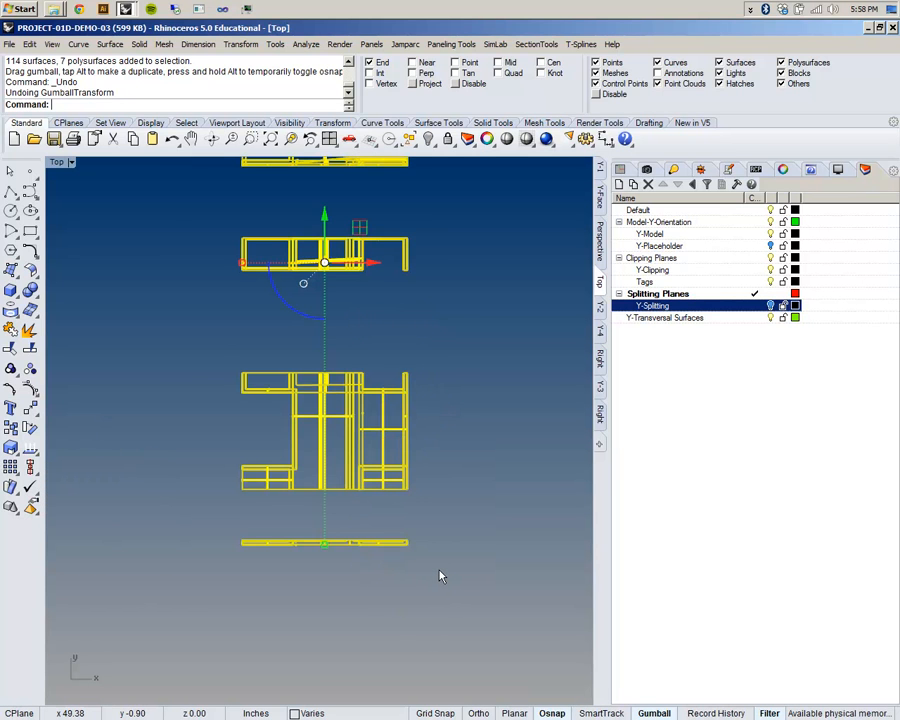
{"action": "type", "text": "Rotate"}
{"action": "key", "text": "Return"}
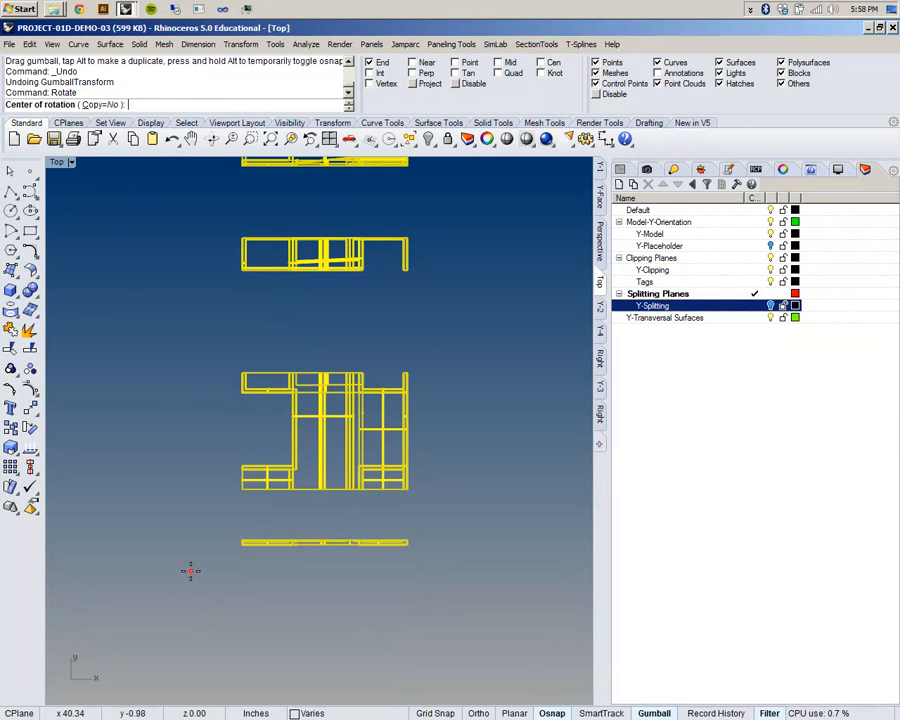
{"action": "left_click", "coordinate": [242, 544]}
{"action": "left_click", "coordinate": [407, 544]}
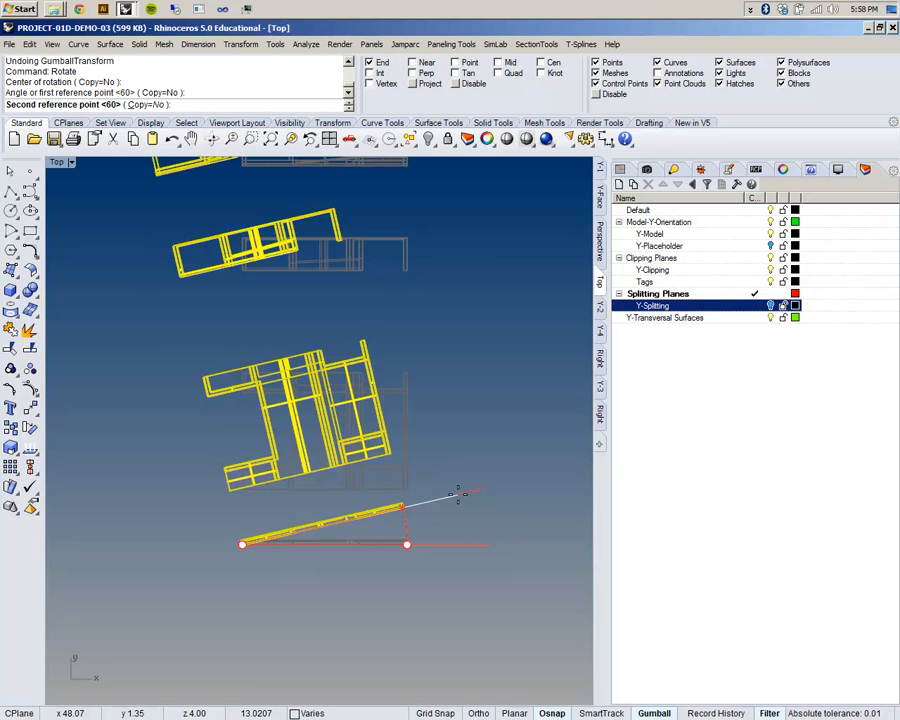
{"action": "type", "text": "60"}
{"action": "key", "text": "Return"}
Step: Move the rotated sections along X, clear of the original model
{"action": "scroll", "coordinate": [458, 498], "scroll_direction": "down", "scroll_amount": 3}
{"action": "left_click_drag", "start_coordinate": [347, 449], "coordinate": [494, 449]}
{"action": "right_click_drag", "start_coordinate": [548, 432], "coordinate": [395, 319]}
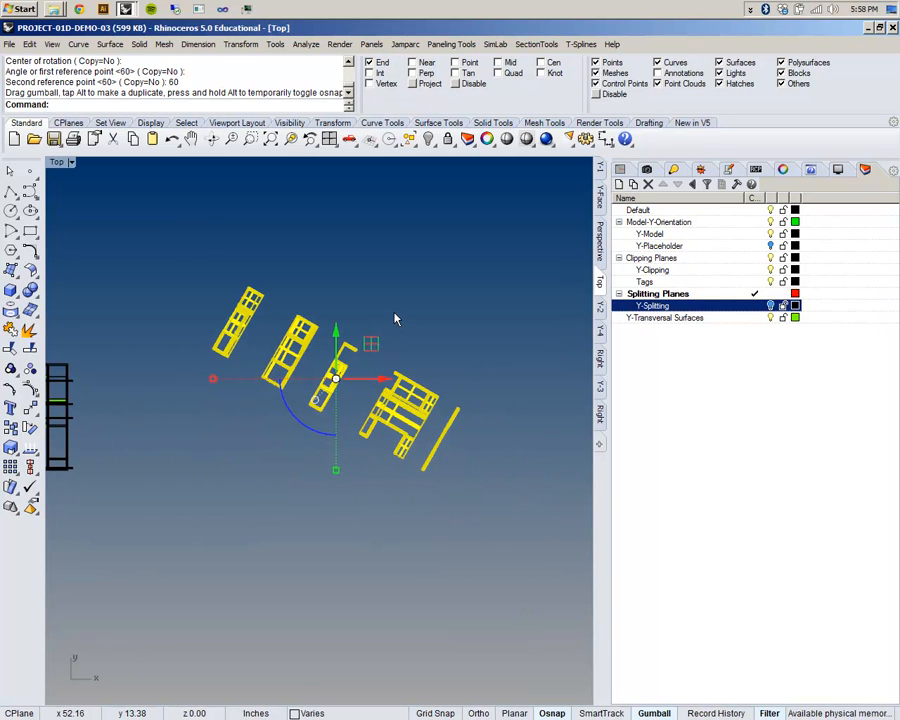
Step: In the Right view, shear the selected sections by -45 degrees from their lower front corner, using the upper front corner as reference
{"action": "left_click", "coordinate": [600, 356]}
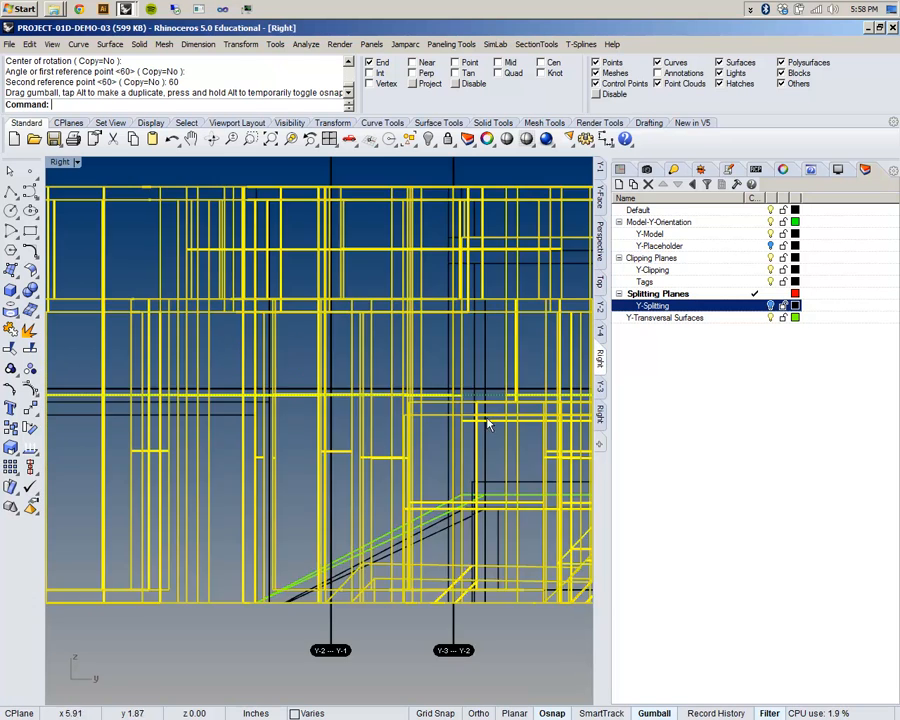
{"action": "scroll", "coordinate": [358, 449], "scroll_direction": "down", "scroll_amount": 5}
{"action": "right_click_drag", "start_coordinate": [336, 441], "coordinate": [284, 423]}
{"action": "scroll", "coordinate": [282, 421], "scroll_direction": "up", "scroll_amount": 5}
{"action": "scroll", "coordinate": [280, 423], "scroll_direction": "down", "scroll_amount": 4}
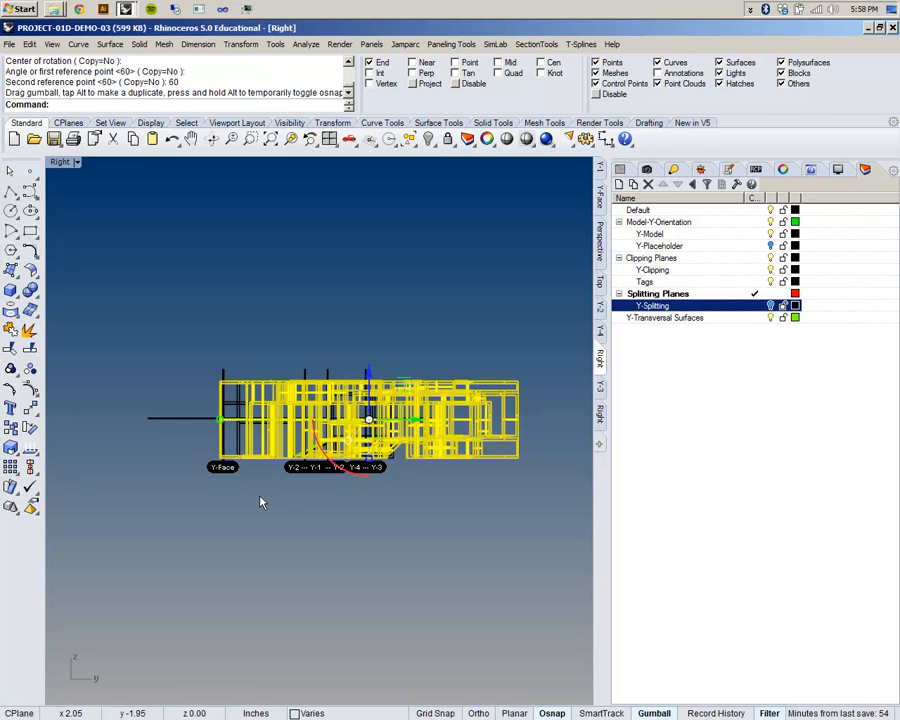
{"action": "type", "text": "hear"}
{"action": "key", "text": "Return"}
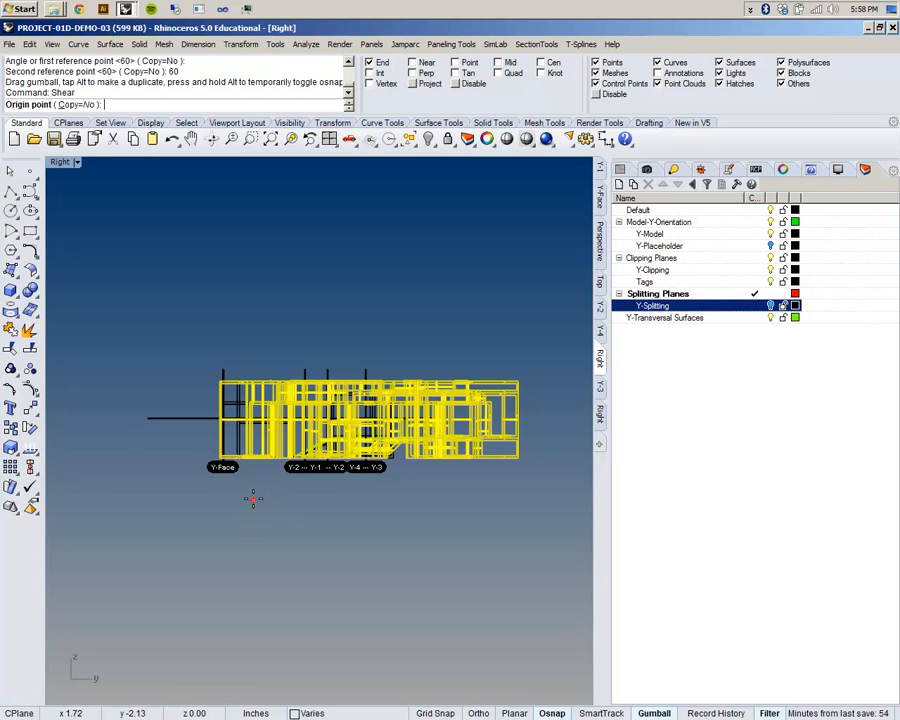
{"action": "scroll", "coordinate": [190, 470], "scroll_direction": "up", "scroll_amount": 6}
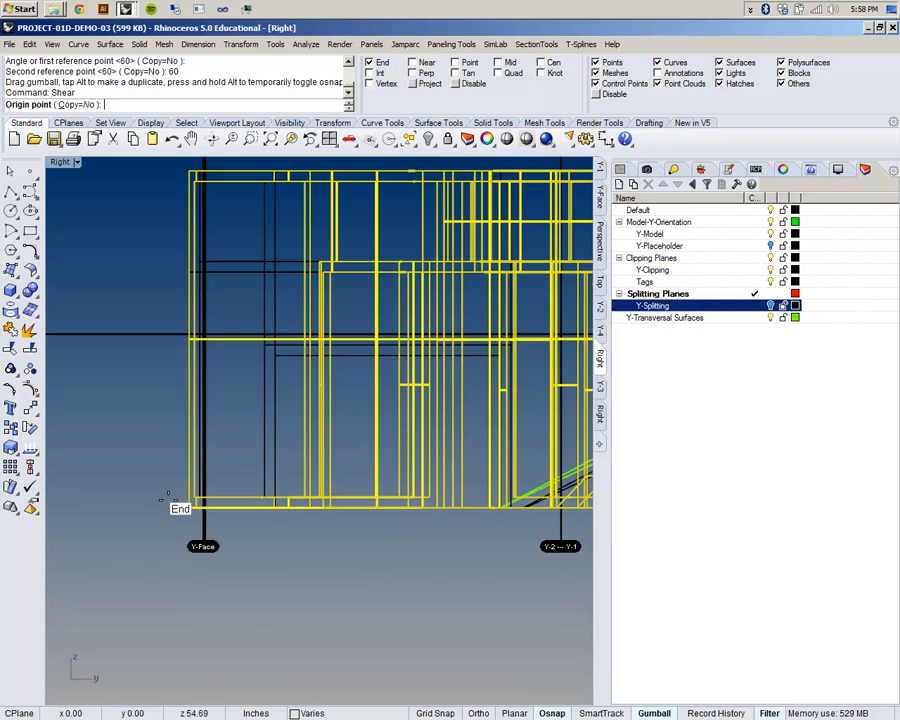
{"action": "left_click", "coordinate": [186, 510]}
{"action": "scroll", "coordinate": [186, 510], "scroll_direction": "down", "scroll_amount": 4}
{"action": "scroll", "coordinate": [190, 350], "scroll_direction": "up", "scroll_amount": 4}
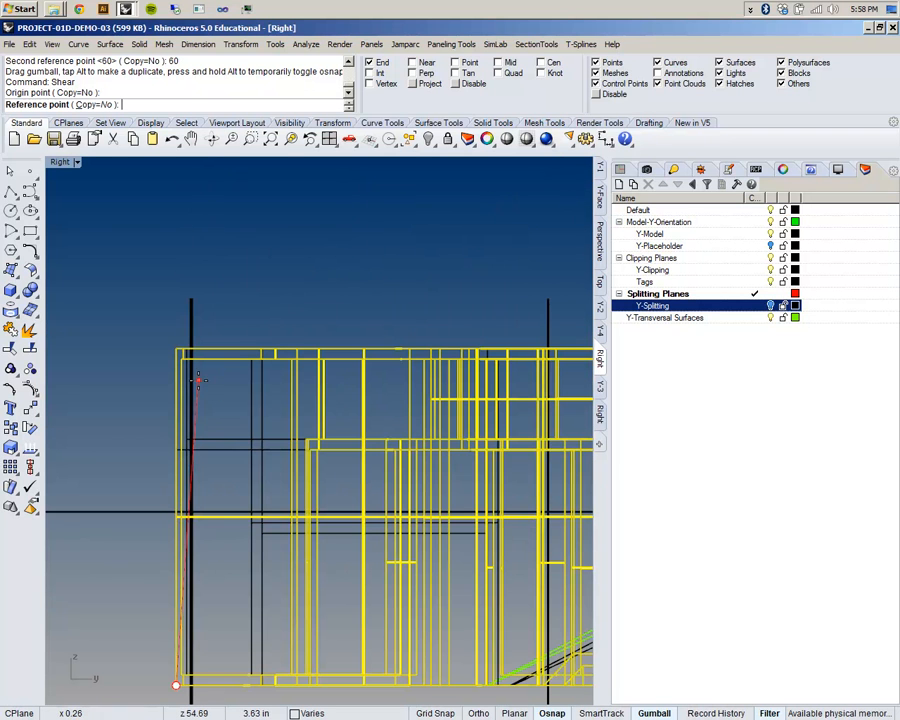
{"action": "left_click", "coordinate": [176, 353]}
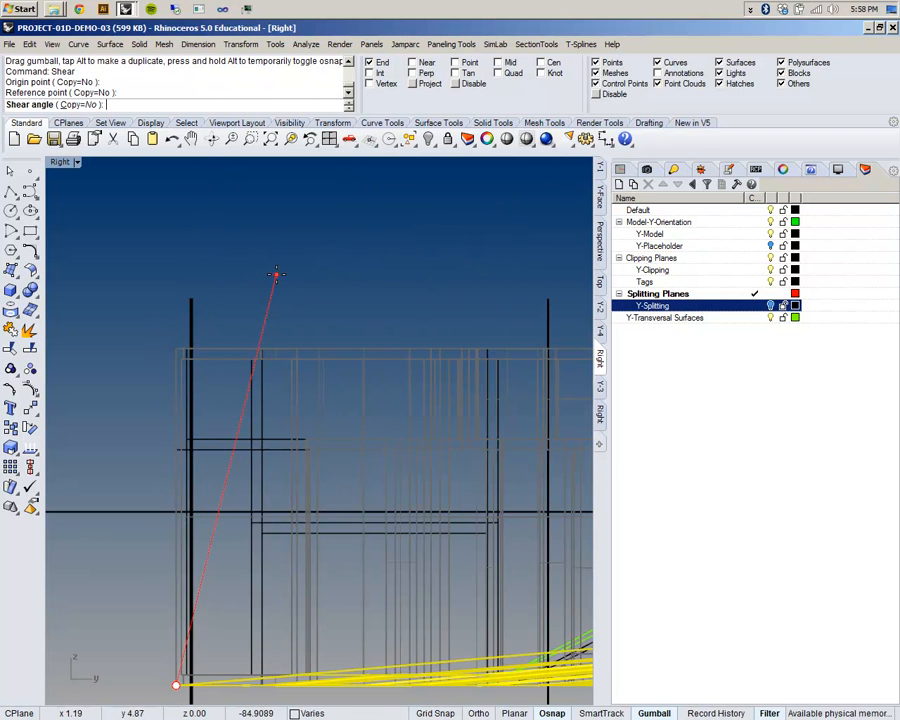
{"action": "scroll", "coordinate": [275, 276], "scroll_direction": "down", "scroll_amount": 4}
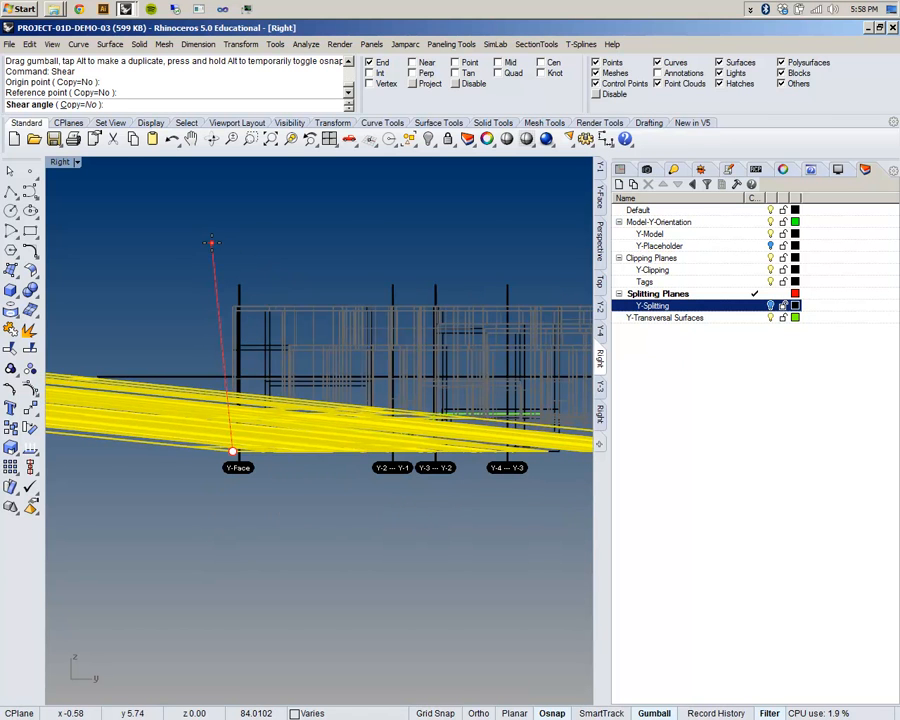
{"action": "type", "text": "-45"}
{"action": "key", "text": "Return"}
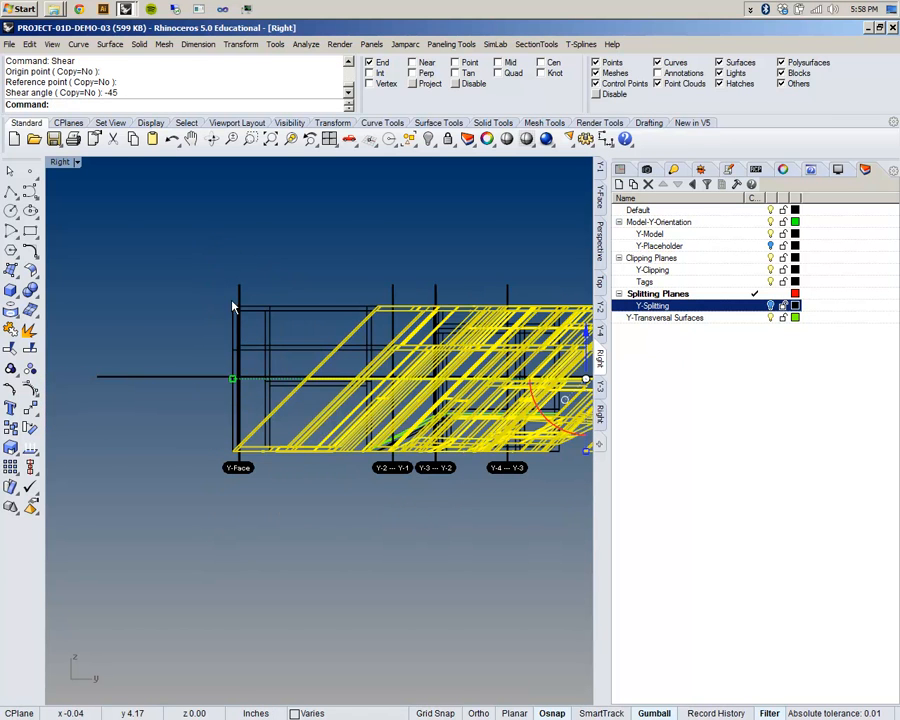
{"action": "scroll", "coordinate": [272, 380], "scroll_direction": "down", "scroll_amount": 3}
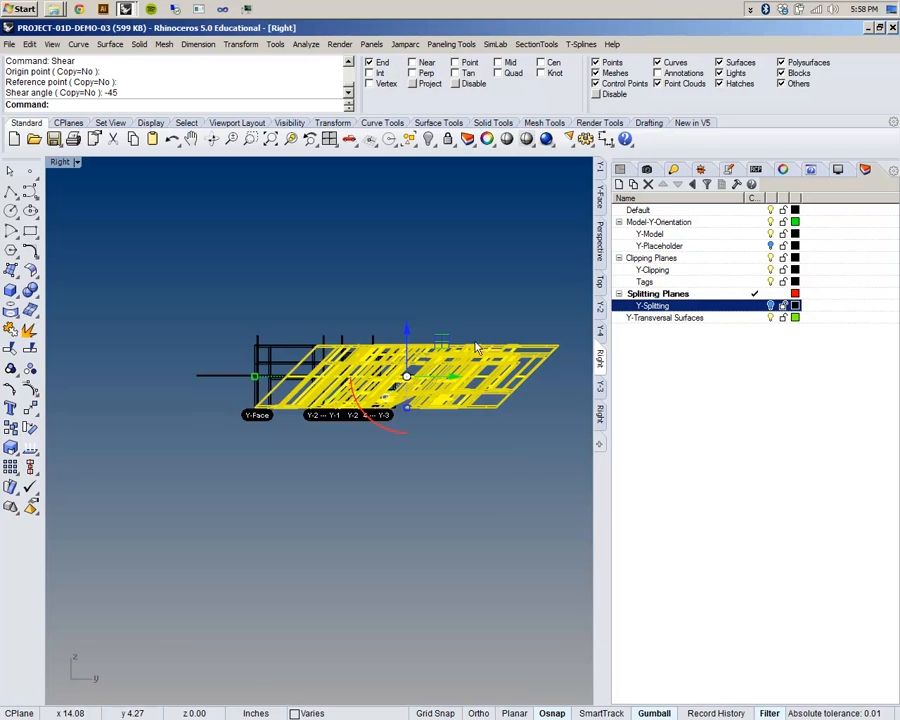
{"action": "right_click_drag", "start_coordinate": [474, 295], "coordinate": [388, 347]}
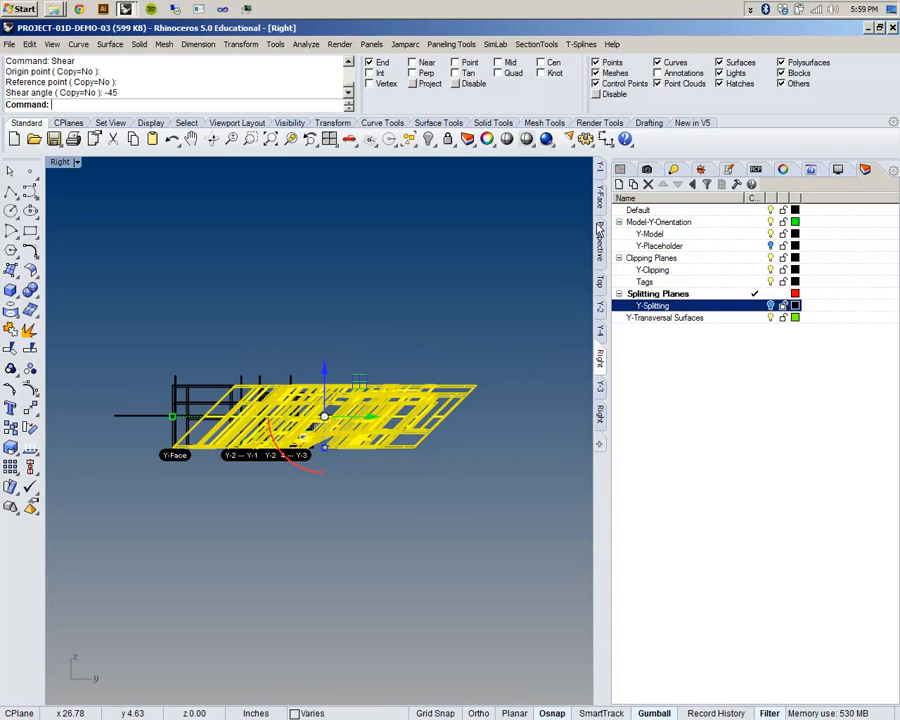
Step: Deselect the sheared sections and show them in the Top view with Shaded display mode
{"action": "left_click", "coordinate": [600, 281]}
{"action": "left_click", "coordinate": [468, 281]}
{"action": "scroll", "coordinate": [376, 317], "scroll_direction": "up", "scroll_amount": 6}
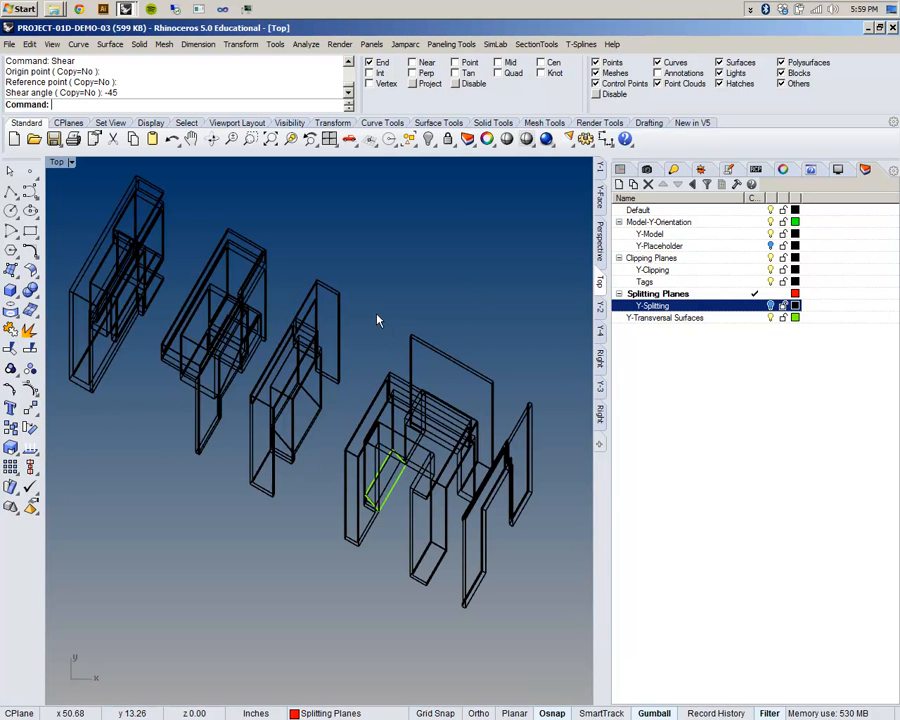
{"action": "left_click", "coordinate": [60, 162]}
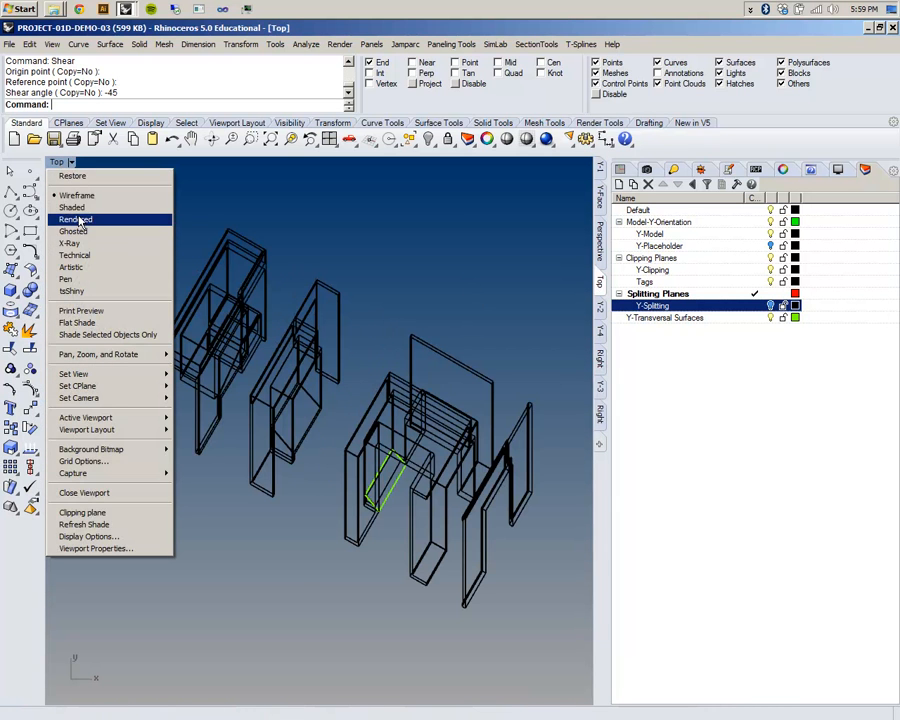
{"action": "left_click", "coordinate": [88, 204]}
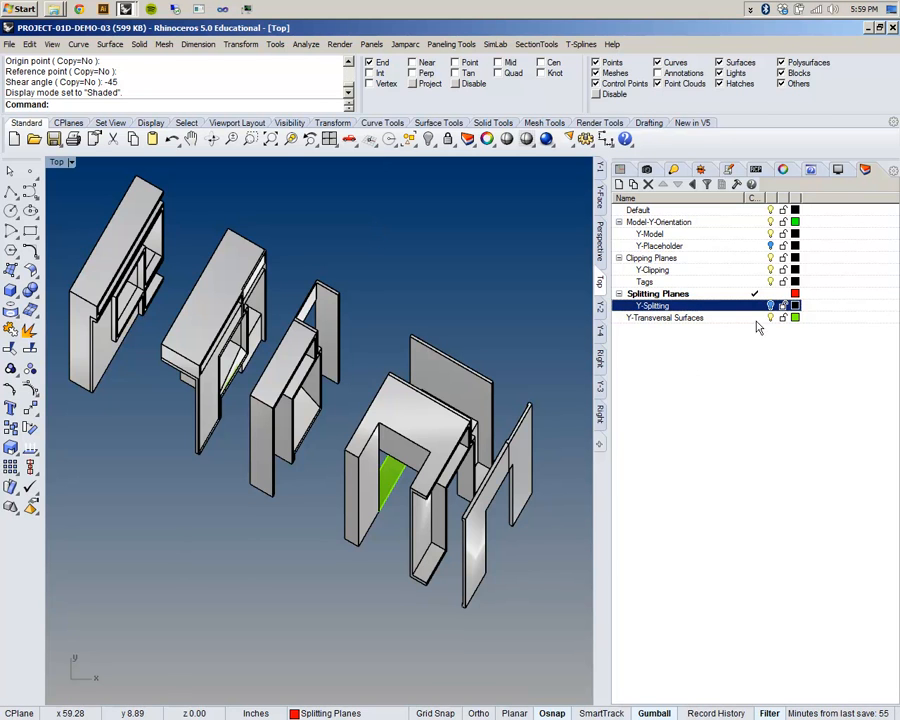
Step: Select all objects on the Y-Transversal Surfaces layer to highlight where those surfaces sit in the exploded sections
{"action": "left_click", "coordinate": [690, 318]}
{"action": "right_click", "coordinate": [701, 318]}
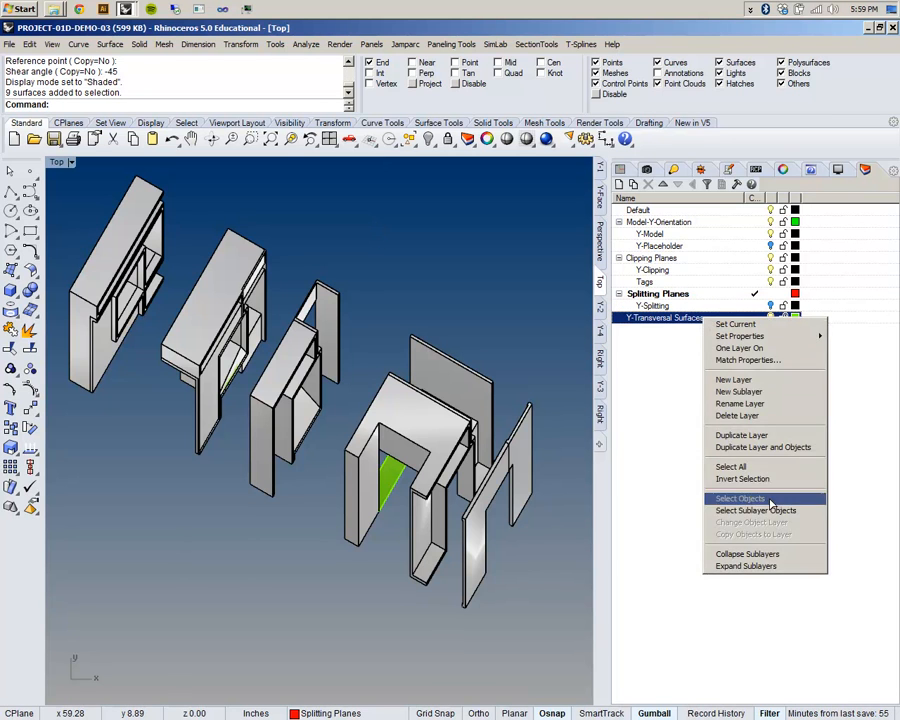
{"action": "left_click", "coordinate": [741, 498]}
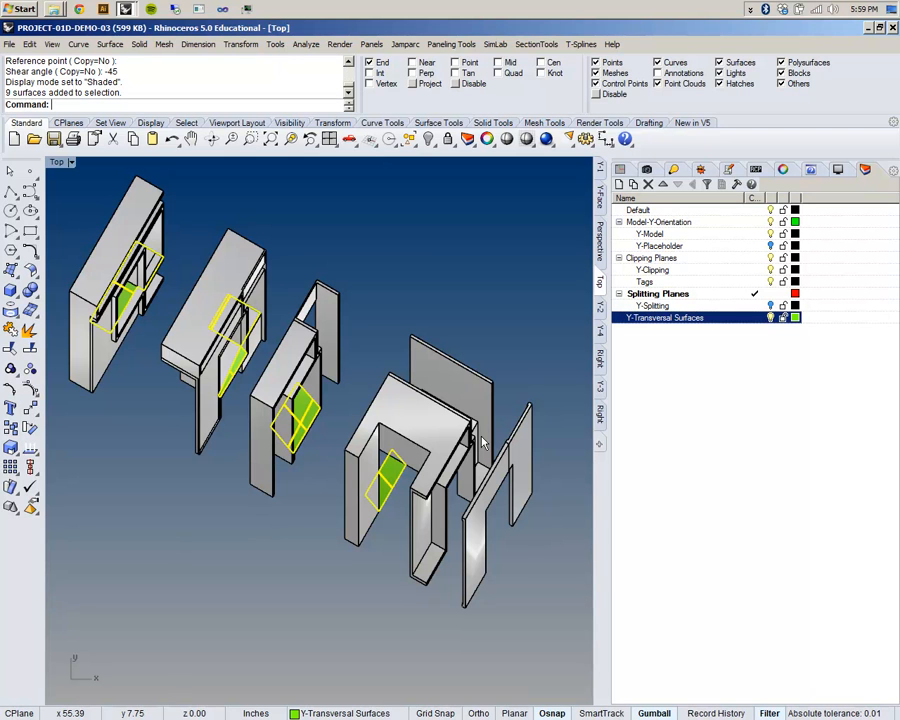
Step: Move the thin front piece about 1.76 in farther out along the explosion direction, using the middle section's lower corner as base point
{"action": "left_click", "coordinate": [484, 581]}
{"action": "left_click", "coordinate": [508, 581]}
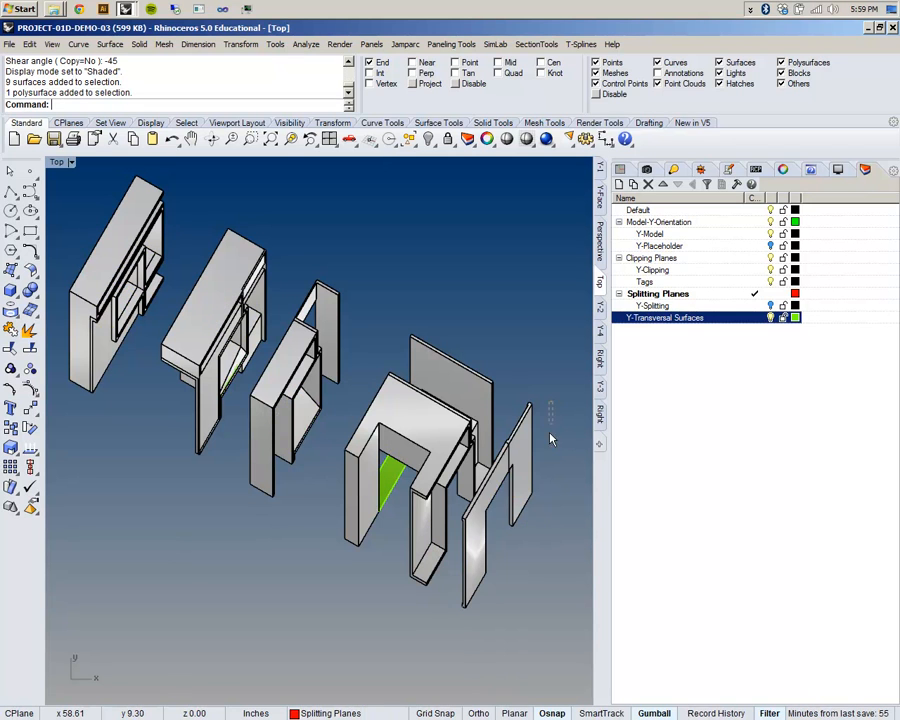
{"action": "left_click", "coordinate": [508, 581]}
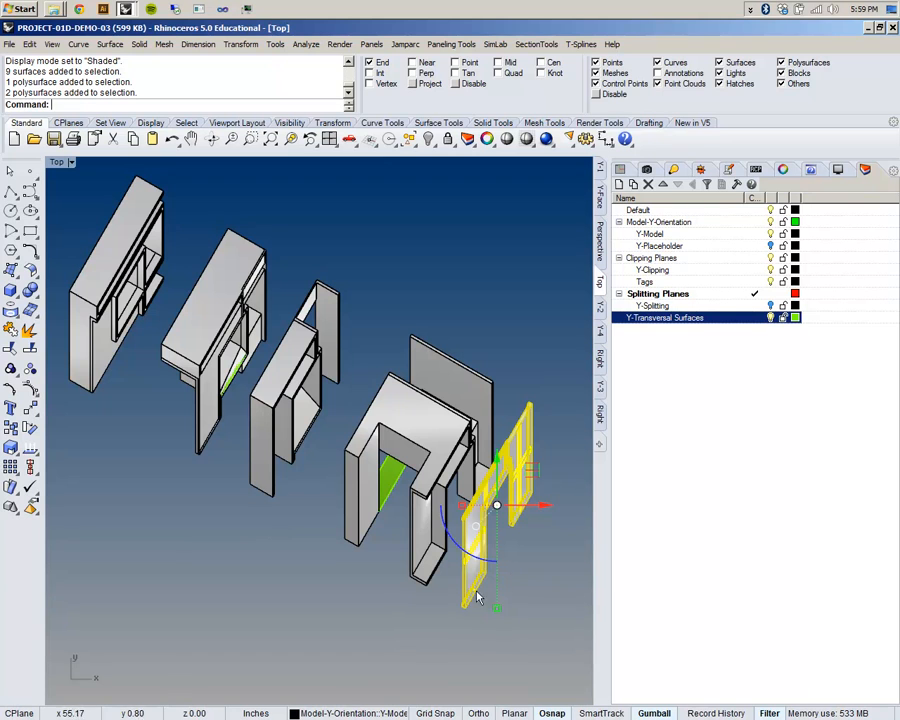
{"action": "type", "text": "M"}
{"action": "key", "text": "Return"}
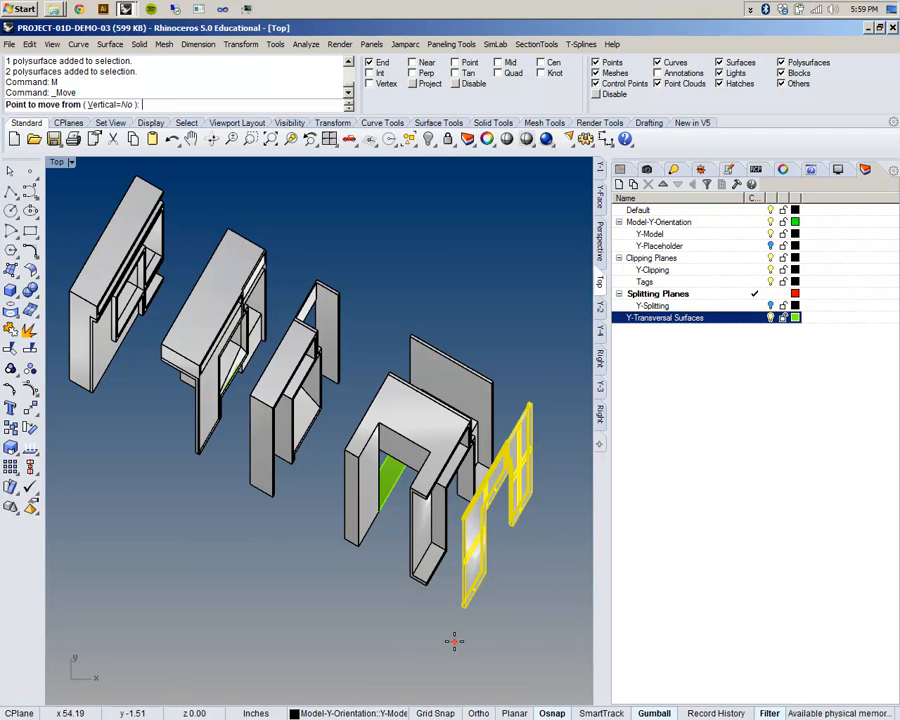
{"action": "scroll", "coordinate": [470, 625], "scroll_direction": "up", "scroll_amount": 3}
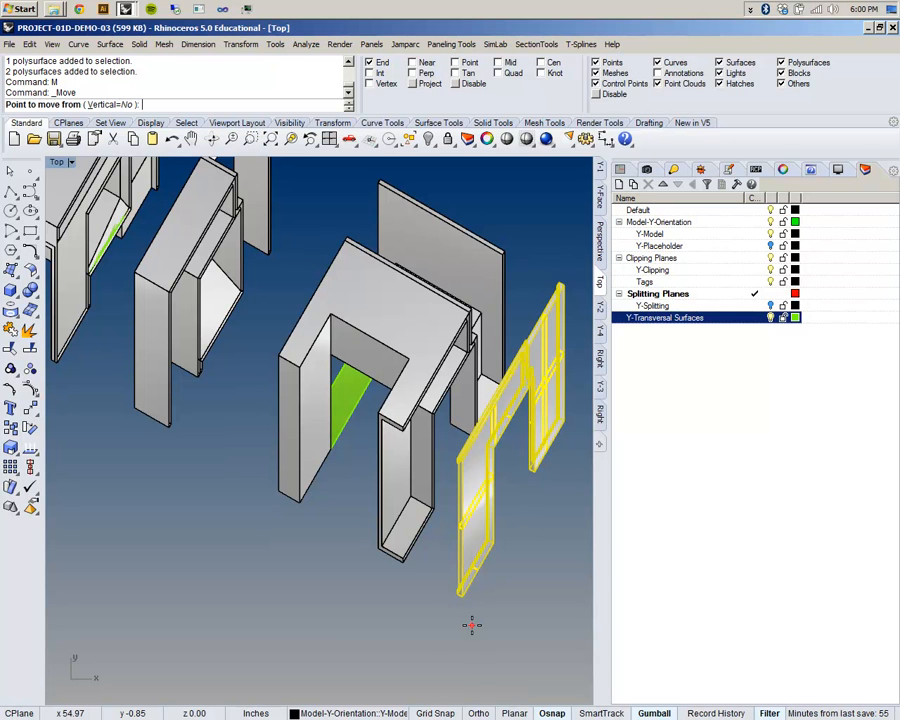
{"action": "scroll", "coordinate": [480, 638], "scroll_direction": "down", "scroll_amount": 3}
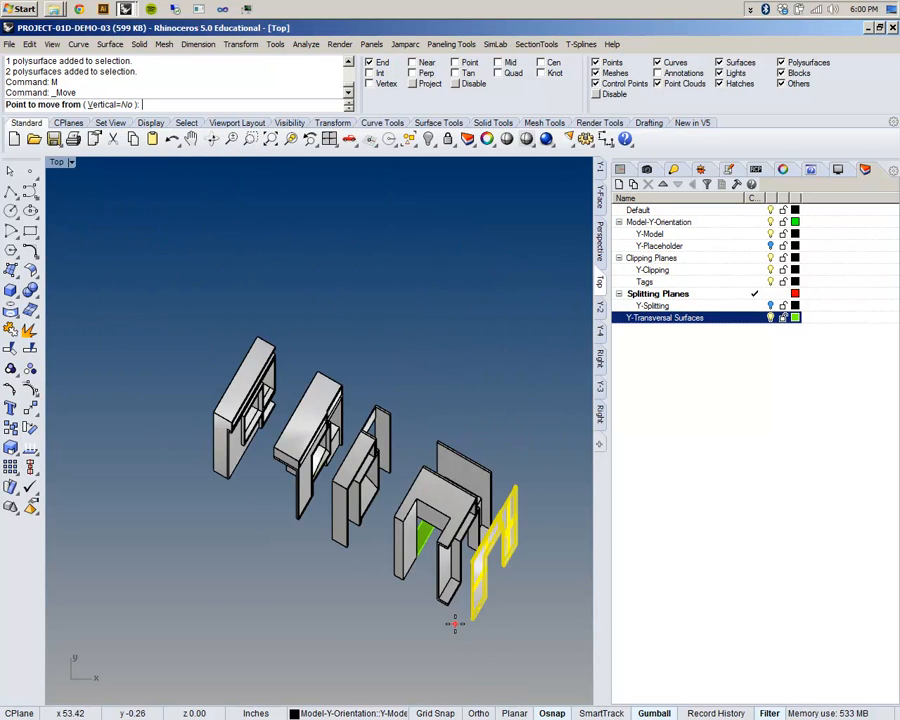
{"action": "scroll", "coordinate": [477, 674], "scroll_direction": "up", "scroll_amount": 5}
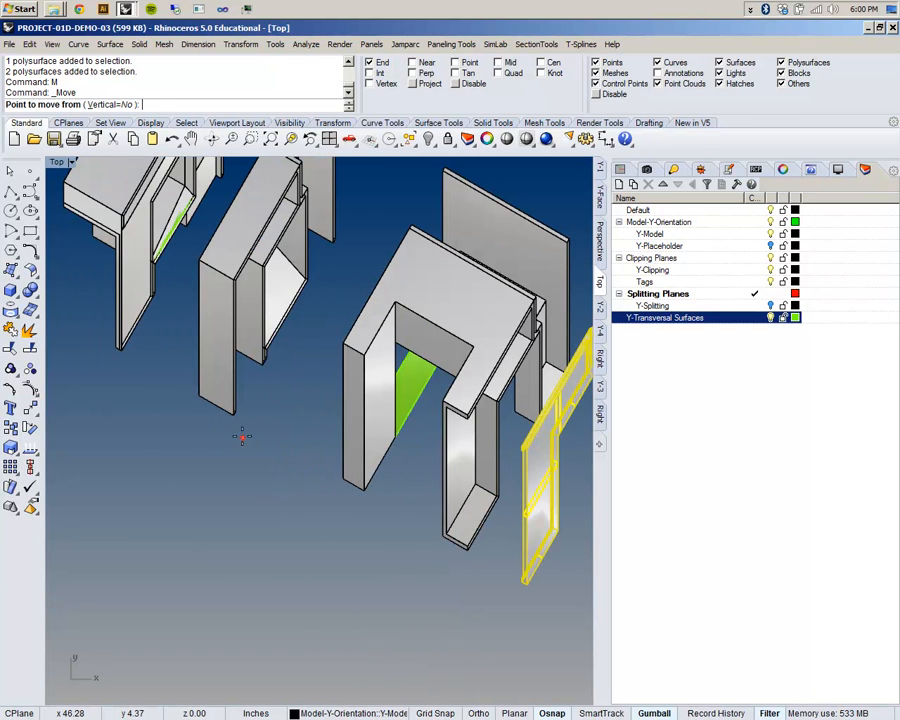
{"action": "left_click", "coordinate": [233, 415]}
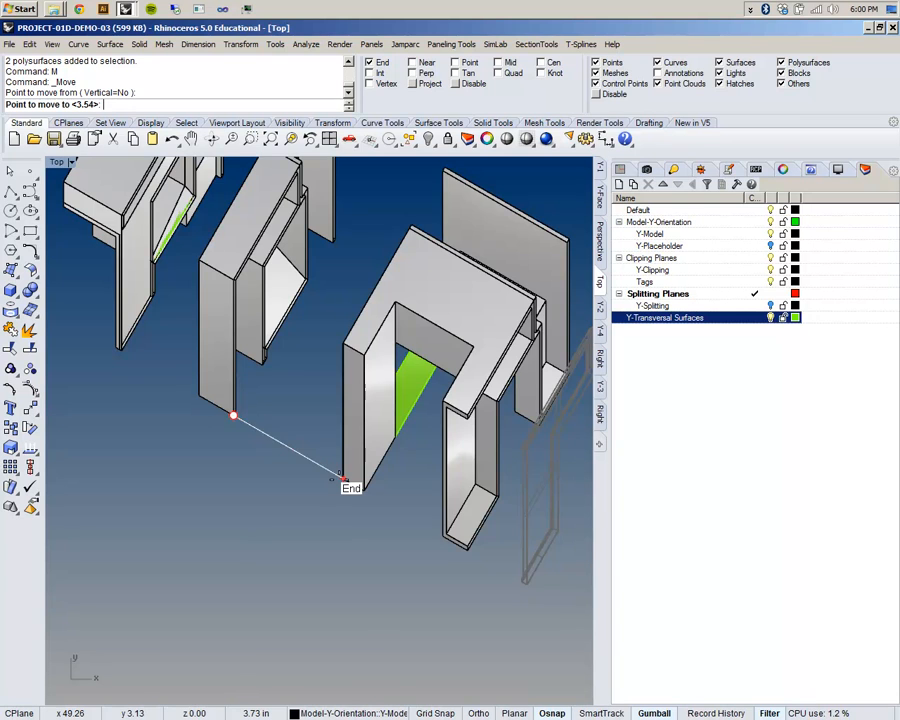
{"action": "scroll", "coordinate": [340, 478], "scroll_direction": "down", "scroll_amount": 1}
{"action": "scroll", "coordinate": [340, 480], "scroll_direction": "down", "scroll_amount": 3}
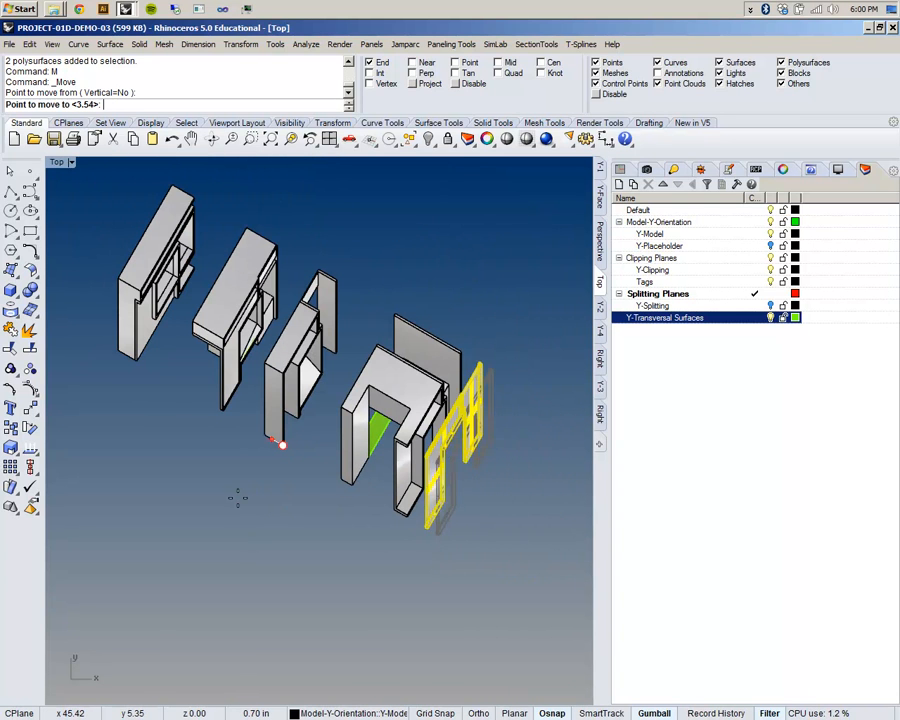
{"action": "scroll", "coordinate": [261, 512], "scroll_direction": "up", "scroll_amount": 5}
{"action": "scroll", "coordinate": [259, 510], "scroll_direction": "down", "scroll_amount": 4}
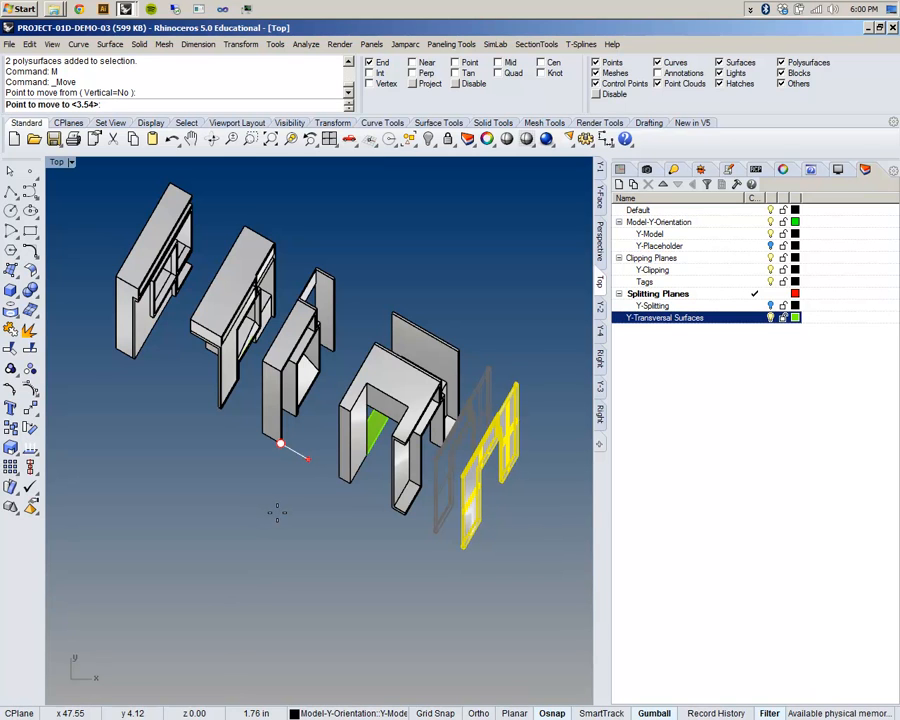
{"action": "left_click", "coordinate": [278, 513]}
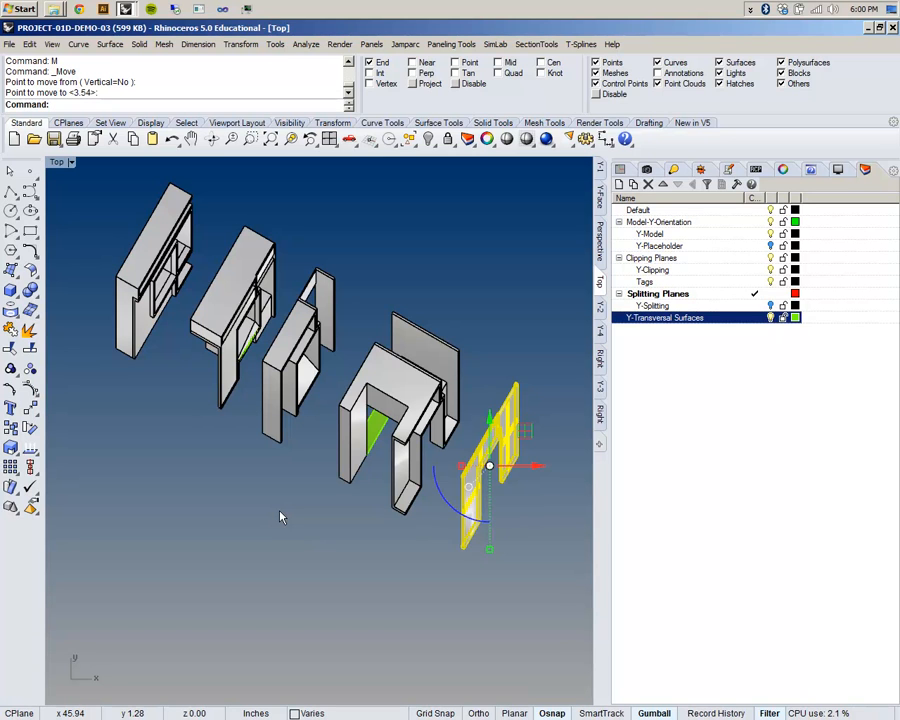
{"action": "left_click", "coordinate": [293, 494]}
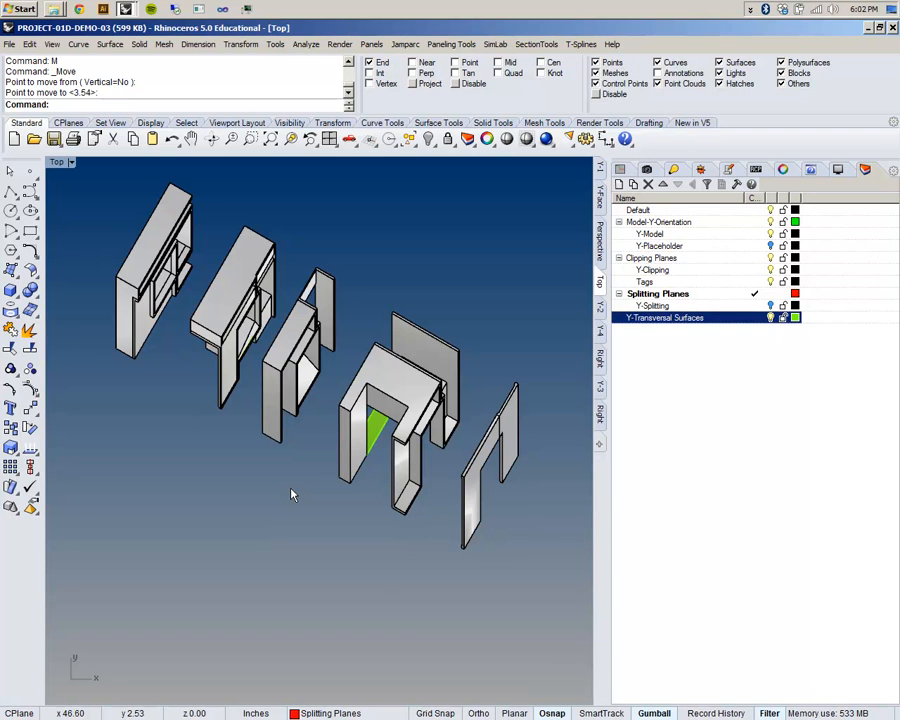
{"action": "left_click", "coordinate": [751, 10]}
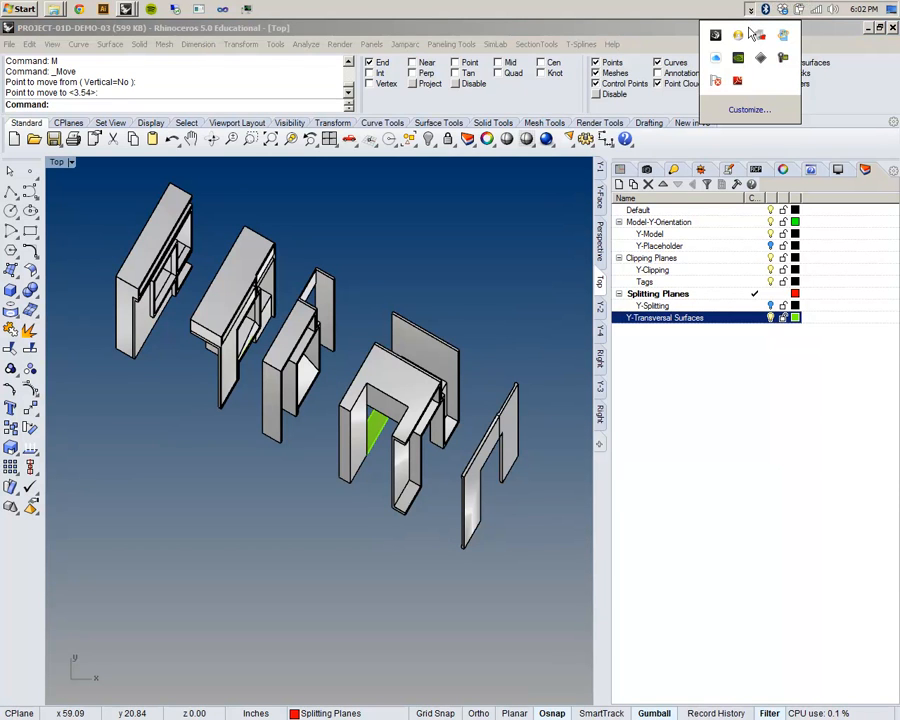
{"action": "left_click", "coordinate": [781, 62]}
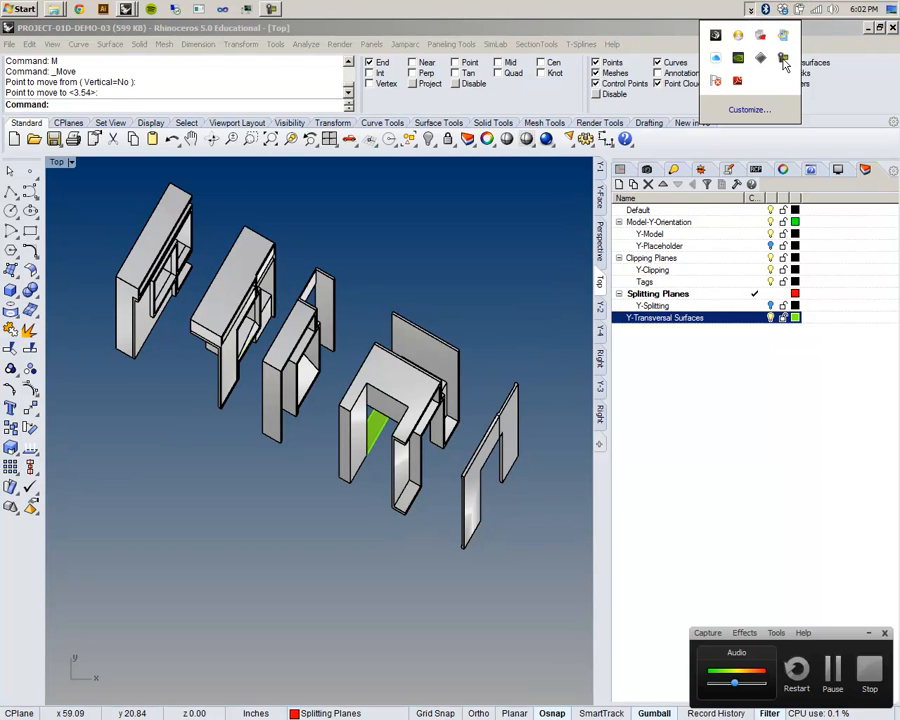